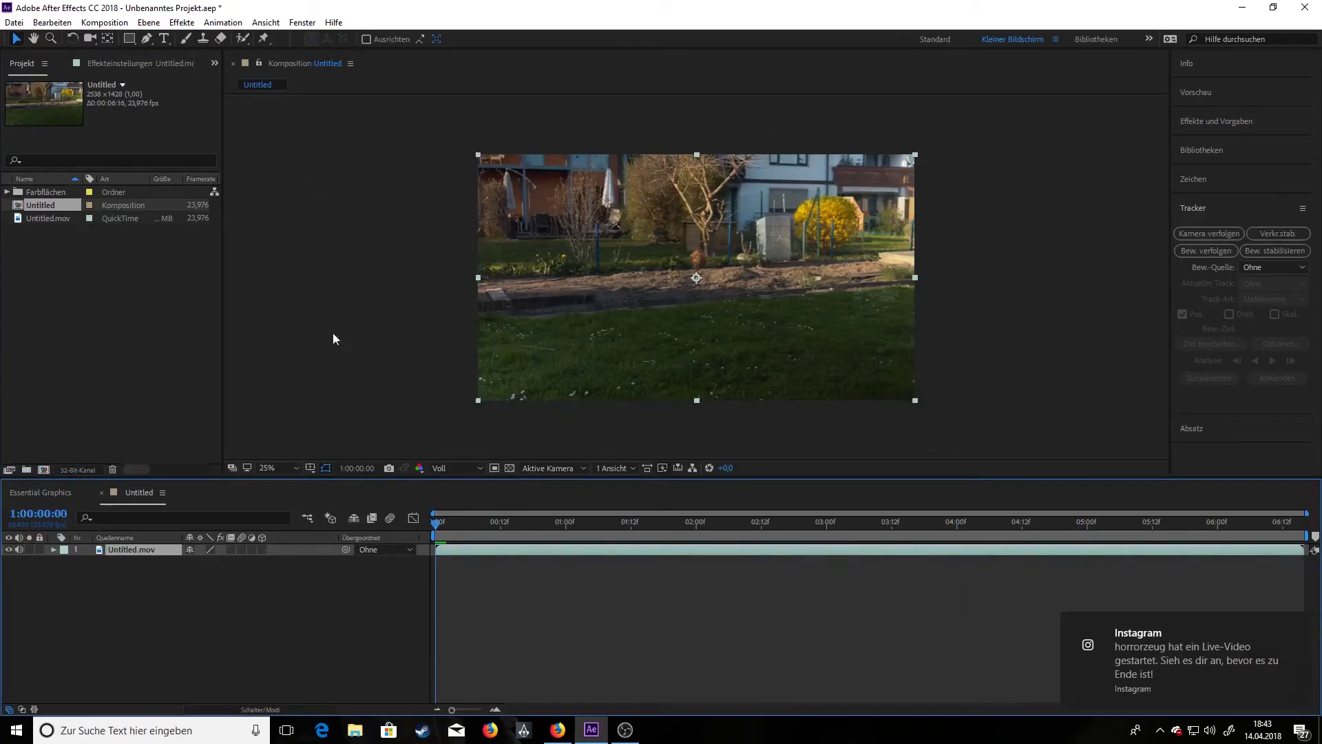
- Start 3D camera tracking on the Untitled.mov layer
{"action": "scroll", "coordinate": [578, 278], "scroll_direction": "down", "scroll_amount": 1}
{"action": "scroll", "coordinate": [628, 281], "scroll_direction": "up", "scroll_amount": 1}
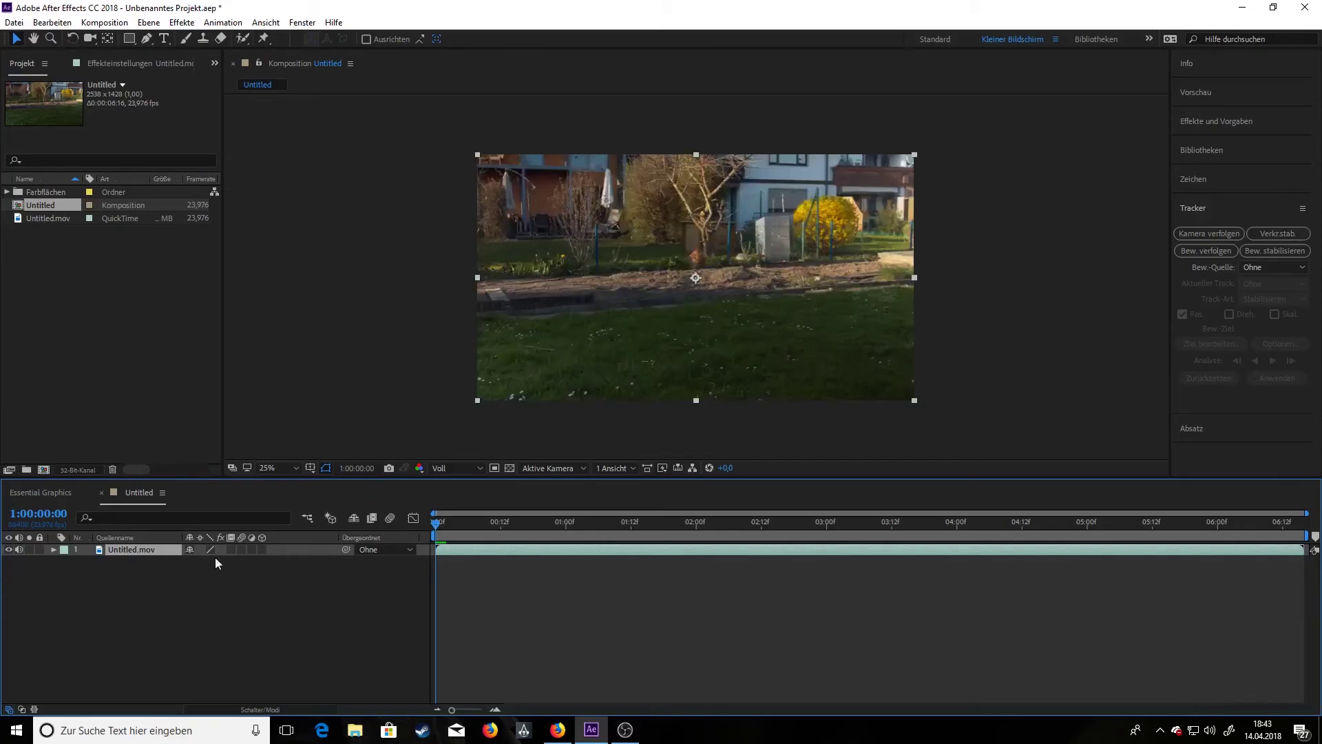
{"action": "left_click", "coordinate": [140, 580]}
{"action": "left_click", "coordinate": [142, 548]}
{"action": "left_click", "coordinate": [1197, 234]}
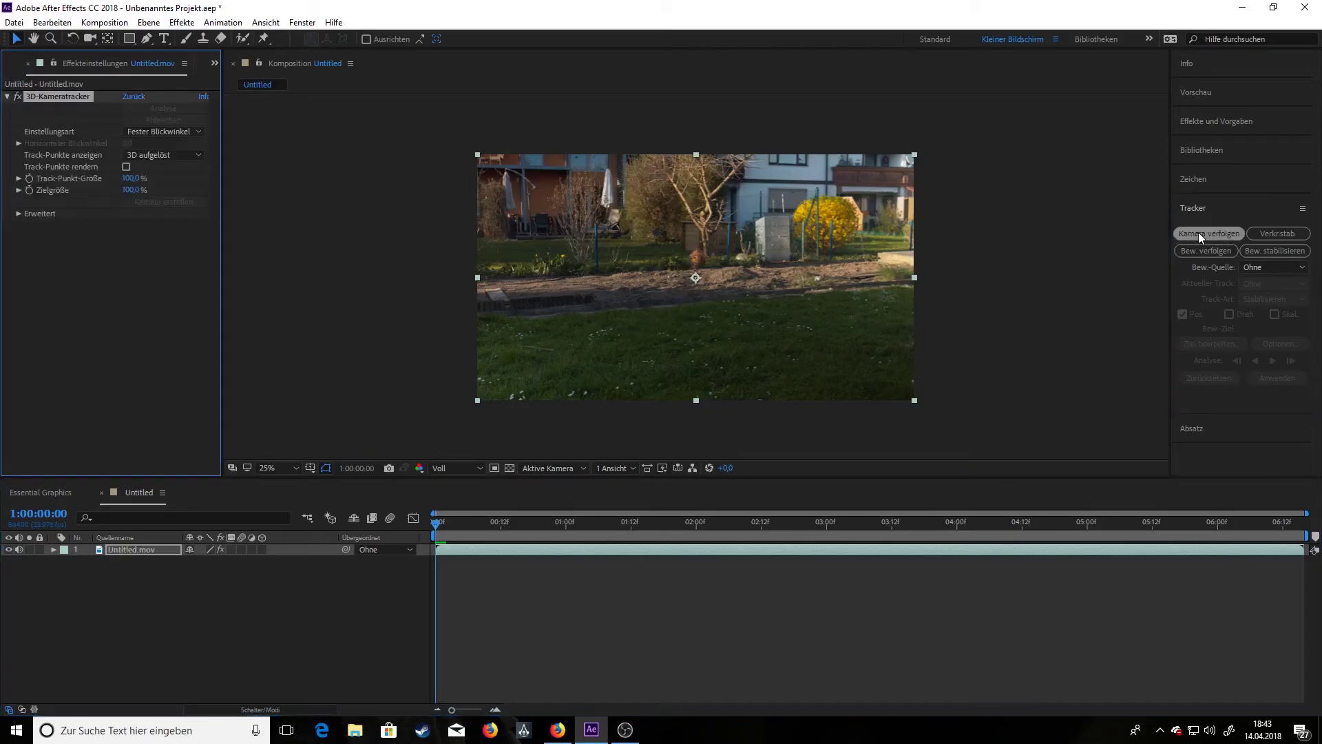
- Examine the solve methods available in the 3D camera tracker's advanced settings
{"action": "left_click", "coordinate": [19, 214]}
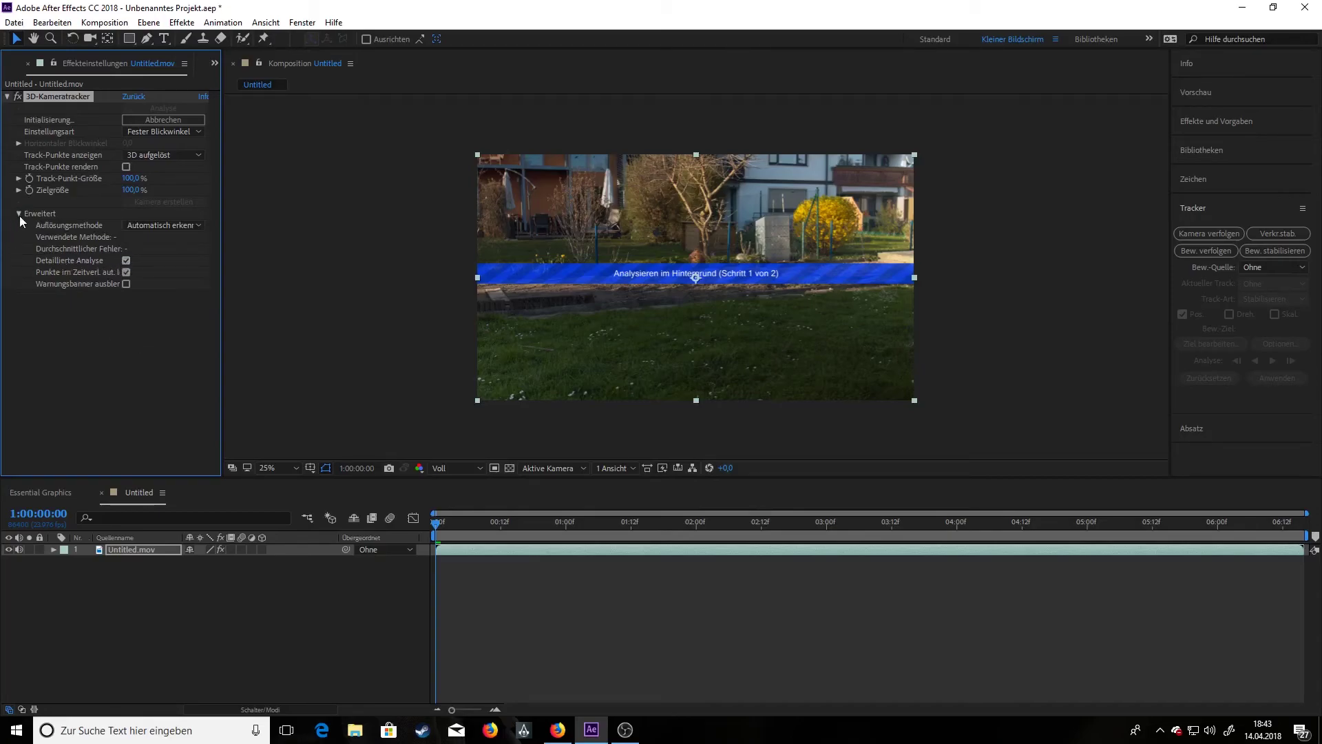
{"action": "left_click", "coordinate": [177, 226]}
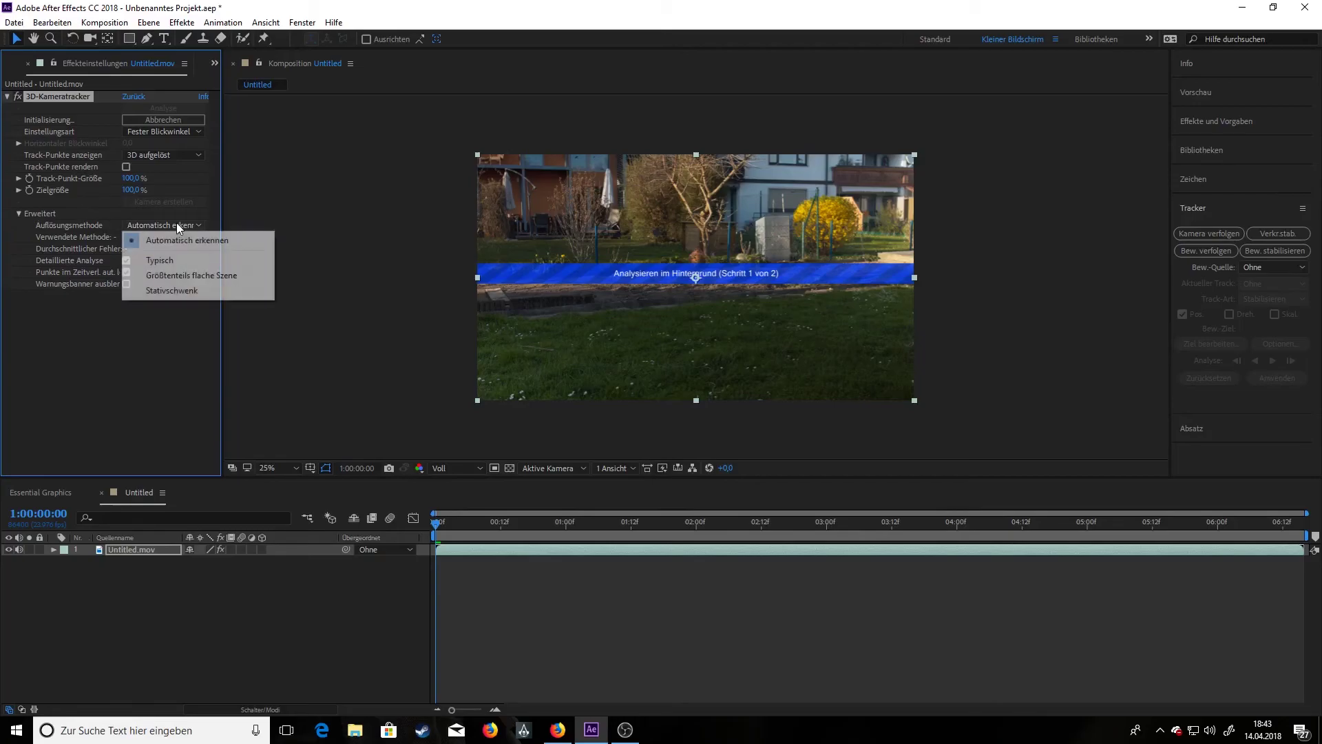
{"action": "left_click", "coordinate": [96, 396]}
{"action": "left_click", "coordinate": [18, 215]}
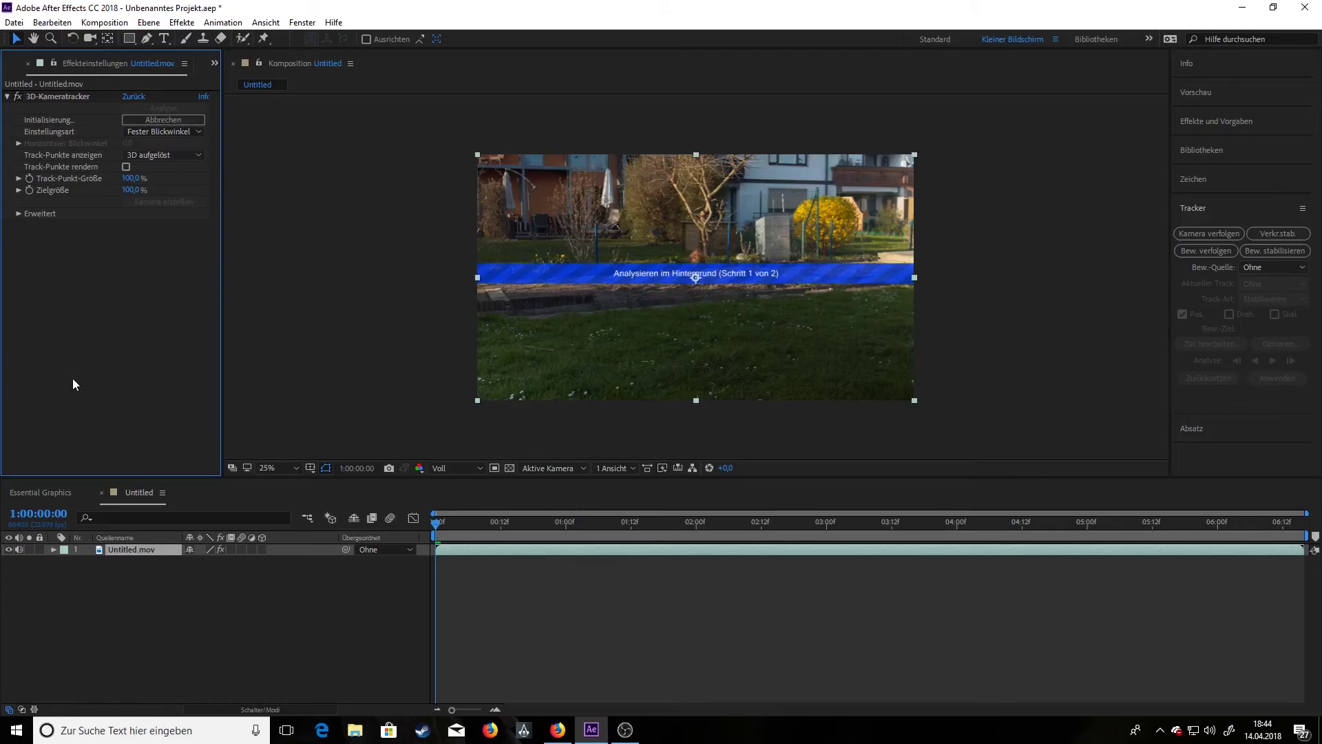
- Create a null layer and camera from three 3D camera tracker points on the lawn in the middle foreground
{"action": "left_click", "coordinate": [60, 98]}
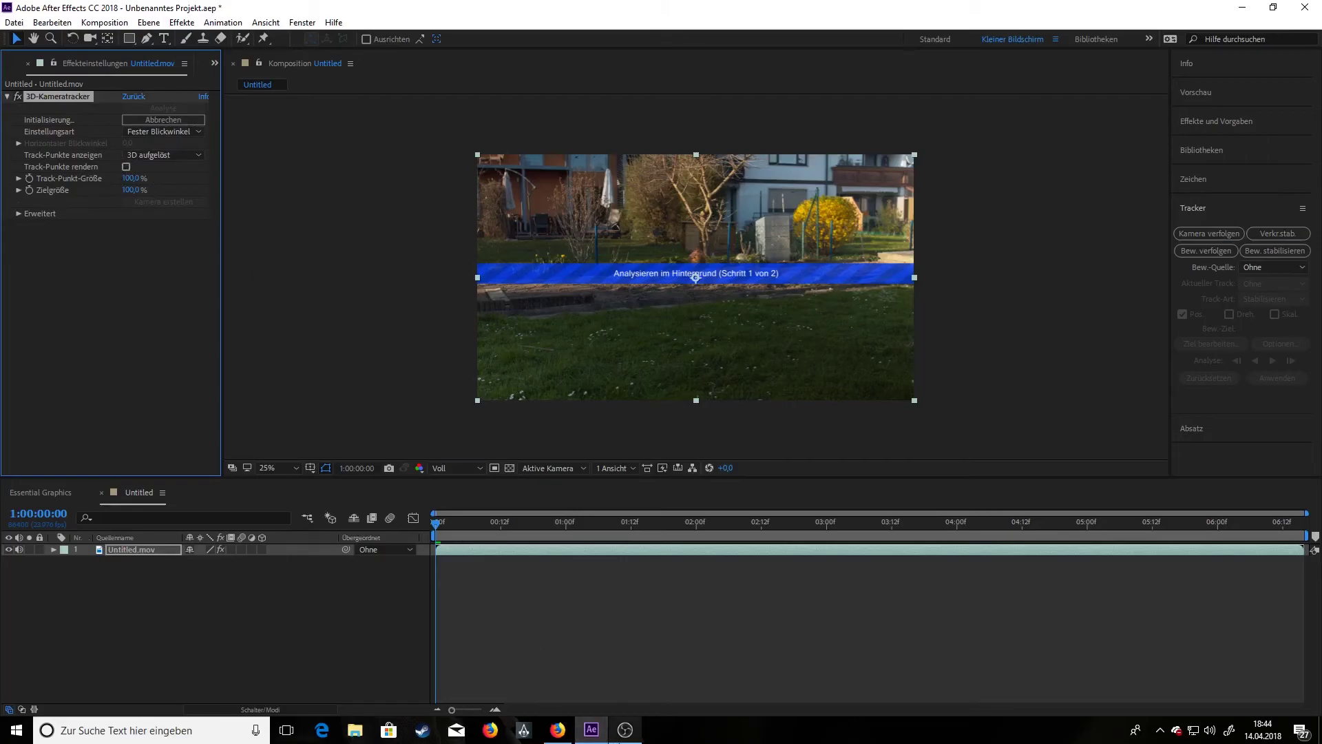
{"action": "mouse_move", "coordinate": [625, 739]}
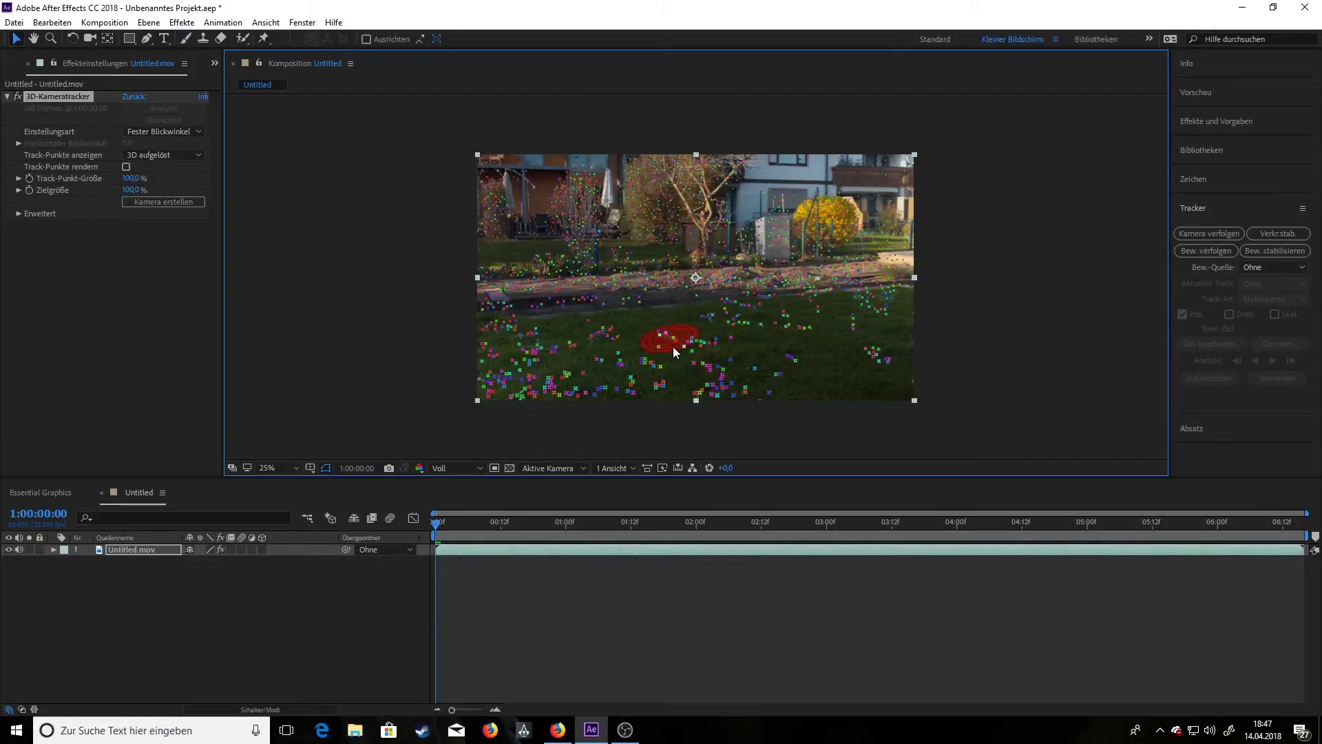
{"action": "scroll", "coordinate": [668, 337], "scroll_direction": "up", "scroll_amount": 4}
{"action": "scroll", "coordinate": [670, 338], "scroll_direction": "down", "scroll_amount": 2}
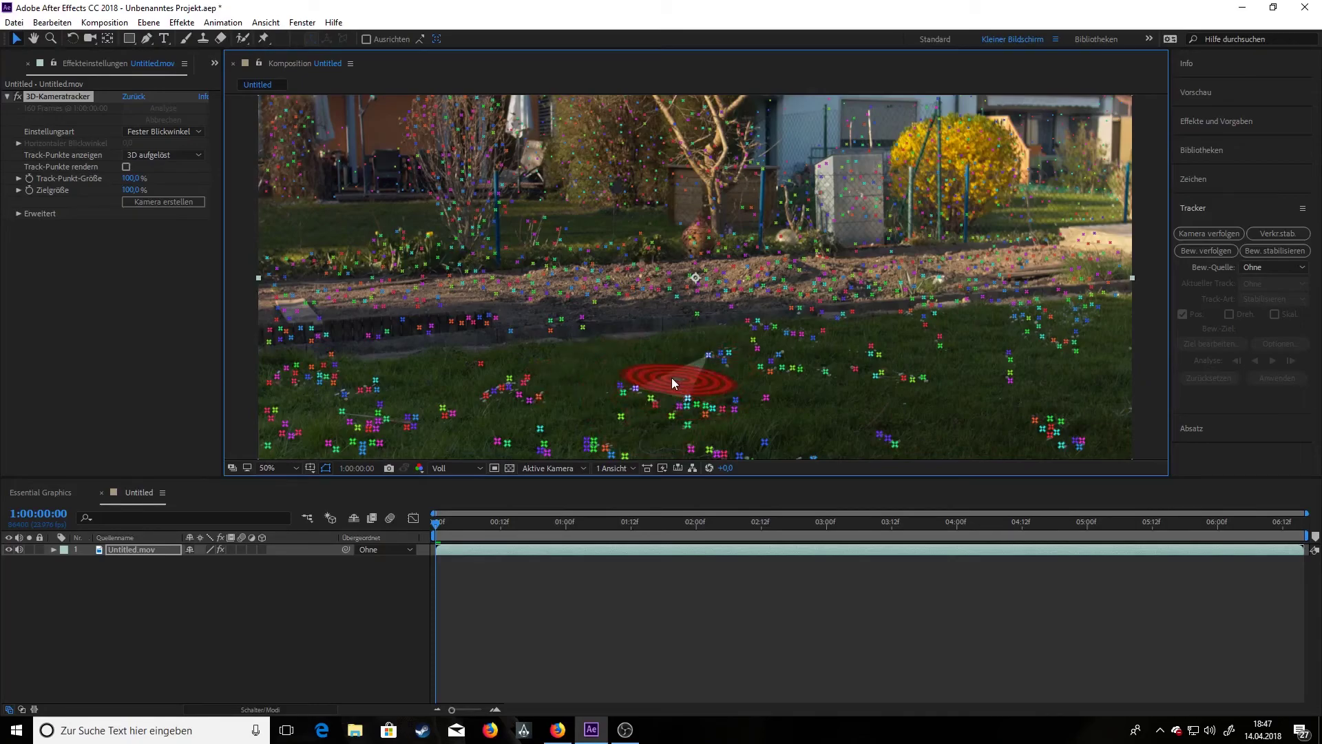
{"action": "key", "text": "comma"}
{"action": "key", "text": "comma"}
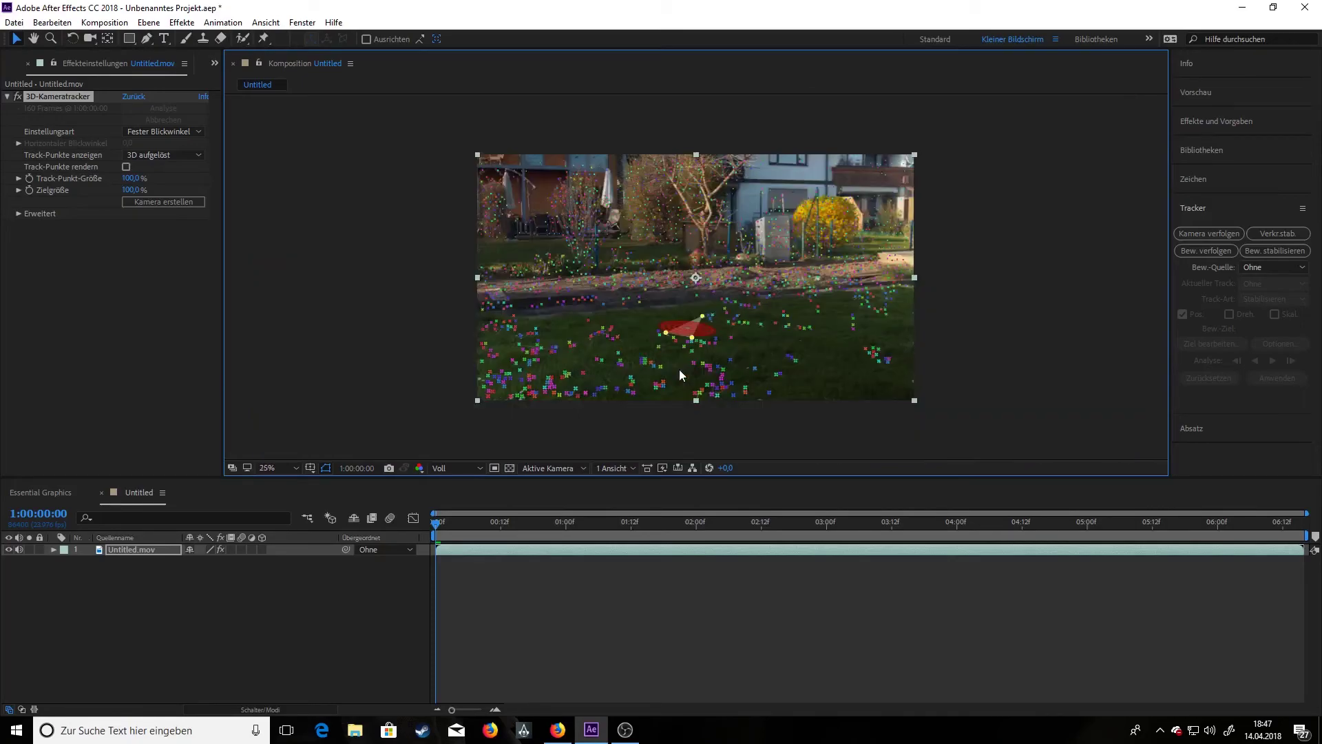
{"action": "key", "text": "period"}
{"action": "key", "text": "period"}
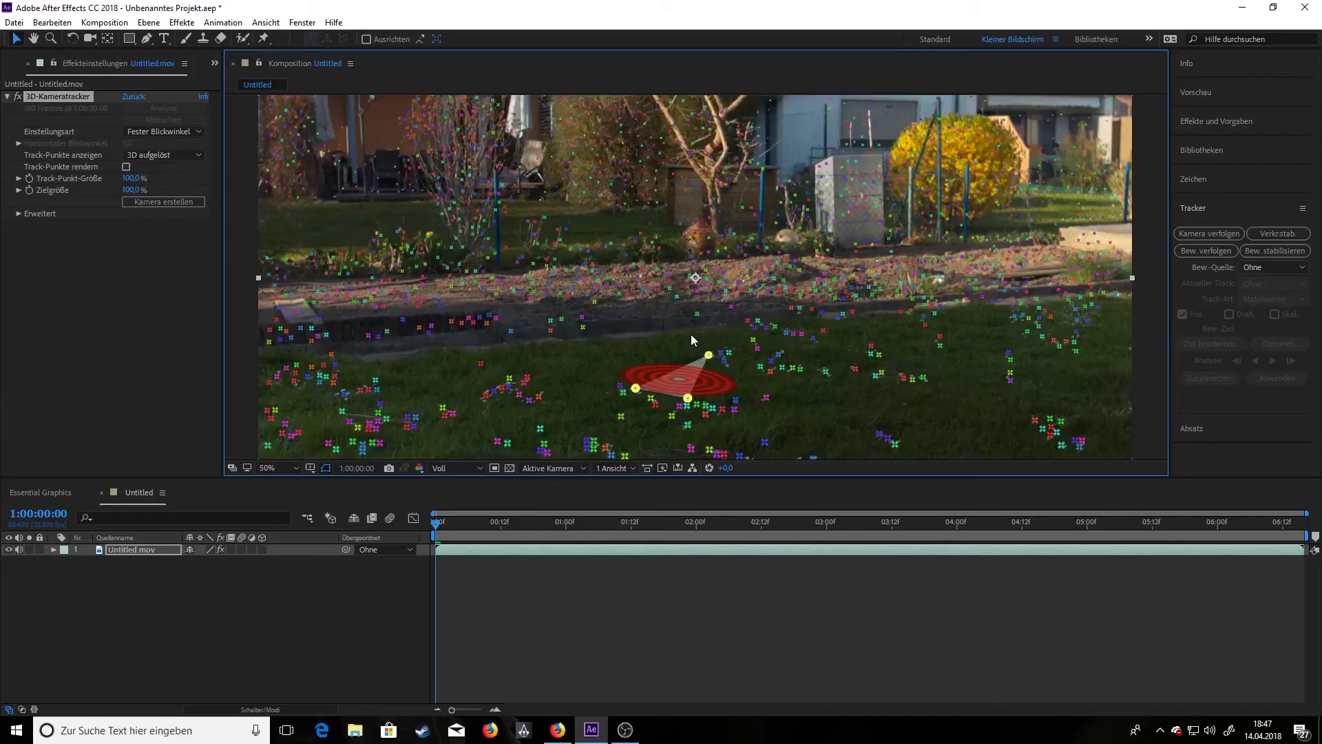
{"action": "right_click", "coordinate": [682, 377]}
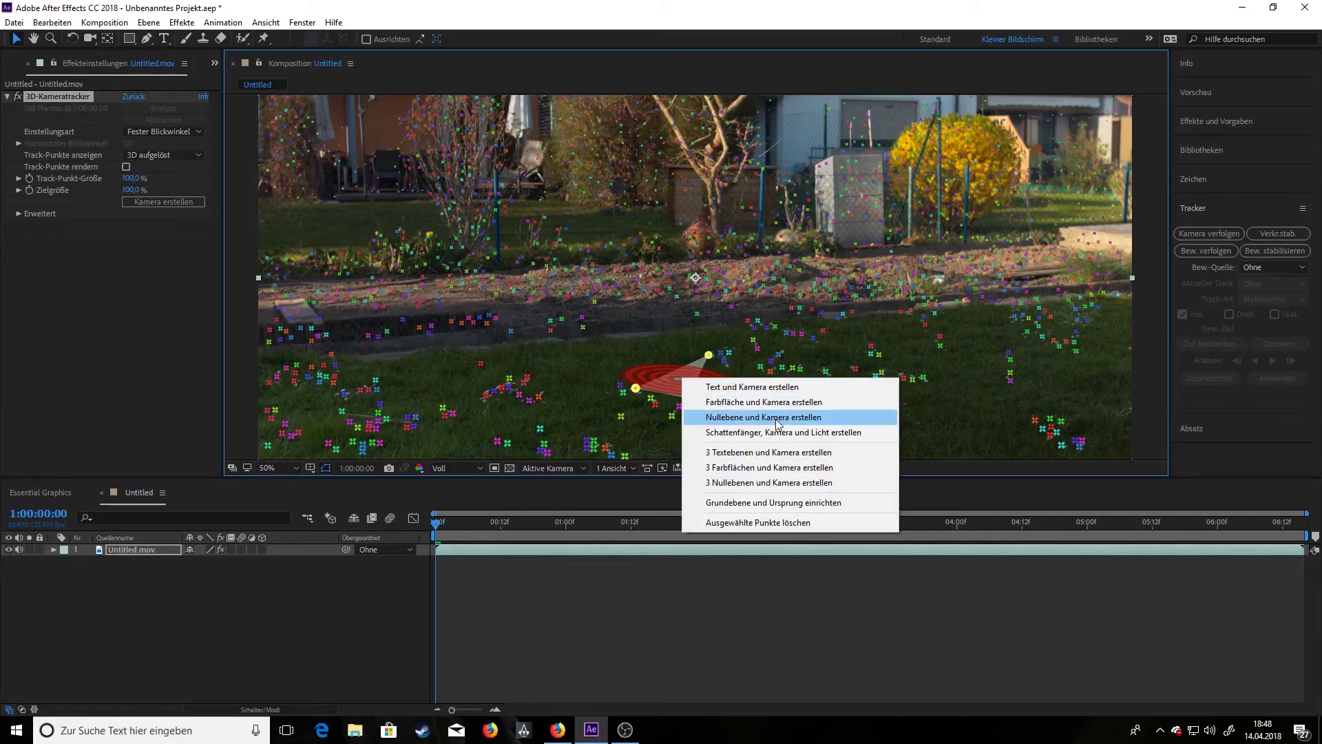
{"action": "left_click", "coordinate": [849, 420]}
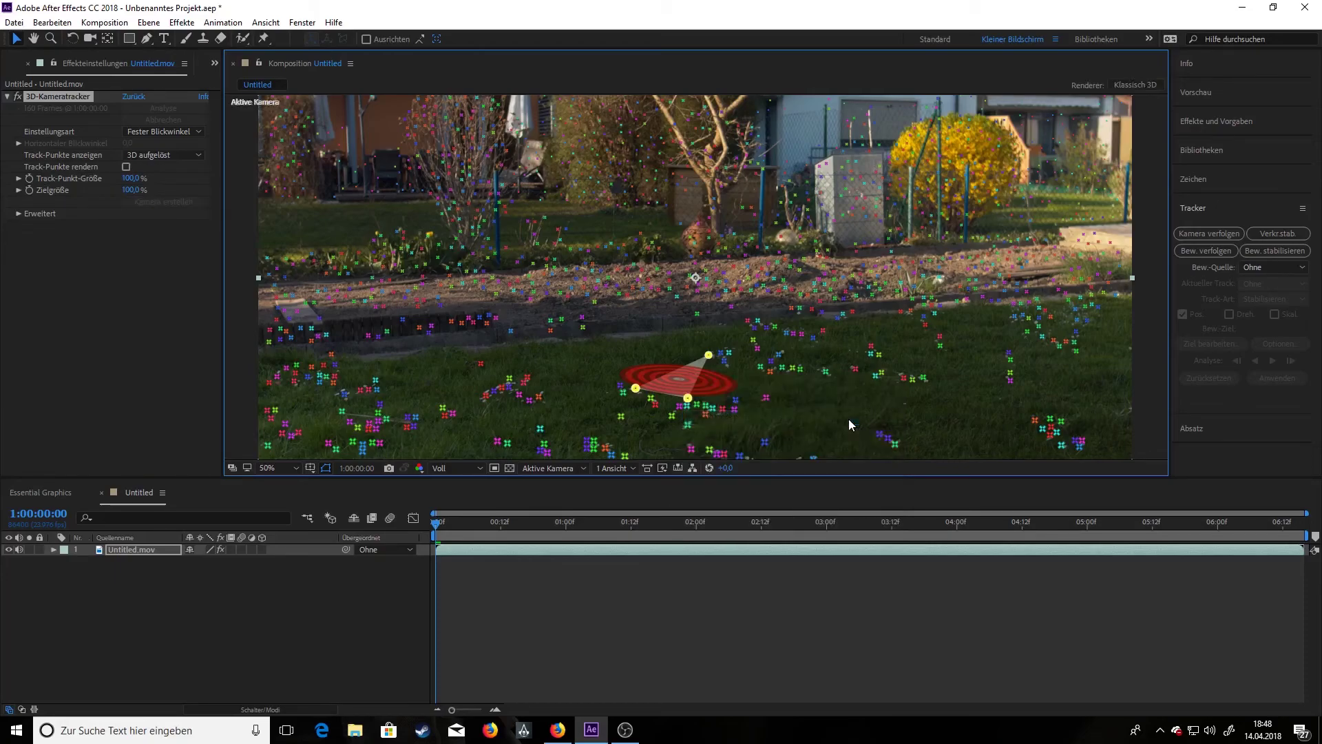
- Scrub through the footage with the tracked null selected to check how well it sticks to the lawn
{"action": "left_click", "coordinate": [159, 553]}
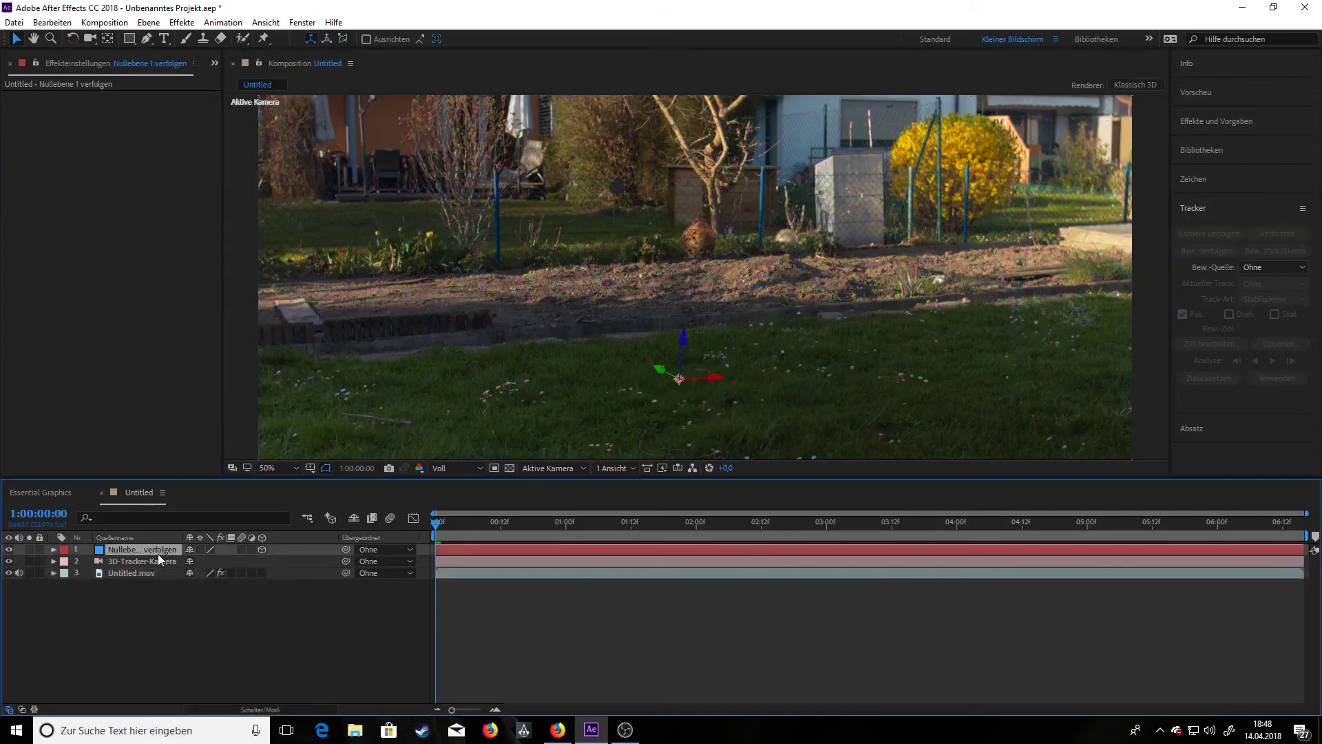
{"action": "left_click_drag", "start_coordinate": [436, 523], "coordinate": [329, 535]}
{"action": "left_click", "coordinate": [144, 632]}
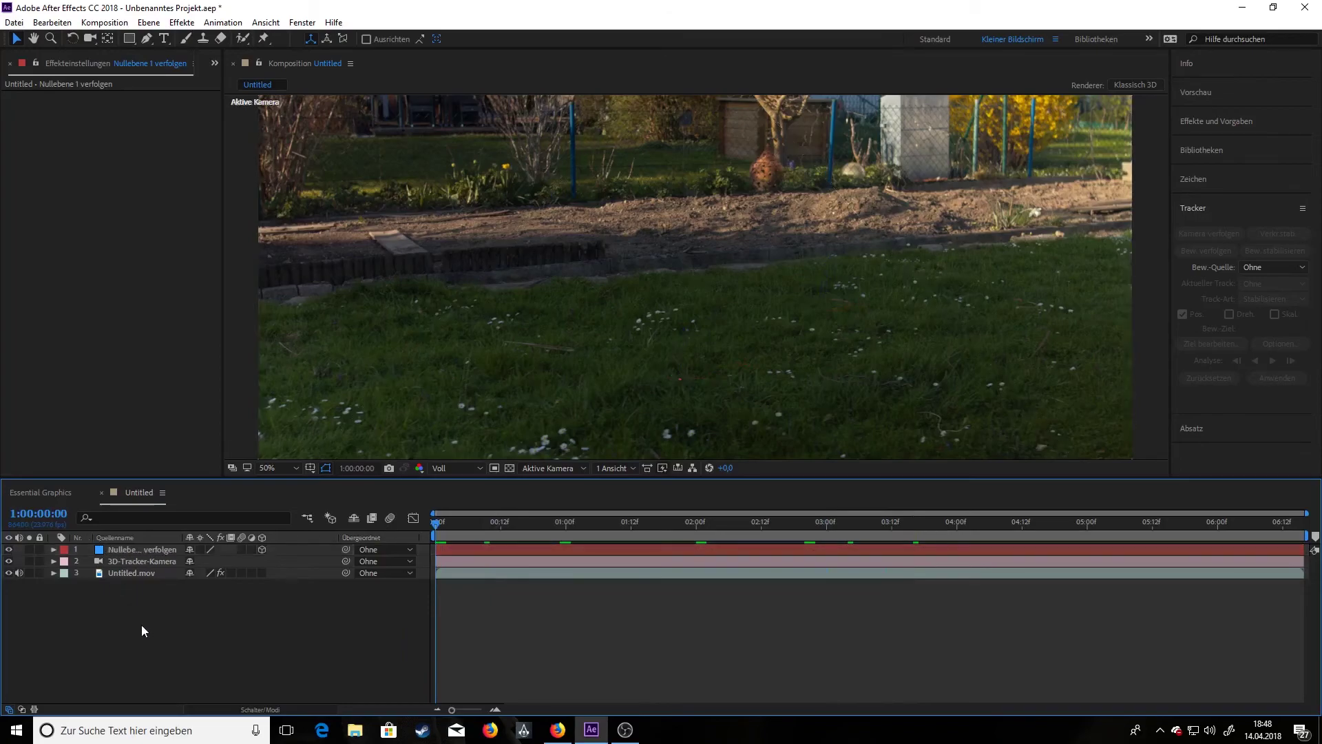
- Create a new white solid at the composition's size
{"action": "right_click", "coordinate": [141, 626]}
{"action": "mouse_move", "coordinate": [313, 486]}
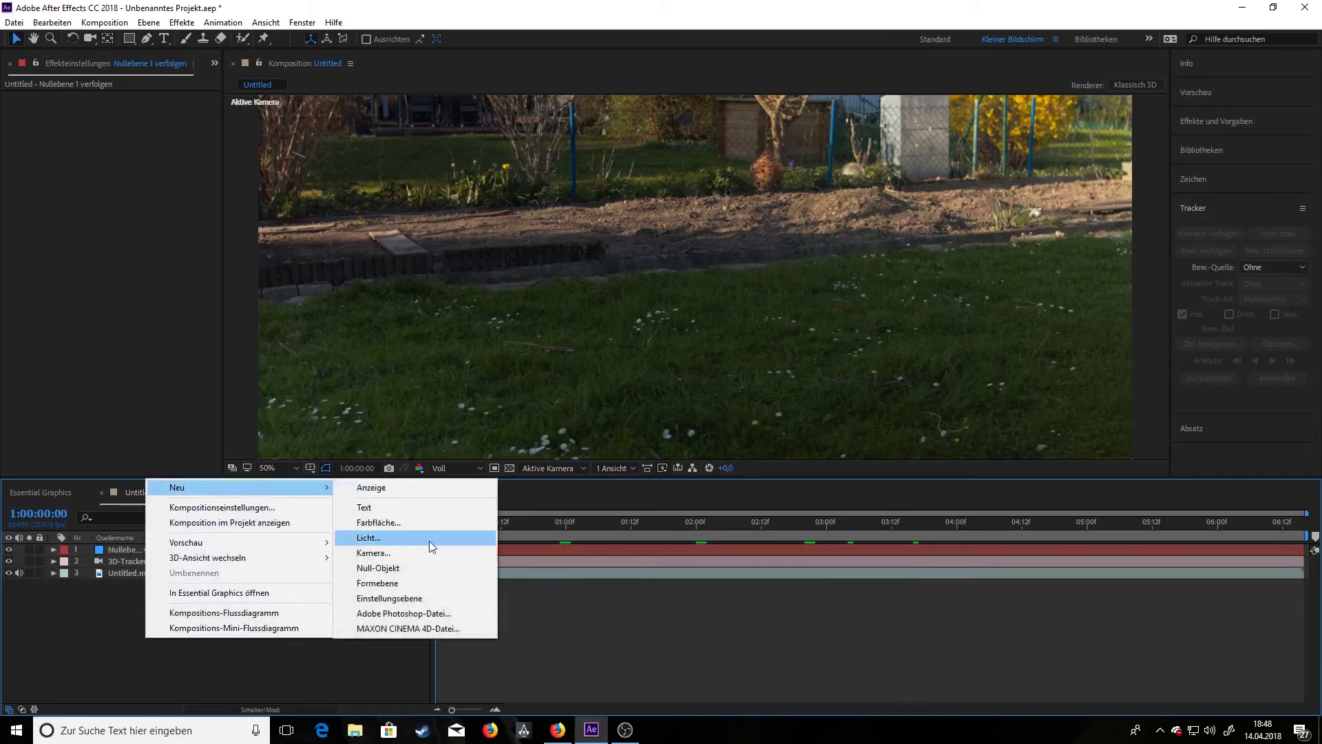
{"action": "left_click", "coordinate": [430, 522]}
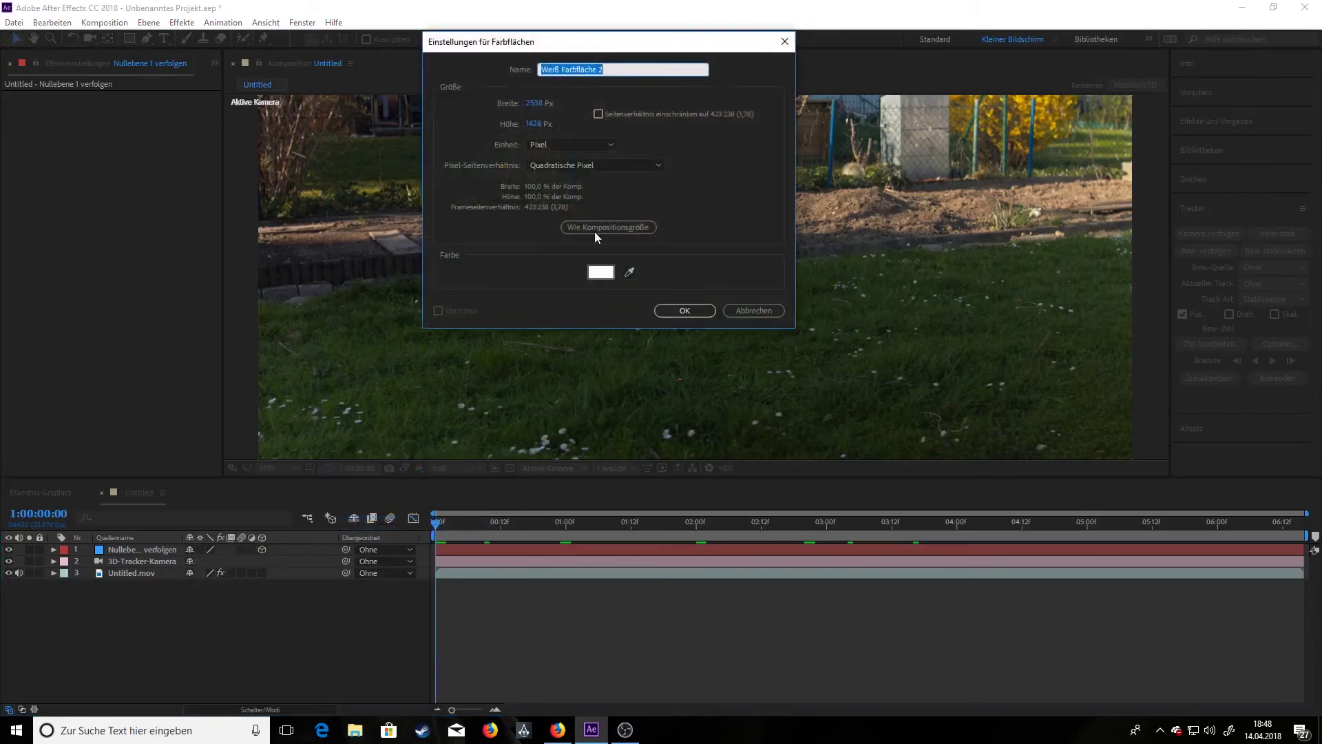
{"action": "left_click", "coordinate": [683, 311]}
- Apply the Video Copilot Element effect to the white solid and open its scene setup
{"action": "left_click", "coordinate": [182, 23]}
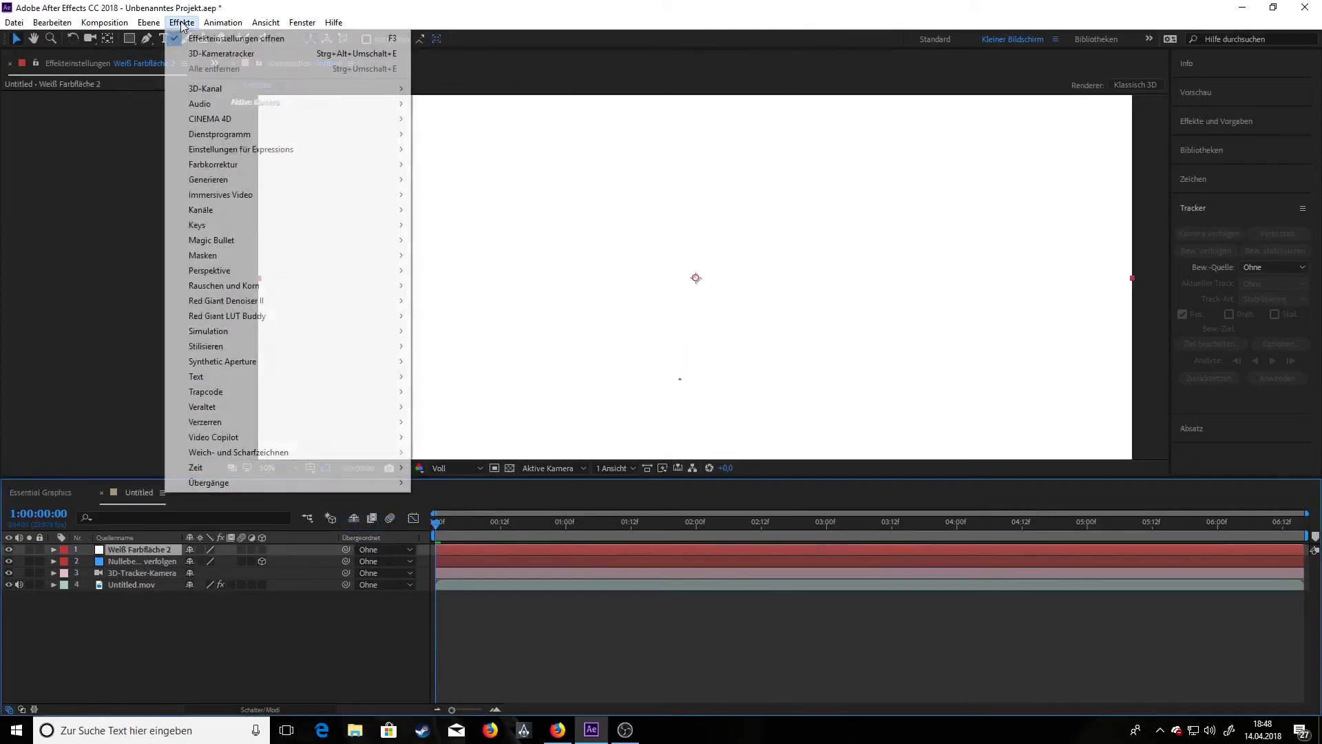
{"action": "mouse_move", "coordinate": [345, 437]}
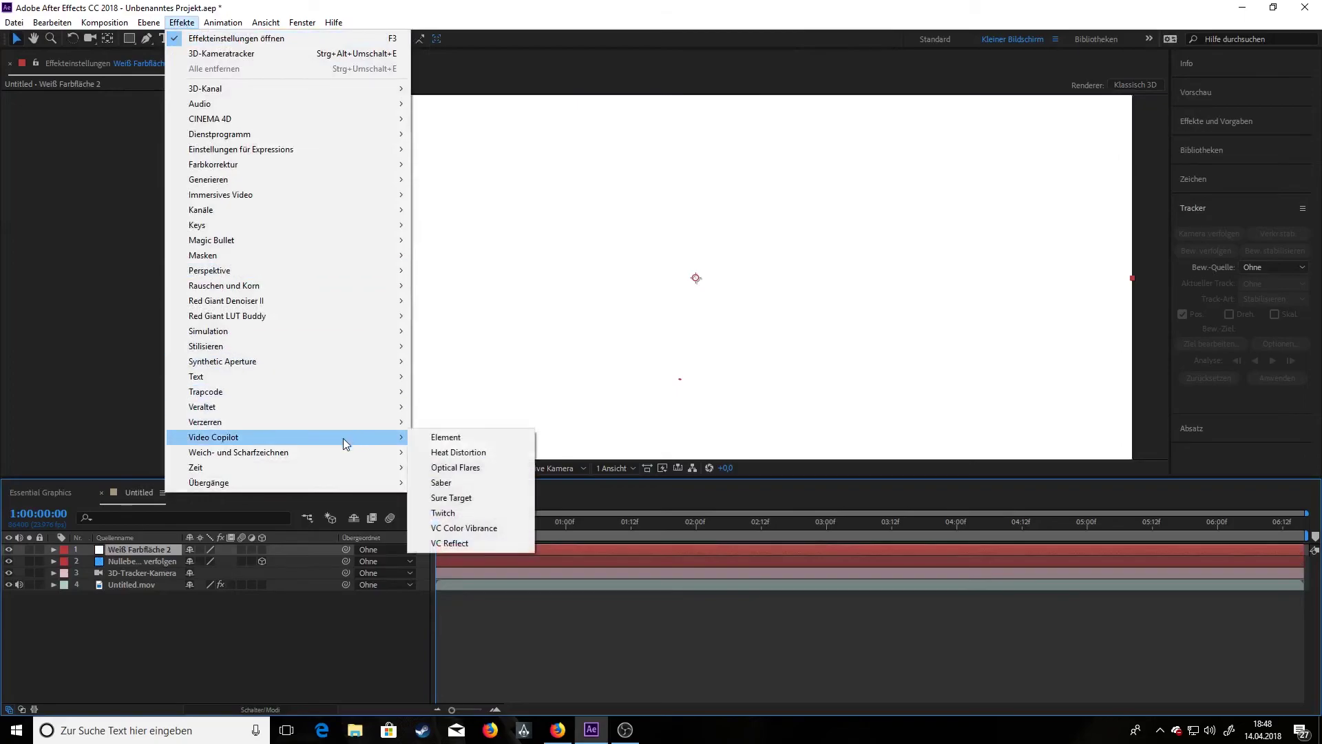
{"action": "left_click", "coordinate": [480, 439]}
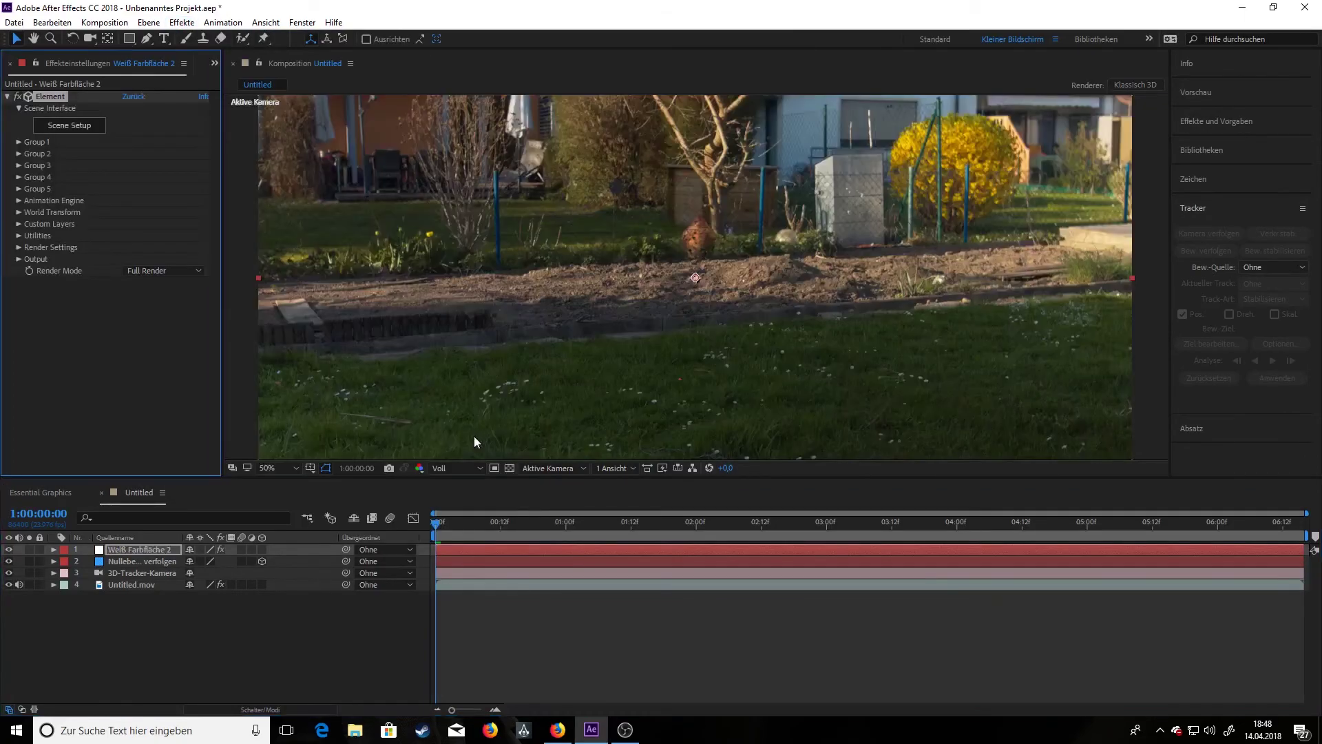
{"action": "left_click", "coordinate": [68, 127]}
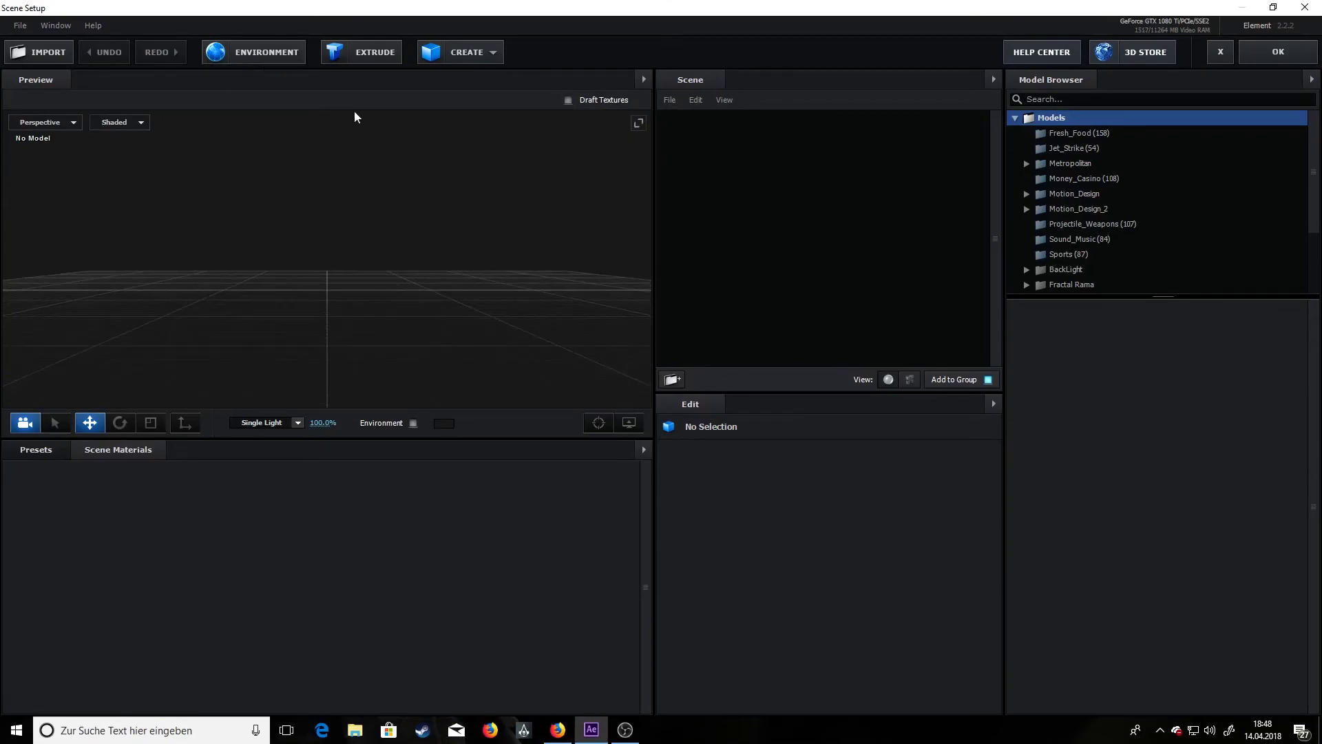
- Open the scene's environment texture settings and browse for a replacement environment image
{"action": "left_click", "coordinate": [240, 60]}
{"action": "left_click", "coordinate": [660, 277]}
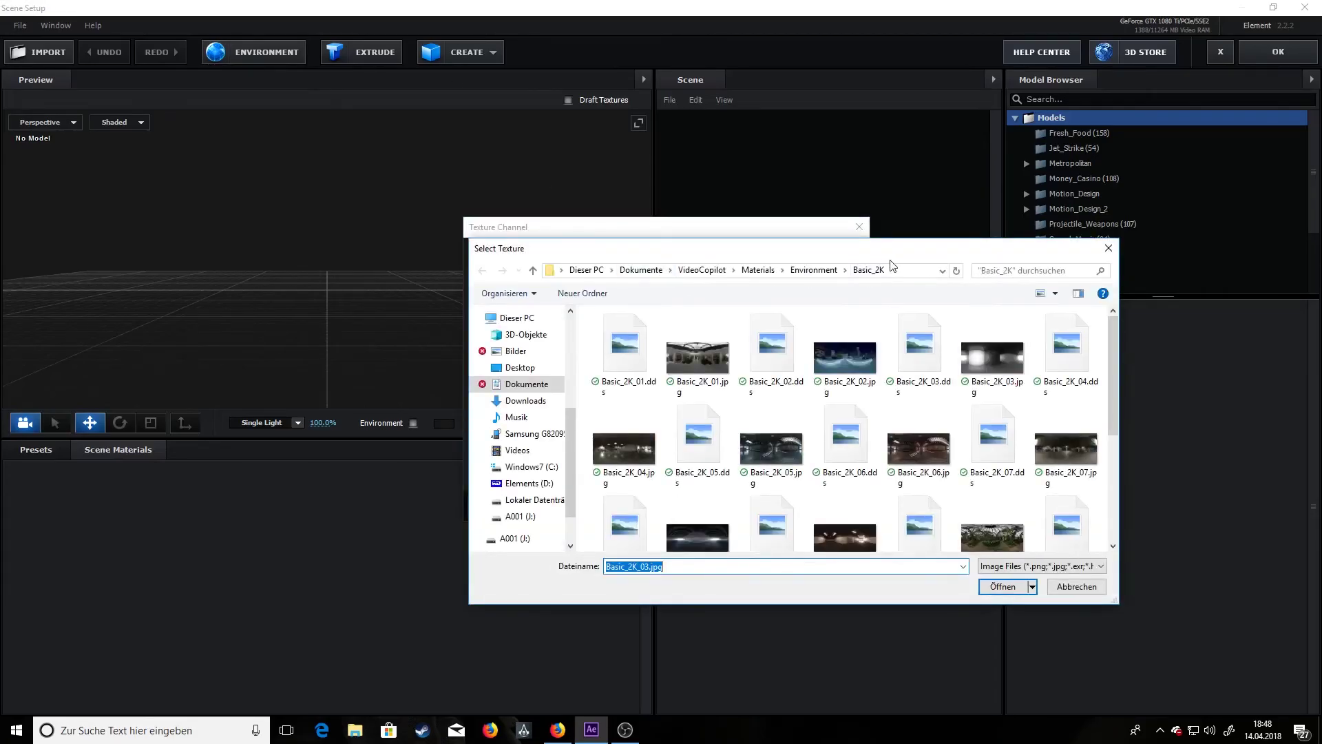
{"action": "left_click", "coordinate": [1108, 248]}
{"action": "left_click", "coordinate": [717, 277]}
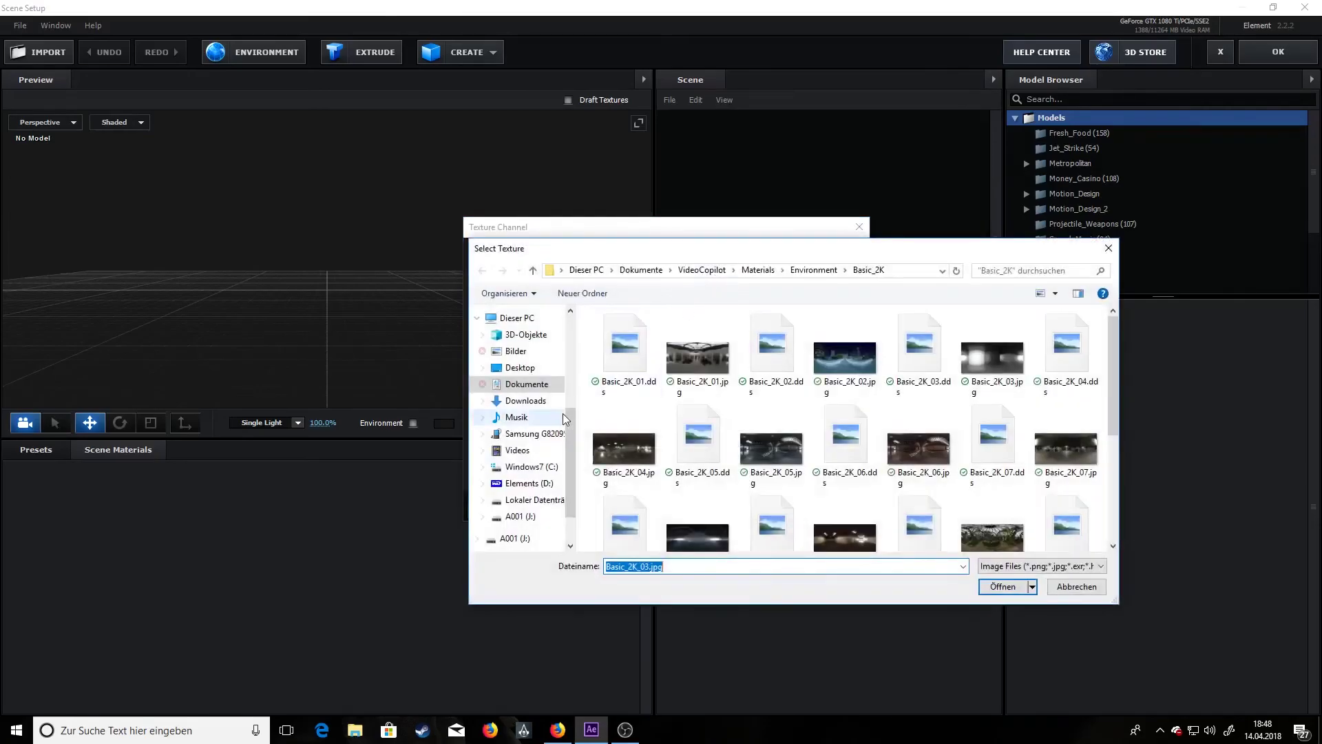
{"action": "scroll", "coordinate": [521, 475], "scroll_direction": "down", "scroll_amount": 2}
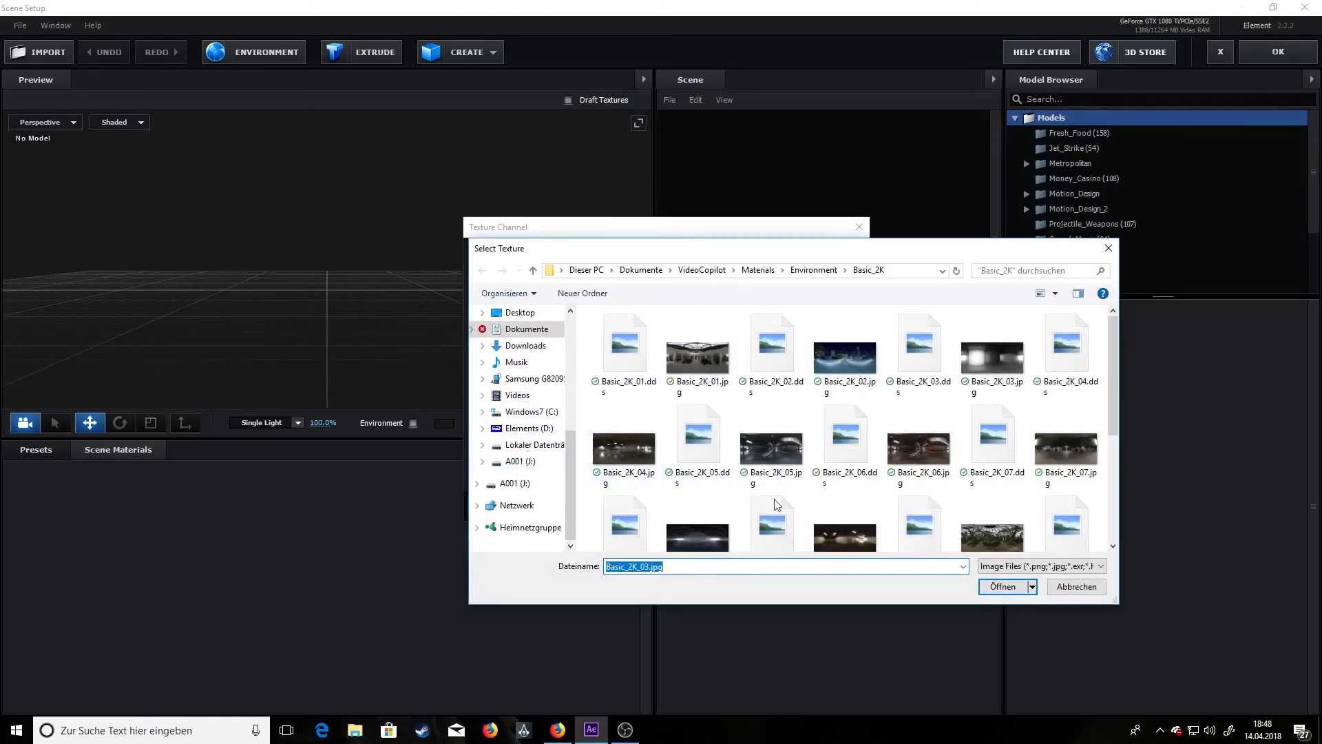
{"action": "scroll", "coordinate": [884, 430], "scroll_direction": "down", "scroll_amount": 1}
{"action": "scroll", "coordinate": [884, 430], "scroll_direction": "up", "scroll_amount": 2}
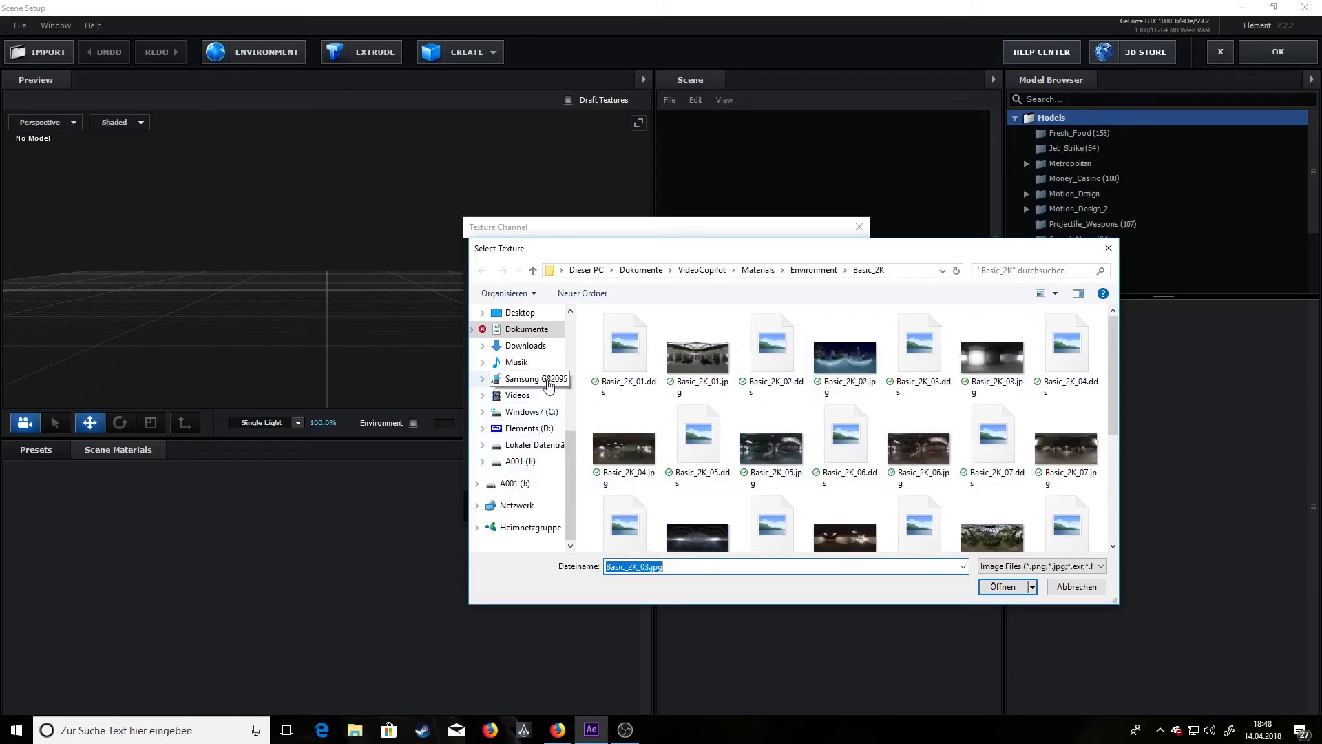
- Load PANO_20180414_182938_1.jpg from the Samsung phone's Pictures/panoramas folder as the environment texture, accepting the downscaling
{"action": "left_click", "coordinate": [544, 378]}
{"action": "double_click", "coordinate": [874, 339]}
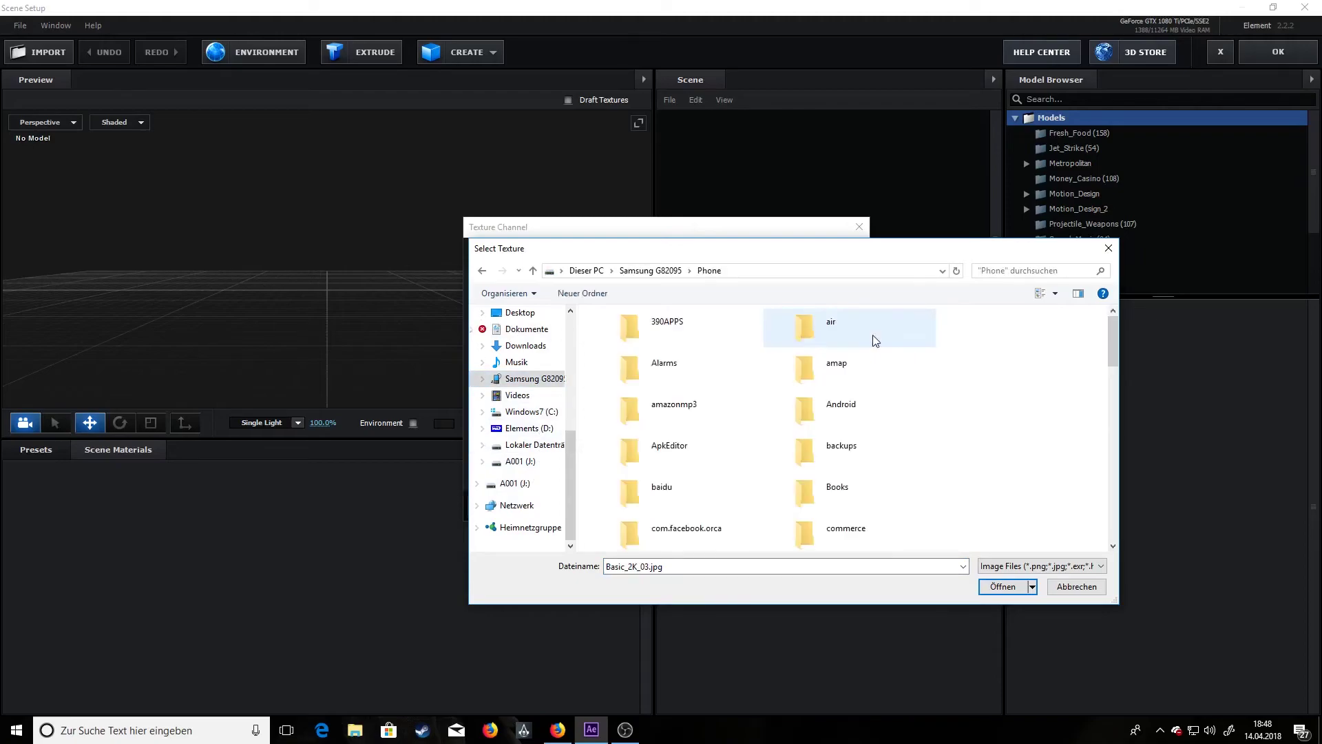
{"action": "scroll", "coordinate": [854, 358], "scroll_direction": "down", "scroll_amount": 3}
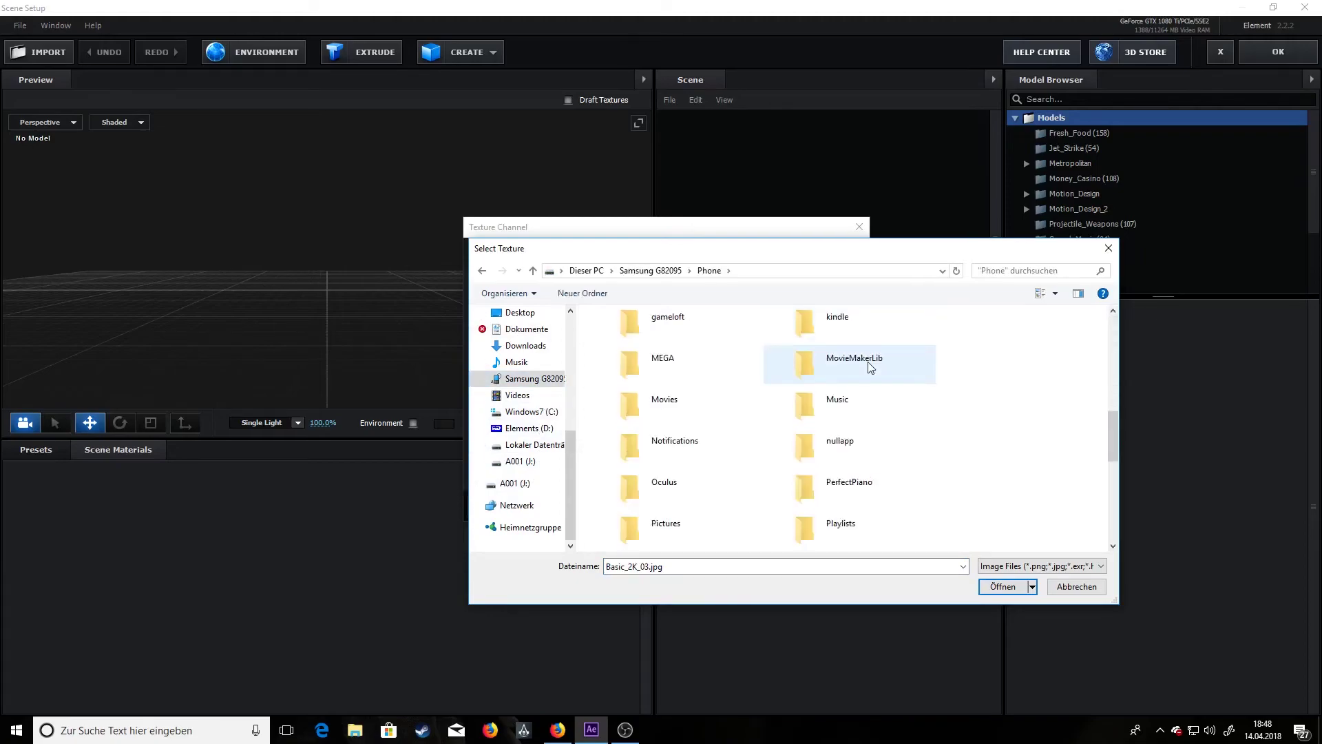
{"action": "double_click", "coordinate": [690, 529]}
{"action": "double_click", "coordinate": [680, 361]}
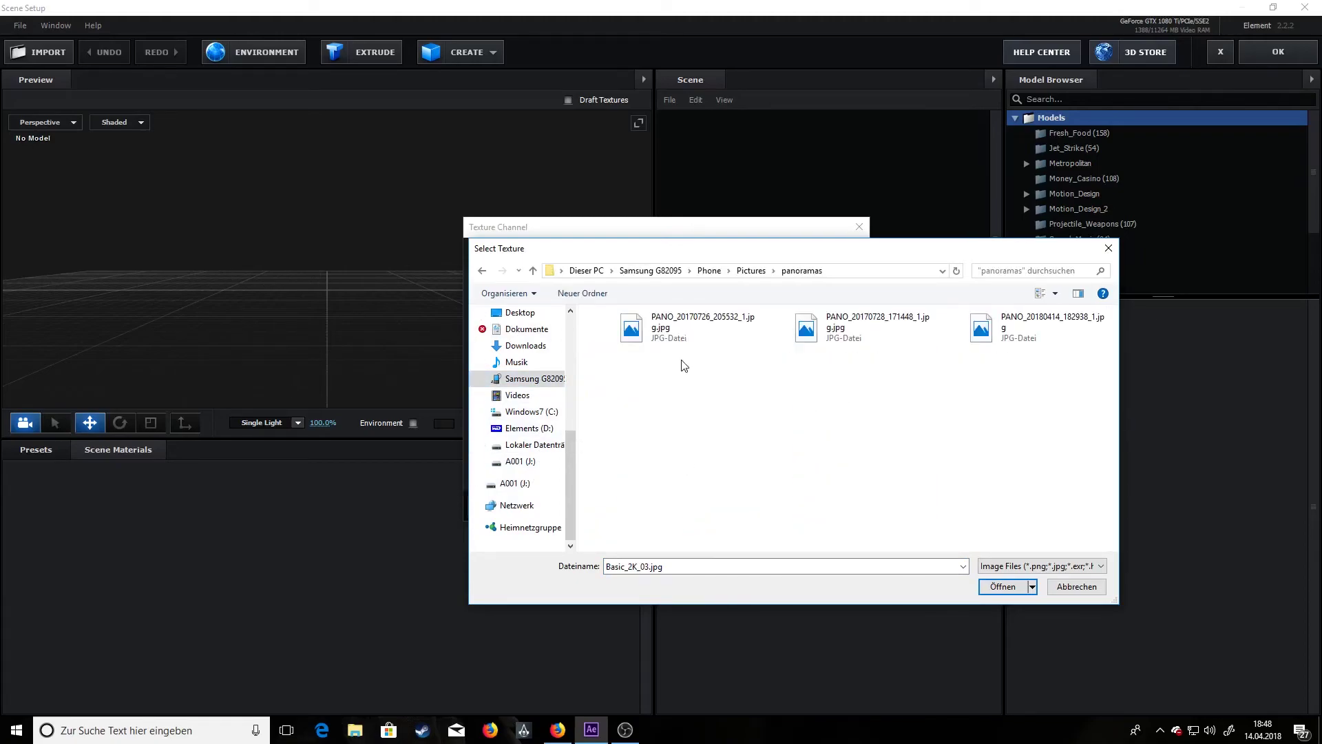
{"action": "left_click", "coordinate": [1012, 339]}
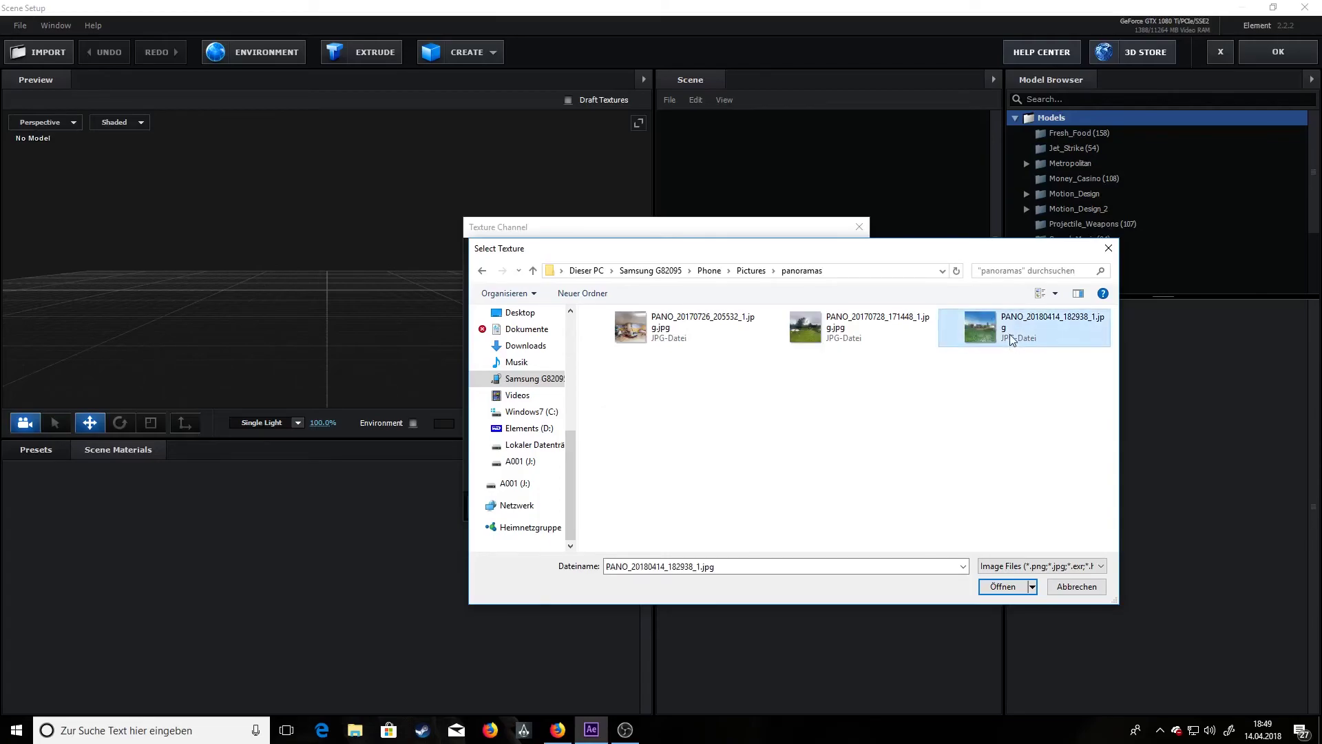
{"action": "double_click", "coordinate": [1012, 338]}
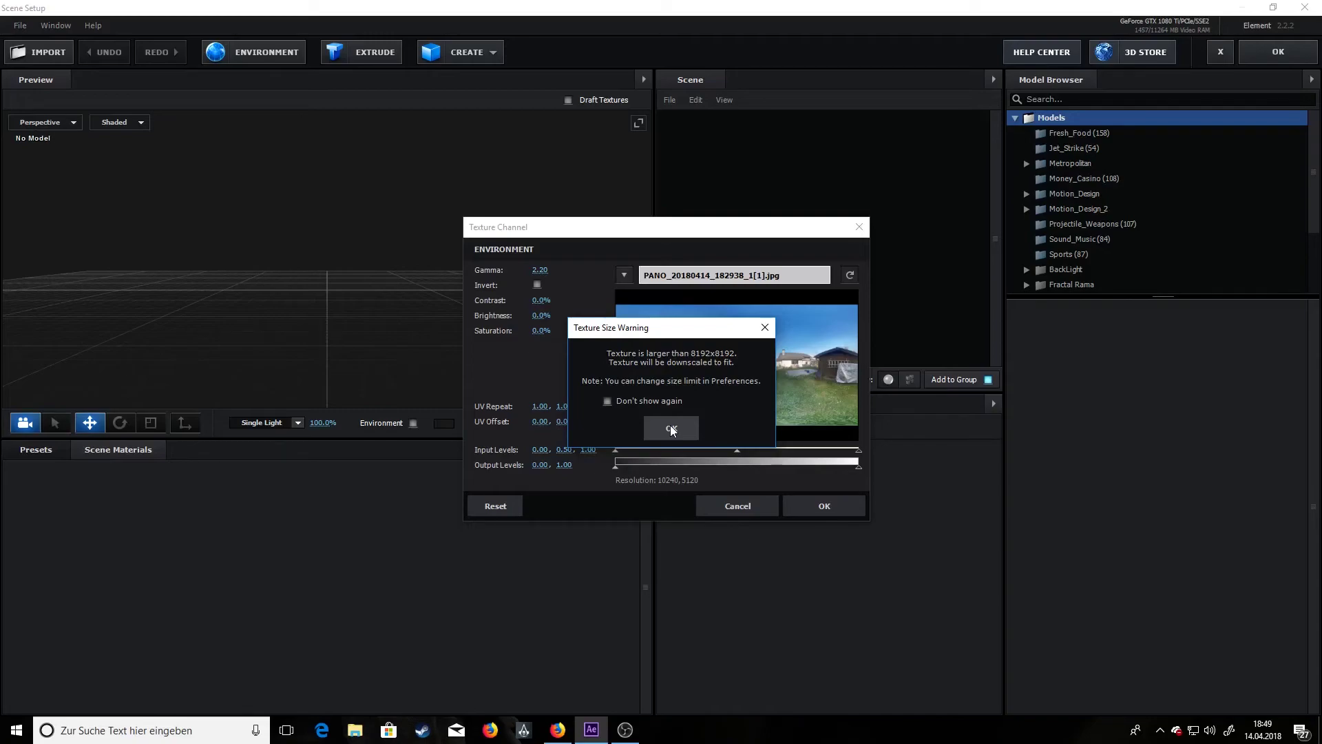
{"action": "left_click", "coordinate": [671, 428]}
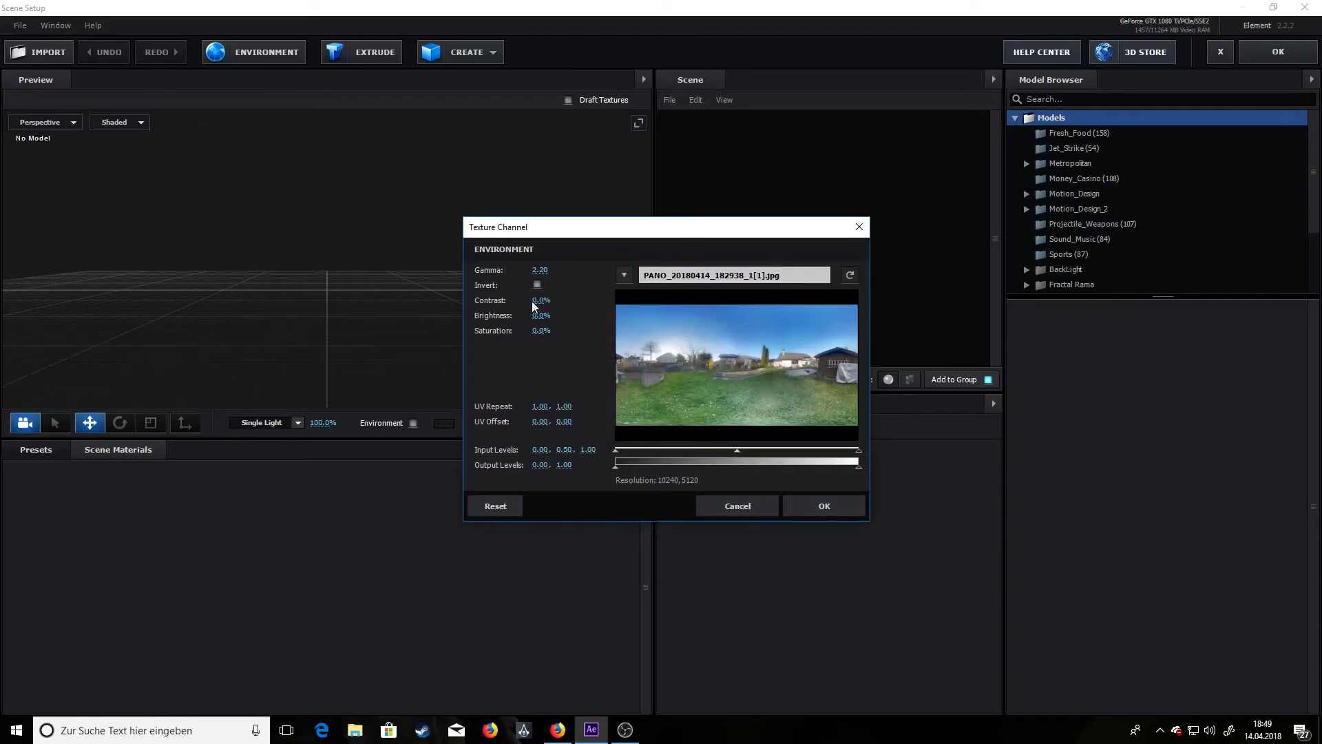
- Set the environment texture's contrast to 12%, brightness to -19%, saturation to 19% and gamma to 2.48
{"action": "left_click_drag", "start_coordinate": [541, 300], "coordinate": [548, 302]}
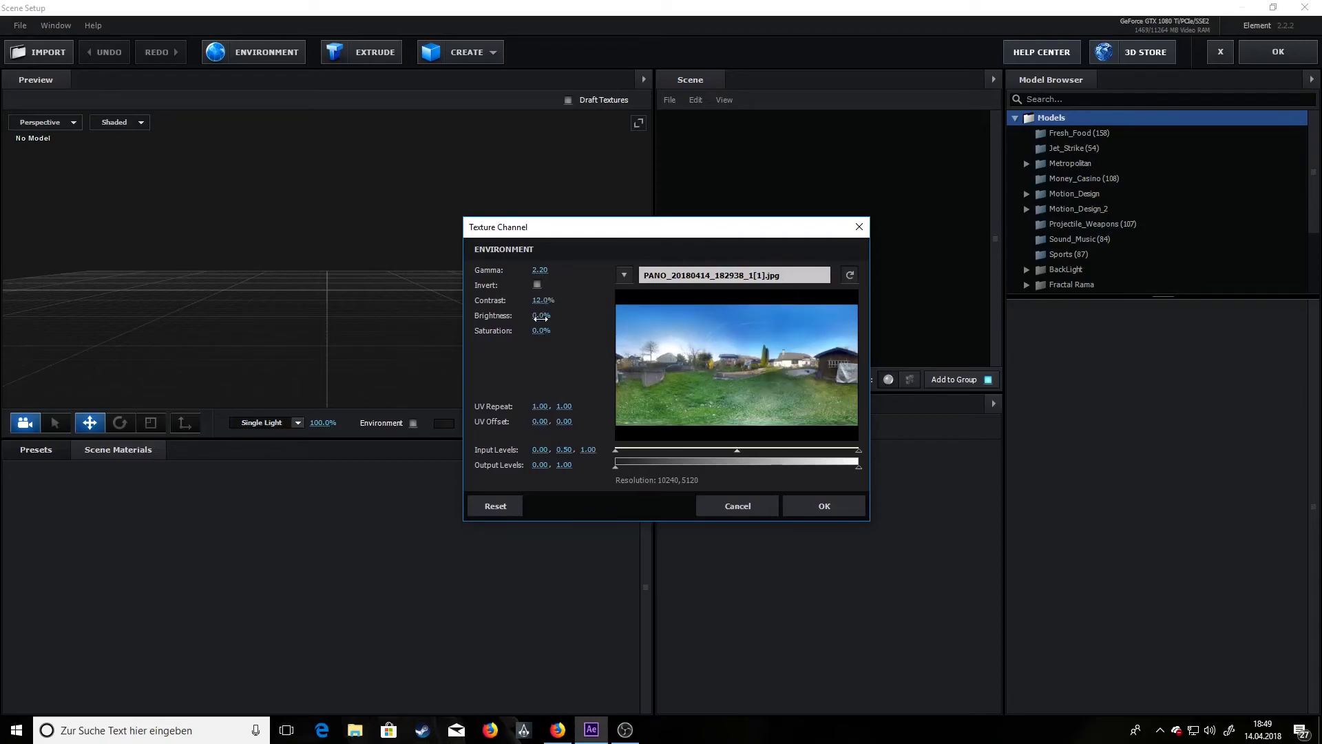
{"action": "left_click_drag", "start_coordinate": [541, 317], "coordinate": [567, 343]}
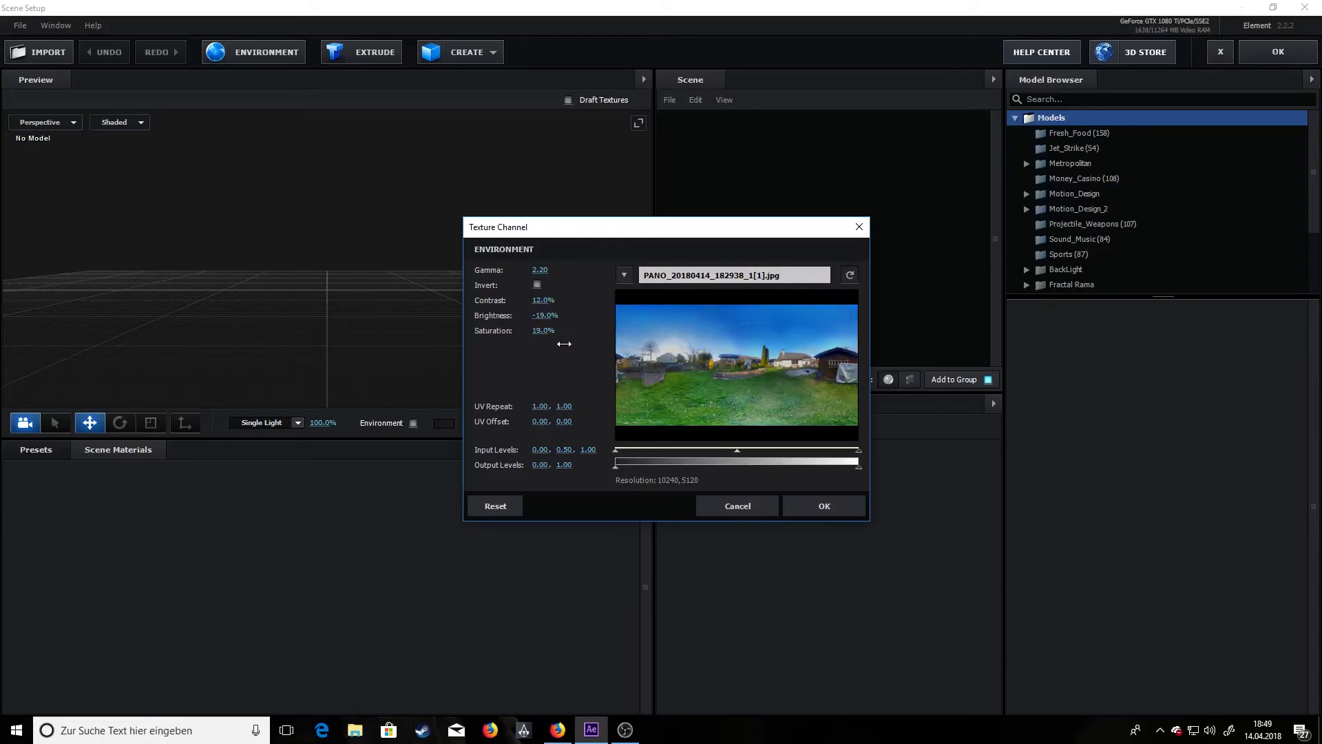
{"action": "mouse_move", "coordinate": [555, 272]}
{"action": "left_mouse_down"}
{"action": "mouse_move", "coordinate": [603, 276]}
{"action": "mouse_move", "coordinate": [573, 278]}
{"action": "left_mouse_up"}
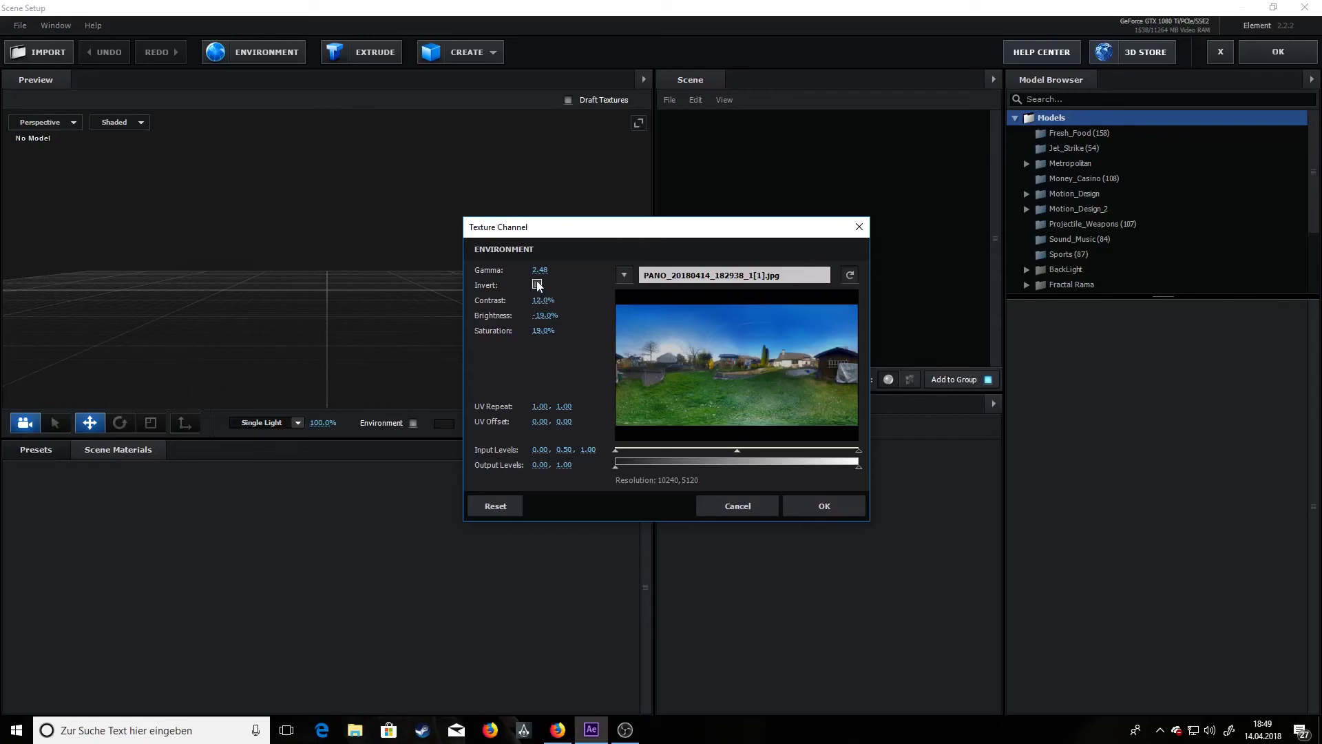
- Try inverting the environment texture's colours, and leave the inversion switched off
{"action": "left_click", "coordinate": [538, 285]}
{"action": "left_click", "coordinate": [537, 285]}
{"action": "left_click", "coordinate": [538, 285]}
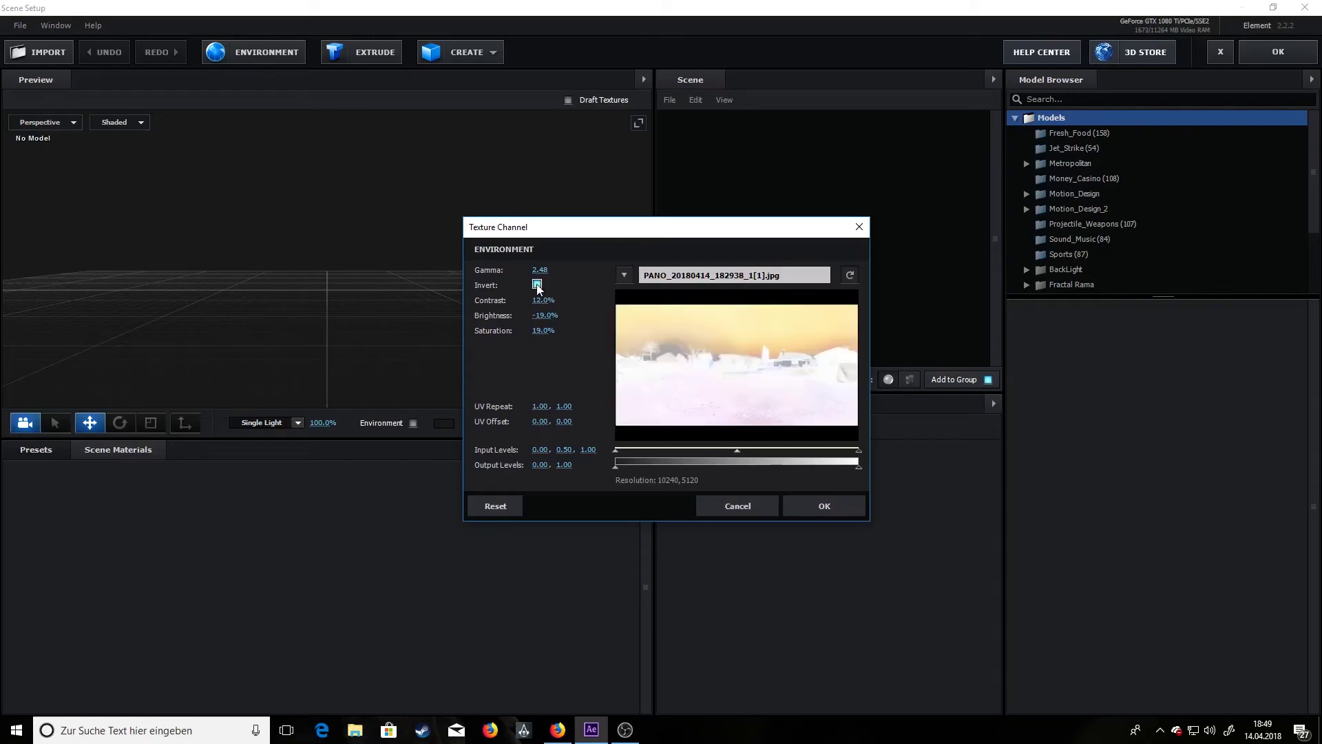
{"action": "left_click", "coordinate": [538, 285]}
{"action": "left_click", "coordinate": [538, 285]}
{"action": "left_click", "coordinate": [537, 285]}
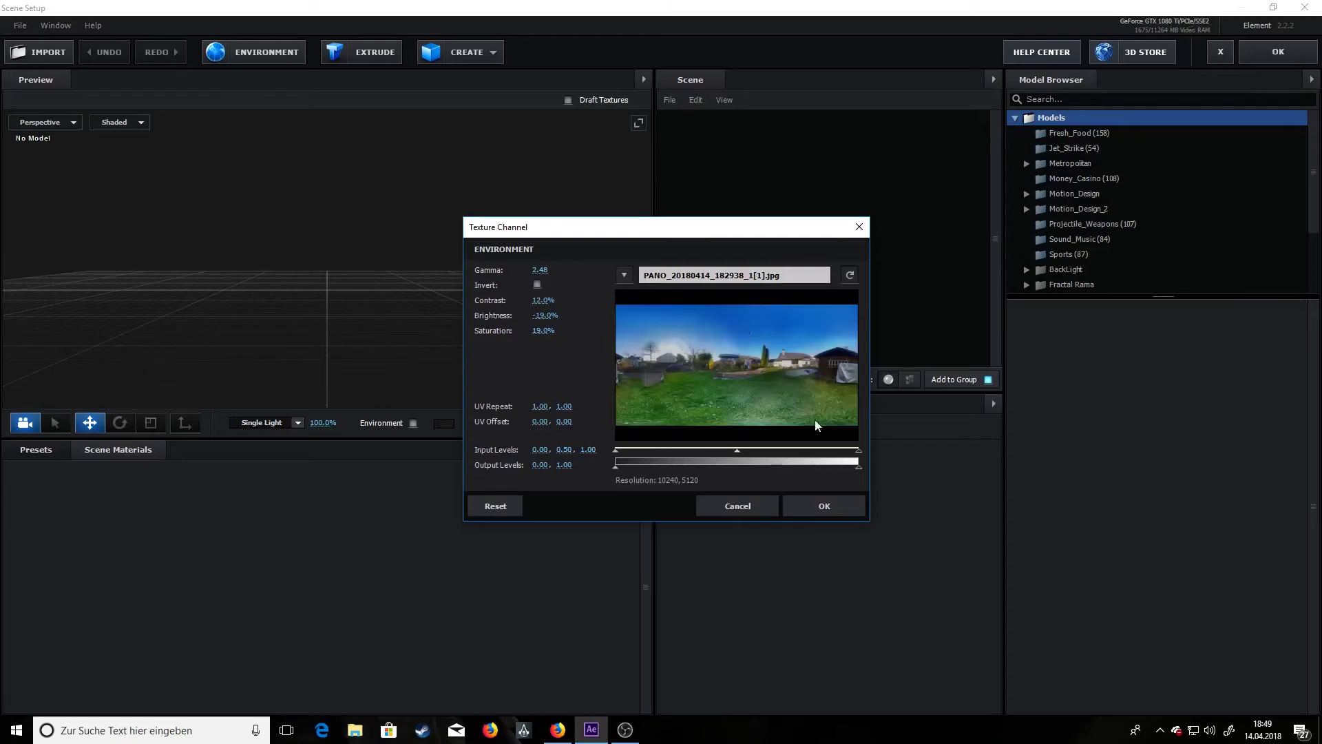
- Accept the environment texture settings and add the Joint_Strike_04 model from the Jet_Strike collection to the scene
{"action": "left_click", "coordinate": [825, 509]}
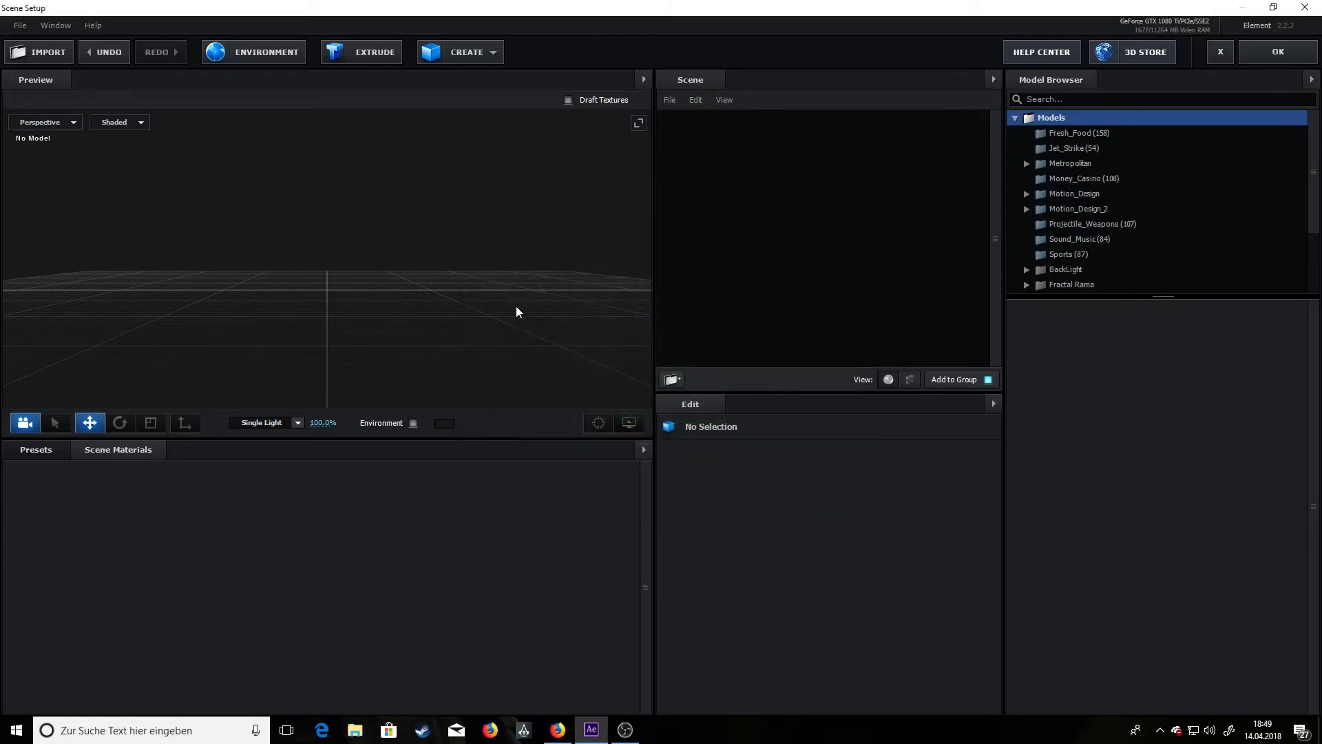
{"action": "scroll", "coordinate": [1143, 234], "scroll_direction": "down", "scroll_amount": 3}
{"action": "scroll", "coordinate": [1102, 193], "scroll_direction": "up", "scroll_amount": 3}
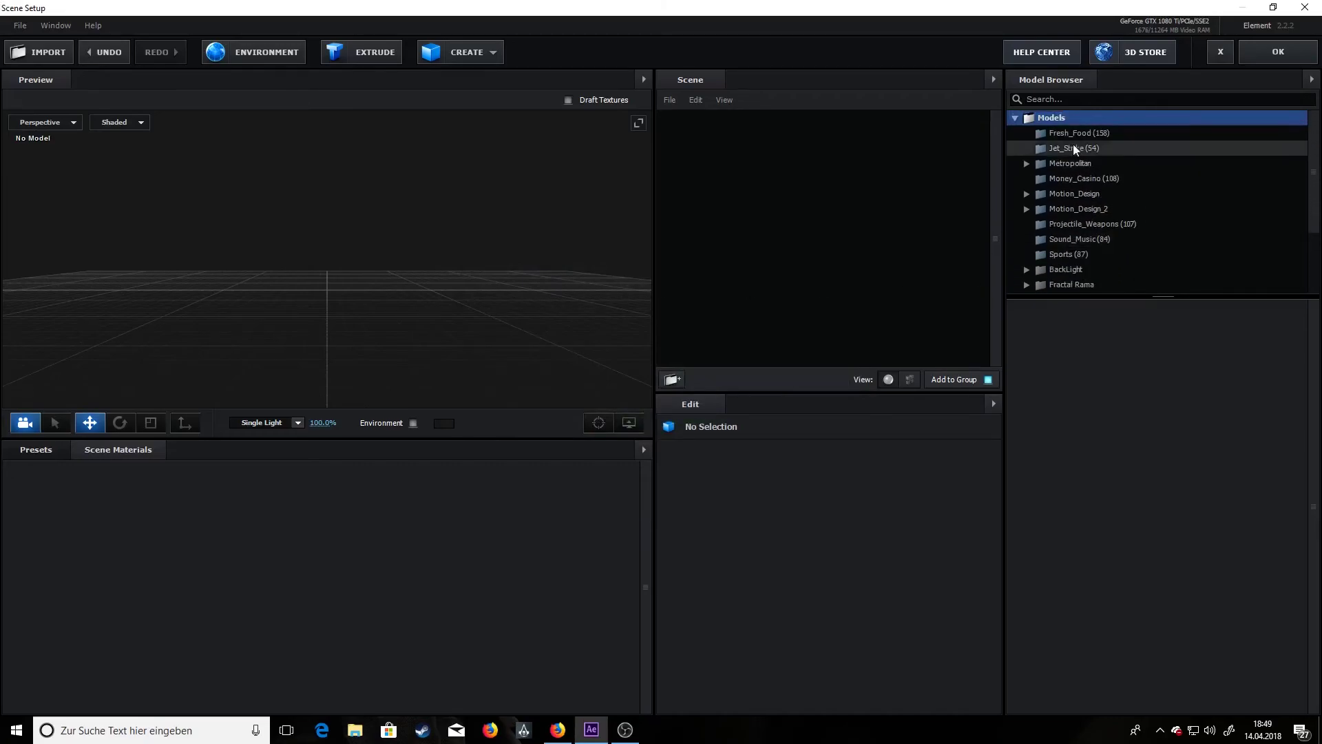
{"action": "scroll", "coordinate": [1098, 230], "scroll_direction": "down", "scroll_amount": 3}
{"action": "scroll", "coordinate": [1116, 228], "scroll_direction": "up", "scroll_amount": 2}
{"action": "scroll", "coordinate": [1116, 186], "scroll_direction": "up", "scroll_amount": 2}
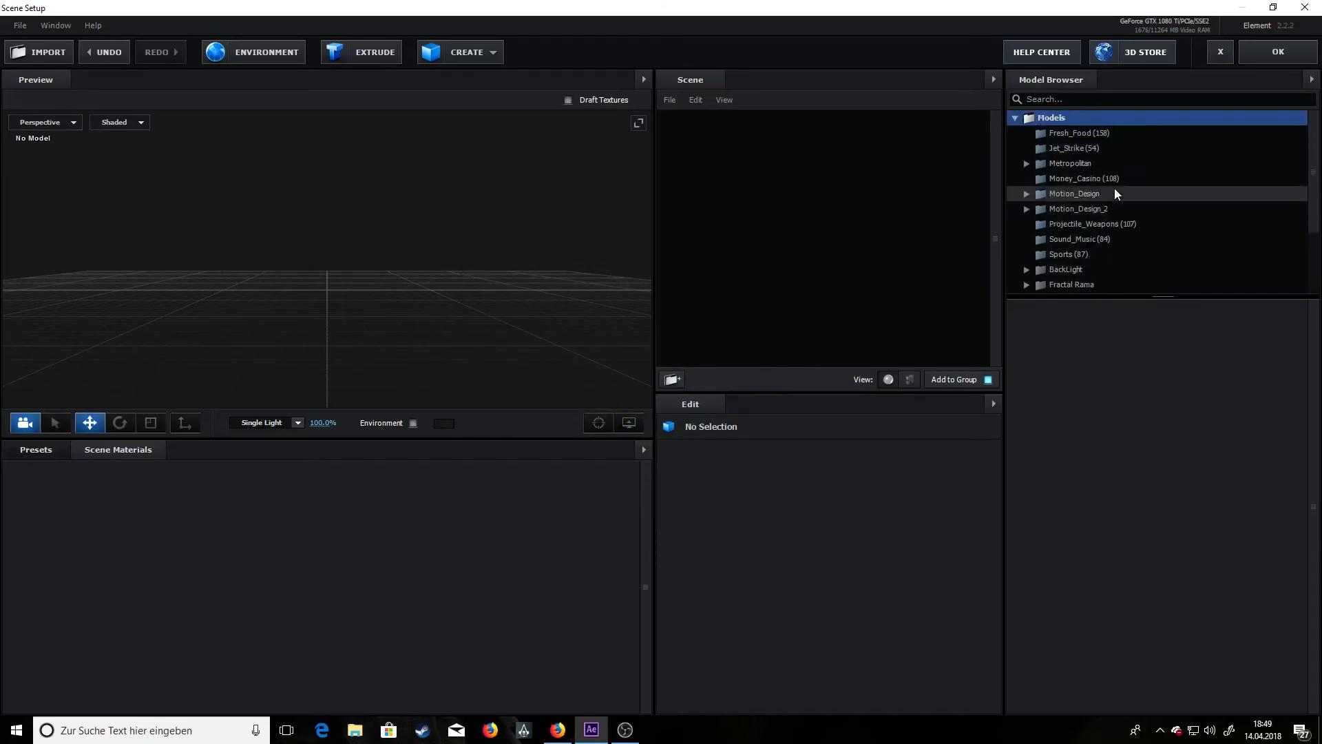
{"action": "left_click", "coordinate": [1089, 150]}
{"action": "scroll", "coordinate": [1176, 527], "scroll_direction": "down", "scroll_amount": 2}
{"action": "scroll", "coordinate": [1177, 527], "scroll_direction": "down", "scroll_amount": 1}
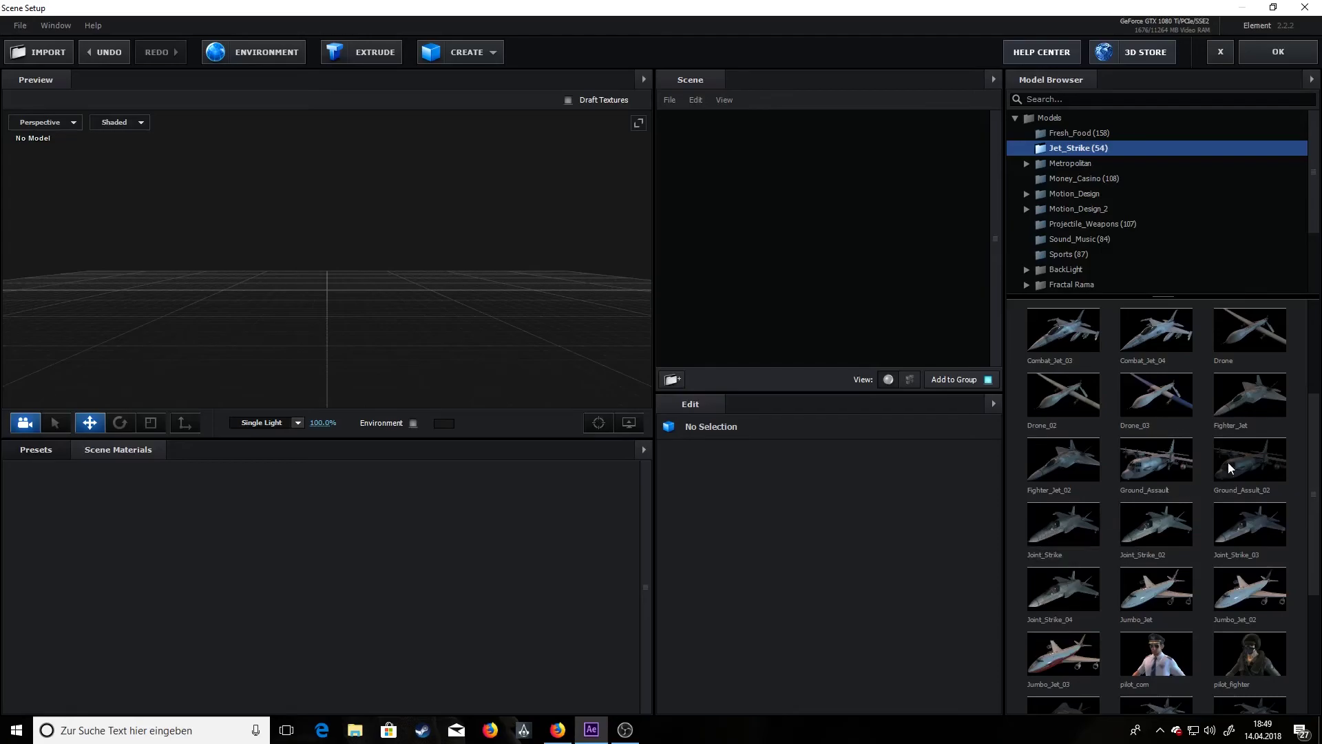
{"action": "scroll", "coordinate": [1232, 461], "scroll_direction": "down", "scroll_amount": 1}
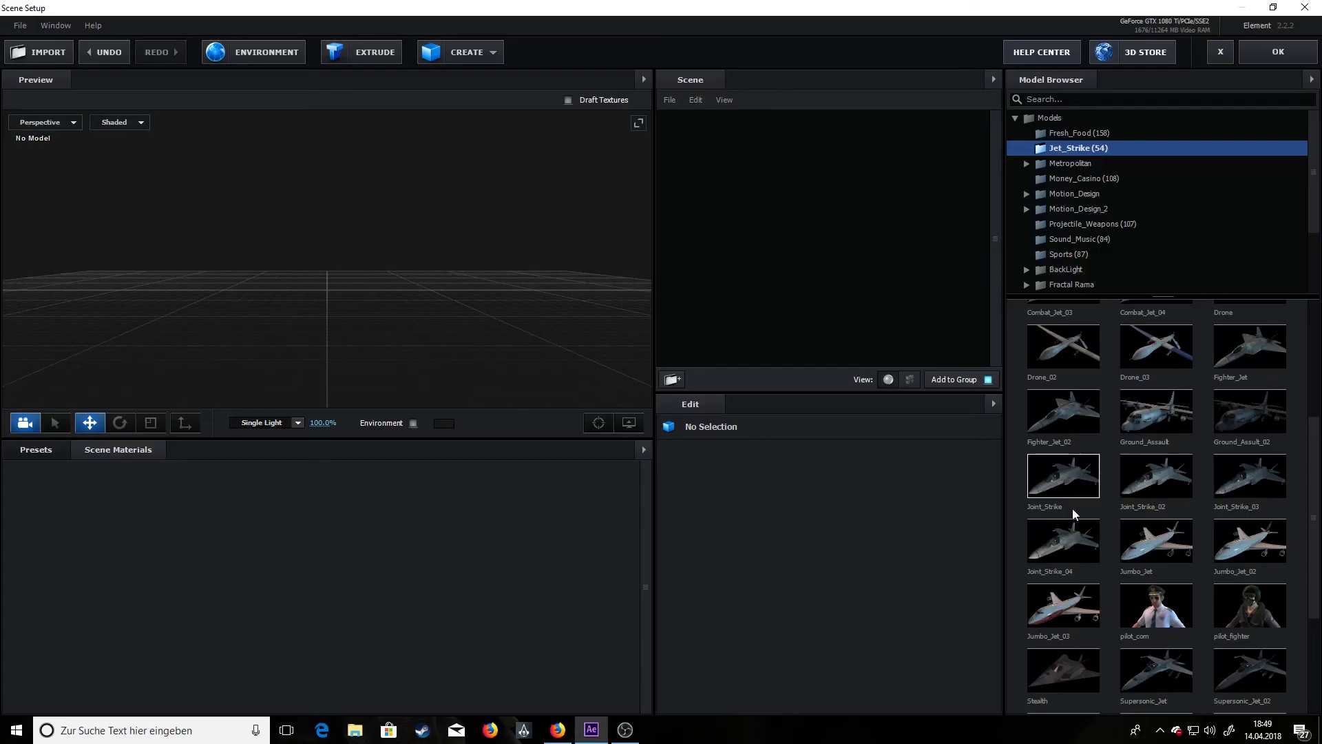
{"action": "left_click", "coordinate": [1060, 542]}
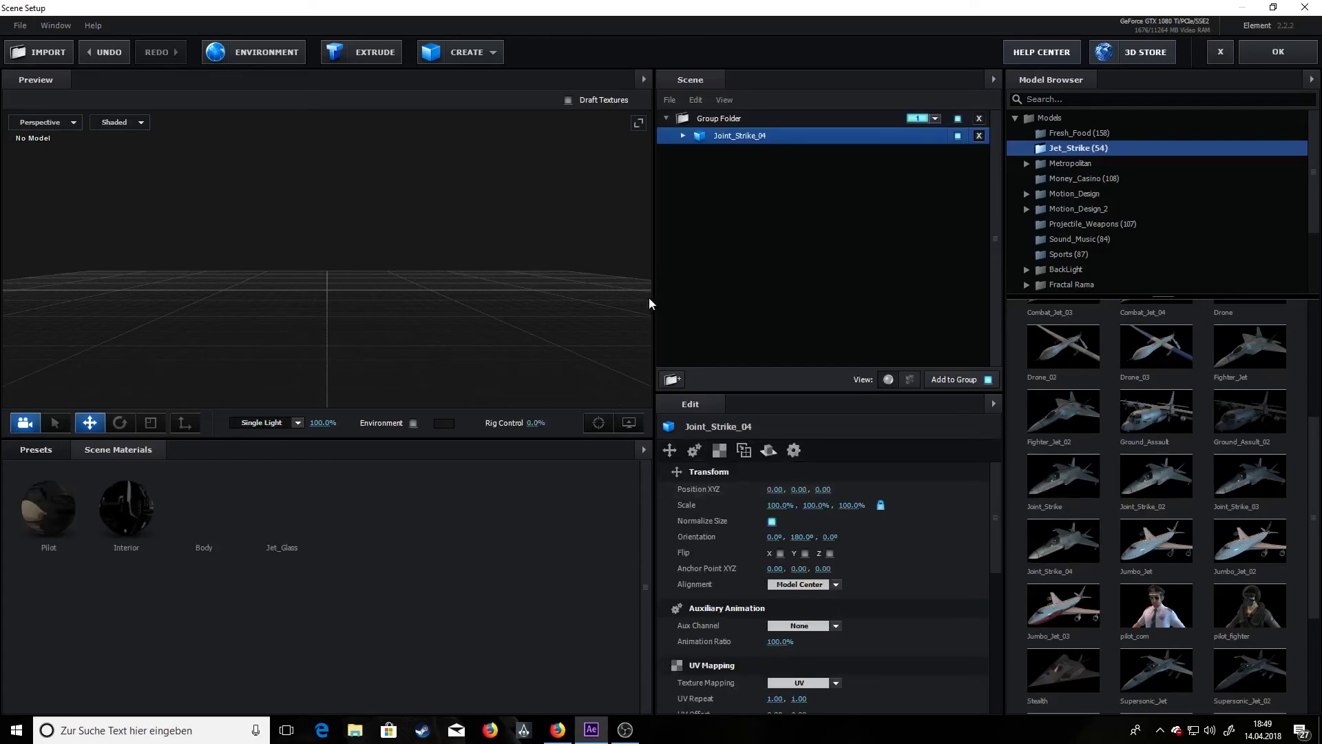
- Turn on the environment display in the preview and inspect the jet against it from several angles
{"action": "left_click_drag", "start_coordinate": [437, 334], "coordinate": [327, 260]}
{"action": "left_click_drag", "start_coordinate": [524, 264], "coordinate": [354, 296]}
{"action": "left_click", "coordinate": [414, 423]}
{"action": "left_click_drag", "start_coordinate": [446, 296], "coordinate": [530, 309]}
- Try the Sun Set preview lighting on the jet, and switch the lighting to Sun
{"action": "left_click", "coordinate": [278, 423]}
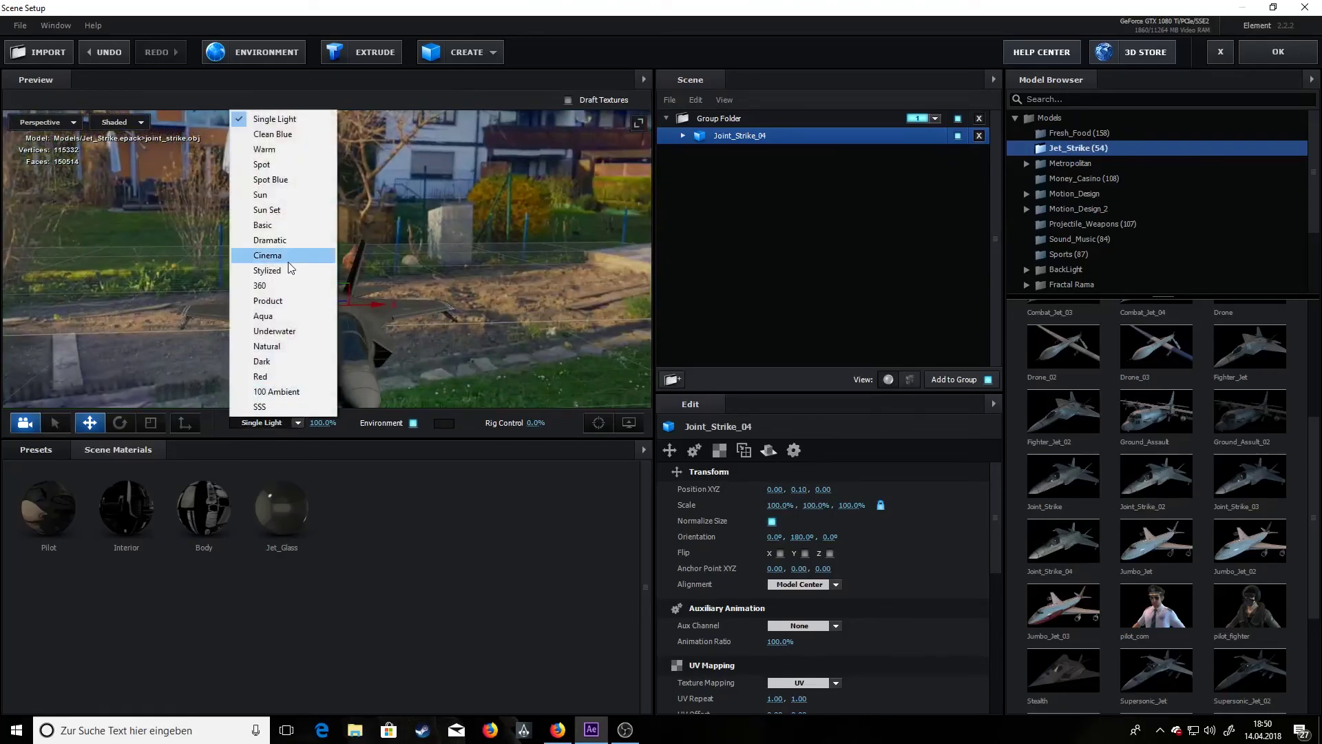
{"action": "left_click", "coordinate": [303, 211]}
{"action": "left_click_drag", "start_coordinate": [363, 227], "coordinate": [292, 344]}
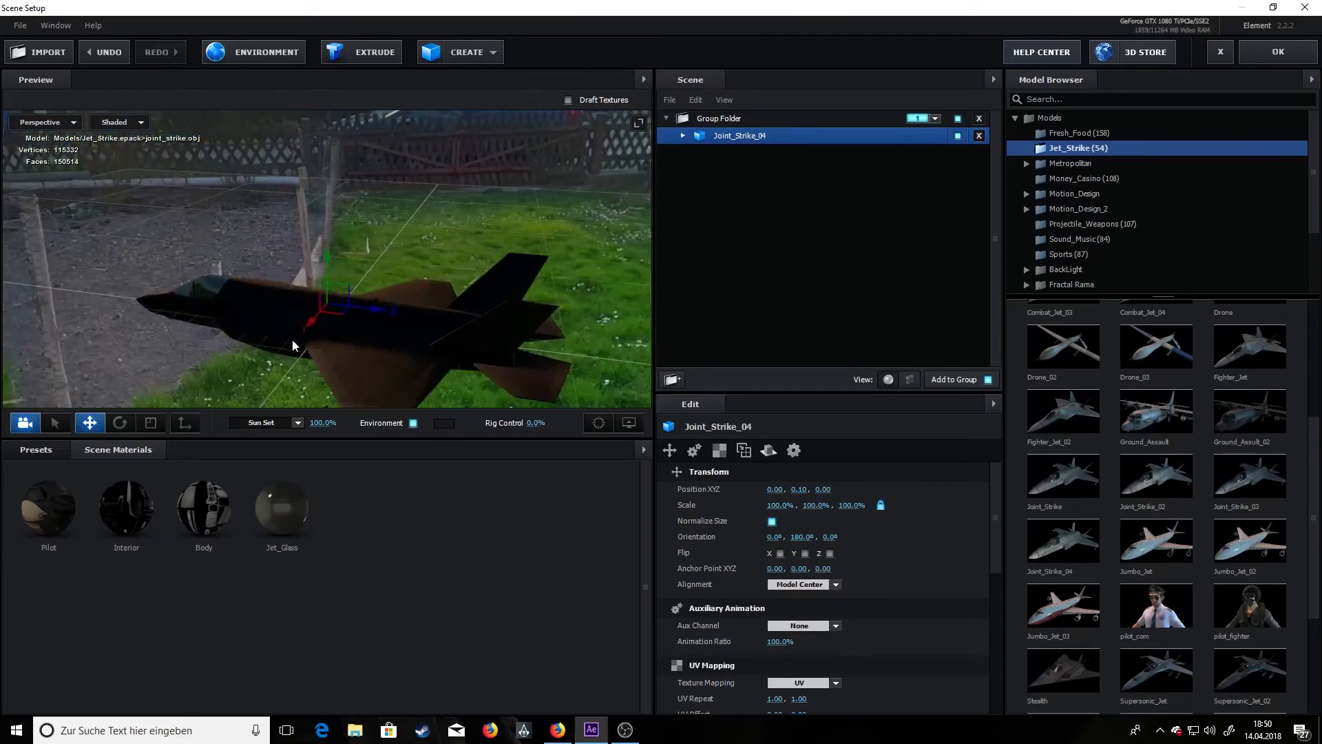
{"action": "left_click", "coordinate": [262, 425]}
{"action": "left_click", "coordinate": [266, 208]}
{"action": "left_click_drag", "start_coordinate": [318, 354], "coordinate": [639, 228]}
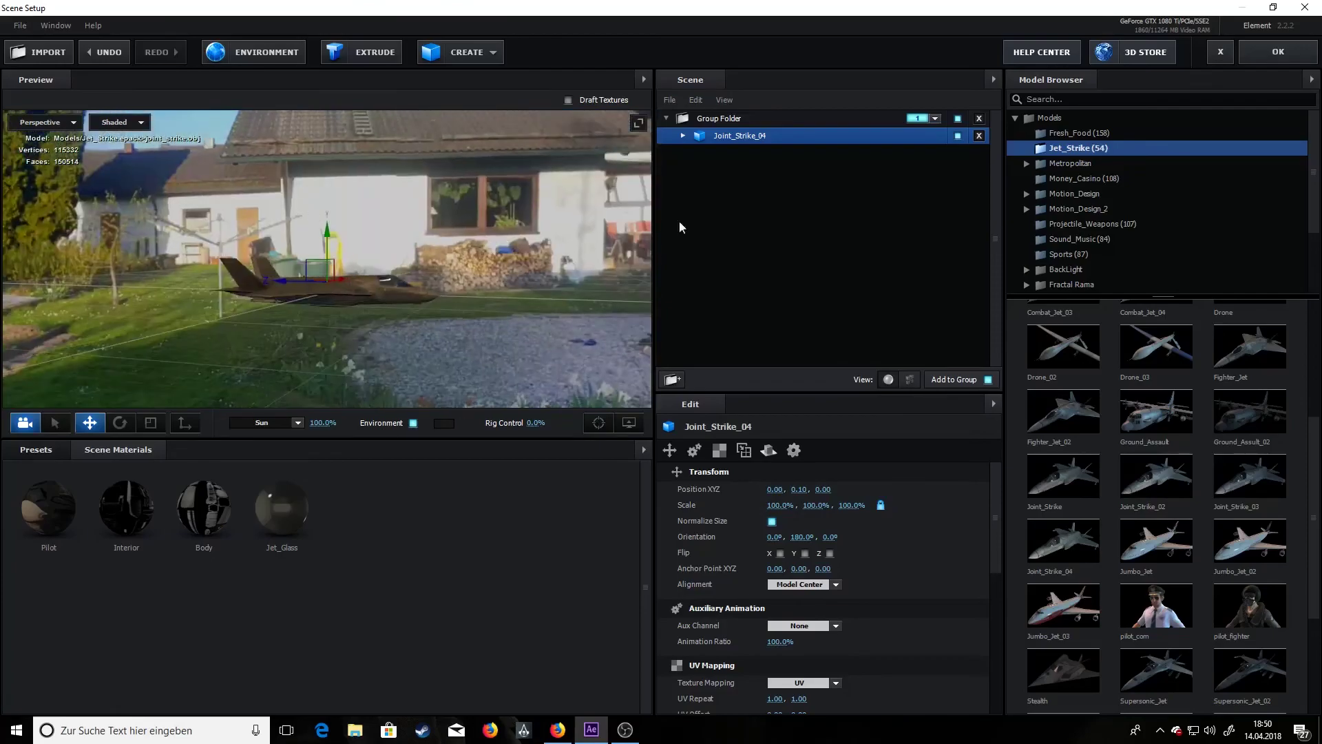
- Apply the scene setup and collapse the Weiß Farbfläche 2 layer's properties in the timeline
{"action": "left_click", "coordinate": [1263, 51]}
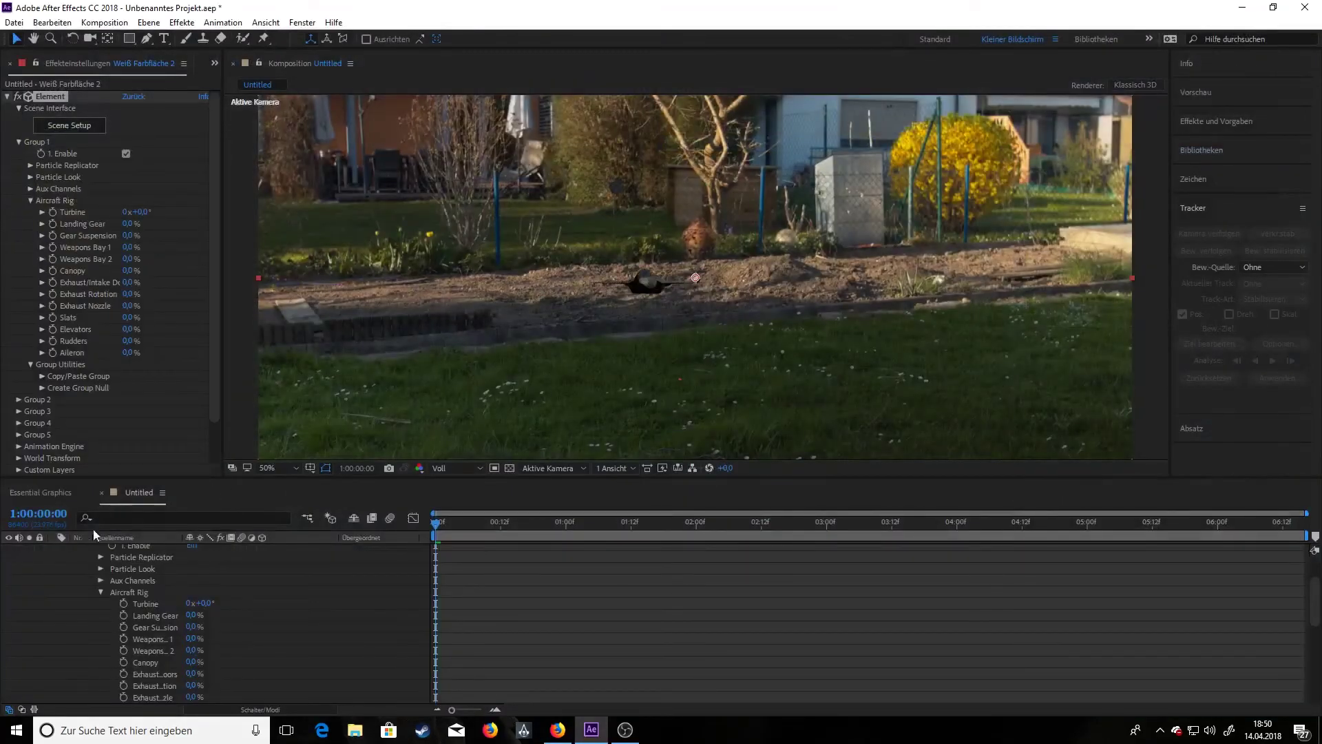
{"action": "scroll", "coordinate": [161, 614], "scroll_direction": "up", "scroll_amount": 2}
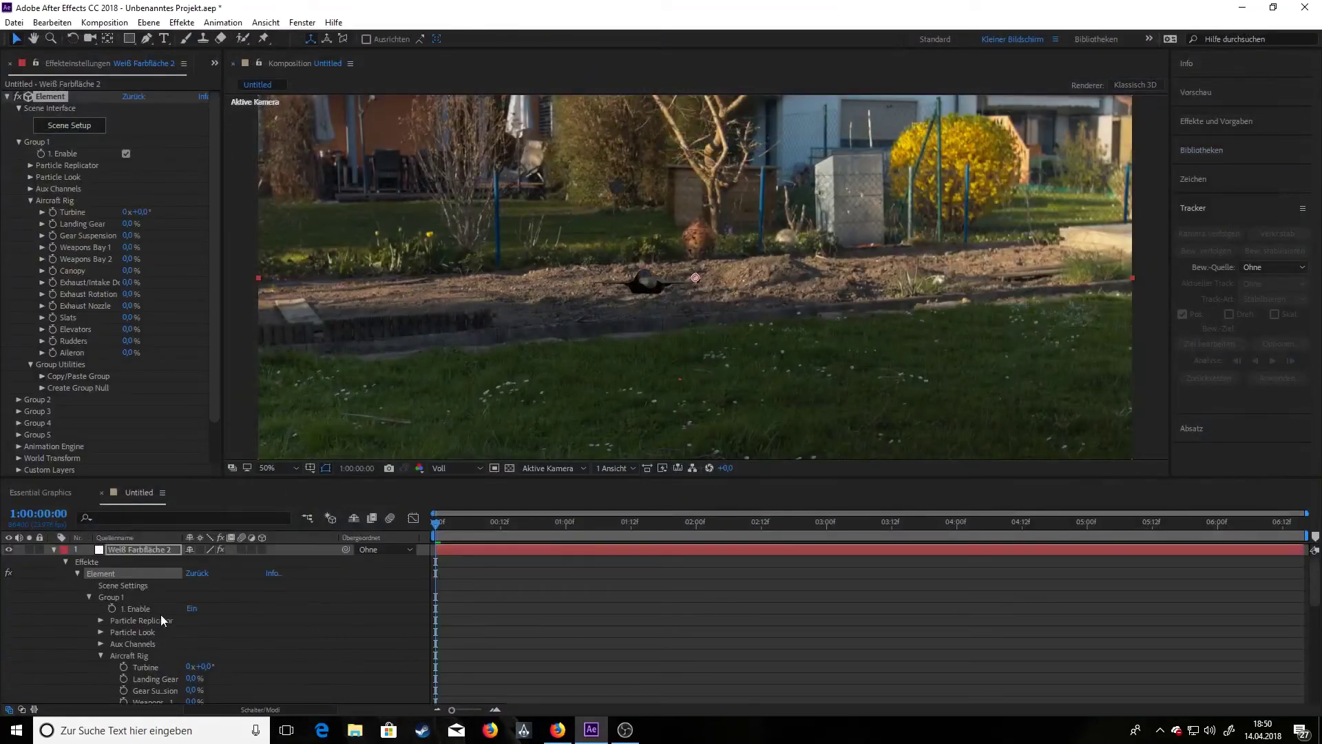
{"action": "left_click", "coordinate": [53, 548]}
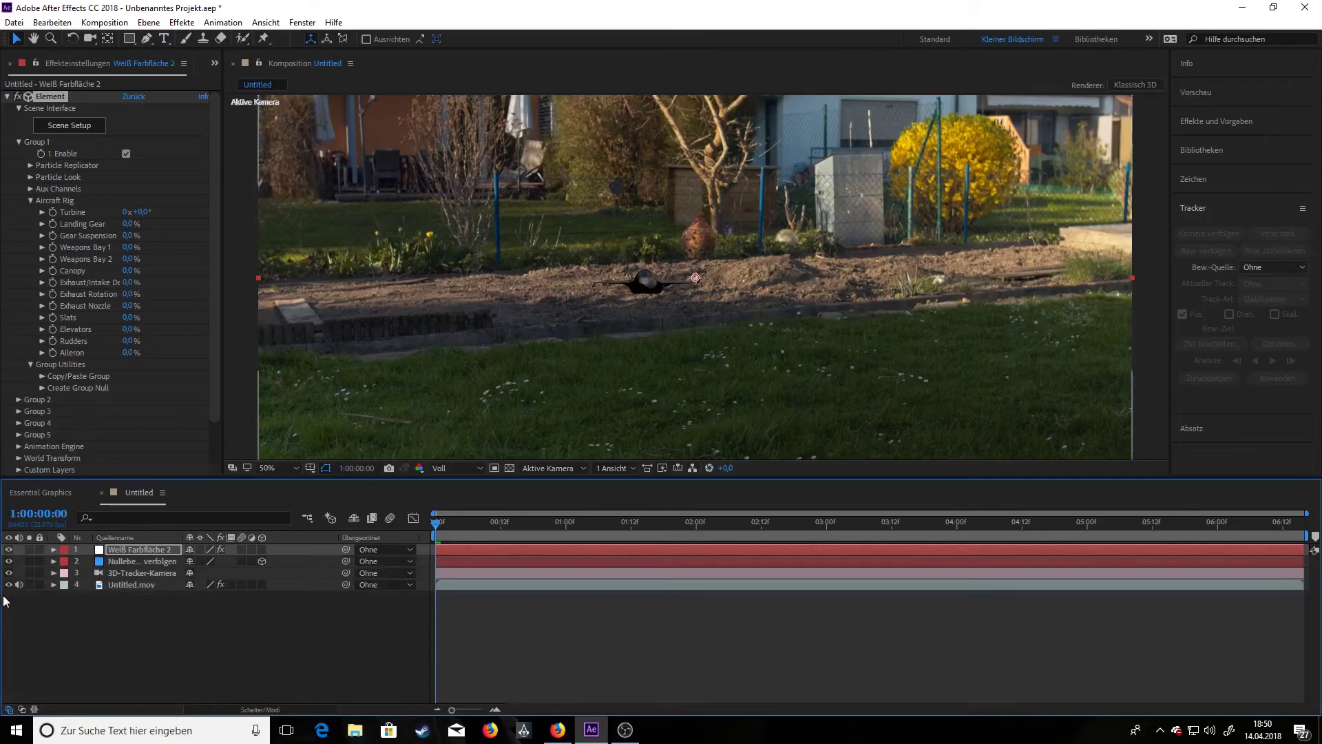
- Set Landing Gear in the Element effect's Aircraft Rig to 100%
{"action": "left_click", "coordinate": [30, 177]}
{"action": "left_click", "coordinate": [30, 177]}
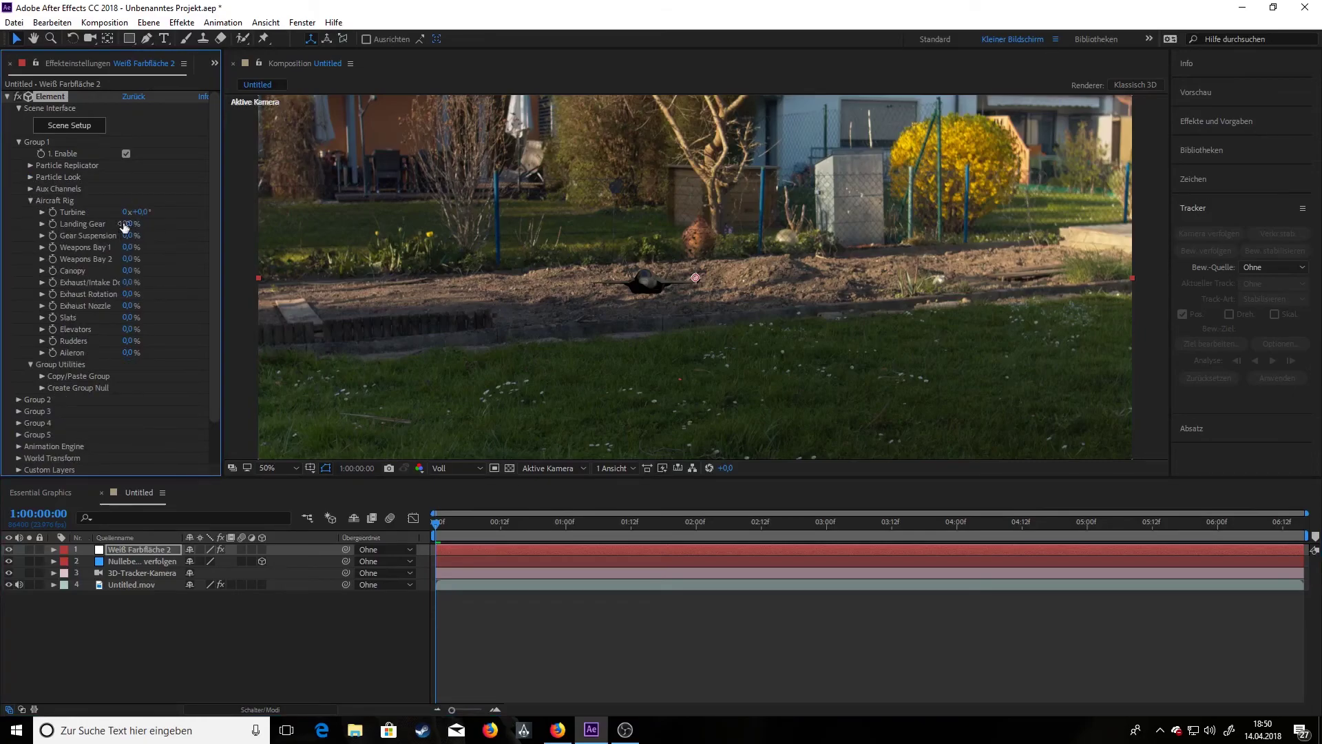
{"action": "left_click_drag", "start_coordinate": [124, 227], "coordinate": [329, 251]}
- Look at the jet from above (Oben) and set the rig's Turbine to -3° and Exhaust Rotation to 100%
{"action": "left_click", "coordinate": [555, 468]}
{"action": "left_click", "coordinate": [552, 555]}
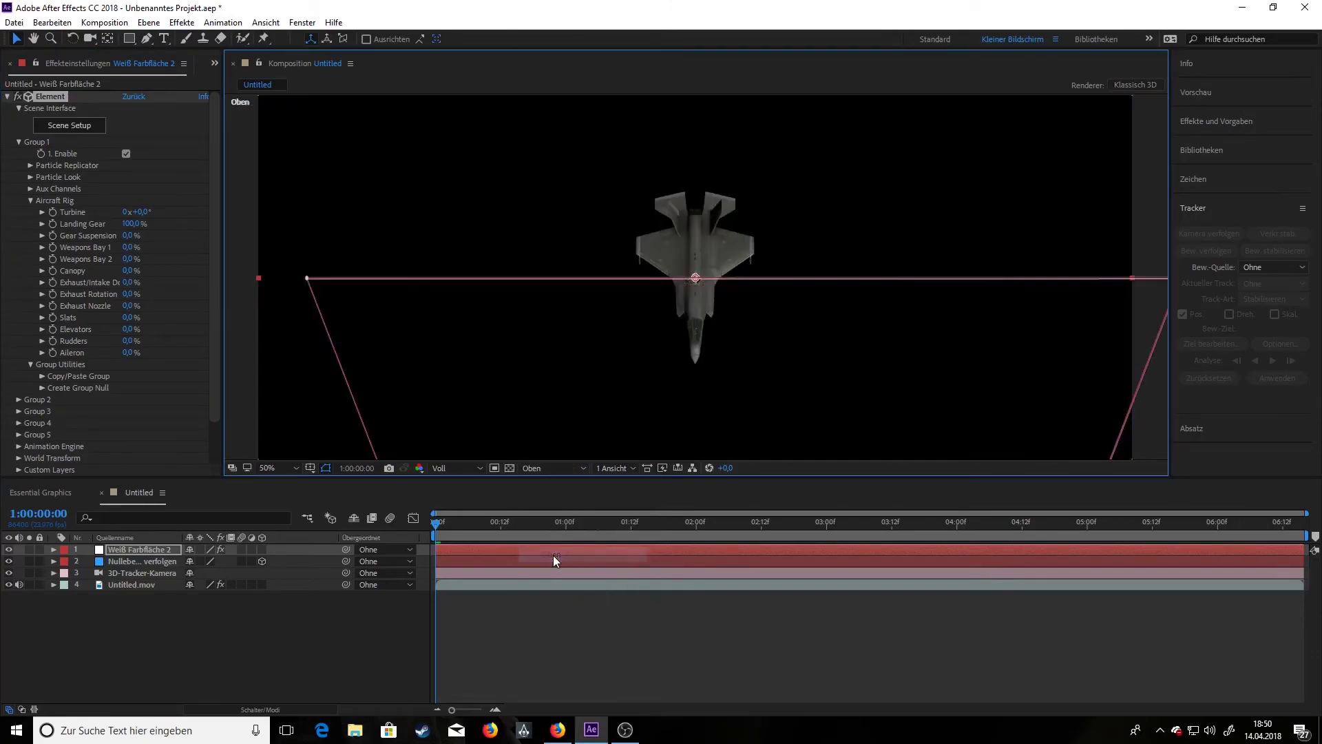
{"action": "scroll", "coordinate": [709, 181], "scroll_direction": "up", "scroll_amount": 6}
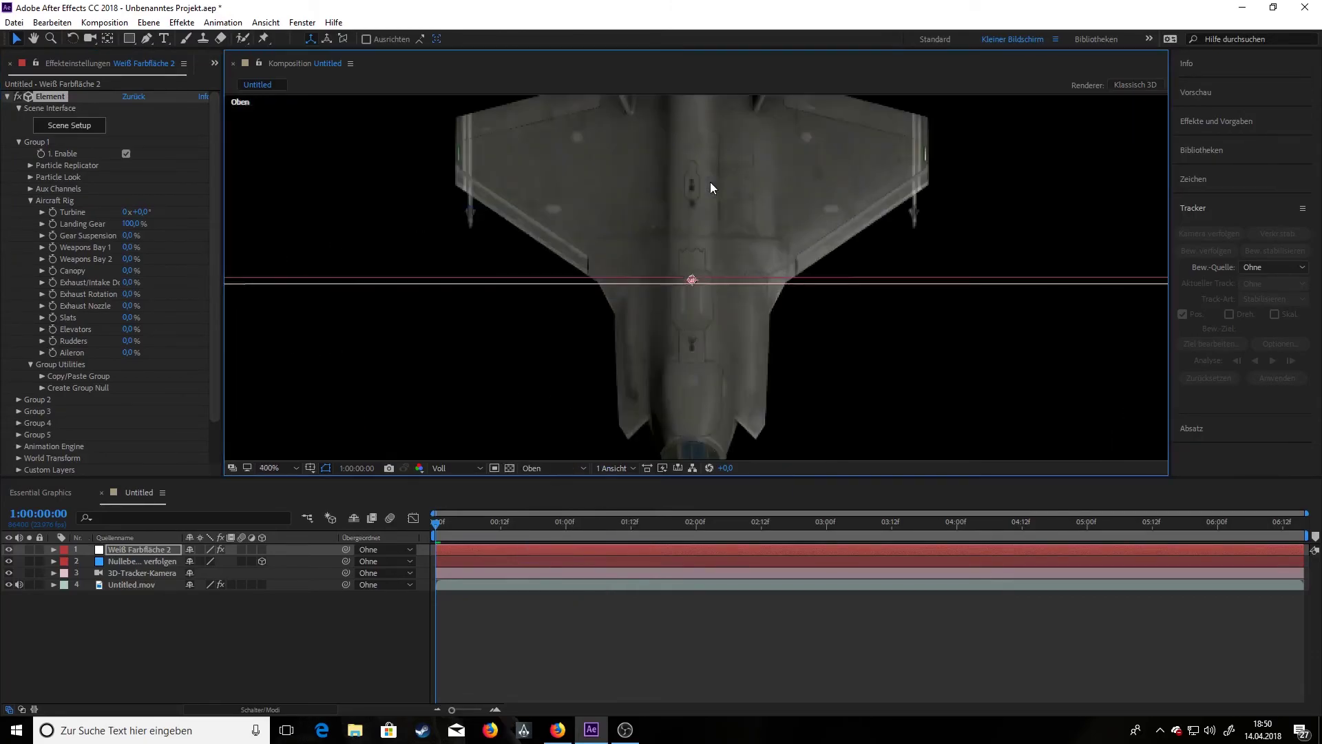
{"action": "scroll", "coordinate": [652, 180], "scroll_direction": "down", "scroll_amount": 5}
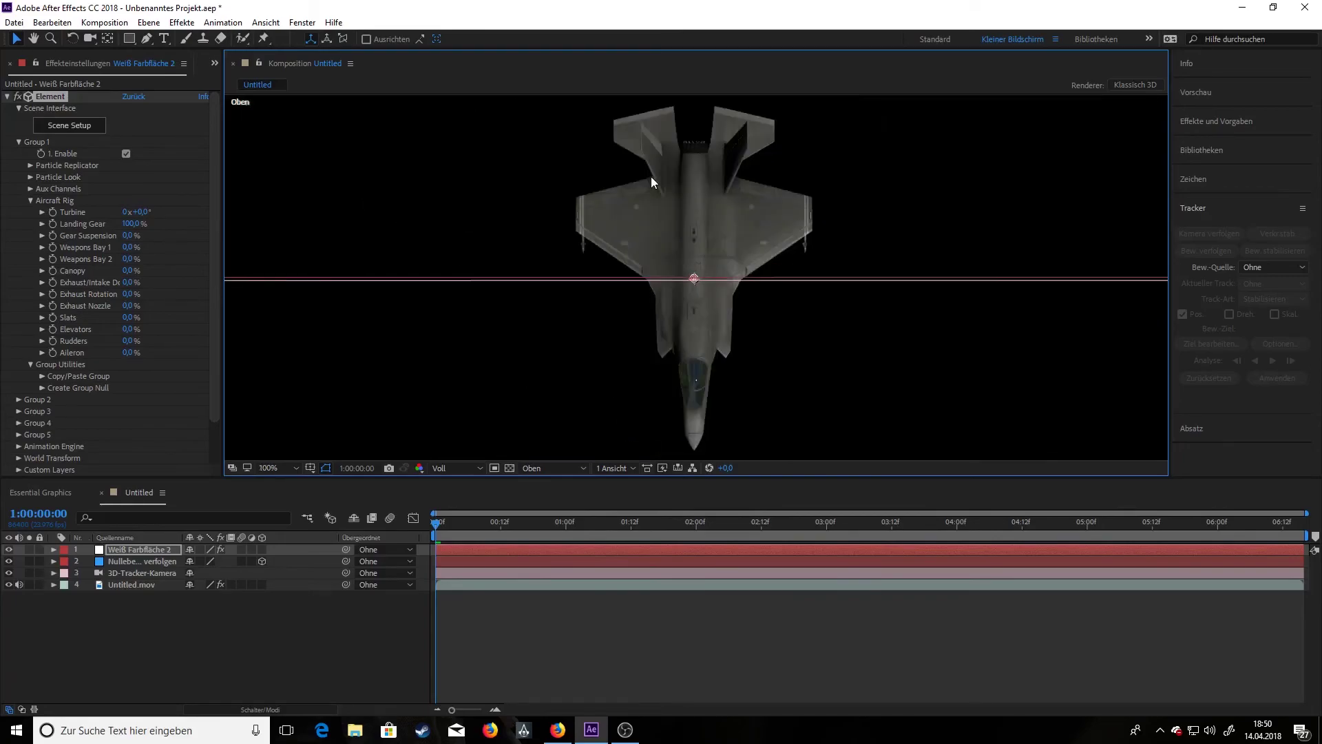
{"action": "scroll", "coordinate": [669, 221], "scroll_direction": "up", "scroll_amount": 2}
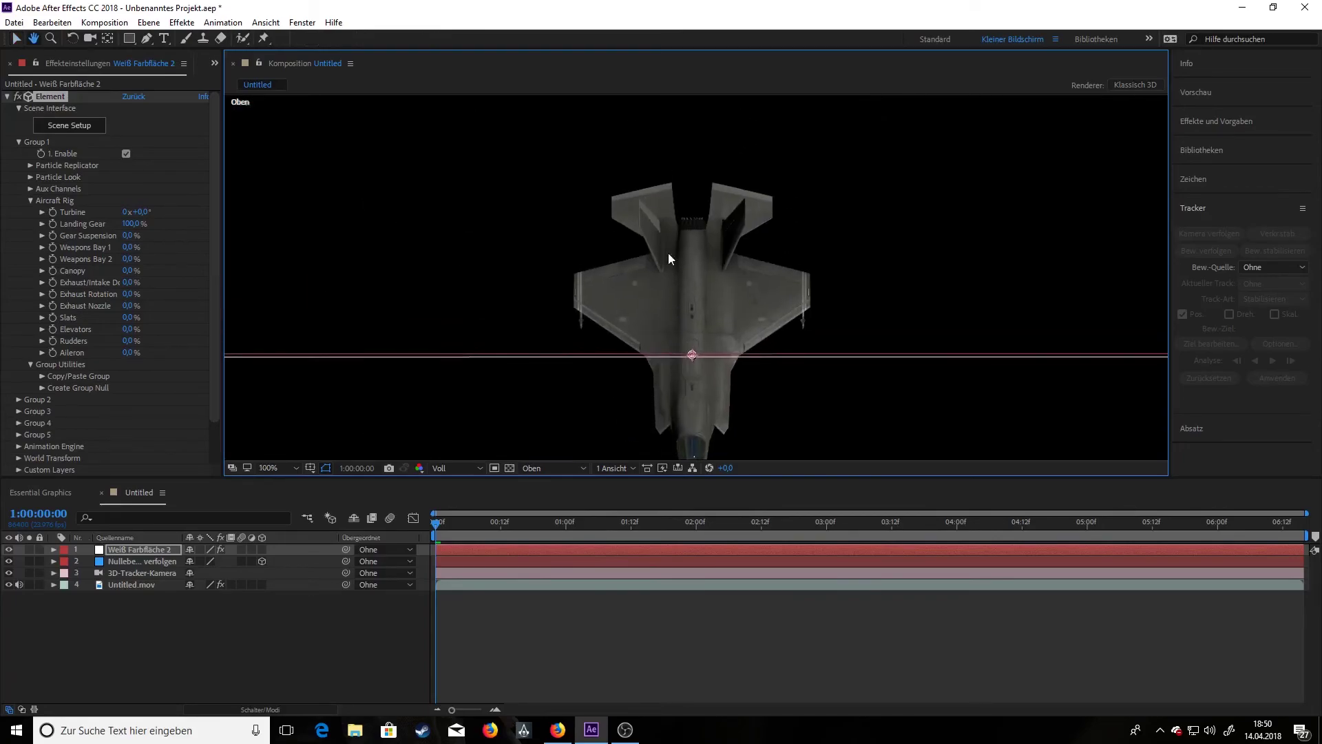
{"action": "left_click_drag", "start_coordinate": [675, 230], "coordinate": [667, 389]}
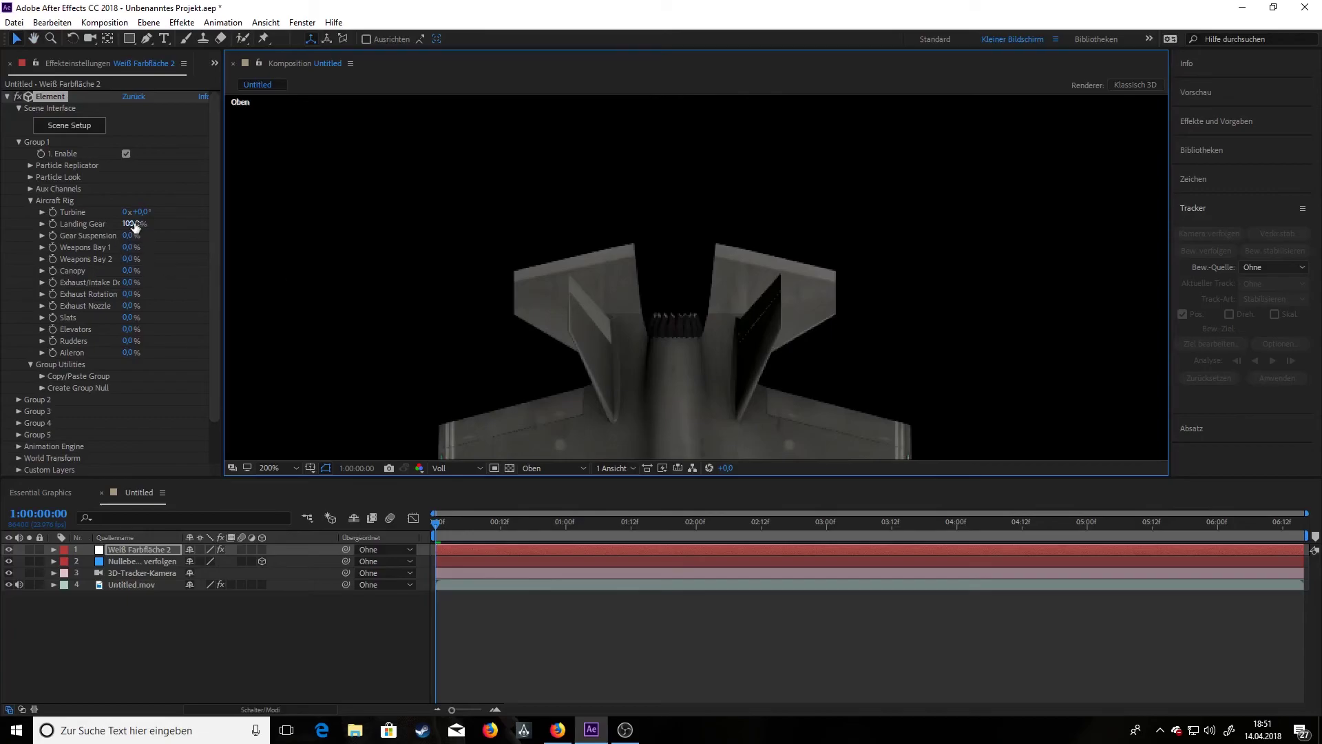
{"action": "mouse_move", "coordinate": [145, 217]}
{"action": "left_mouse_down"}
{"action": "mouse_move", "coordinate": [293, 223]}
{"action": "mouse_move", "coordinate": [166, 230]}
{"action": "mouse_move", "coordinate": [146, 213]}
{"action": "mouse_move", "coordinate": [332, 211]}
{"action": "mouse_move", "coordinate": [140, 219]}
{"action": "left_mouse_up"}
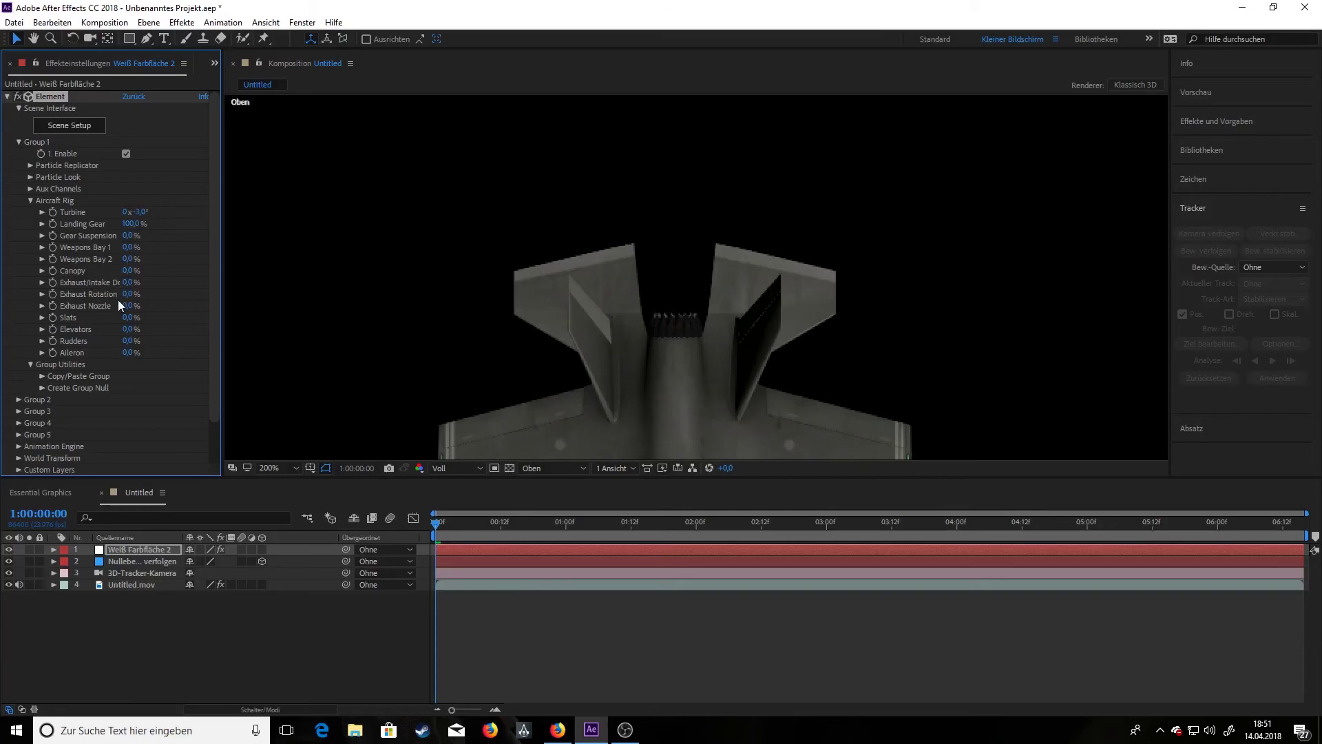
{"action": "left_click_drag", "start_coordinate": [158, 291], "coordinate": [264, 300]}
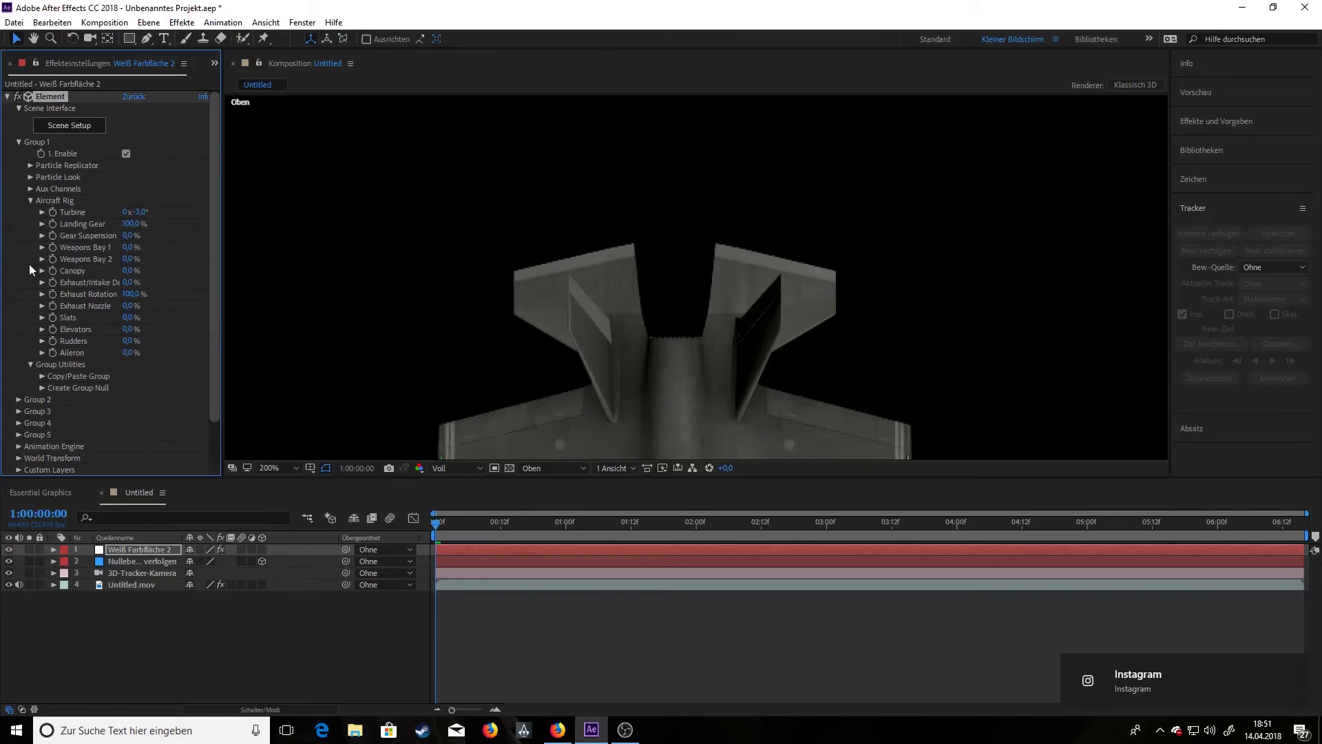
- Return the composition view to Aktive Kamera and check the jet in the footage with the whole frame visible
{"action": "left_click", "coordinate": [551, 467]}
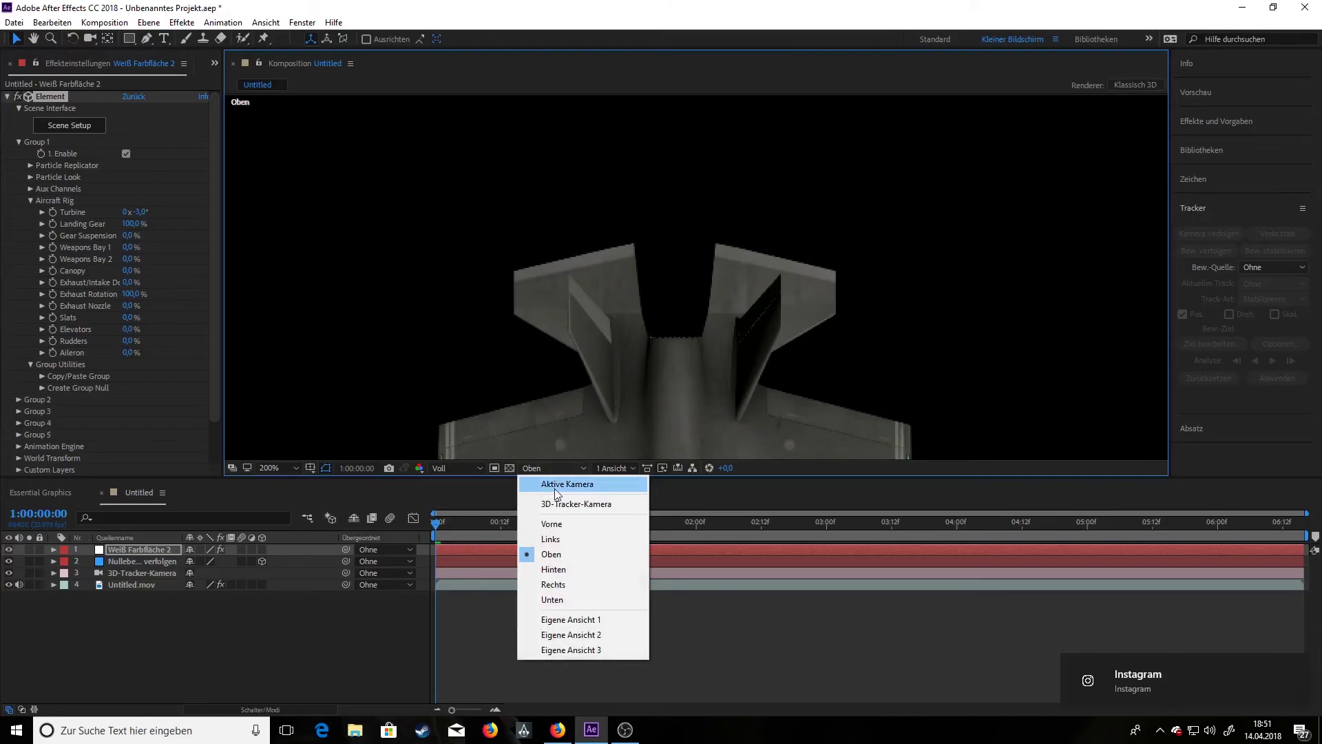
{"action": "left_click", "coordinate": [557, 485]}
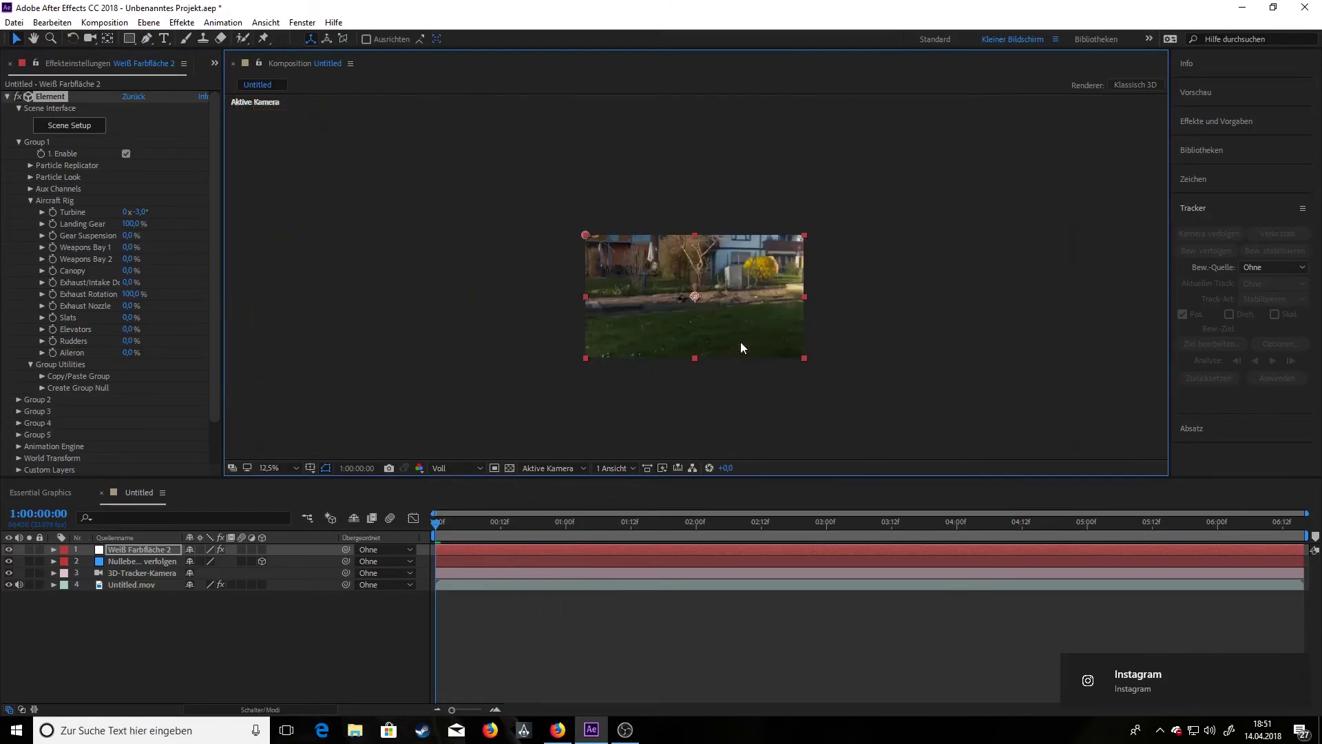
{"action": "scroll", "coordinate": [722, 358], "scroll_direction": "up", "scroll_amount": 2}
{"action": "mouse_move", "coordinate": [436, 522]}
{"action": "left_mouse_down"}
{"action": "mouse_move", "coordinate": [650, 524]}
{"action": "mouse_move", "coordinate": [430, 525]}
{"action": "left_mouse_up"}
{"action": "scroll", "coordinate": [617, 362], "scroll_direction": "down", "scroll_amount": 2}
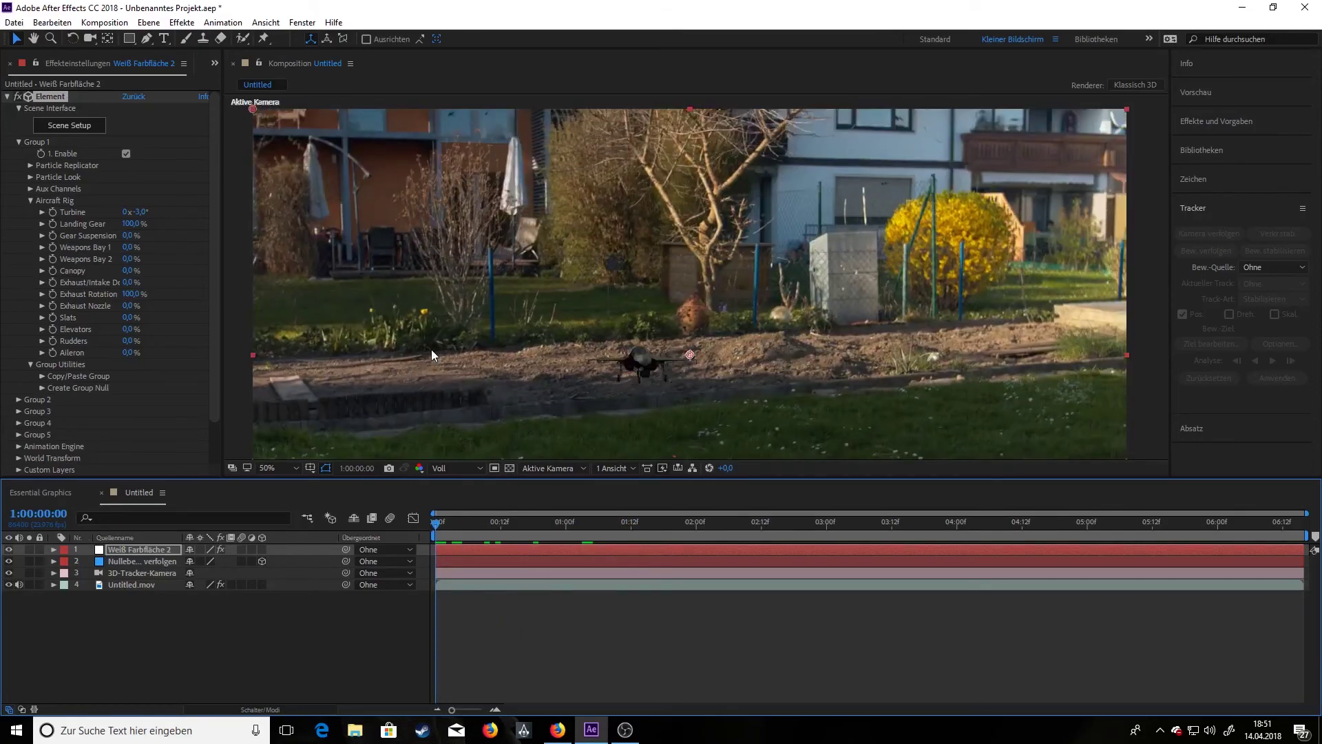
{"action": "key", "text": "comma"}
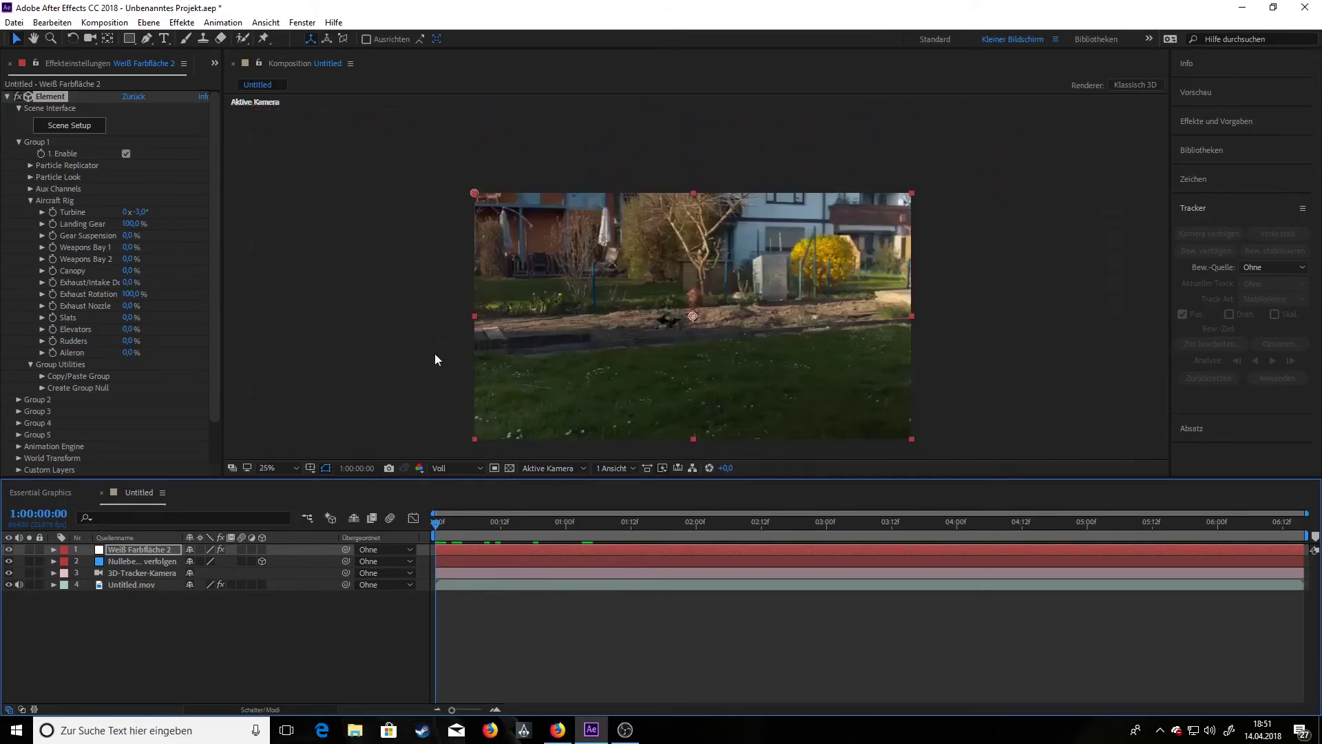
- Reveal the transform properties of the tracked null layer and select its position property
{"action": "left_click", "coordinate": [130, 561]}
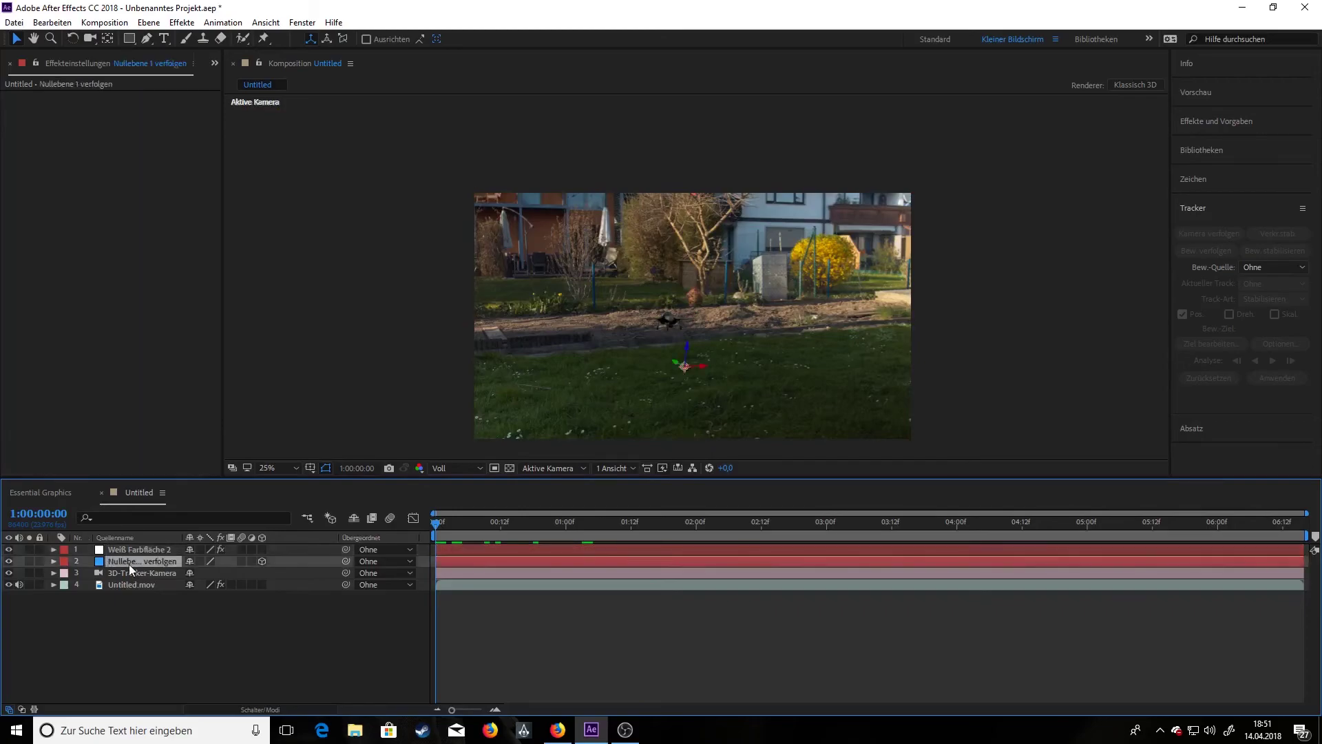
{"action": "left_click", "coordinate": [54, 561]}
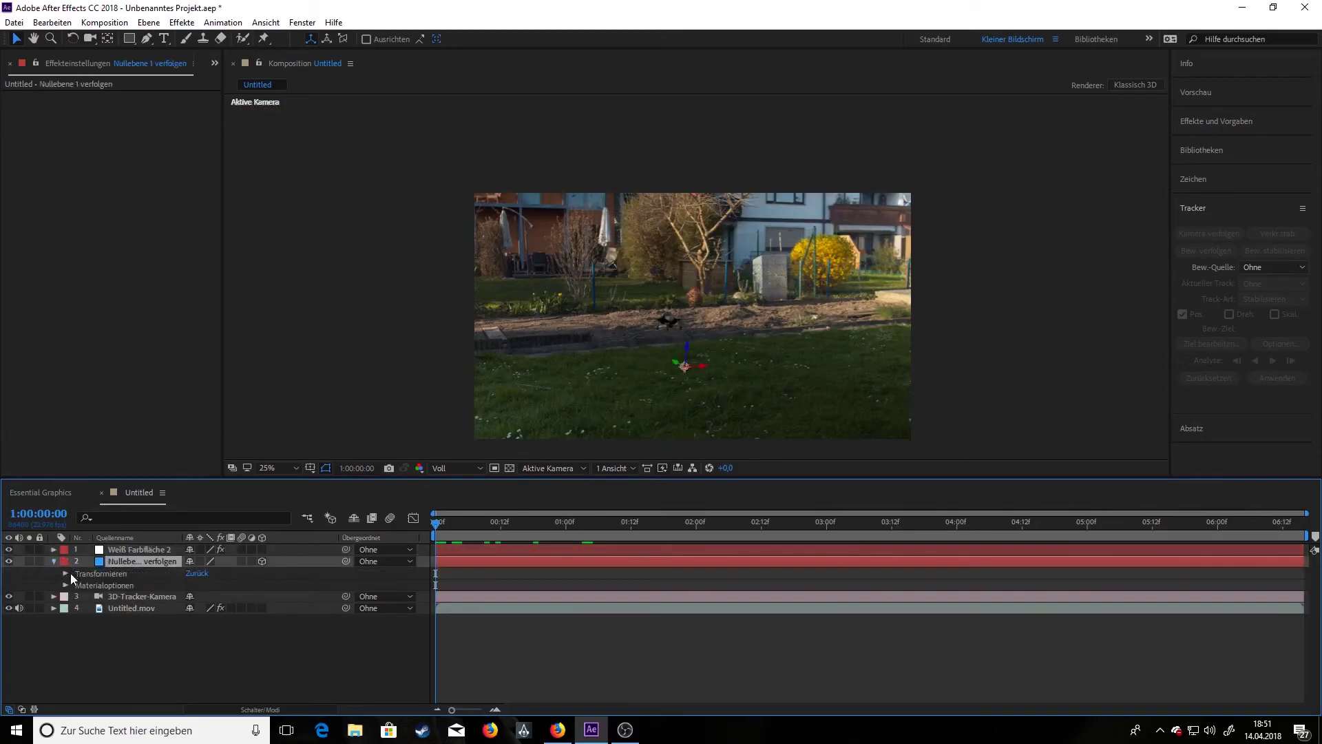
{"action": "left_click", "coordinate": [66, 575]}
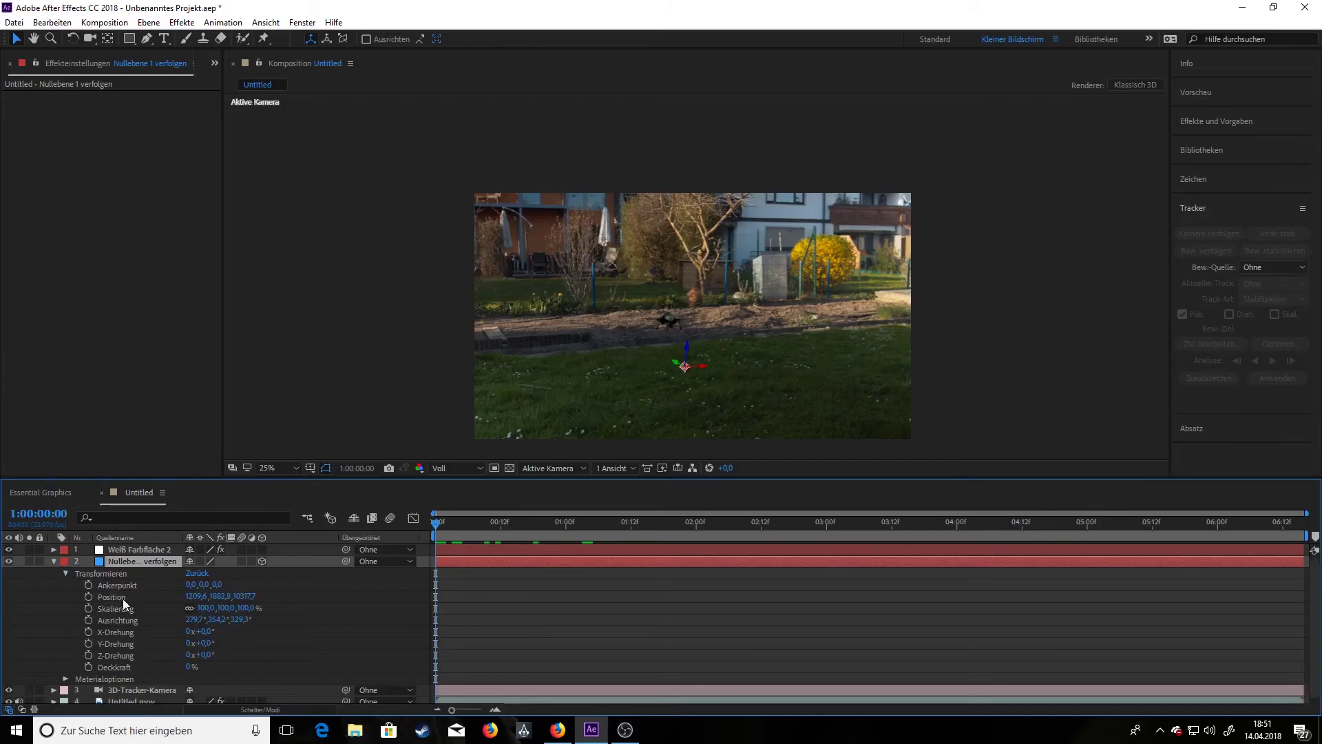
{"action": "left_click", "coordinate": [177, 597]}
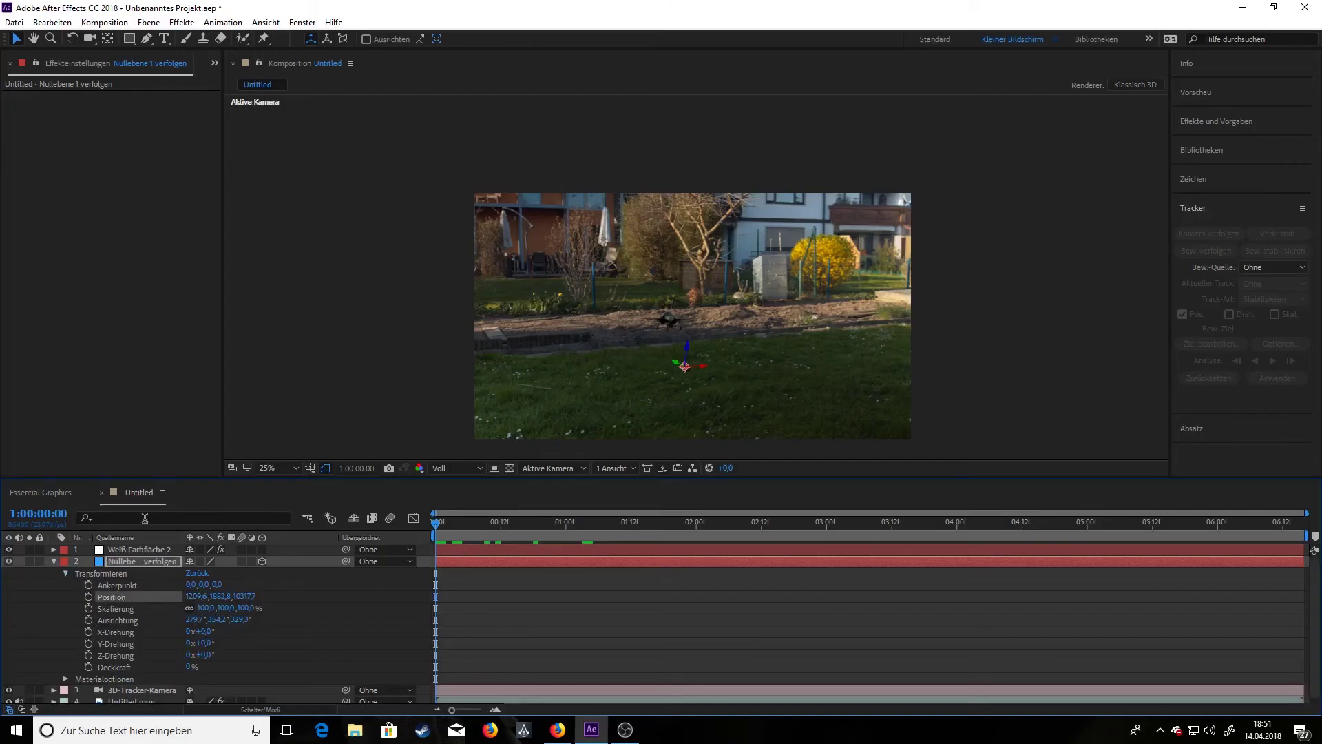
- Set the X value of Group 1's Particle Replicator position on Weiß Farbfläche 2 to the null's X position, 1209.6
{"action": "left_click", "coordinate": [120, 552]}
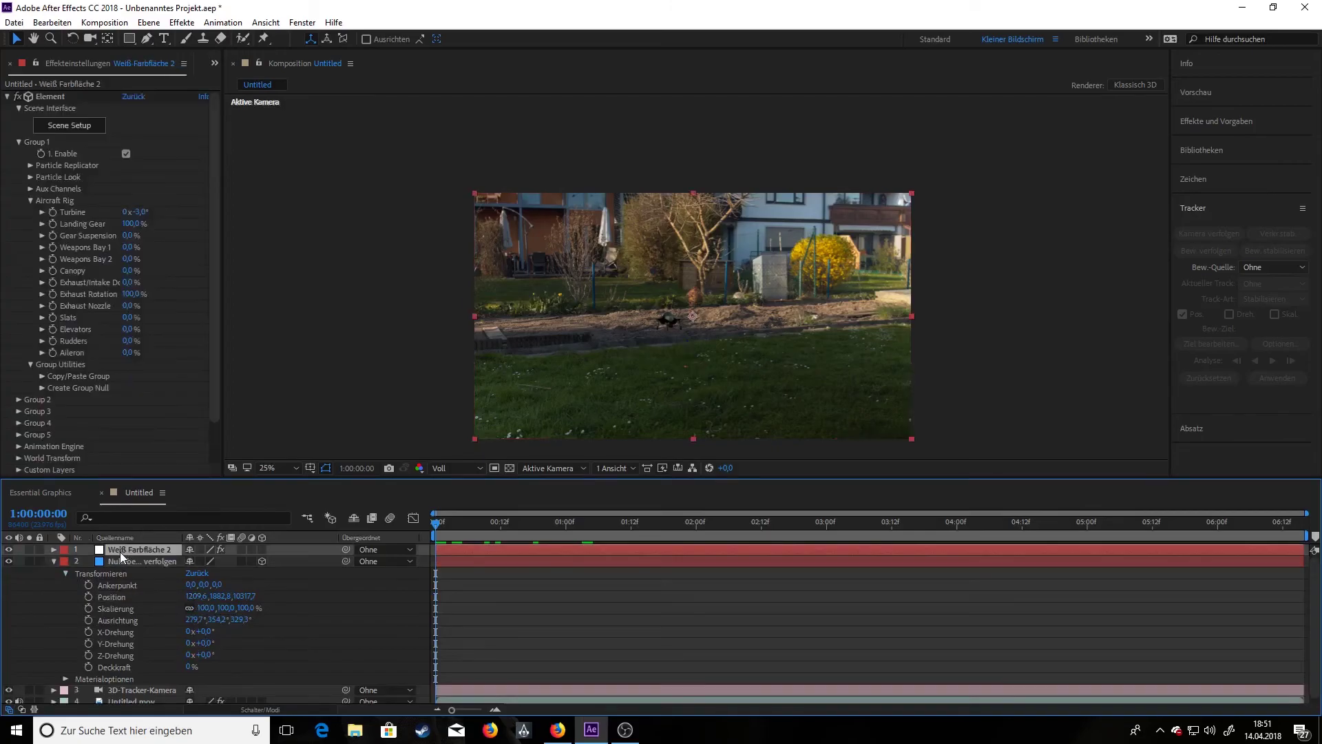
{"action": "left_click", "coordinate": [29, 166]}
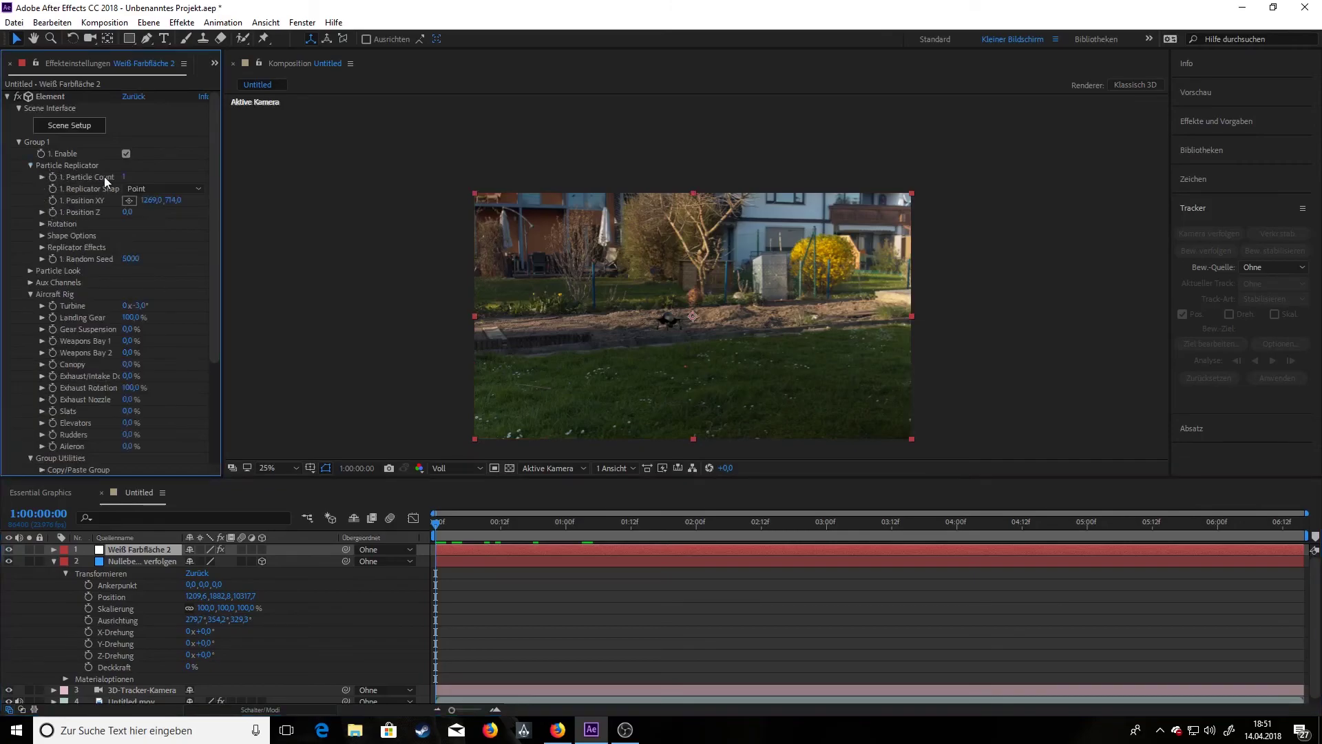
{"action": "left_click", "coordinate": [152, 201]}
{"action": "type", "text": "1"}
{"action": "left_click", "coordinate": [198, 596]}
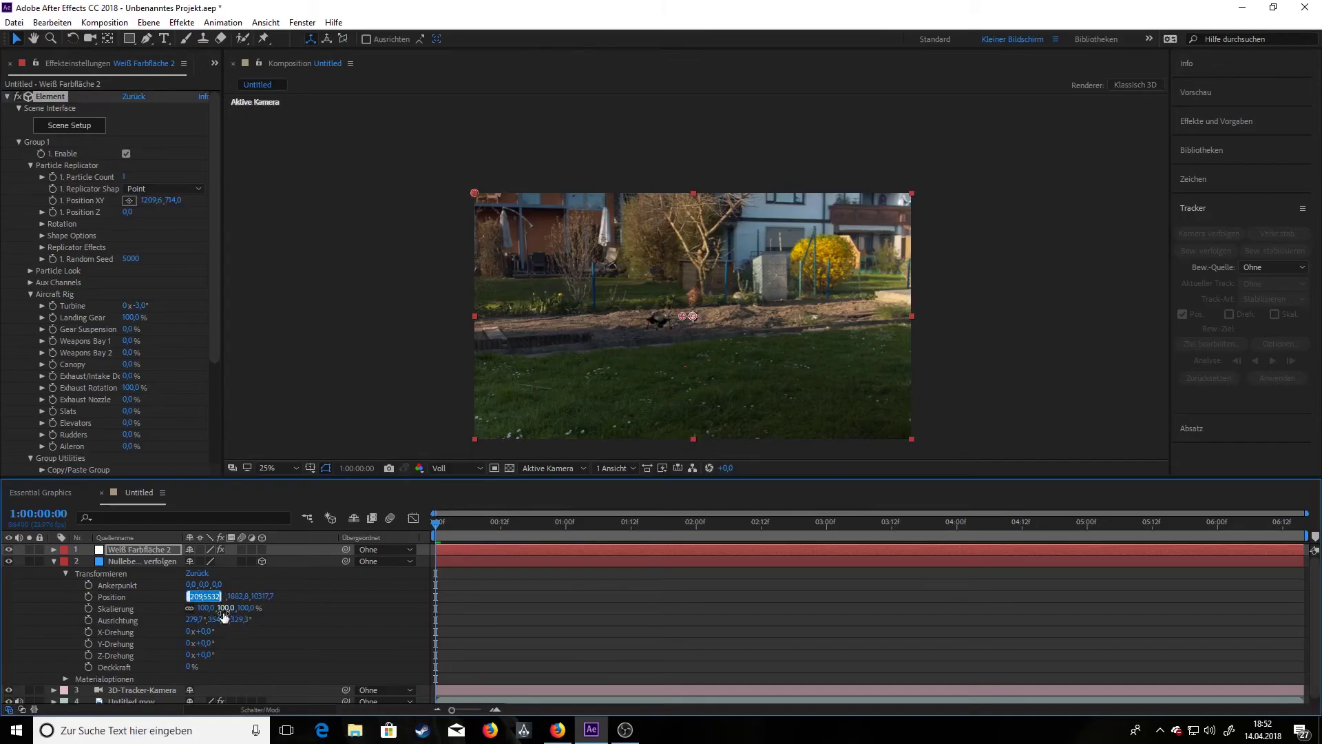
{"action": "left_click", "coordinate": [153, 201]}
{"action": "key", "text": "ctrl+v"}
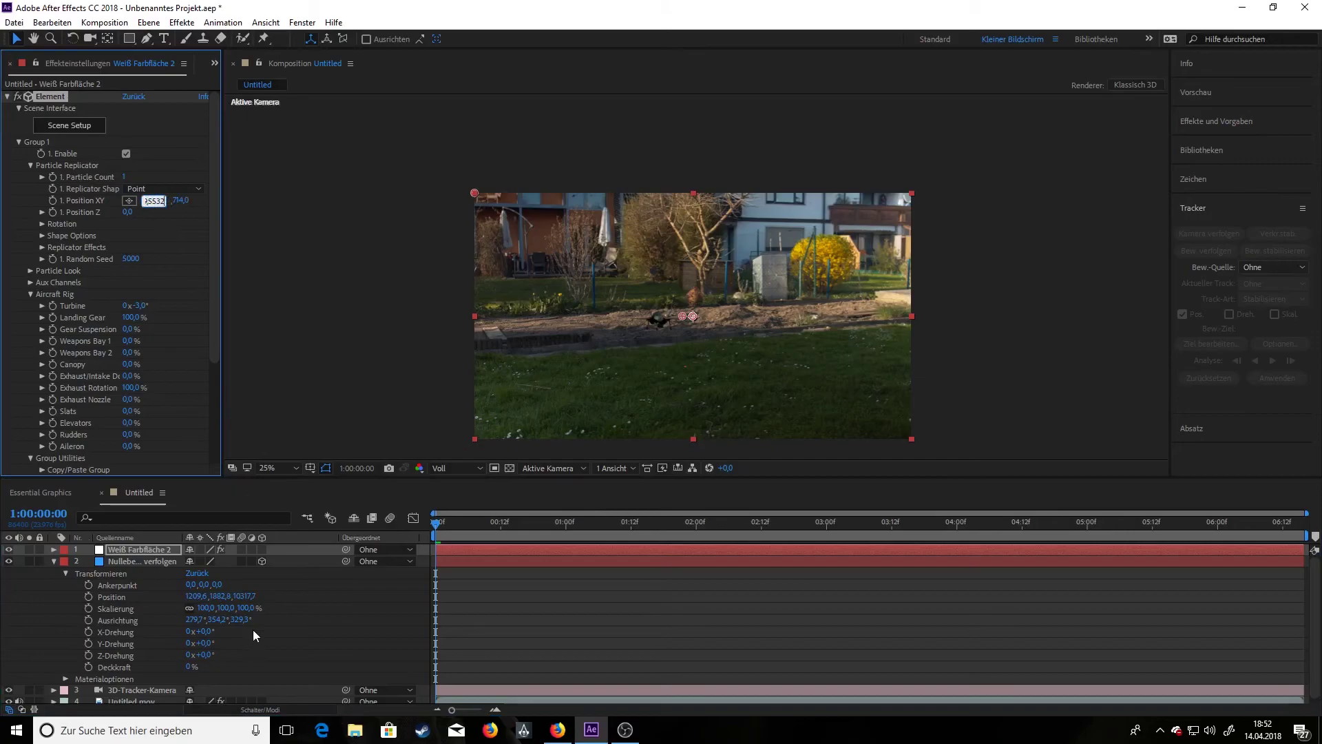
- Copy the null's Y and Z position values, 1882.8 and 10317.7, into Group 1's Particle Replicator Position XY and Position Z
{"action": "left_click", "coordinate": [217, 597]}
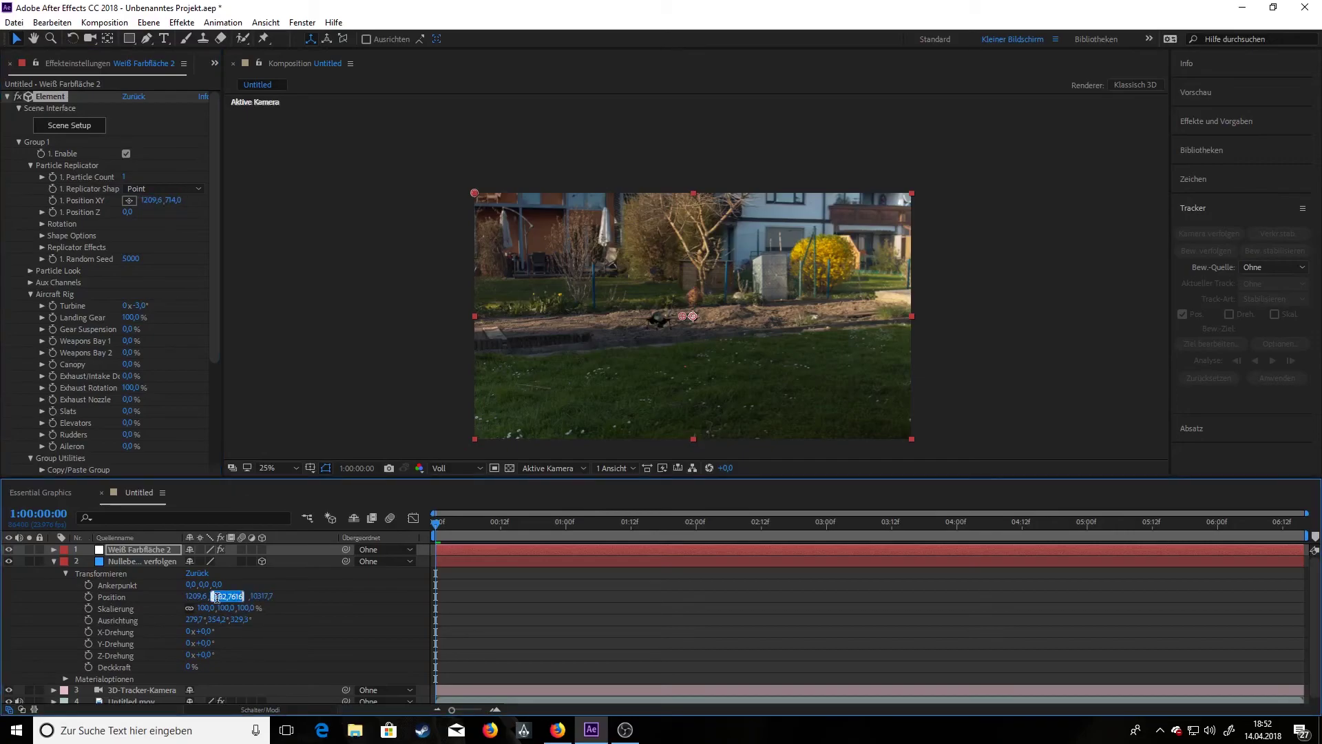
{"action": "left_click", "coordinate": [174, 201]}
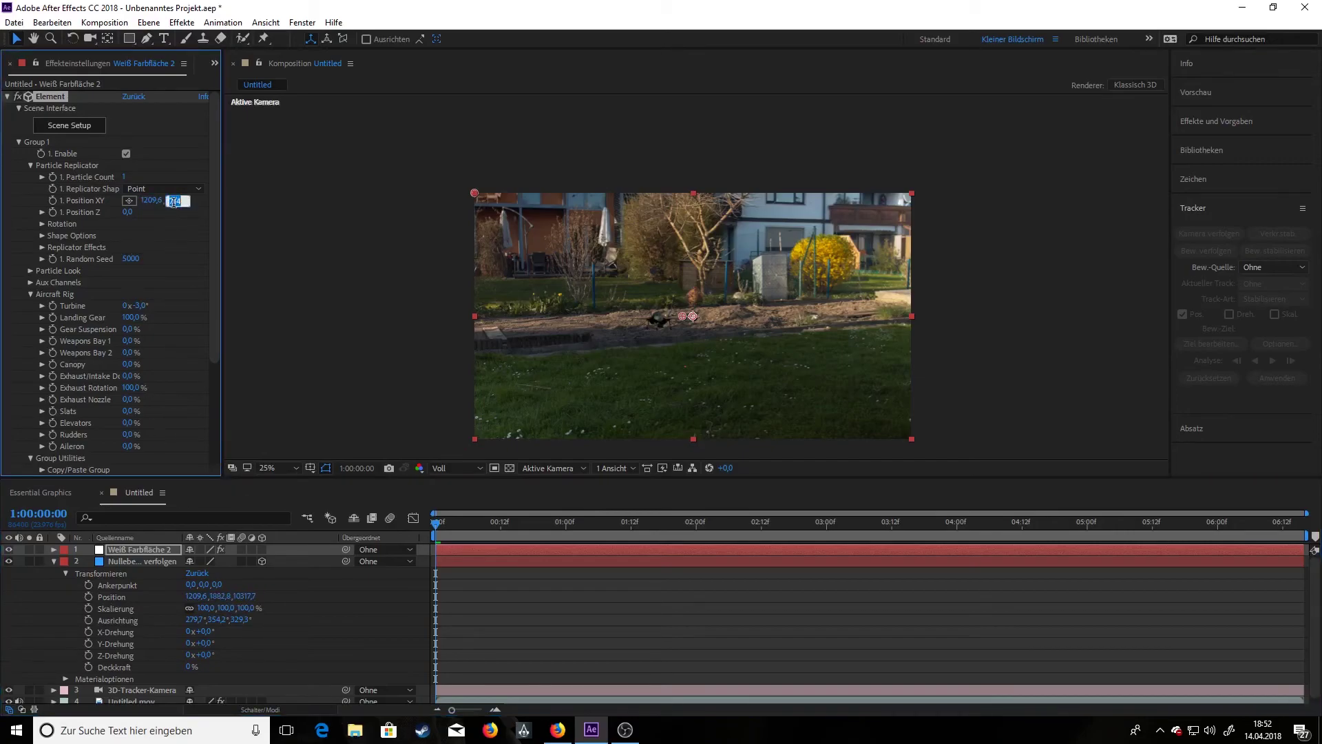
{"action": "key", "text": "ctrl+v"}
{"action": "left_click", "coordinate": [246, 597]}
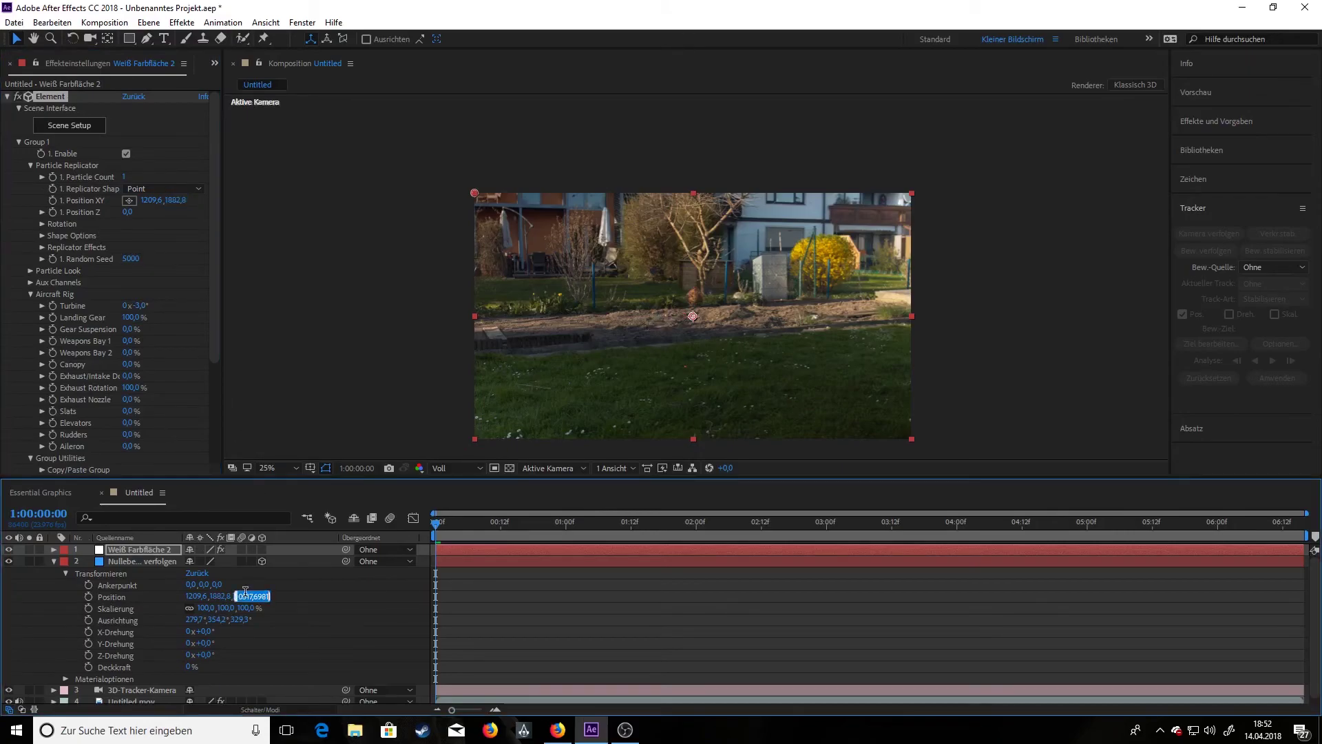
{"action": "left_click", "coordinate": [127, 211]}
{"action": "type", "text": "7,6981"}
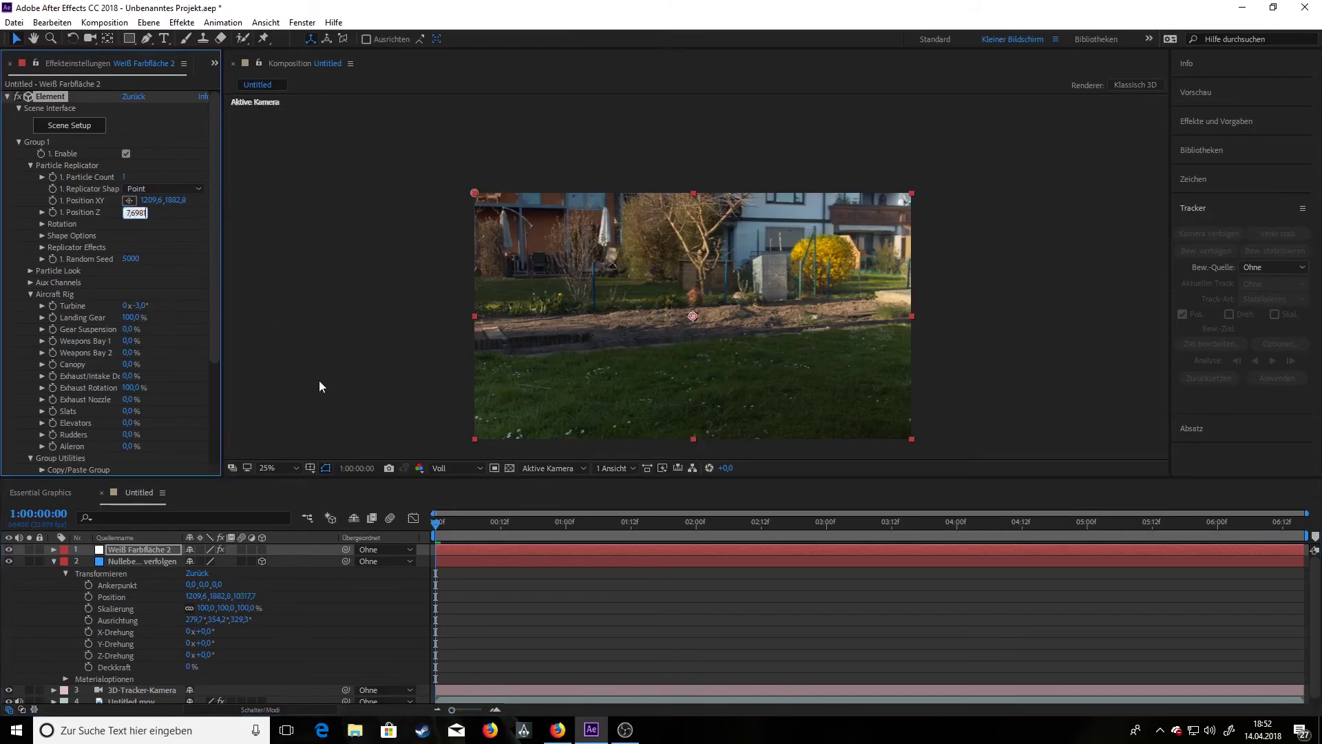
{"action": "key", "text": "Return"}
- Enlarge the jet in the footage by setting Group 1's Particle Size under Particle Look to 196
{"action": "key", "text": "period"}
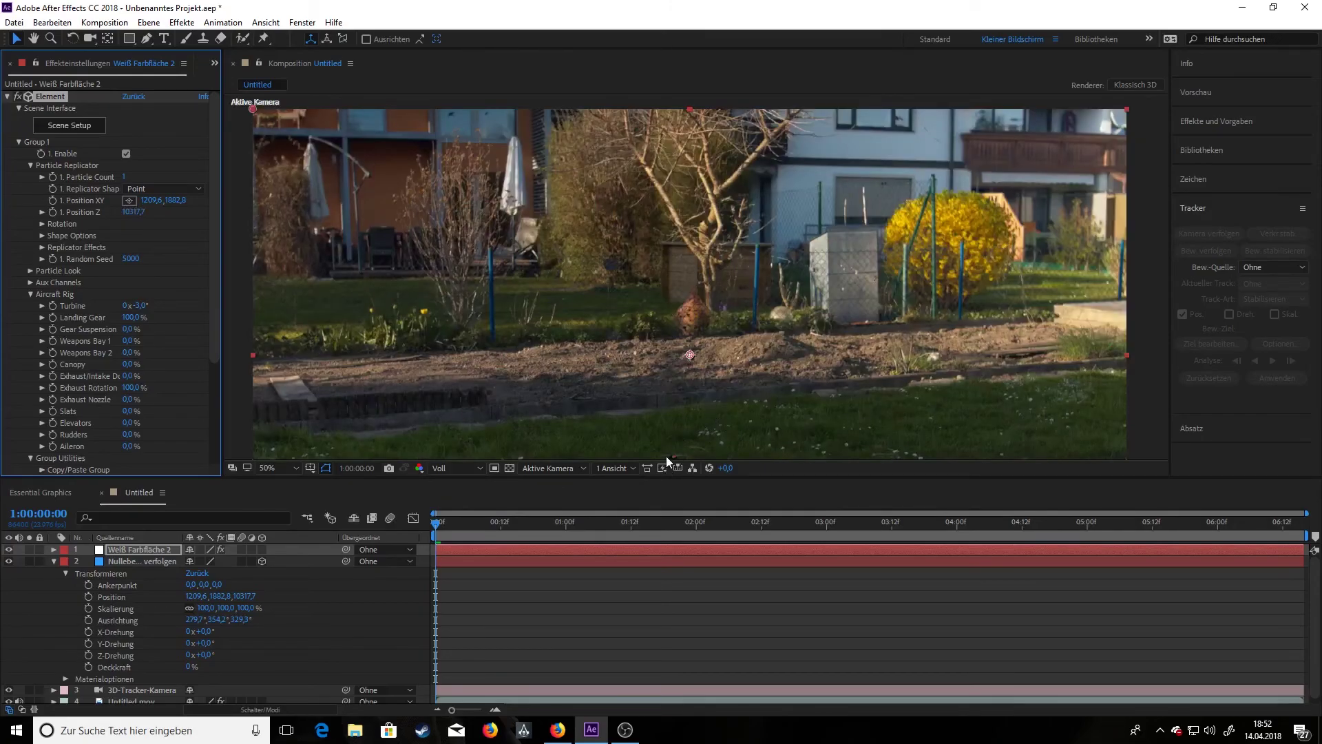
{"action": "scroll", "coordinate": [698, 437], "scroll_direction": "up", "scroll_amount": 2}
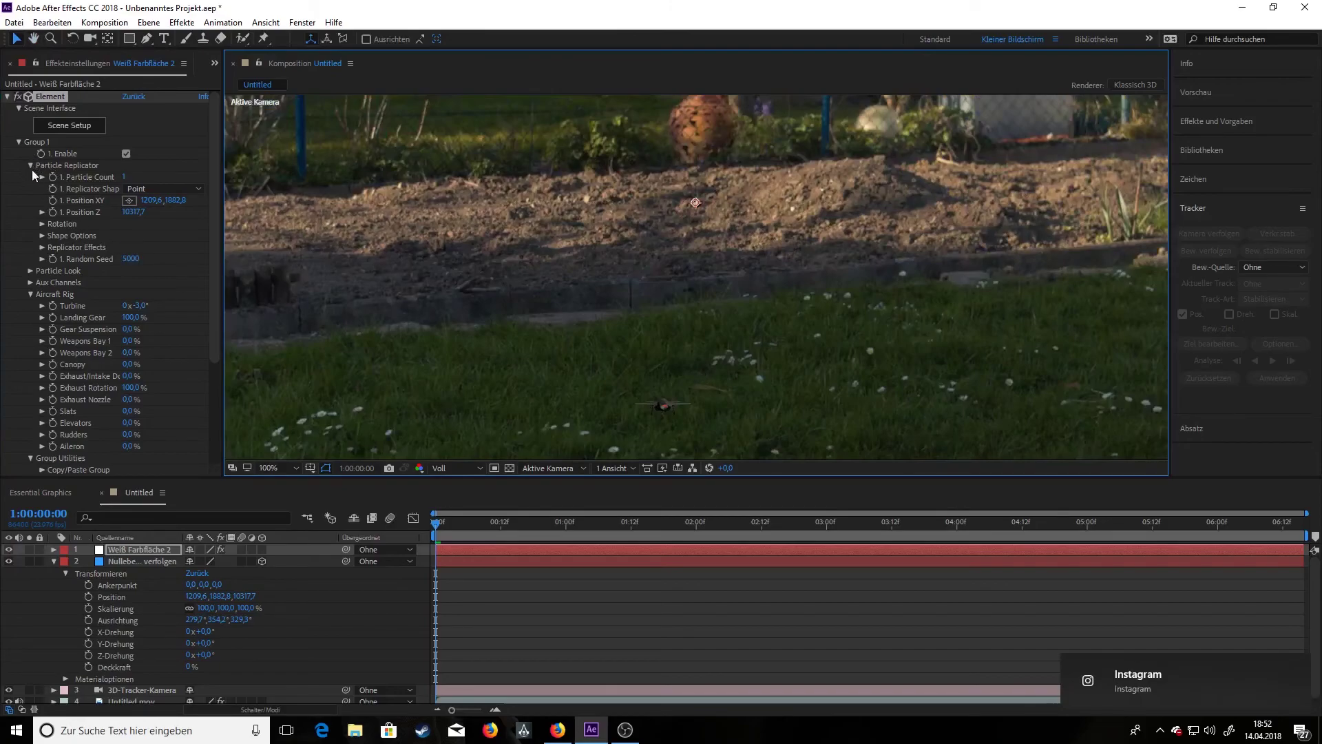
{"action": "left_click", "coordinate": [30, 272]}
{"action": "left_click_drag", "start_coordinate": [134, 282], "coordinate": [1188, 248]}
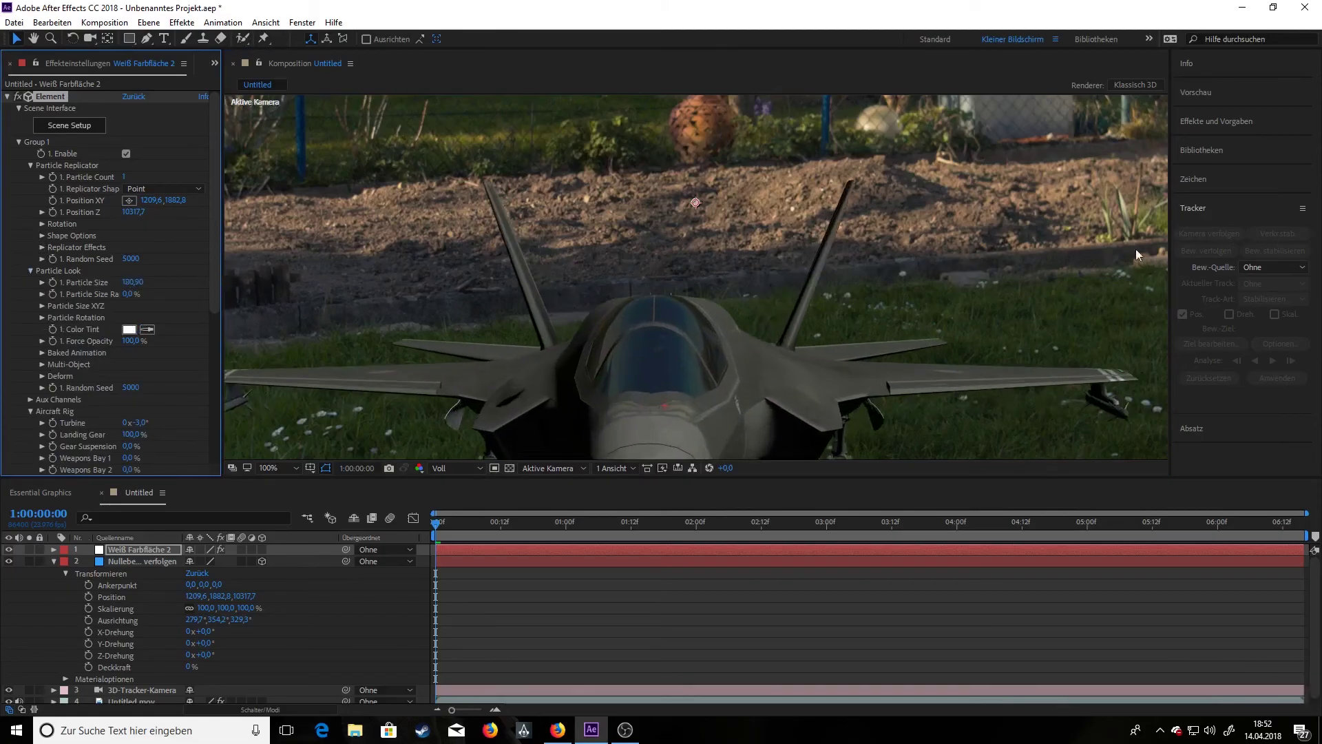
{"action": "key", "text": "comma"}
{"action": "key", "text": "comma"}
{"action": "key", "text": "comma"}
{"action": "key", "text": "comma"}
{"action": "key", "text": "period"}
{"action": "key", "text": "period"}
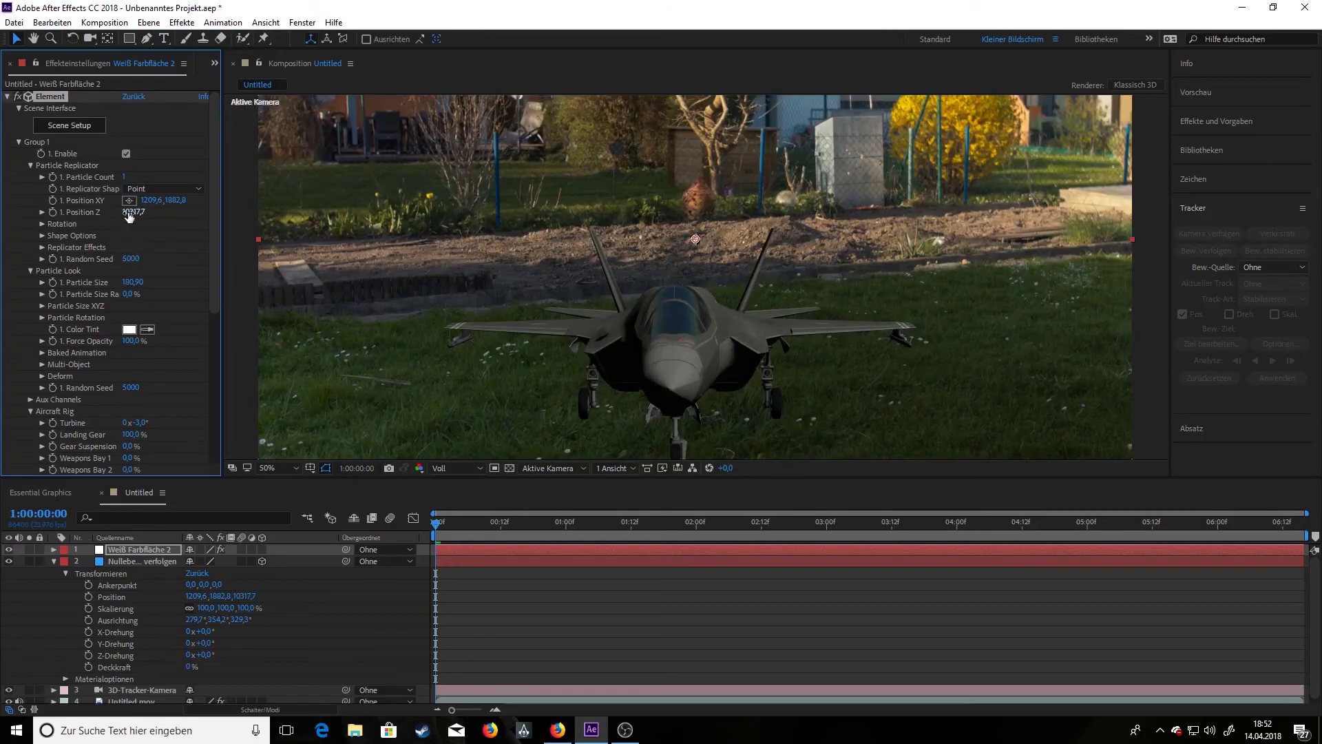
{"action": "left_click_drag", "start_coordinate": [128, 215], "coordinate": [150, 213]}
{"action": "left_click_drag", "start_coordinate": [133, 282], "coordinate": [227, 298]}
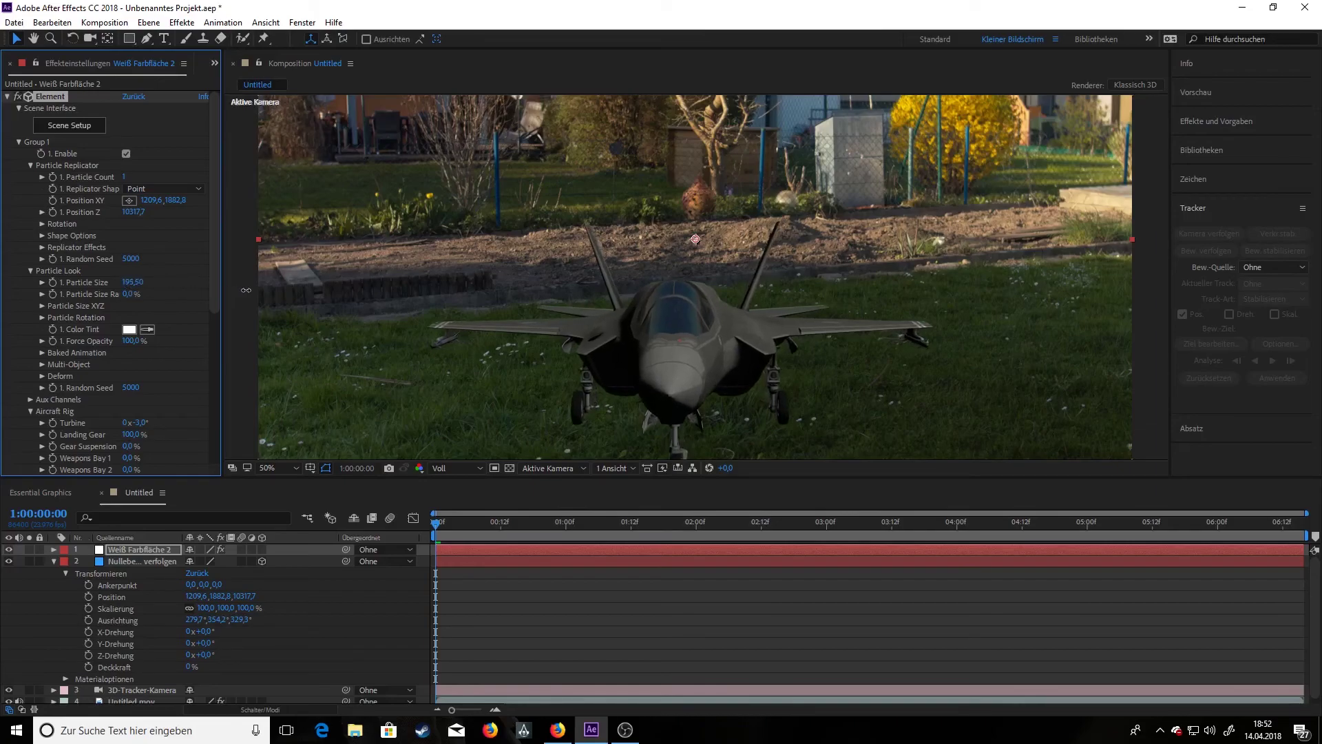
- Rotate the jet through Group 1's Particle Replicator rotation: X 10°, Y -15° and Z -2°
{"action": "left_click", "coordinate": [42, 224]}
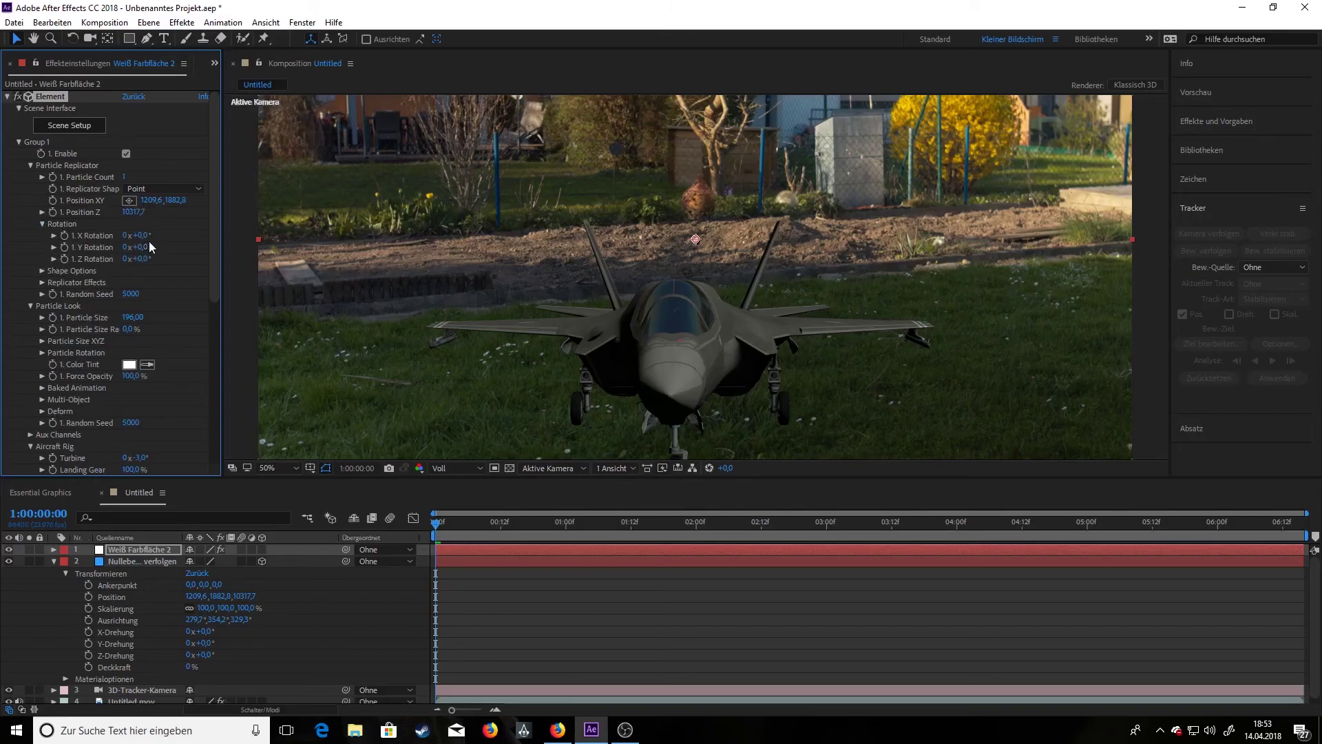
{"action": "mouse_move", "coordinate": [146, 236]}
{"action": "left_mouse_down"}
{"action": "mouse_move", "coordinate": [152, 248]}
{"action": "mouse_move", "coordinate": [132, 249]}
{"action": "mouse_move", "coordinate": [143, 236]}
{"action": "left_mouse_up"}
{"action": "key", "text": "comma"}
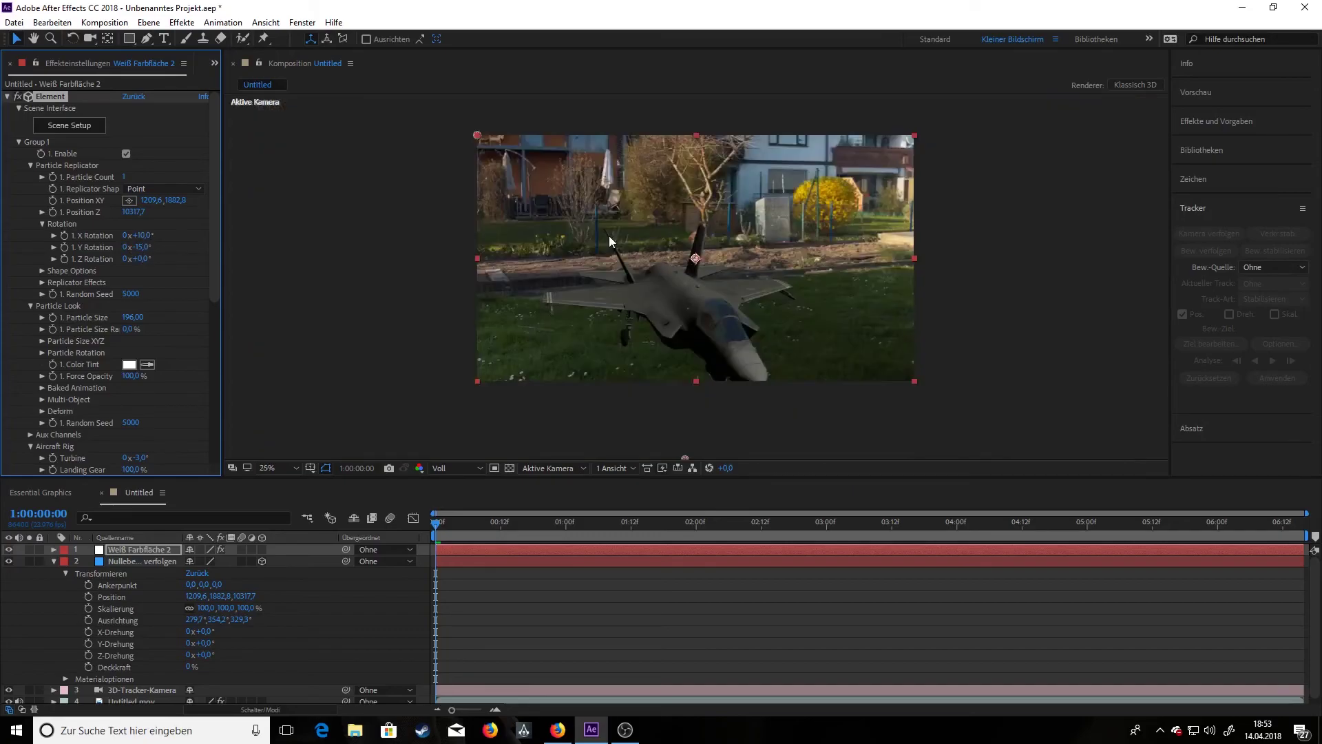
{"action": "key", "text": "period"}
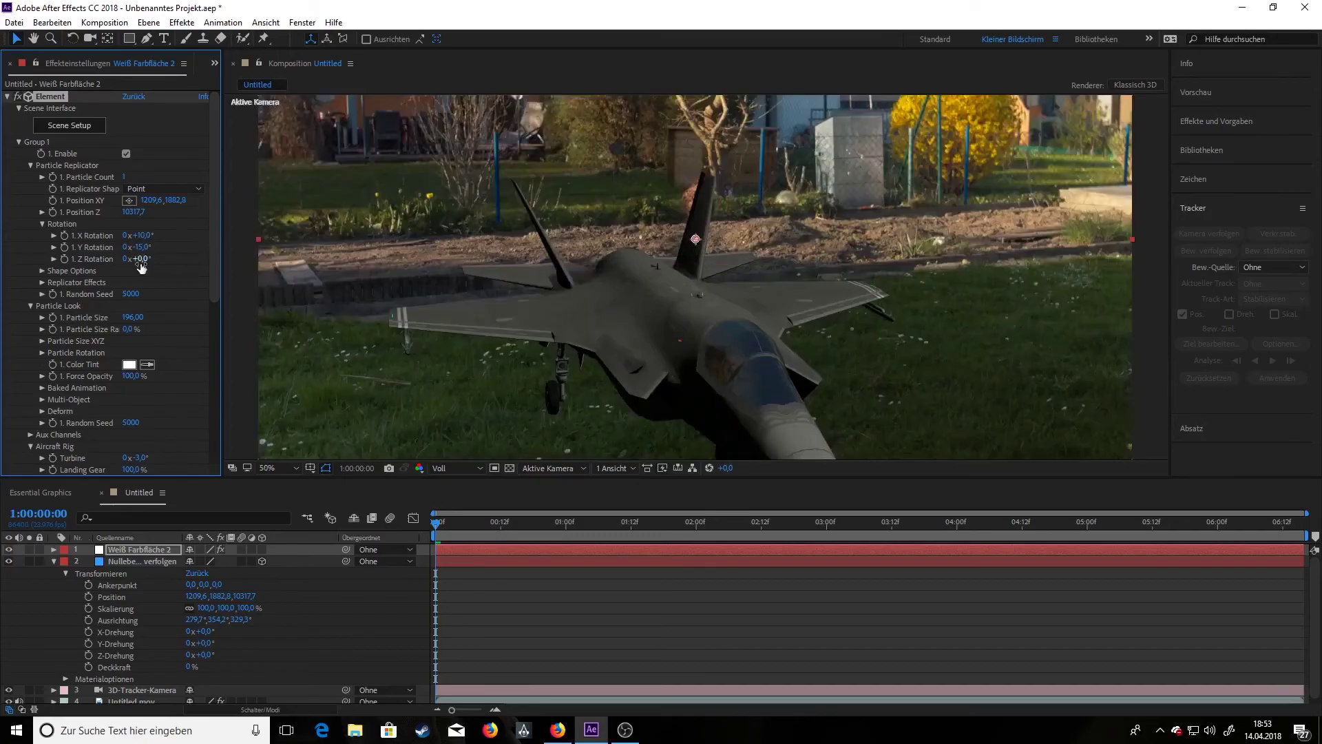
{"action": "left_click_drag", "start_coordinate": [141, 260], "coordinate": [138, 261]}
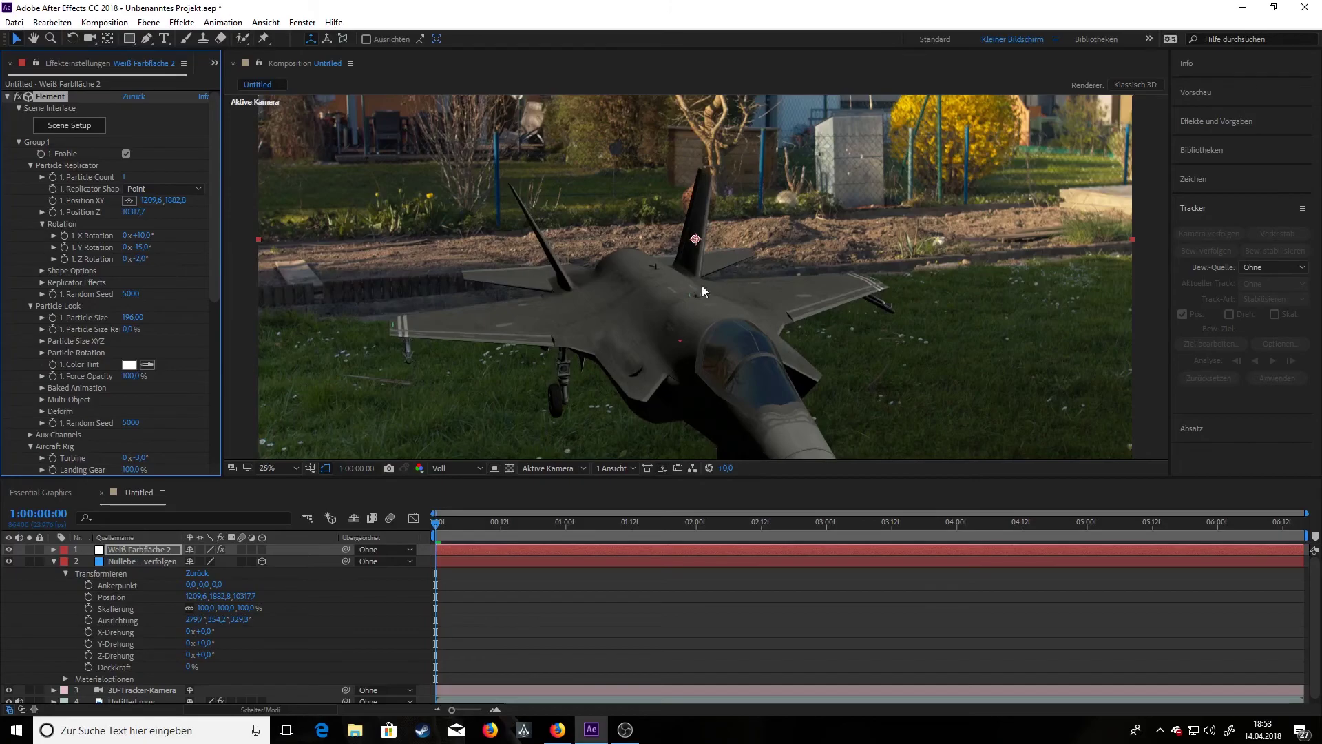
- Play back the composition and scrub through its opening seconds to check how the jet follows the tracked footage
{"action": "scroll", "coordinate": [684, 298], "scroll_direction": "up", "scroll_amount": 1}
{"action": "key", "text": "space"}
{"action": "key", "text": "space"}
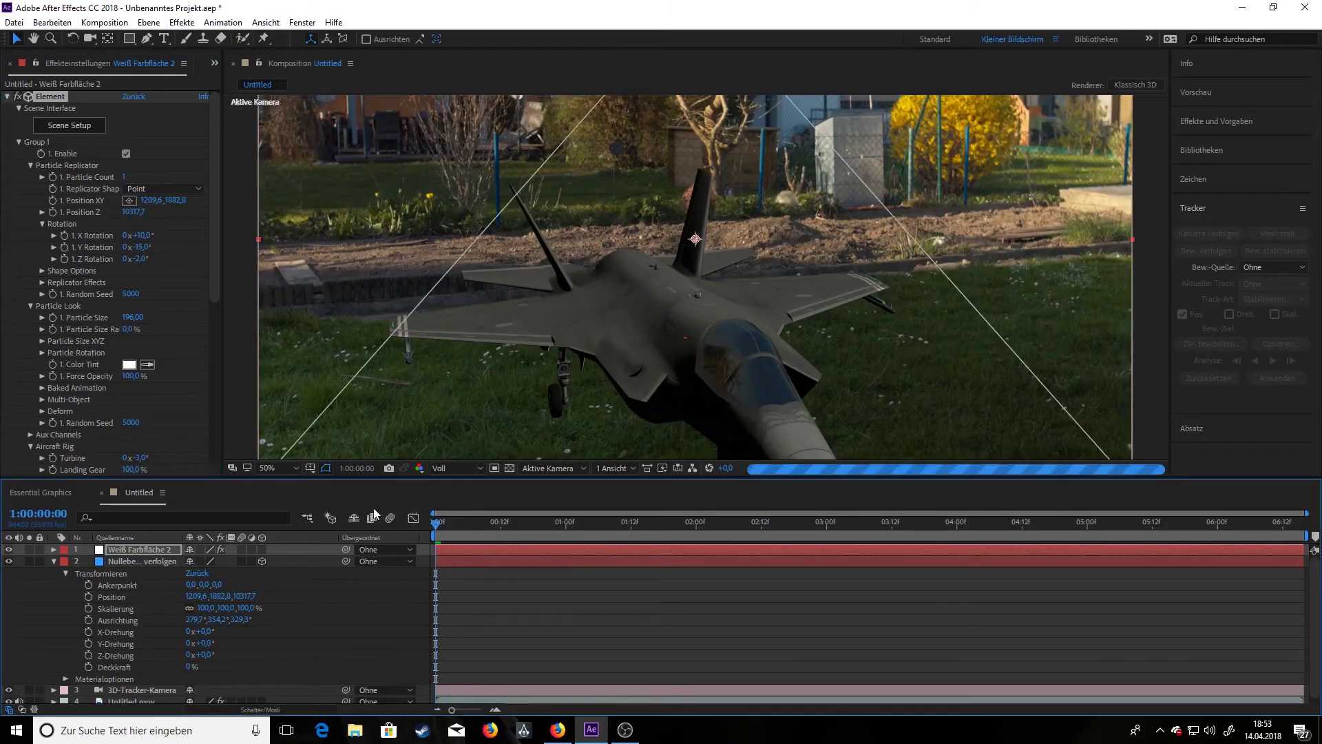
{"action": "key", "text": "comma"}
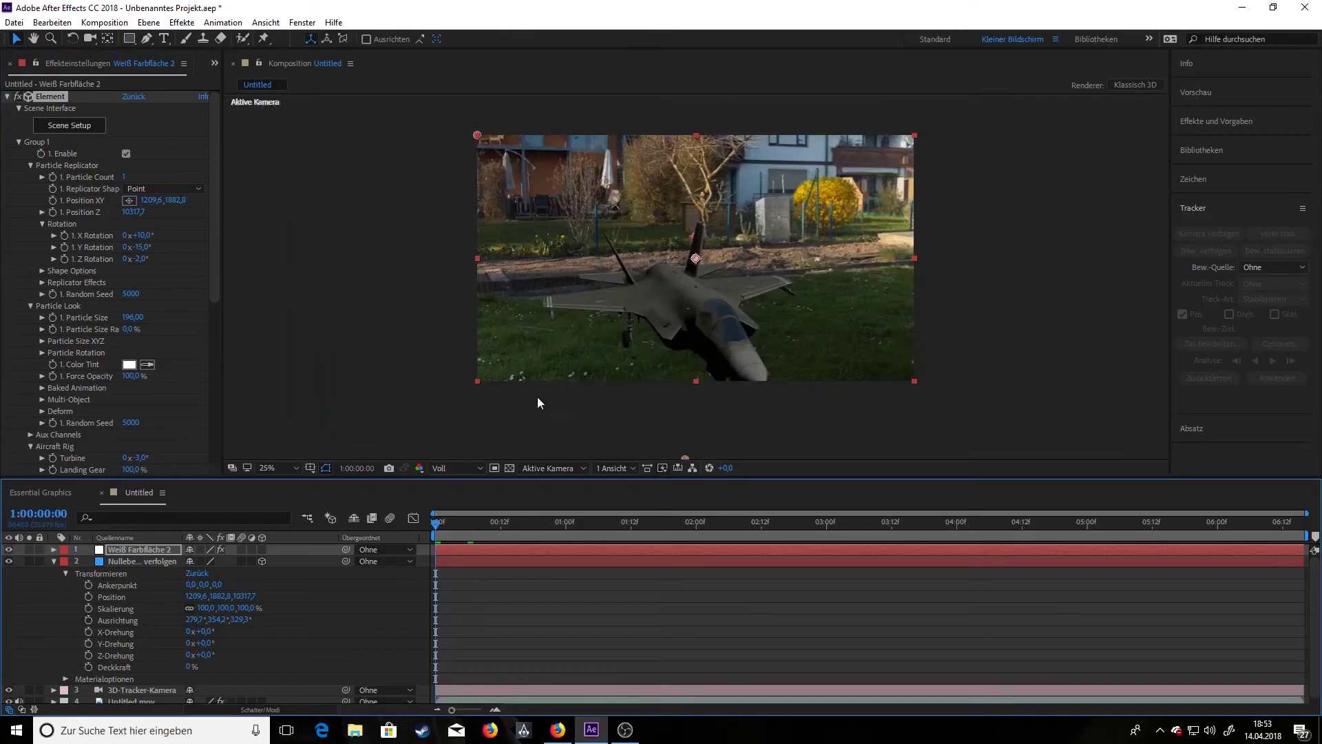
{"action": "left_click", "coordinate": [1203, 91]}
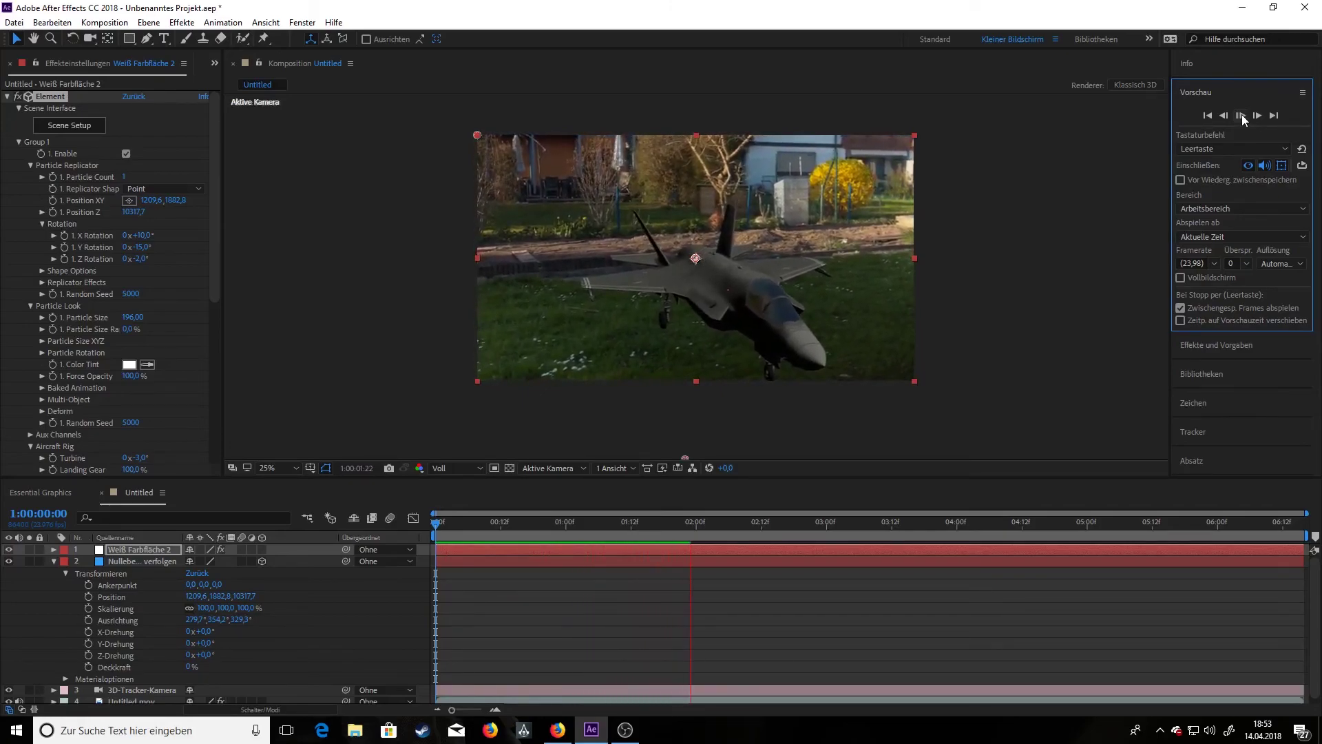
{"action": "left_click", "coordinate": [1242, 115]}
{"action": "left_click", "coordinate": [1242, 116]}
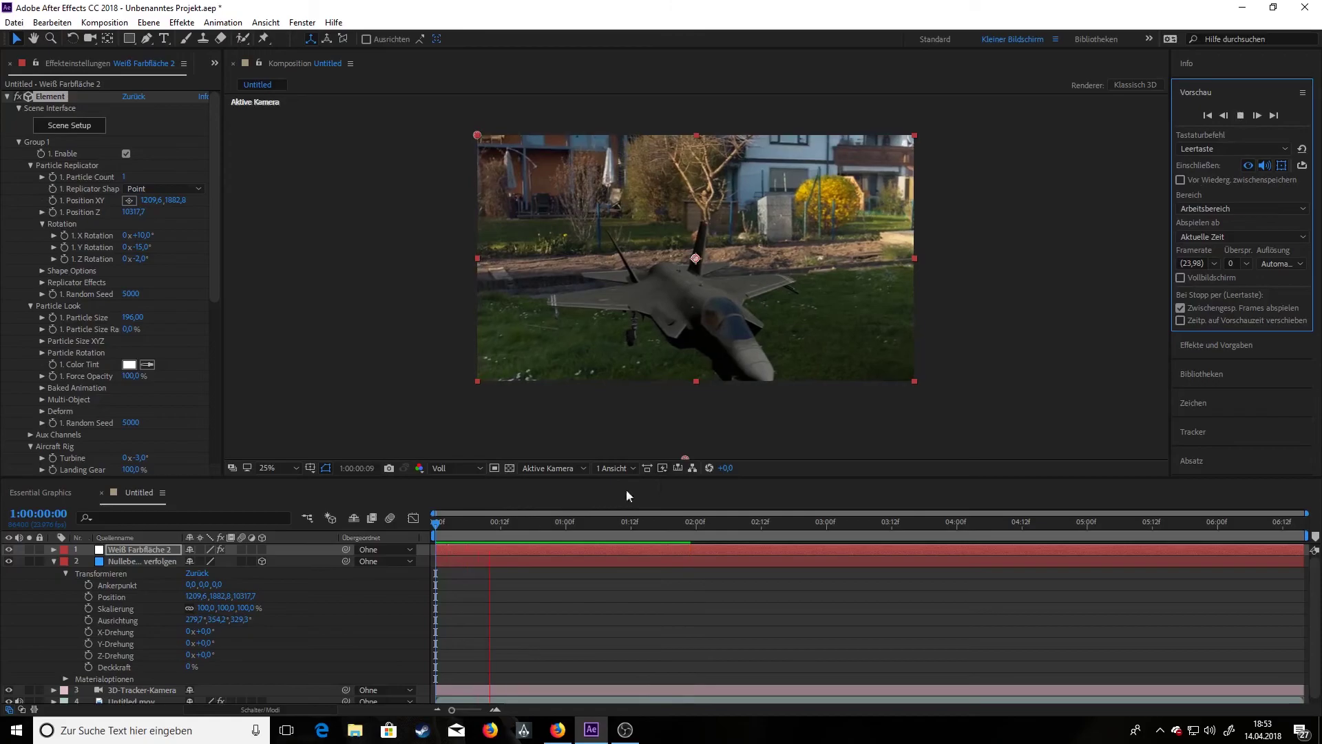
{"action": "left_click", "coordinate": [1241, 116]}
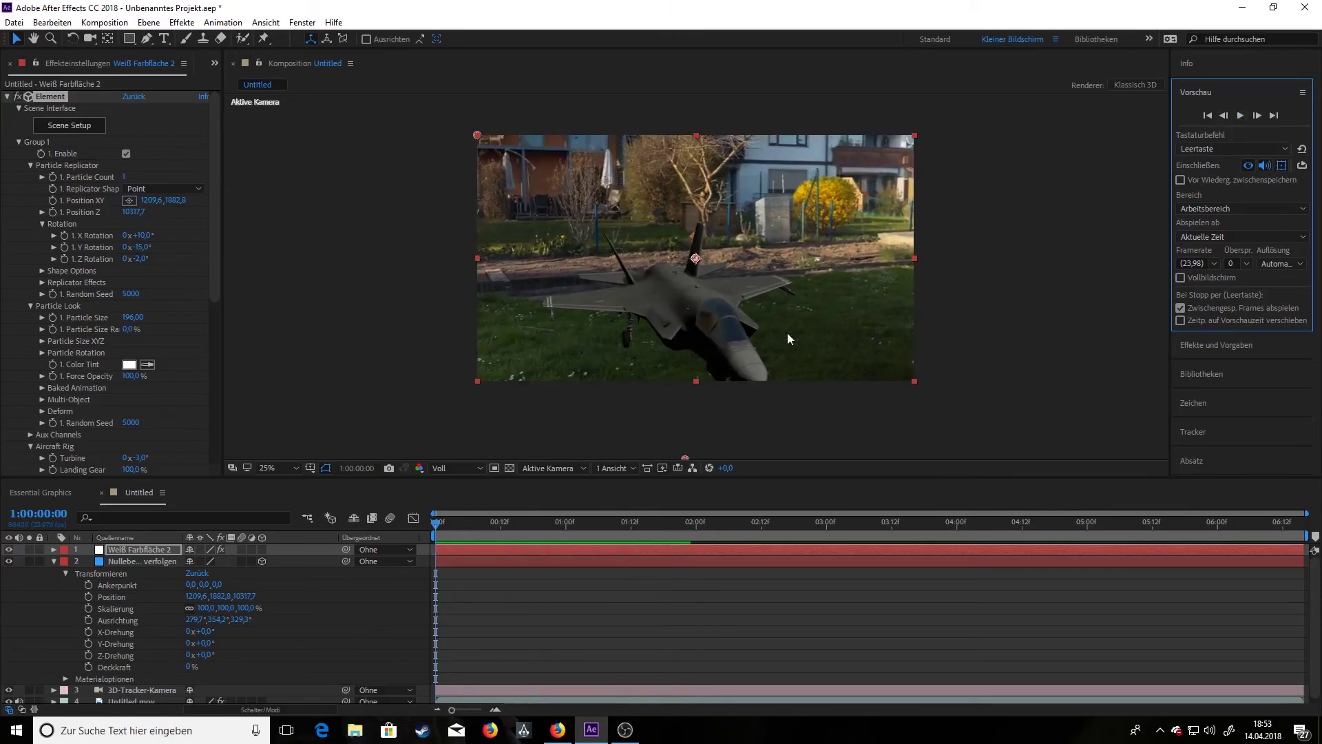
{"action": "scroll", "coordinate": [697, 324], "scroll_direction": "up", "scroll_amount": 1}
{"action": "left_click_drag", "start_coordinate": [442, 523], "coordinate": [655, 492]}
{"action": "left_click_drag", "start_coordinate": [540, 514], "coordinate": [454, 529]}
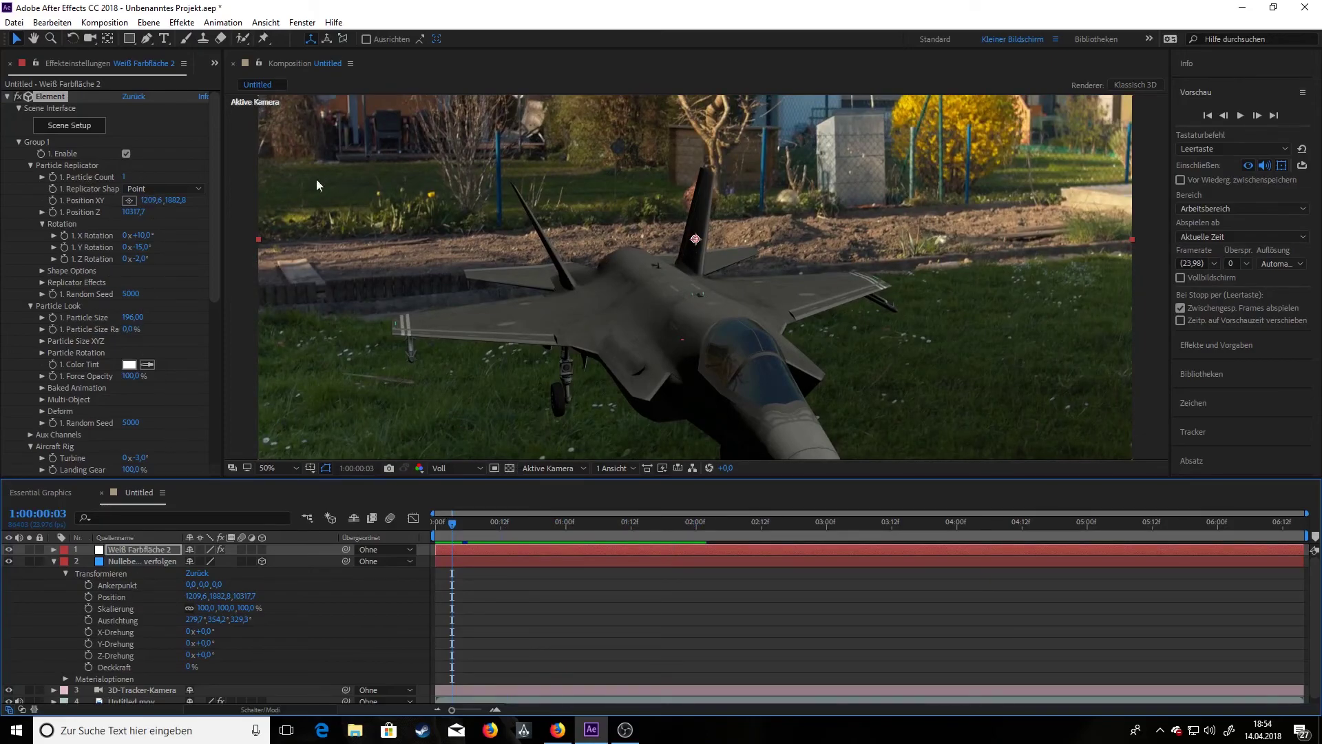
- In Scene Setup, move Joint_Strike_04's anchor point Y to -0.09, raise the model to Y position 0.31 and apply the scene
{"action": "left_click", "coordinate": [89, 128]}
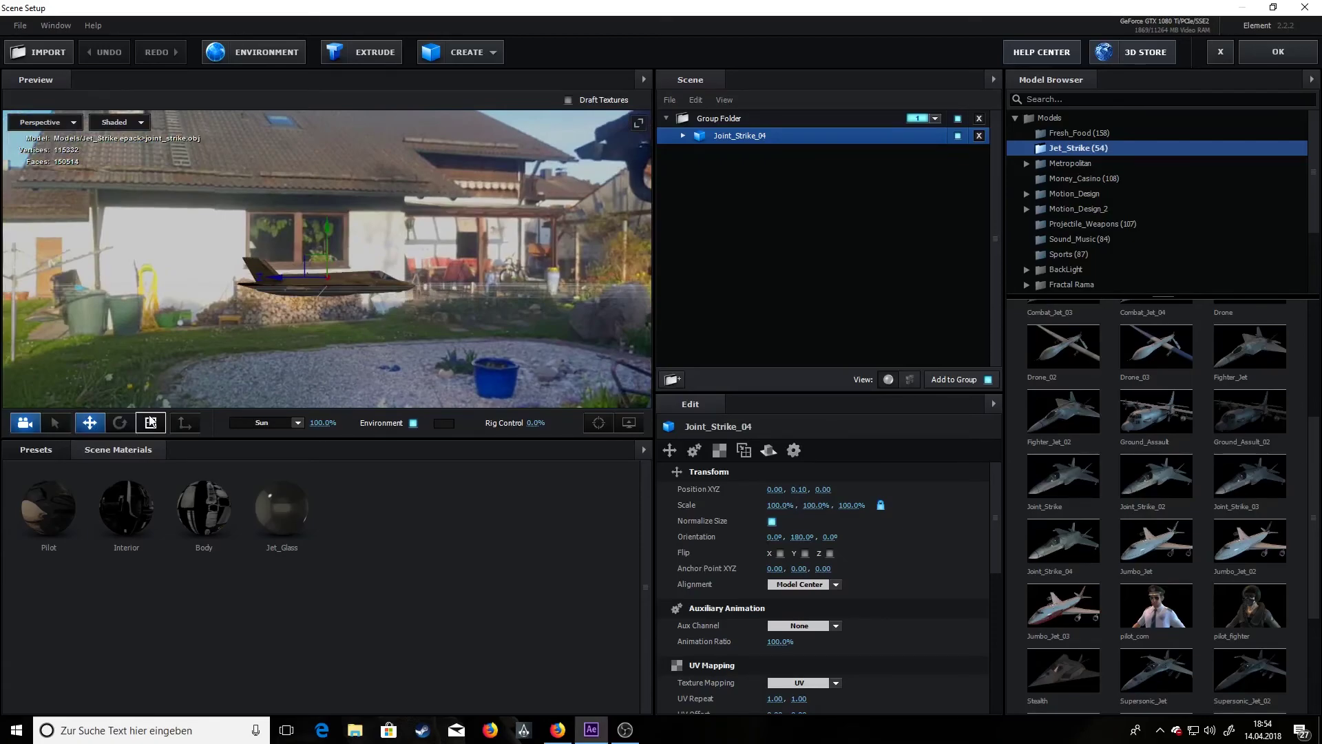
{"action": "left_click", "coordinate": [185, 422]}
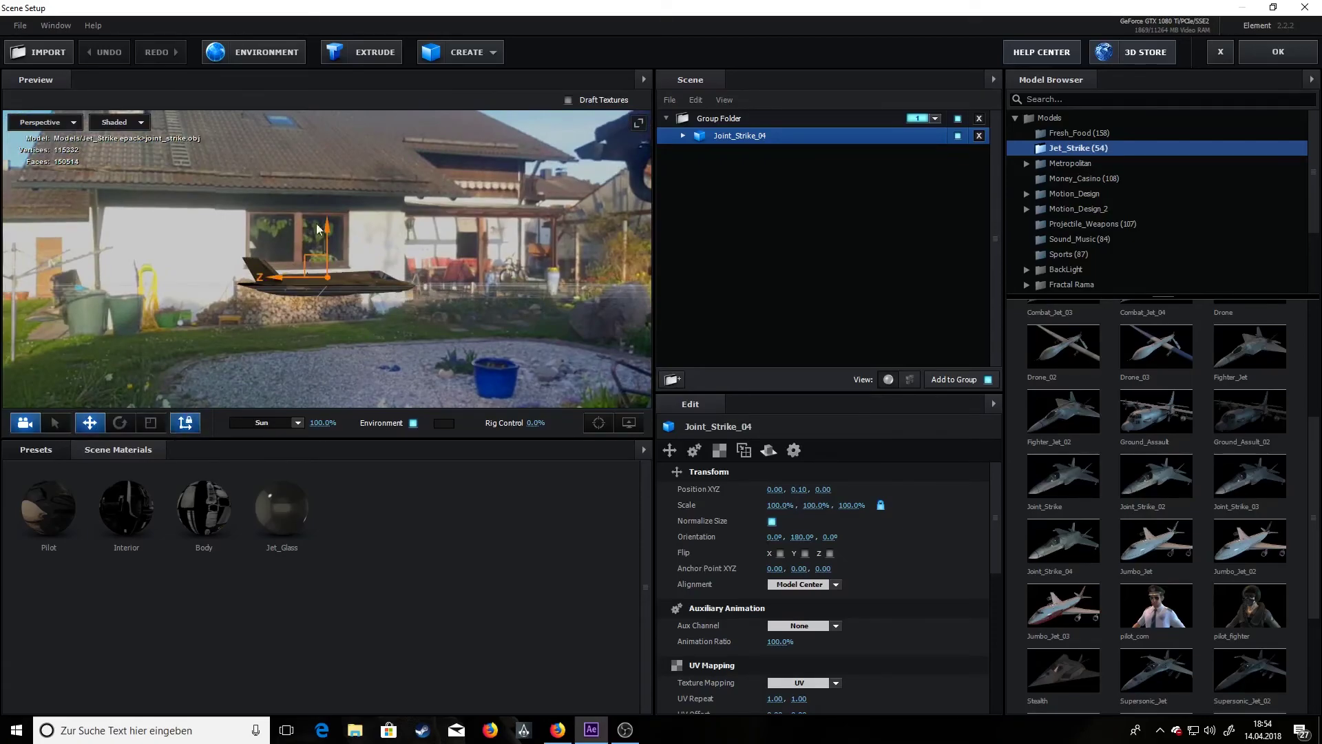
{"action": "left_click_drag", "start_coordinate": [327, 225], "coordinate": [327, 239]}
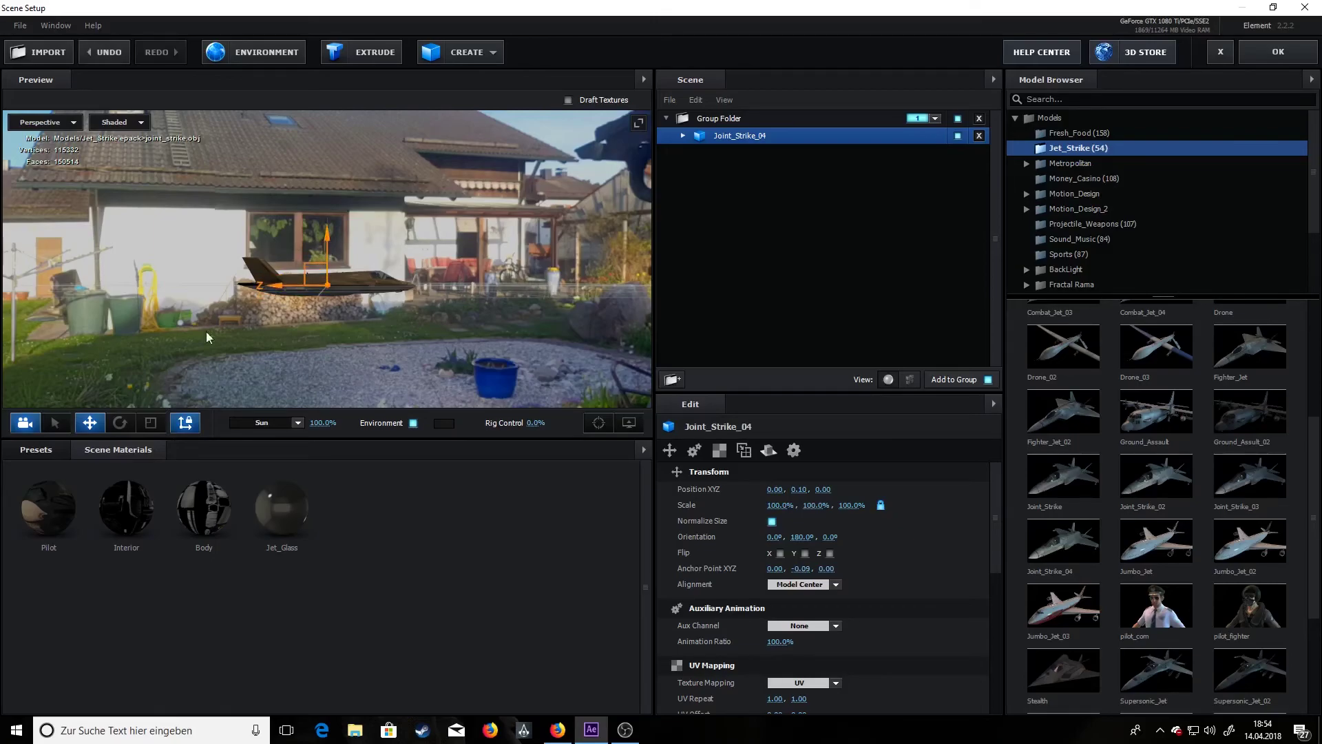
{"action": "left_click", "coordinate": [95, 423]}
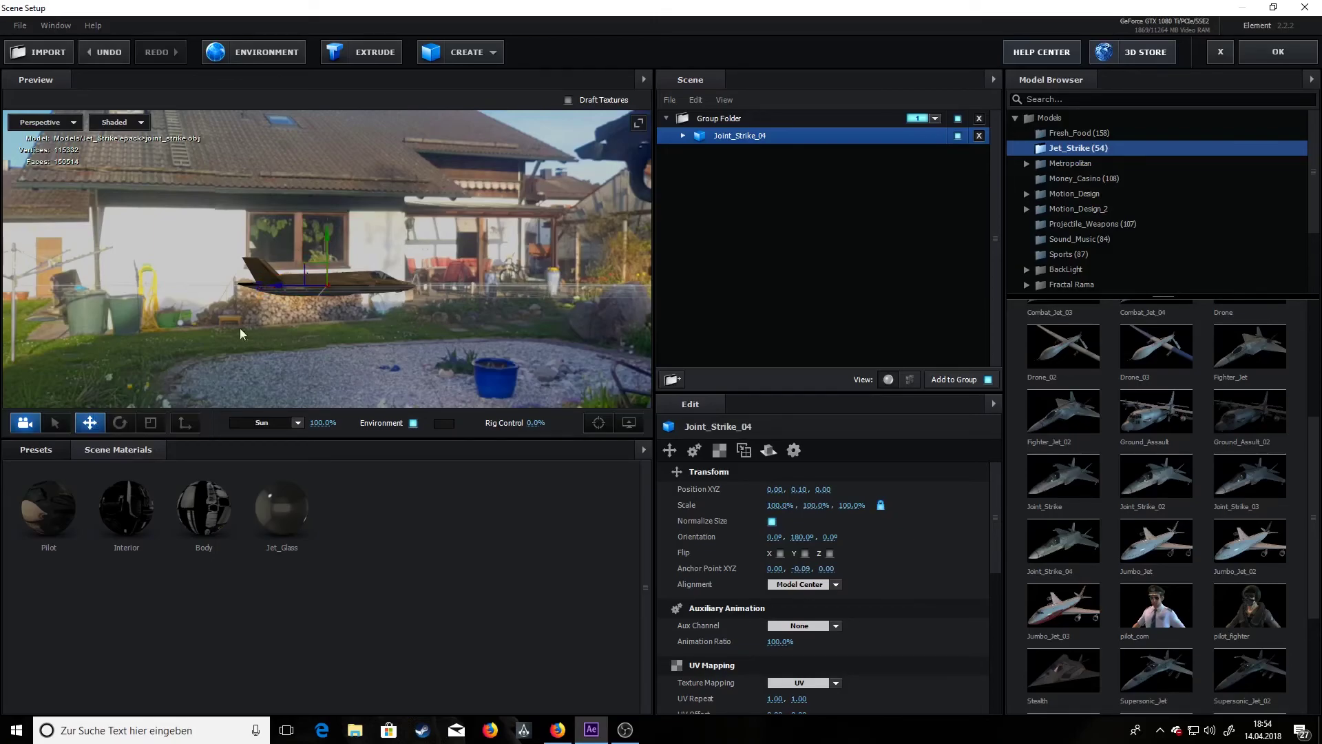
{"action": "left_click_drag", "start_coordinate": [330, 238], "coordinate": [336, 219]}
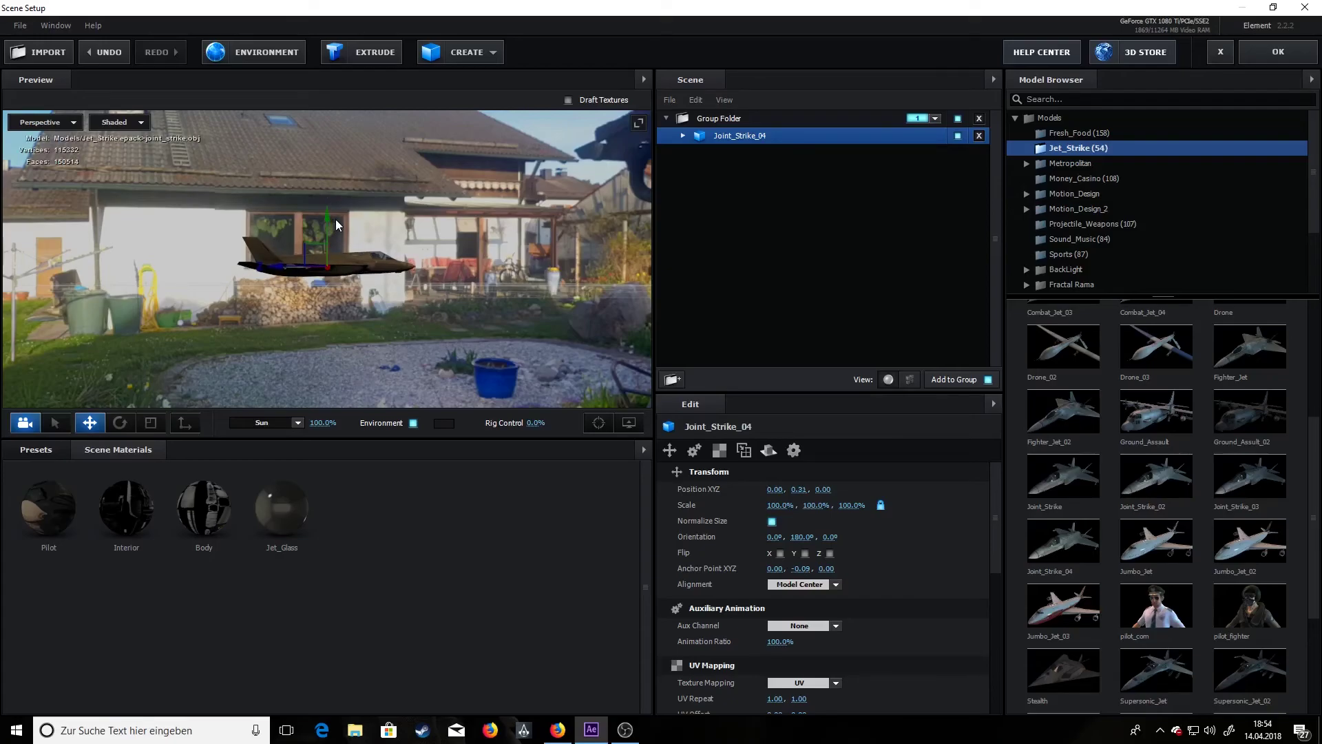
{"action": "left_click", "coordinate": [1258, 56]}
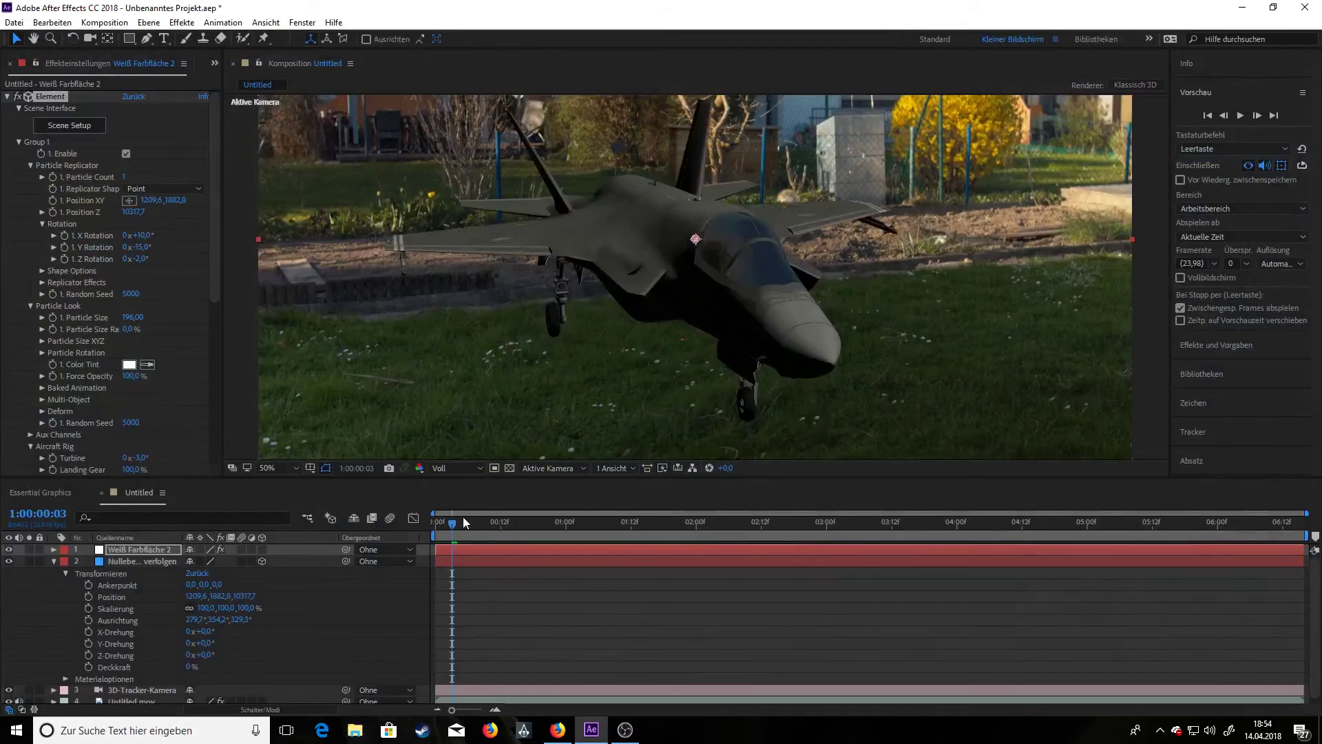
- Scrub through the start of the footage with the tracked null selected to compare its motion with the jet's
{"action": "left_click_drag", "start_coordinate": [442, 521], "coordinate": [326, 535]}
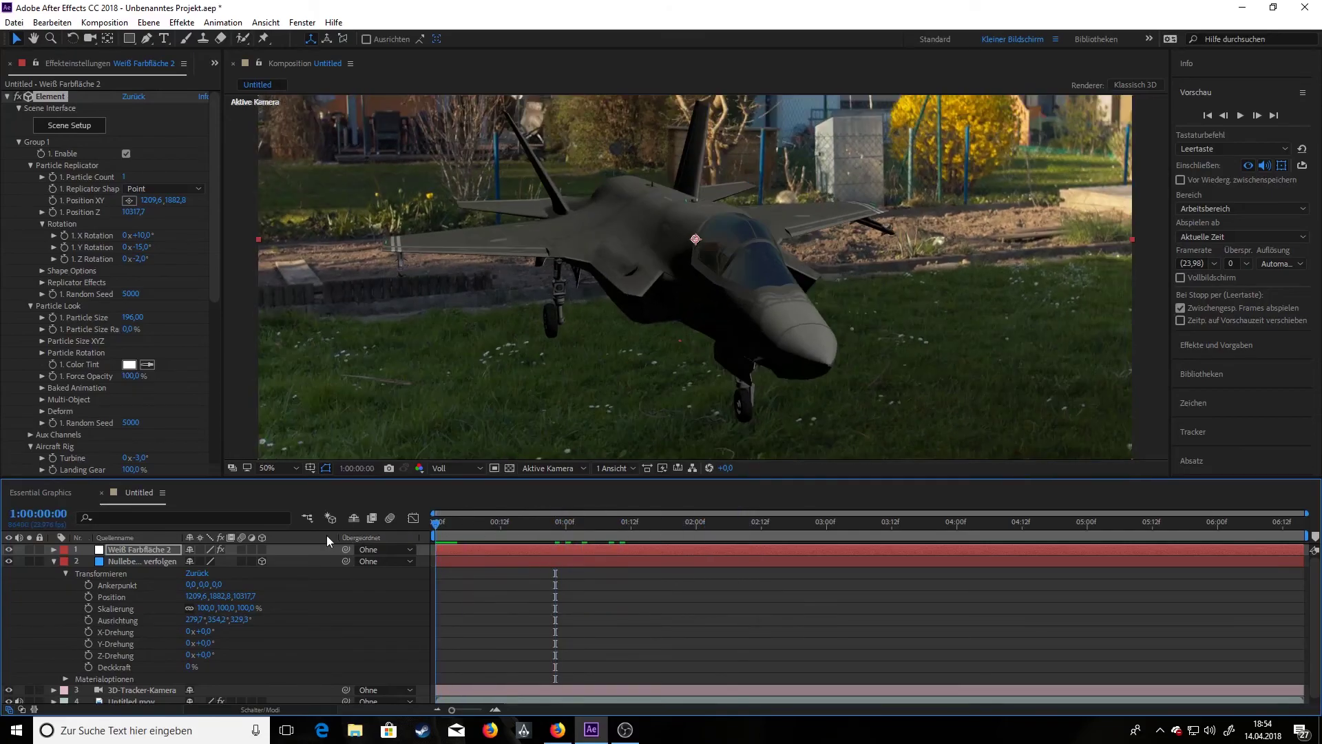
{"action": "left_click", "coordinate": [128, 562]}
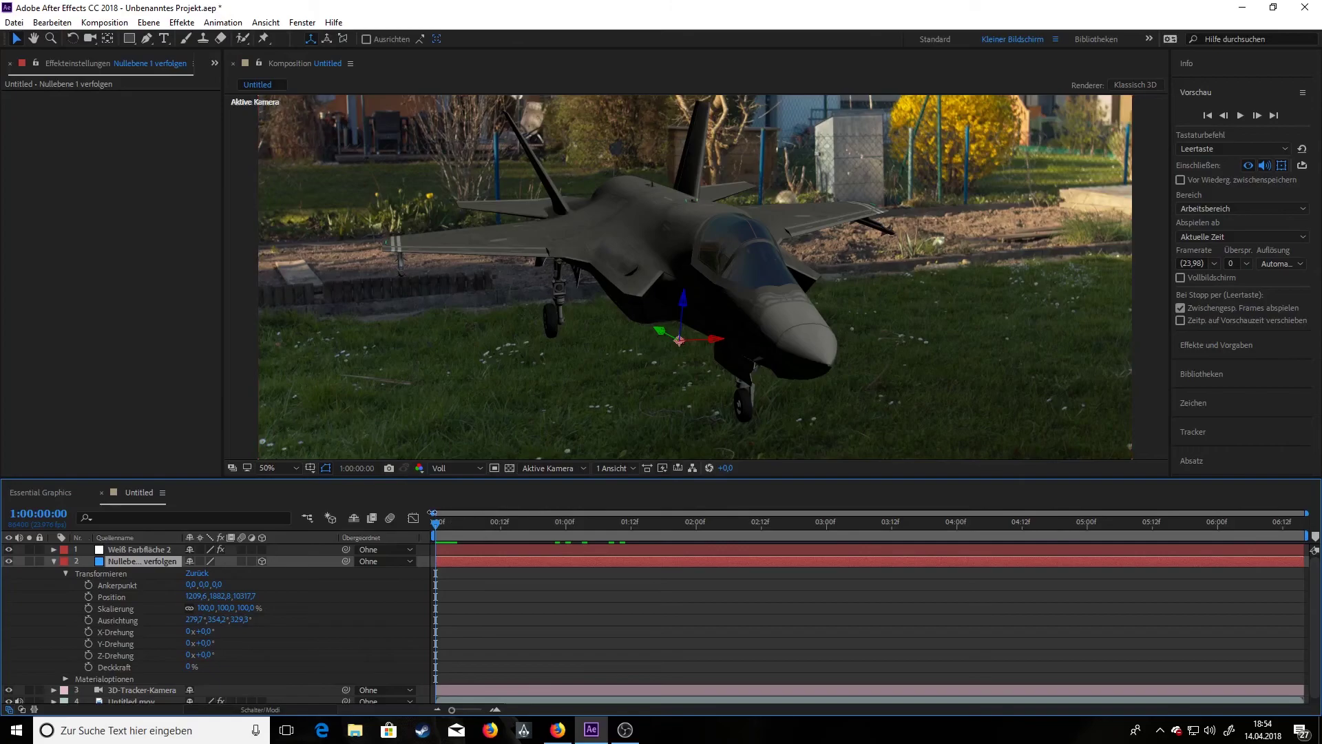
{"action": "left_click_drag", "start_coordinate": [443, 522], "coordinate": [303, 531]}
- Slightly raise Joint_Strike_04's Y position in the Scene Setup of Weiß Farbfläche 2, apply it and scrub the footage to check
{"action": "left_click", "coordinate": [118, 551]}
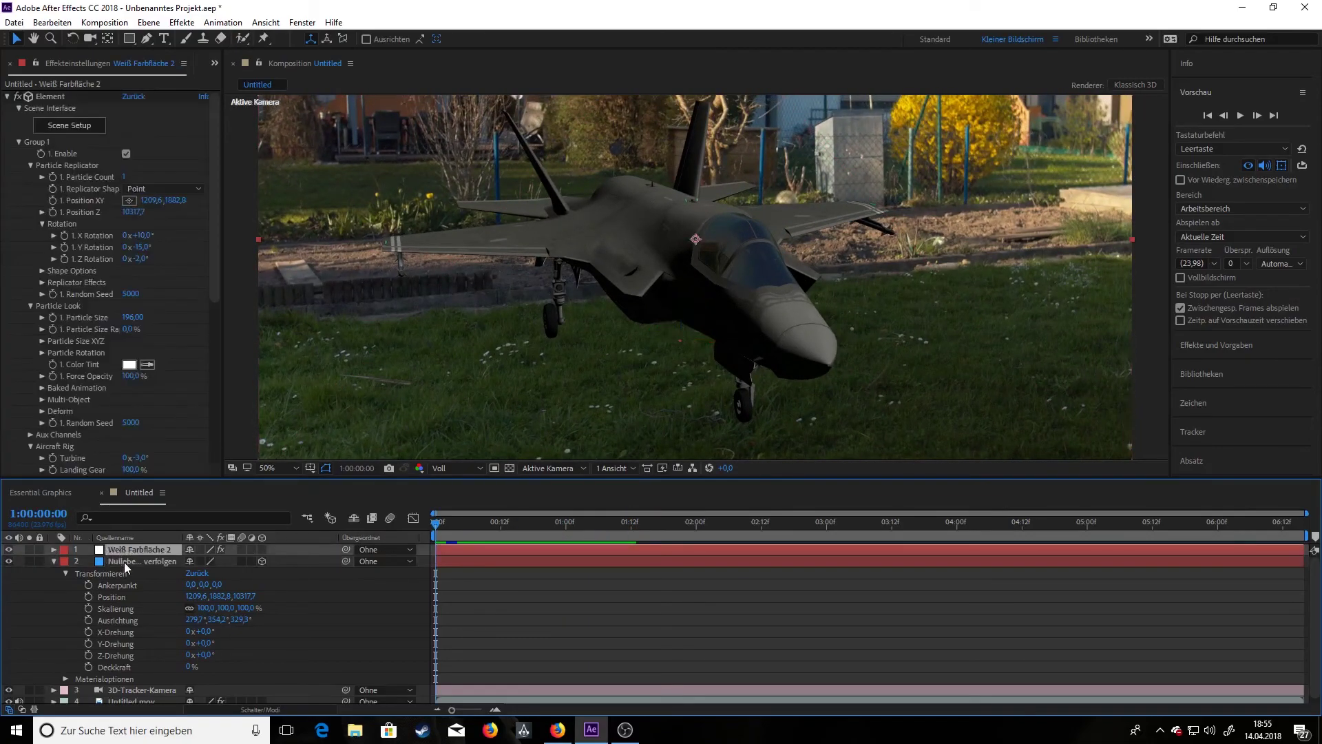
{"action": "left_click", "coordinate": [86, 128]}
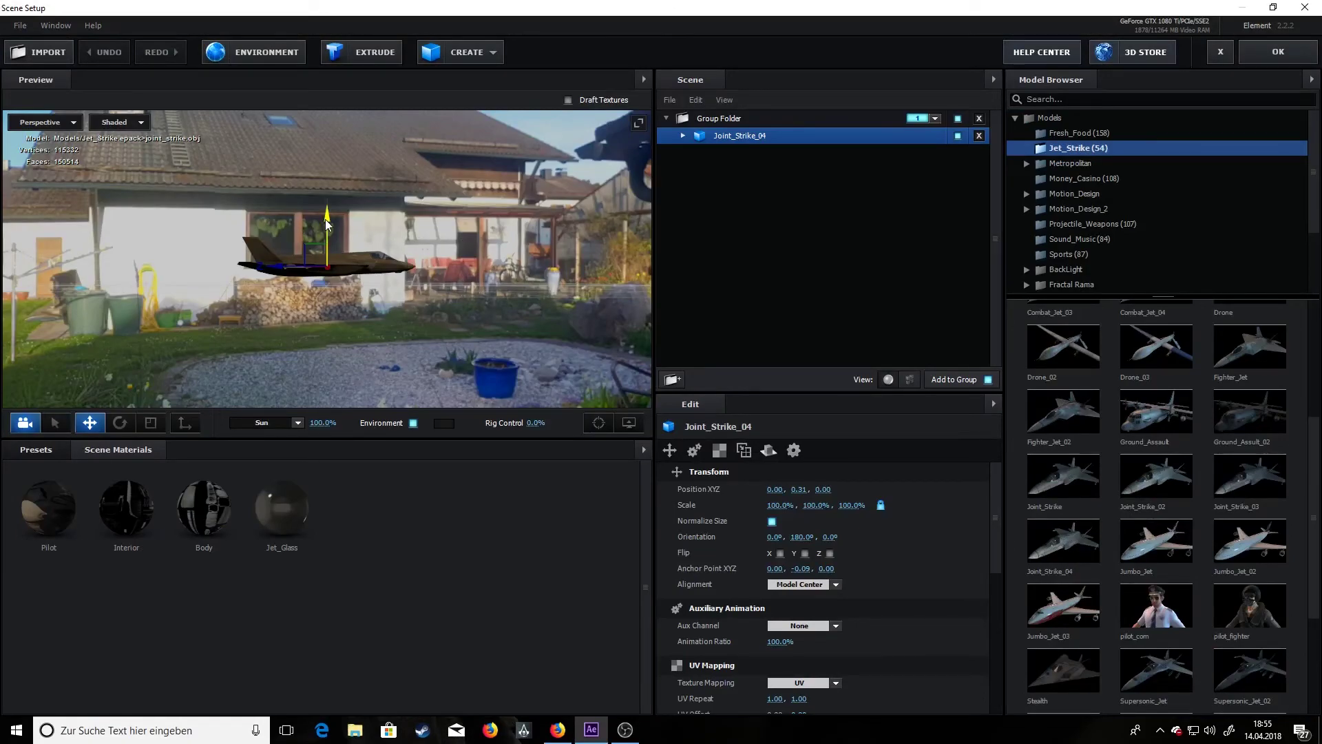
{"action": "scroll", "coordinate": [305, 314], "scroll_direction": "up", "scroll_amount": 10}
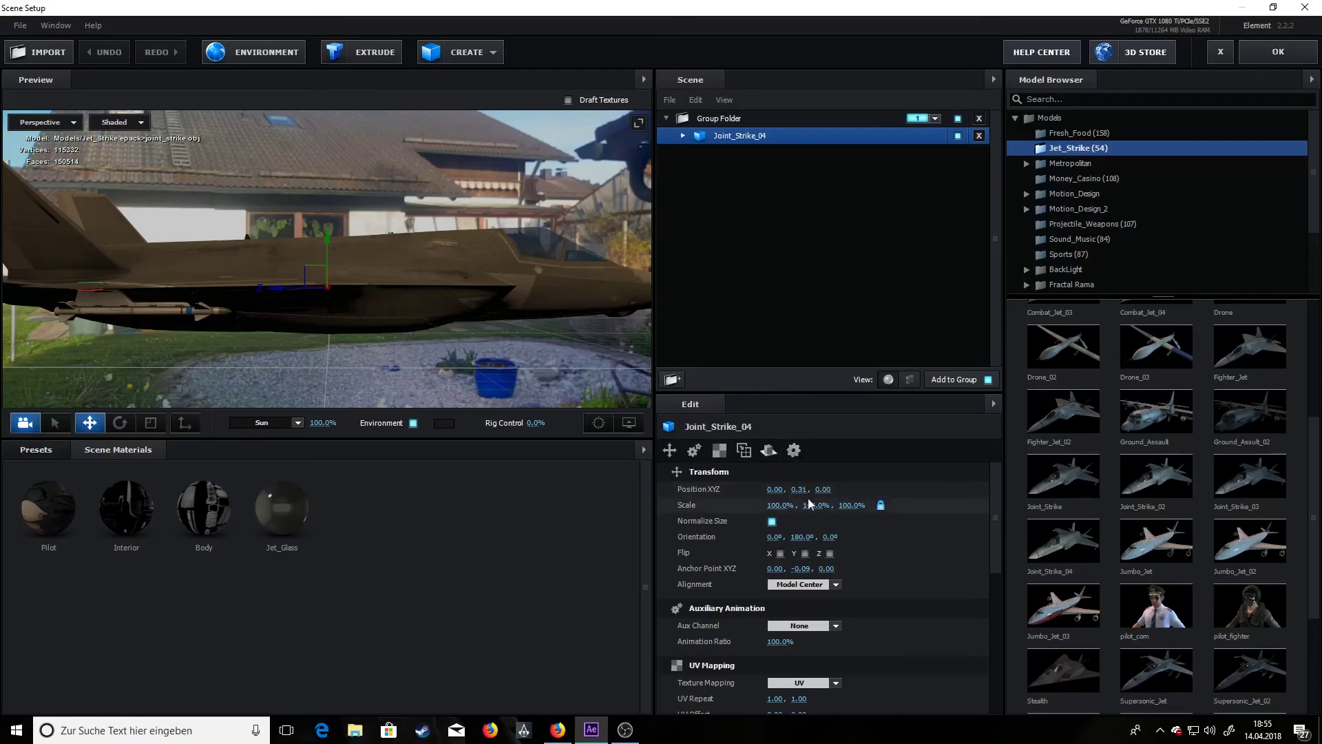
{"action": "left_click_drag", "start_coordinate": [797, 495], "coordinate": [799, 495]}
{"action": "left_click", "coordinate": [1264, 51]}
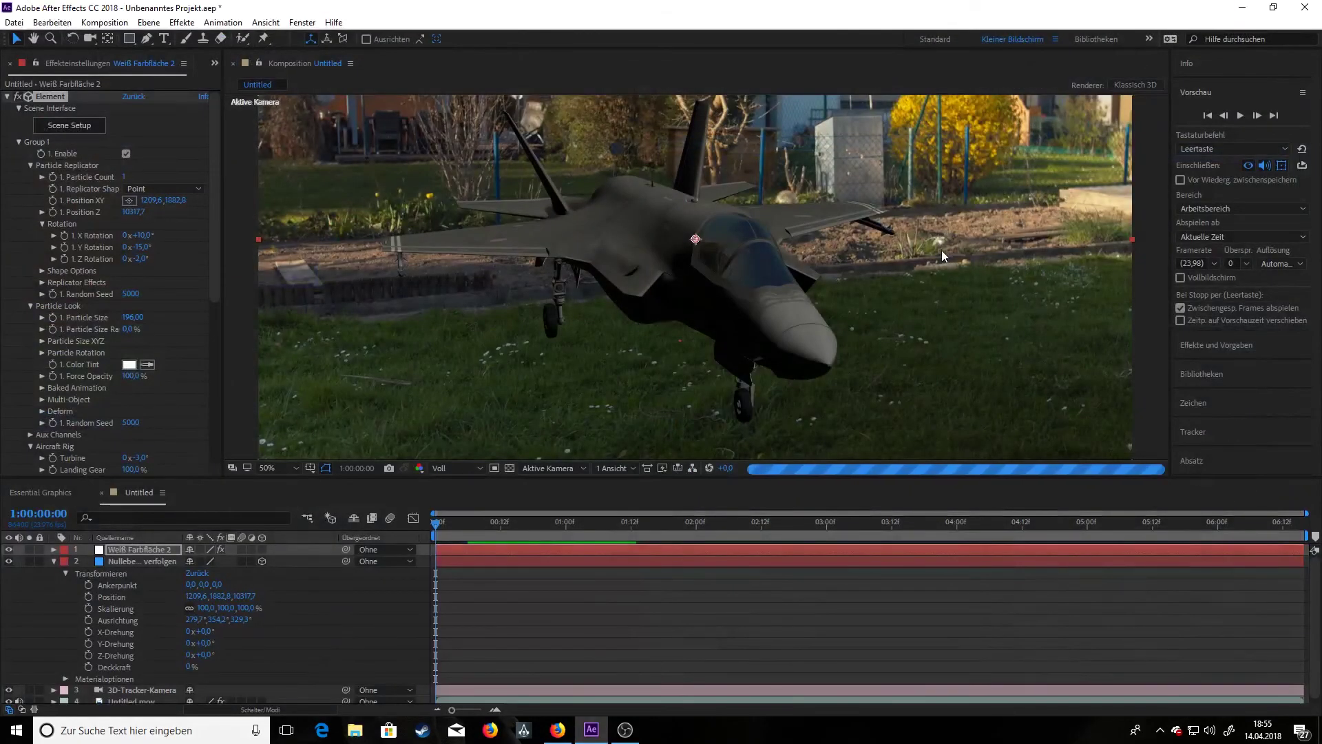
{"action": "left_click", "coordinate": [444, 523]}
{"action": "left_click_drag", "start_coordinate": [443, 524], "coordinate": [394, 534]}
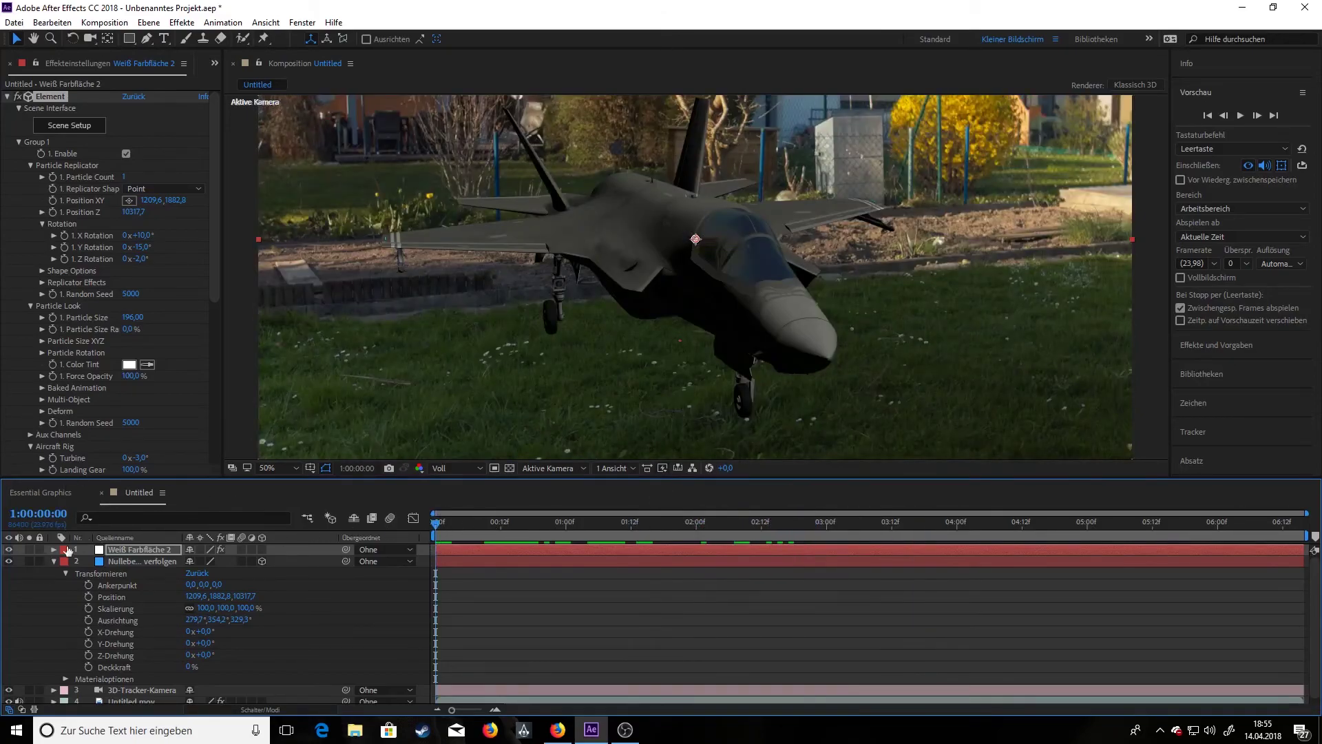
- Try the Sun Set preset as Element's added lighting on Weiß Farbfläche 2, and set it to Sun instead
{"action": "left_click", "coordinate": [54, 561]}
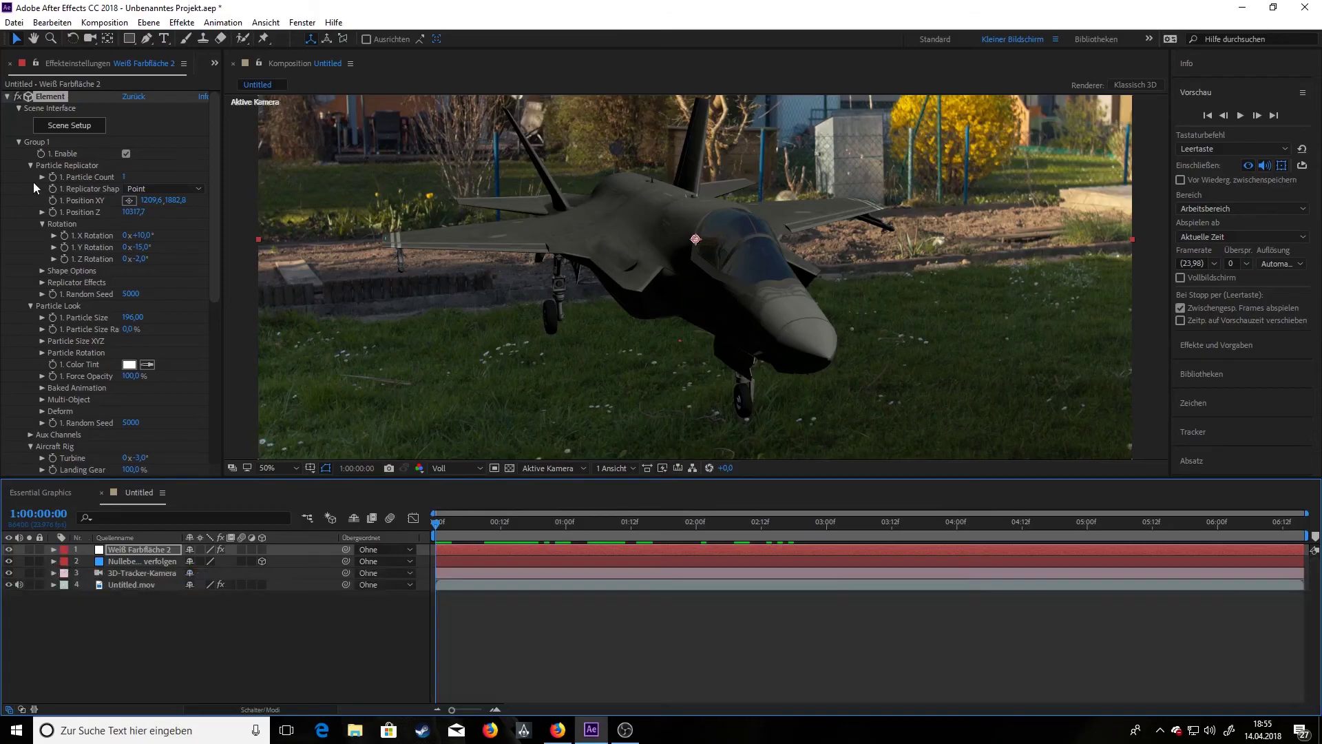
{"action": "left_click", "coordinate": [20, 143]}
{"action": "left_click", "coordinate": [16, 252]}
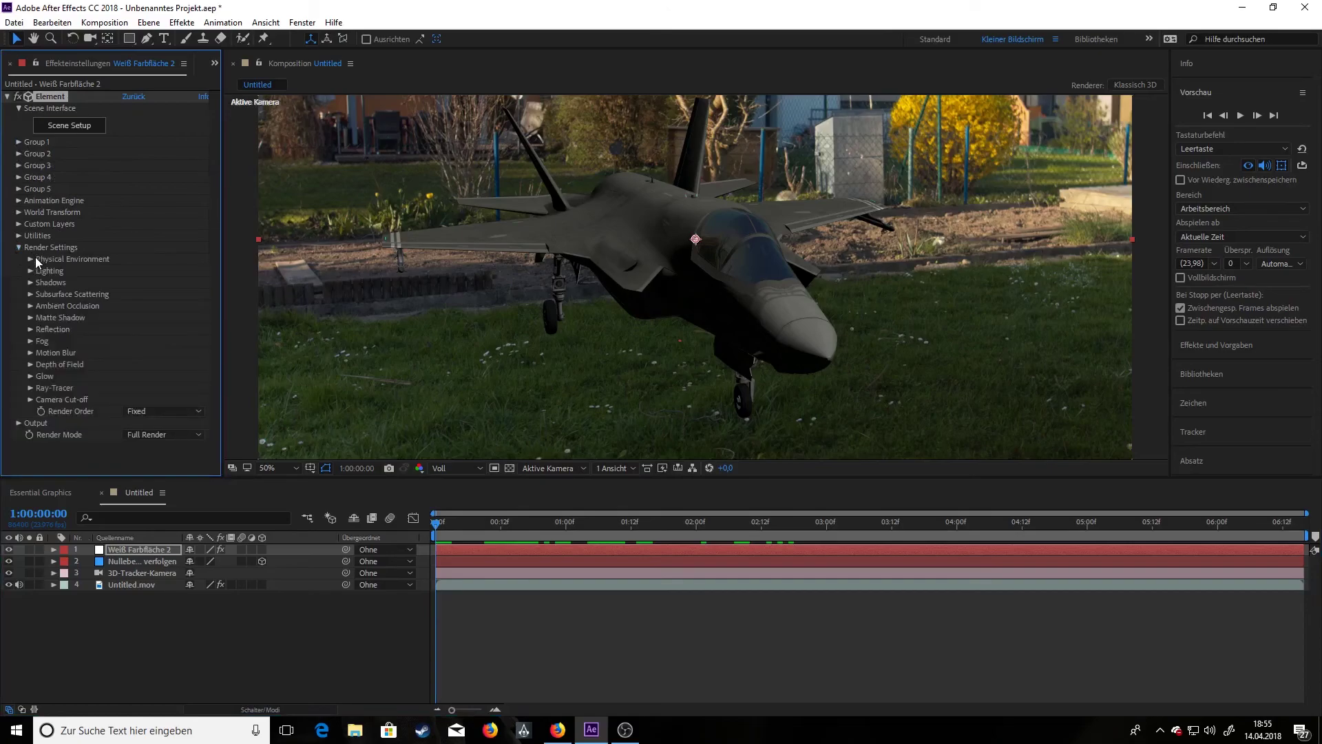
{"action": "left_click", "coordinate": [32, 270]}
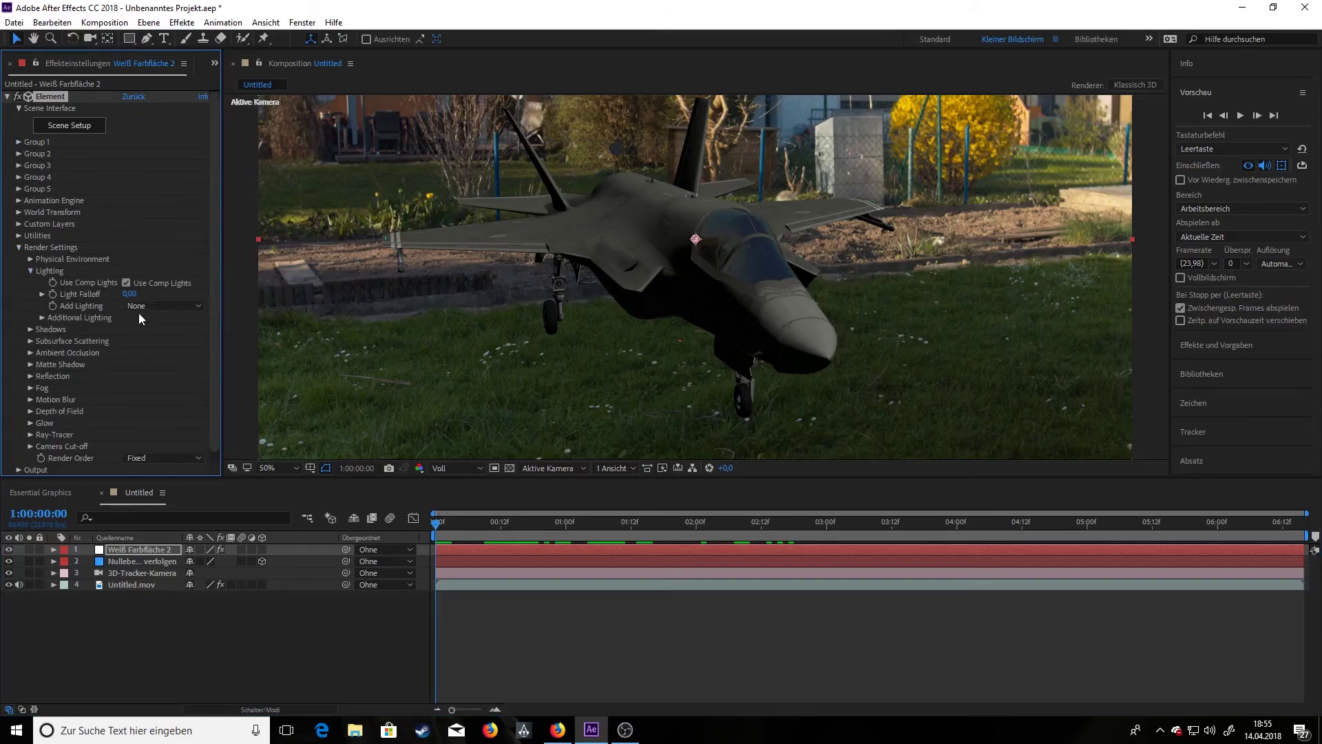
{"action": "left_click", "coordinate": [138, 307]}
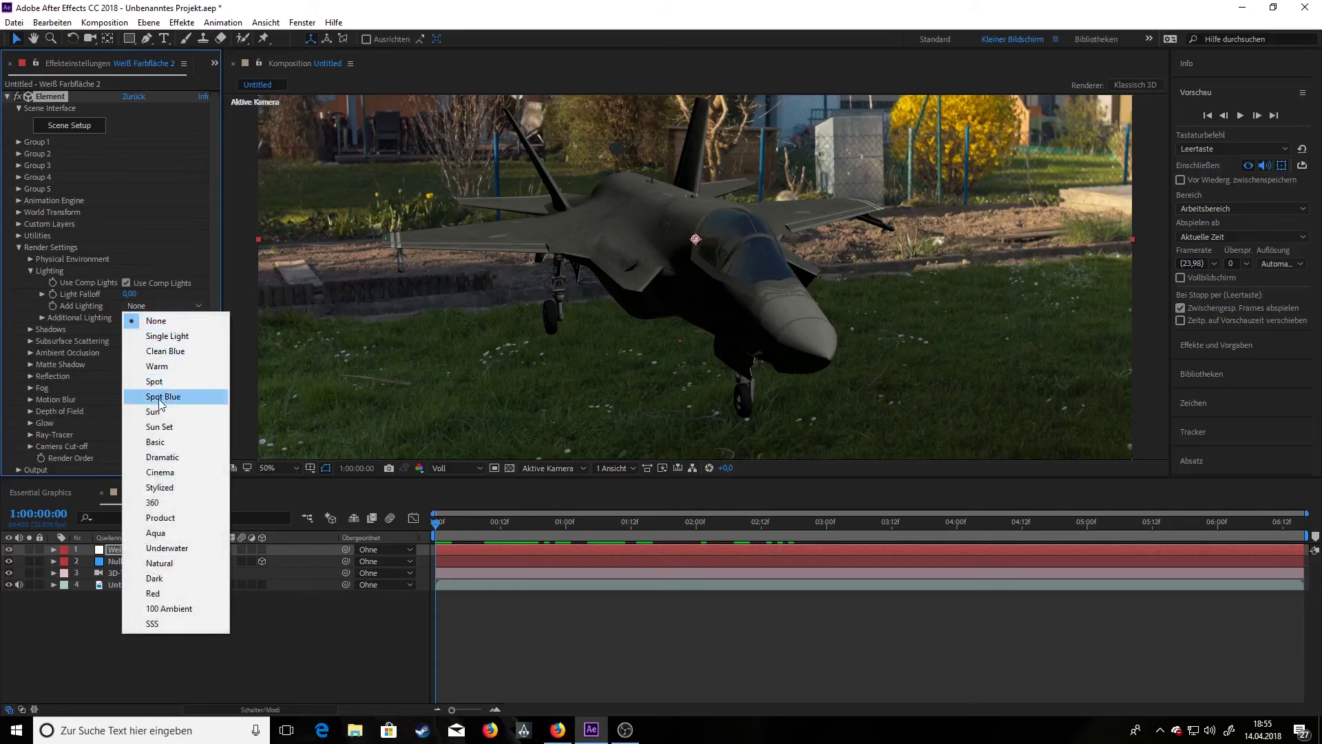
{"action": "left_click", "coordinate": [167, 427]}
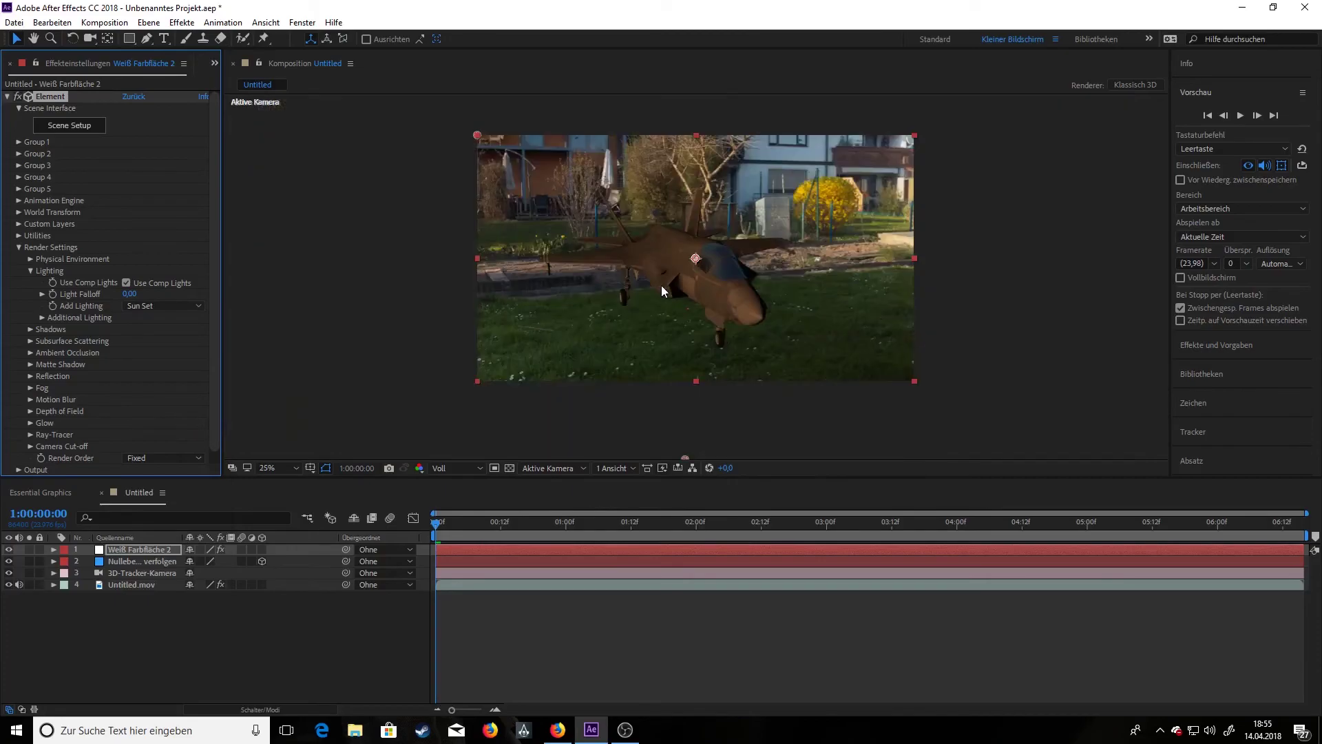
{"action": "left_click", "coordinate": [146, 306]}
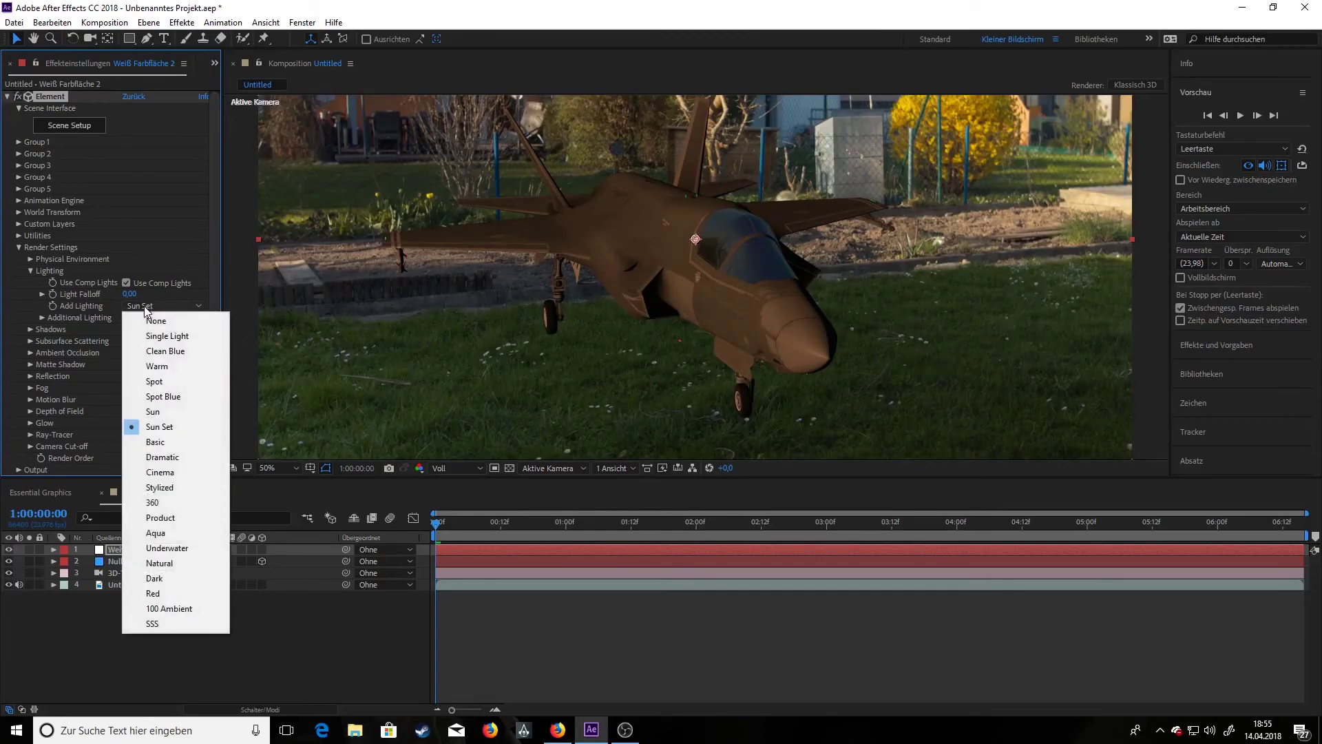
{"action": "left_click", "coordinate": [159, 412]}
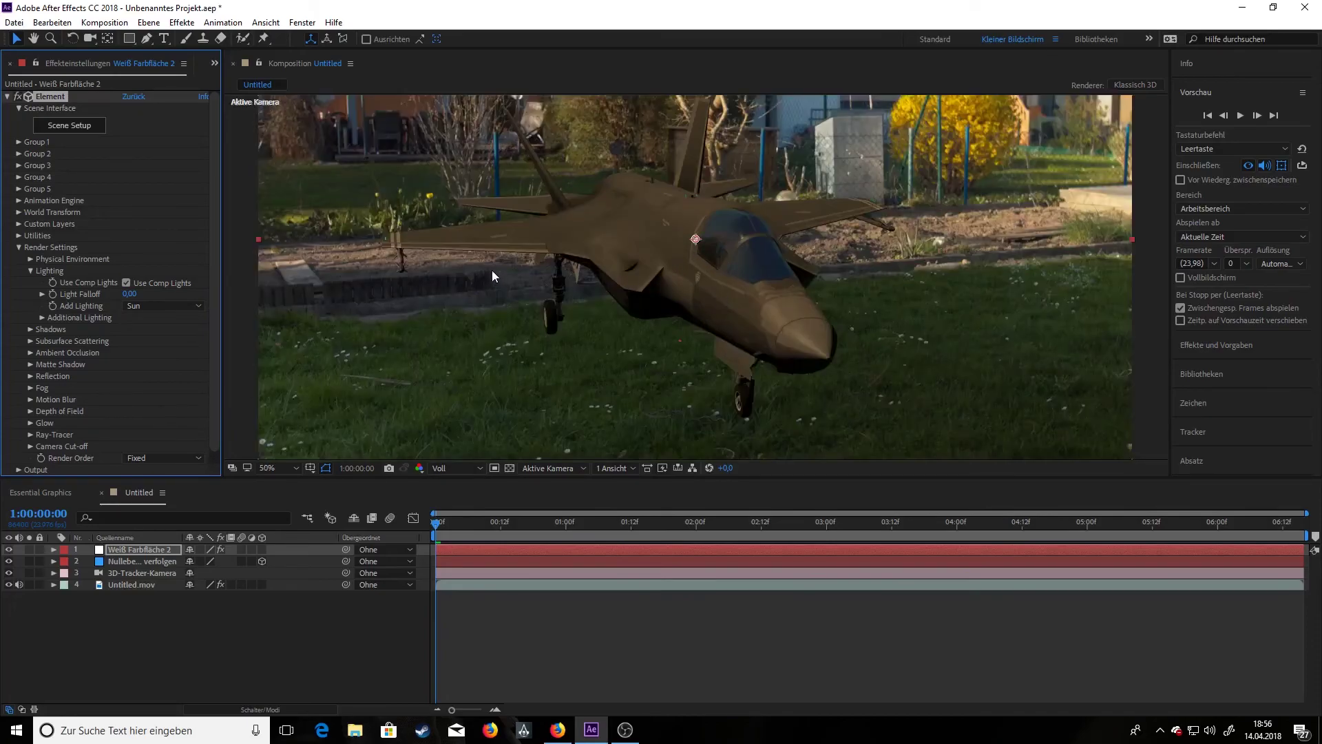
{"action": "left_click", "coordinate": [20, 247]}
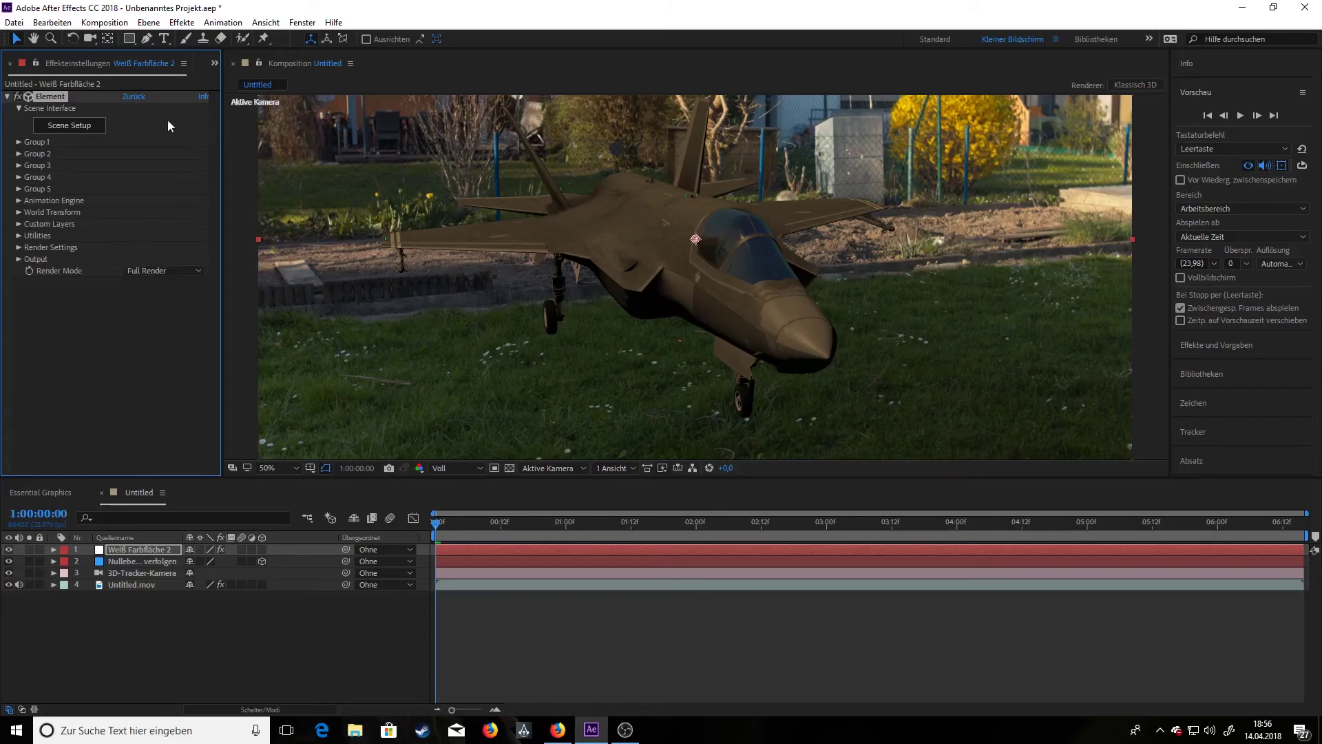
- In Scene Setup, preview Joint_Strike_04 from several angles with Rig Control at 100% and raise the model to Y position 0.33
{"action": "left_click", "coordinate": [49, 128]}
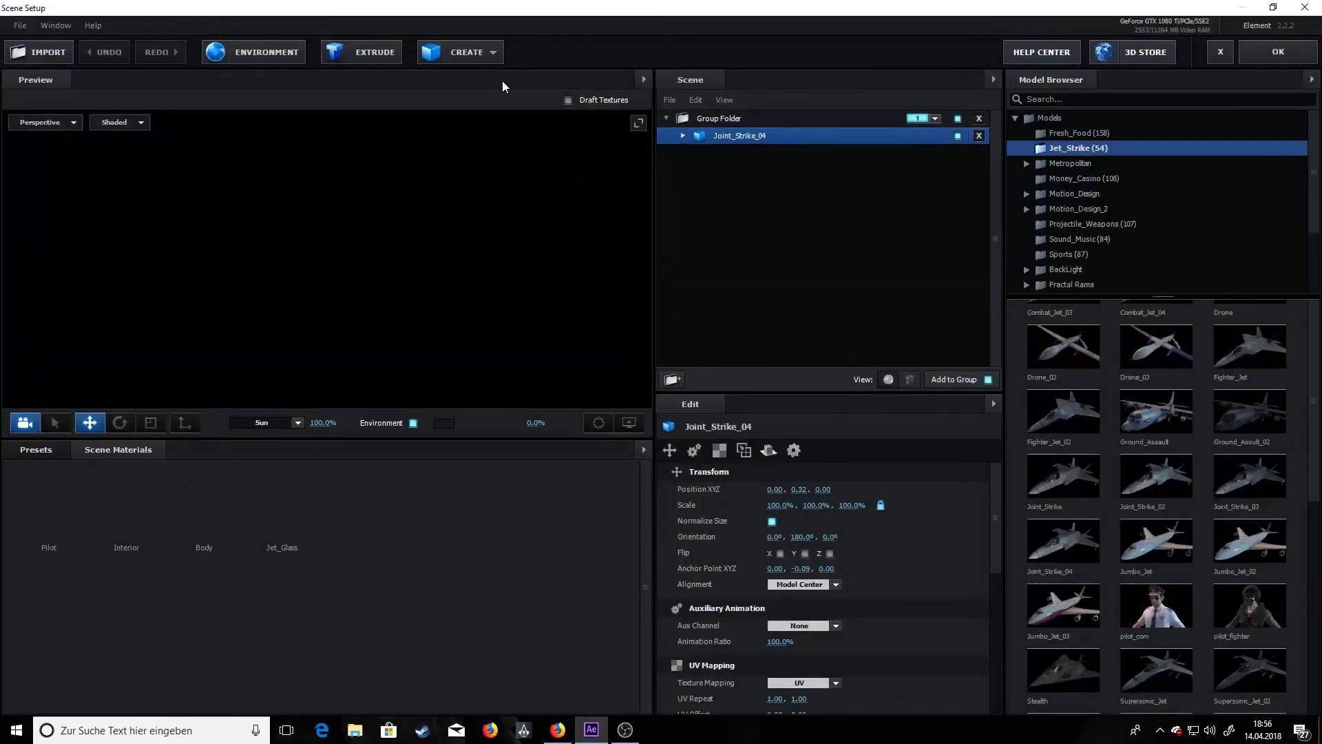
{"action": "left_click_drag", "start_coordinate": [399, 221], "coordinate": [415, 331]}
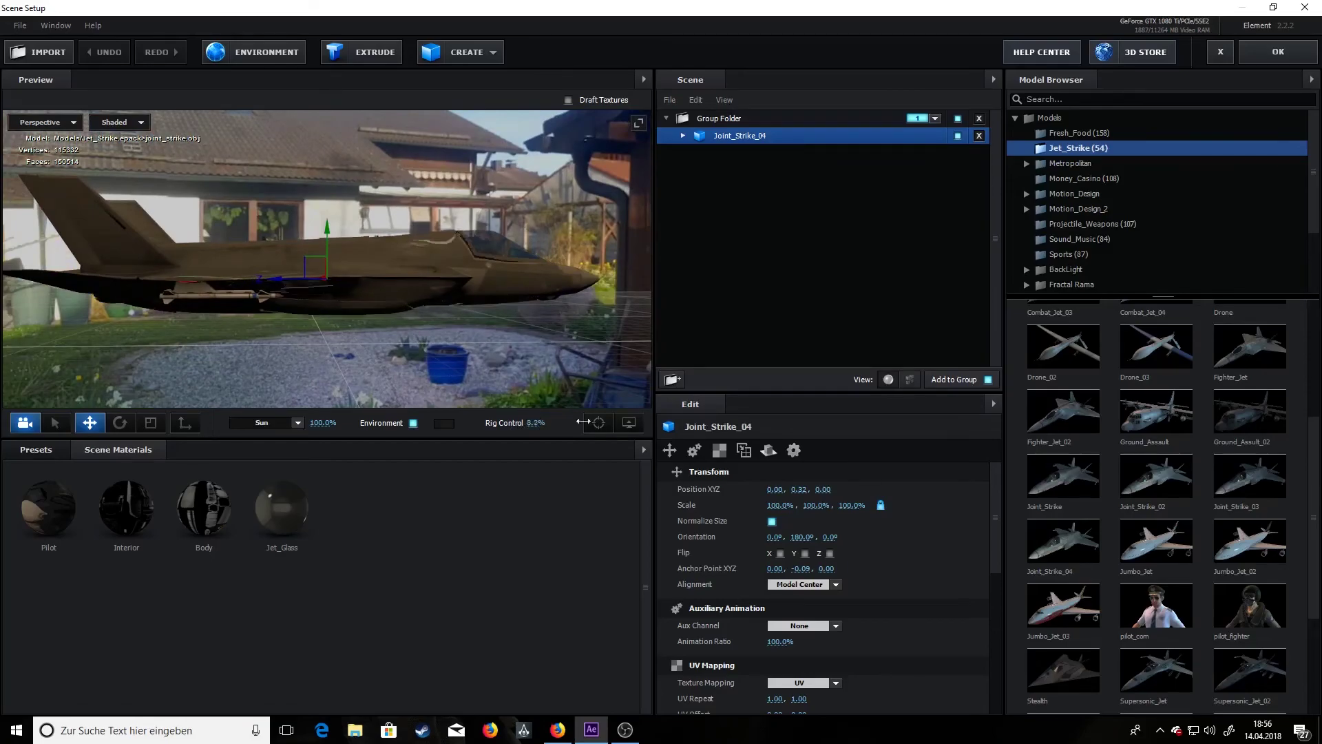
{"action": "left_click_drag", "start_coordinate": [549, 421], "coordinate": [913, 423]}
{"action": "left_click_drag", "start_coordinate": [519, 359], "coordinate": [404, 349]}
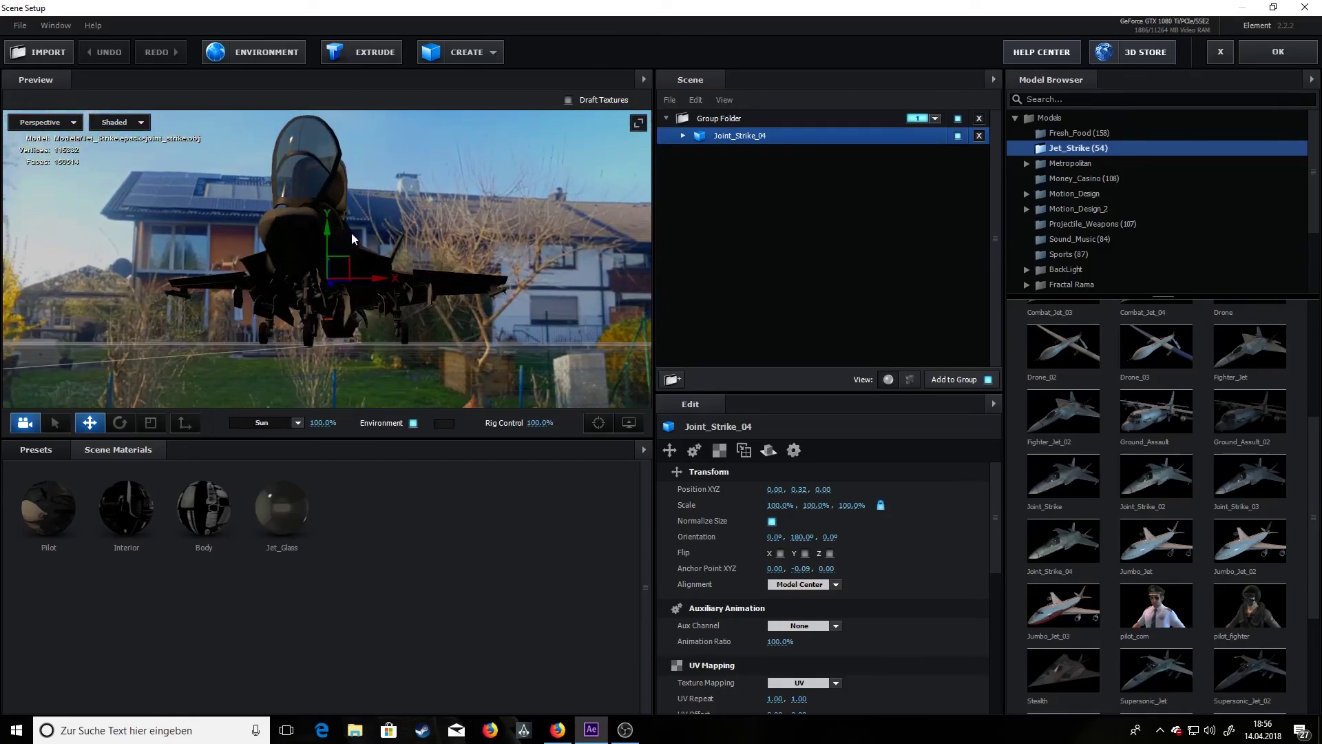
{"action": "left_click_drag", "start_coordinate": [329, 236], "coordinate": [329, 233]}
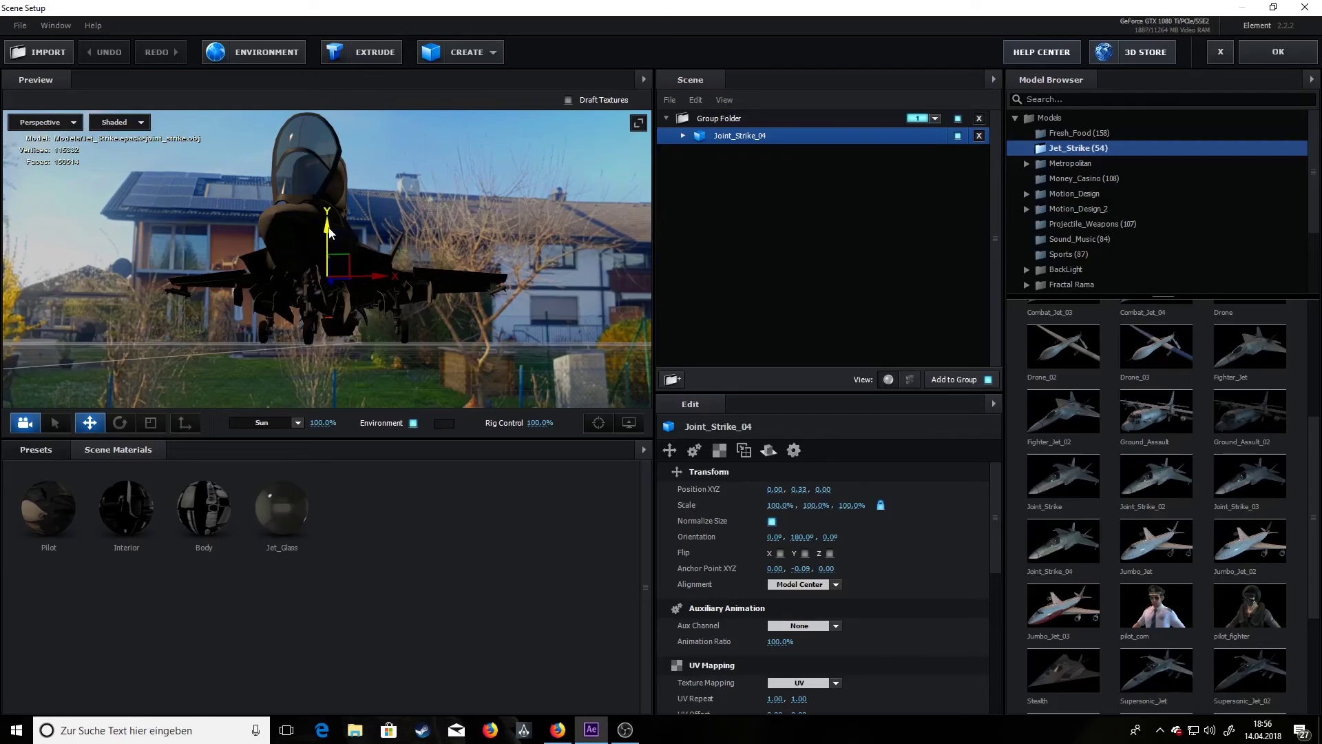
{"action": "left_click_drag", "start_coordinate": [408, 272], "coordinate": [615, 319]}
{"action": "left_click_drag", "start_coordinate": [540, 422], "coordinate": [1078, 425]}
{"action": "left_click_drag", "start_coordinate": [1191, 425], "coordinate": [436, 392]}
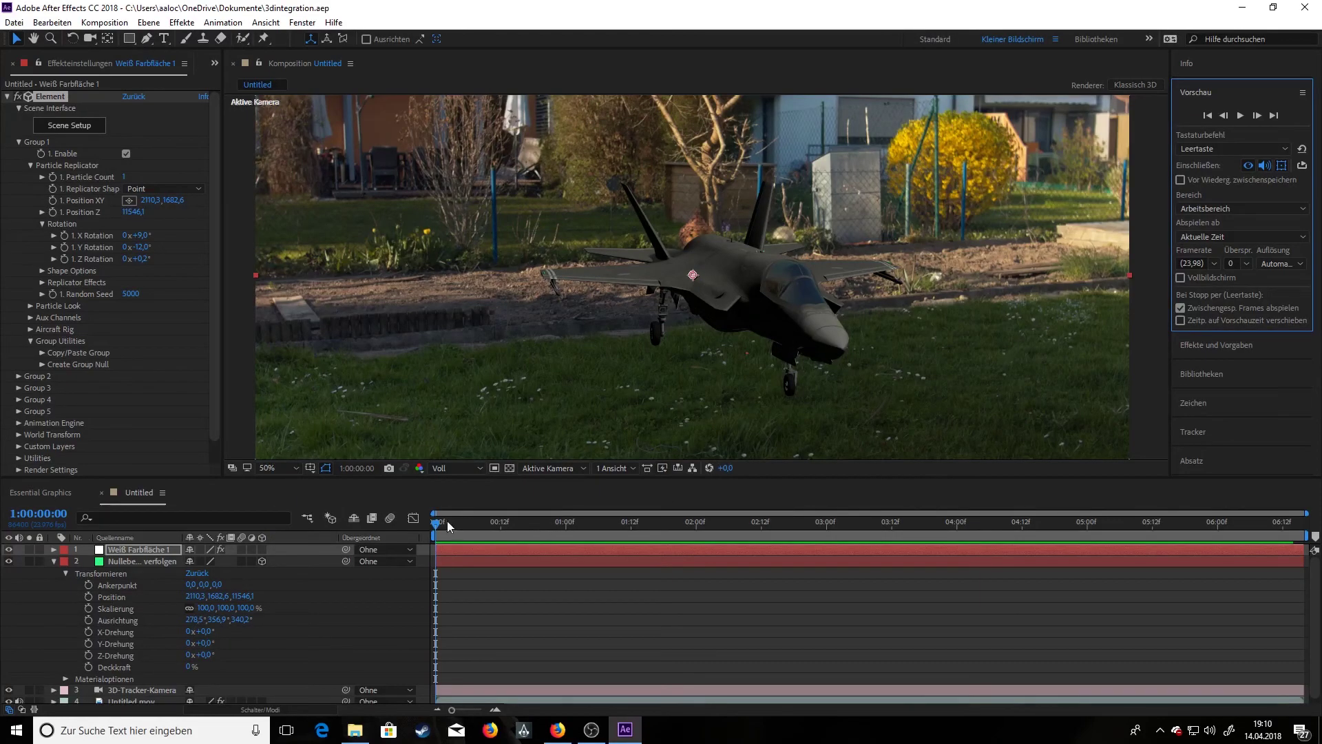
- Play and scrub the start of the 3dintegration composition to check the jet's tracking, and return to the first frame
{"action": "left_click_drag", "start_coordinate": [492, 523], "coordinate": [370, 544]}
{"action": "left_click", "coordinate": [1243, 114]}
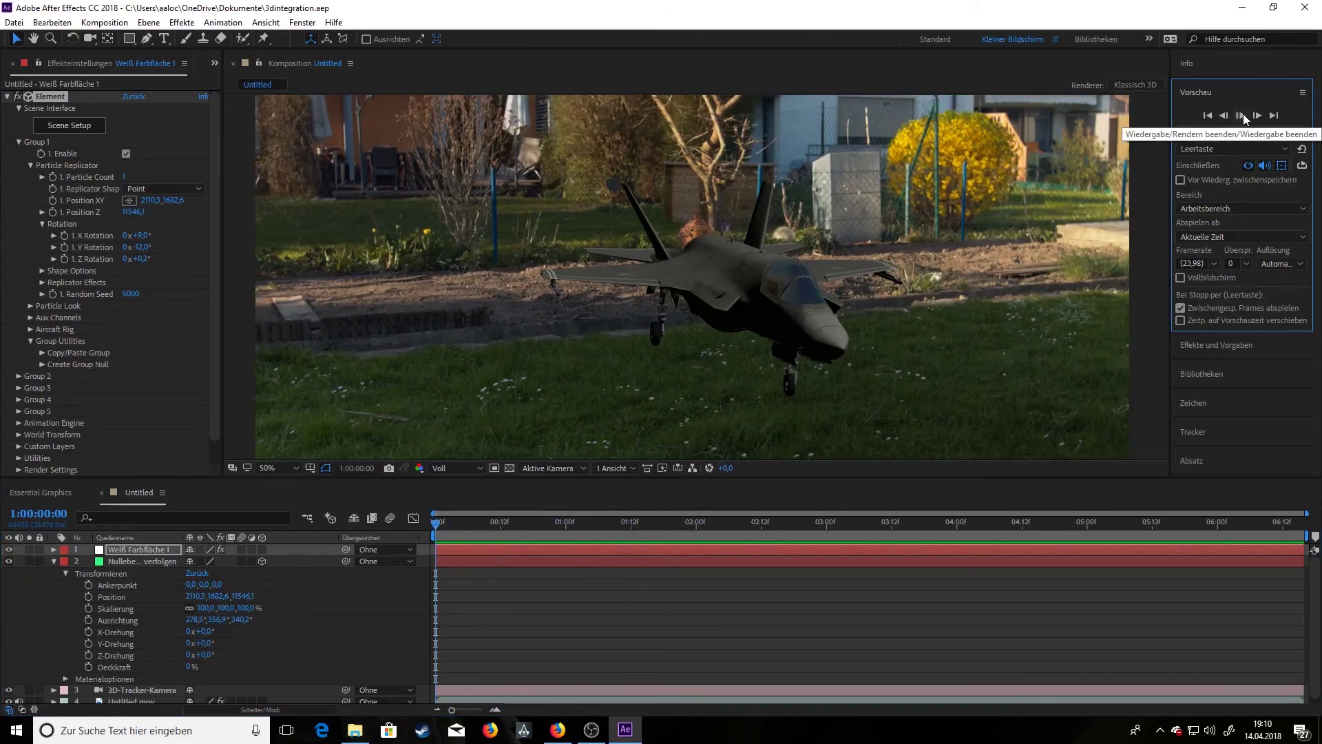
{"action": "left_click", "coordinate": [1241, 117]}
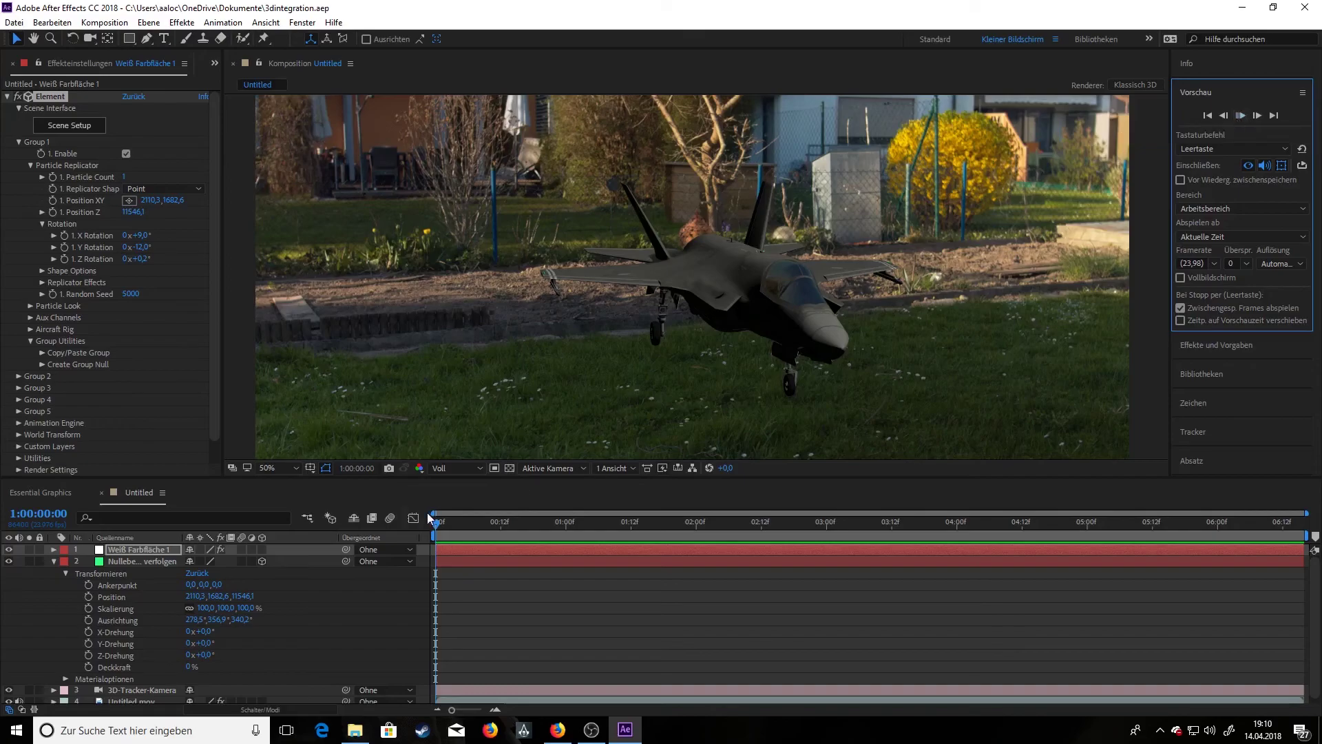
{"action": "left_click_drag", "start_coordinate": [449, 524], "coordinate": [489, 523]}
{"action": "key", "text": "Home"}
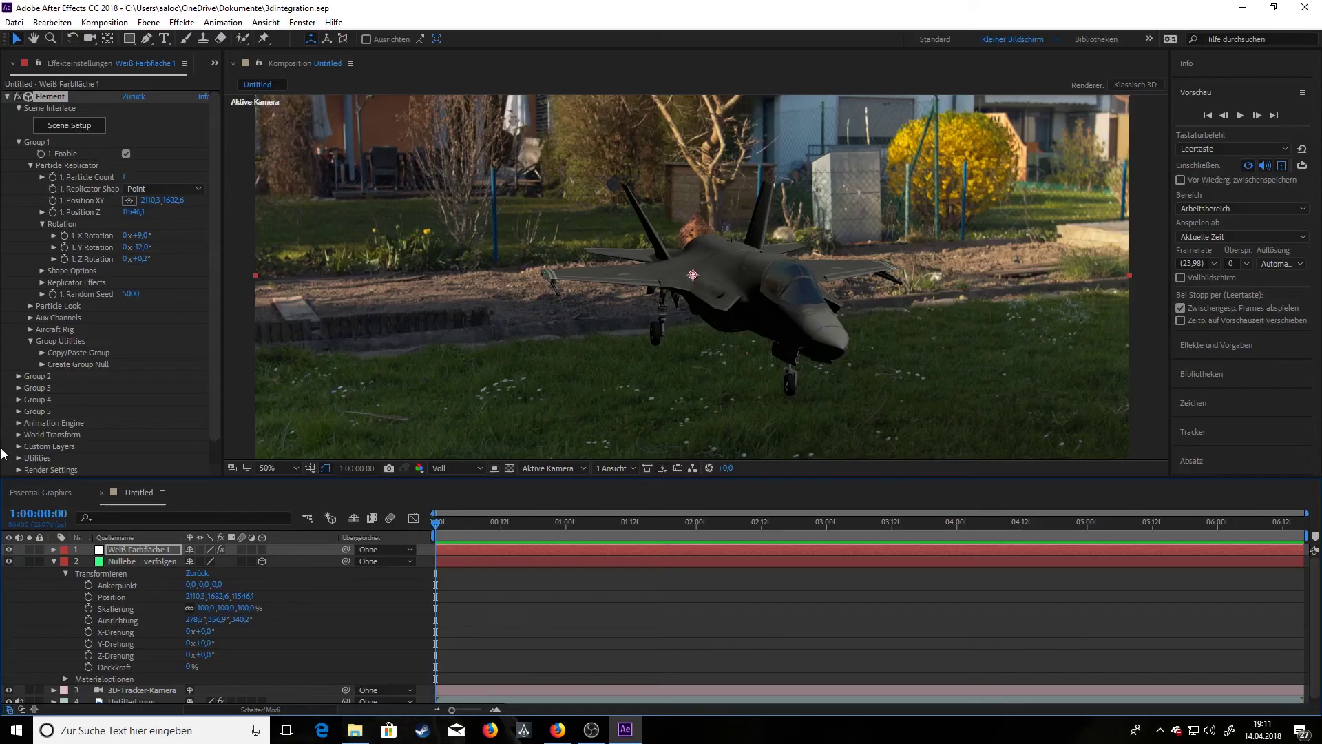
- Set Element's added lighting on Weiß Farbfläche 1 to Sun in the render settings
{"action": "scroll", "coordinate": [88, 441], "scroll_direction": "down", "scroll_amount": 1}
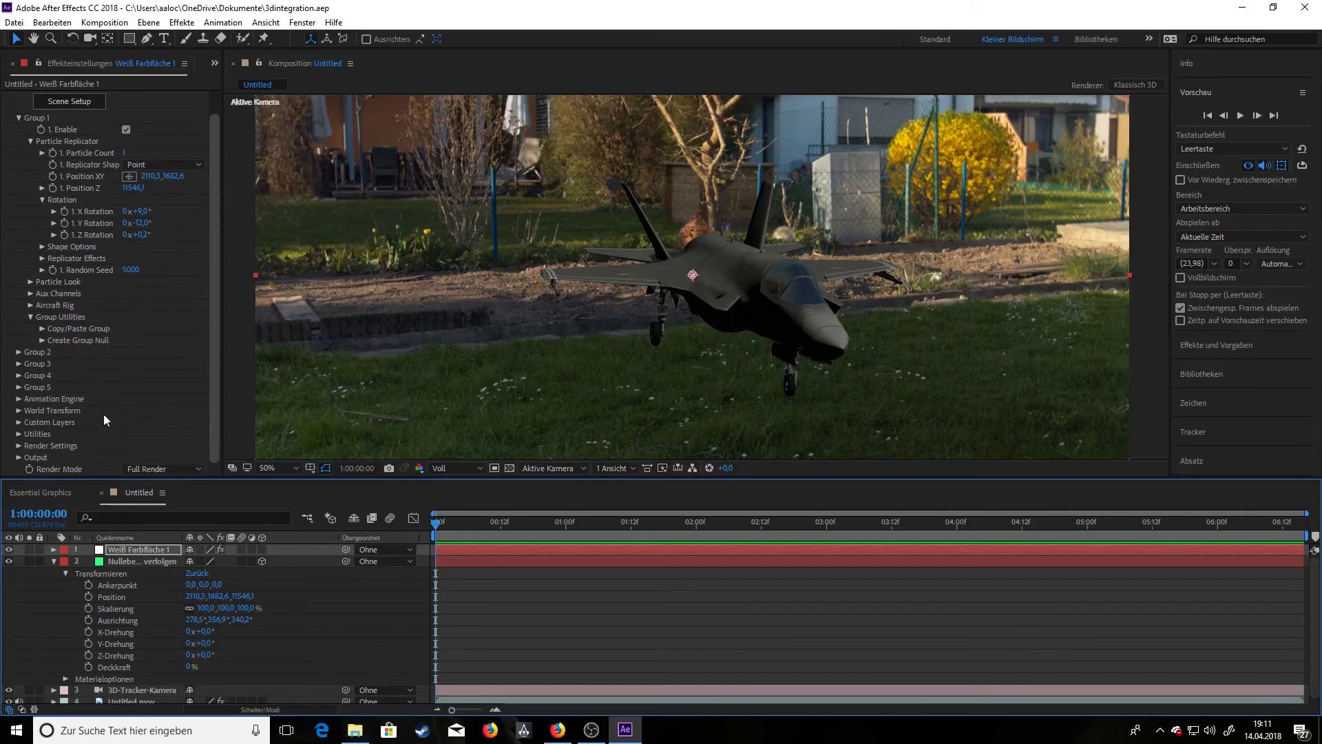
{"action": "left_click", "coordinate": [19, 445]}
{"action": "left_click", "coordinate": [30, 329]}
{"action": "left_click", "coordinate": [138, 365]}
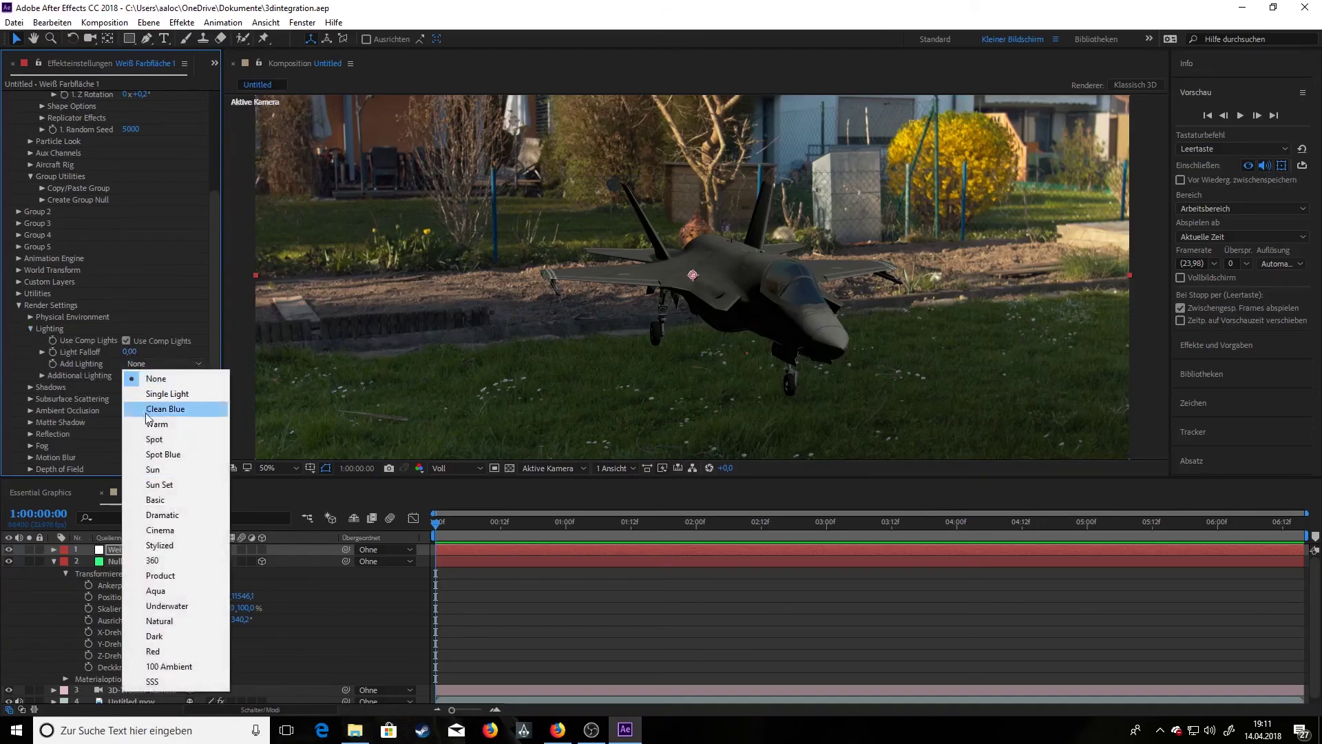
{"action": "left_click", "coordinate": [155, 469]}
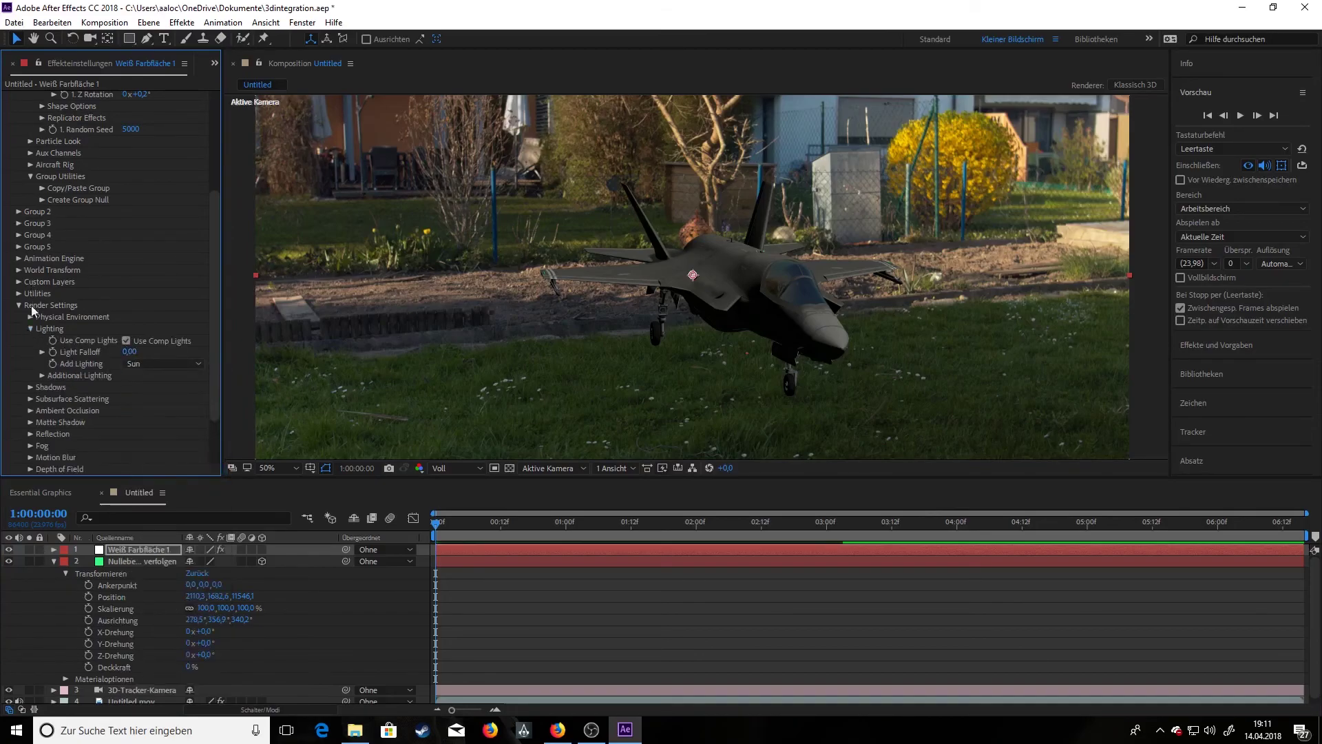
- Open Scene Setup for Weiß Farbfläche 1 and create a plane model alongside Joint_Strike_04
{"action": "scroll", "coordinate": [33, 305], "scroll_direction": "up", "scroll_amount": 5}
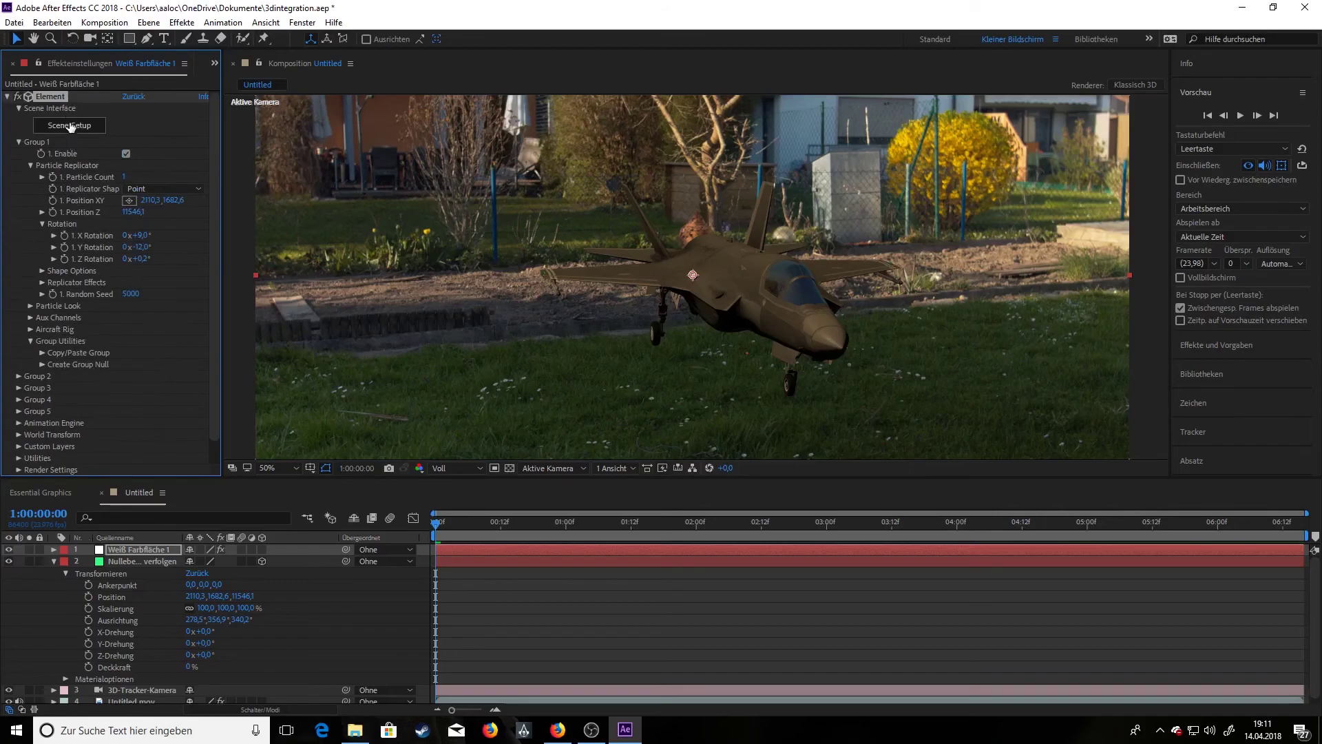
{"action": "left_click", "coordinate": [71, 126]}
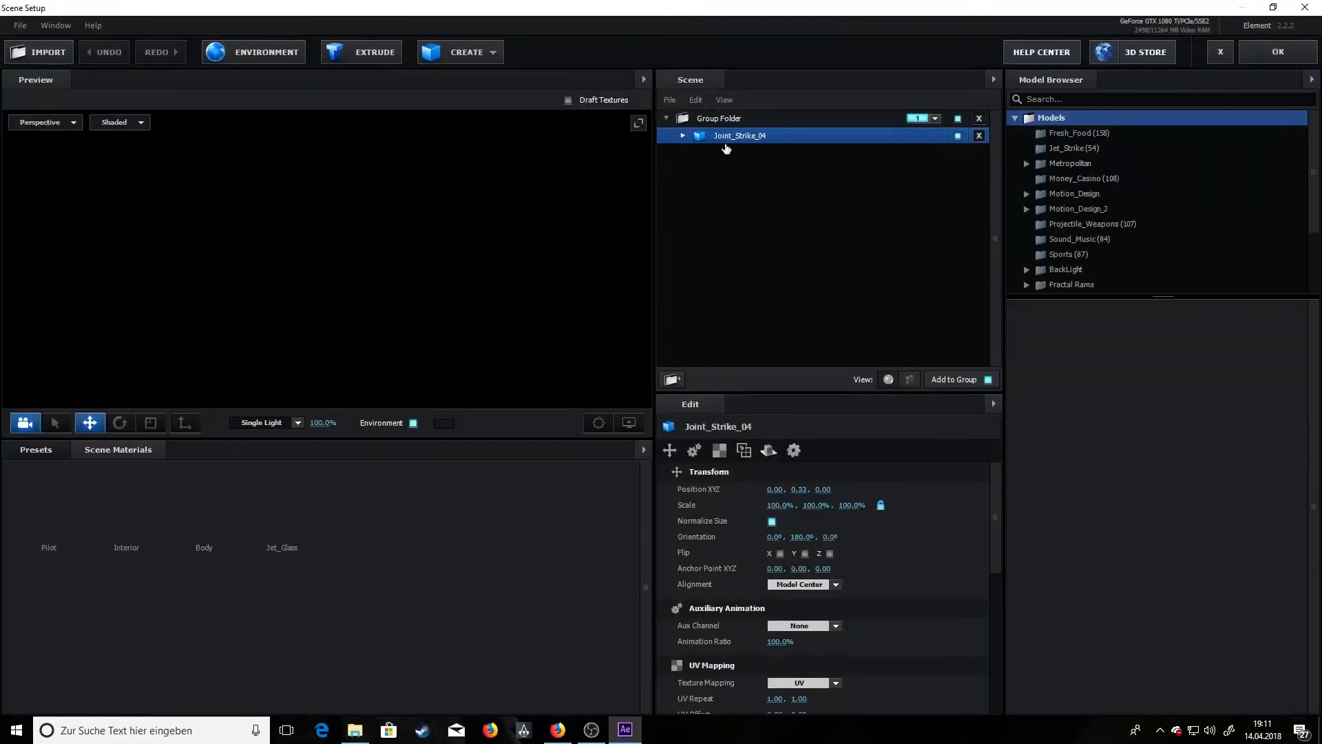
{"action": "left_click_drag", "start_coordinate": [509, 299], "coordinate": [467, 288]}
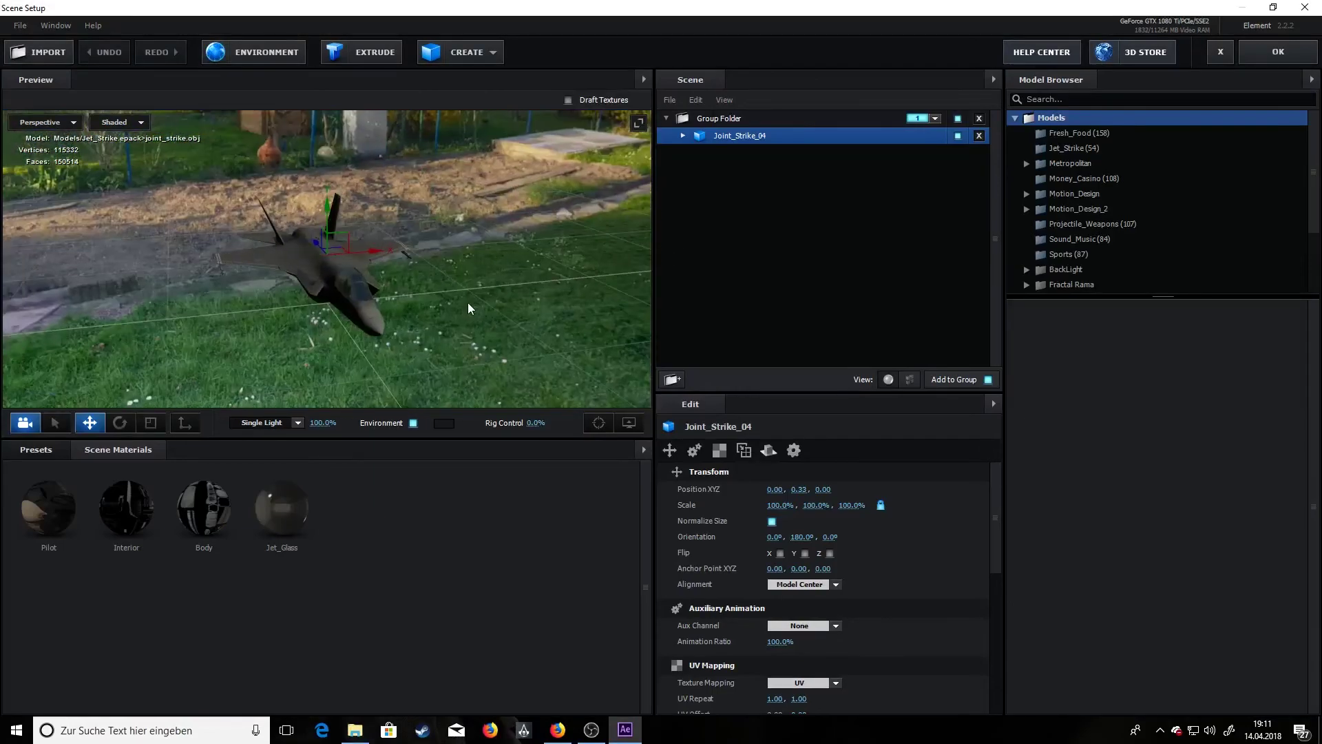
{"action": "left_click", "coordinate": [460, 53]}
{"action": "left_click", "coordinate": [642, 85]}
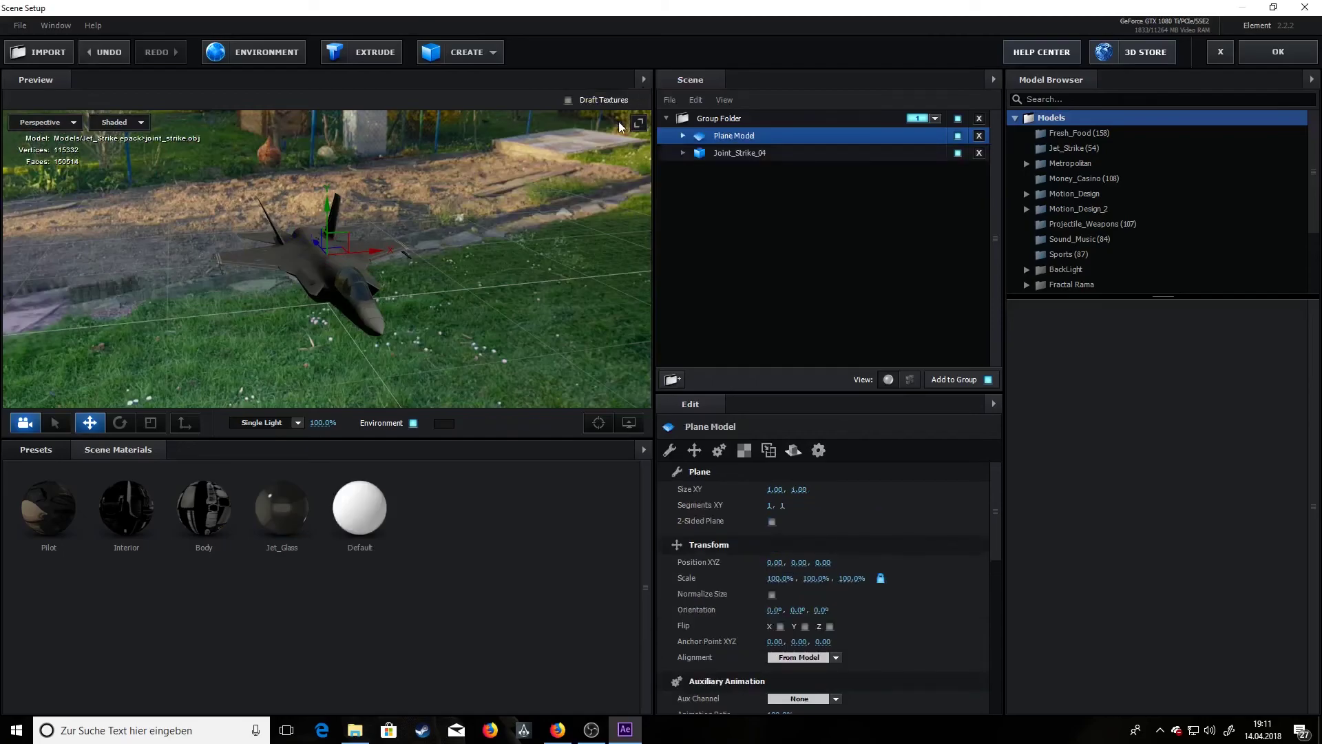
- Scale Plane Model uniformly to about 1294% so that it forms a large ground surface beneath the jet
{"action": "left_click_drag", "start_coordinate": [530, 307], "coordinate": [635, 247]}
{"action": "scroll", "coordinate": [529, 293], "scroll_direction": "down", "scroll_amount": 2}
{"action": "left_click_drag", "start_coordinate": [555, 249], "coordinate": [546, 280]}
{"action": "scroll", "coordinate": [548, 274], "scroll_direction": "down", "scroll_amount": 1}
{"action": "scroll", "coordinate": [548, 279], "scroll_direction": "down", "scroll_amount": 2}
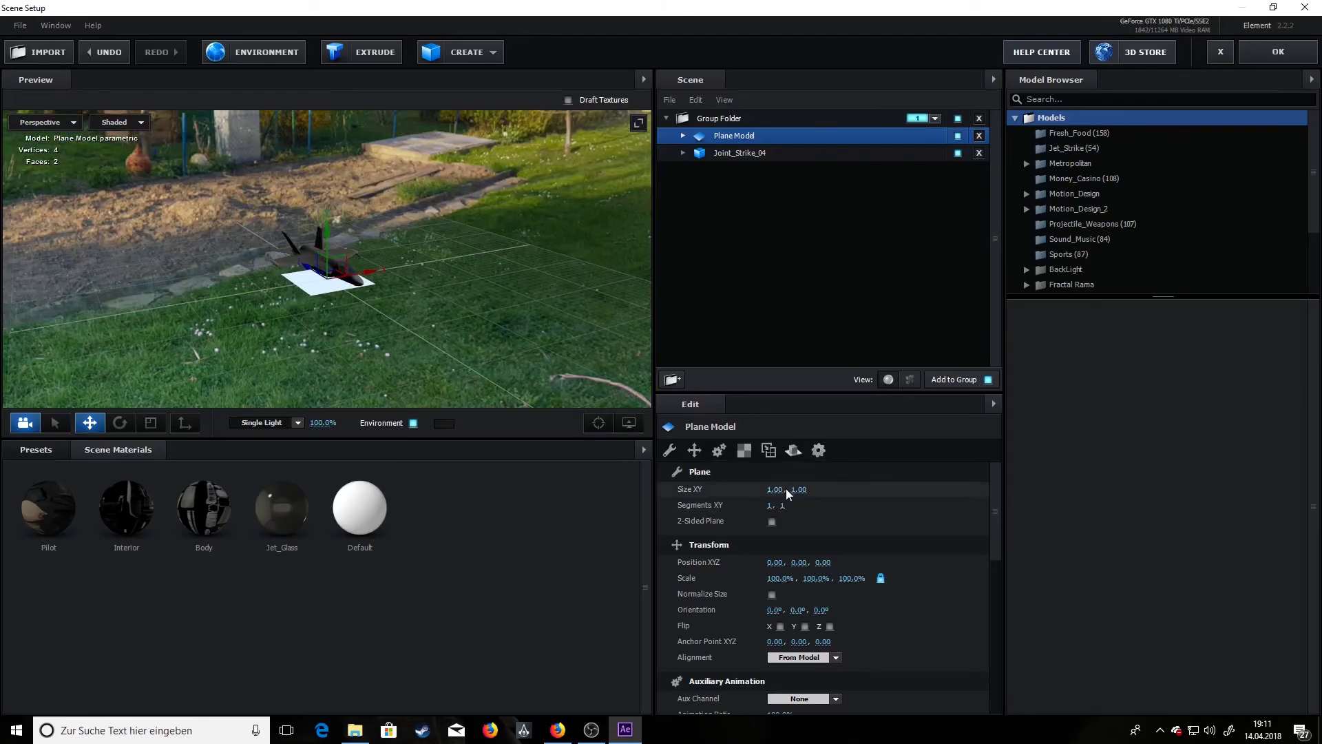
{"action": "left_click_drag", "start_coordinate": [780, 578], "coordinate": [967, 579]}
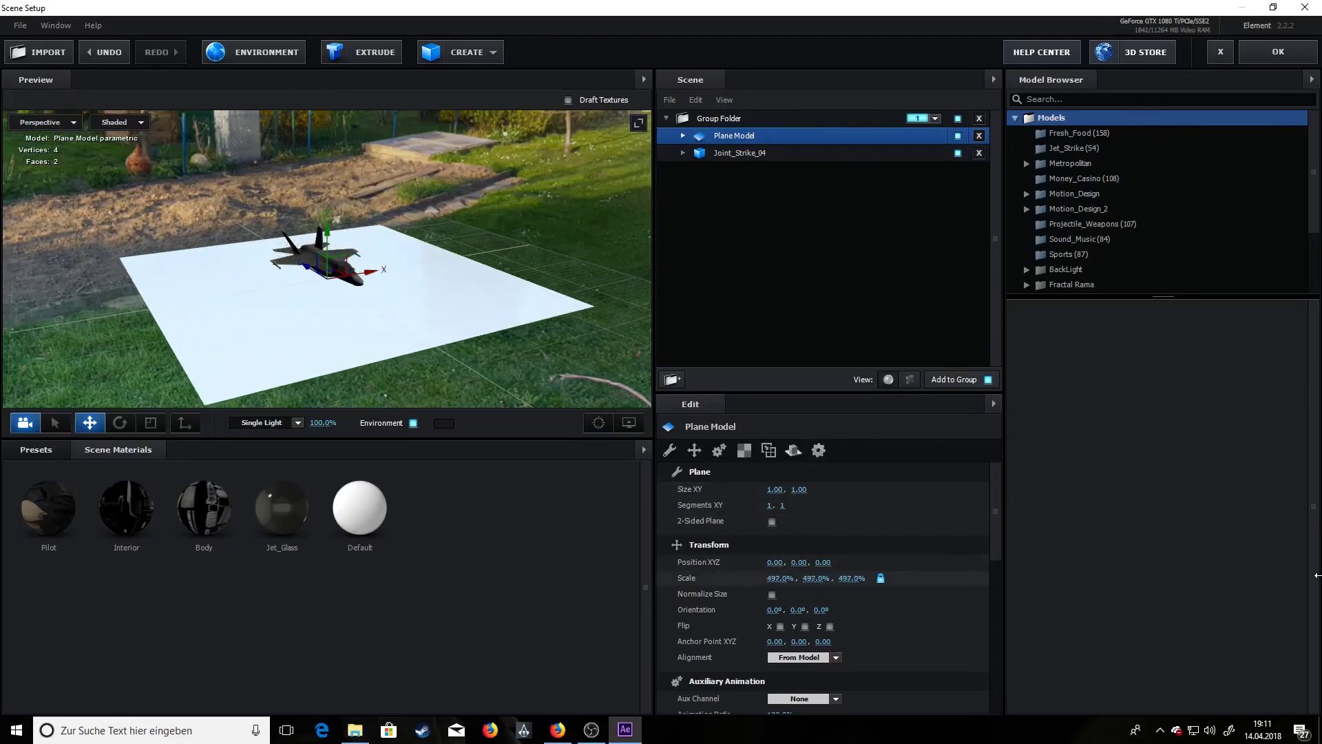
{"action": "left_click_drag", "start_coordinate": [784, 578], "coordinate": [1306, 577]}
{"action": "scroll", "coordinate": [484, 301], "scroll_direction": "down", "scroll_amount": 3}
{"action": "scroll", "coordinate": [494, 314], "scroll_direction": "up", "scroll_amount": 3}
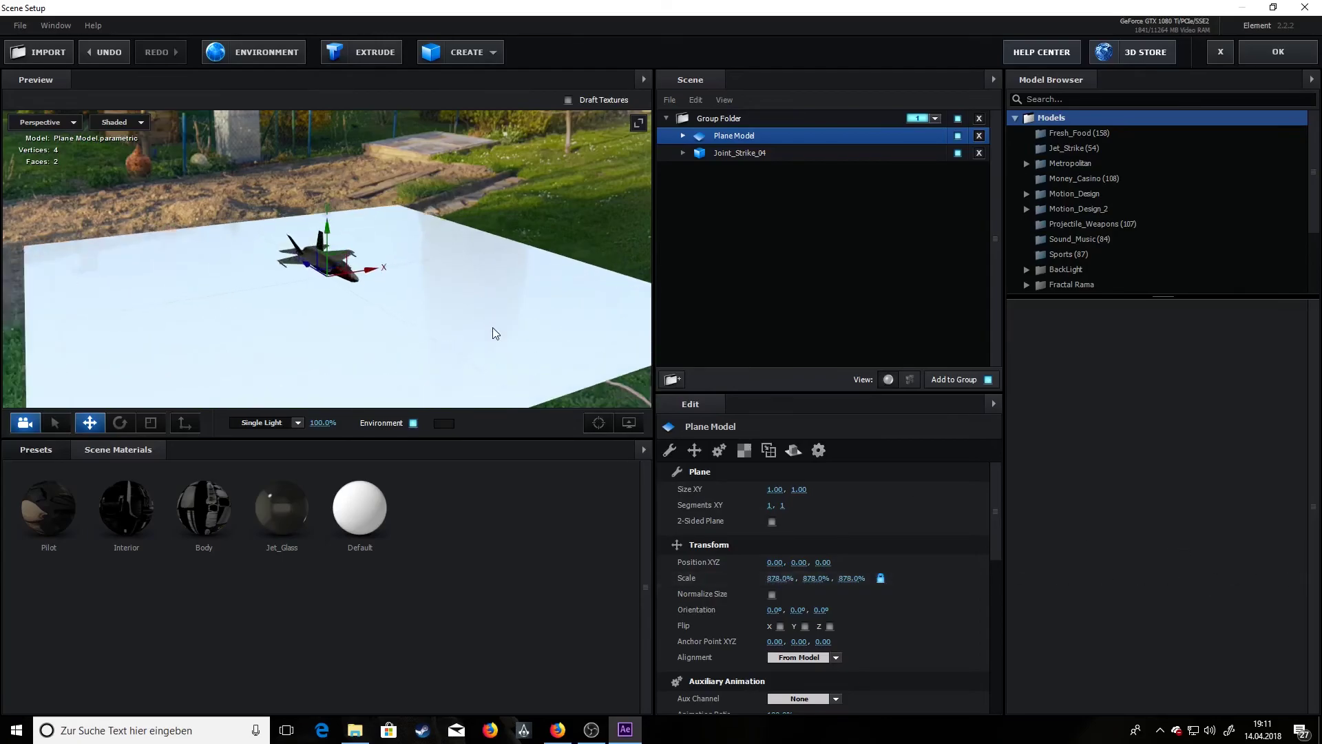
{"action": "left_click_drag", "start_coordinate": [778, 579], "coordinate": [1316, 582]}
{"action": "left_click_drag", "start_coordinate": [784, 578], "coordinate": [813, 571]}
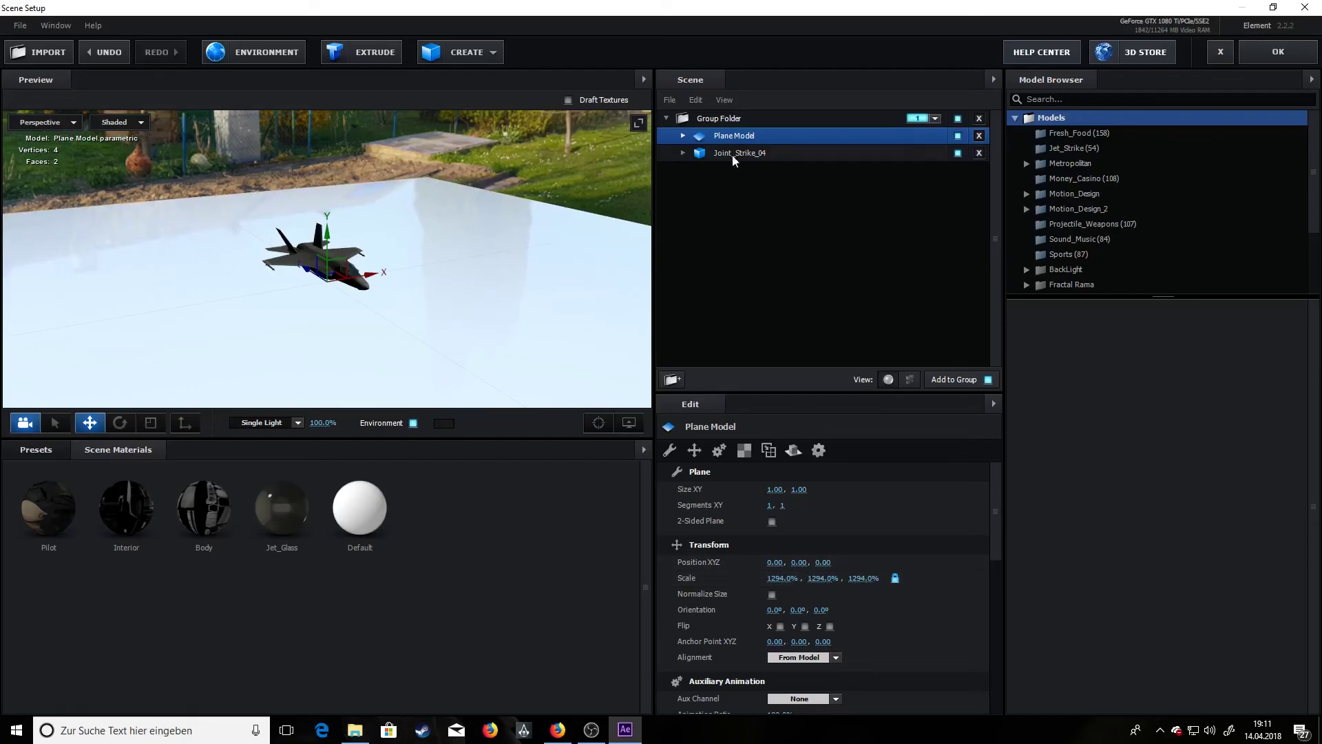
- Move Plane Model out of the jet's group folder to the top level of the scene
{"action": "left_click", "coordinate": [666, 123]}
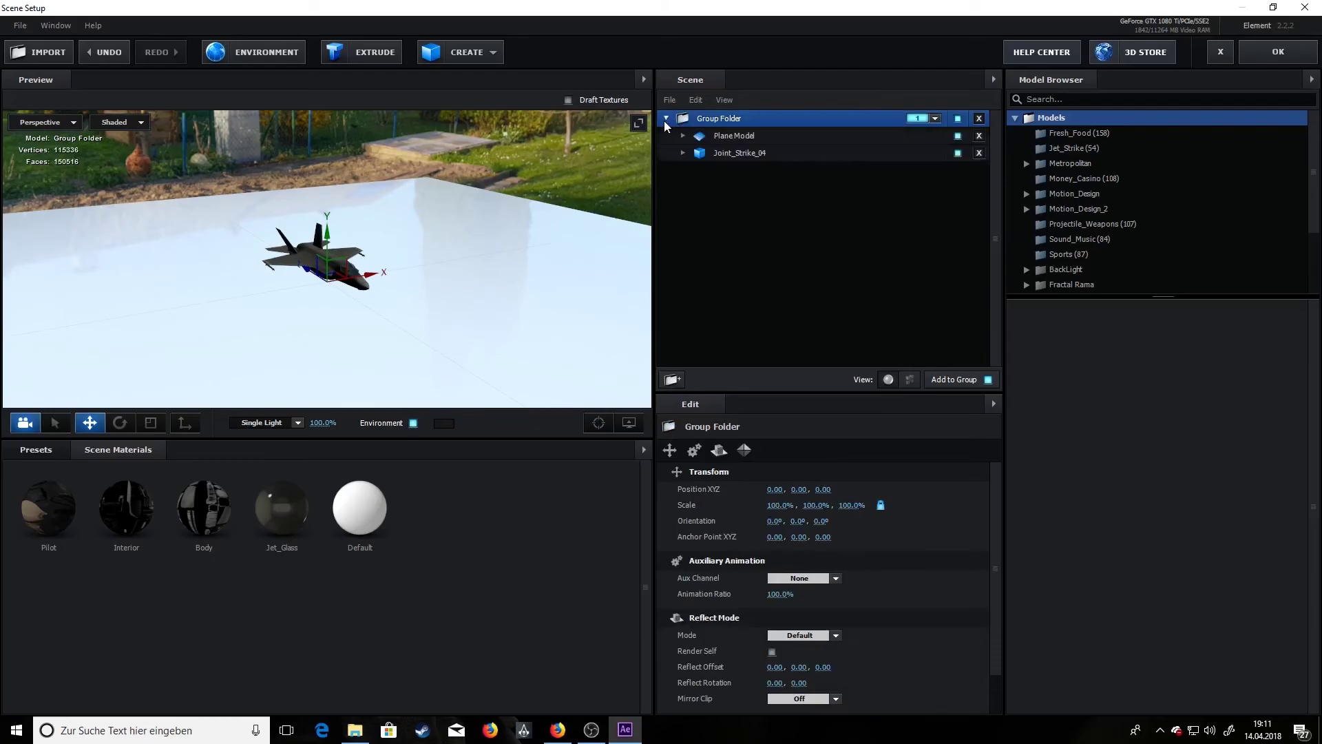
{"action": "left_click_drag", "start_coordinate": [768, 141], "coordinate": [779, 101]}
{"action": "left_click", "coordinate": [665, 138]}
{"action": "left_click", "coordinate": [808, 138]}
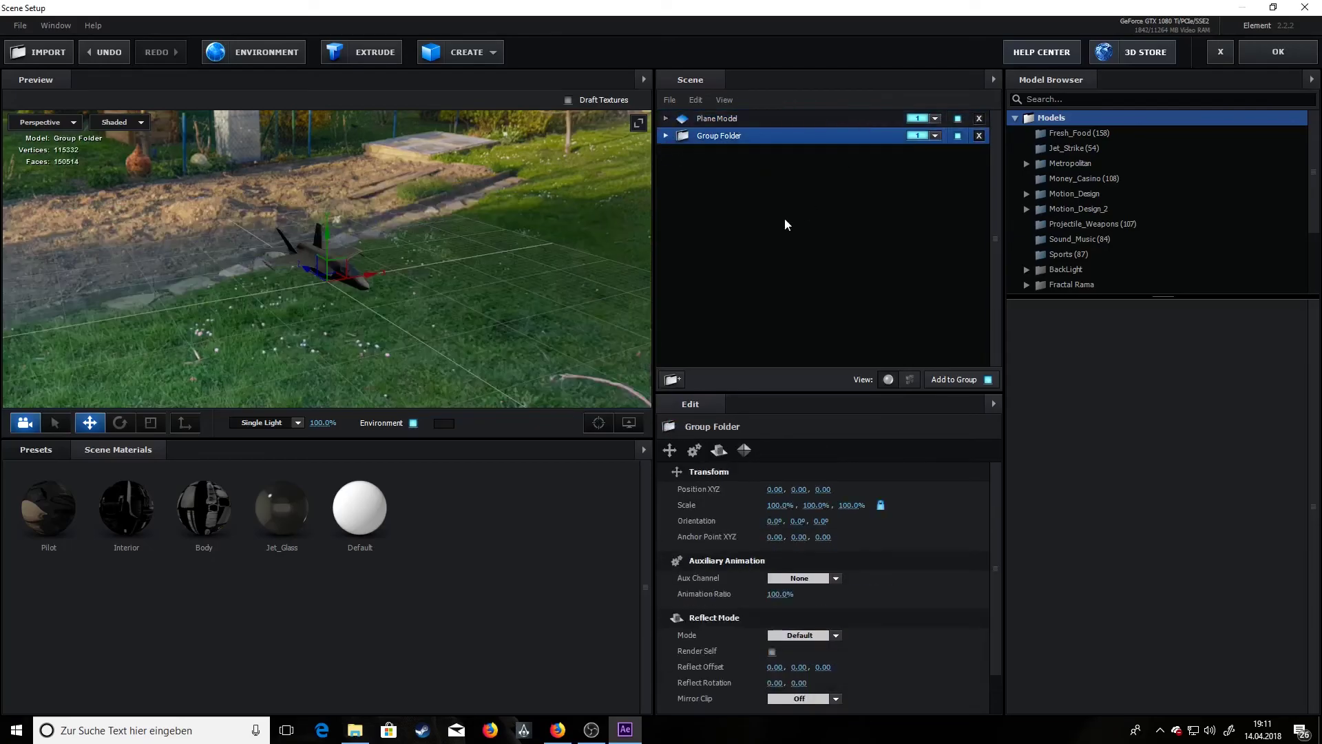
- Add a new top-level group folder containing Plane Model and assign the folder to group 2
{"action": "left_click", "coordinate": [672, 379]}
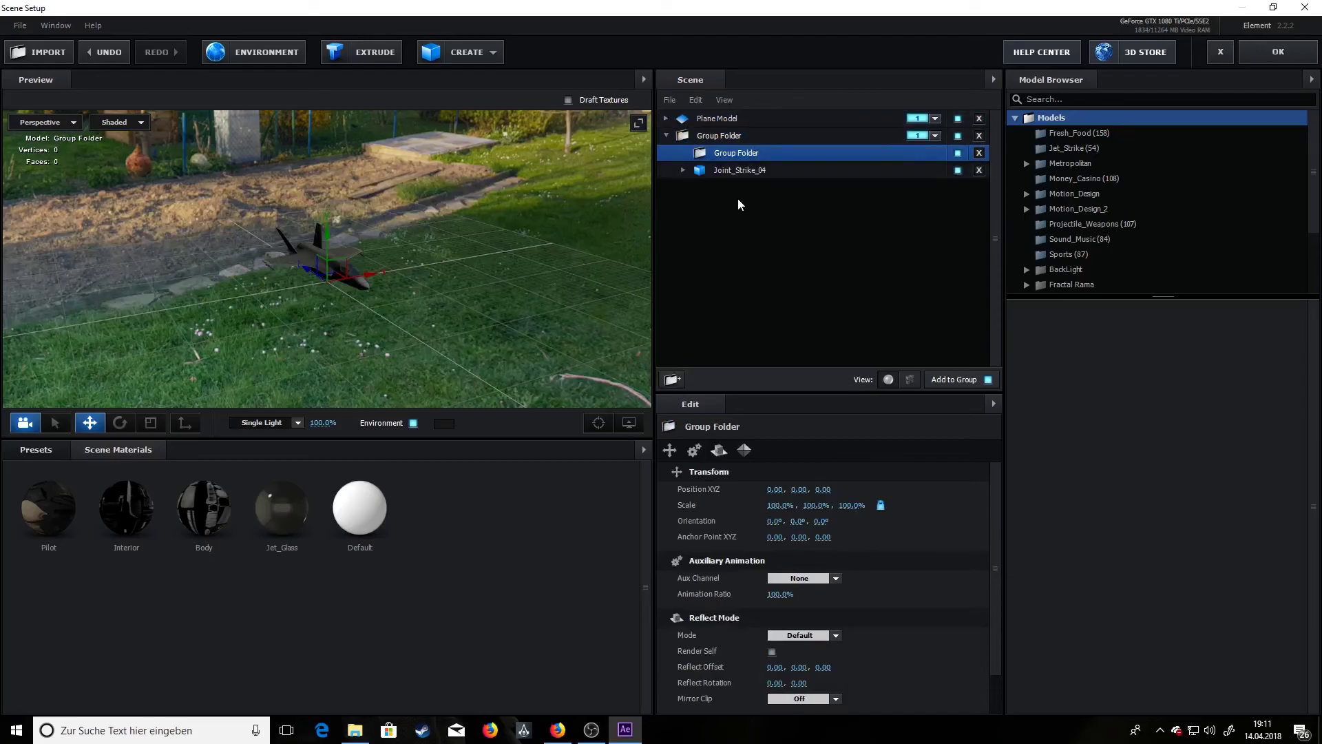
{"action": "left_click_drag", "start_coordinate": [744, 158], "coordinate": [744, 121]}
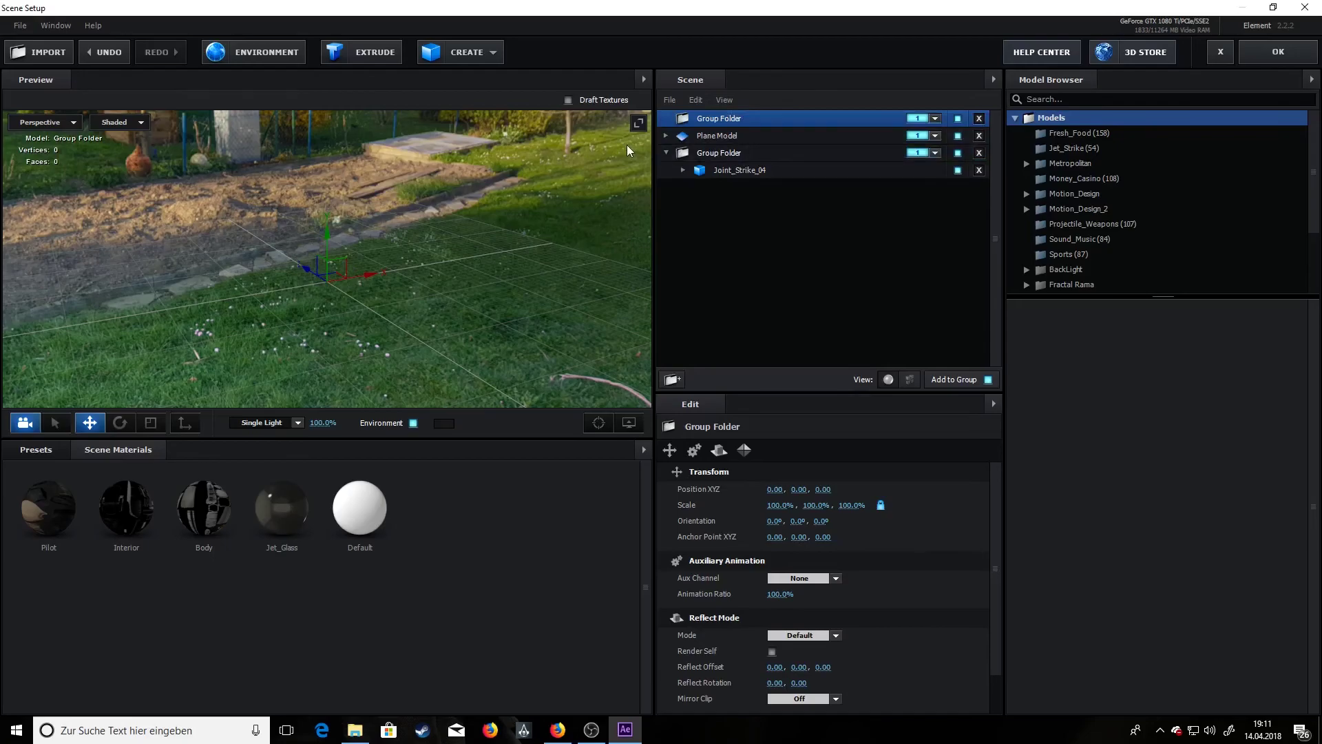
{"action": "left_click", "coordinate": [671, 155]}
{"action": "left_click_drag", "start_coordinate": [720, 138], "coordinate": [724, 123]}
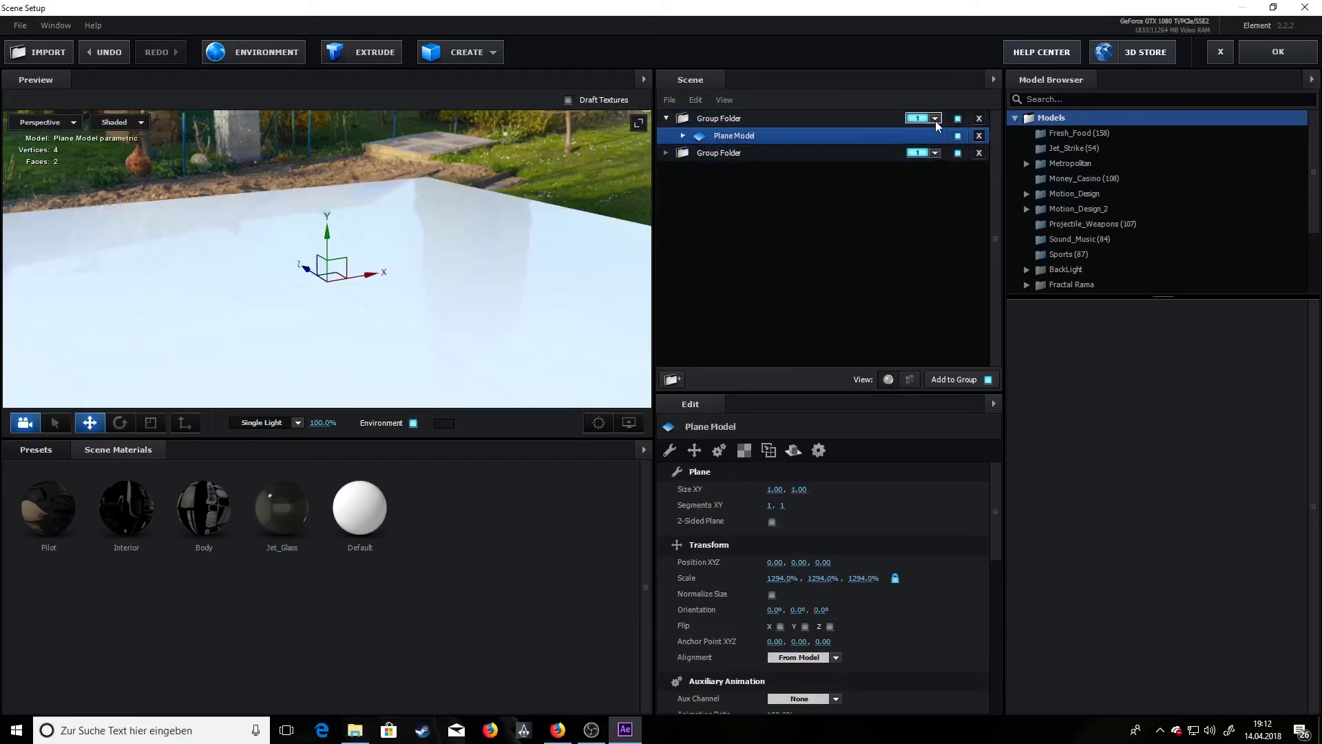
{"action": "left_click", "coordinate": [935, 119]}
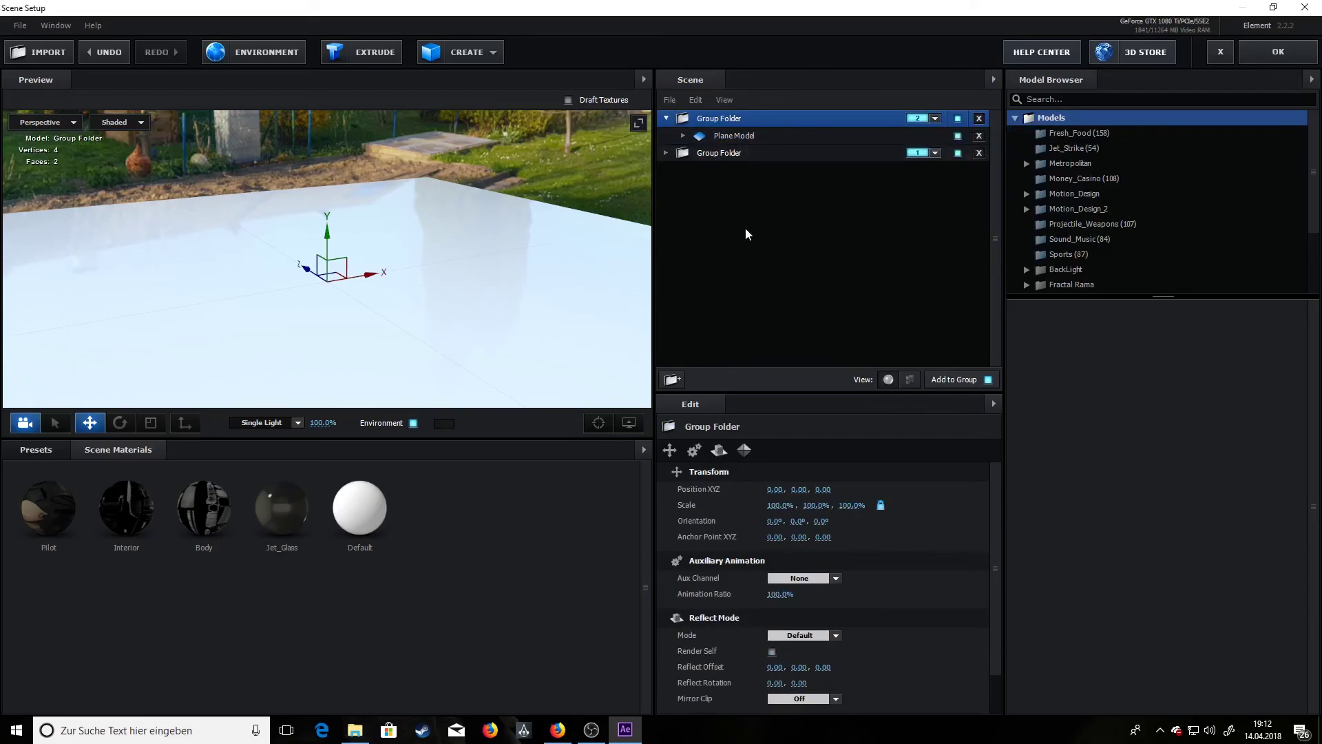
- Add the grass_patch model from the Starter_Pack_Physical library to the group folder containing Plane Model
{"action": "left_click_drag", "start_coordinate": [555, 248], "coordinate": [484, 248]}
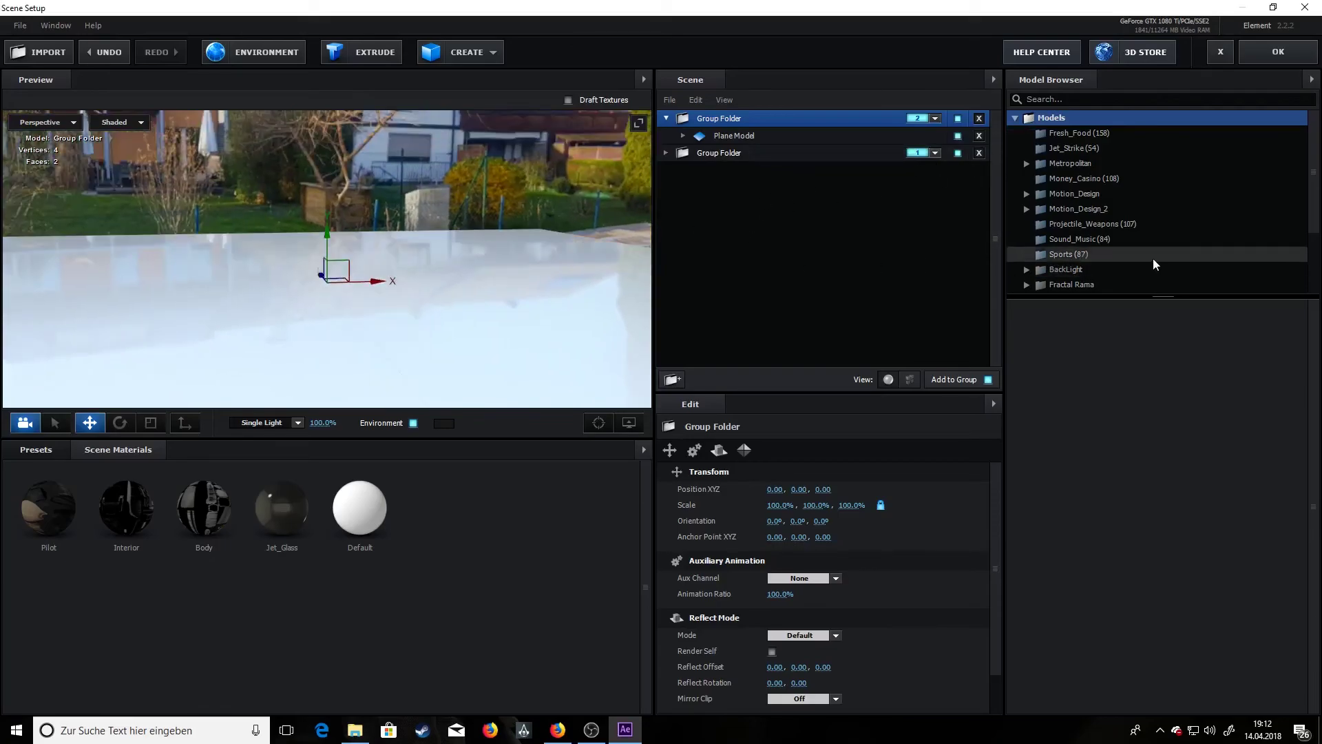
{"action": "scroll", "coordinate": [1125, 259], "scroll_direction": "down", "scroll_amount": 3}
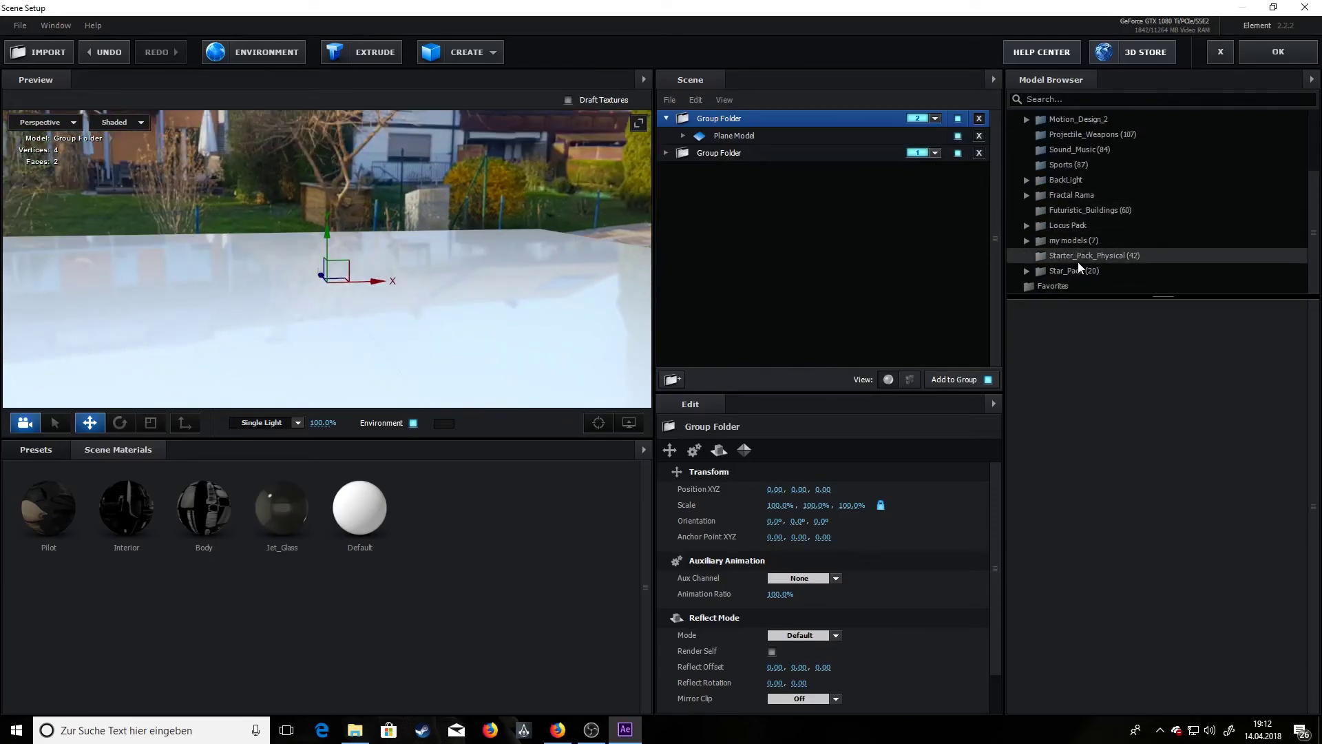
{"action": "left_click", "coordinate": [1102, 255]}
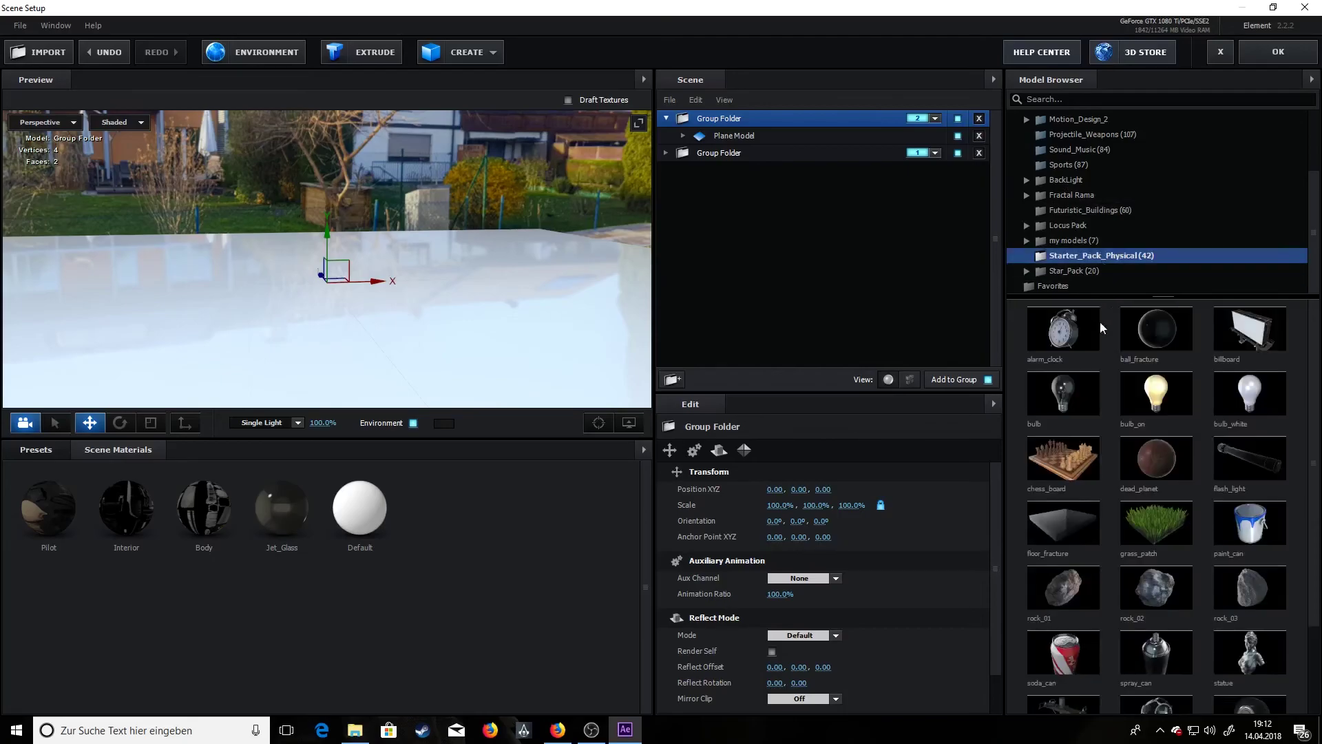
{"action": "scroll", "coordinate": [1146, 480], "scroll_direction": "down", "scroll_amount": 1}
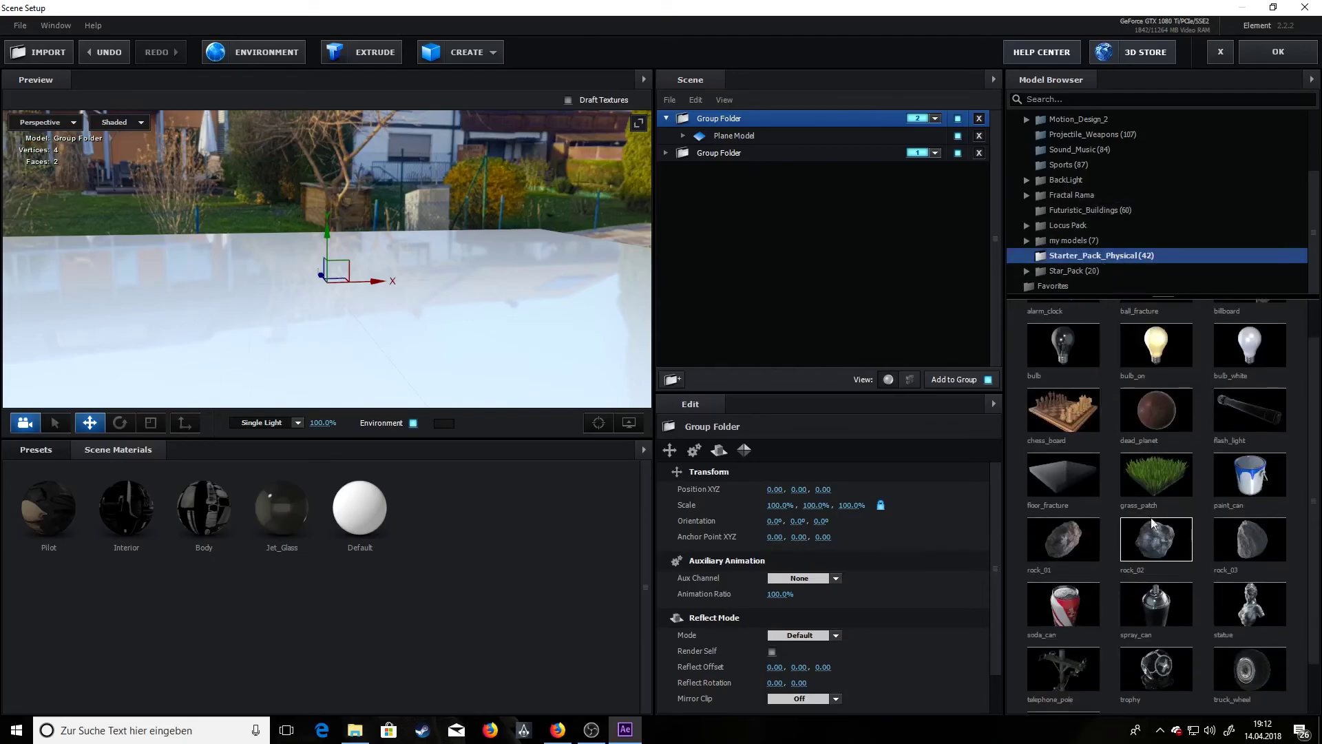
{"action": "double_click", "coordinate": [1145, 481]}
{"action": "left_click_drag", "start_coordinate": [505, 304], "coordinate": [457, 306]}
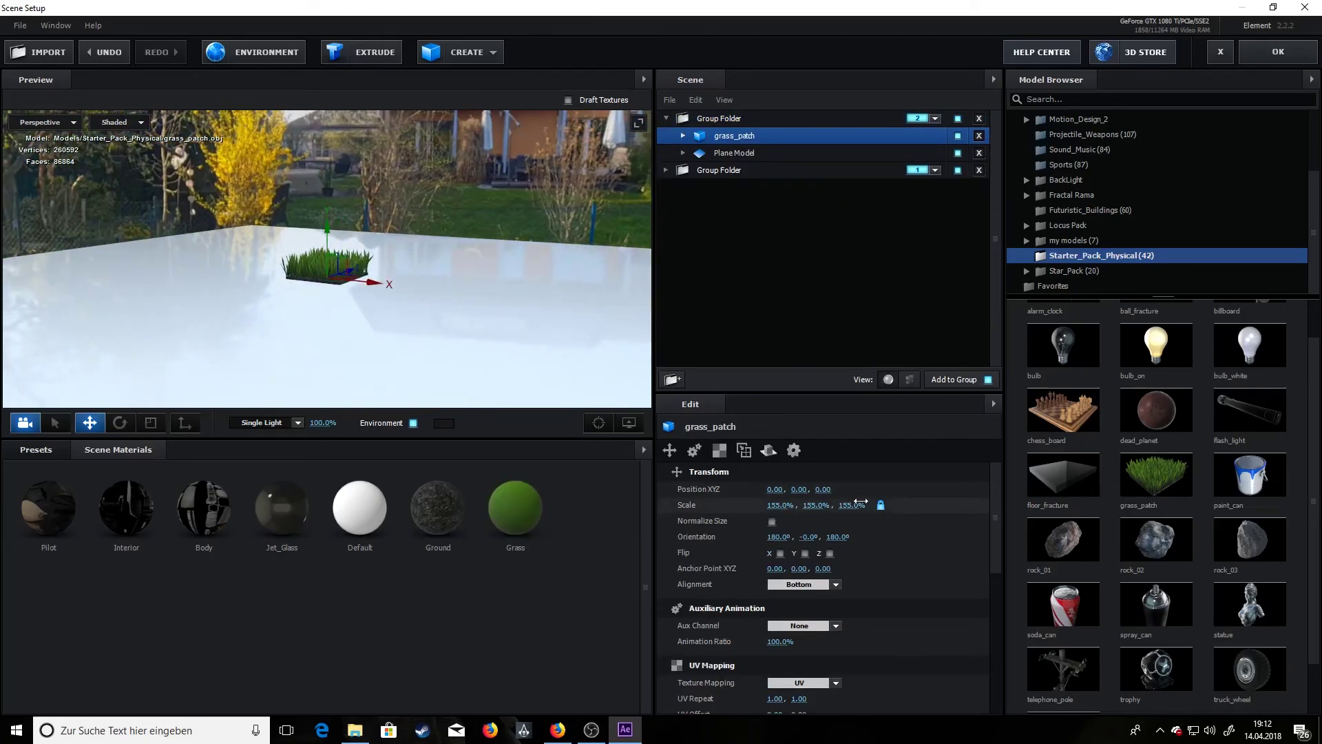
- Scale grass_patch non-uniformly to about 135% in X, 54.5% in Y and 148.5% in Z
{"action": "left_click_drag", "start_coordinate": [817, 506], "coordinate": [786, 507]}
{"action": "scroll", "coordinate": [450, 301], "scroll_direction": "up", "scroll_amount": 4}
{"action": "left_click_drag", "start_coordinate": [535, 289], "coordinate": [551, 343]}
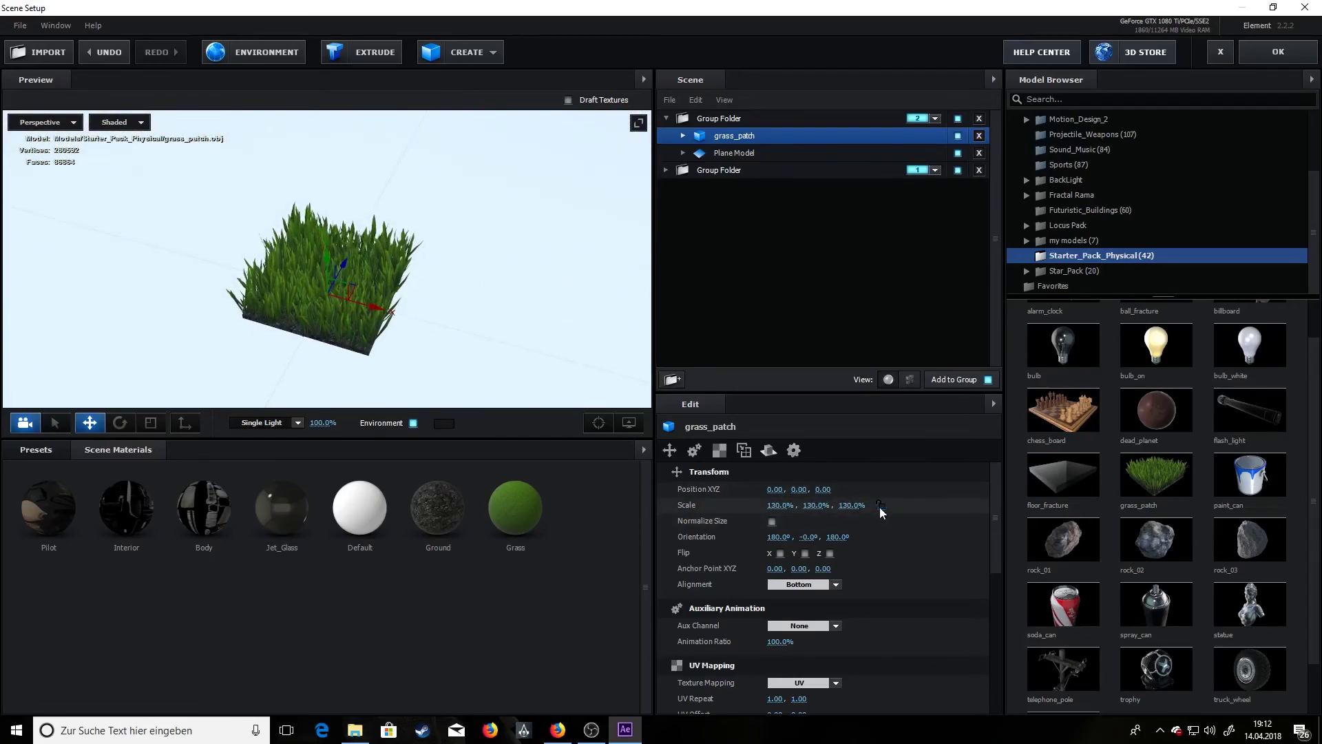
{"action": "left_click_drag", "start_coordinate": [853, 507], "coordinate": [885, 508]}
{"action": "left_click_drag", "start_coordinate": [776, 503], "coordinate": [741, 528]}
{"action": "left_click_drag", "start_coordinate": [529, 332], "coordinate": [633, 327]}
{"action": "left_click_drag", "start_coordinate": [847, 505], "coordinate": [836, 505]}
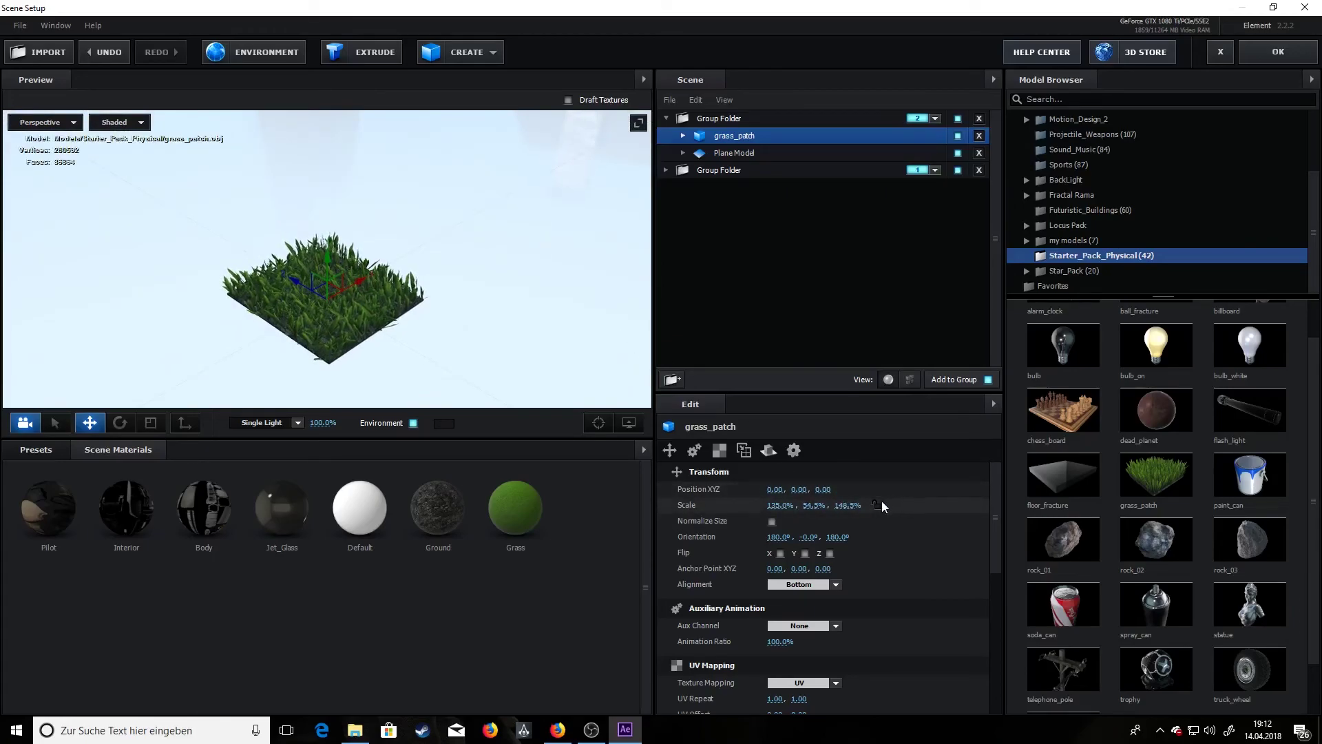
{"action": "scroll", "coordinate": [473, 277], "scroll_direction": "down", "scroll_amount": 4}
{"action": "left_click_drag", "start_coordinate": [549, 253], "coordinate": [468, 263]}
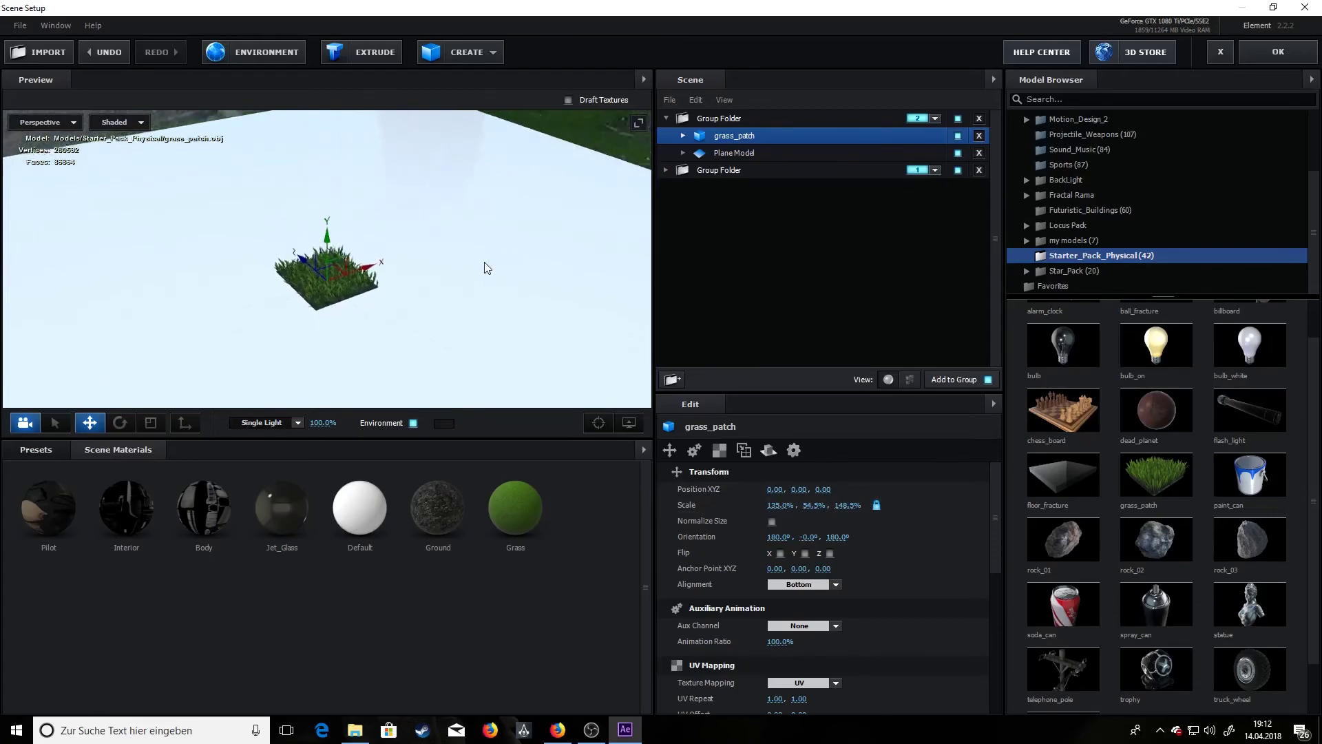
- Duplicate grass_patch three times and place two copies on either side of the original, at about X 0.83 and X -0.84
{"action": "key", "text": "ctrl+d"}
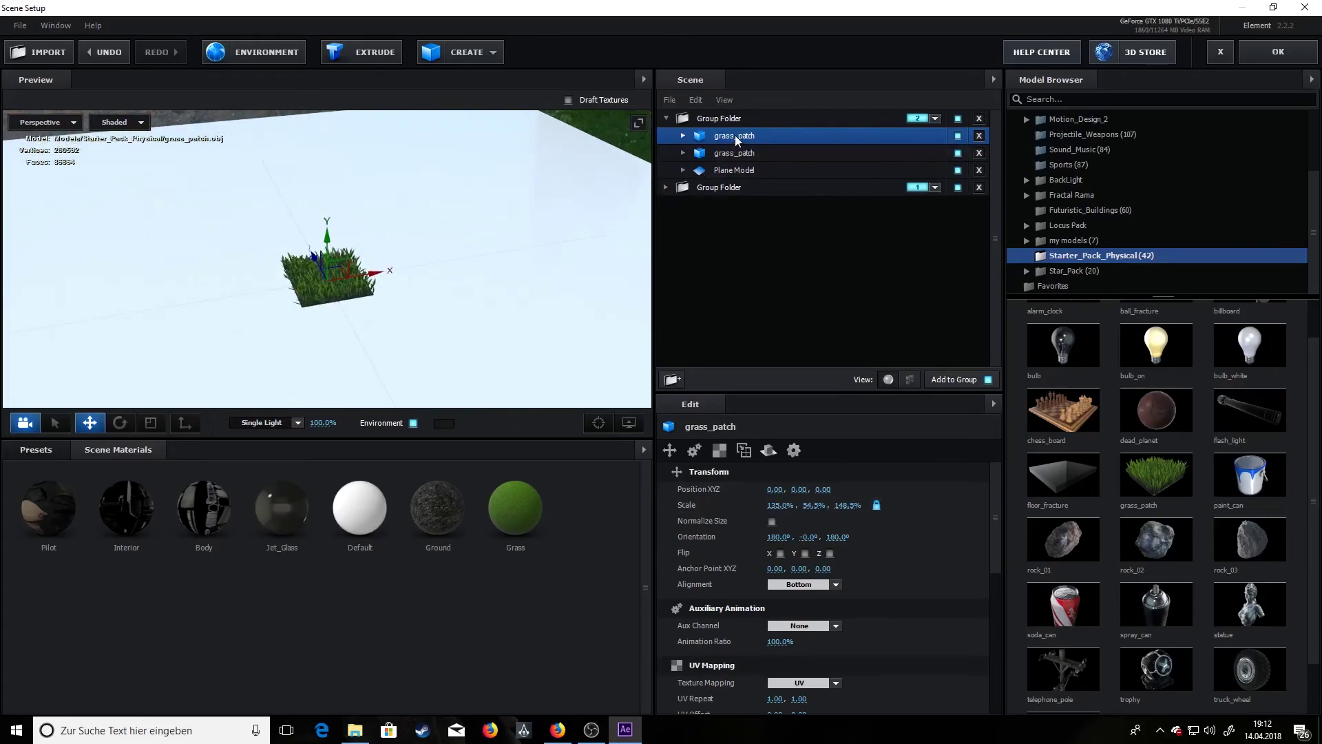
{"action": "key", "text": "ctrl+d"}
{"action": "key", "text": "ctrl+d"}
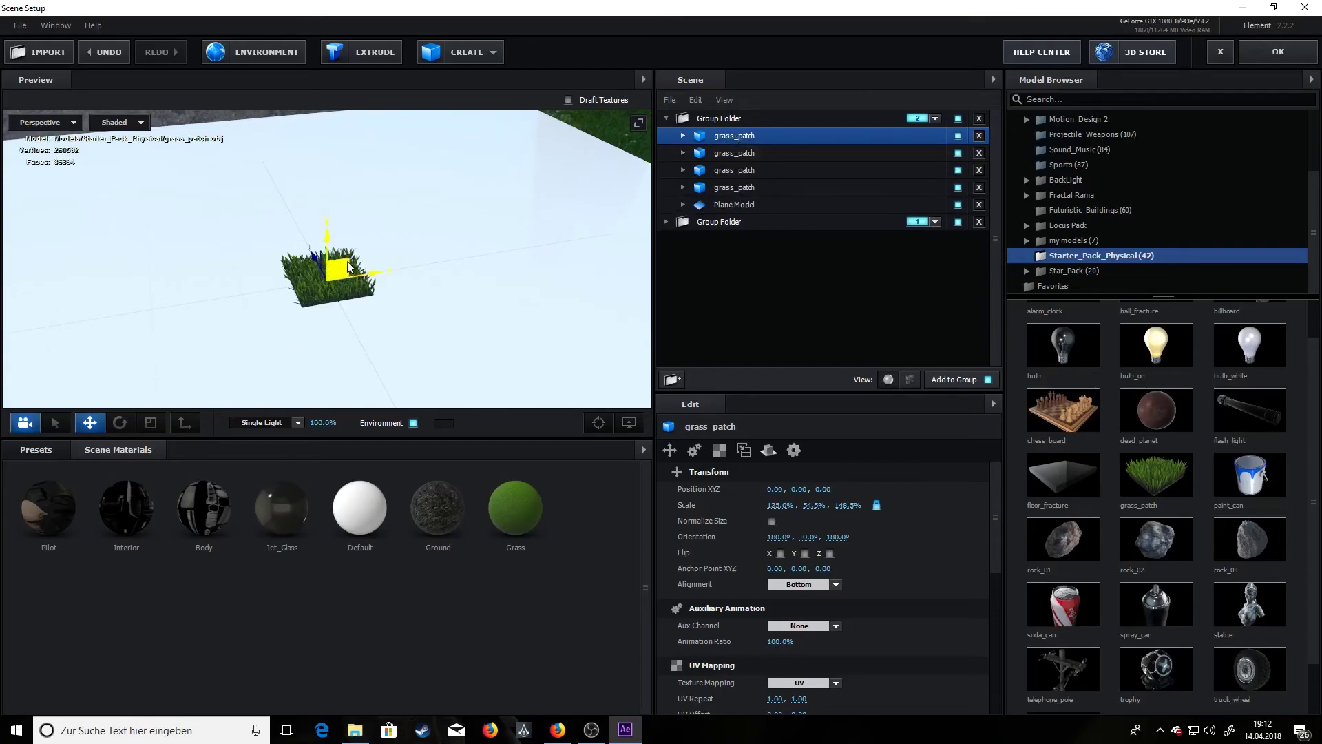
{"action": "left_click_drag", "start_coordinate": [379, 271], "coordinate": [437, 266]}
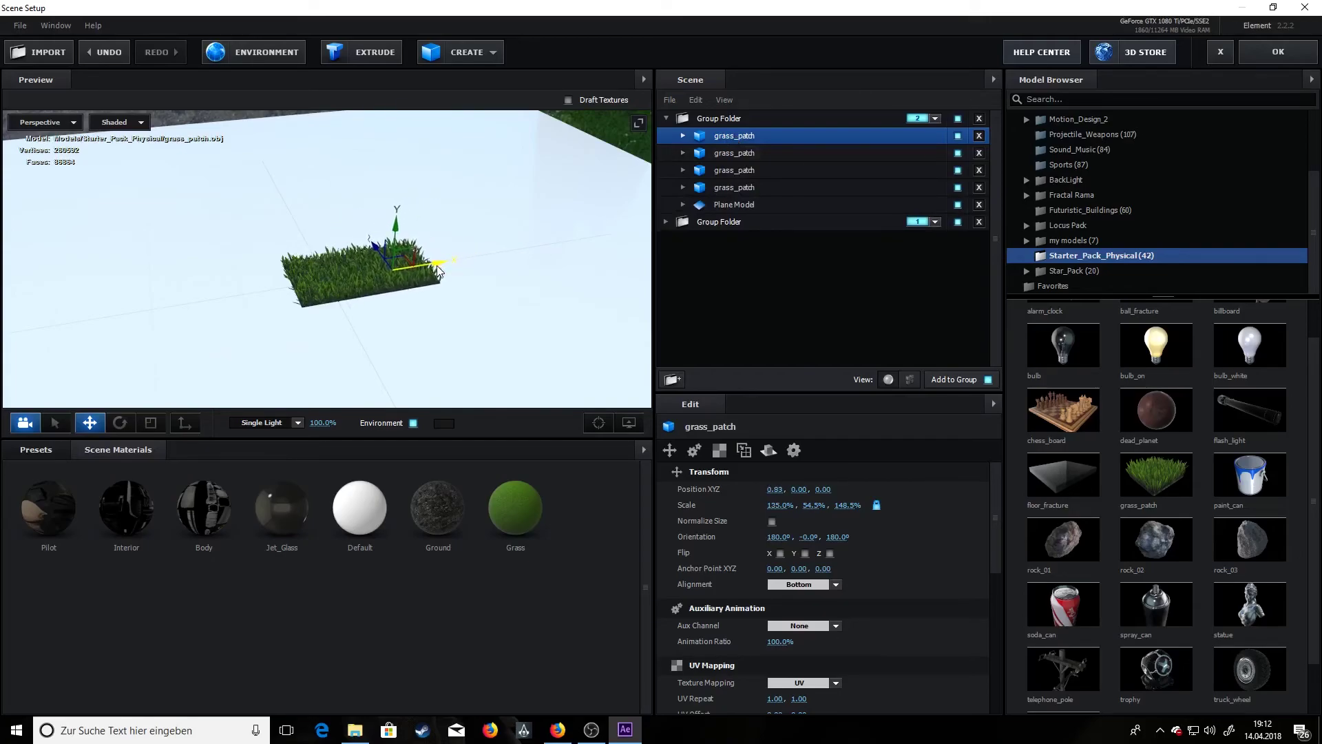
{"action": "left_click", "coordinate": [733, 153]}
{"action": "left_click_drag", "start_coordinate": [384, 274], "coordinate": [312, 285]}
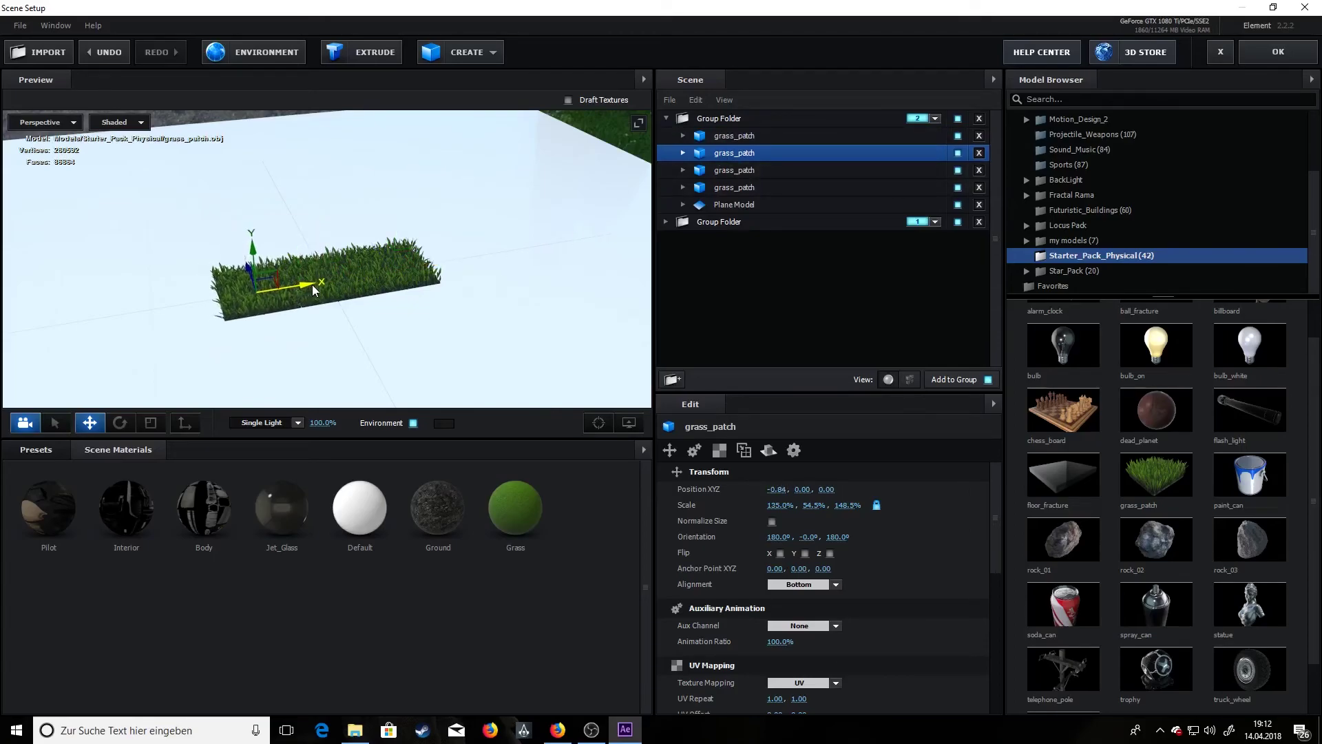
- Move the third grass_patch in the folder to about X -0.78, Z 0.83 to start a second row
{"action": "left_click", "coordinate": [730, 170]}
{"action": "left_click_drag", "start_coordinate": [331, 254], "coordinate": [319, 225]}
{"action": "left_click_drag", "start_coordinate": [563, 249], "coordinate": [311, 235]}
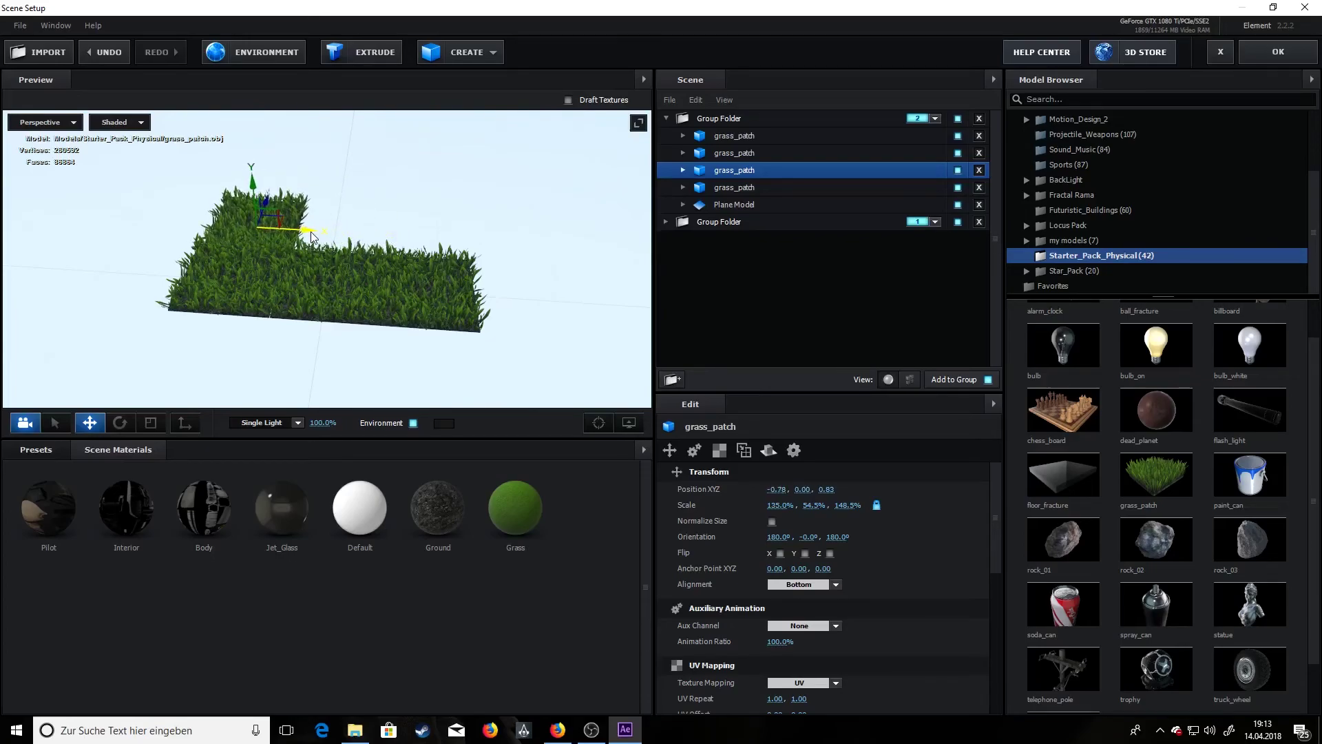
{"action": "left_click_drag", "start_coordinate": [549, 221], "coordinate": [392, 235]}
- Duplicate the second-row grass_patch and shift the copies along the row to about X 0.82, then start moving a patch along Z
{"action": "key", "text": "ctrl+d"}
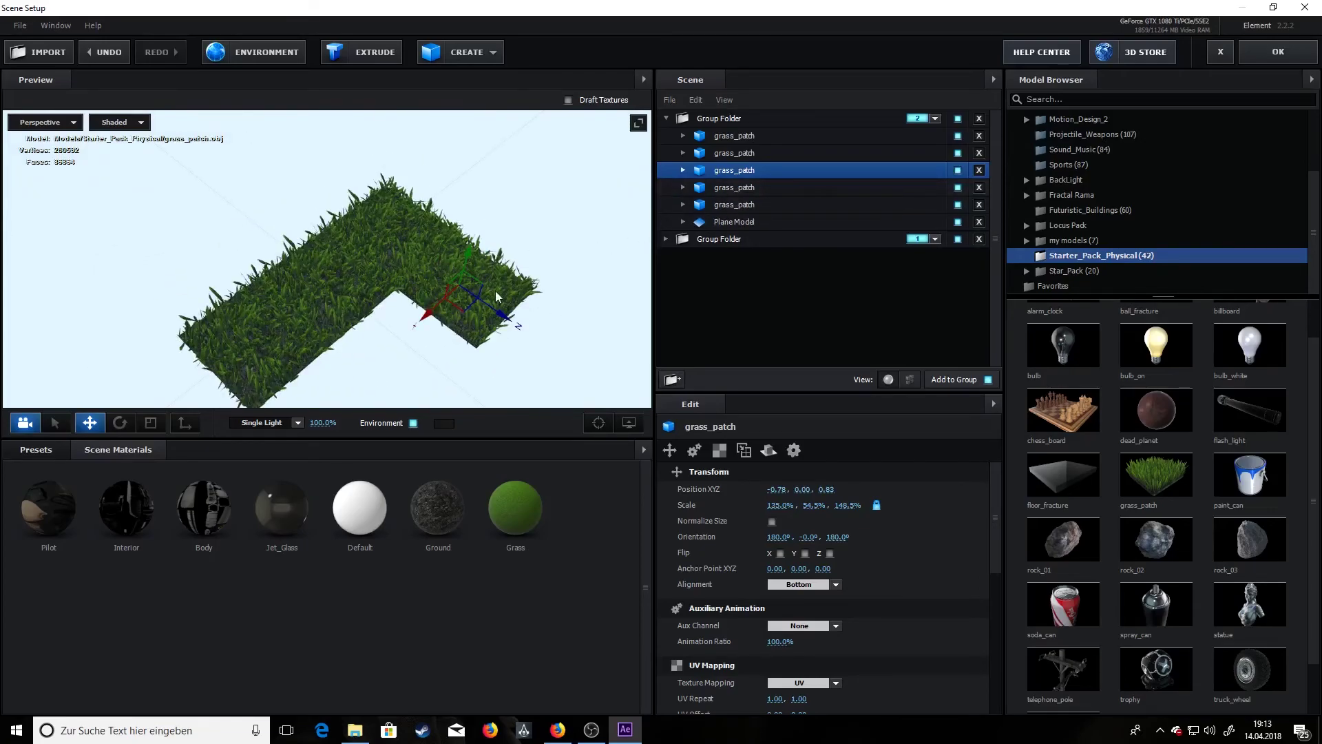
{"action": "left_click_drag", "start_coordinate": [420, 310], "coordinate": [365, 346]}
{"action": "left_click_drag", "start_coordinate": [352, 370], "coordinate": [290, 435]}
{"action": "key", "text": "ctrl+d"}
{"action": "left_click_drag", "start_coordinate": [341, 307], "coordinate": [411, 271]}
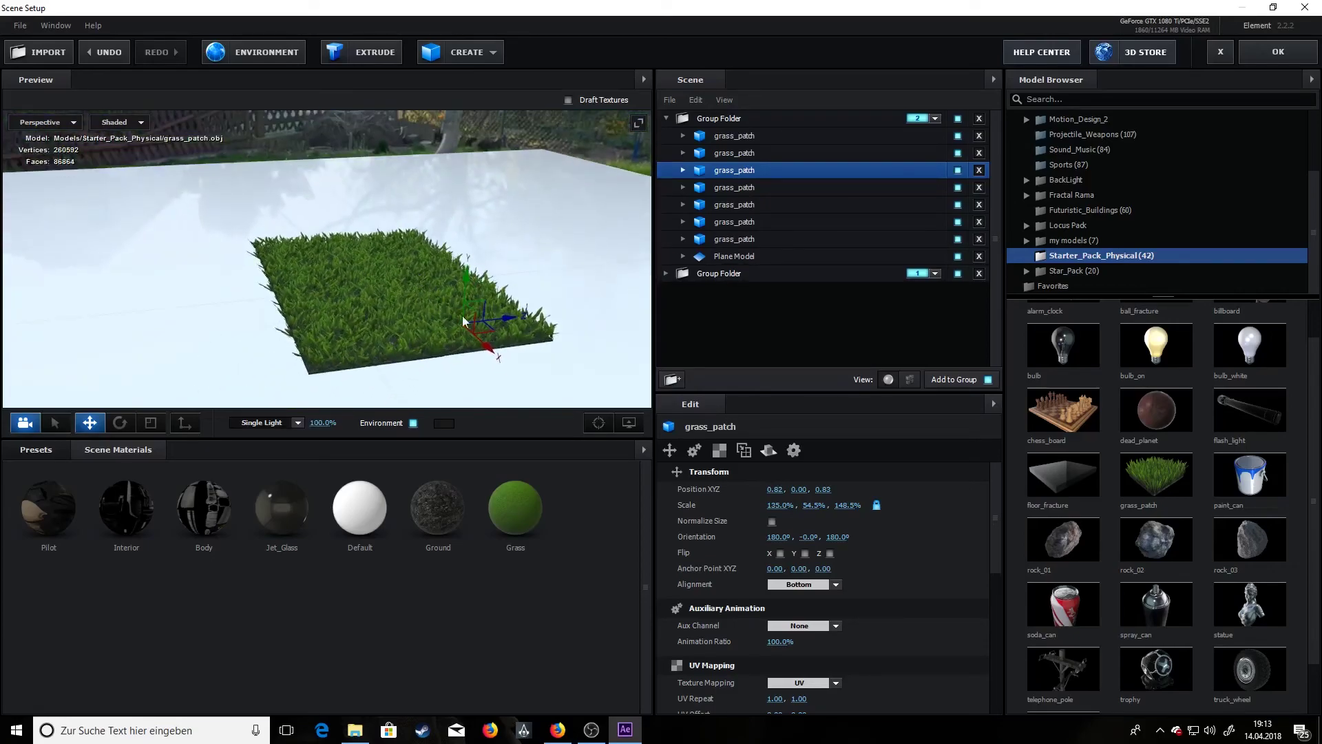
{"action": "left_click_drag", "start_coordinate": [511, 317], "coordinate": [330, 340]}
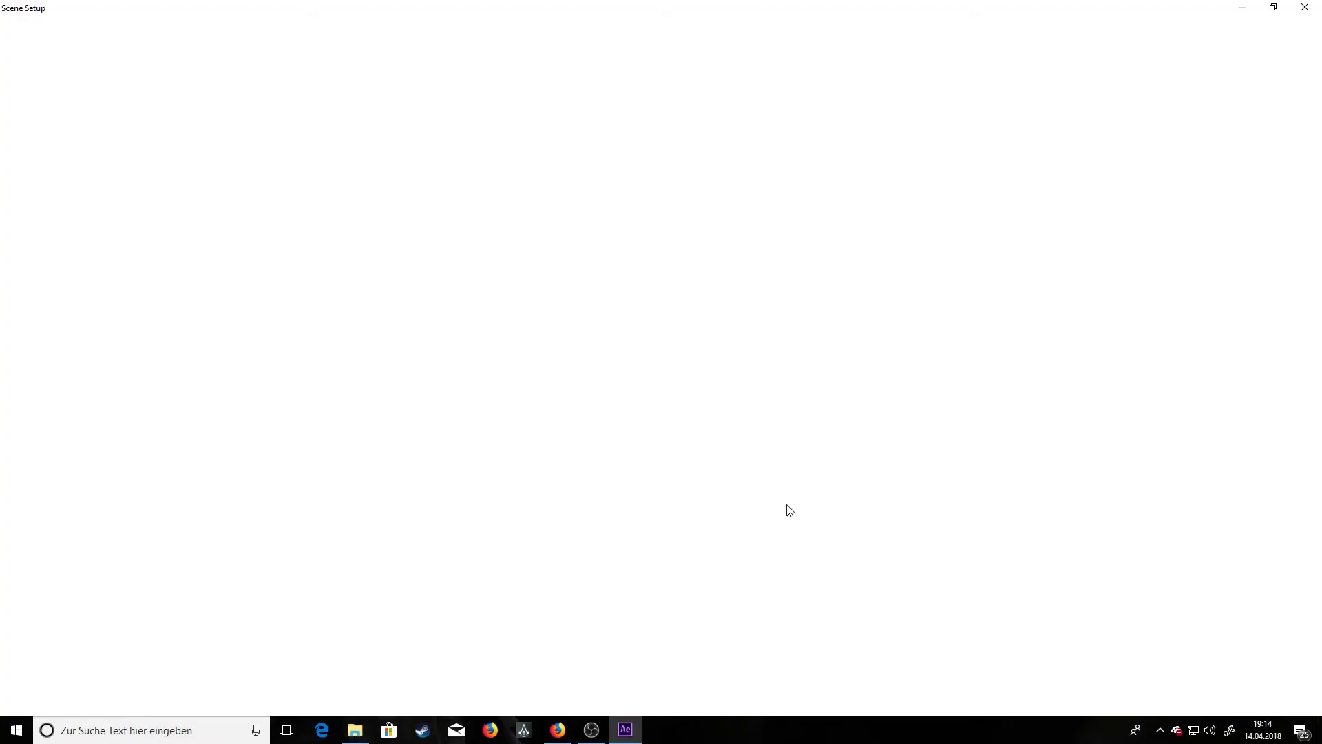
{"action": "left_click", "coordinate": [592, 731]}
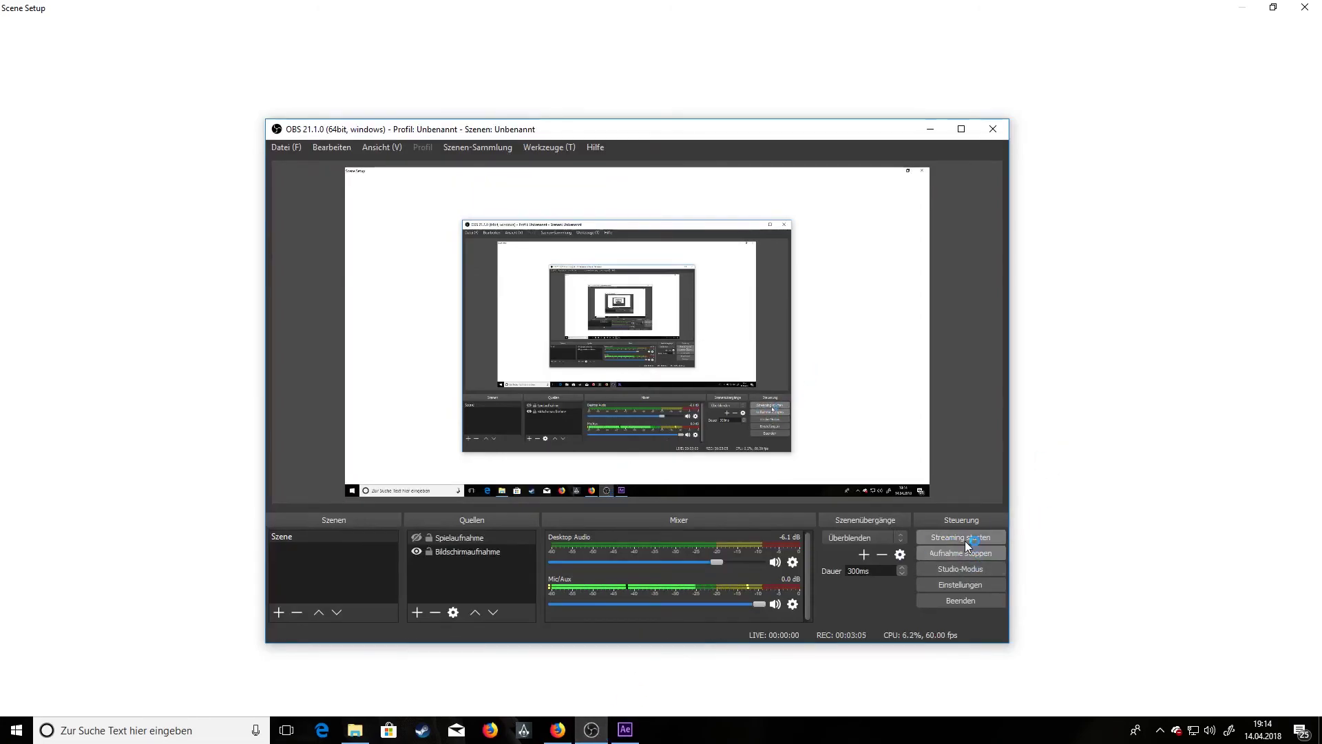
{"action": "left_click_drag", "start_coordinate": [836, 123], "coordinate": [1085, 201]}
{"action": "left_click_drag", "start_coordinate": [780, 194], "coordinate": [506, 106]}
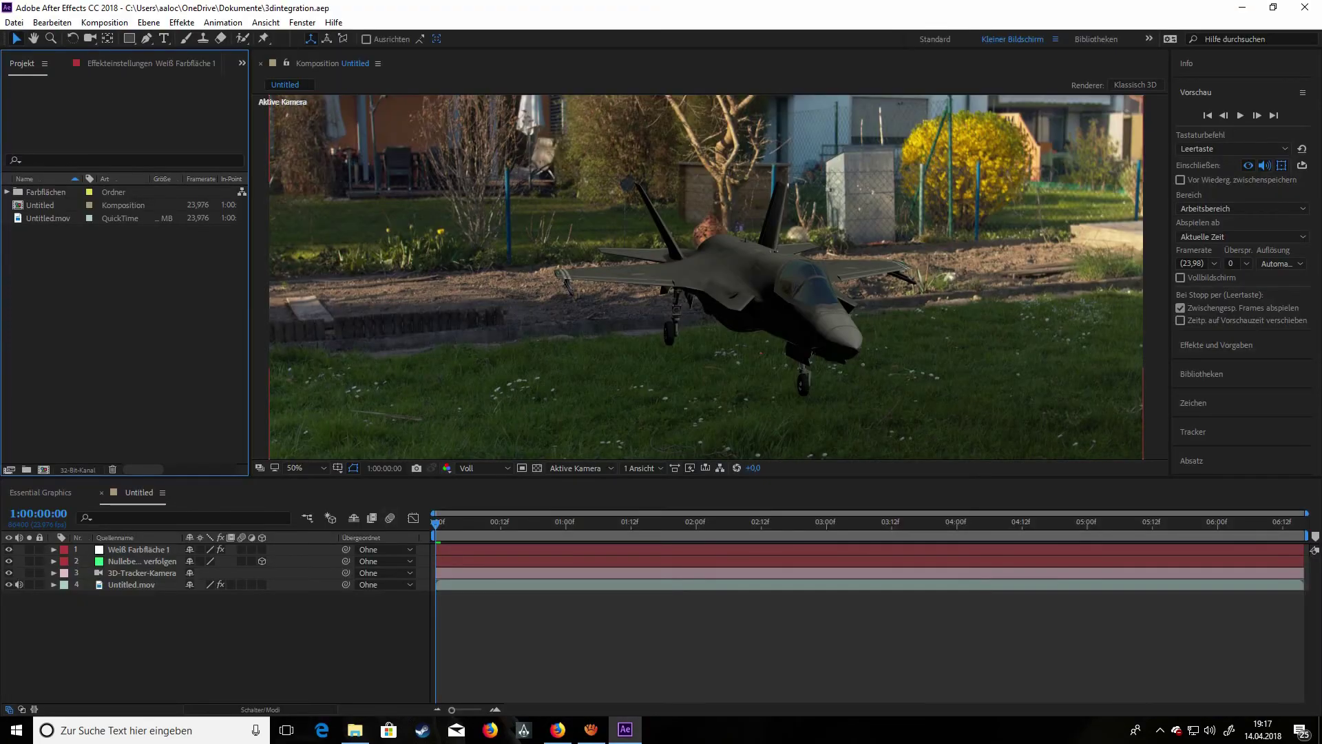
{"action": "left_click", "coordinate": [590, 729]}
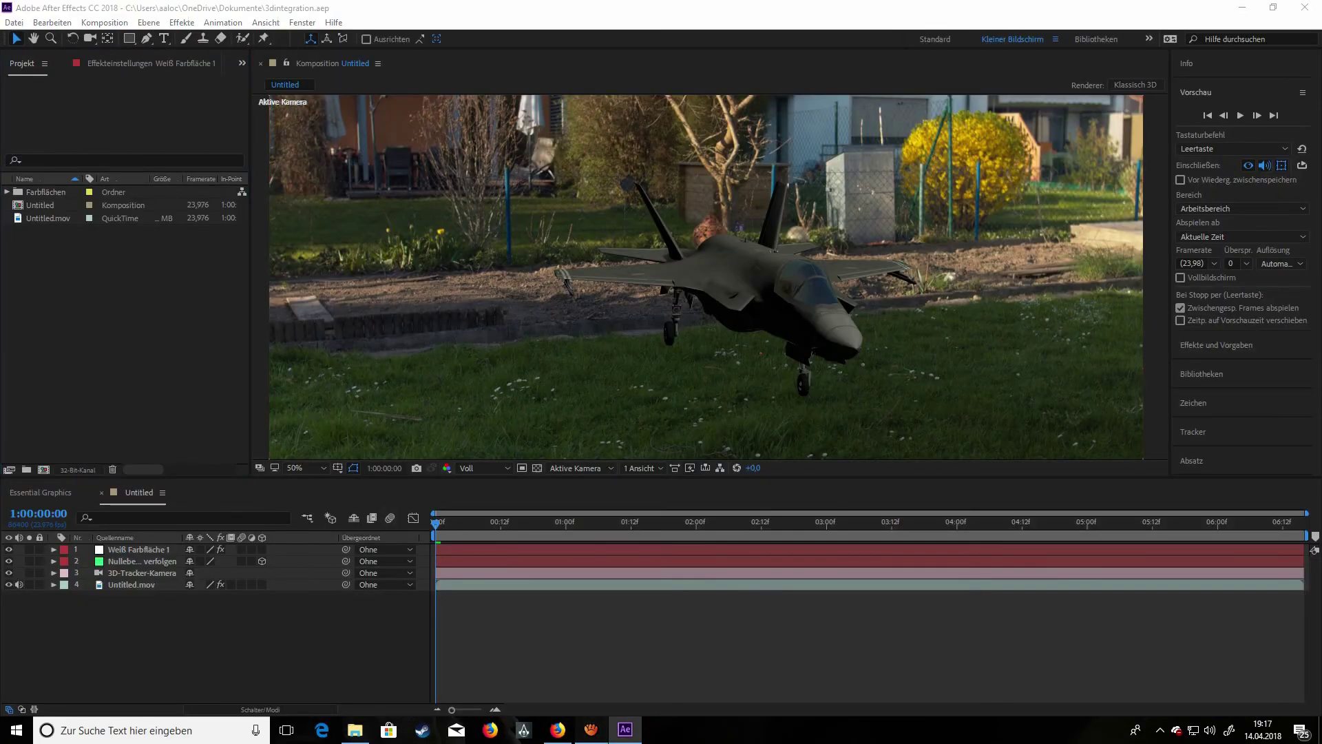
{"action": "left_click", "coordinate": [590, 730]}
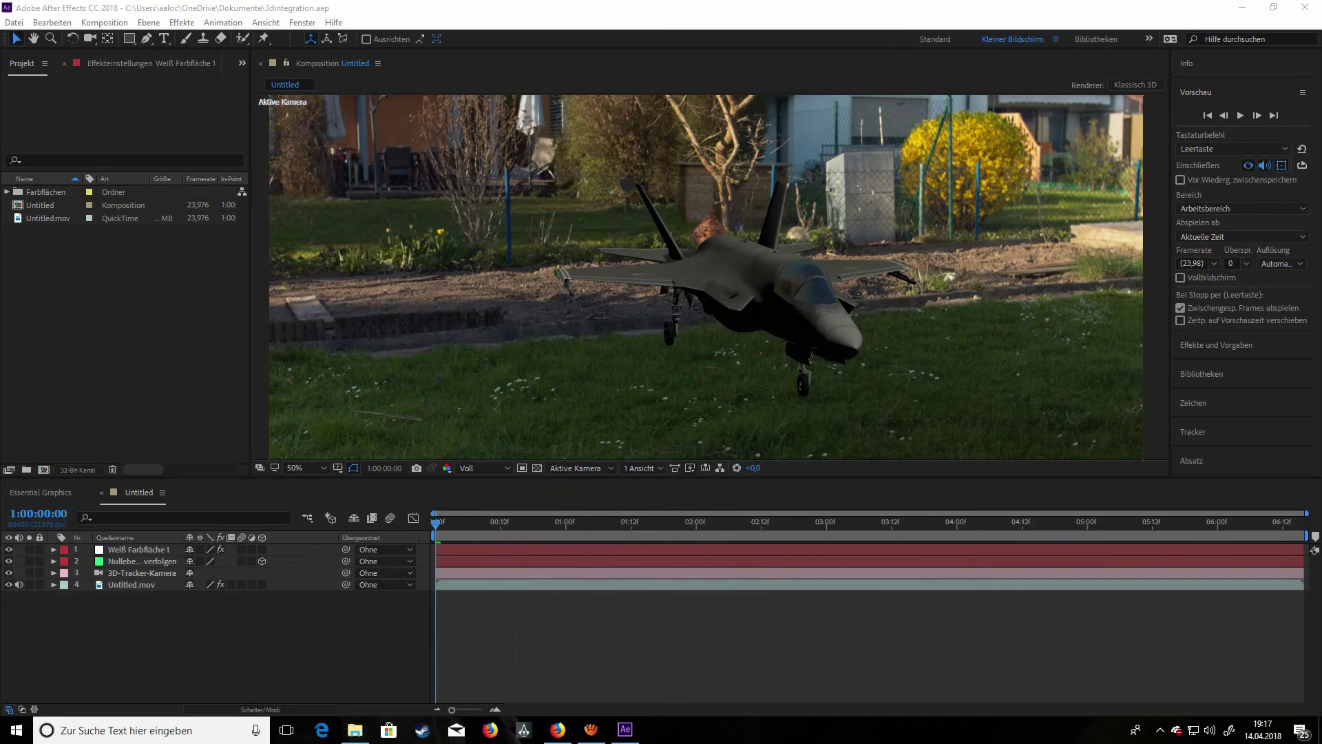
- Open Scene Setup for Weiß Farbfläche 1 and add a new top-level group folder above the jet's folder
{"action": "left_click", "coordinate": [151, 63]}
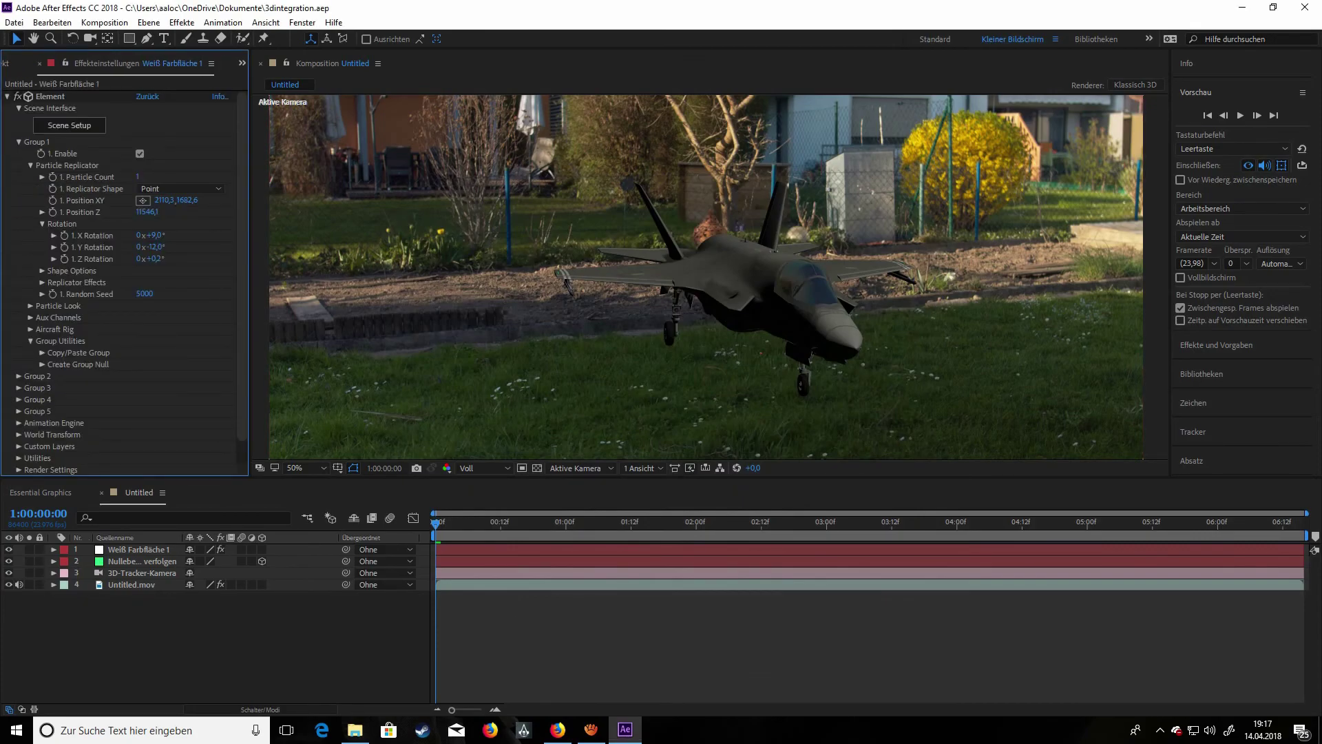
{"action": "left_click", "coordinate": [50, 97]}
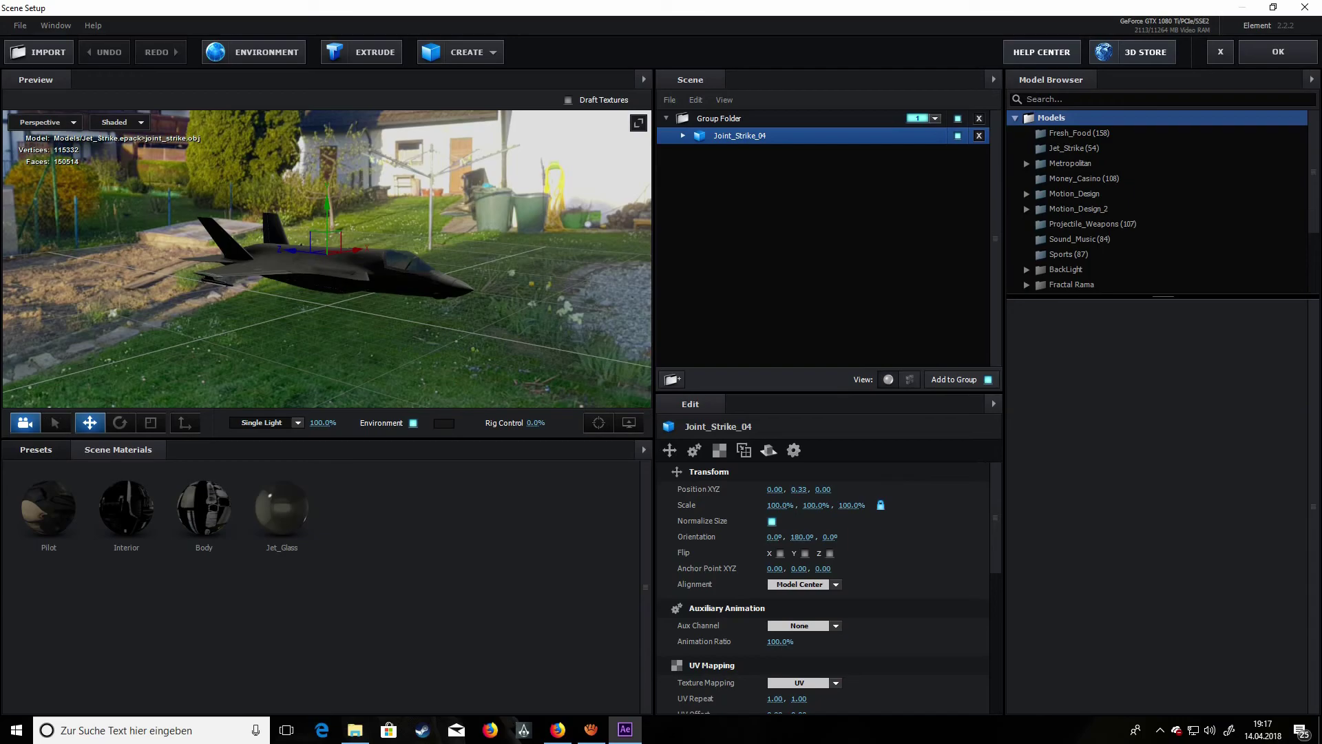
{"action": "left_click", "coordinate": [666, 118]}
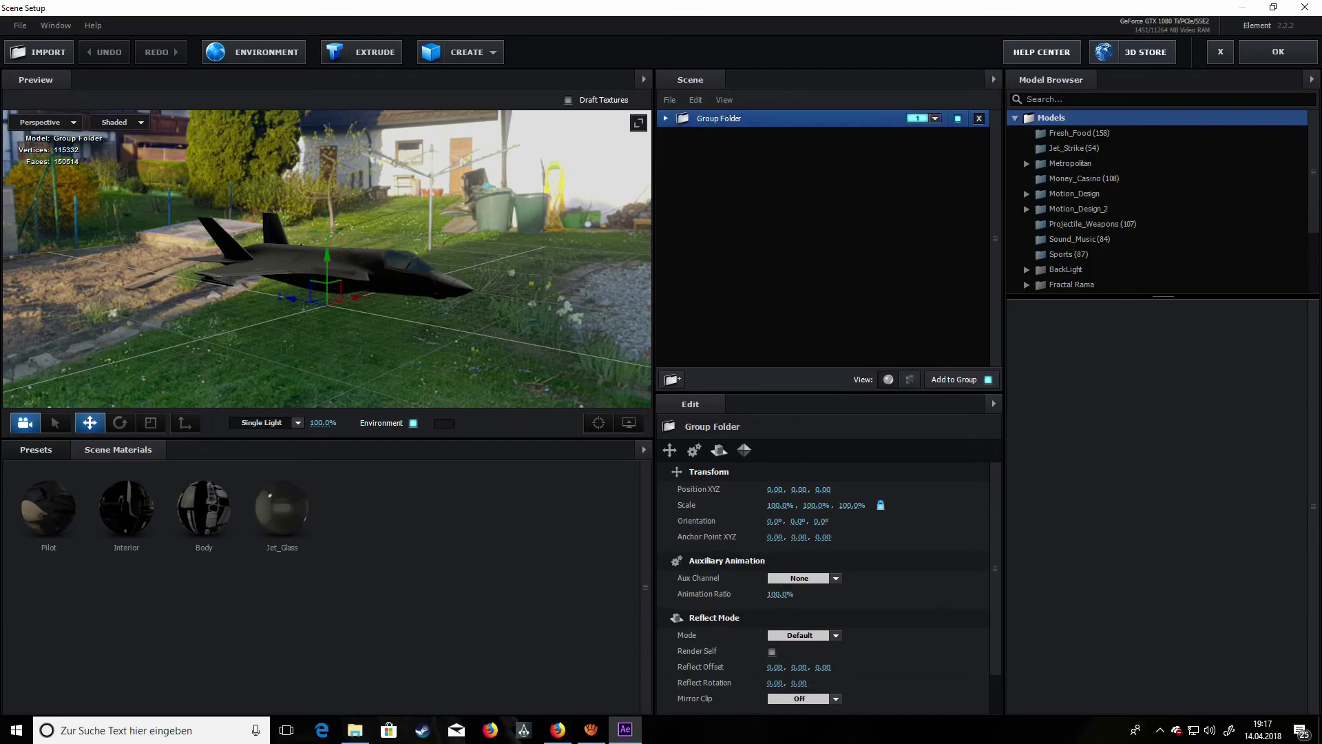
{"action": "left_click", "coordinate": [672, 379]}
{"action": "left_click_drag", "start_coordinate": [794, 135], "coordinate": [791, 96]}
{"action": "left_click", "coordinate": [666, 135]}
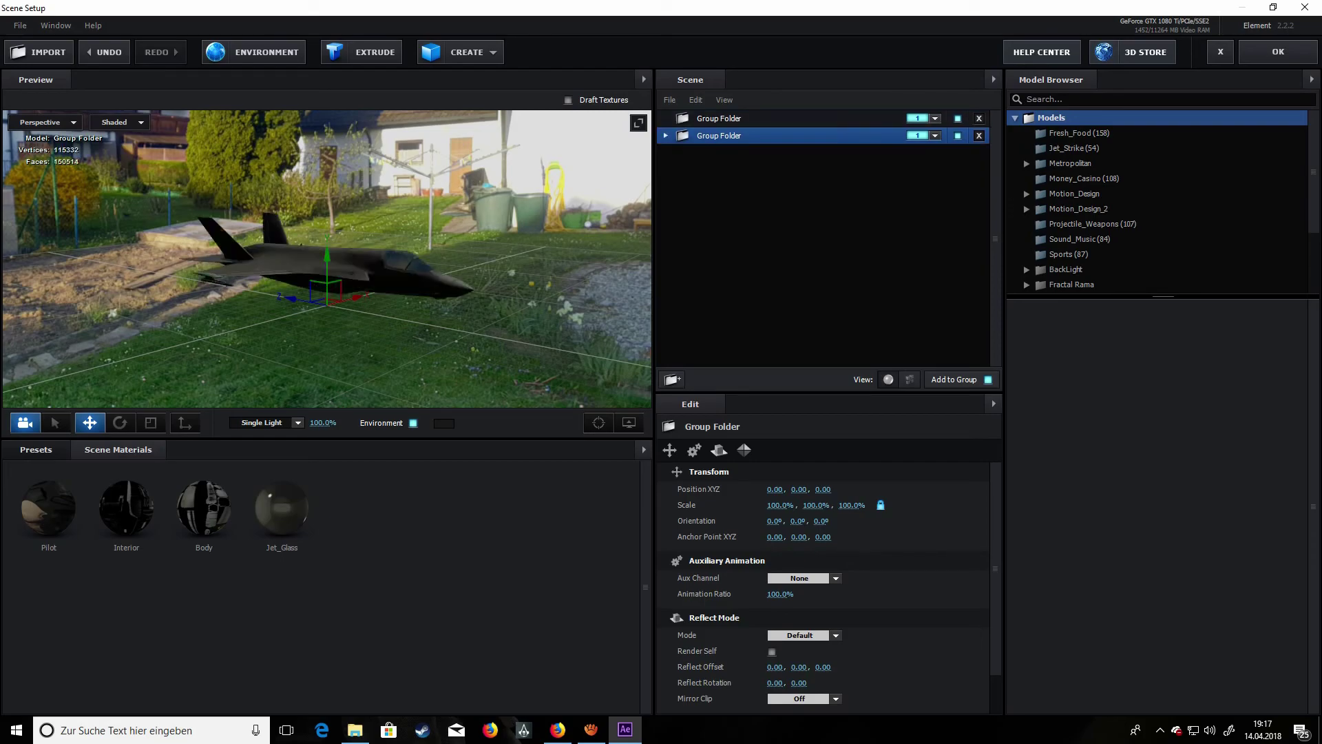
- Create a plane model inside the new group folder and scale it uniformly to about 837%
{"action": "left_click", "coordinate": [460, 51]}
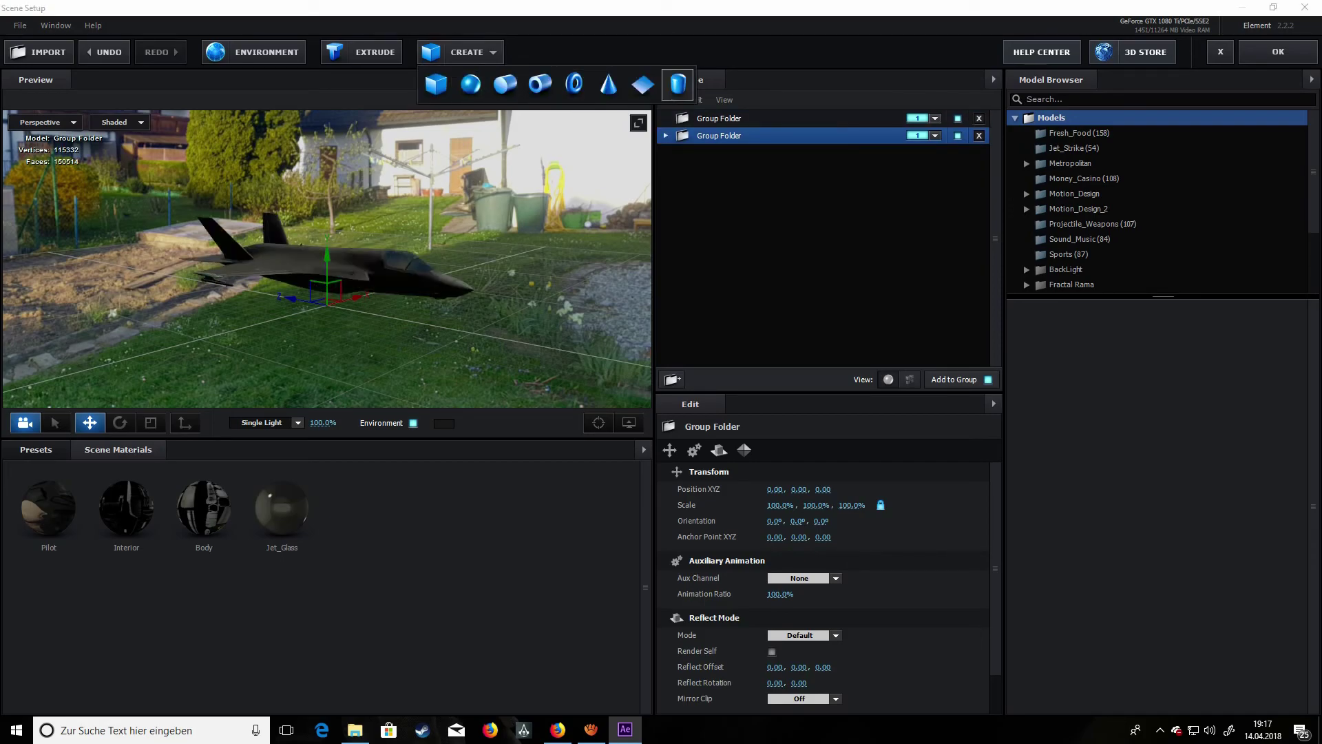
{"action": "left_click", "coordinate": [676, 84]}
{"action": "left_click_drag", "start_coordinate": [757, 153], "coordinate": [761, 120]}
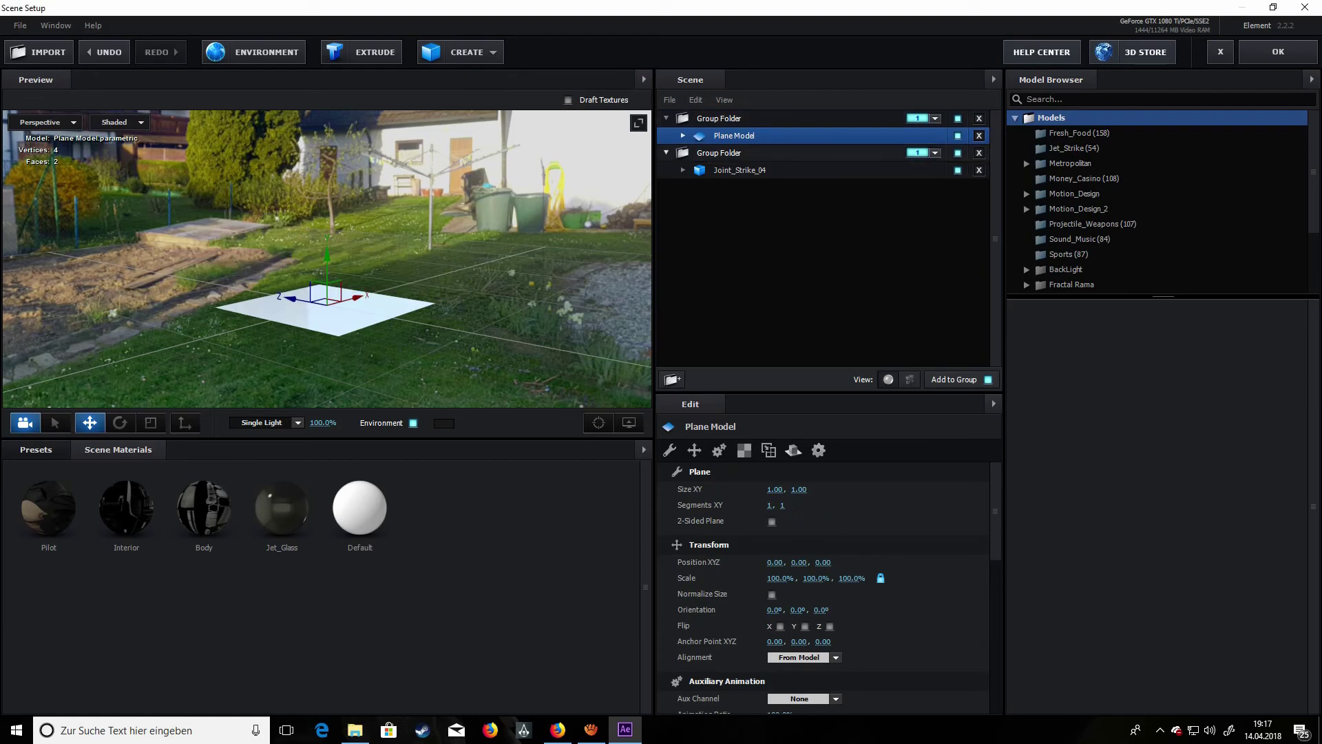
{"action": "left_click", "coordinate": [666, 152]}
{"action": "left_click", "coordinate": [734, 136]}
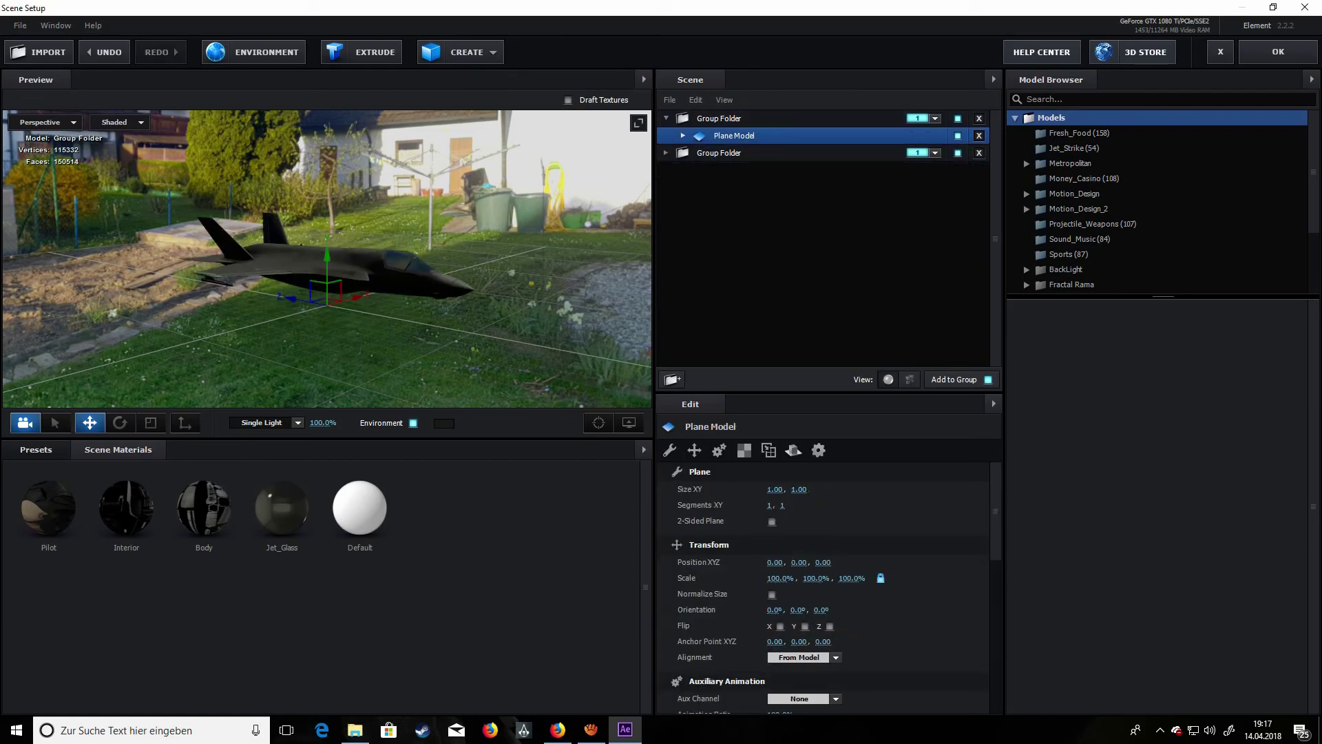
{"action": "left_click_drag", "start_coordinate": [780, 577], "coordinate": [1027, 578]}
{"action": "left_click_drag", "start_coordinate": [861, 578], "coordinate": [930, 577]}
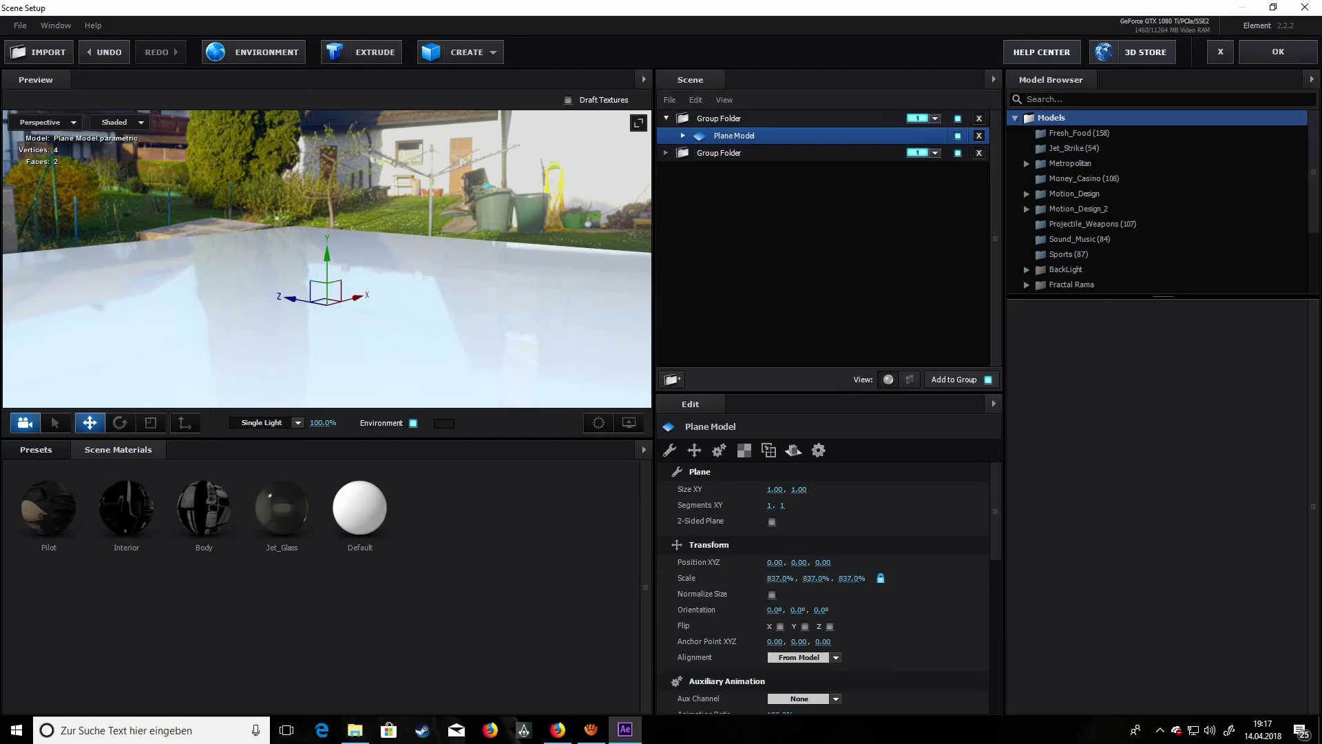
- Assign the group folder containing Plane Model to group 2
{"action": "left_click", "coordinate": [935, 118]}
{"action": "left_click", "coordinate": [940, 138]}
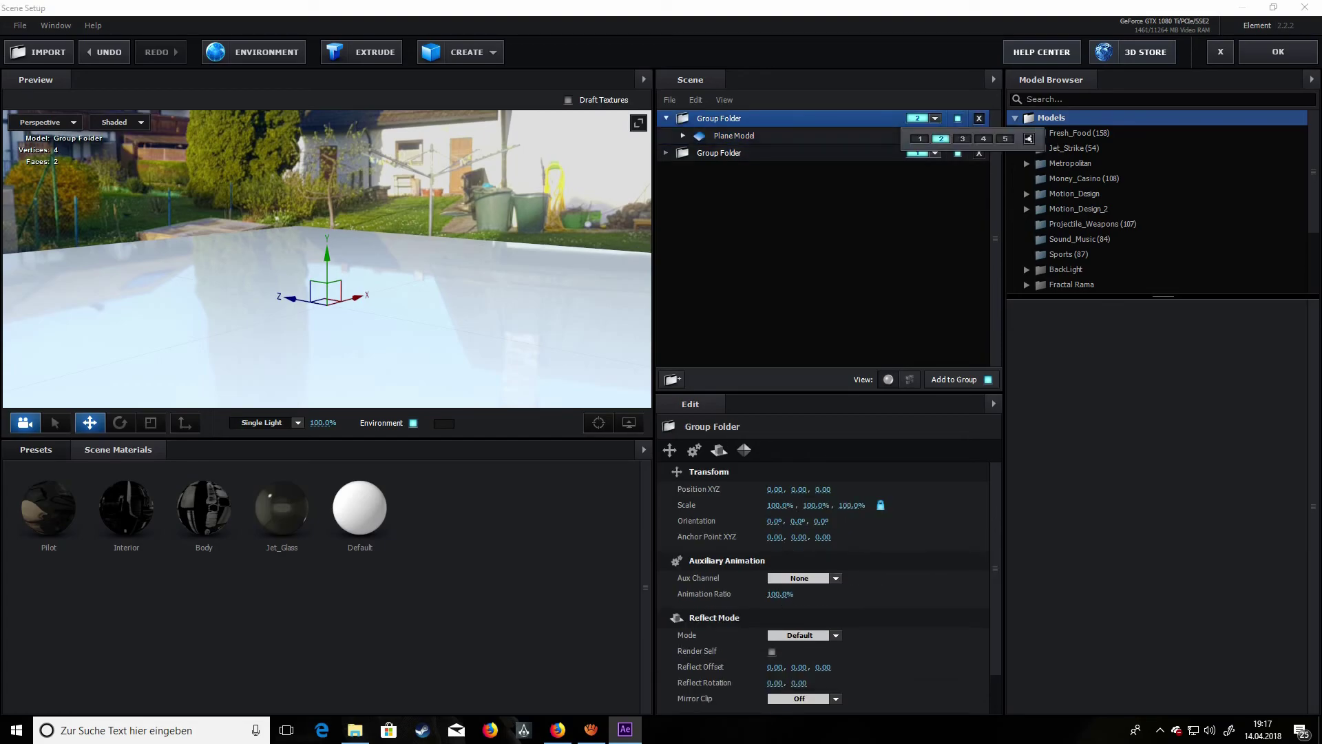
{"action": "left_click", "coordinate": [665, 119]}
{"action": "scroll", "coordinate": [328, 259], "scroll_direction": "down", "scroll_amount": 3}
{"action": "left_click_drag", "start_coordinate": [386, 276], "coordinate": [251, 255]}
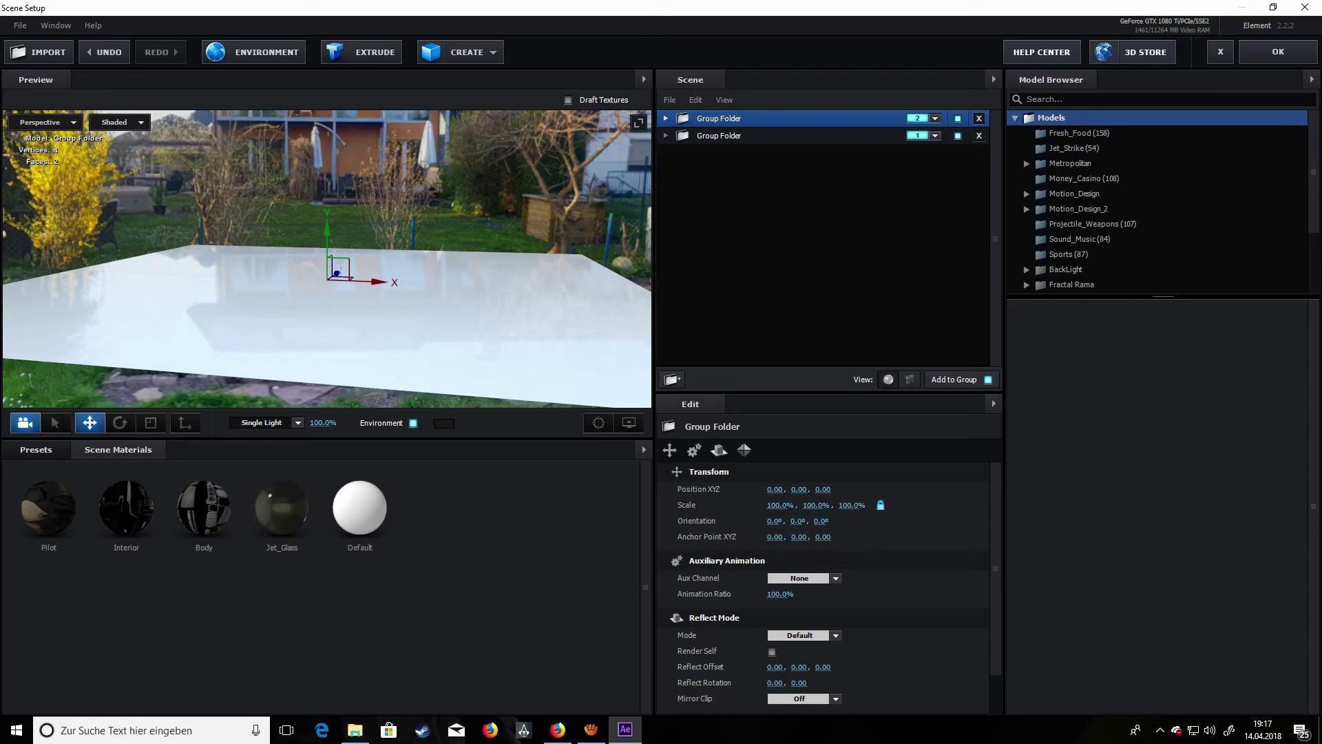
{"action": "scroll", "coordinate": [327, 259], "scroll_direction": "up", "scroll_amount": 2}
{"action": "left_click_drag", "start_coordinate": [327, 275], "coordinate": [413, 269]}
- Add the grass_patch model from Starter_Pack_Physical to the group 2 folder alongside Plane Model
{"action": "left_click", "coordinate": [665, 118]}
{"action": "scroll", "coordinate": [1157, 262], "scroll_direction": "down", "scroll_amount": 3}
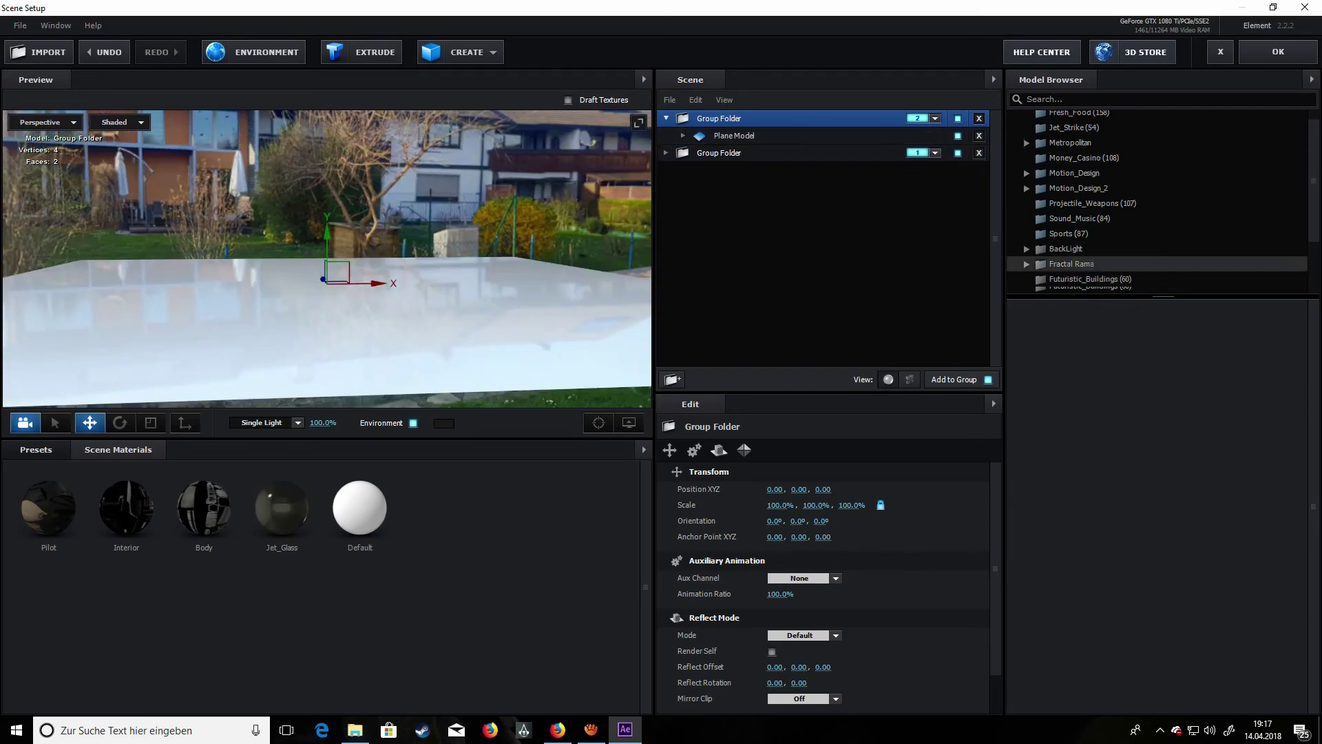
{"action": "left_click", "coordinate": [1101, 255]}
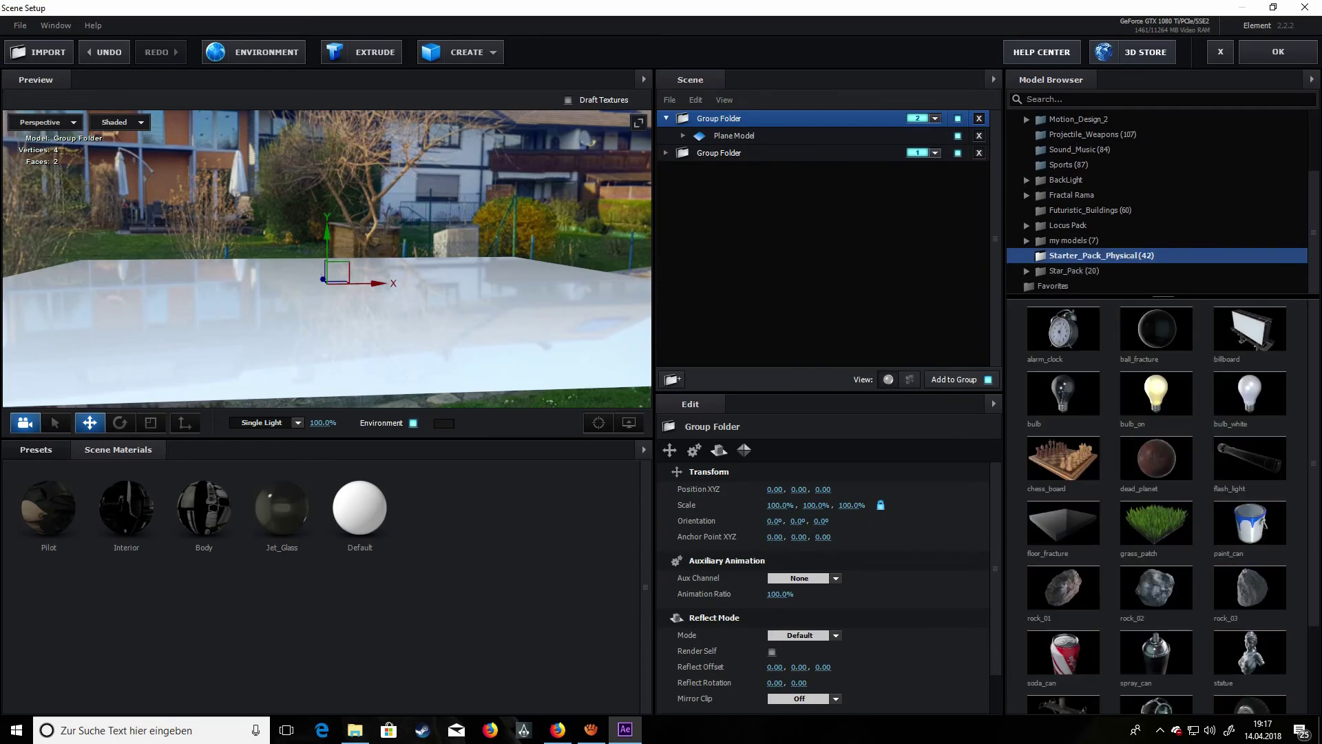
{"action": "left_click_drag", "start_coordinate": [1156, 522], "coordinate": [1166, 503]}
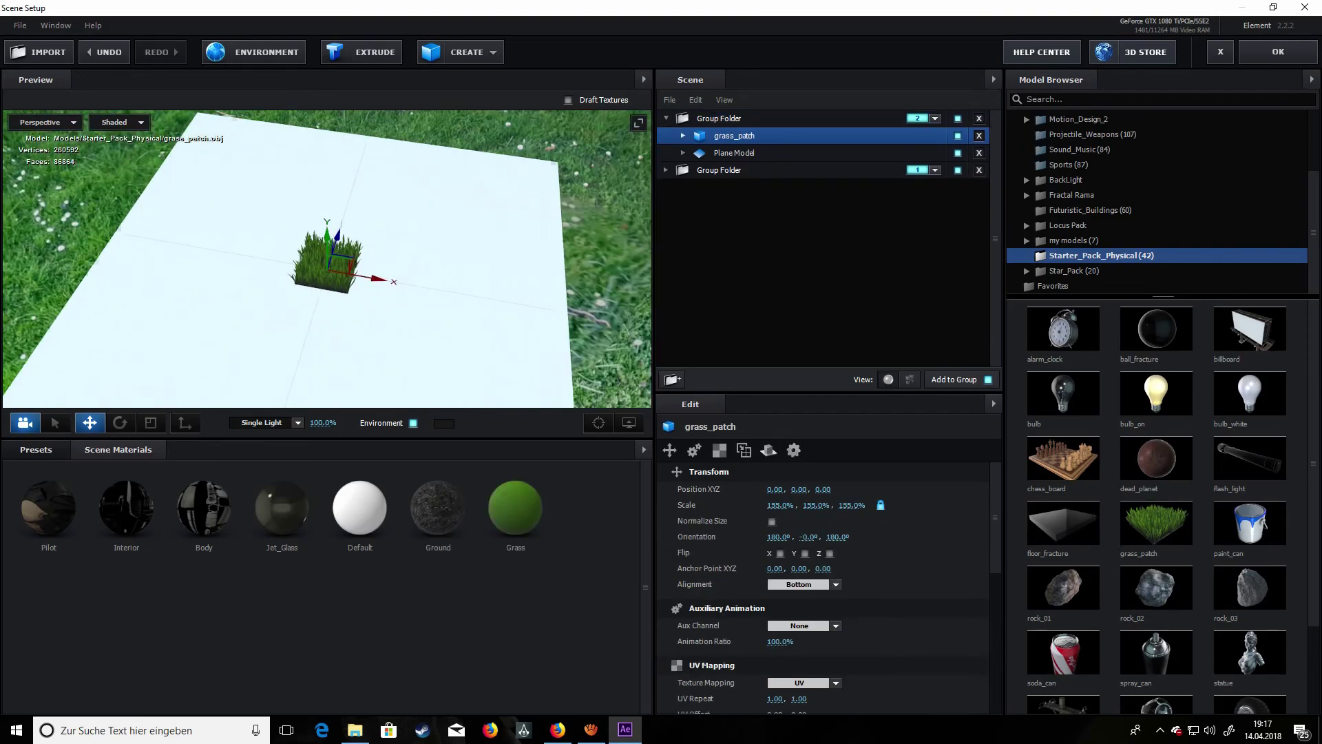
- Move grass_patch to about X -0.49, Z -0.64, then unlink its scale axes and flatten it to about 67.5% in Y
{"action": "scroll", "coordinate": [327, 258], "scroll_direction": "up", "scroll_amount": 3}
{"action": "left_click_drag", "start_coordinate": [371, 286], "coordinate": [427, 275]}
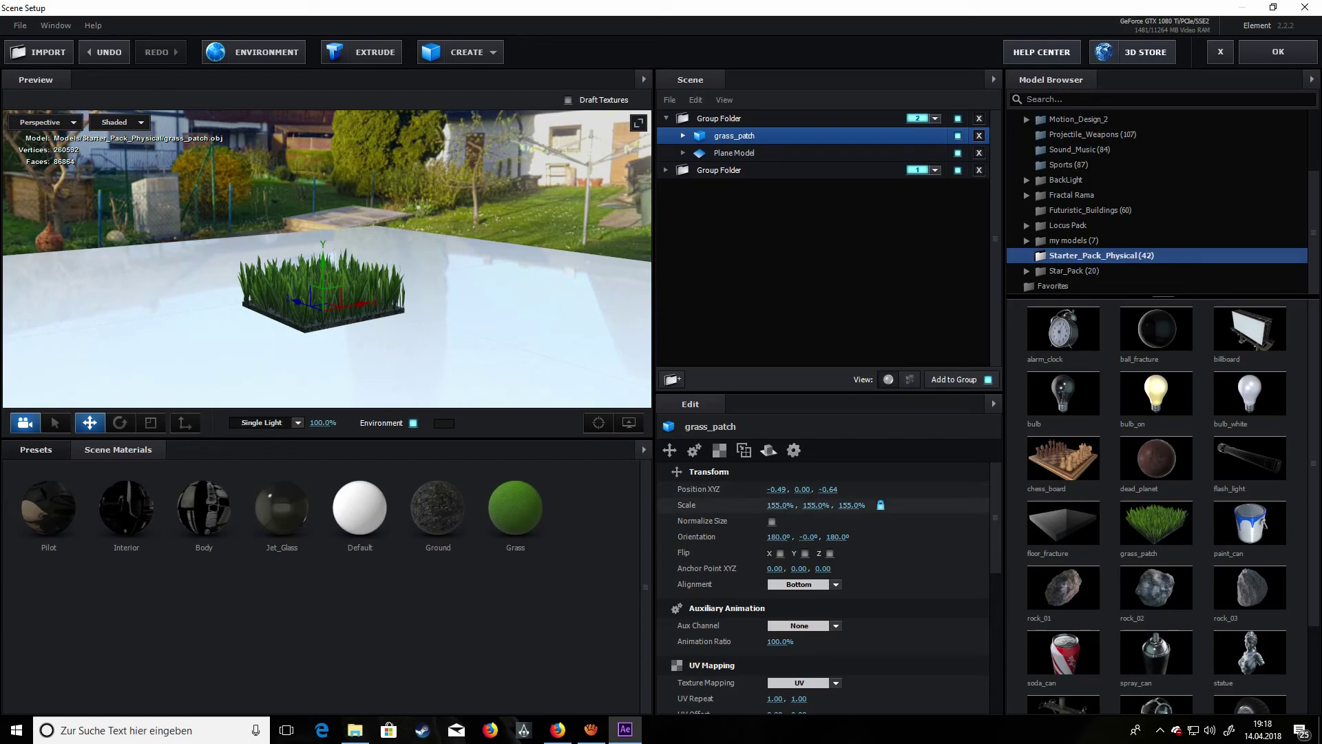
{"action": "left_click", "coordinate": [880, 505]}
{"action": "left_click_drag", "start_coordinate": [815, 505], "coordinate": [755, 505]}
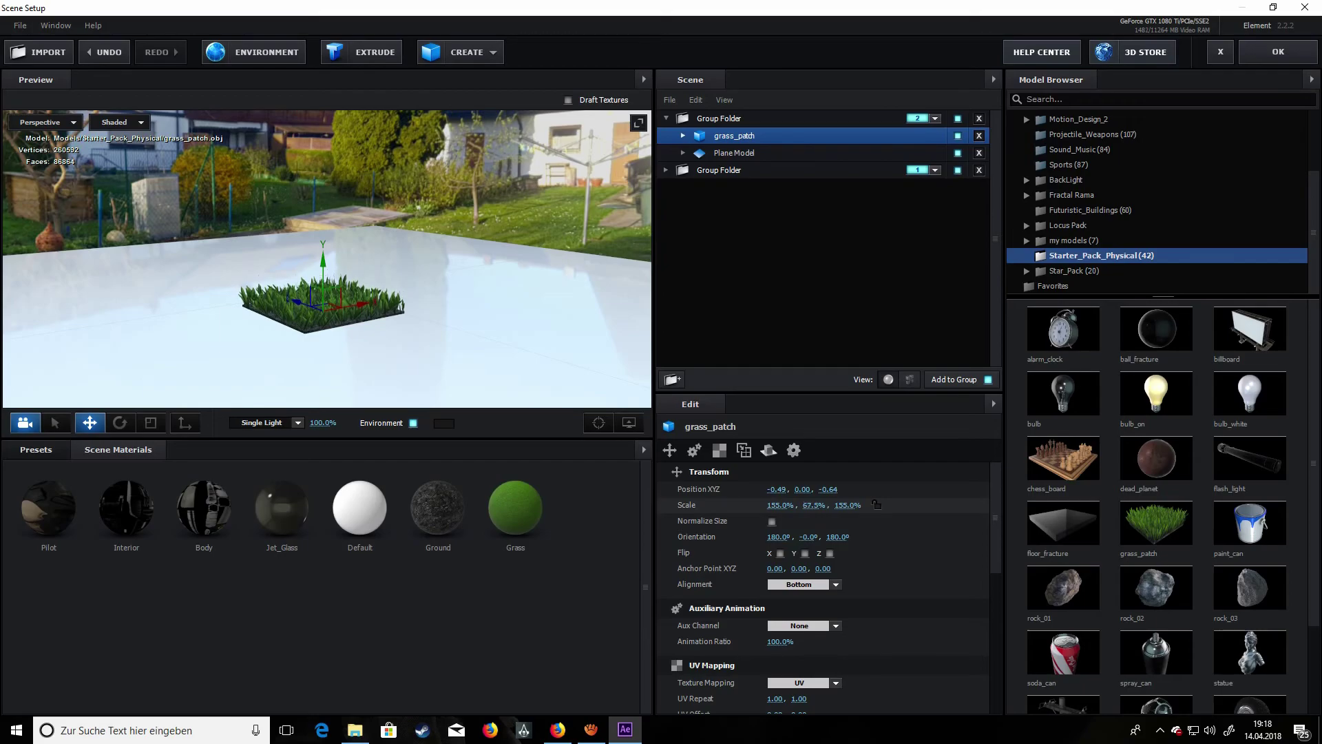
- Relink grass_patch's scale axes and place the model in a new group folder nested inside the group 2 folder
{"action": "left_click", "coordinate": [877, 505]}
{"action": "left_click_drag", "start_coordinate": [414, 261], "coordinate": [282, 324]}
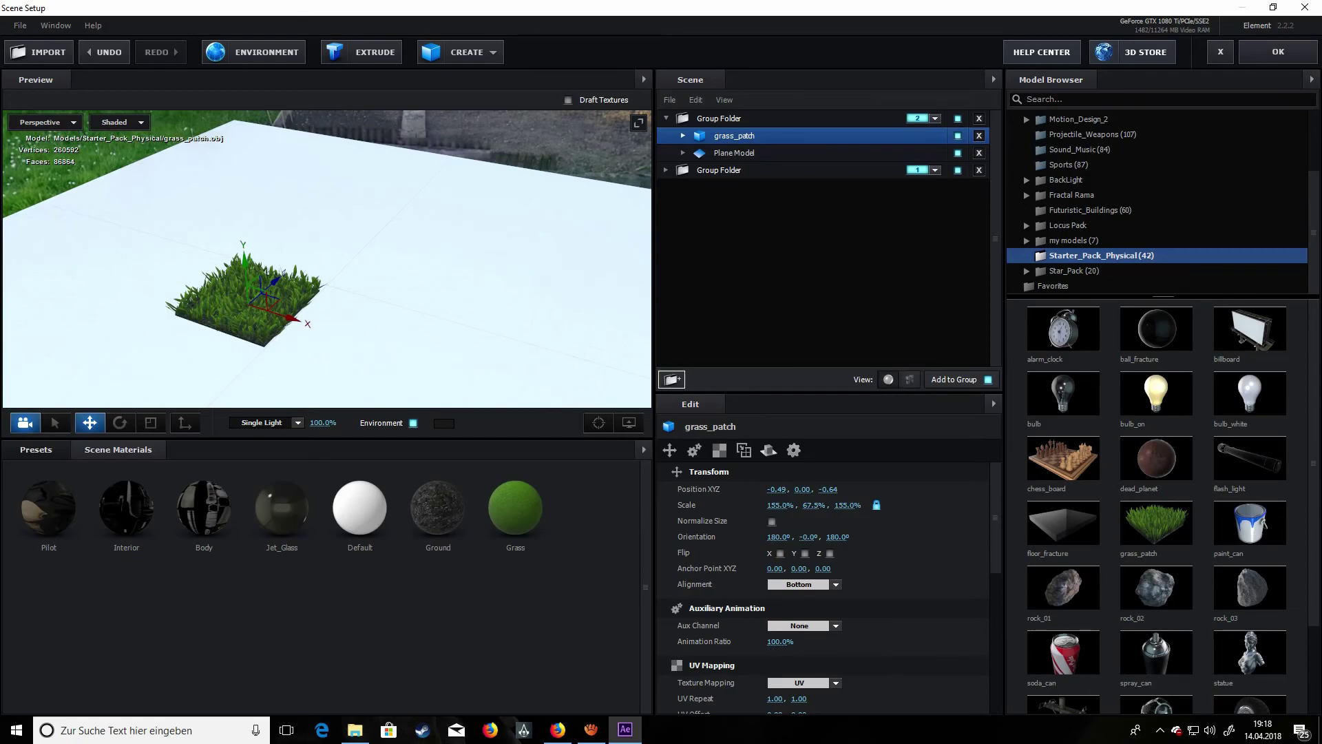
{"action": "left_click", "coordinate": [672, 379]}
{"action": "left_click_drag", "start_coordinate": [747, 153], "coordinate": [734, 128]}
{"action": "left_click", "coordinate": [735, 153]}
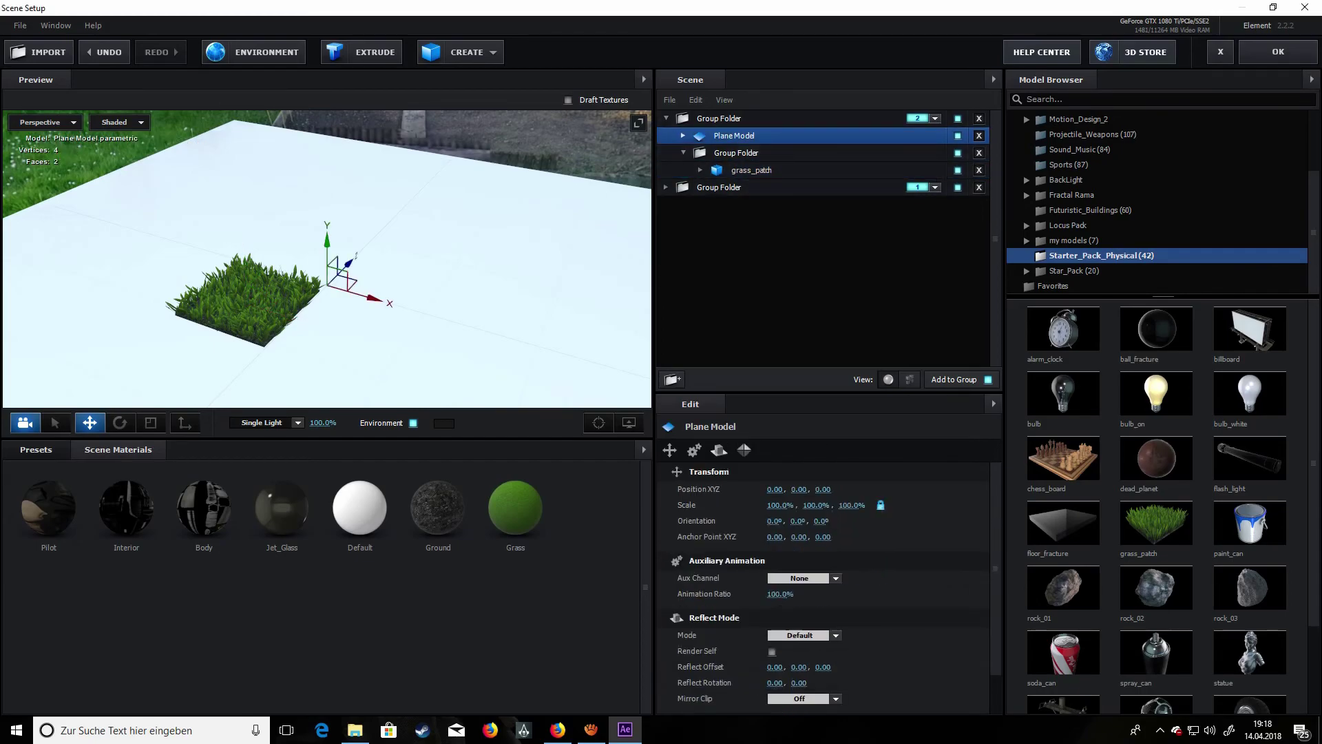
- Examine grass_patch's transform, UV mapping, surface, reflection and advanced settings, and its Ground and Grass materials
{"action": "left_click", "coordinate": [751, 170]}
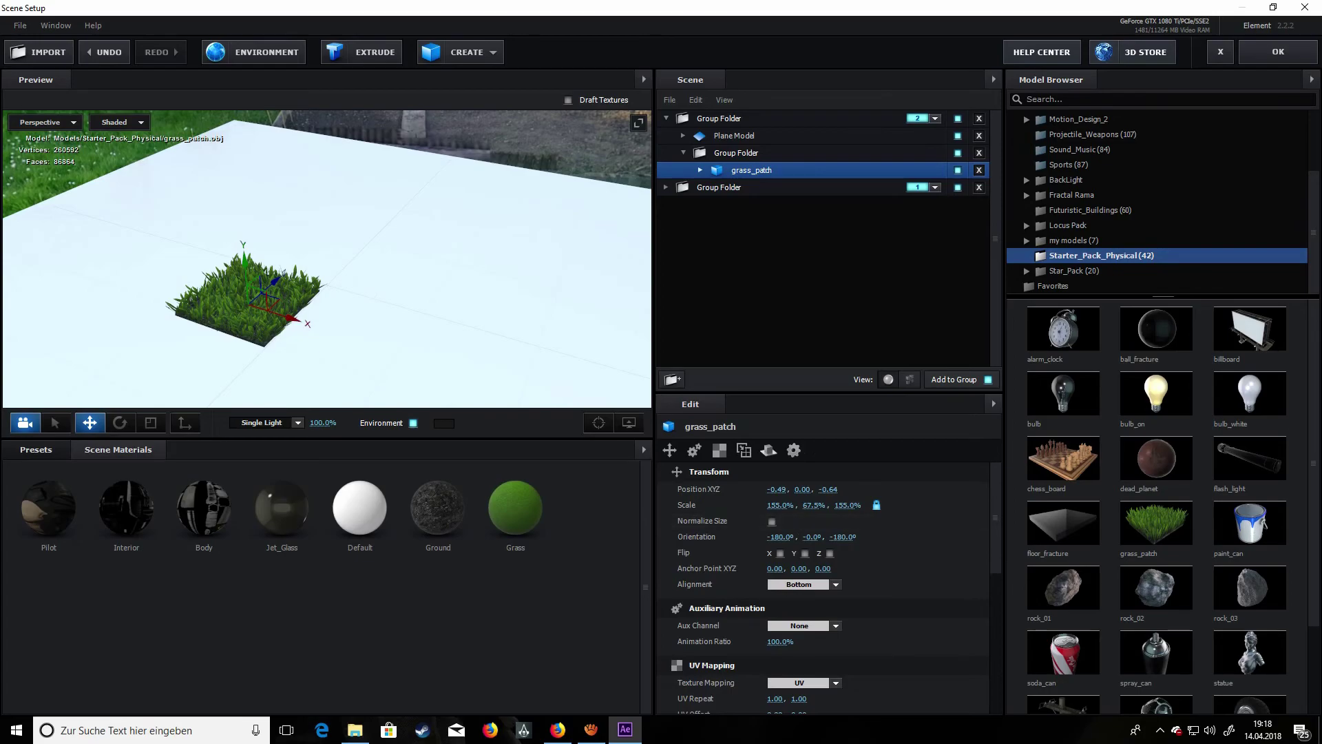
{"action": "left_click", "coordinate": [794, 450]}
{"action": "left_click", "coordinate": [719, 450]}
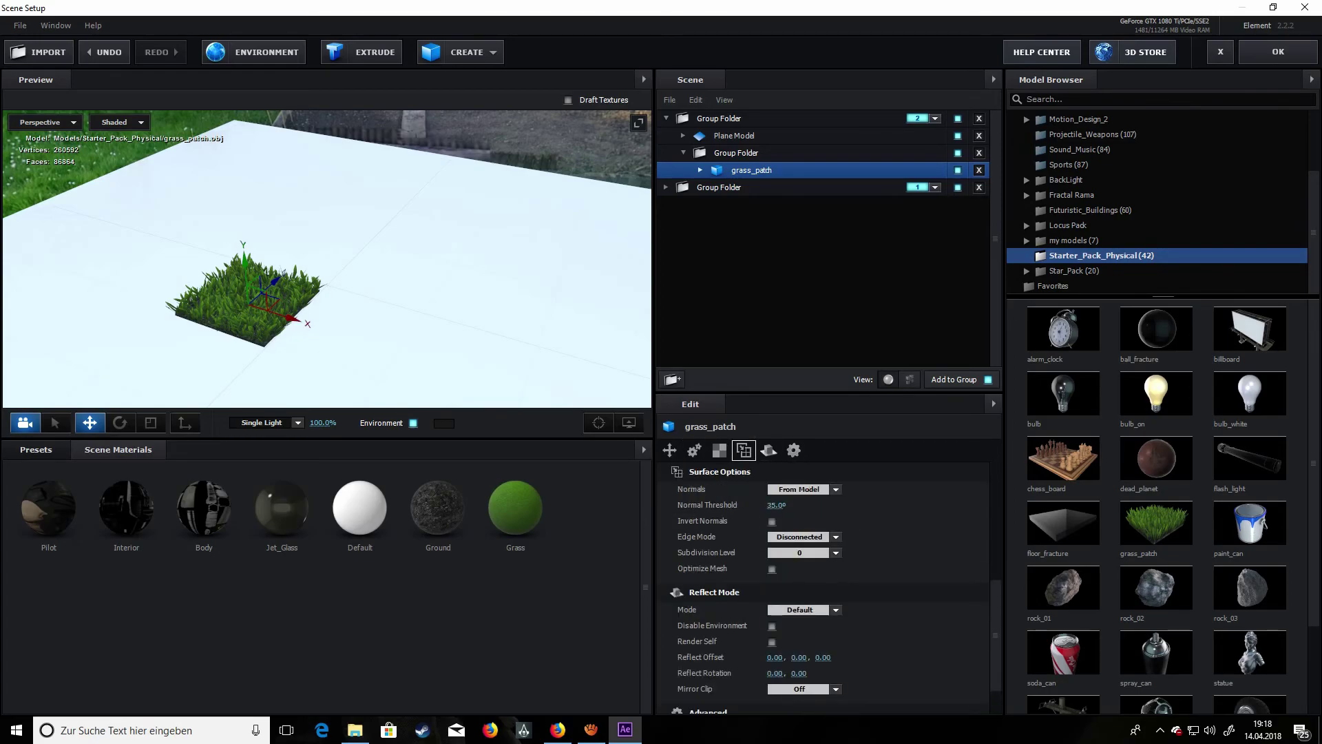
{"action": "left_click", "coordinate": [744, 450]}
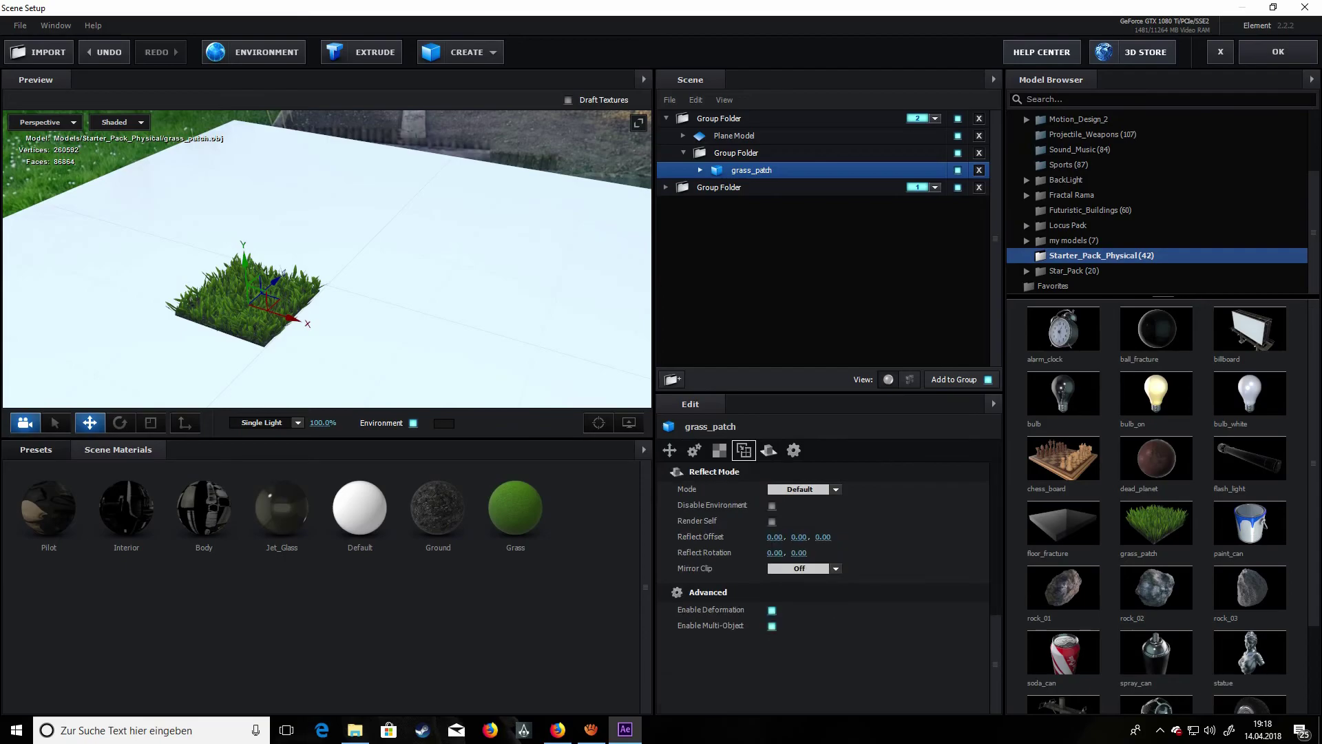
{"action": "left_click", "coordinate": [719, 450]}
{"action": "scroll", "coordinate": [827, 586], "scroll_direction": "up", "scroll_amount": 2}
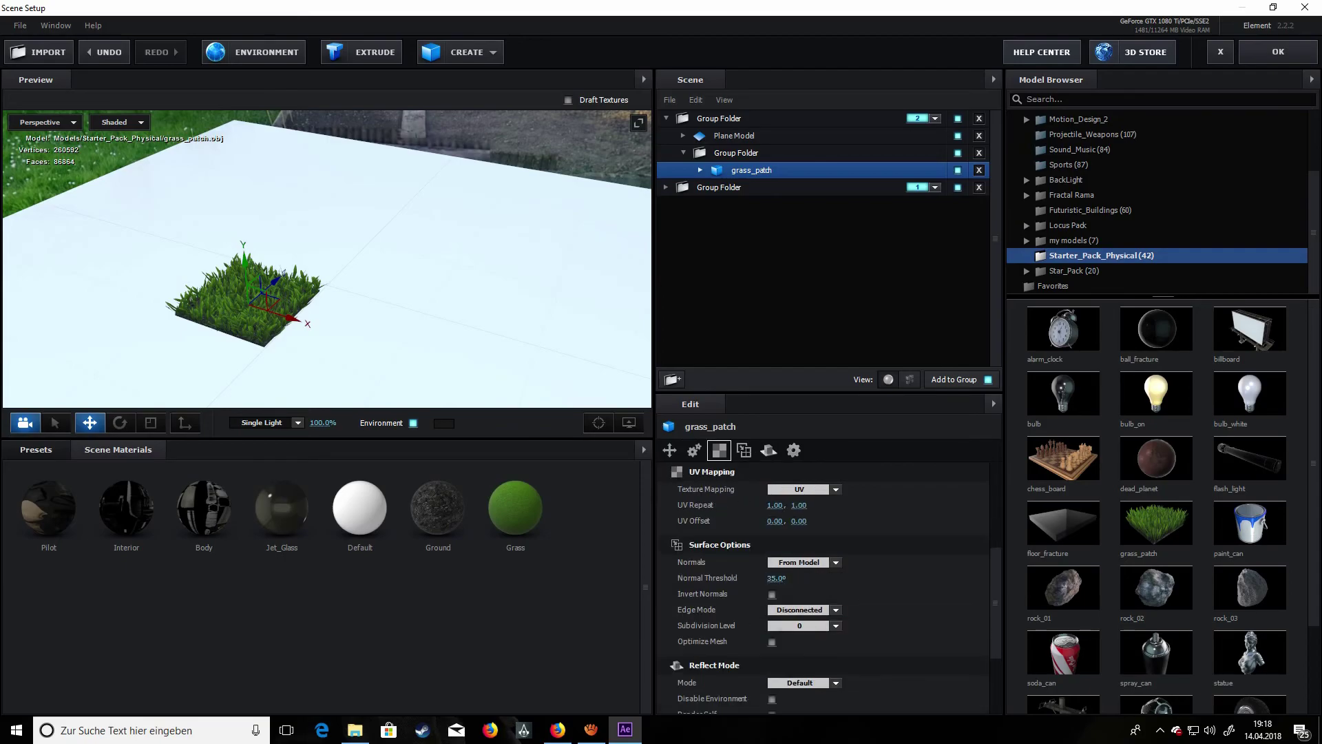
{"action": "scroll", "coordinate": [827, 586], "scroll_direction": "down", "scroll_amount": 1}
{"action": "scroll", "coordinate": [826, 585], "scroll_direction": "up", "scroll_amount": 1}
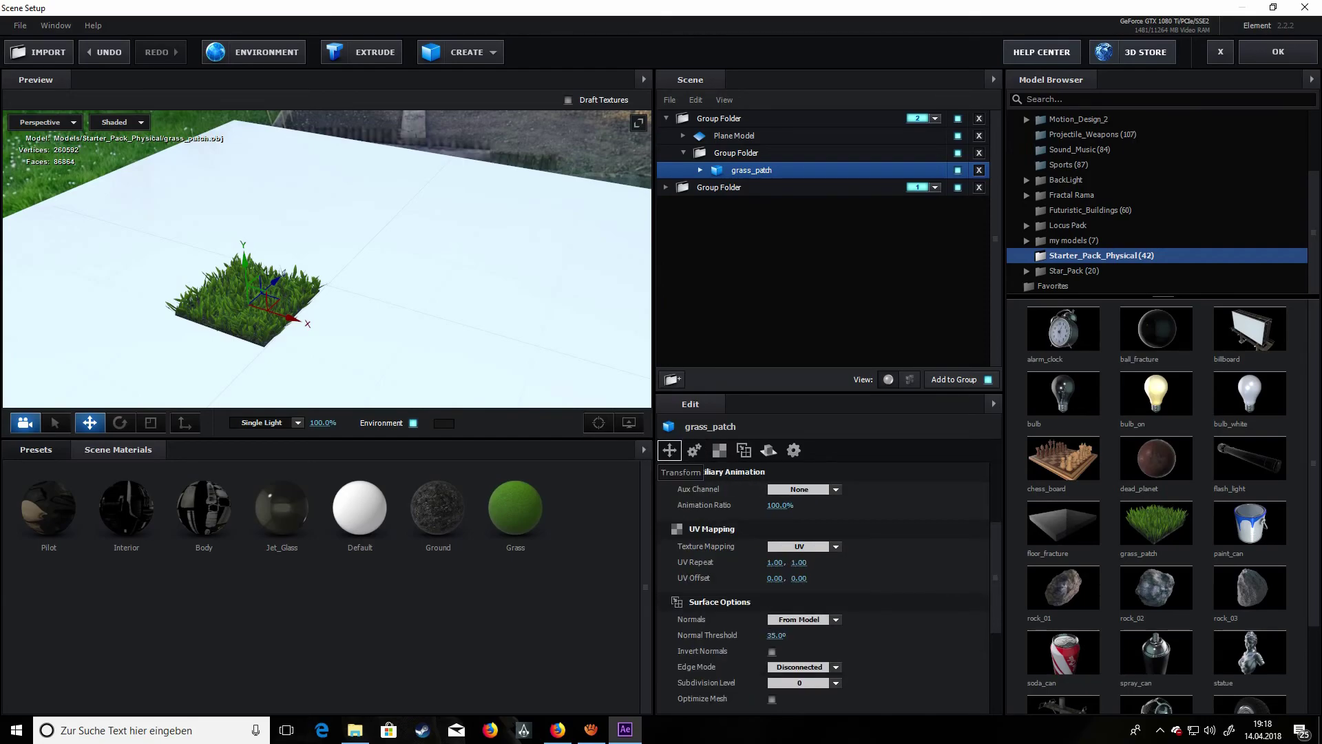
{"action": "left_click", "coordinate": [670, 450]}
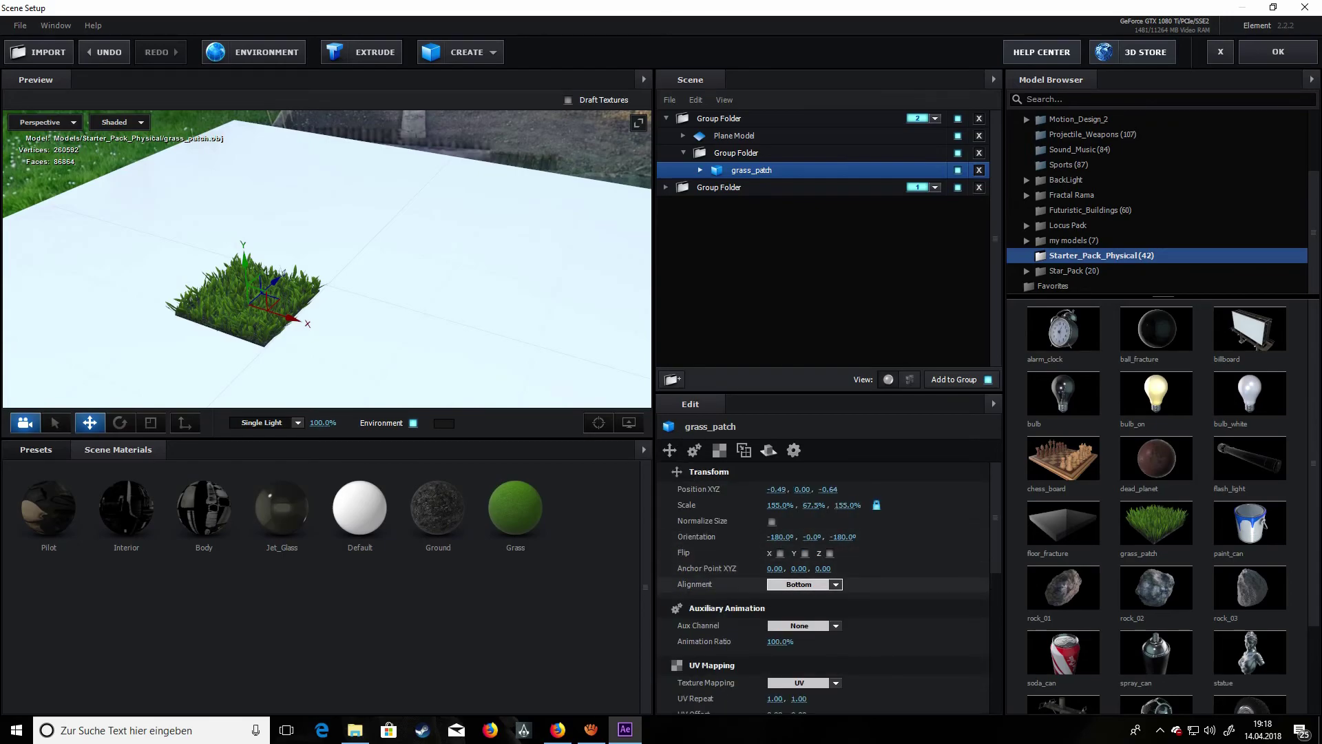
{"action": "left_click", "coordinate": [719, 450]}
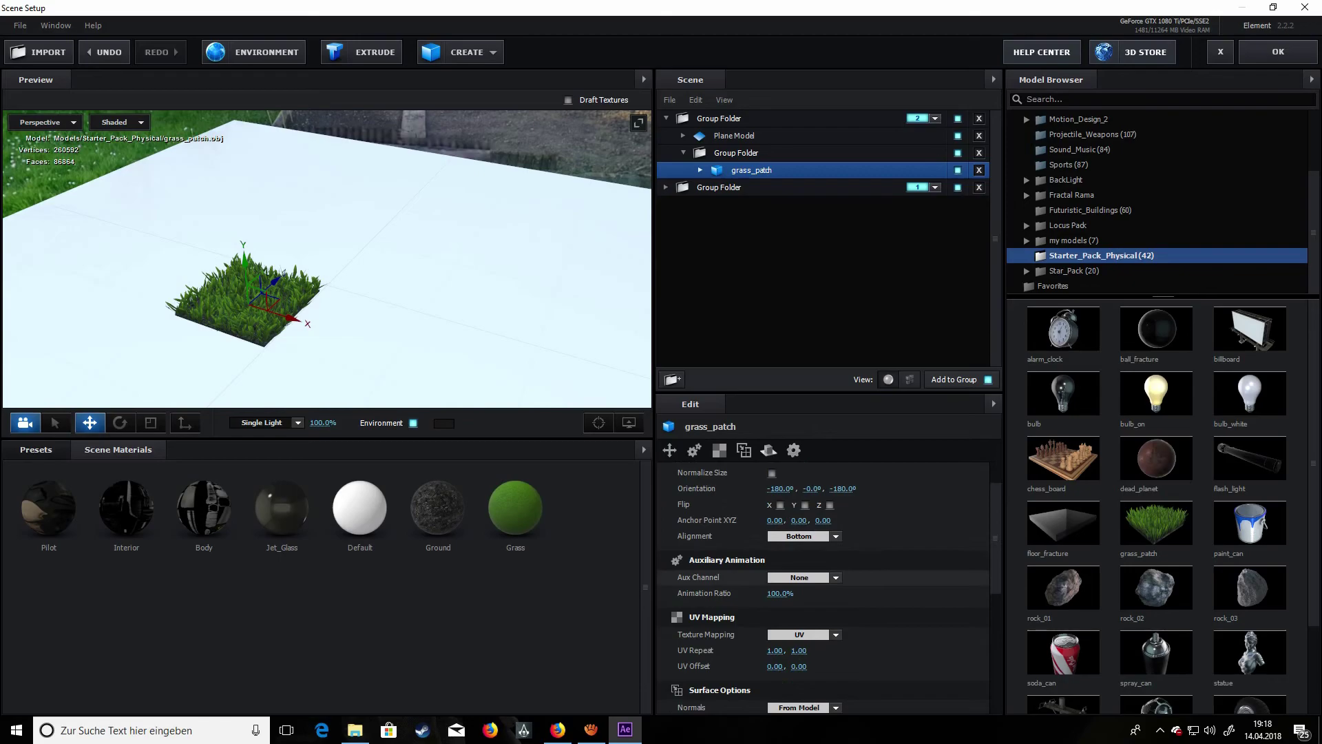
{"action": "scroll", "coordinate": [823, 585], "scroll_direction": "down", "scroll_amount": 1}
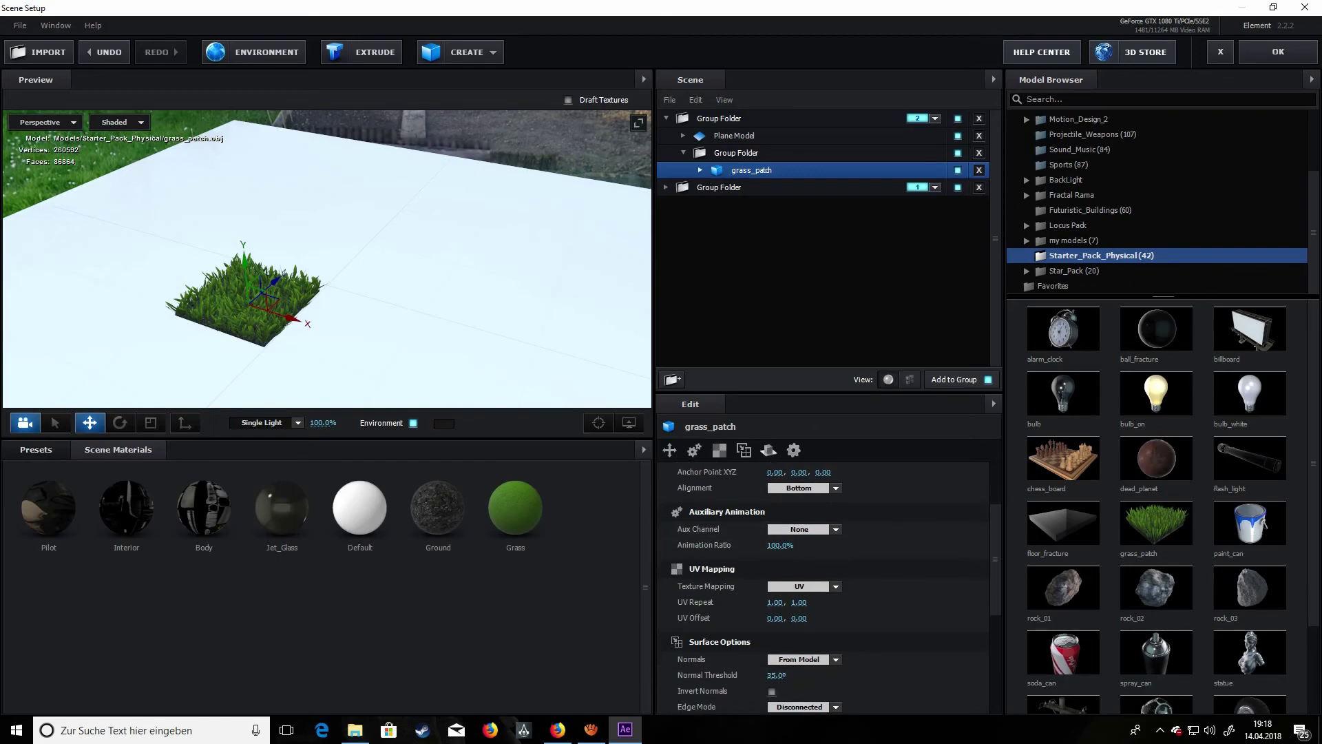
{"action": "scroll", "coordinate": [823, 585], "scroll_direction": "down", "scroll_amount": 4}
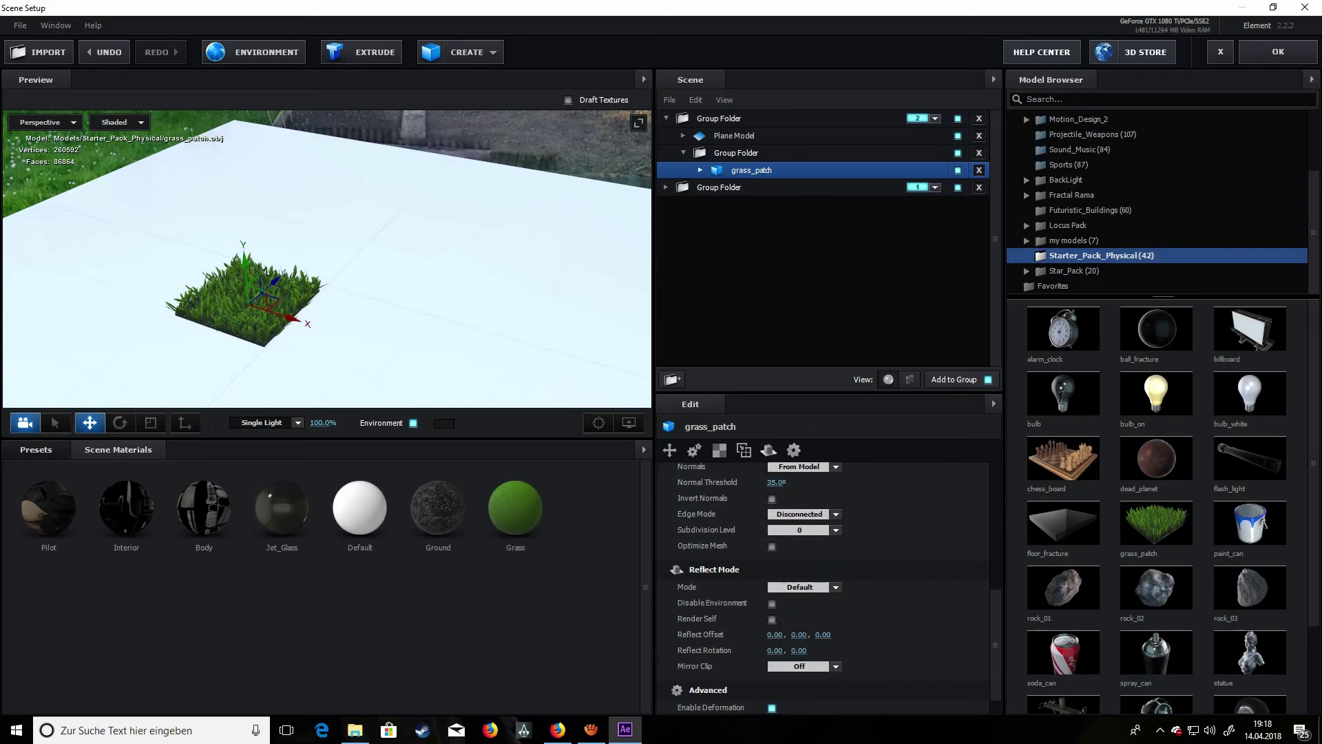
{"action": "scroll", "coordinate": [802, 578], "scroll_direction": "up", "scroll_amount": 1}
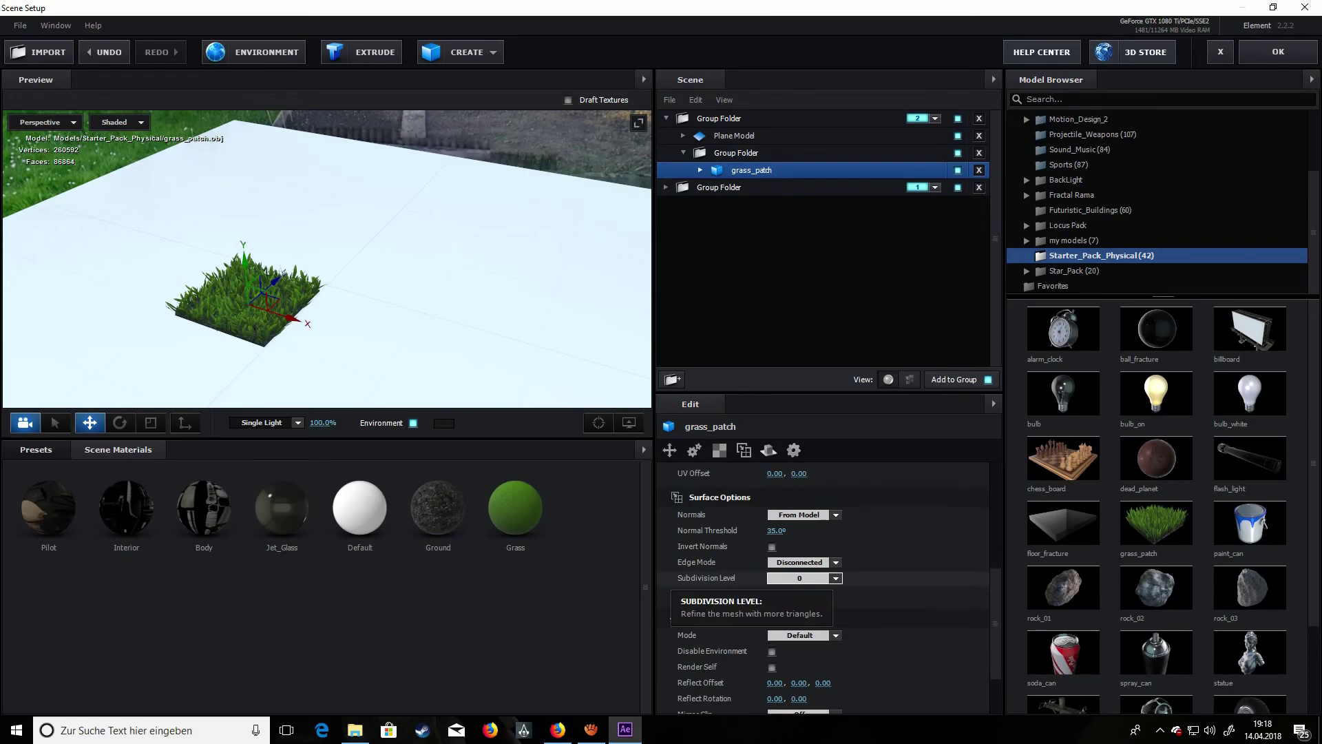
{"action": "scroll", "coordinate": [802, 578], "scroll_direction": "down", "scroll_amount": 2}
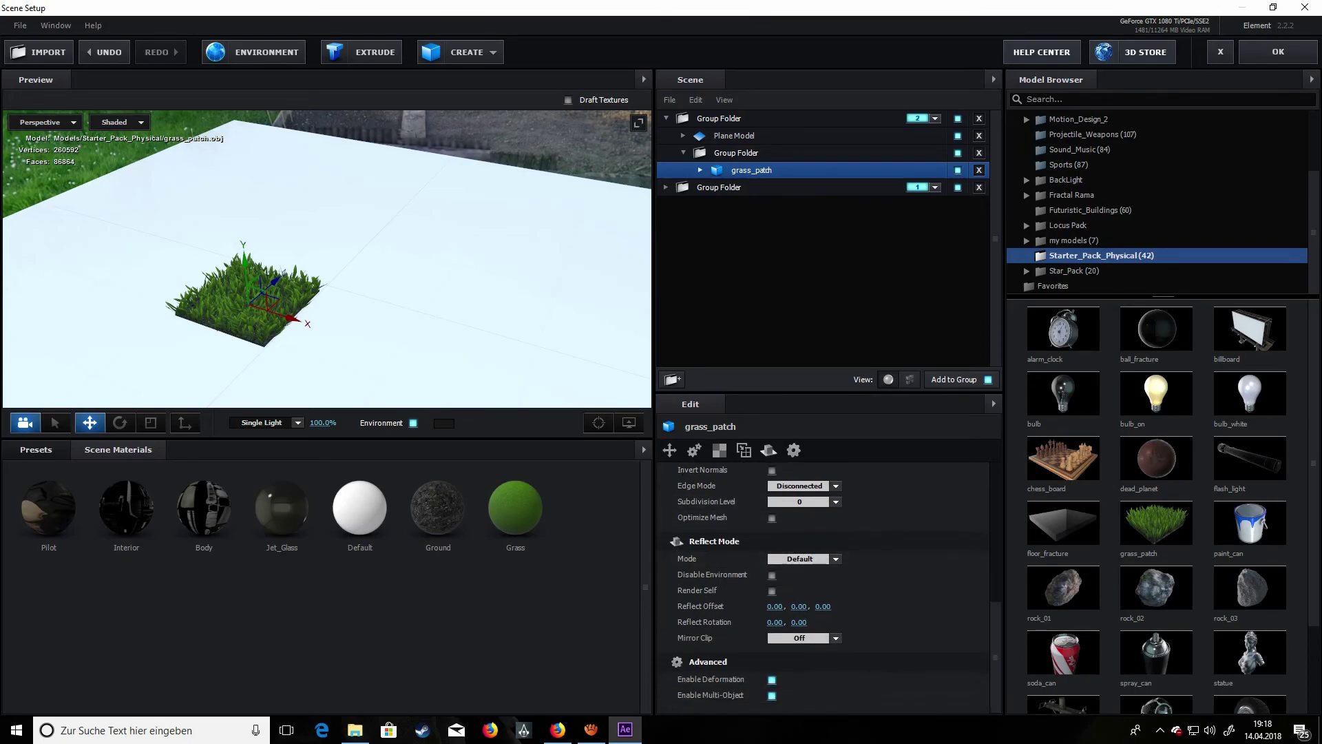
{"action": "left_click", "coordinate": [700, 171]}
{"action": "left_click", "coordinate": [762, 187]}
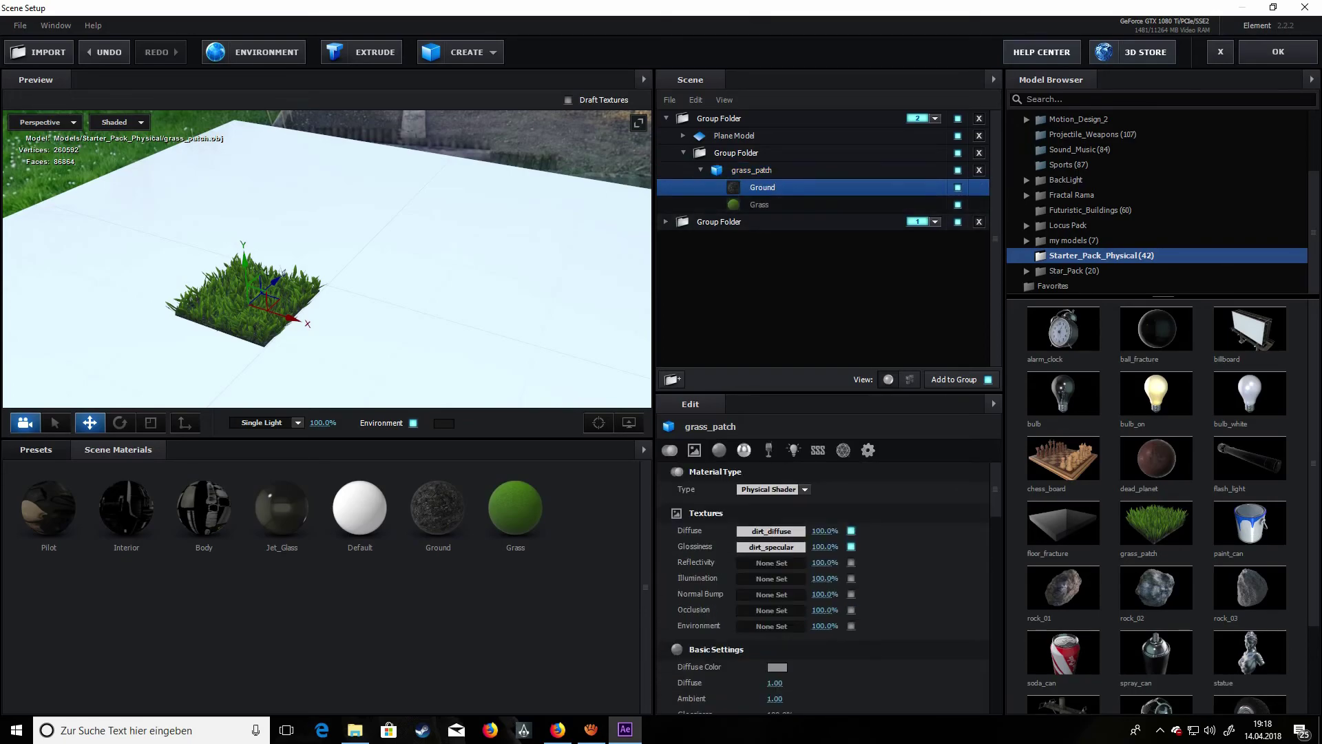
{"action": "left_click", "coordinate": [760, 204]}
{"action": "left_click", "coordinate": [699, 170]}
- Enable group symmetry on the X and Z axes for the nested grass folder, leaving Y symmetry off
{"action": "left_click", "coordinate": [736, 153]}
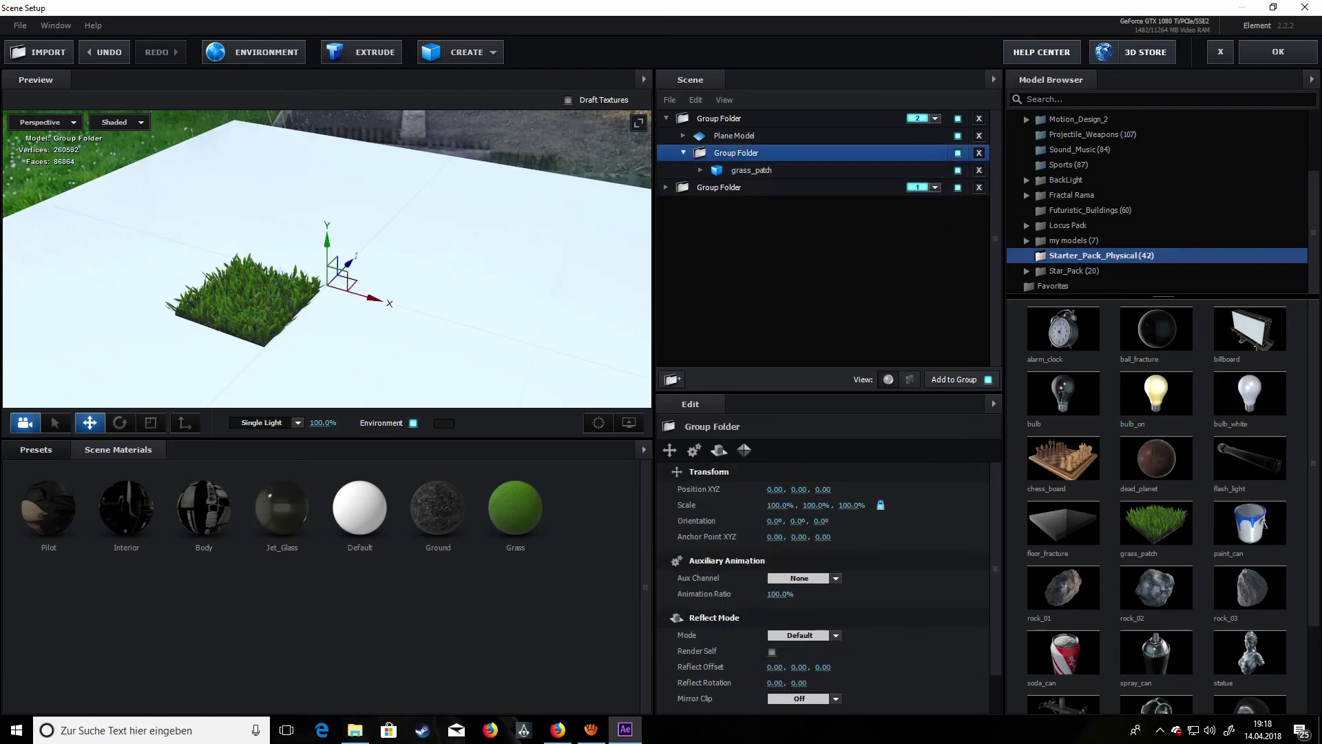
{"action": "left_click", "coordinate": [744, 450]}
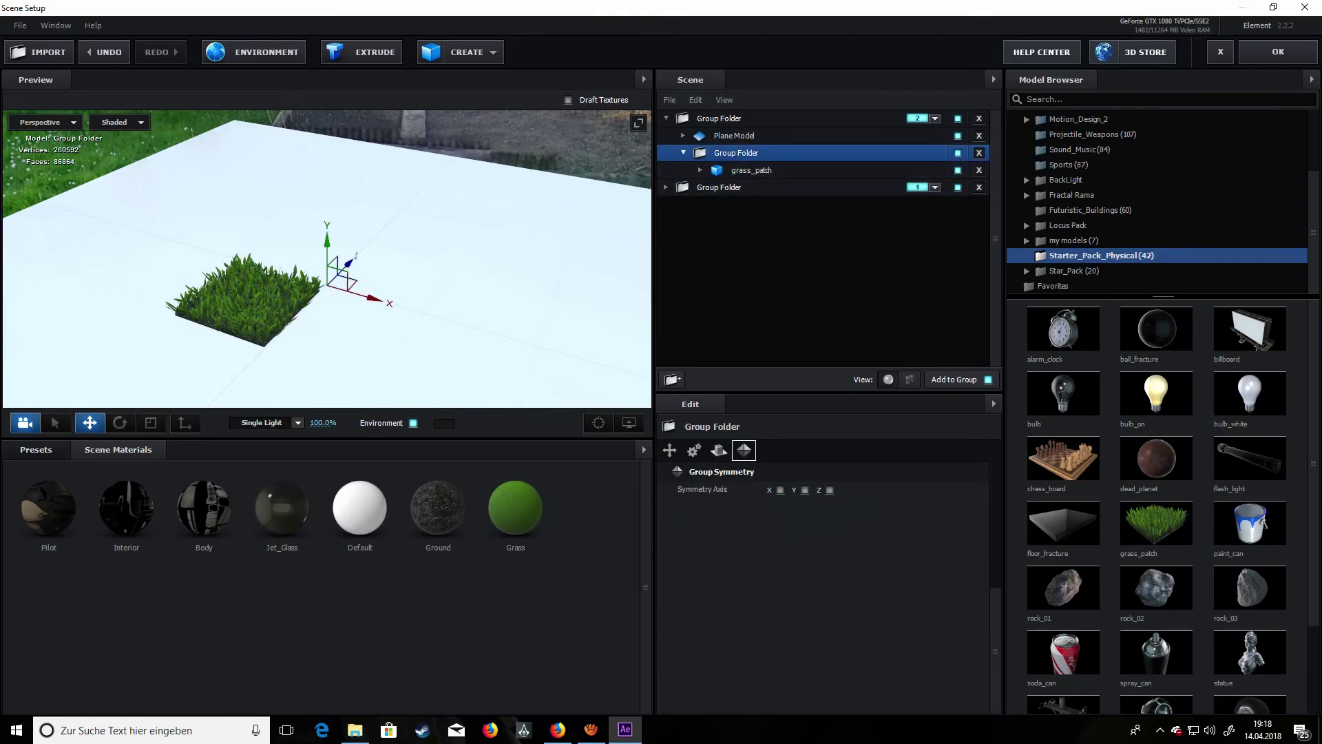
{"action": "left_click", "coordinate": [780, 490]}
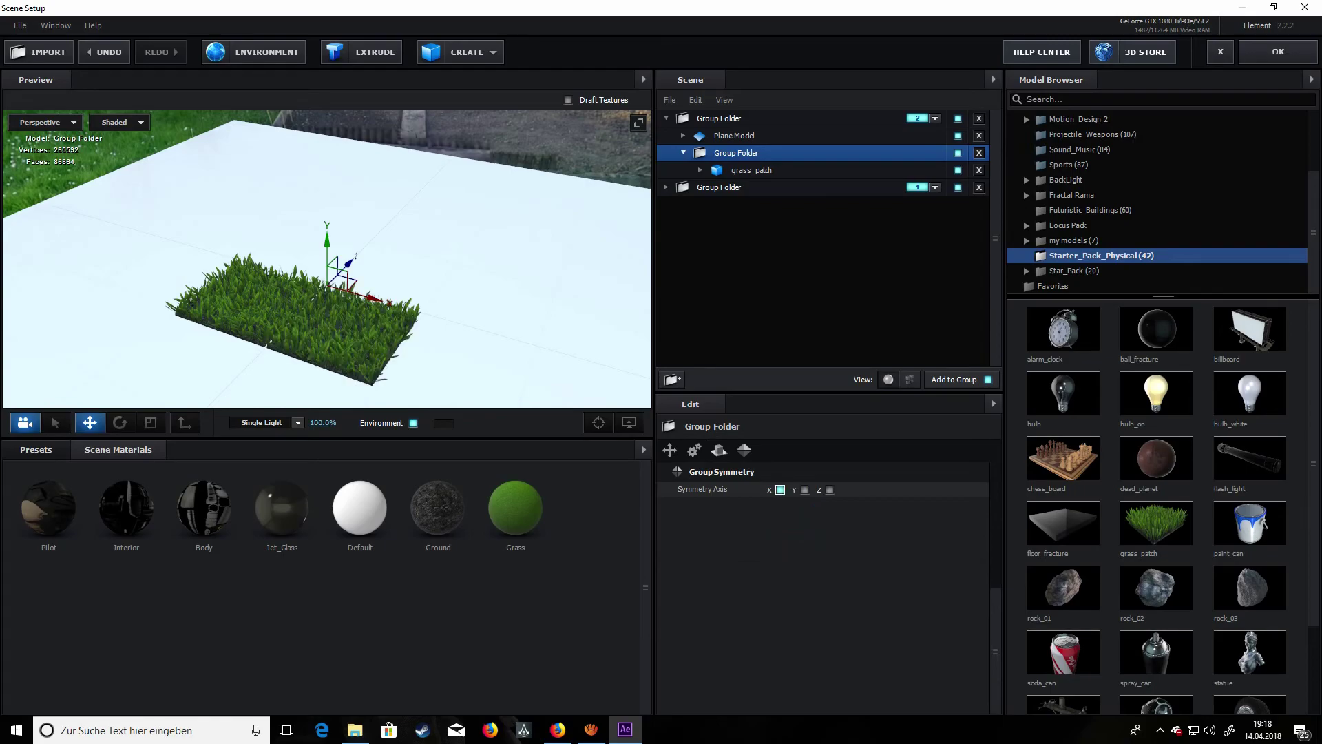
{"action": "left_click", "coordinate": [805, 490]}
{"action": "left_click", "coordinate": [805, 490]}
{"action": "left_click", "coordinate": [830, 489]}
- Move grass_patch along Z to close the gap between the mirrored grass halves
{"action": "left_click_drag", "start_coordinate": [341, 289], "coordinate": [384, 279]}
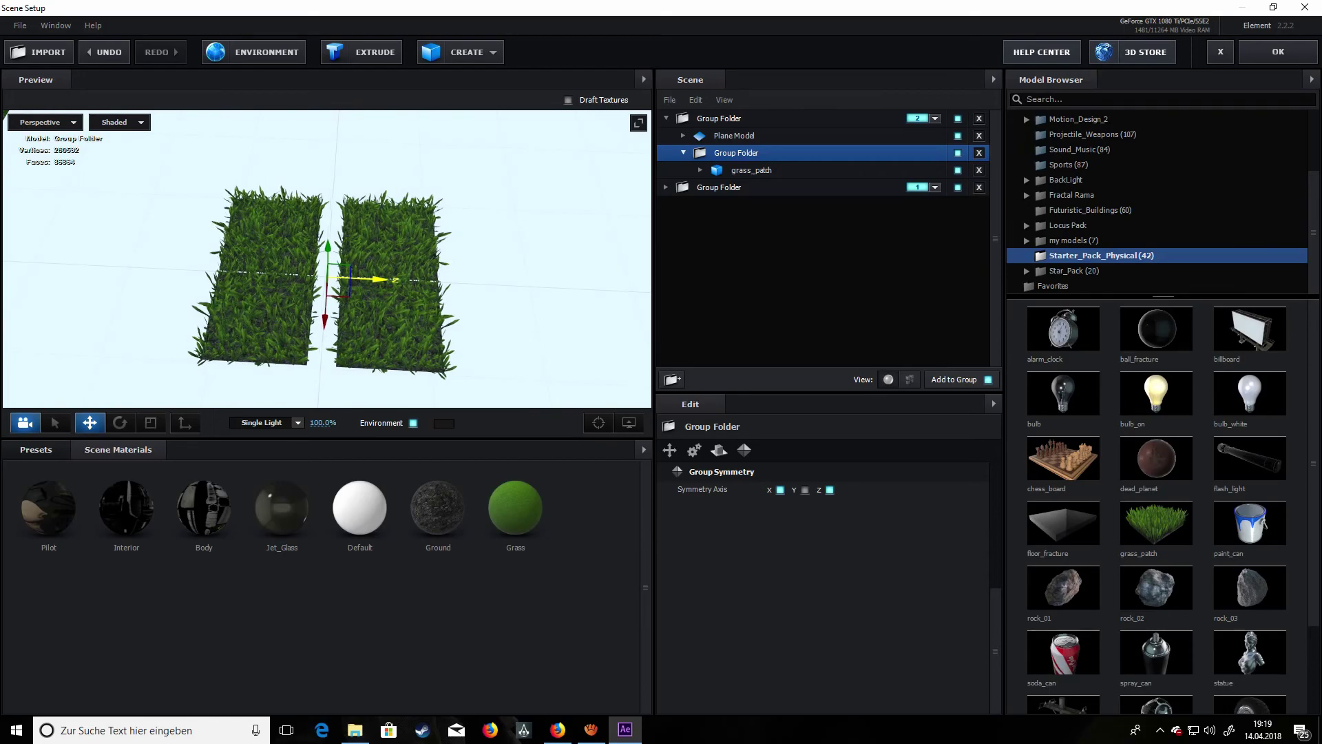
{"action": "left_click", "coordinate": [751, 170]}
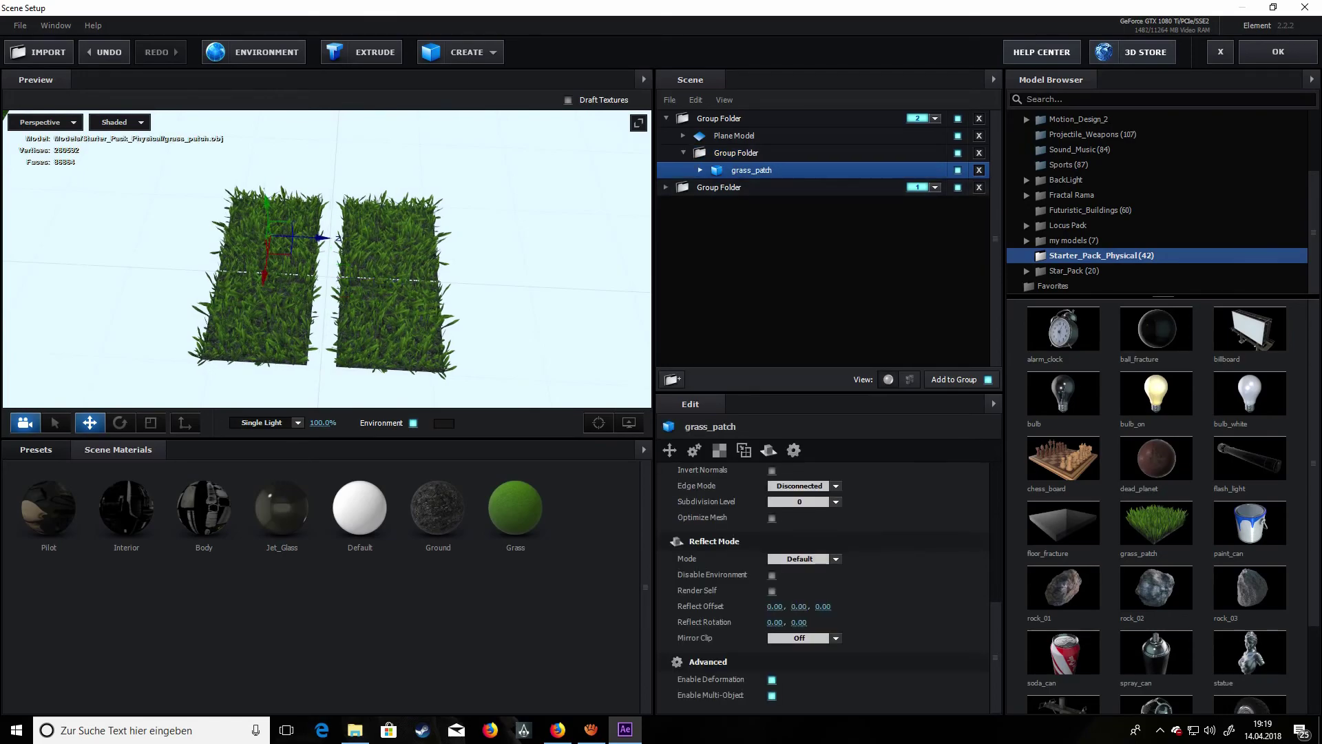
{"action": "scroll", "coordinate": [327, 259], "scroll_direction": "up", "scroll_amount": 3}
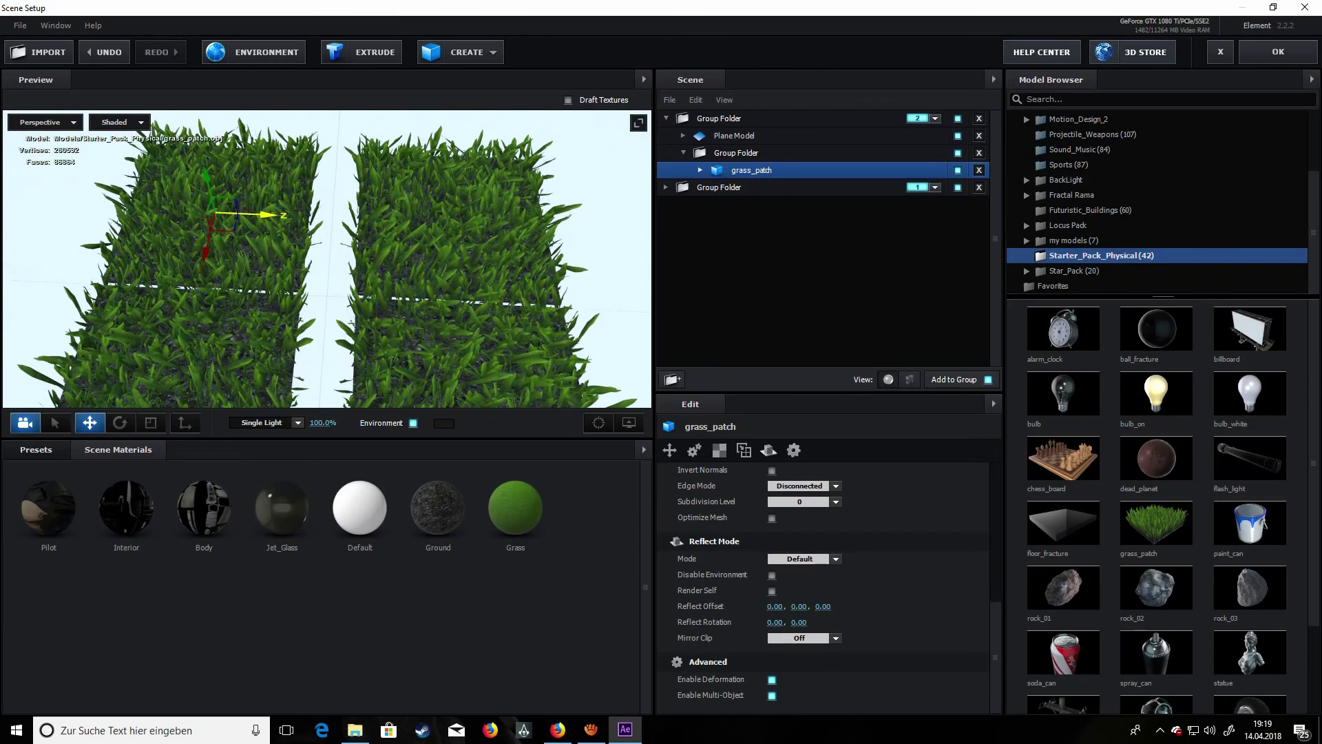
{"action": "left_click_drag", "start_coordinate": [255, 215], "coordinate": [232, 252]}
{"action": "scroll", "coordinate": [230, 269], "scroll_direction": "down", "scroll_amount": 5}
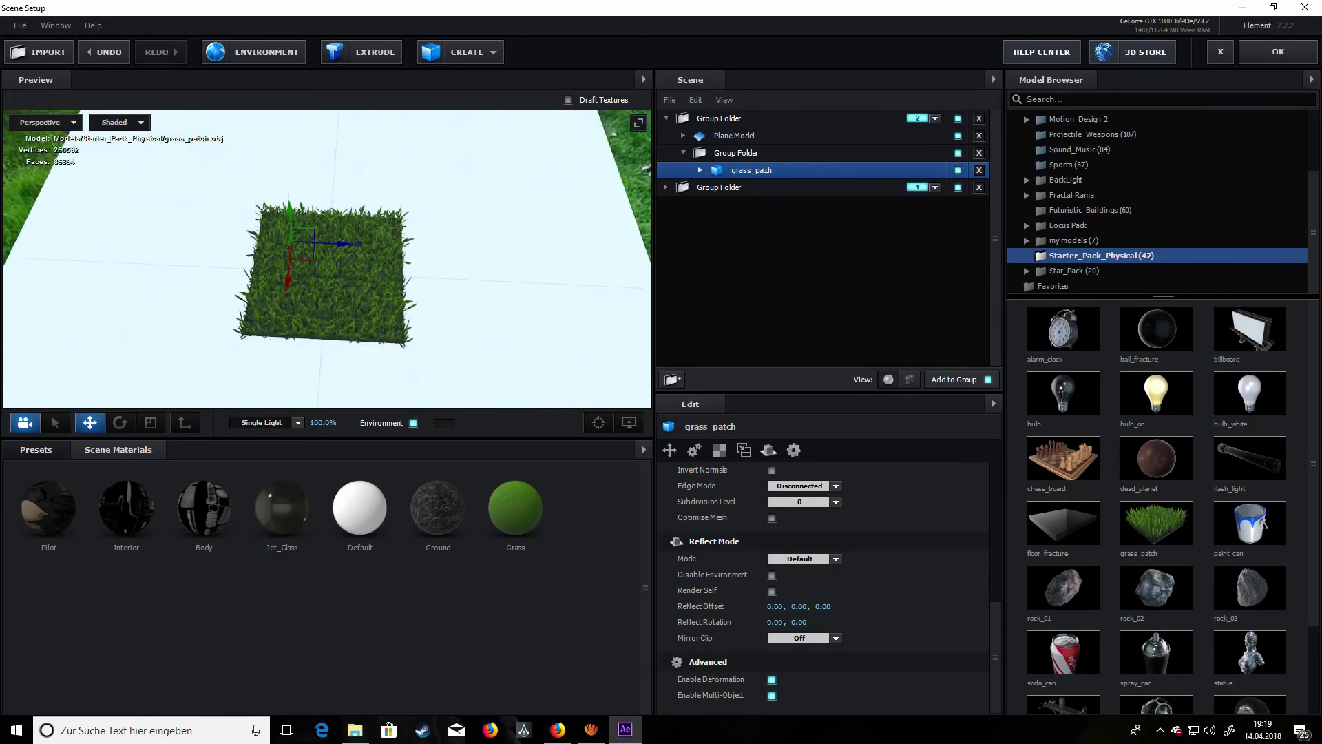
{"action": "left_click_drag", "start_coordinate": [229, 268], "coordinate": [230, 231]}
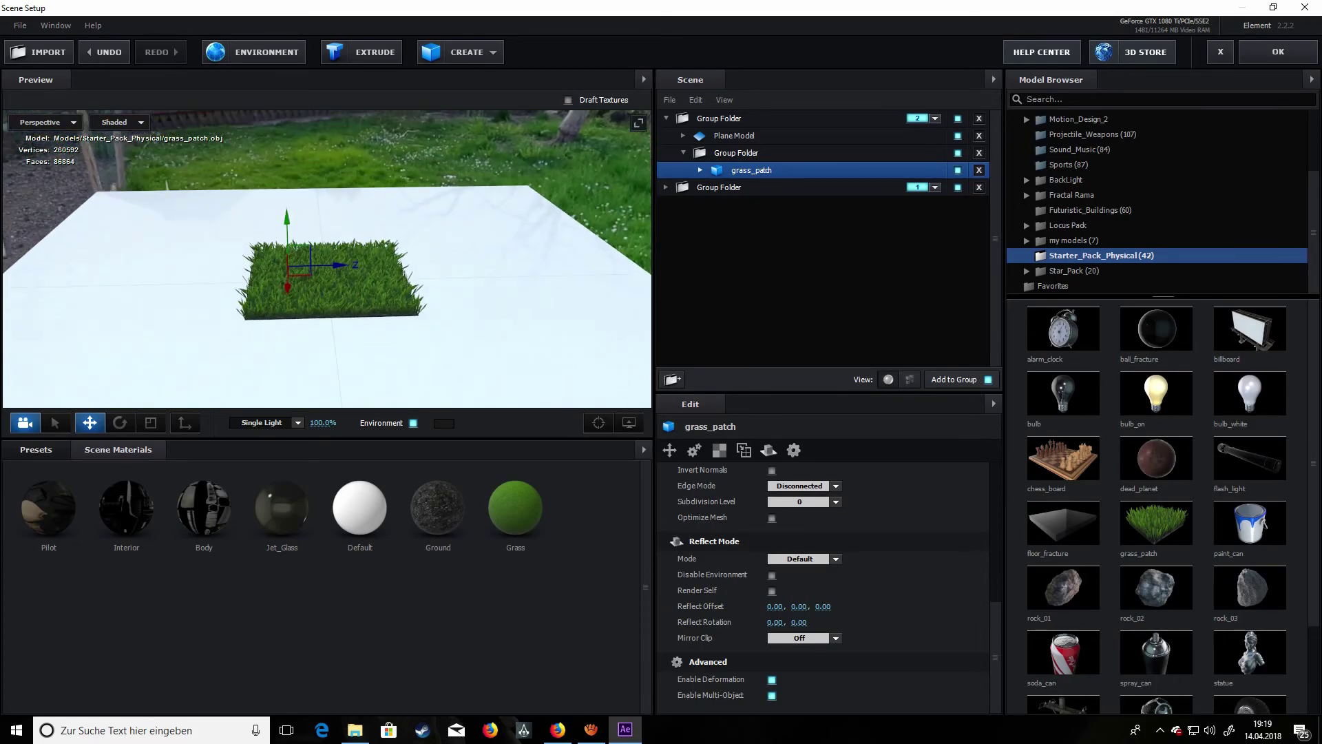
- Shift the mirrored grass folder off the plane's centre toward negative X and Z, into one quadrant of the plane
{"action": "left_click", "coordinate": [736, 153]}
{"action": "left_click_drag", "start_coordinate": [379, 279], "coordinate": [254, 268]}
{"action": "scroll", "coordinate": [327, 259], "scroll_direction": "up", "scroll_amount": 5}
{"action": "left_click_drag", "start_coordinate": [440, 206], "coordinate": [476, 265]}
{"action": "scroll", "coordinate": [327, 259], "scroll_direction": "down", "scroll_amount": 3}
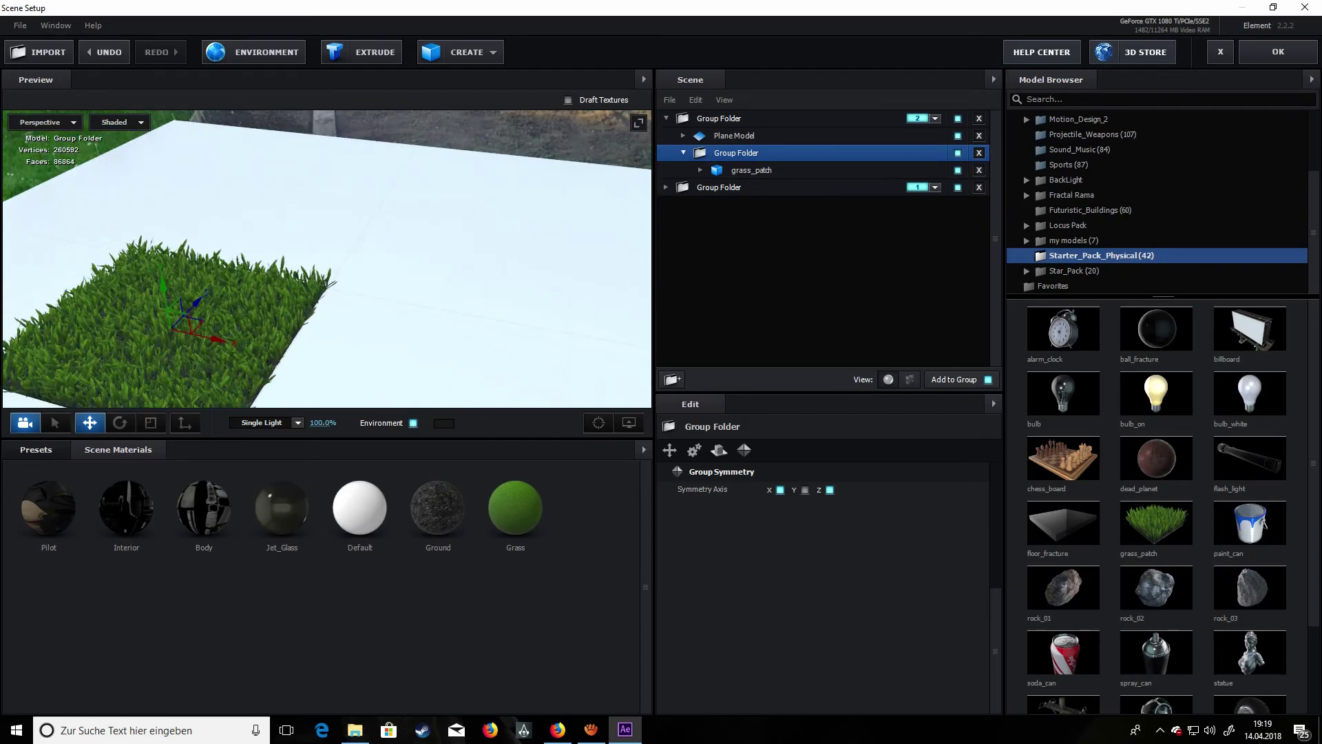
- Try nesting the mirrored grass folder inside another new group folder with X and Z symmetry enabled
{"action": "left_click", "coordinate": [672, 378]}
{"action": "left_click_drag", "start_coordinate": [779, 170], "coordinate": [776, 147]}
{"action": "left_click_drag", "start_coordinate": [770, 138], "coordinate": [770, 153]}
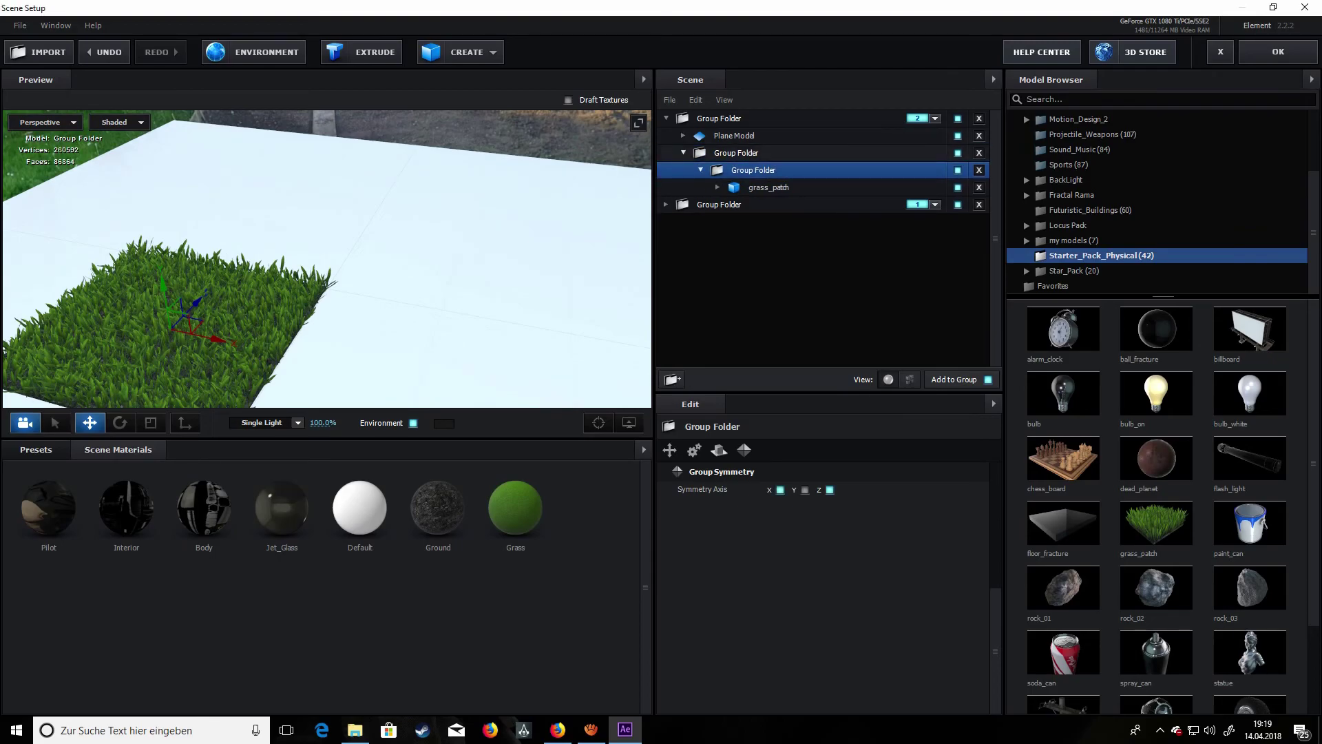
{"action": "left_click", "coordinate": [770, 152]}
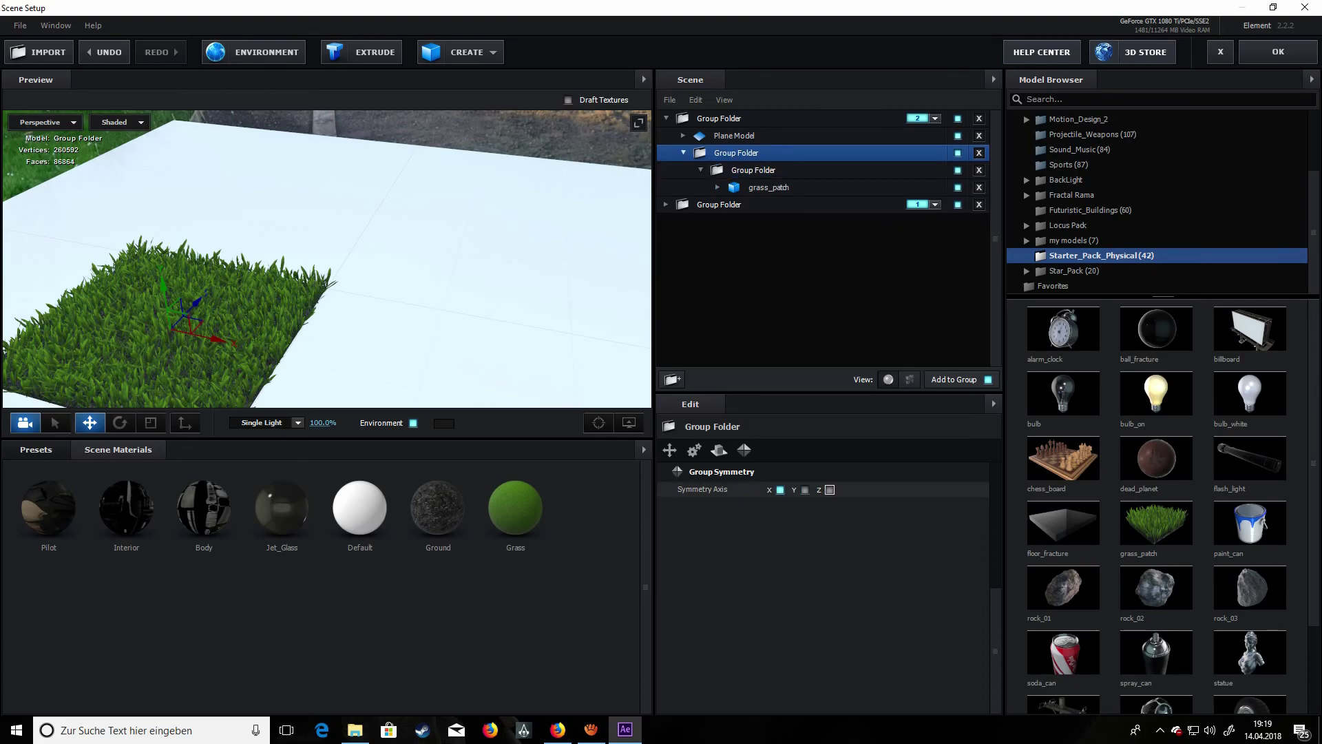
{"action": "left_click", "coordinate": [830, 489]}
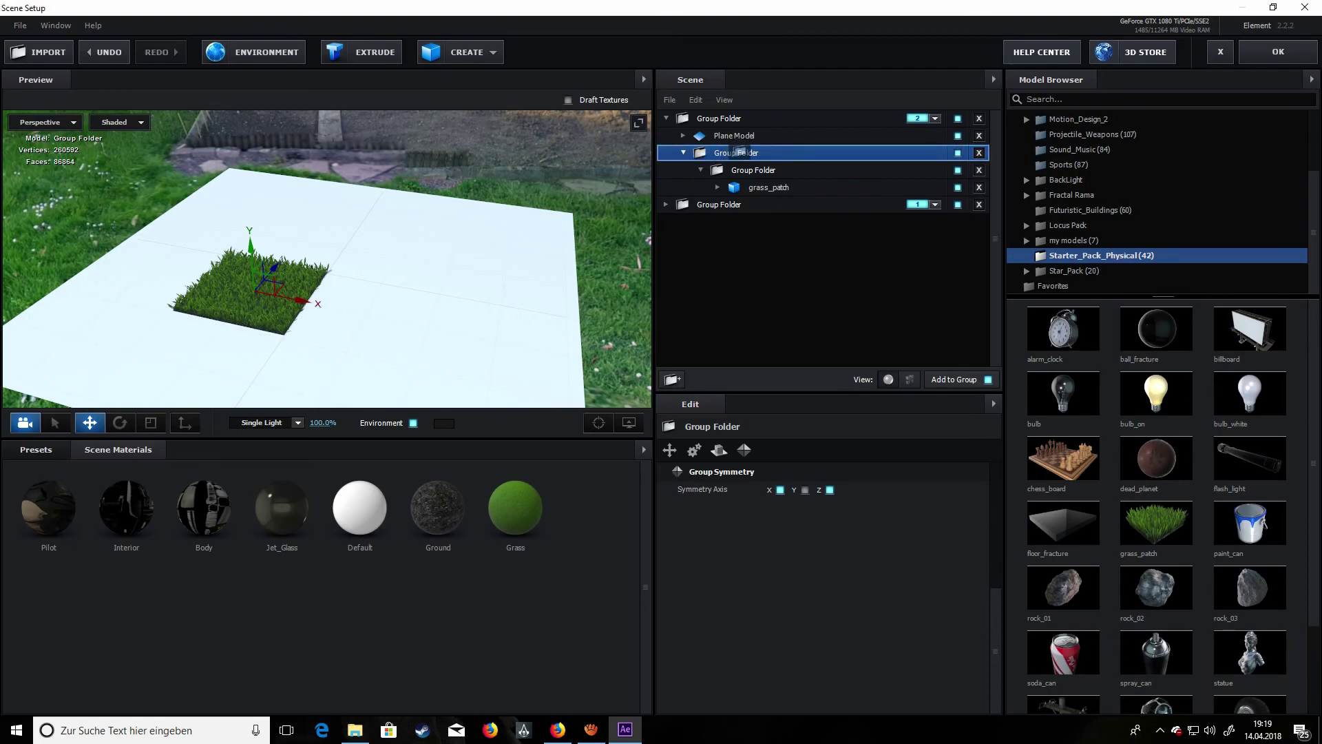
- Take the grass folder back out of the extra group folder and delete the empty folder
{"action": "left_click", "coordinate": [747, 170]}
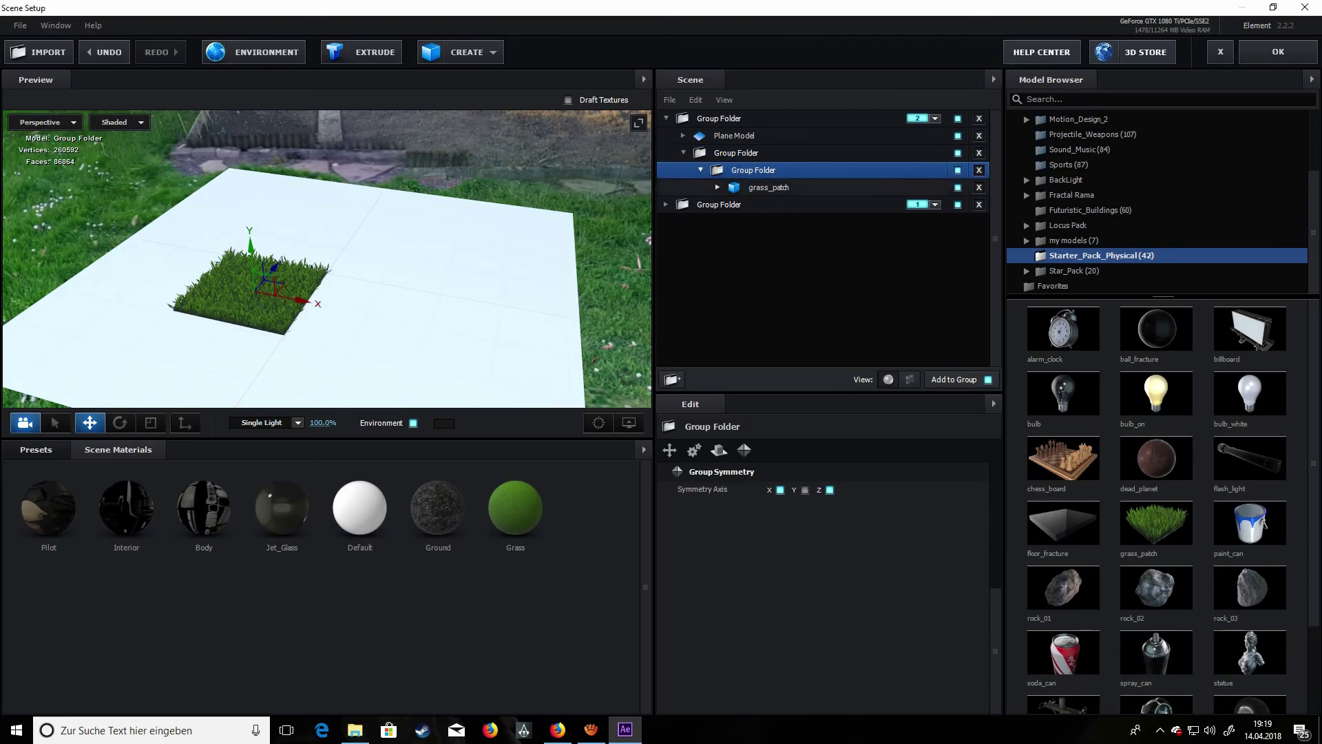
{"action": "left_click_drag", "start_coordinate": [748, 170], "coordinate": [762, 140]}
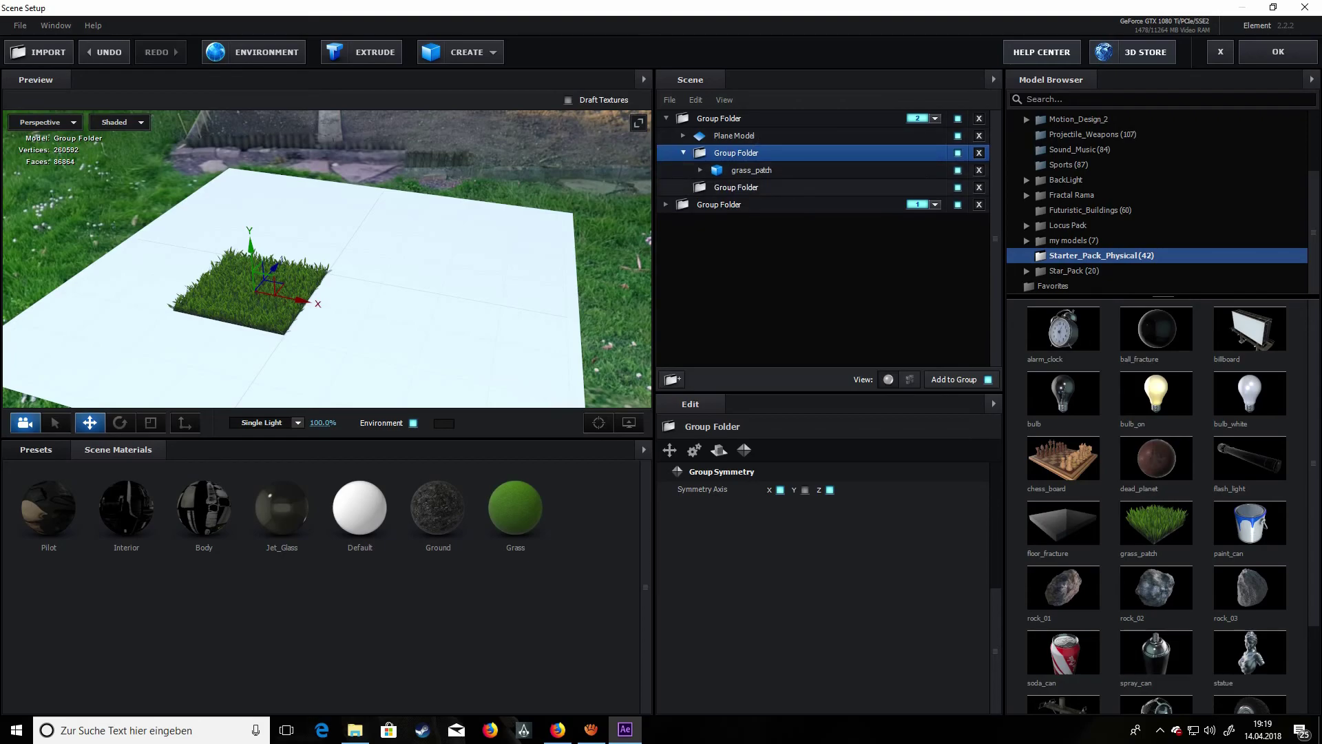
{"action": "left_click", "coordinate": [979, 188]}
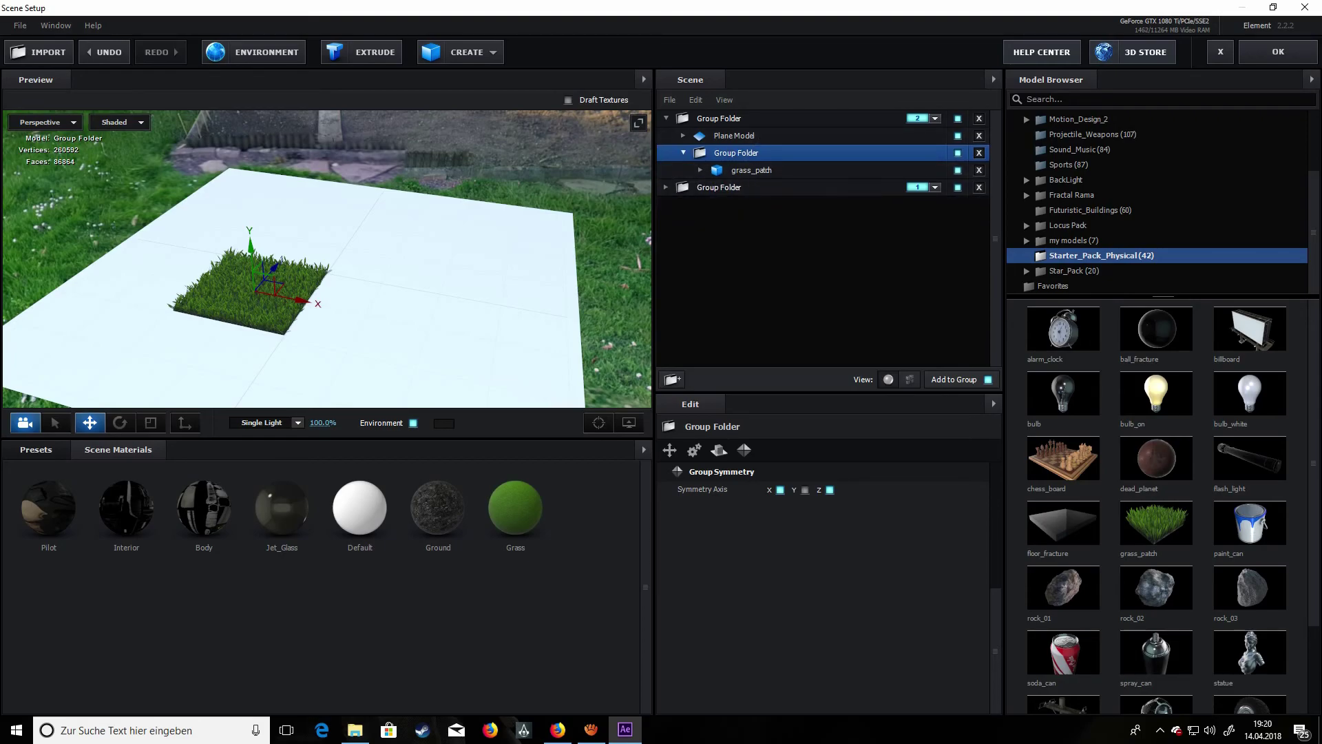
- Duplicate the mirrored grass folder three times and place the copies edge to edge along Z and X
{"action": "left_click_drag", "start_coordinate": [413, 275], "coordinate": [227, 279]}
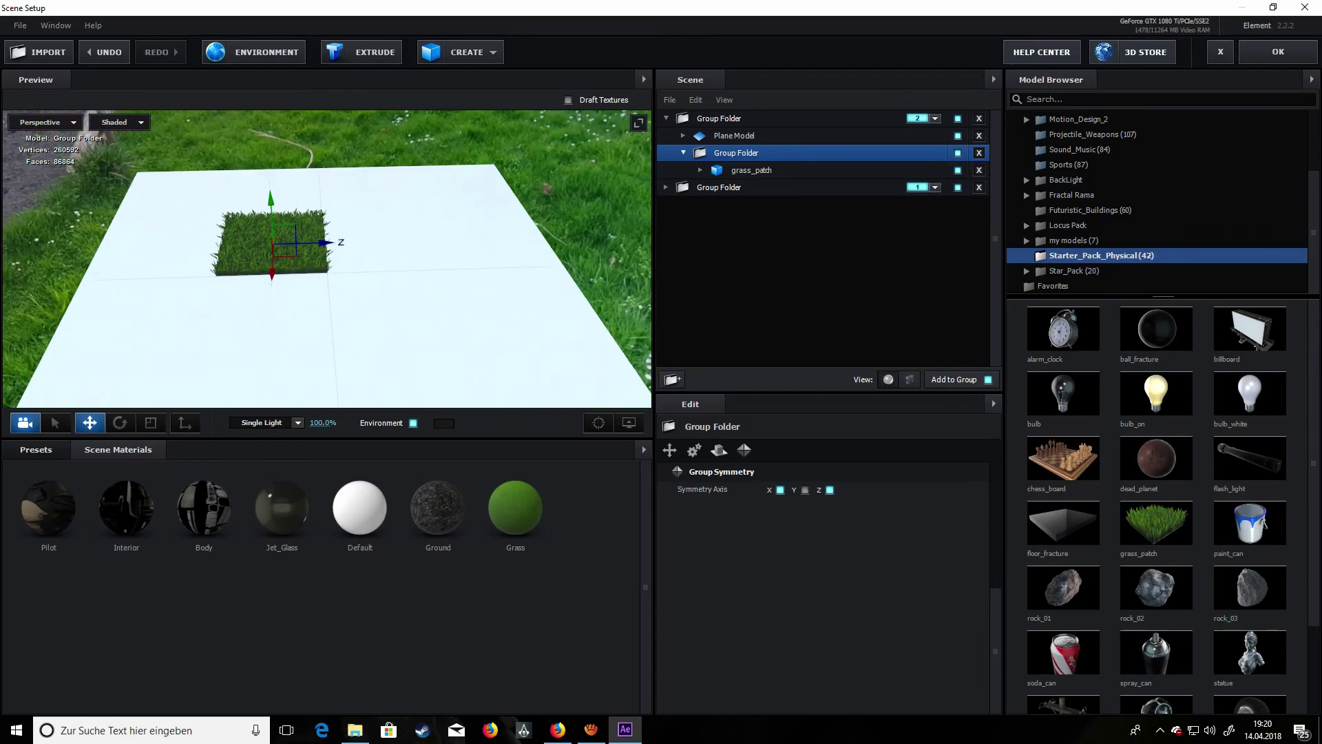
{"action": "key", "text": "ctrl+d"}
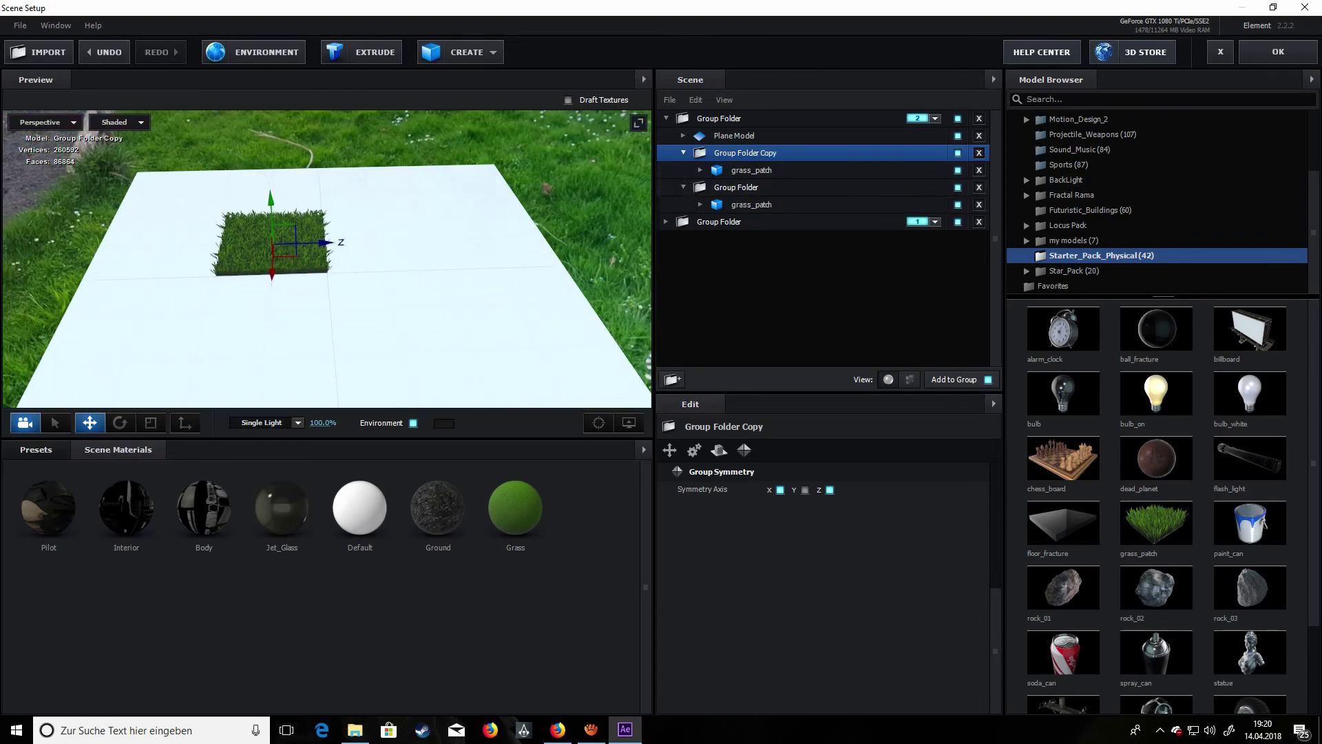
{"action": "left_click_drag", "start_coordinate": [324, 243], "coordinate": [397, 340]}
{"action": "key", "text": "ctrl+d"}
{"action": "key", "text": "ctrl+d"}
{"action": "left_click_drag", "start_coordinate": [441, 302], "coordinate": [521, 405]}
- Add six more grass folder duplicates and tile them next to the existing patches toward the plane's near +Z corner
{"action": "key", "text": "ctrl+d"}
{"action": "key", "text": "ctrl+d"}
{"action": "key", "text": "ctrl+d"}
{"action": "key", "text": "ctrl+d"}
{"action": "key", "text": "ctrl+d"}
{"action": "key", "text": "ctrl+d"}
{"action": "scroll", "coordinate": [520, 342], "scroll_direction": "down", "scroll_amount": 1}
{"action": "scroll", "coordinate": [544, 329], "scroll_direction": "down", "scroll_amount": 2}
- Duplicate the grass folder four more times, lining copies up toward negative Z along the plane's near edge
{"action": "key", "text": "ctrl+d"}
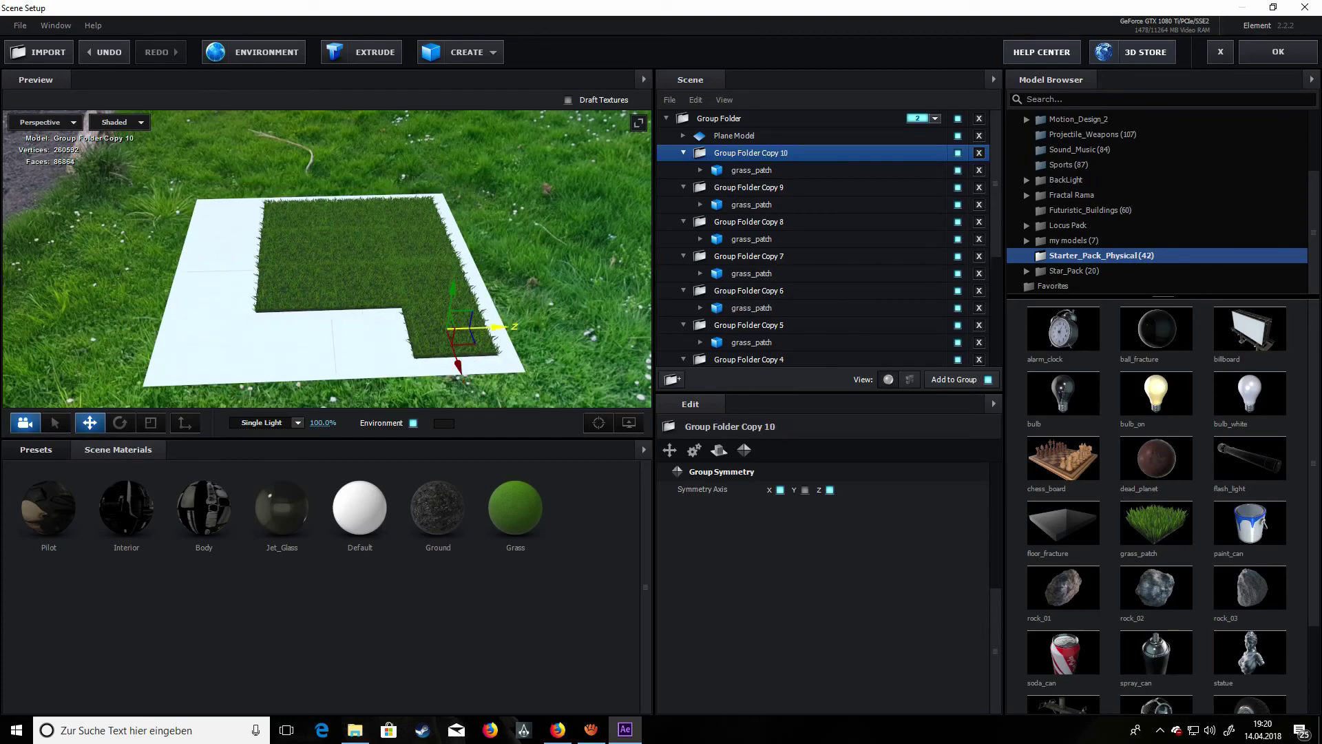
{"action": "left_click_drag", "start_coordinate": [497, 326], "coordinate": [263, 336]}
{"action": "key", "text": "ctrl+d"}
{"action": "key", "text": "ctrl+d"}
{"action": "key", "text": "ctrl+d"}
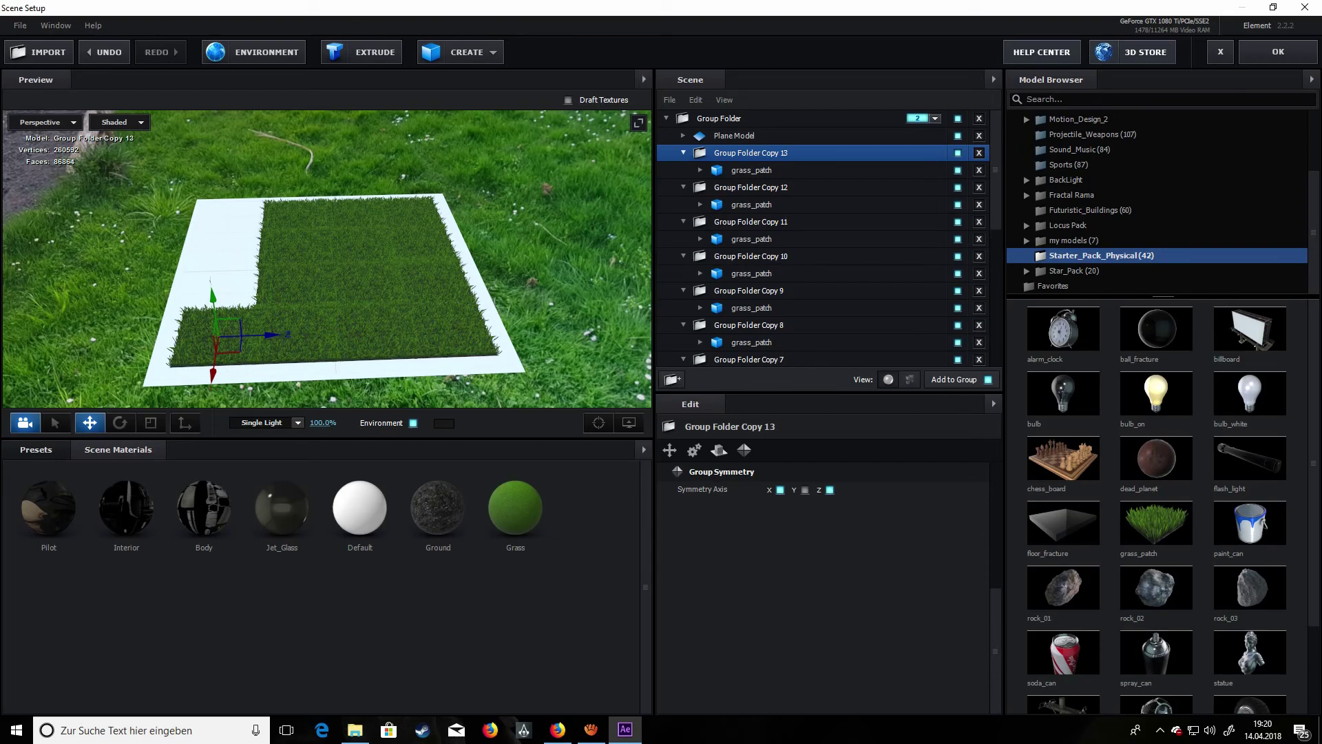
- Move the newest grass copy toward negative X and duplicate it three times to fill the plane's remaining bare side
{"action": "left_click_drag", "start_coordinate": [213, 372], "coordinate": [233, 252]}
{"action": "key", "text": "ctrl+d"}
{"action": "key", "text": "ctrl+d"}
{"action": "key", "text": "ctrl+d"}
{"action": "scroll", "coordinate": [327, 260], "scroll_direction": "up", "scroll_amount": 5}
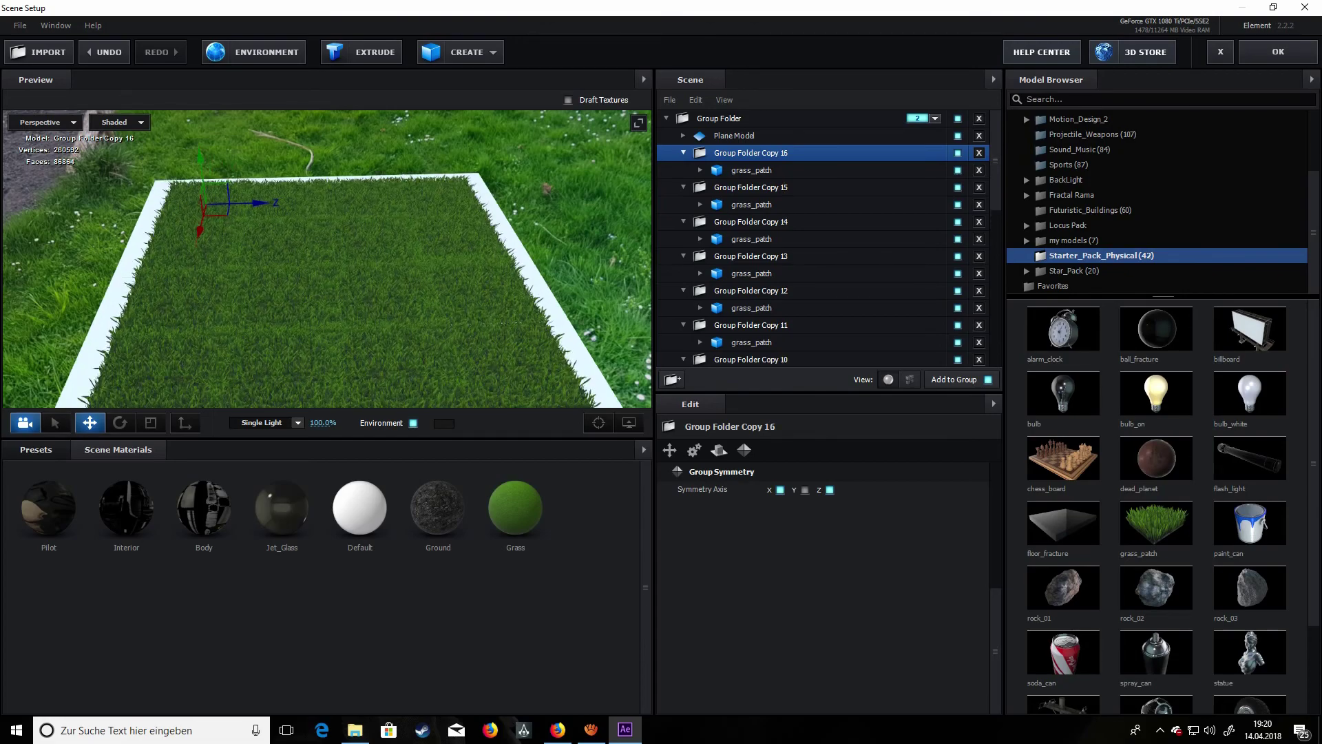
- Enable Matte Shadow and Matte Reflection on the Plane Model's Default material
{"action": "left_click", "coordinate": [734, 135]}
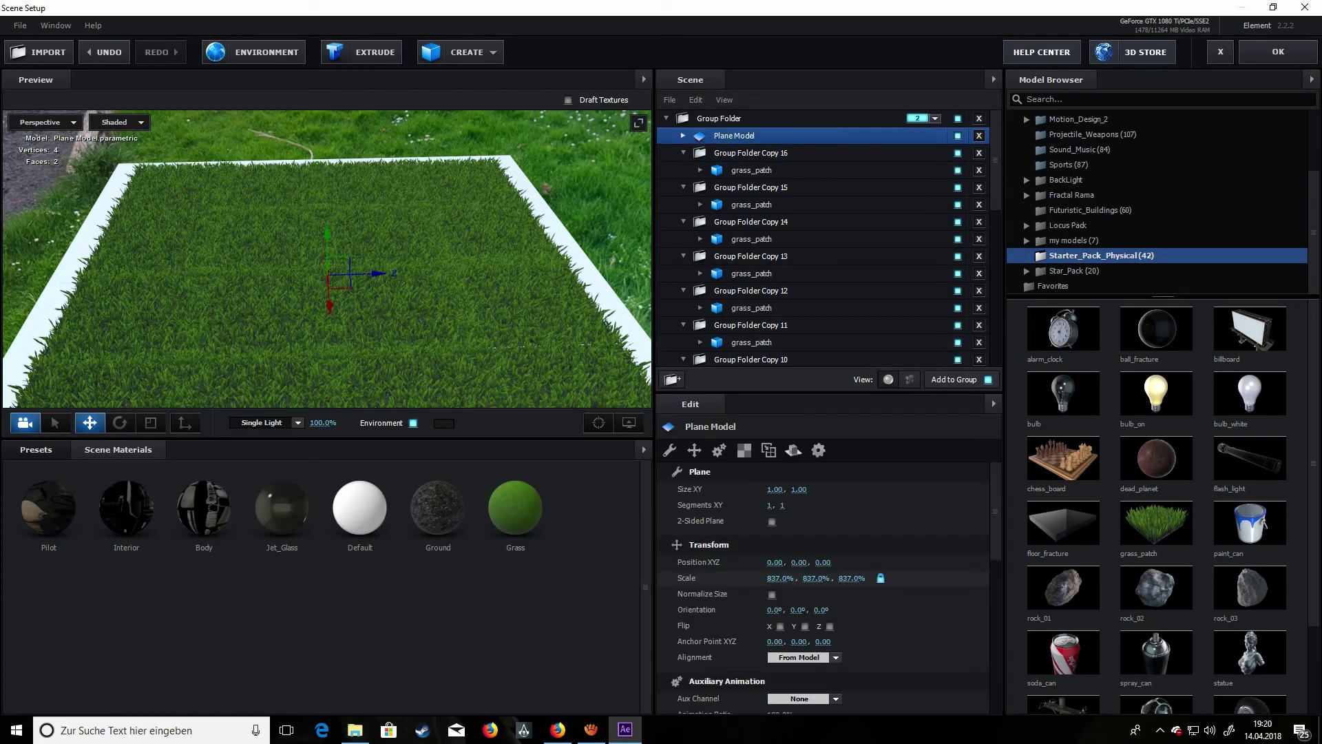
{"action": "scroll", "coordinate": [823, 577], "scroll_direction": "down", "scroll_amount": 8}
{"action": "scroll", "coordinate": [823, 585], "scroll_direction": "up", "scroll_amount": 3}
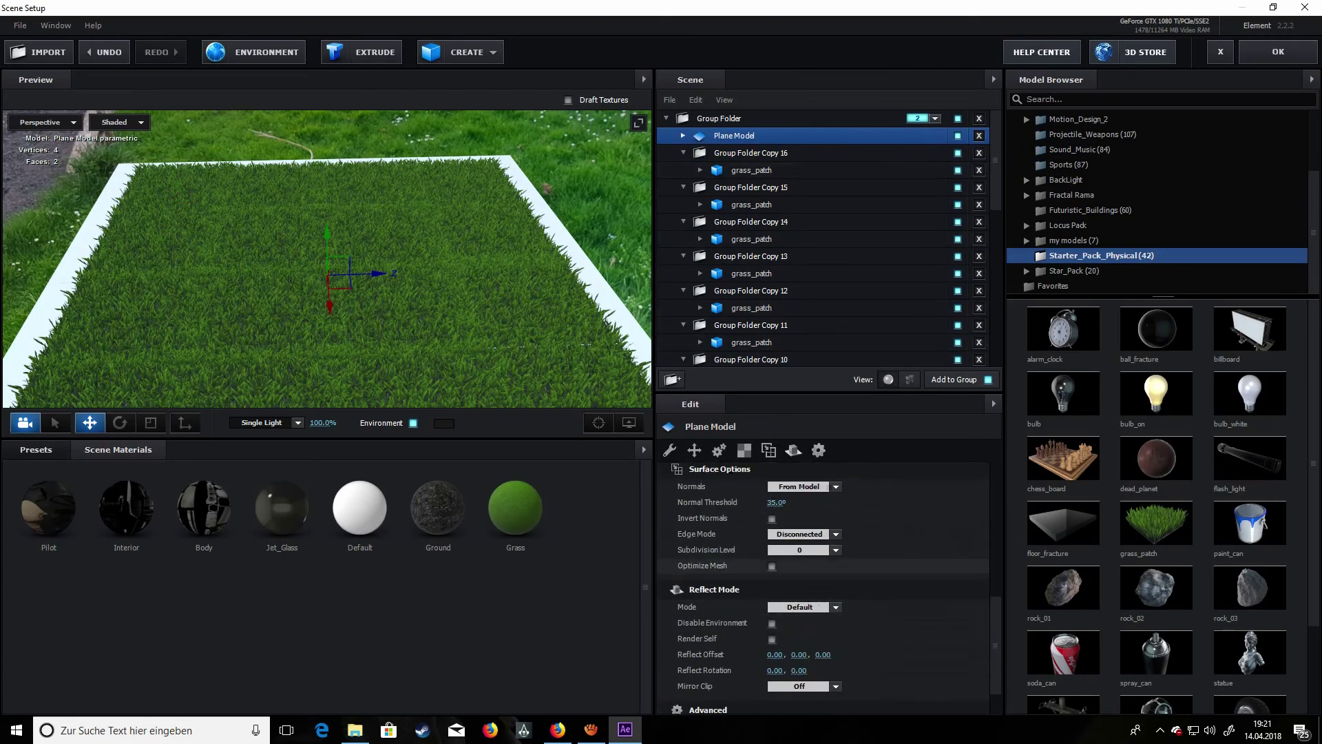
{"action": "left_click", "coordinate": [683, 135]}
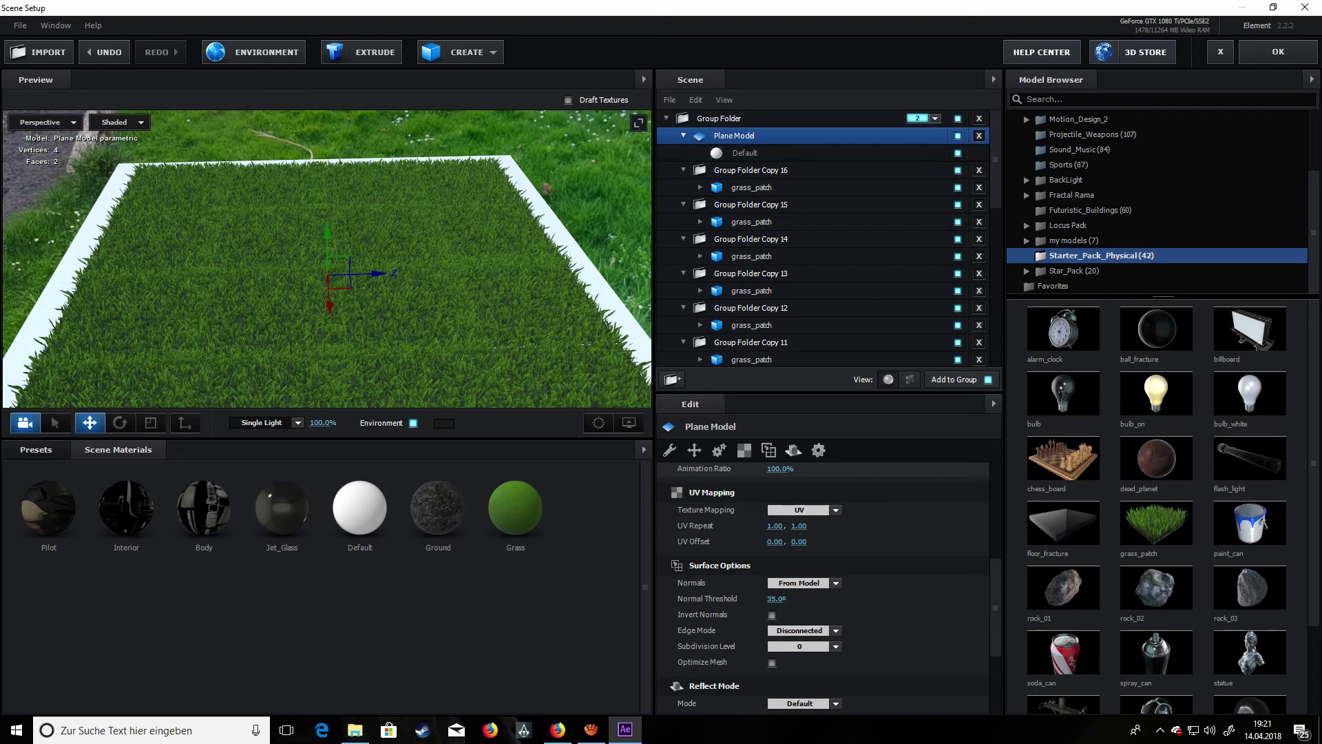
{"action": "key", "text": "Down"}
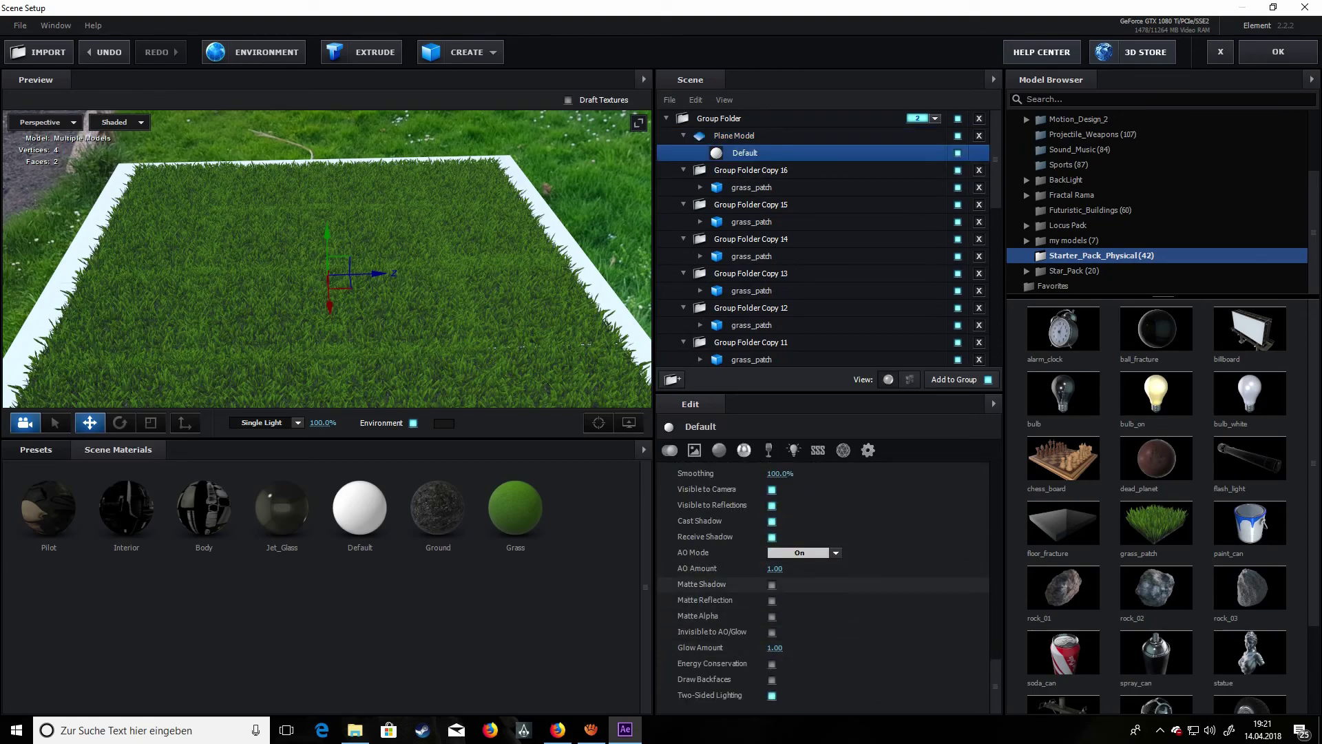
{"action": "left_click", "coordinate": [772, 585]}
{"action": "left_click", "coordinate": [772, 617]}
{"action": "left_click", "coordinate": [772, 617]}
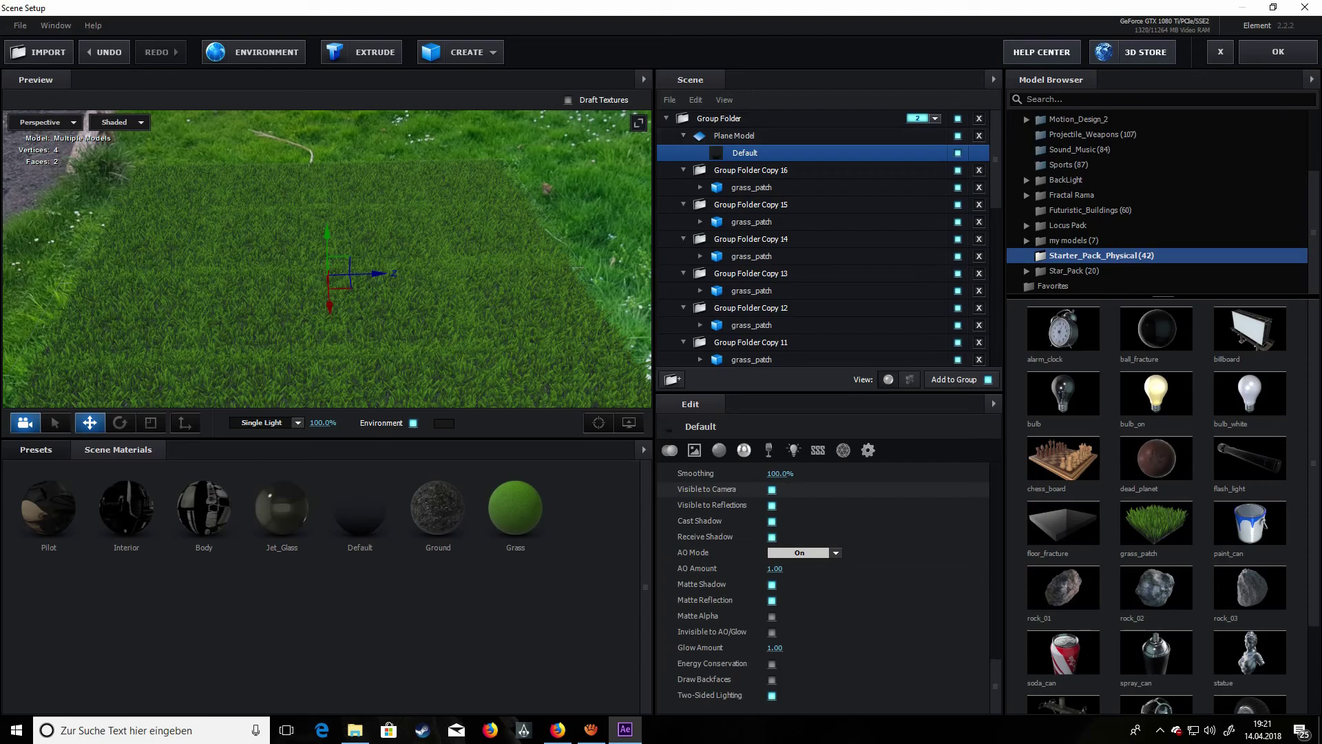
- Enable Matte Shadow and Matte Reflection on the grass patch's Ground material
{"action": "left_click", "coordinate": [734, 136]}
{"action": "left_click", "coordinate": [700, 187]}
{"action": "left_click", "coordinate": [751, 187]}
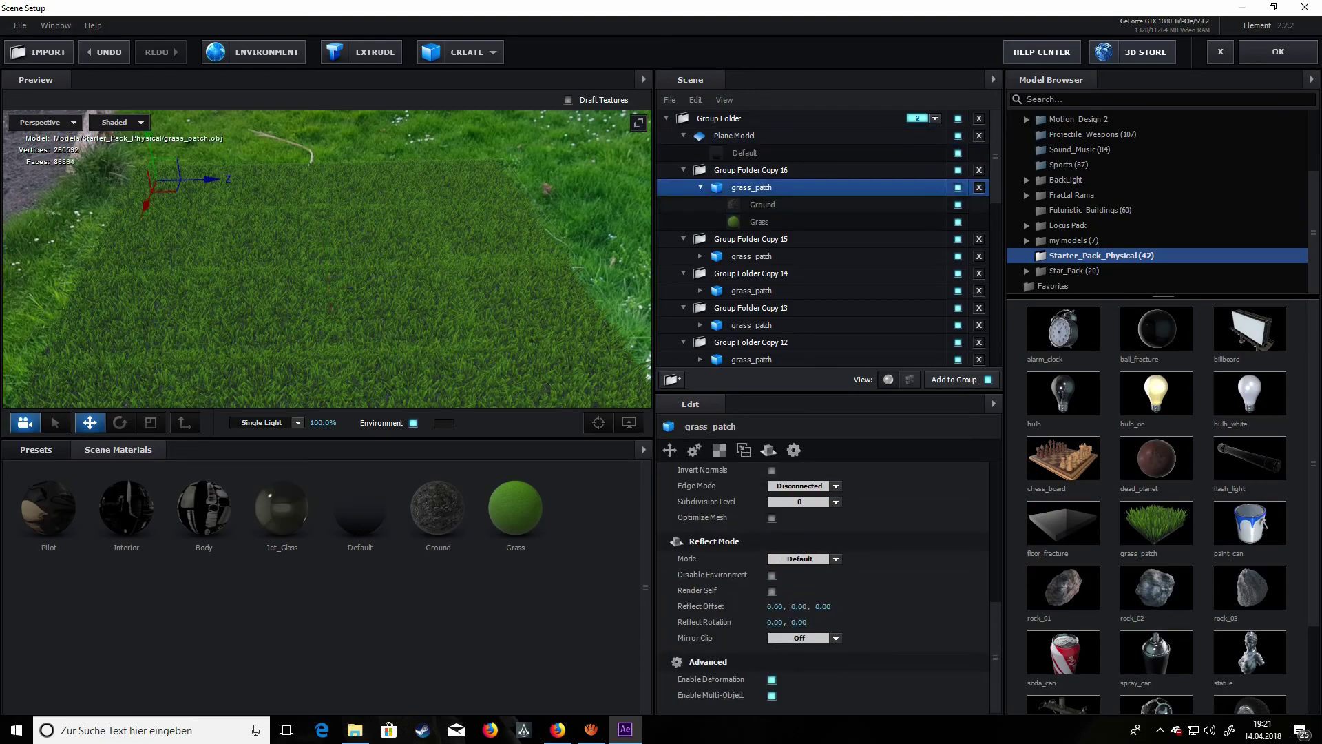
{"action": "left_click", "coordinate": [763, 205]}
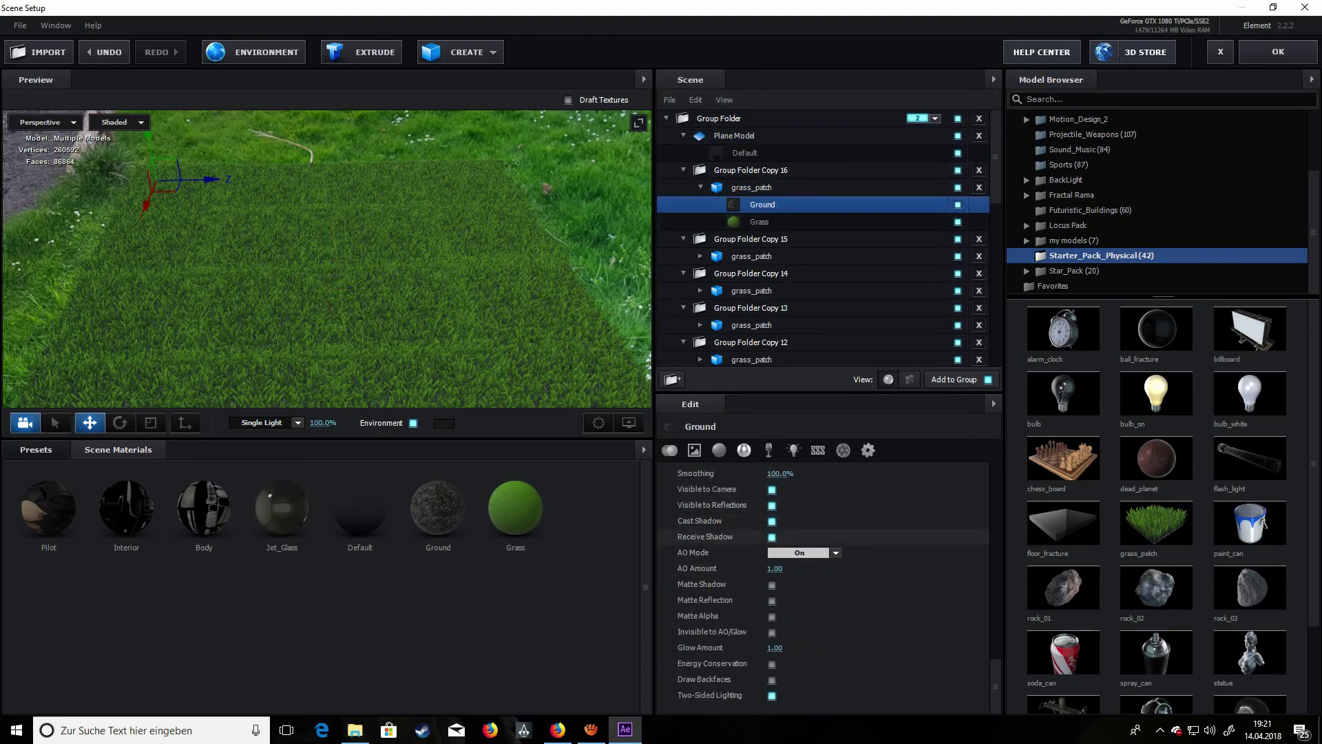
{"action": "scroll", "coordinate": [823, 241], "scroll_direction": "down", "scroll_amount": 3}
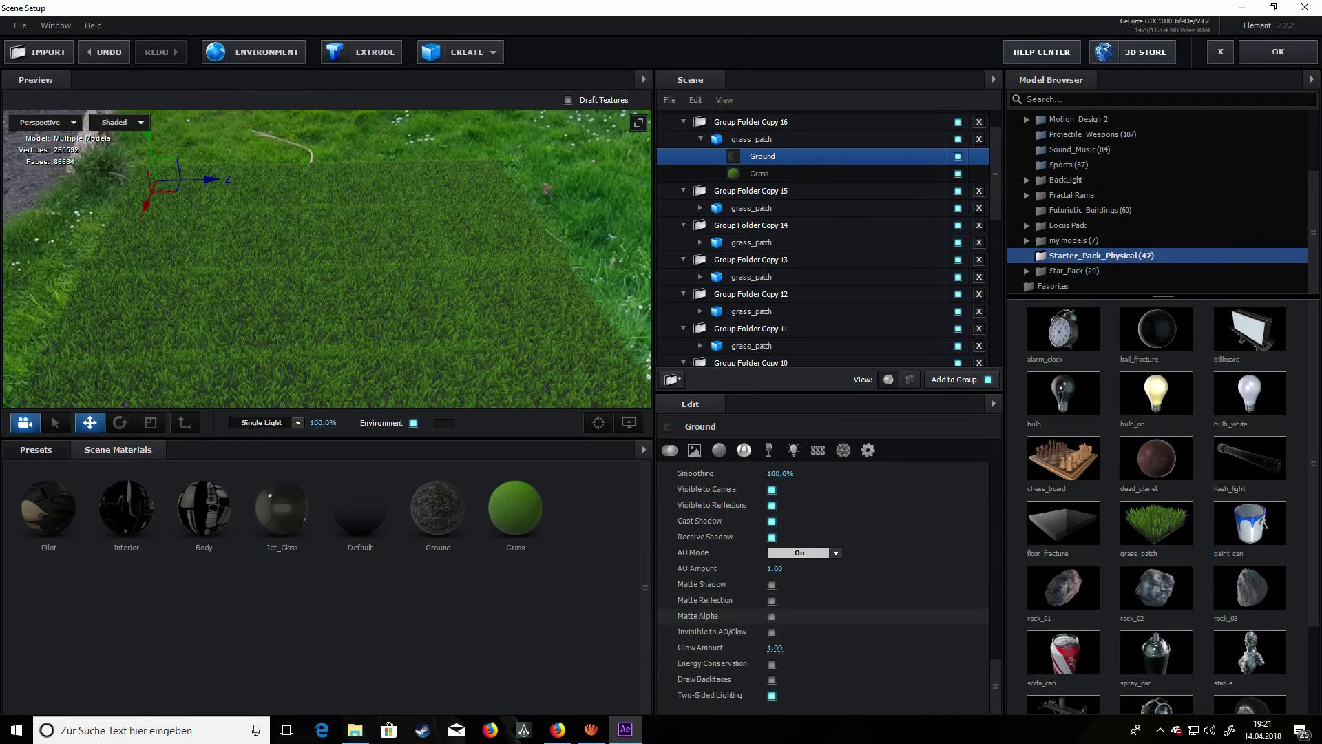
{"action": "left_click", "coordinate": [773, 584]}
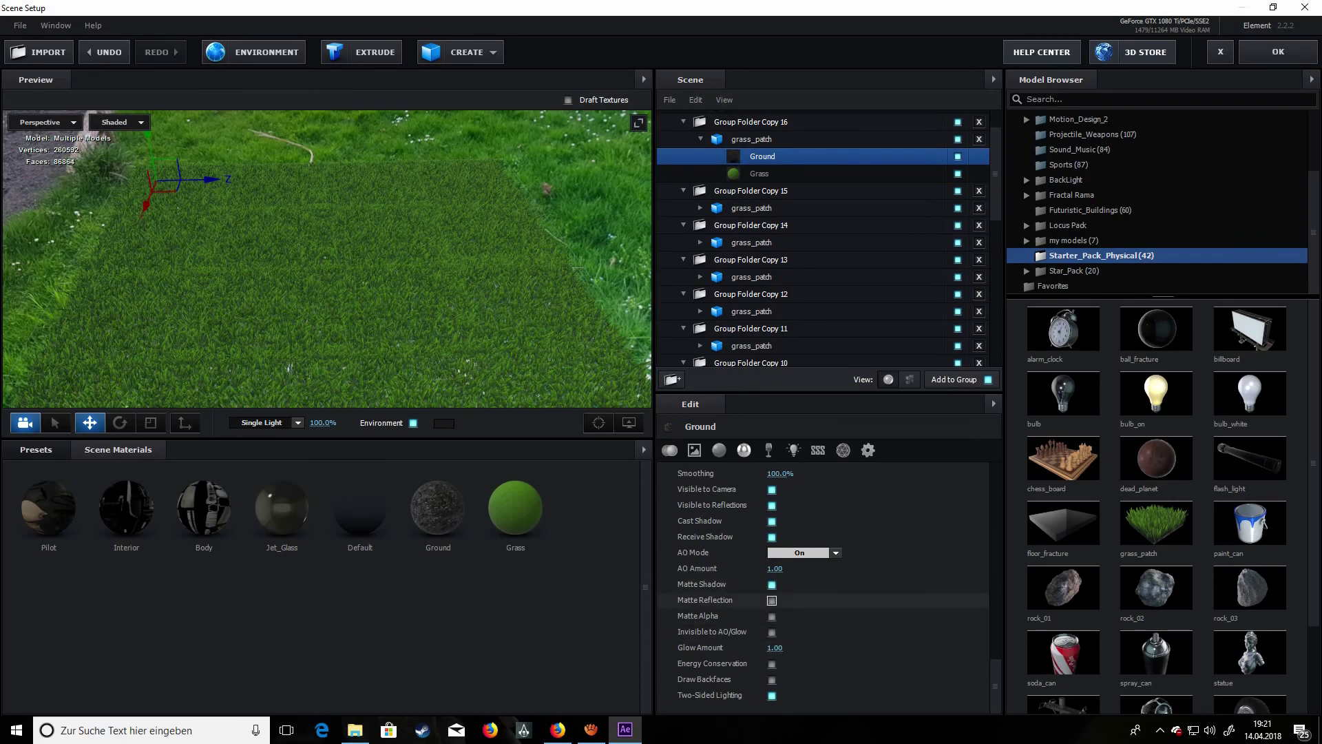
{"action": "left_click", "coordinate": [772, 600]}
- Enable Matte Shadow and Matte Reflection on the Grass material and apply the scene setup to the composition
{"action": "left_click", "coordinate": [759, 173]}
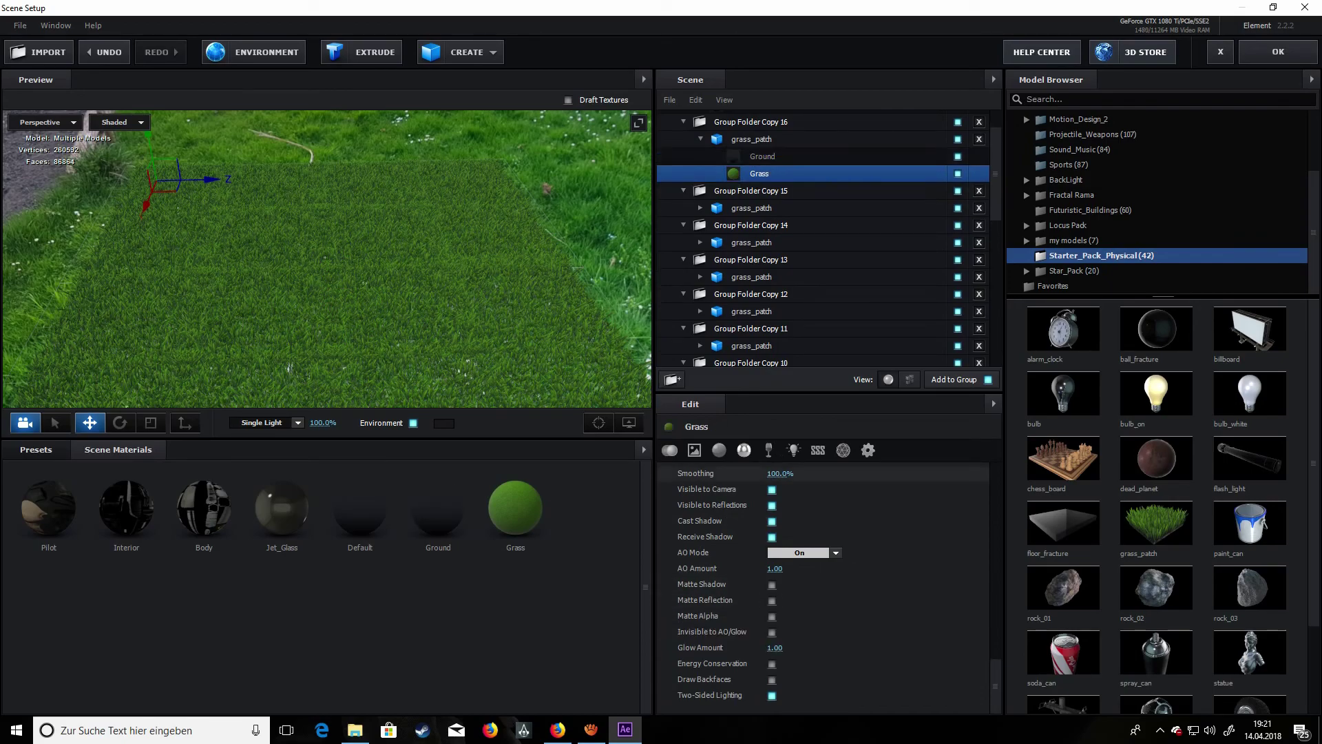
{"action": "left_click", "coordinate": [772, 585]}
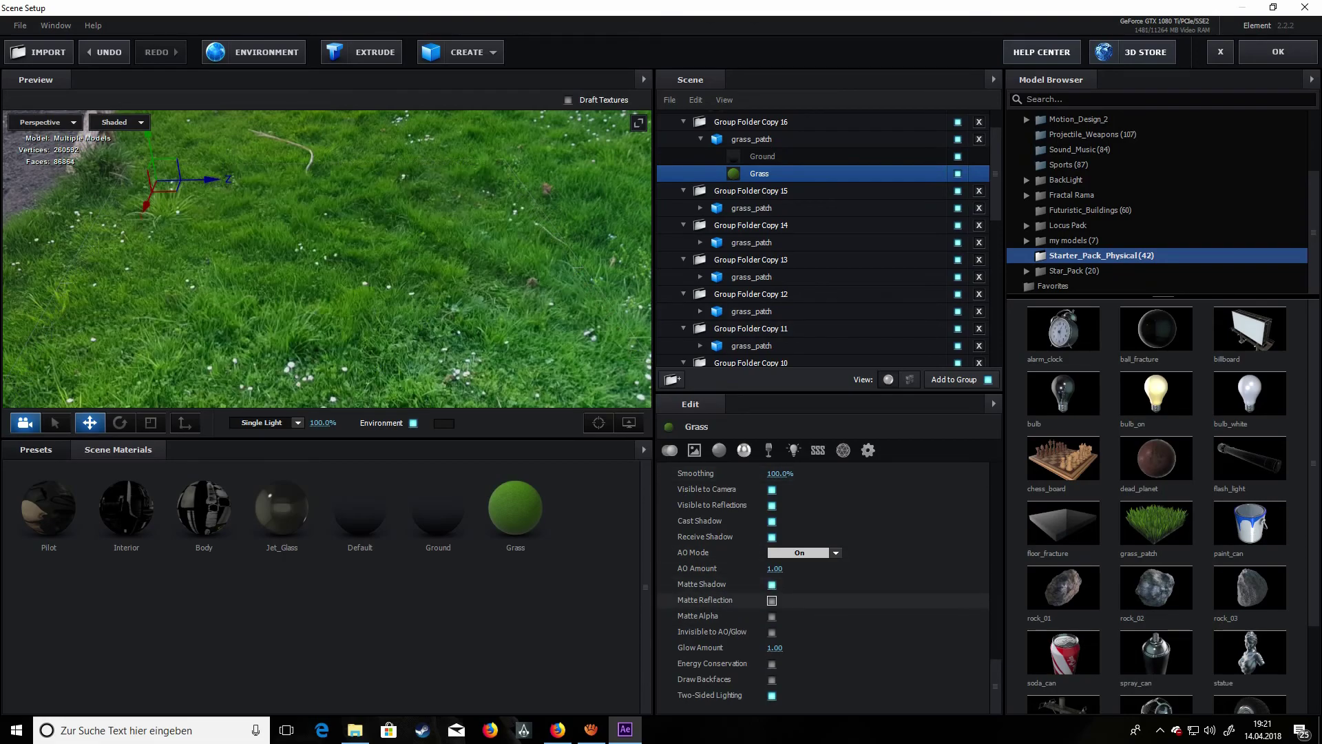
{"action": "left_click", "coordinate": [772, 600]}
{"action": "left_click_drag", "start_coordinate": [158, 180], "coordinate": [406, 269]}
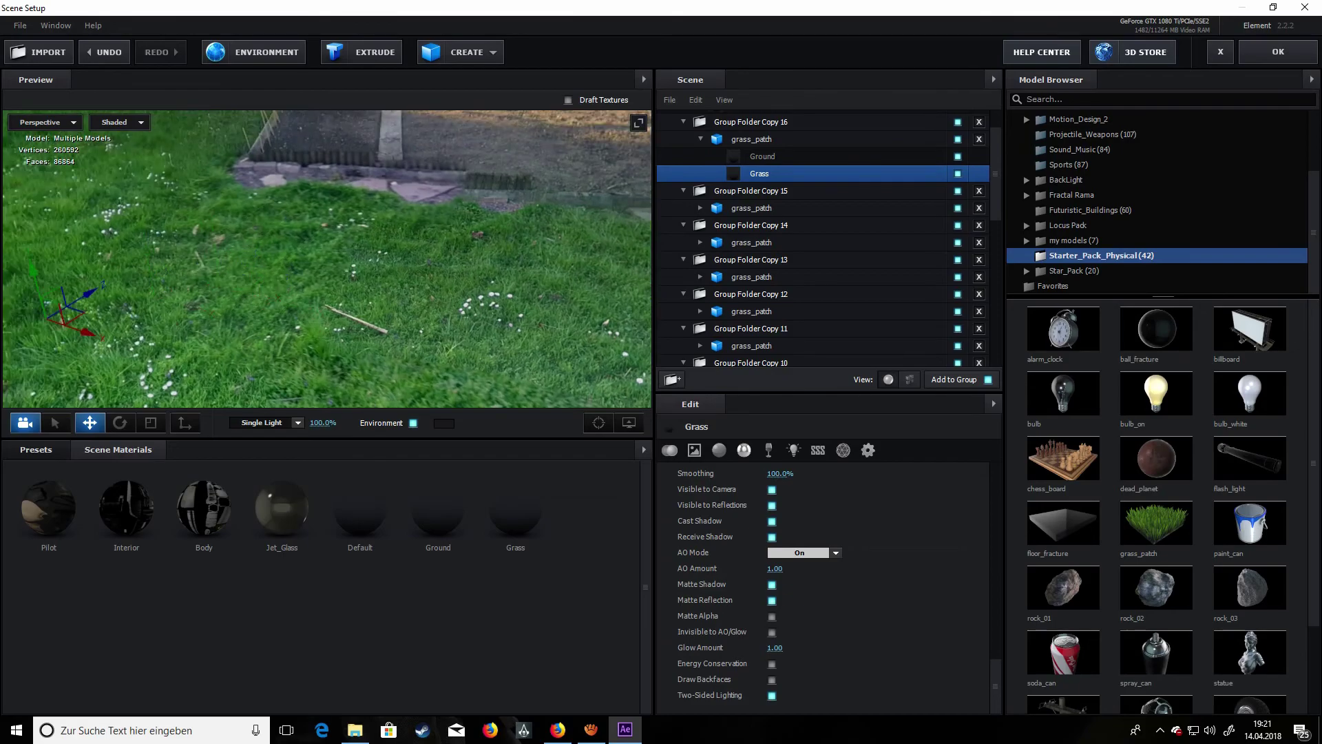
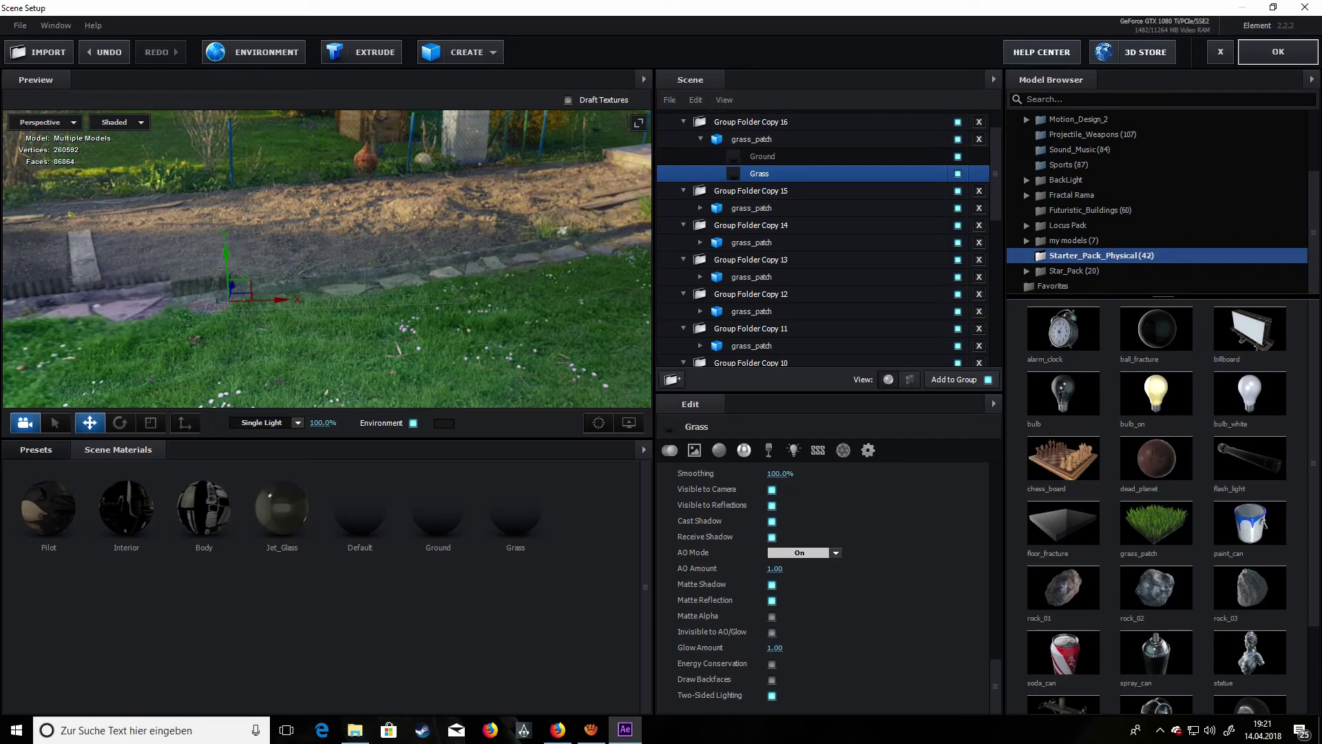
{"action": "left_click", "coordinate": [1277, 51]}
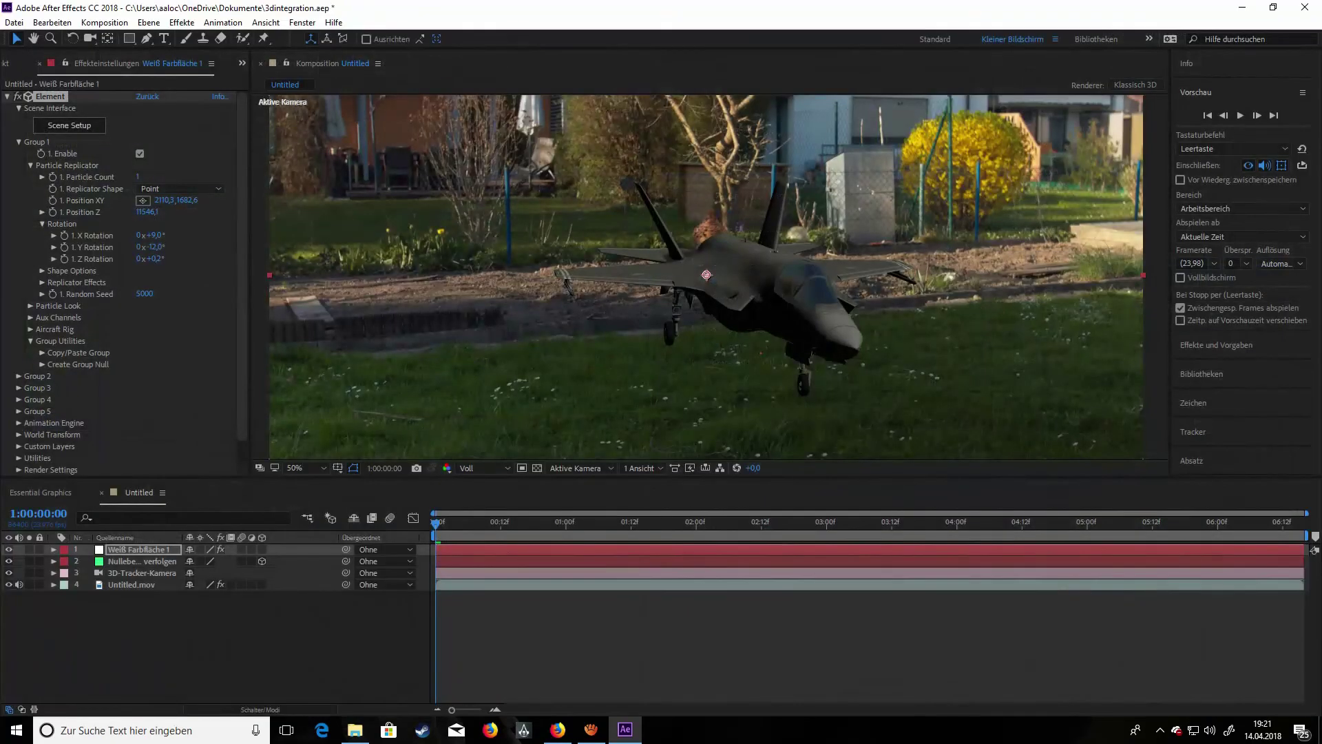
- Examine at 100% magnification how the jet meets the matte ground in the composition
{"action": "key", "text": "comma"}
{"action": "key", "text": "period"}
{"action": "key", "text": "period"}
{"action": "key", "text": "period"}
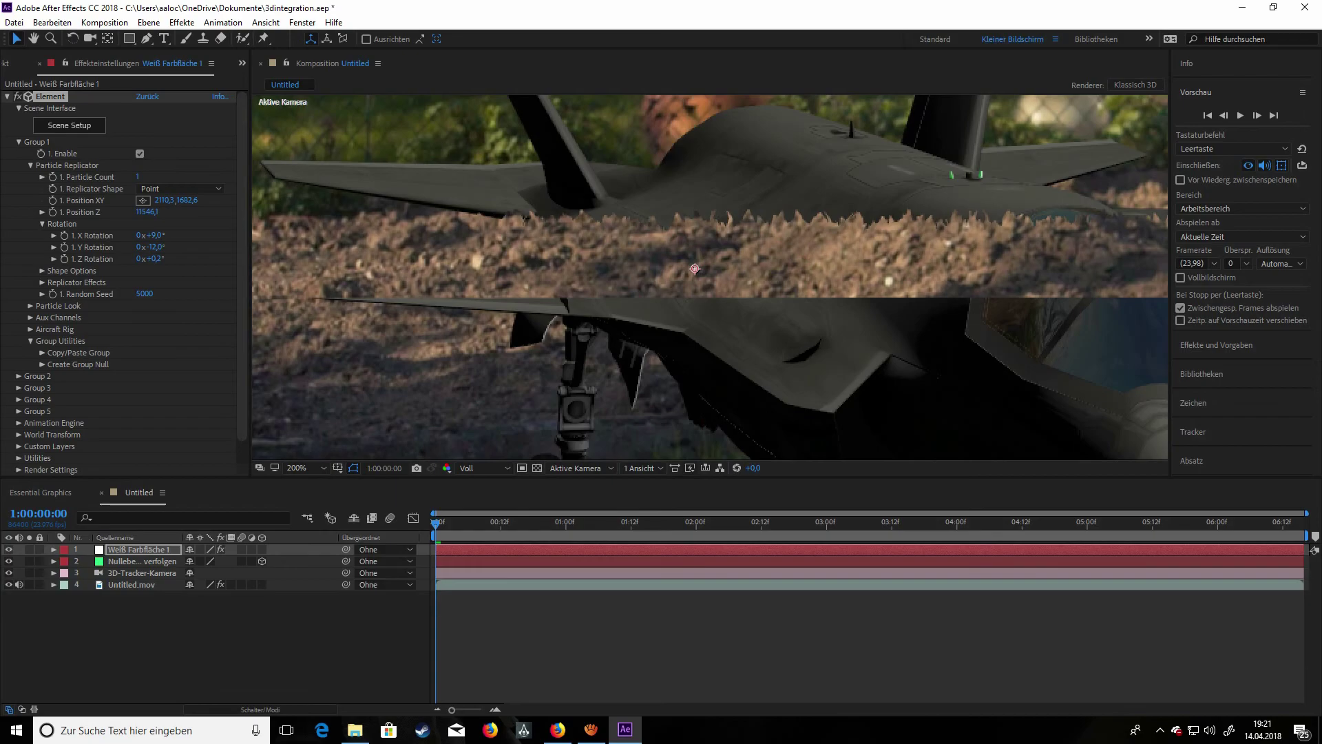
{"action": "scroll", "coordinate": [124, 282], "scroll_direction": "down", "scroll_amount": 1}
{"action": "key", "text": "comma"}
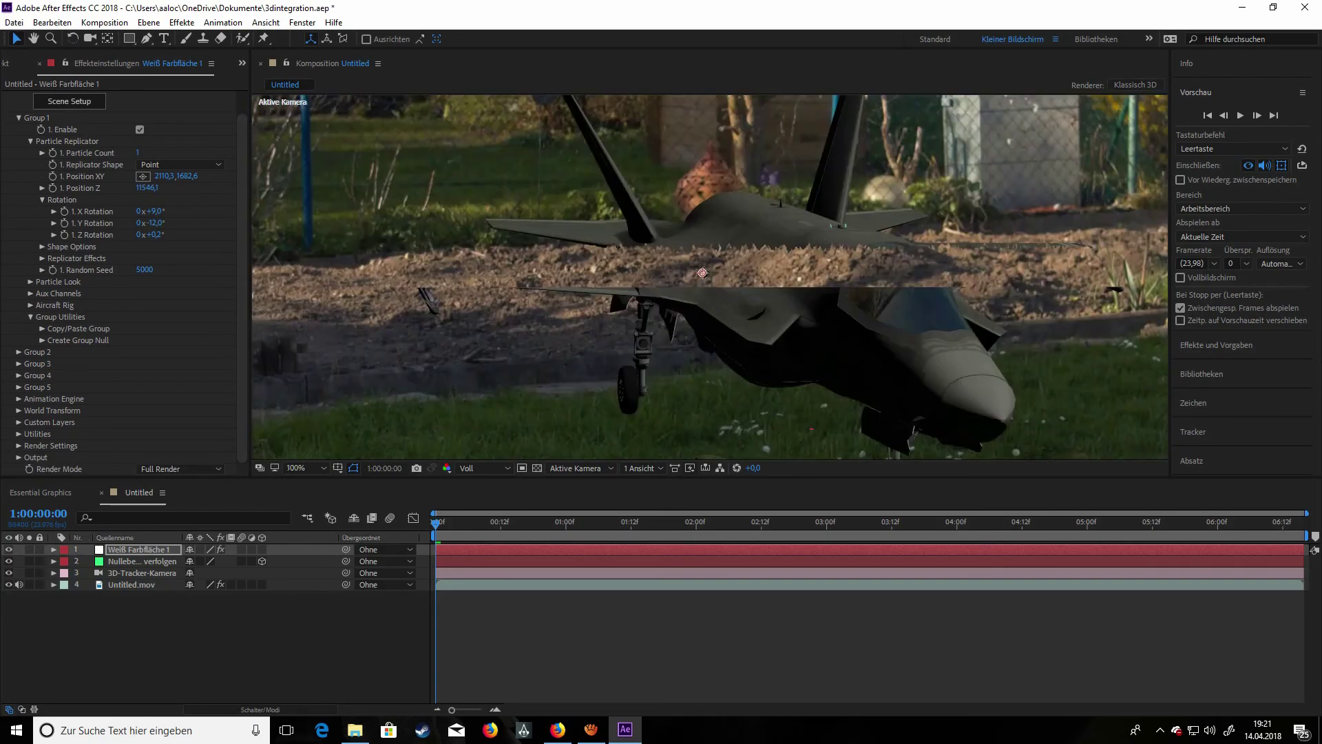
{"action": "key", "text": "F2"}
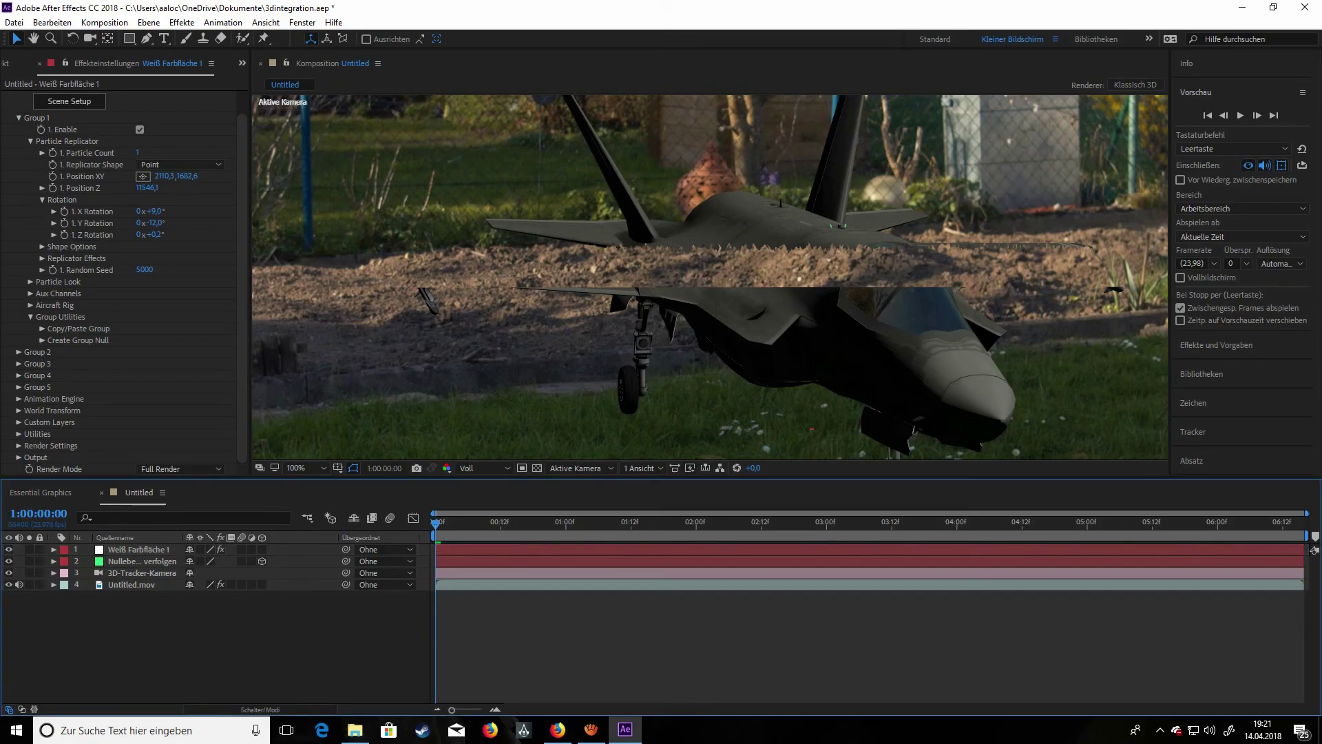
- Copy the tracked null's X position, 2110,3, into the X position of Element's Group 2 Particle Replicator
{"action": "left_click", "coordinate": [141, 561]}
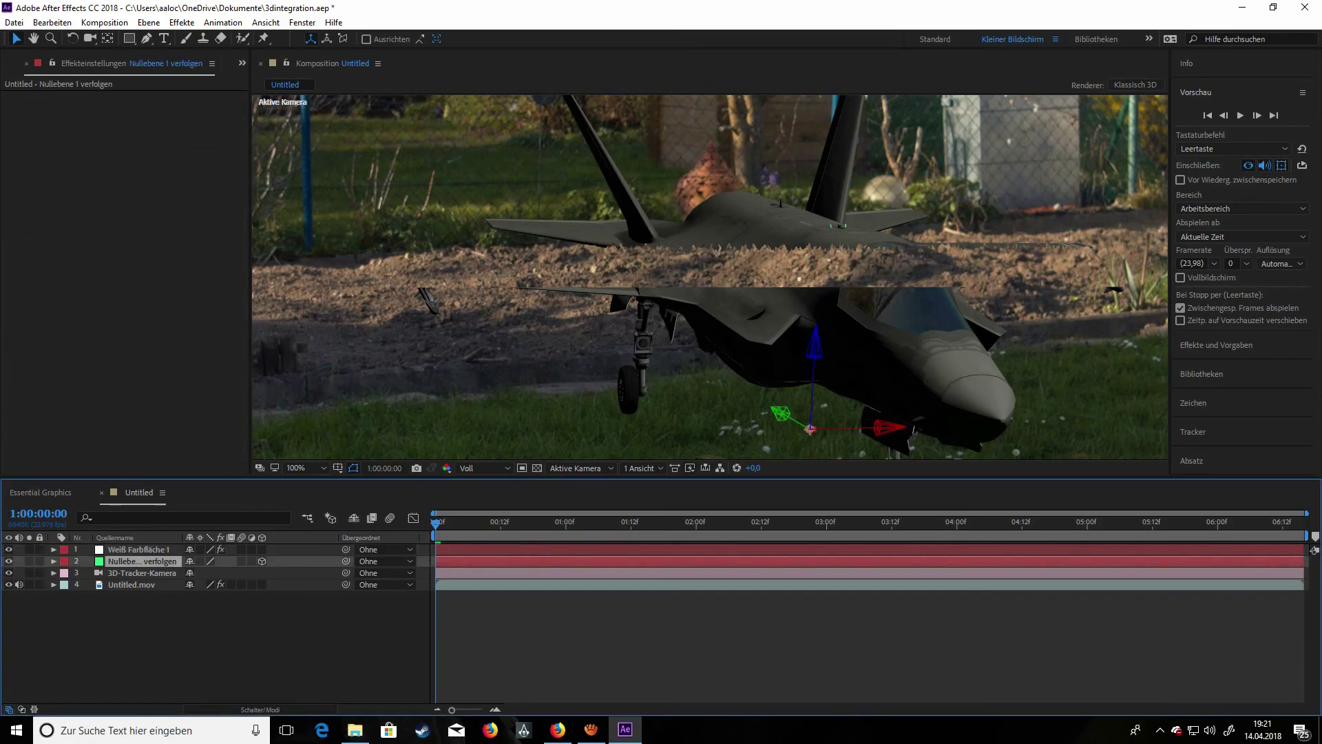
{"action": "left_click", "coordinate": [54, 562]}
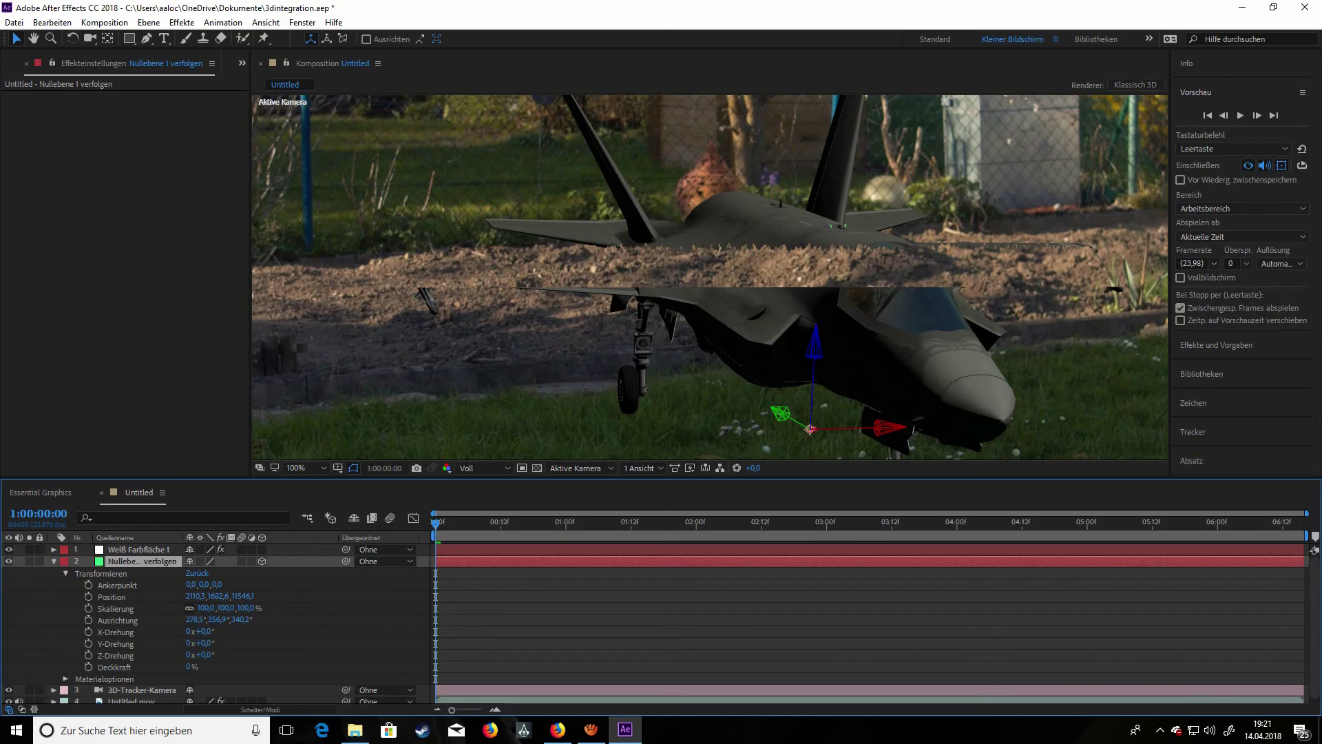
{"action": "left_click", "coordinate": [139, 549]}
{"action": "left_click", "coordinate": [19, 376]}
{"action": "left_click", "coordinate": [19, 376]}
{"action": "scroll", "coordinate": [18, 376], "scroll_direction": "down", "scroll_amount": 1}
{"action": "left_click", "coordinate": [31, 368]}
{"action": "scroll", "coordinate": [124, 284], "scroll_direction": "down", "scroll_amount": 1}
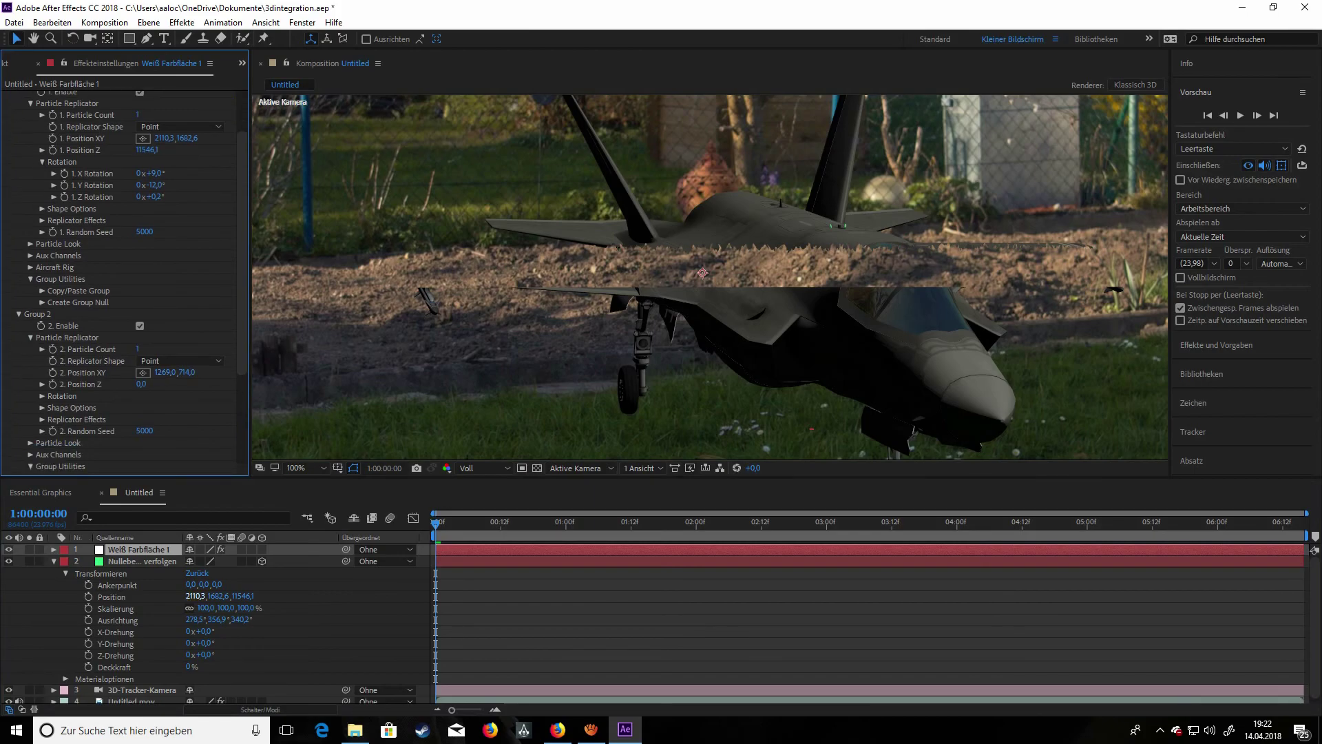
{"action": "left_click", "coordinate": [196, 597]}
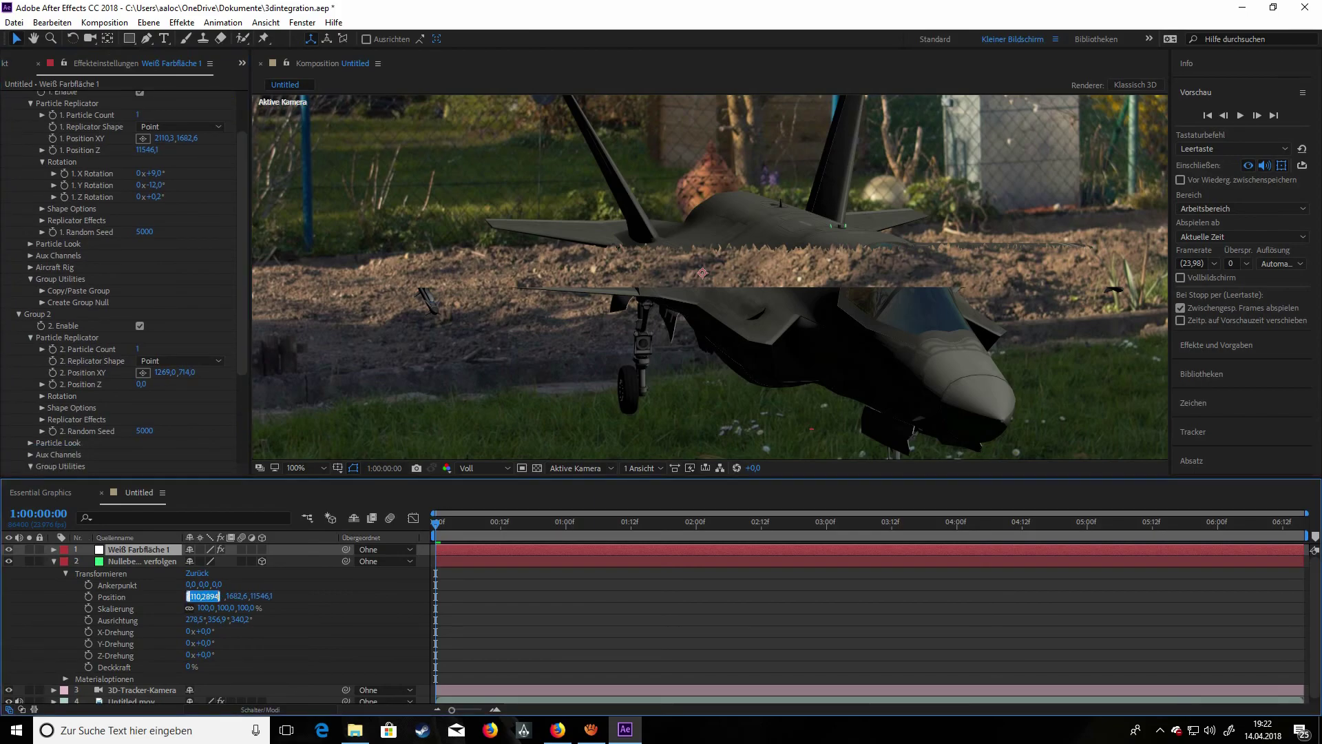
{"action": "left_click", "coordinate": [166, 372]}
{"action": "key", "text": "ctrl+v"}
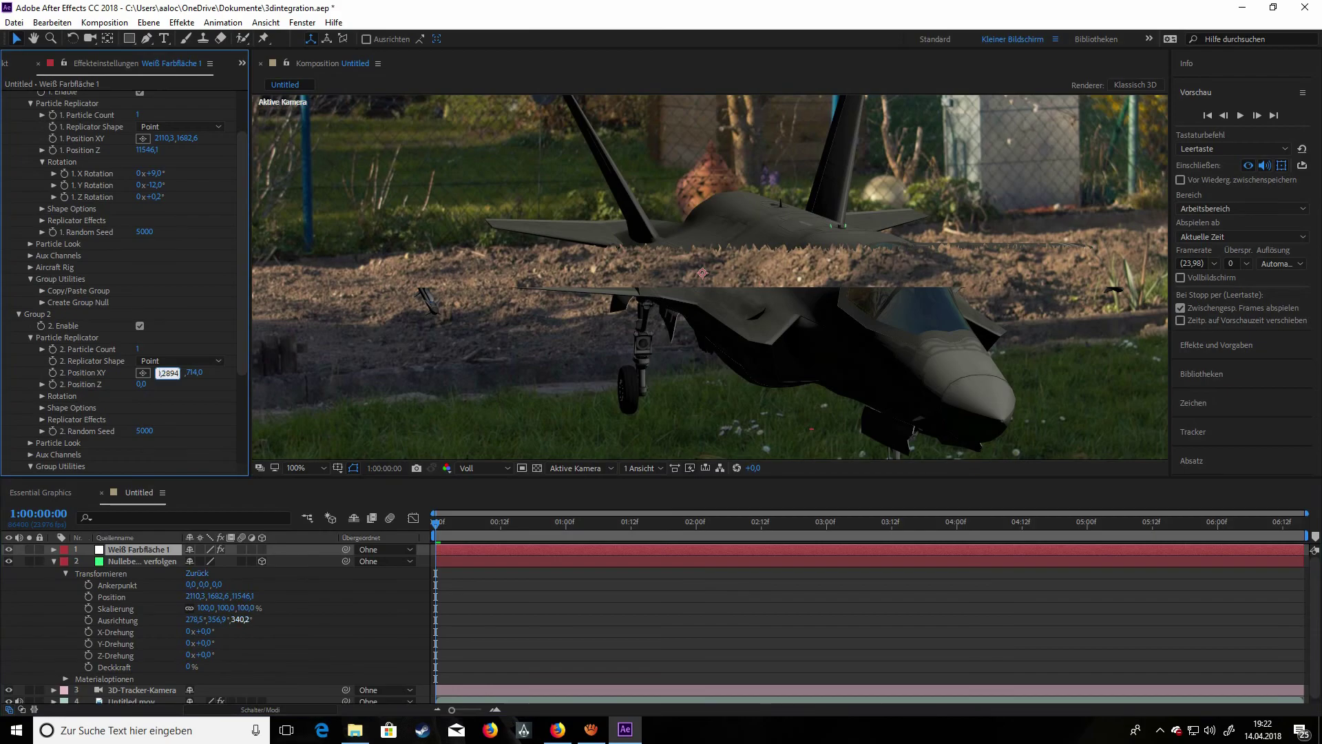
- Copy the null's Y position 1682,6 and Z position 11546,1 into the matching Group 2 position values
{"action": "left_click", "coordinate": [218, 597]}
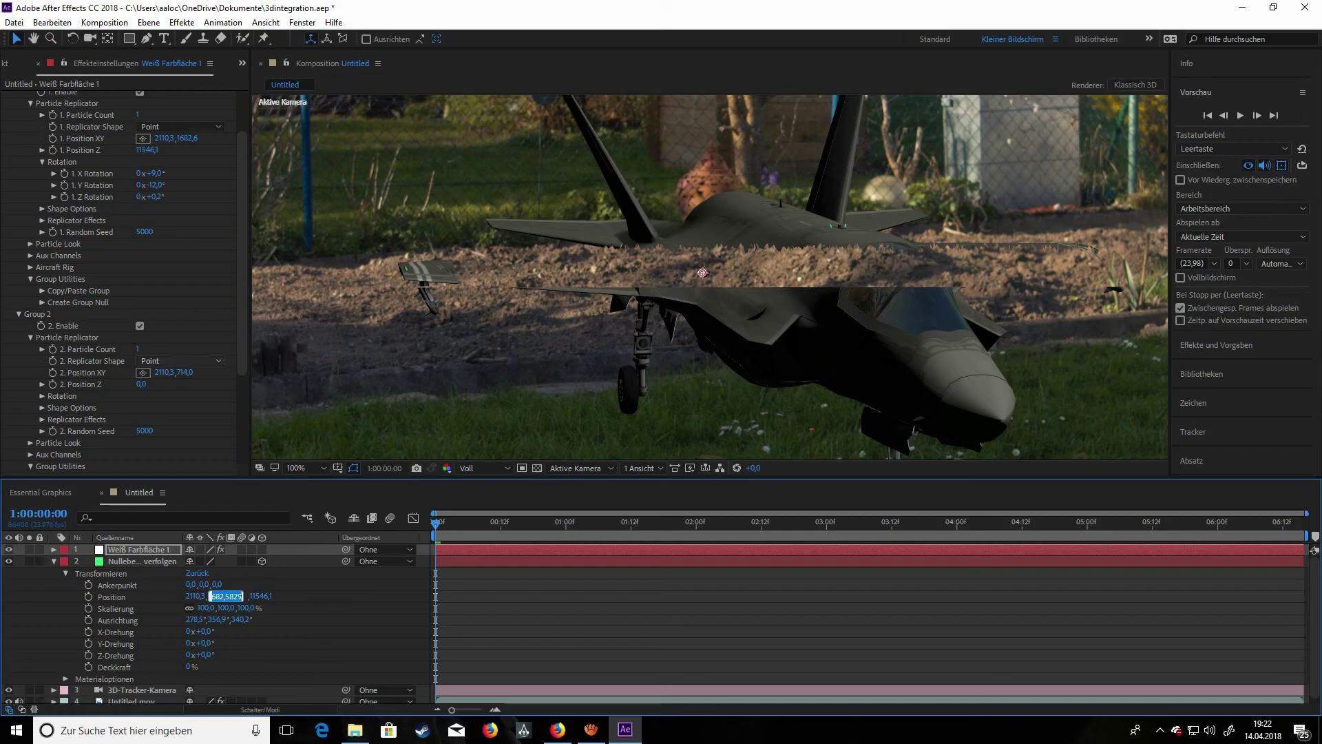
{"action": "left_click", "coordinate": [185, 372]}
{"action": "key", "text": "ctrl+v"}
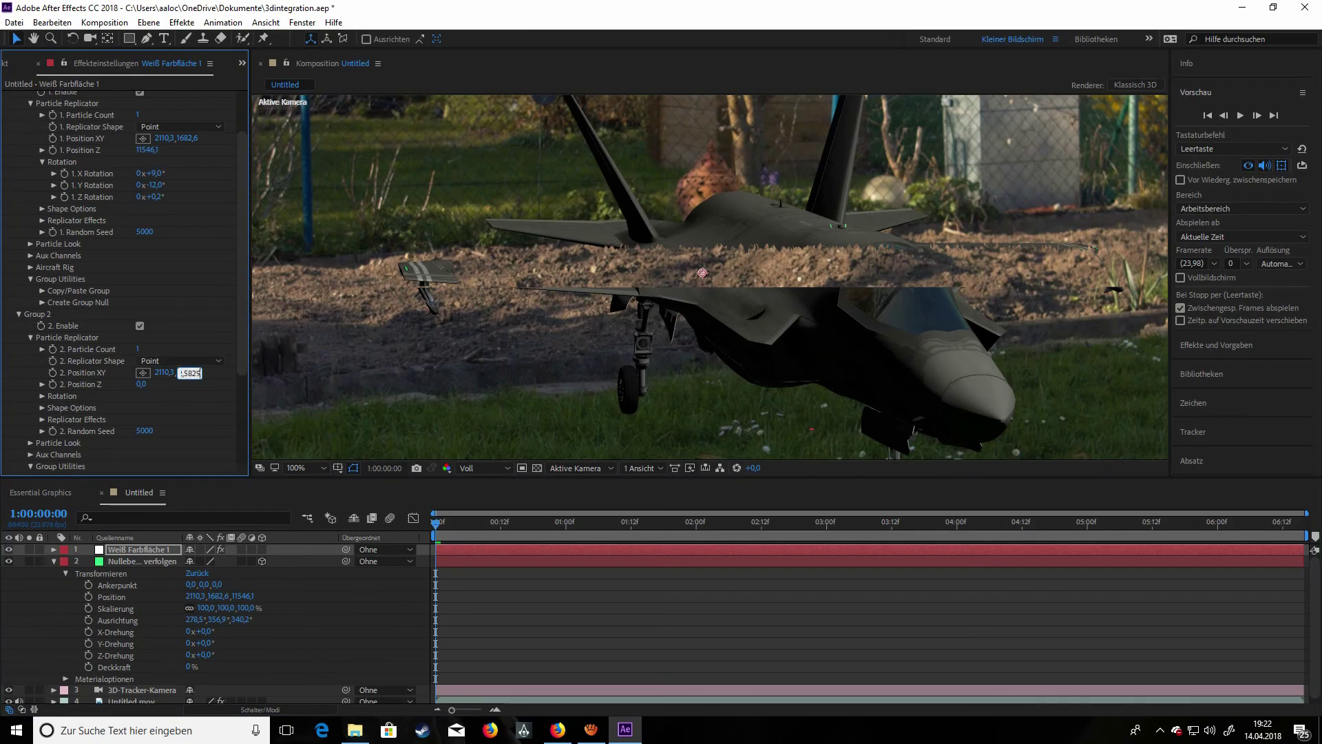
{"action": "left_click", "coordinate": [243, 597]}
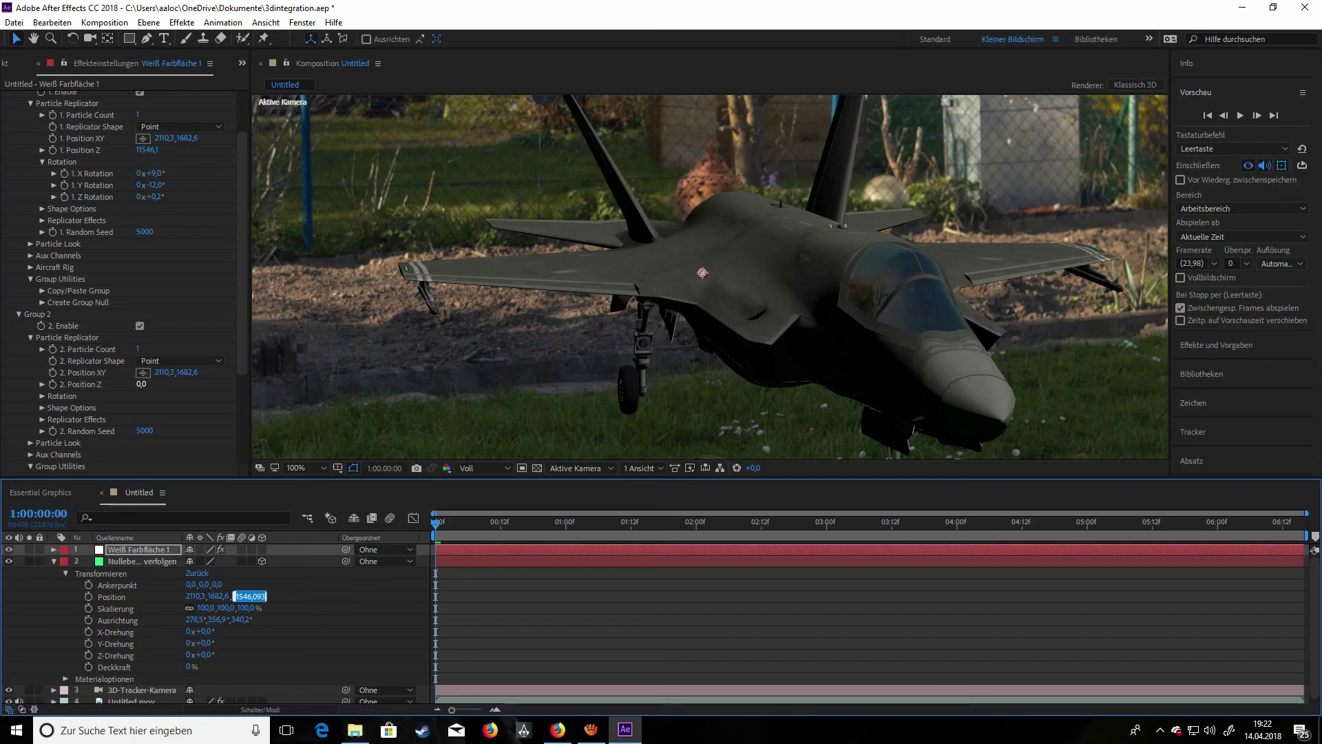
{"action": "left_click", "coordinate": [141, 384]}
{"action": "key", "text": "ctrl+v"}
{"action": "key", "text": "Return"}
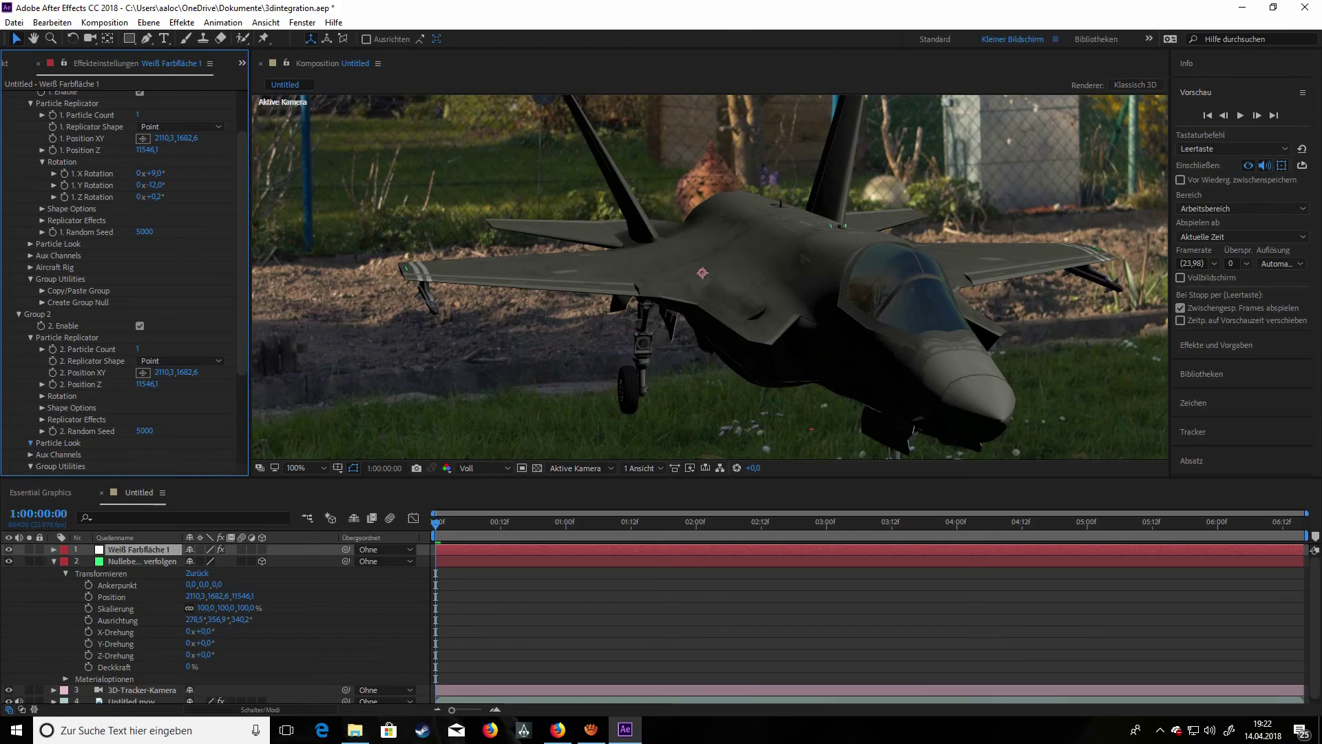
- Set Group 2's Particle Size to 90
{"action": "left_click", "coordinate": [30, 443]}
{"action": "left_click_drag", "start_coordinate": [144, 363], "coordinate": [554, 363]}
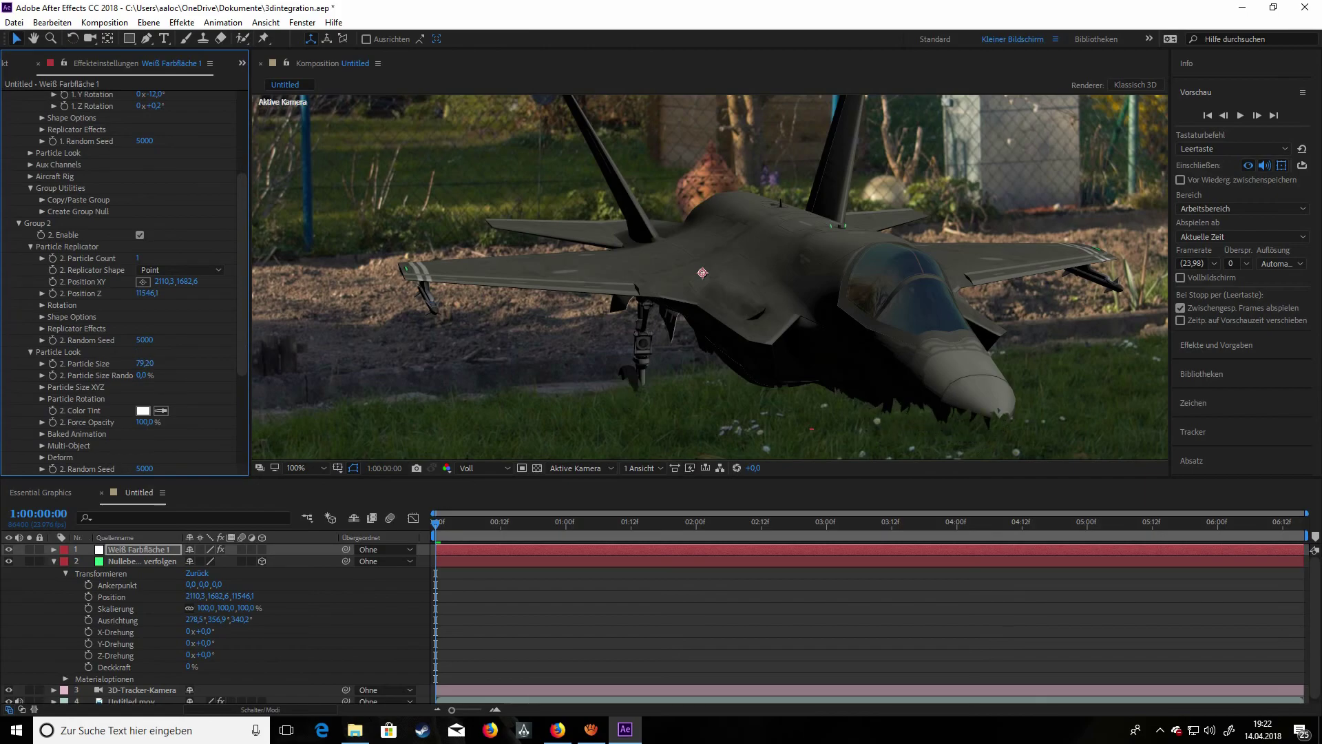
{"action": "mouse_move", "coordinate": [186, 363]}
{"action": "left_mouse_down"}
{"action": "mouse_move", "coordinate": [202, 363]}
{"action": "mouse_move", "coordinate": [140, 363]}
{"action": "mouse_move", "coordinate": [196, 363]}
{"action": "left_mouse_up"}
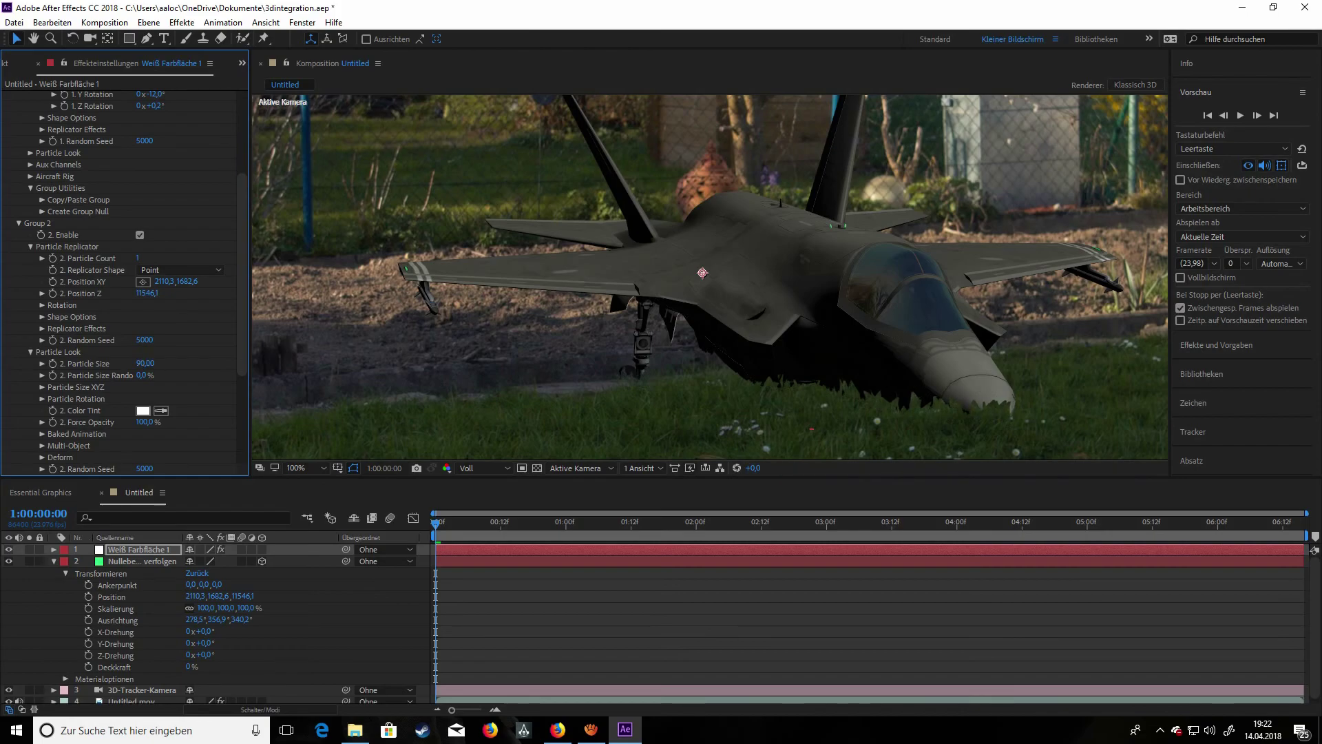
- Reopen the Element scene, disable Matte Shadow on the Grass material and apply the change
{"action": "scroll", "coordinate": [124, 283], "scroll_direction": "up", "scroll_amount": 5}
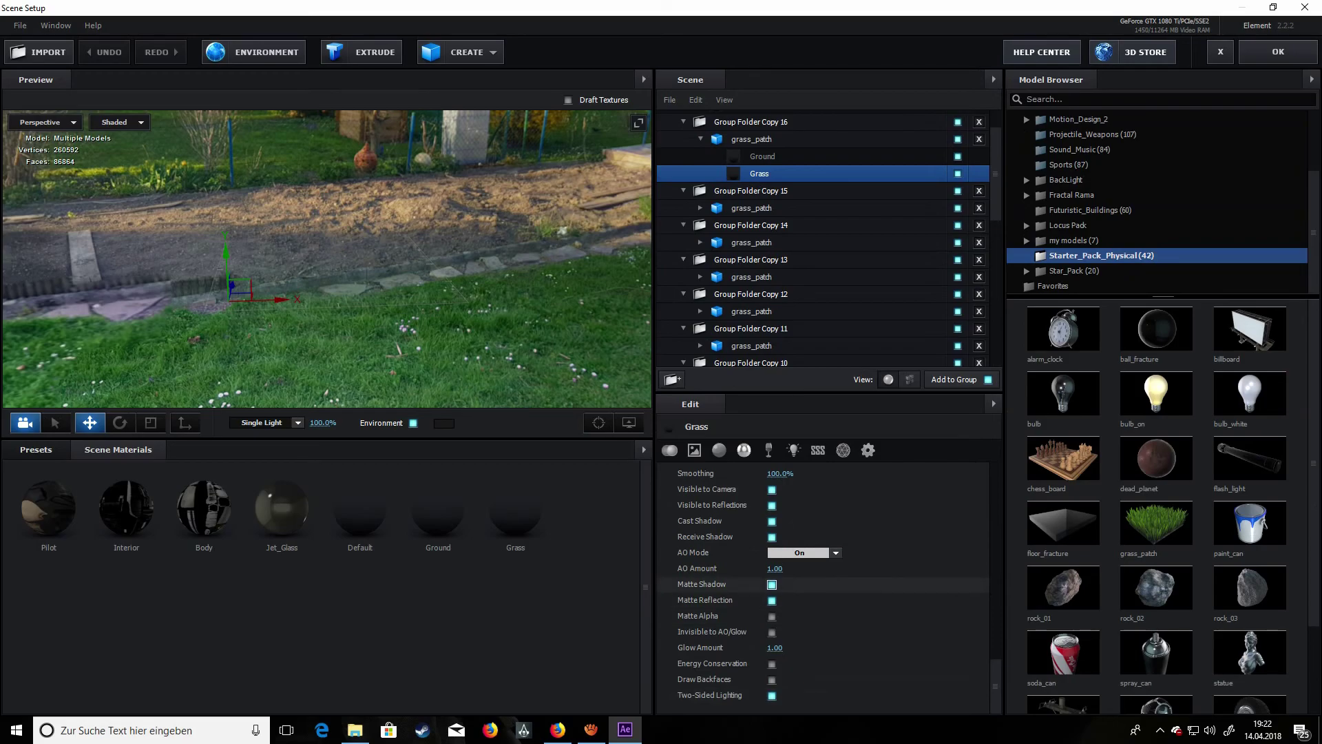
{"action": "left_click", "coordinate": [772, 584]}
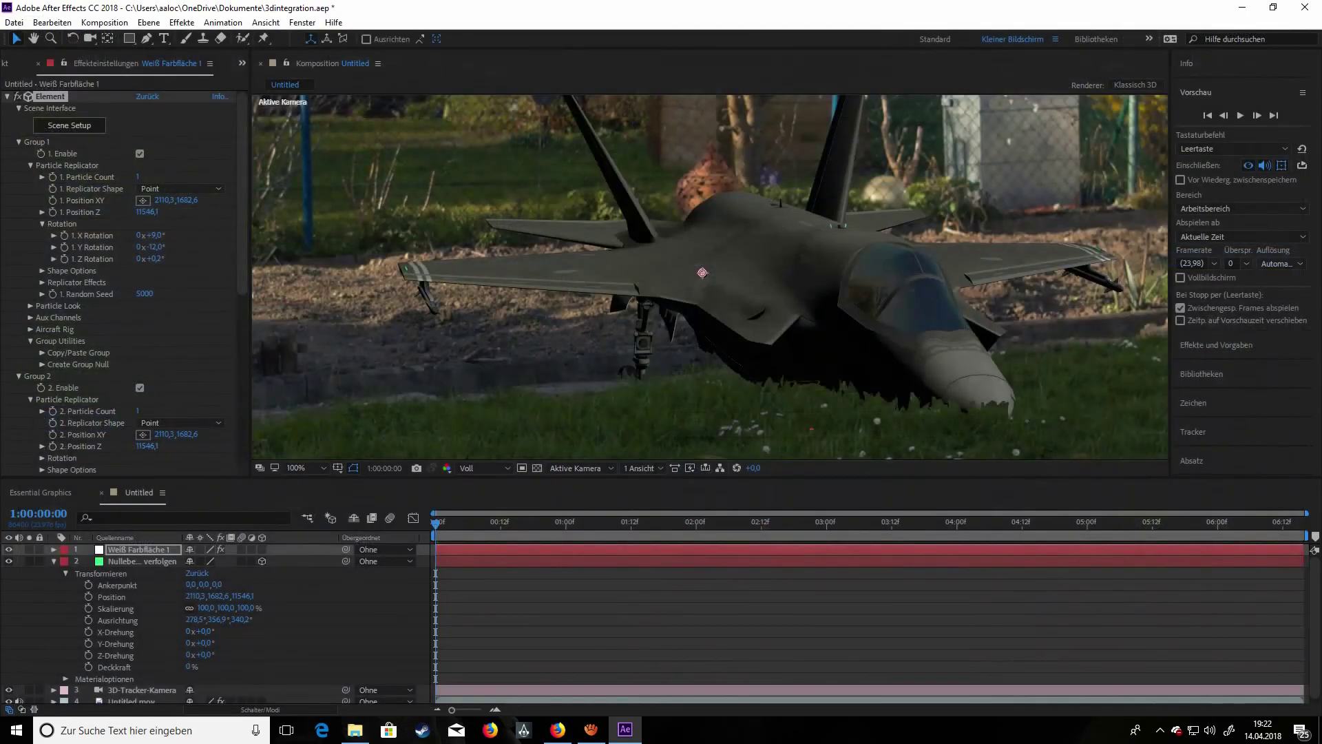
{"action": "key", "text": "comma"}
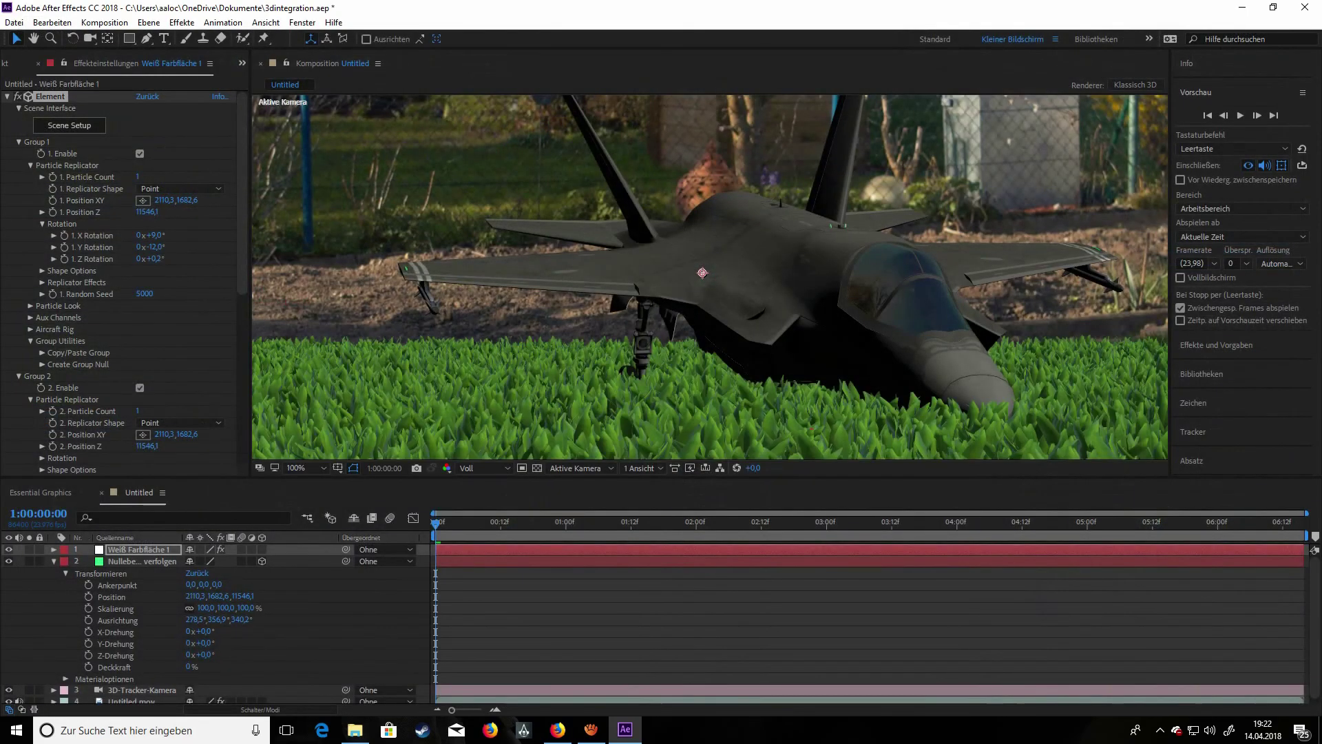
{"action": "key", "text": "period"}
- Set Group 2's Particle Size to 60,20 and its X Rotation to 13°
{"action": "scroll", "coordinate": [124, 283], "scroll_direction": "down", "scroll_amount": 3}
{"action": "mouse_move", "coordinate": [145, 423]}
{"action": "left_mouse_down"}
{"action": "mouse_move", "coordinate": [88, 423]}
{"action": "mouse_move", "coordinate": [124, 423]}
{"action": "left_mouse_up"}
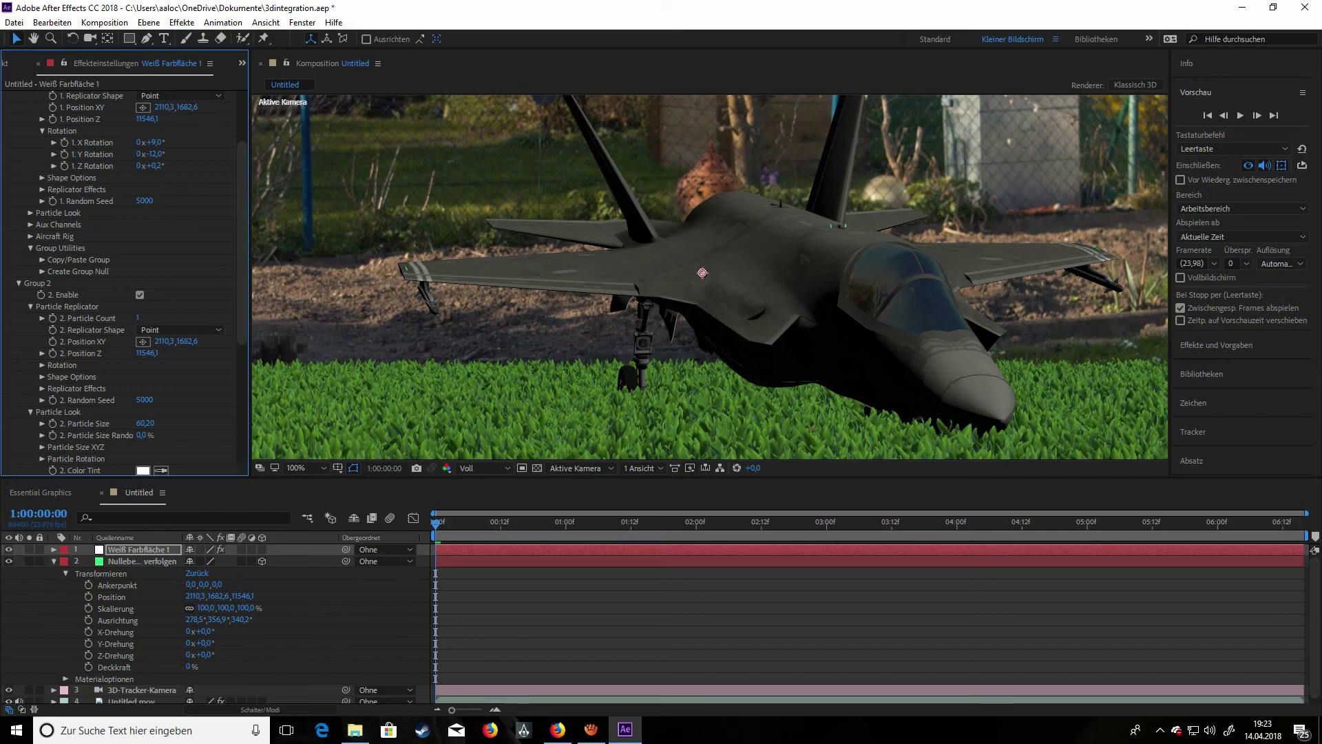
{"action": "left_click", "coordinate": [42, 365]}
{"action": "scroll", "coordinate": [124, 282], "scroll_direction": "down", "scroll_amount": 1}
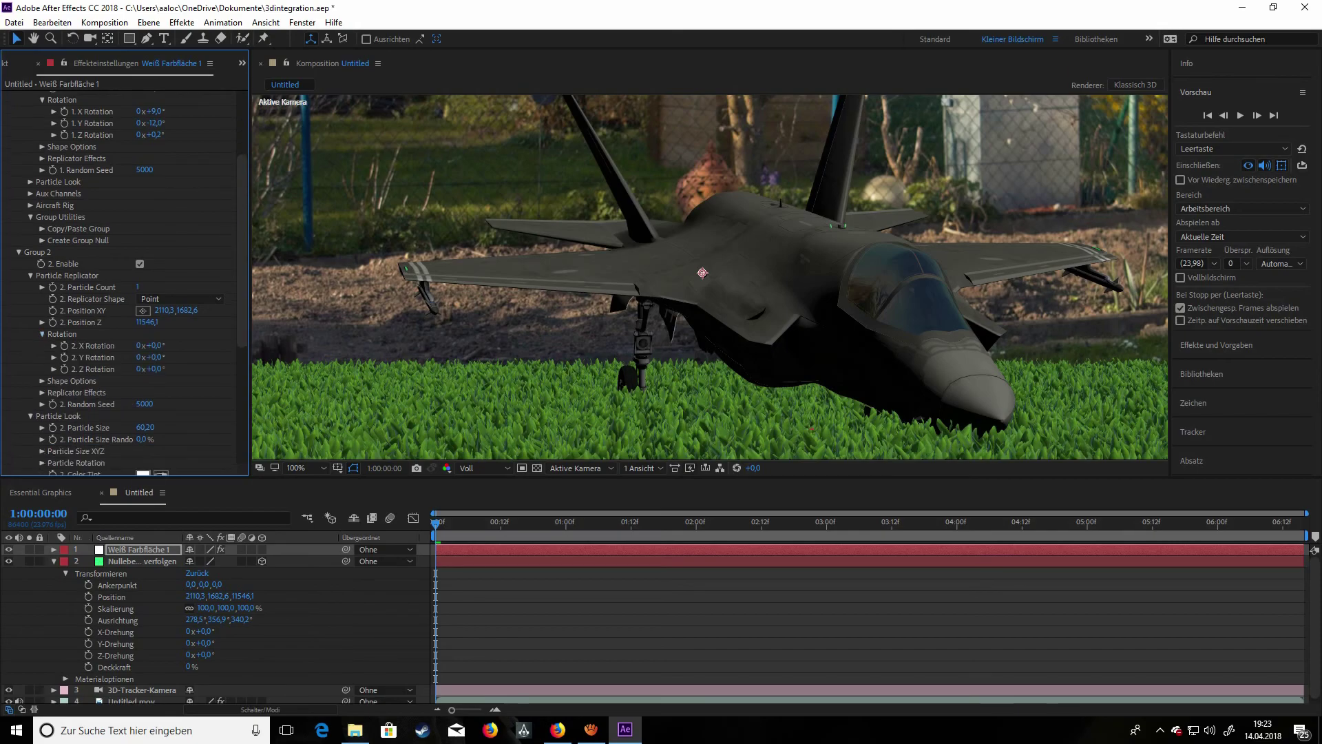
{"action": "left_click_drag", "start_coordinate": [154, 345], "coordinate": [158, 345]}
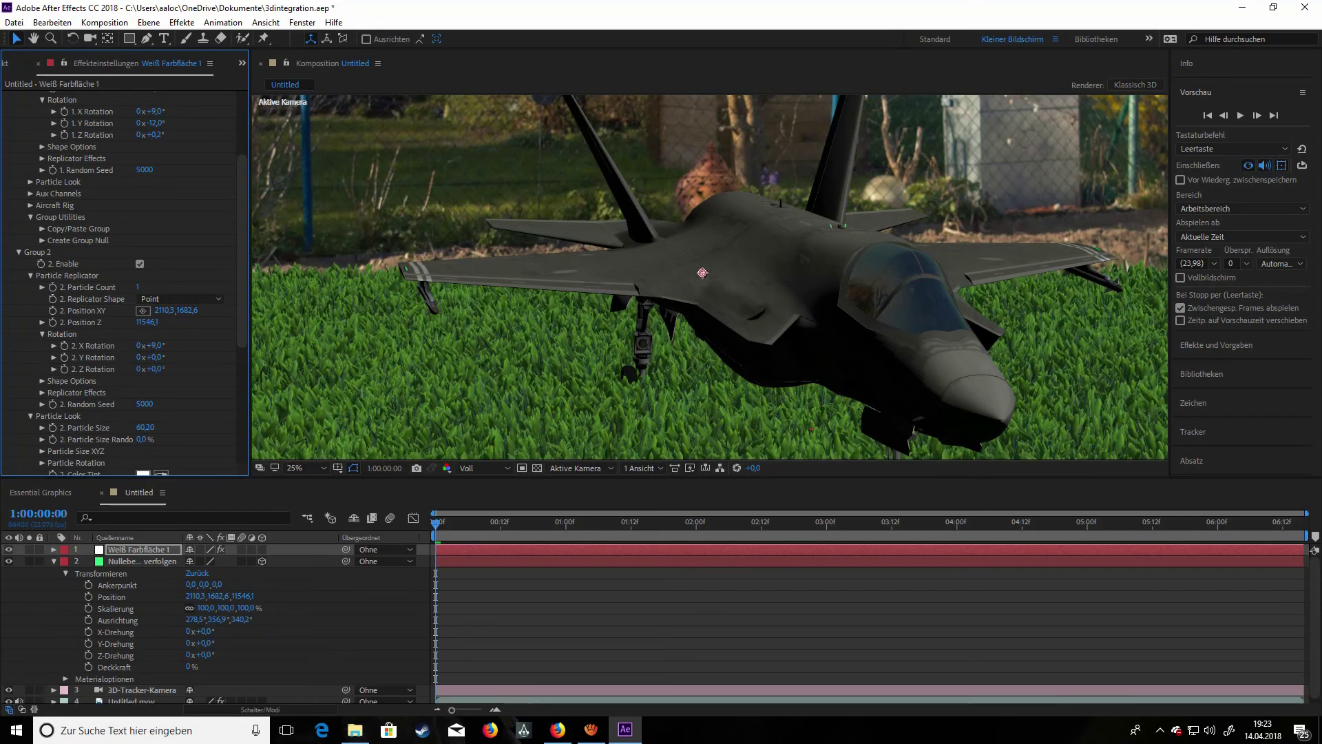
{"action": "scroll", "coordinate": [710, 277], "scroll_direction": "down", "scroll_amount": 1}
{"action": "scroll", "coordinate": [710, 277], "scroll_direction": "up", "scroll_amount": 3}
{"action": "left_click_drag", "start_coordinate": [154, 345], "coordinate": [157, 345]}
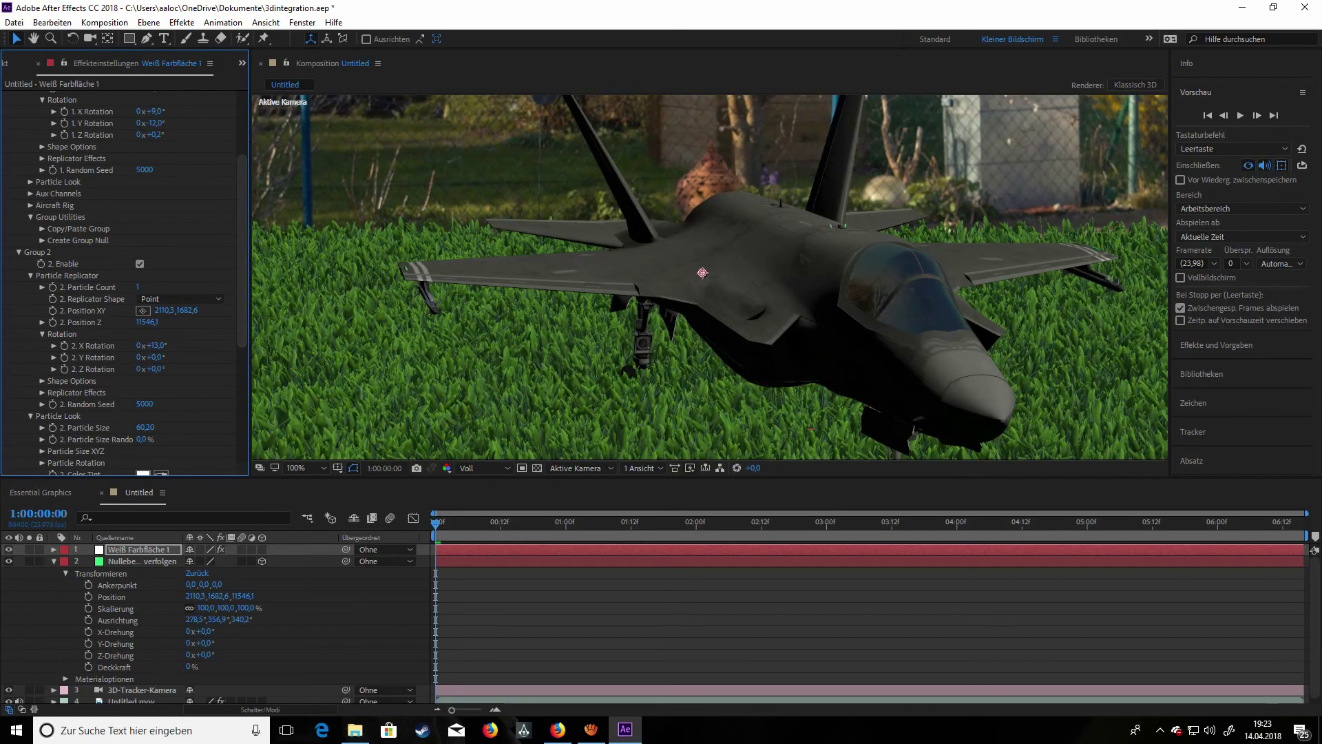
- Set Group 2's Y position to 1732,6 and check the grass beneath the jet at several points in the clip
{"action": "left_click_drag", "start_coordinate": [186, 310], "coordinate": [219, 310]}
{"action": "left_click_drag", "start_coordinate": [435, 523], "coordinate": [452, 523]}
{"action": "key", "text": "Home"}
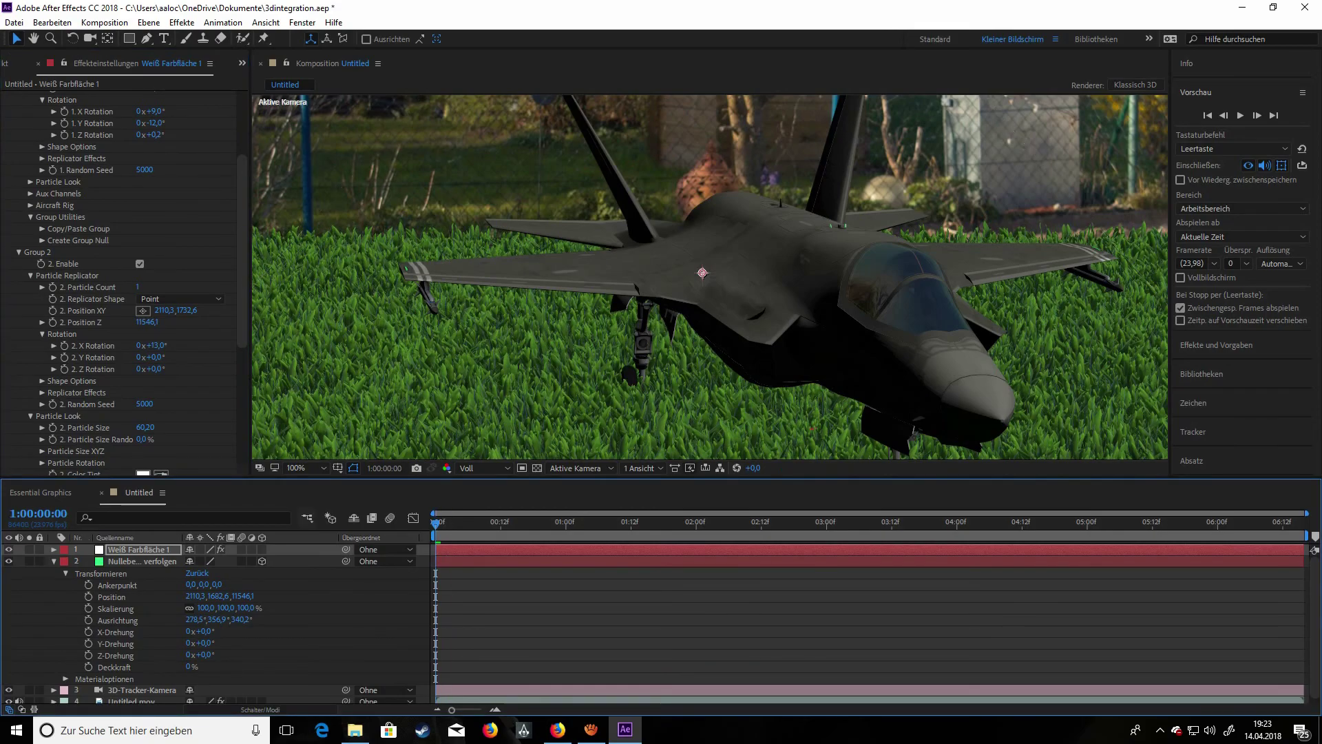
{"action": "scroll", "coordinate": [852, 448], "scroll_direction": "down", "scroll_amount": 1}
{"action": "scroll", "coordinate": [853, 448], "scroll_direction": "up", "scroll_amount": 2}
{"action": "scroll", "coordinate": [852, 449], "scroll_direction": "down", "scroll_amount": 1}
{"action": "key", "text": "comma"}
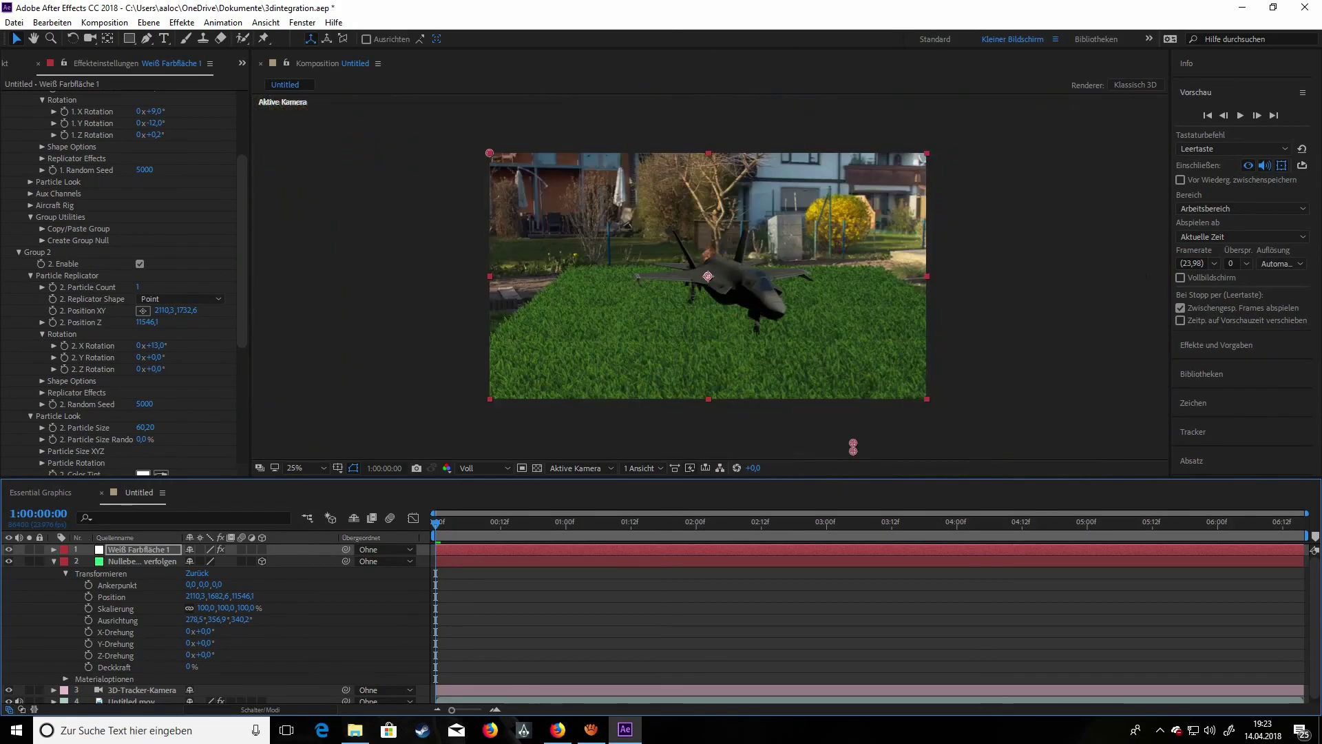
{"action": "key", "text": "period"}
{"action": "left_click_drag", "start_coordinate": [435, 522], "coordinate": [636, 523]}
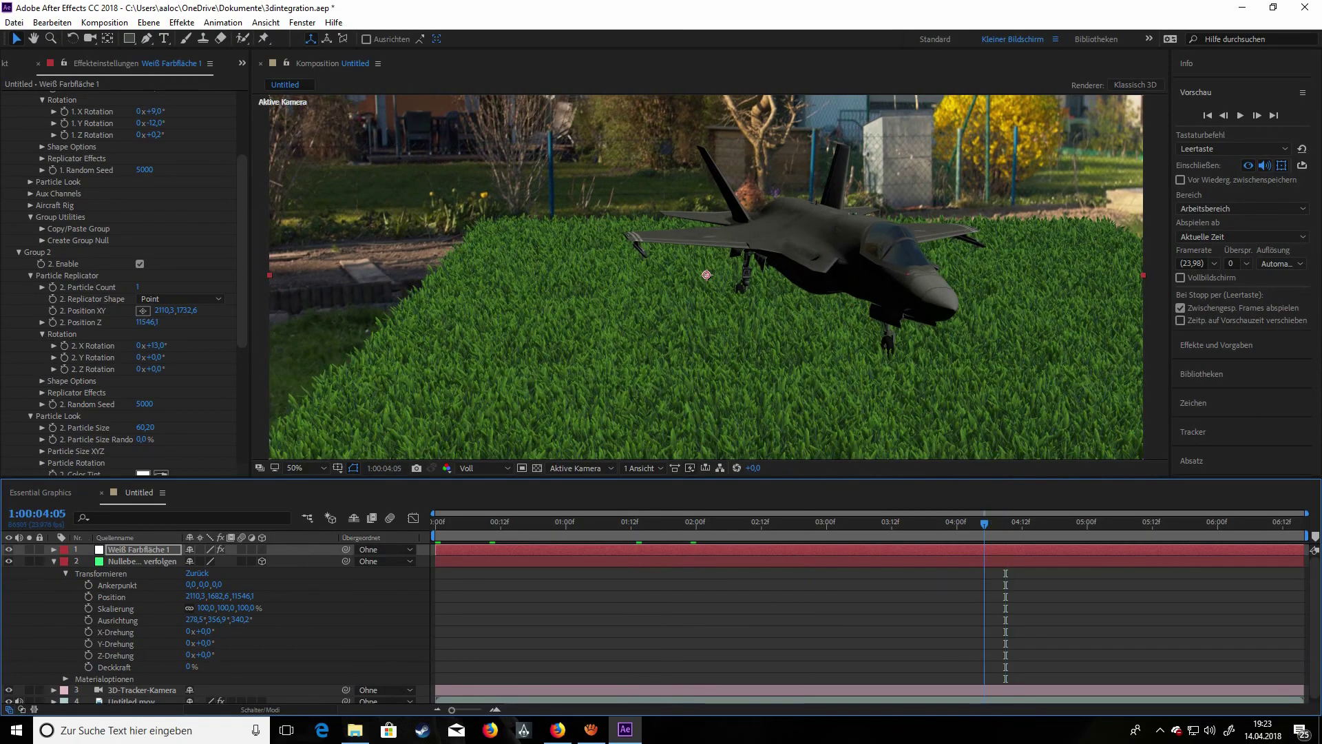
{"action": "key", "text": "space"}
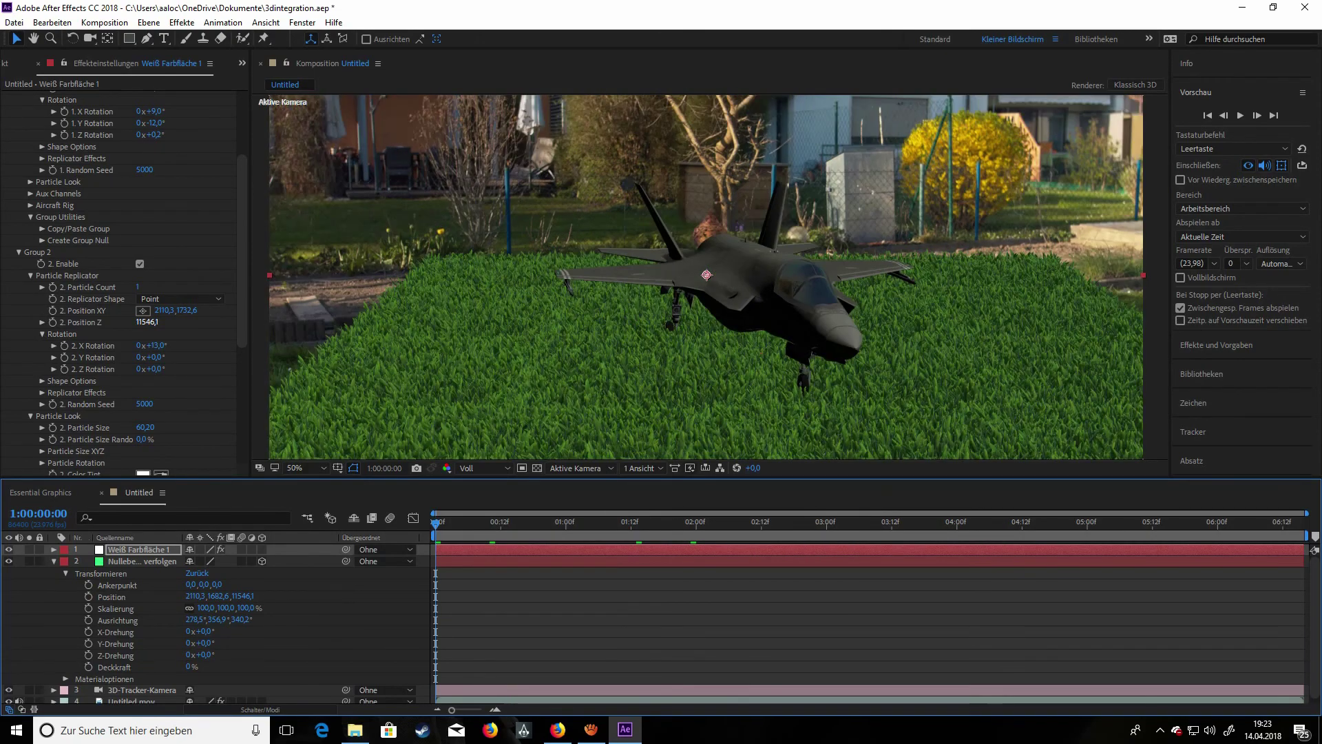
- Lower the grass by setting Group 2's Y position to 1930,6 and level it with an X Rotation of 9,3°
{"action": "left_click_drag", "start_coordinate": [185, 310], "coordinate": [280, 310]}
{"action": "left_click_drag", "start_coordinate": [156, 345], "coordinate": [160, 345]}
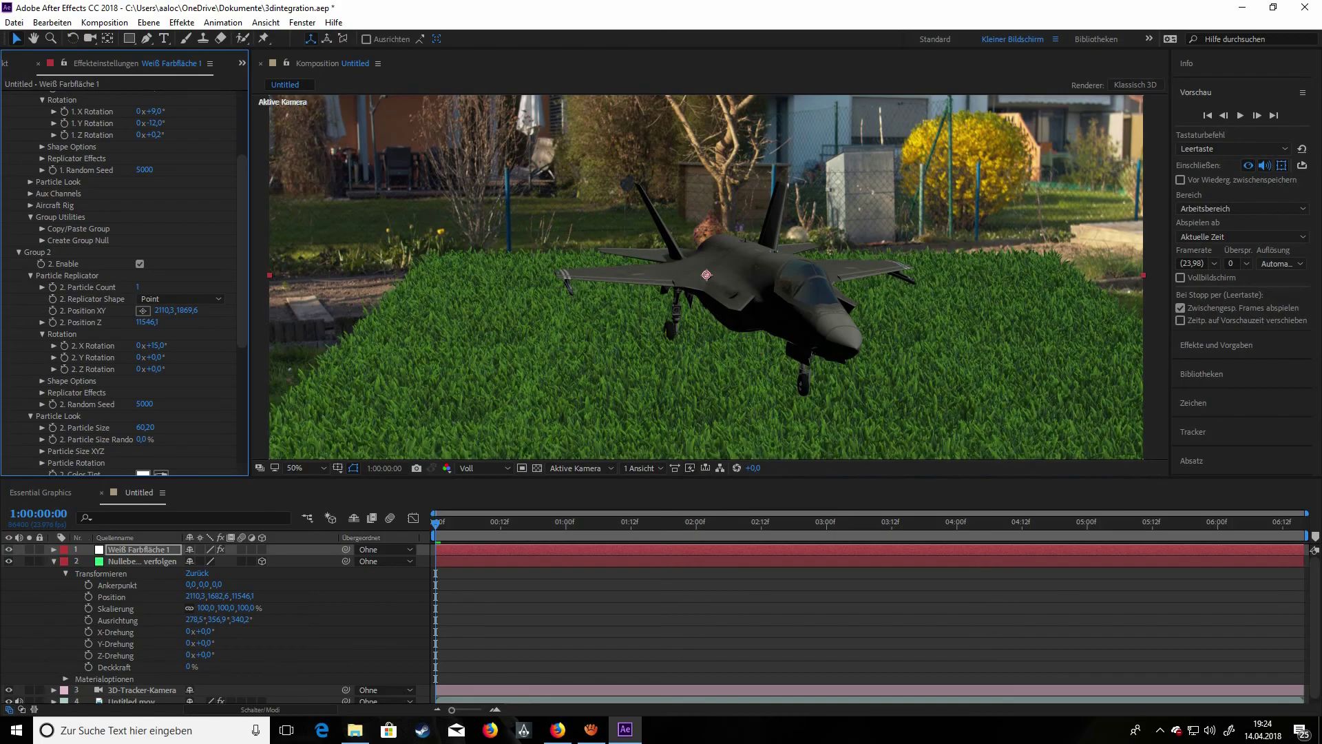
{"action": "left_click_drag", "start_coordinate": [155, 345], "coordinate": [141, 345]}
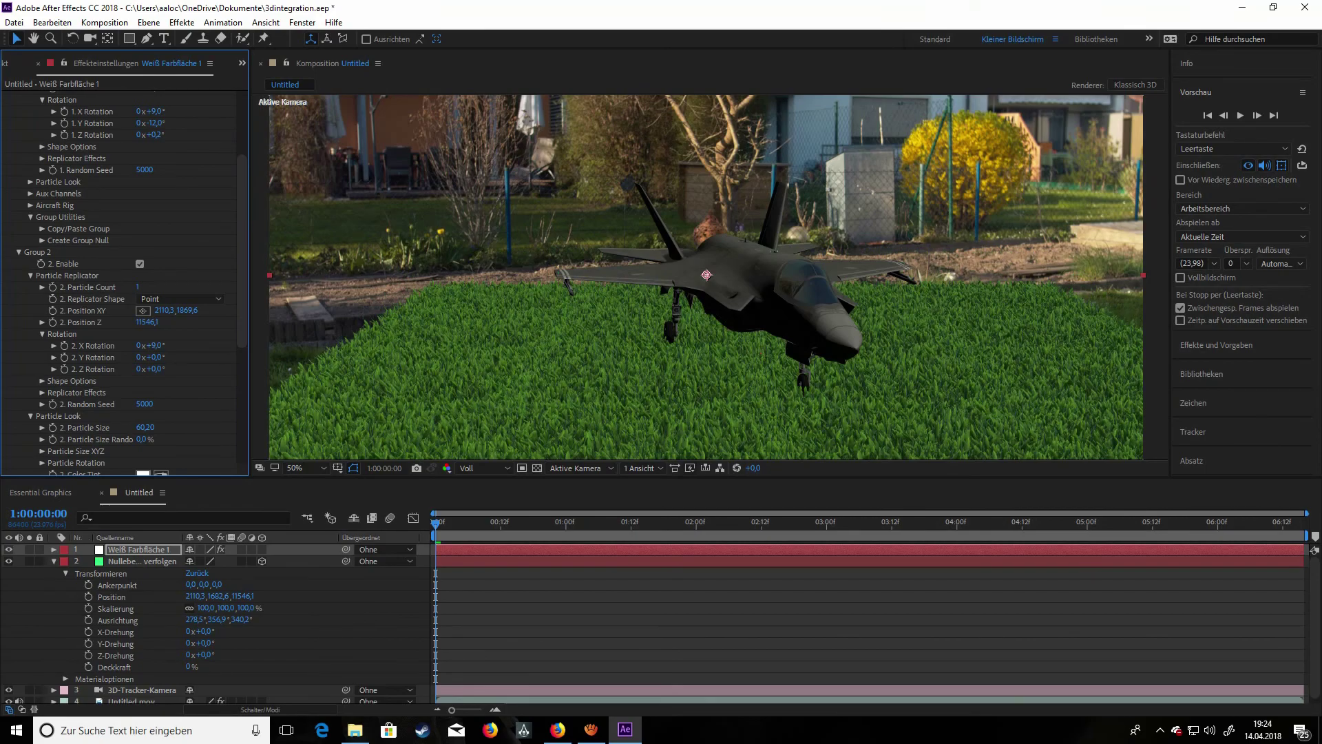
{"action": "left_click_drag", "start_coordinate": [187, 309], "coordinate": [173, 310]}
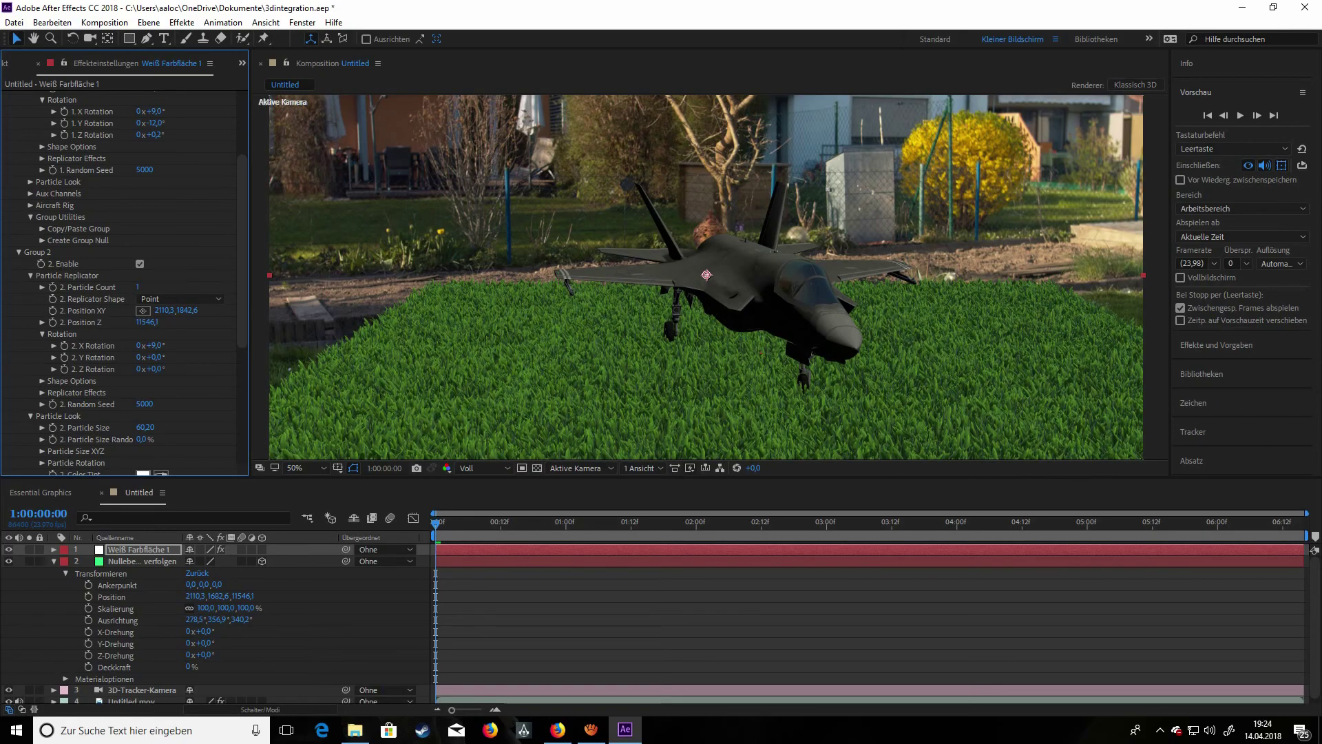
{"action": "scroll", "coordinate": [710, 277], "scroll_direction": "up", "scroll_amount": 2}
{"action": "scroll", "coordinate": [710, 277], "scroll_direction": "down", "scroll_amount": 1}
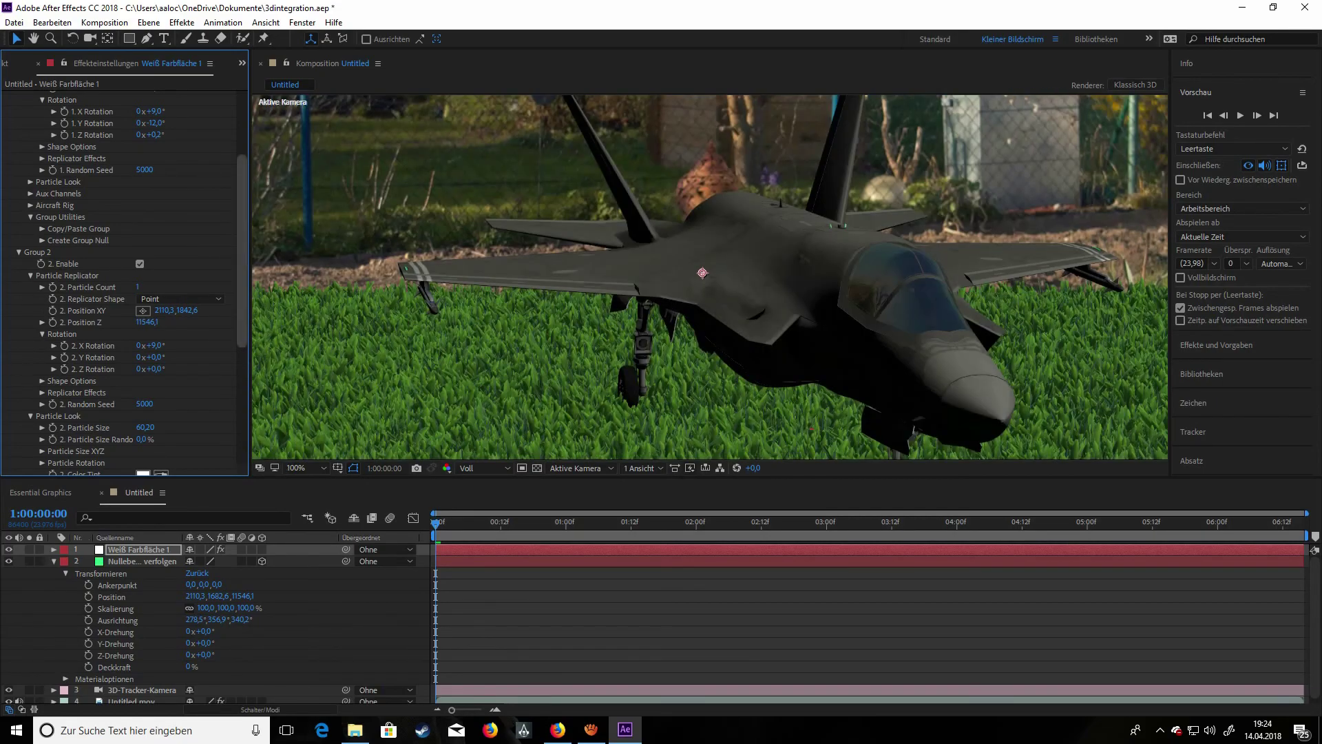
{"action": "left_click_drag", "start_coordinate": [173, 310], "coordinate": [219, 310]}
{"action": "key", "text": "comma"}
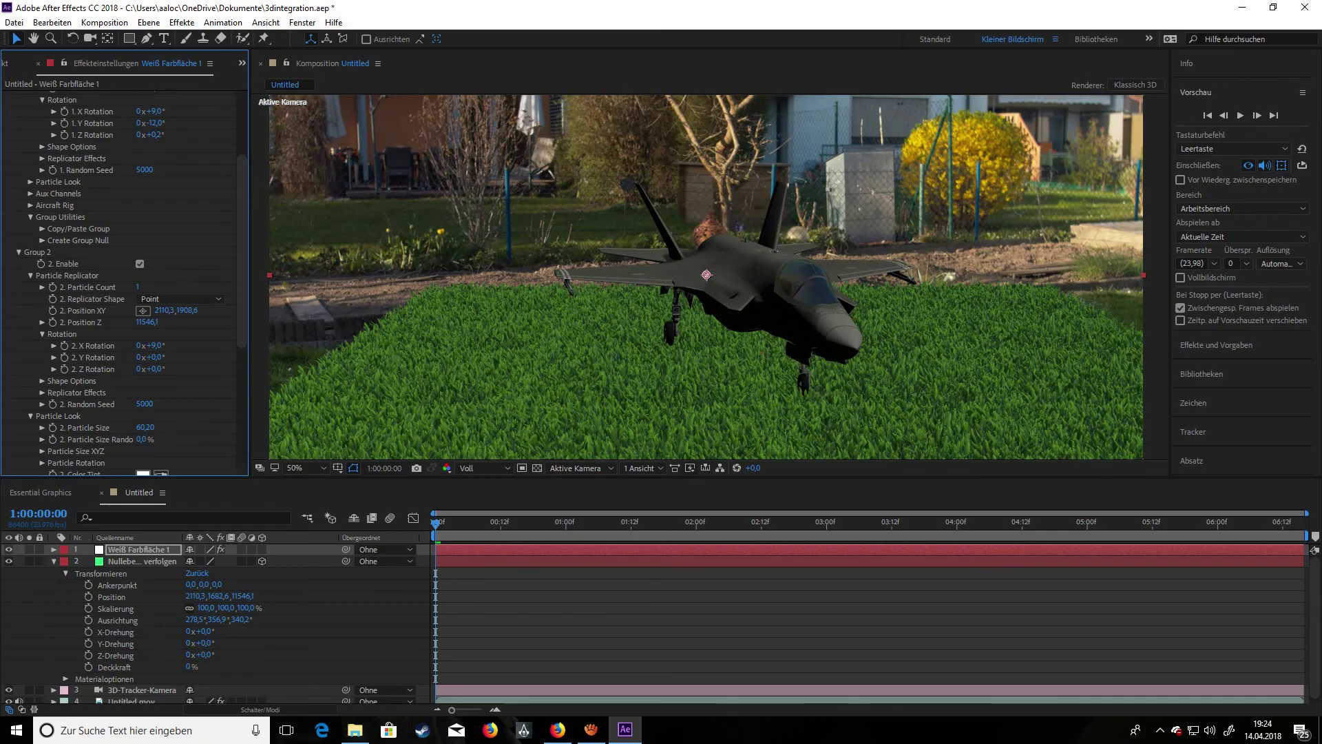
{"action": "left_click_drag", "start_coordinate": [186, 310], "coordinate": [189, 309]}
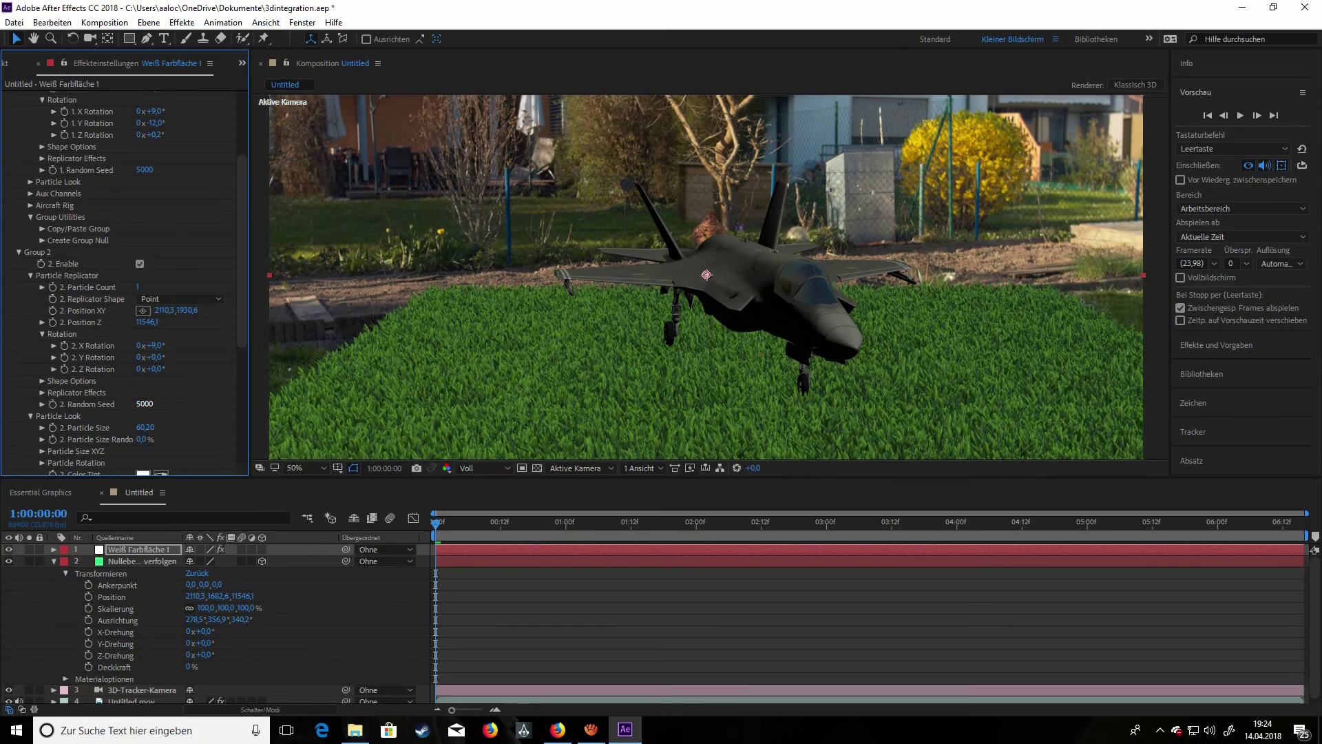
{"action": "left_click", "coordinate": [154, 345]}
{"action": "type", "text": "9,3"}
{"action": "key", "text": "Return"}
- Examine how the grass plane lines up with the jet's wheels and the garden, both close up and in the full frame
{"action": "scroll", "coordinate": [706, 276], "scroll_direction": "up", "scroll_amount": 2}
{"action": "scroll", "coordinate": [705, 276], "scroll_direction": "down", "scroll_amount": 2}
{"action": "scroll", "coordinate": [706, 276], "scroll_direction": "down", "scroll_amount": 1}
{"action": "scroll", "coordinate": [706, 275], "scroll_direction": "up", "scroll_amount": 3}
{"action": "scroll", "coordinate": [702, 272], "scroll_direction": "down", "scroll_amount": 4}
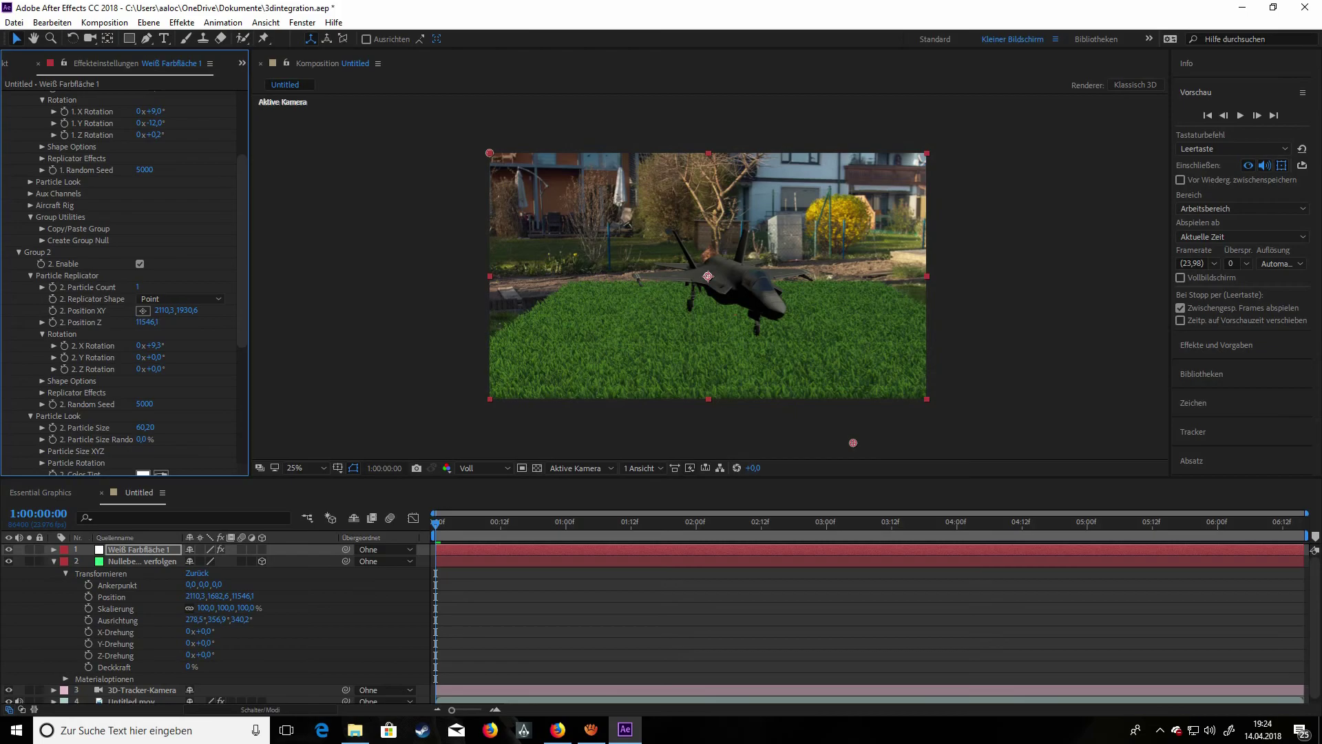
{"action": "scroll", "coordinate": [707, 276], "scroll_direction": "up", "scroll_amount": 2}
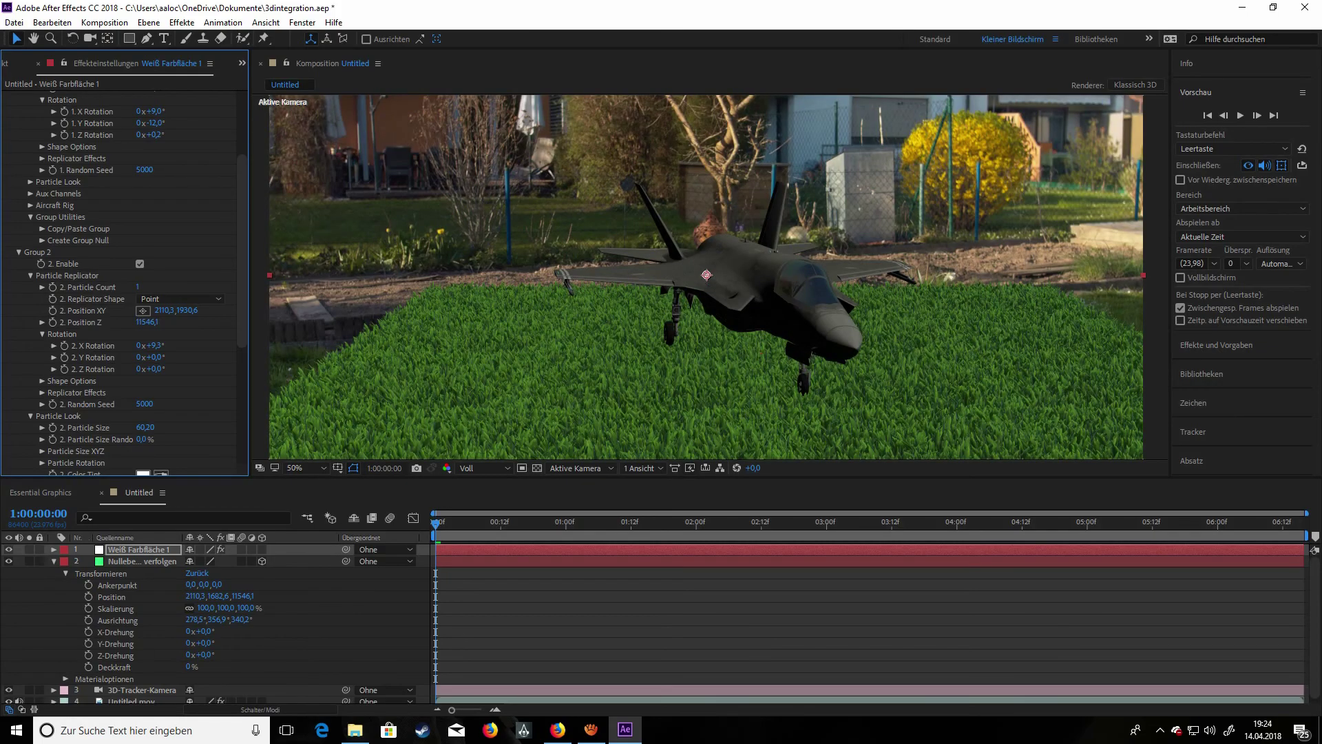
{"action": "scroll", "coordinate": [708, 275], "scroll_direction": "down", "scroll_amount": 2}
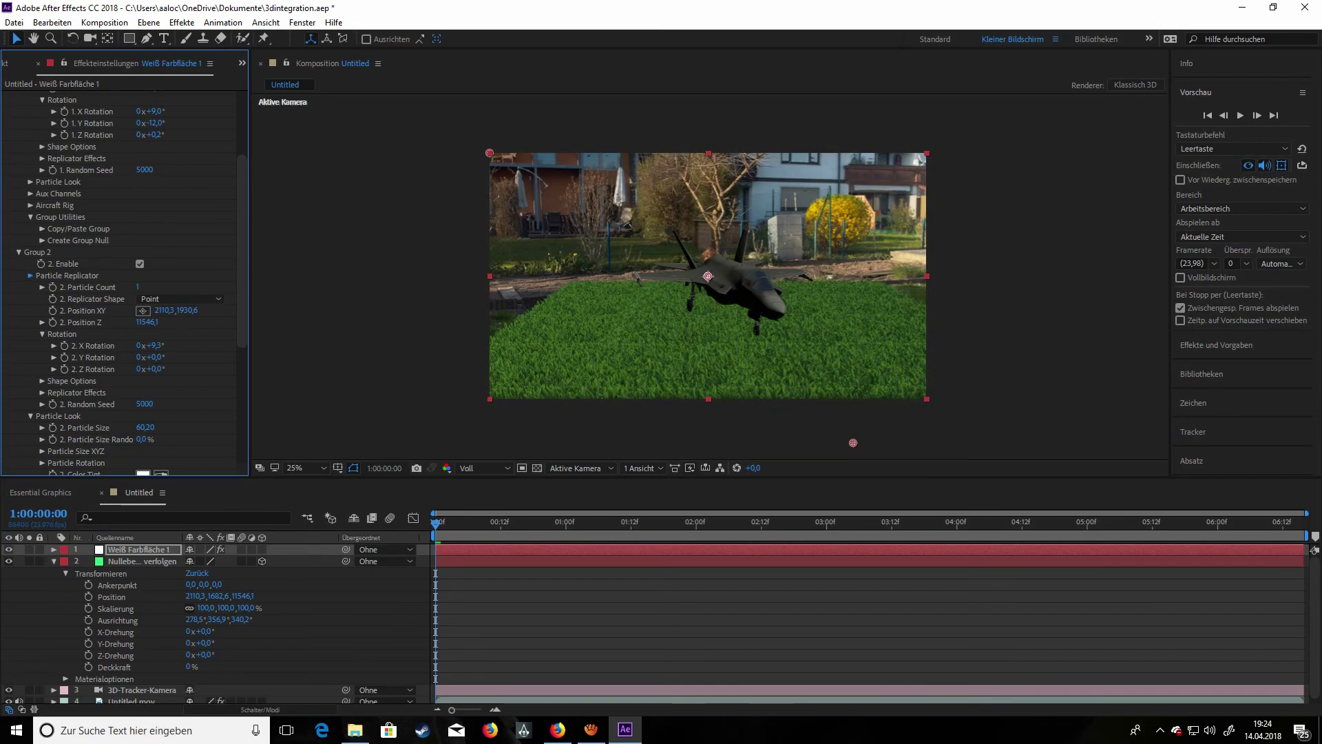
{"action": "scroll", "coordinate": [707, 275], "scroll_direction": "up", "scroll_amount": 4}
{"action": "scroll", "coordinate": [702, 273], "scroll_direction": "down", "scroll_amount": 2}
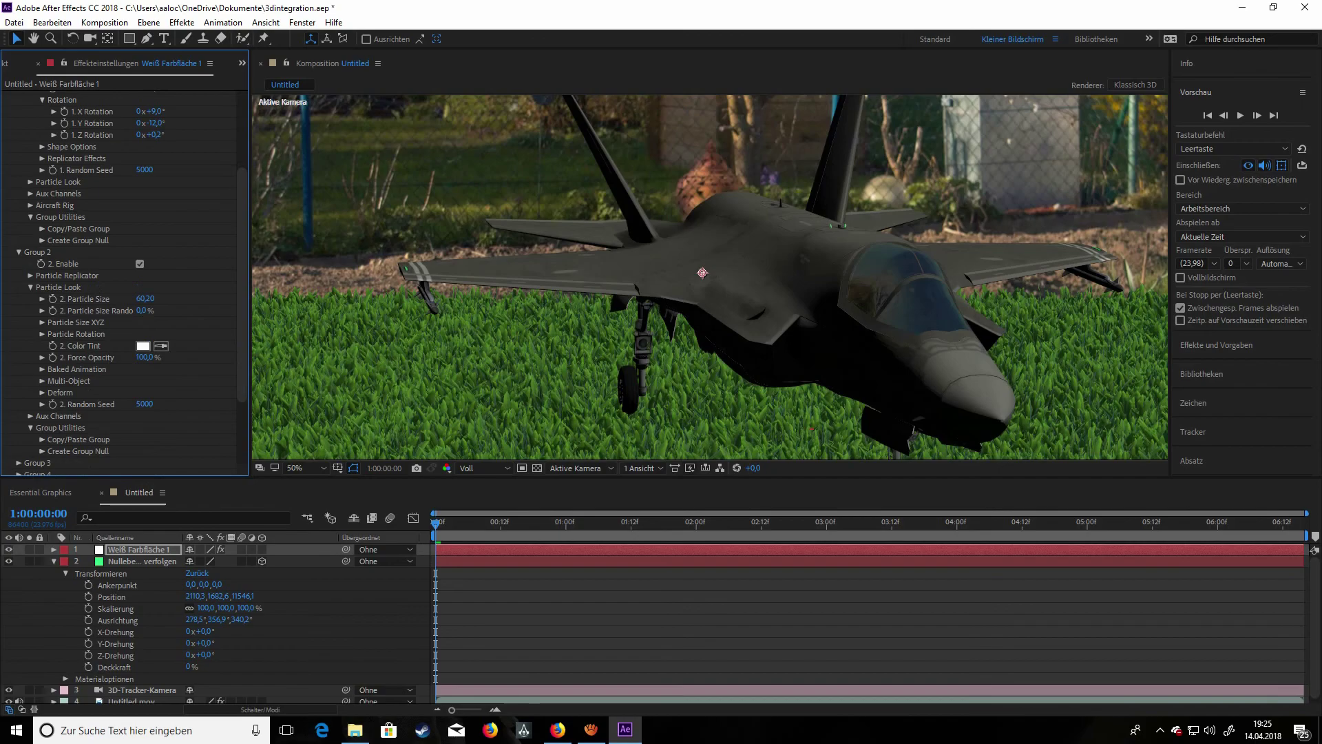
{"action": "scroll", "coordinate": [123, 282], "scroll_direction": "up", "scroll_amount": 3}
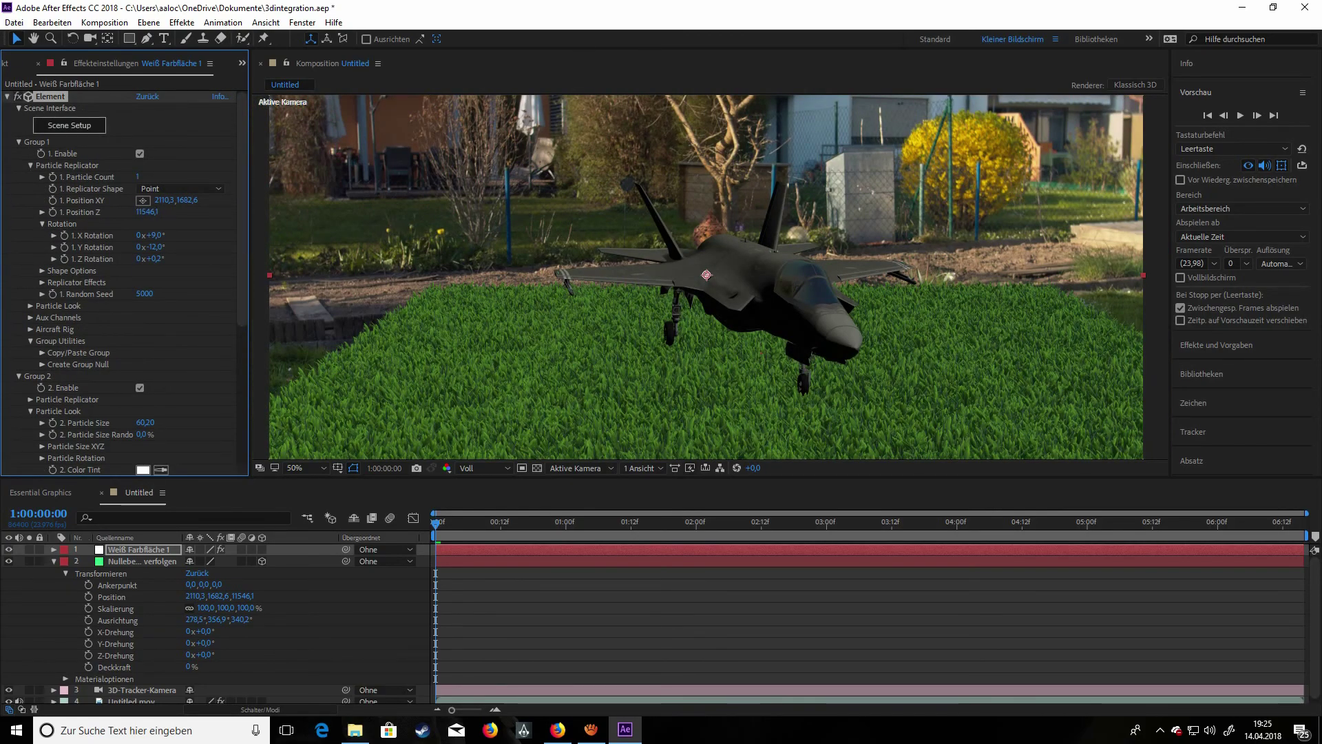
- Reopen the Element scene, enable Matte Shadow and Matte Reflection on the Grass material and apply the change
{"action": "left_click", "coordinate": [69, 125]}
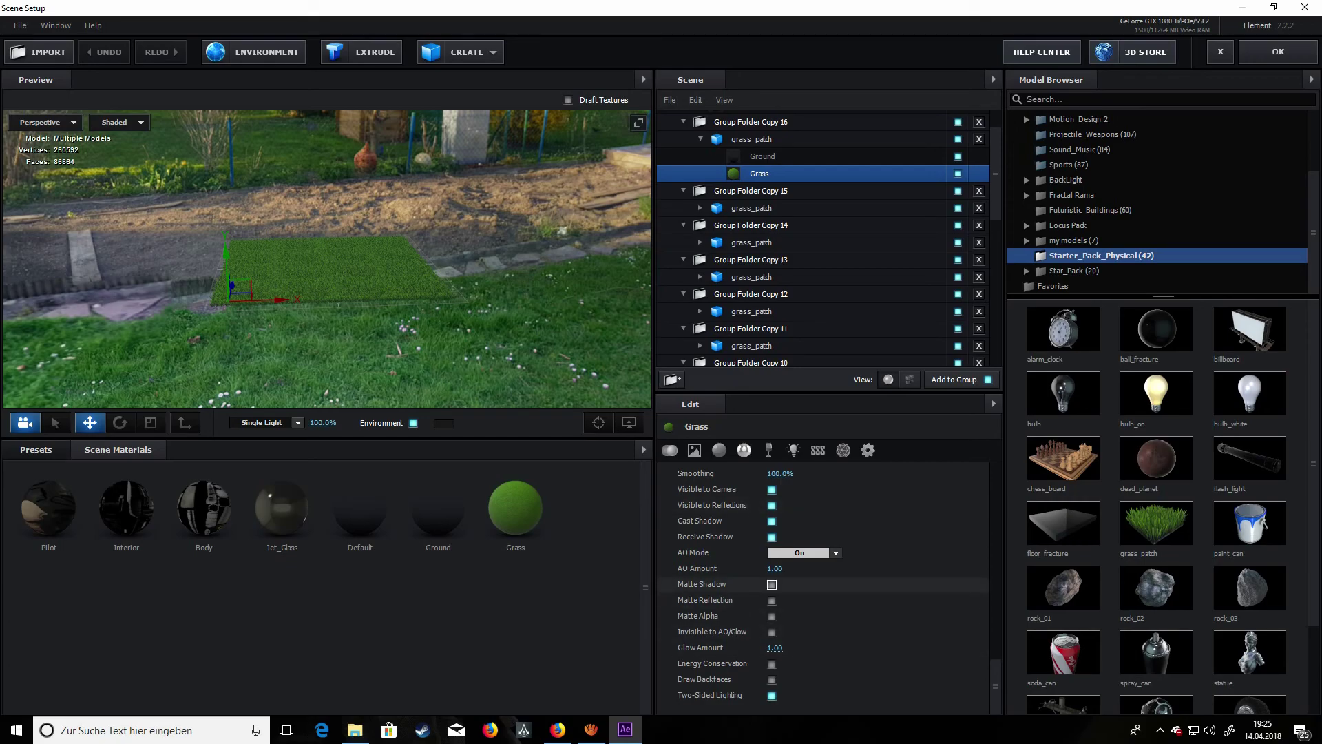
{"action": "left_click", "coordinate": [773, 584]}
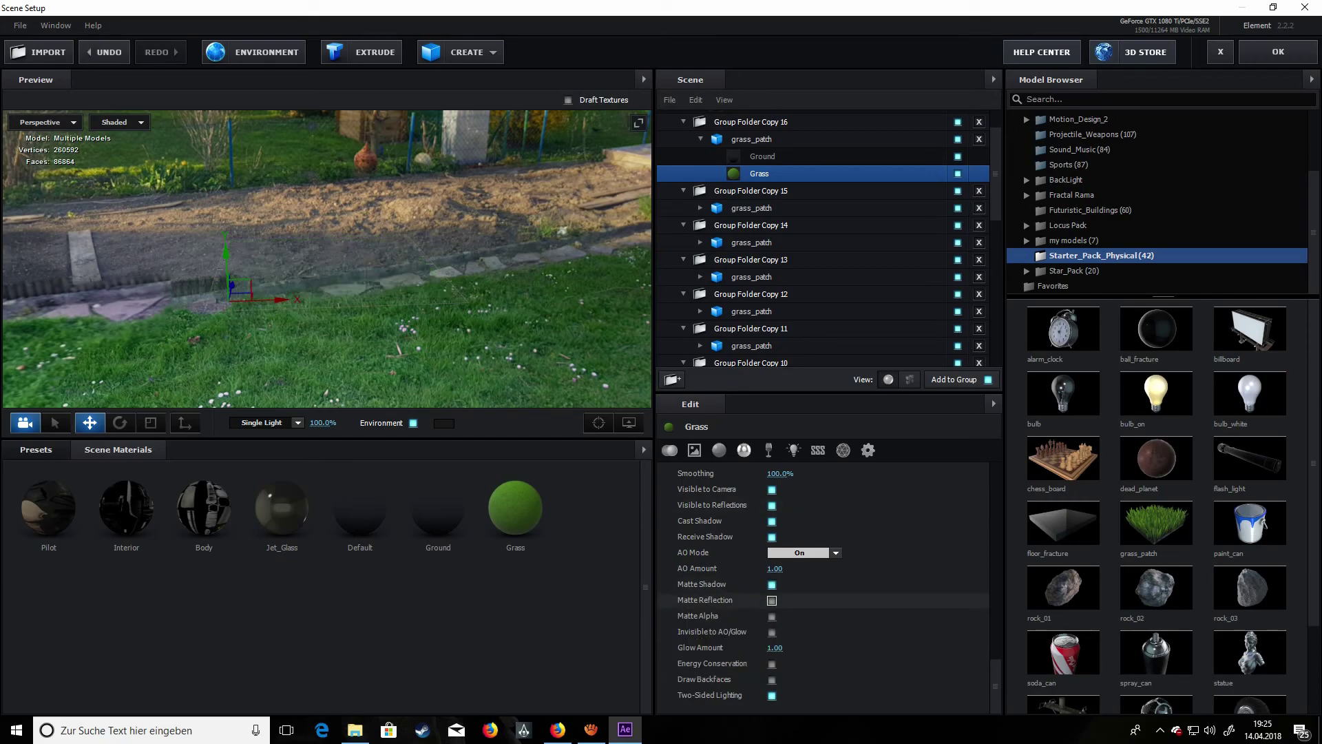
{"action": "left_click", "coordinate": [772, 600]}
{"action": "left_click", "coordinate": [1278, 52]}
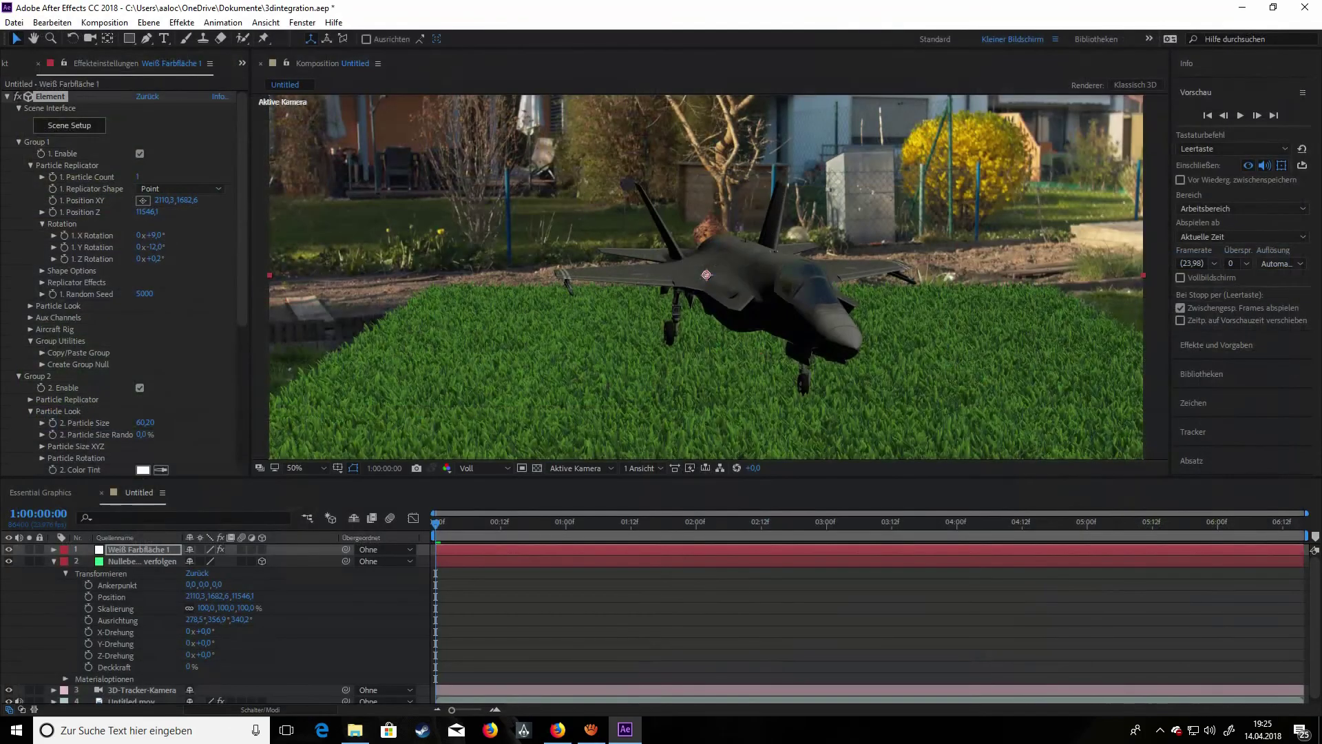
- Examine the jet's landing gear against the real lawn close up, then the composite as a whole
{"action": "scroll", "coordinate": [710, 277], "scroll_direction": "up", "scroll_amount": 1}
{"action": "left_click_drag", "start_coordinate": [710, 277], "coordinate": [646, 134]}
{"action": "scroll", "coordinate": [710, 277], "scroll_direction": "up", "scroll_amount": 1}
{"action": "left_click_drag", "start_coordinate": [820, 344], "coordinate": [951, 392]}
{"action": "scroll", "coordinate": [710, 277], "scroll_direction": "up", "scroll_amount": 1}
{"action": "scroll", "coordinate": [710, 277], "scroll_direction": "down", "scroll_amount": 2}
{"action": "scroll", "coordinate": [710, 277], "scroll_direction": "up", "scroll_amount": 1}
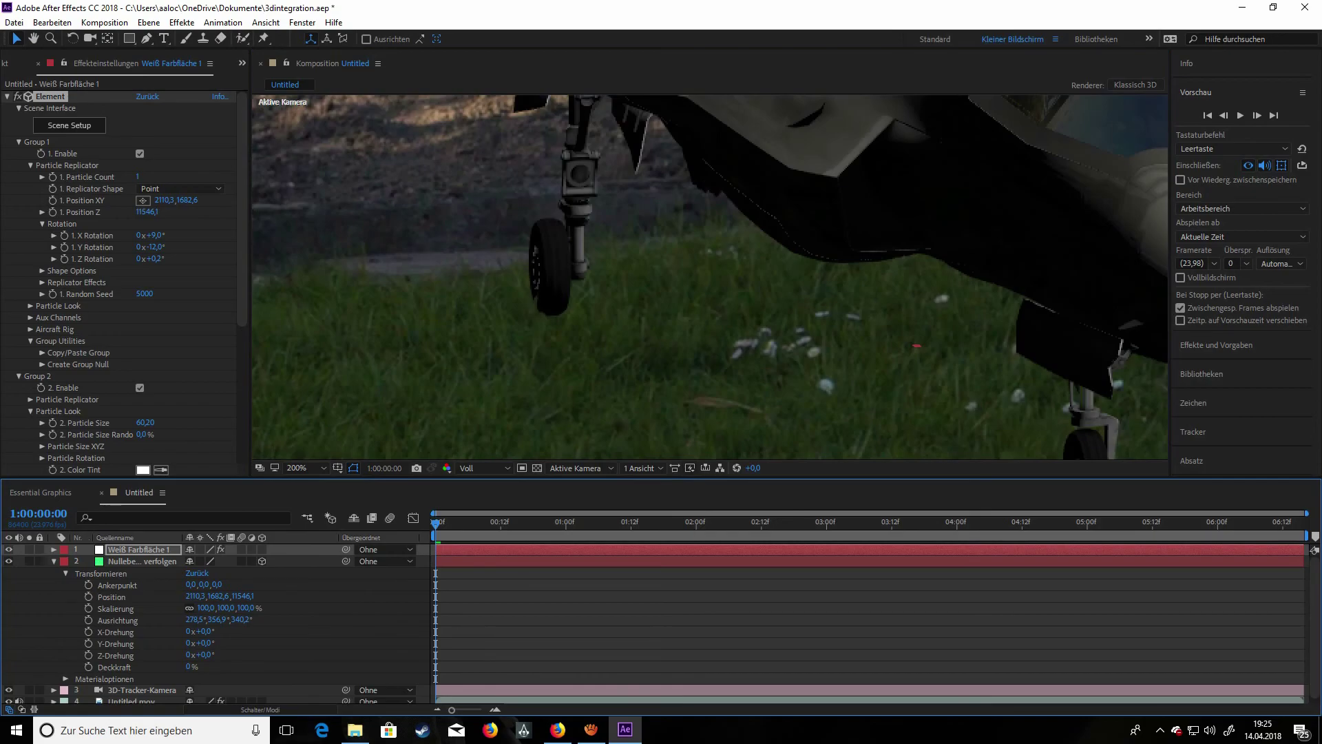
{"action": "key", "text": "period"}
{"action": "scroll", "coordinate": [710, 277], "scroll_direction": "down", "scroll_amount": 4}
{"action": "left_click_drag", "start_coordinate": [710, 276], "coordinate": [683, 277]}
{"action": "scroll", "coordinate": [710, 277], "scroll_direction": "up", "scroll_amount": 3}
{"action": "key", "text": "comma"}
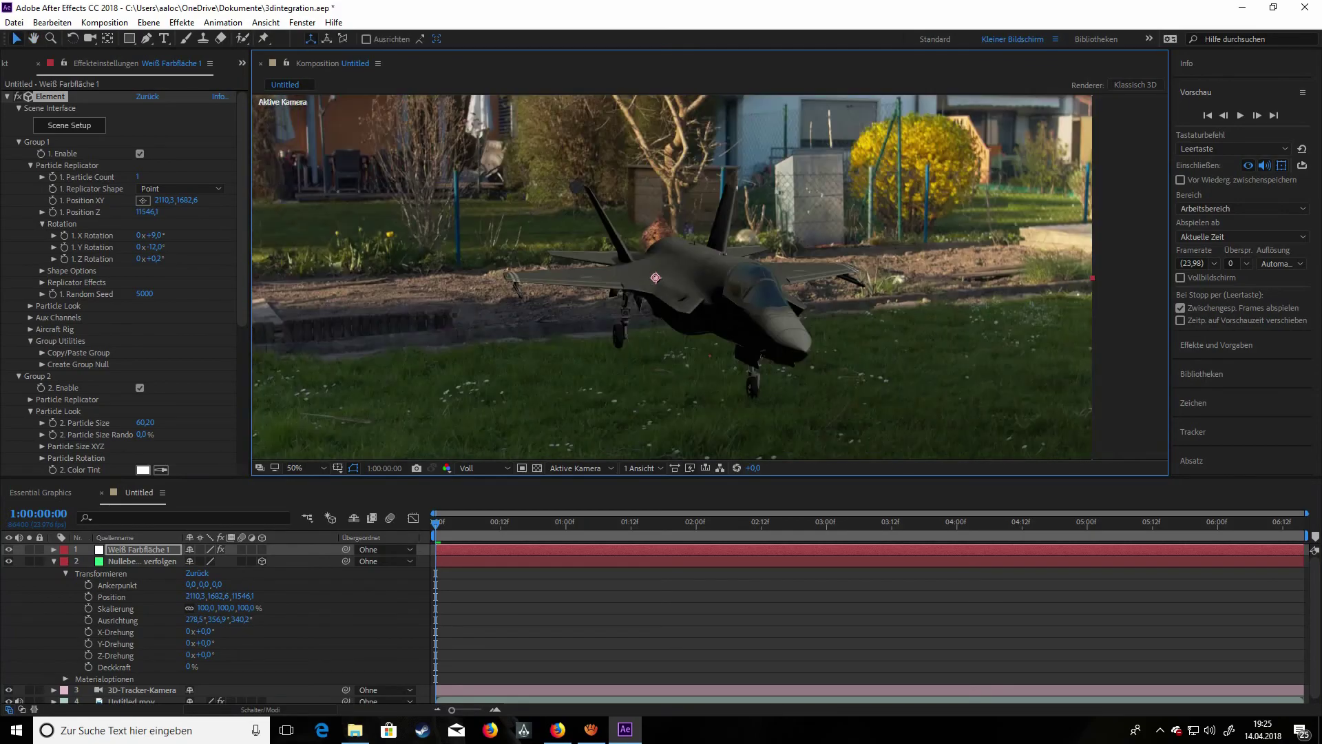
- Collapse the Element effect's scene and group settings and look through its Render Settings, including Matte Shadow
{"action": "left_click", "coordinate": [19, 141]}
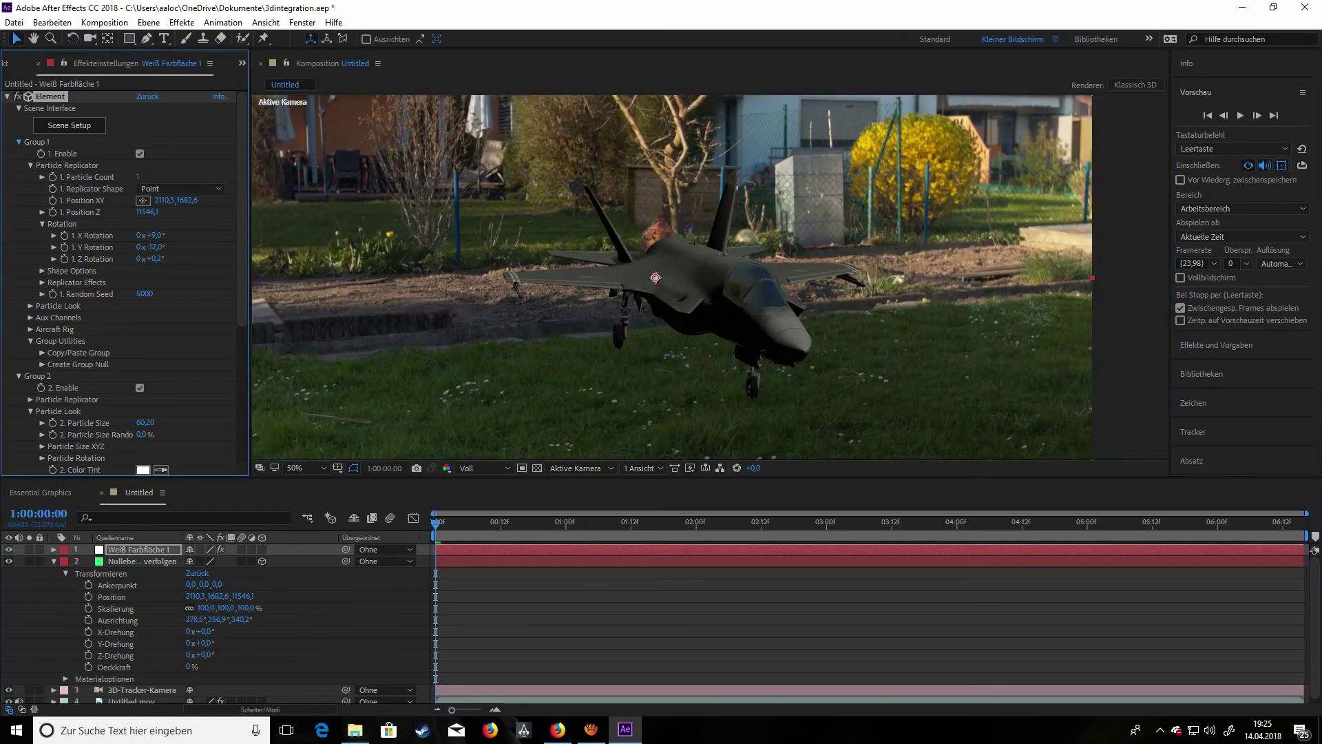
{"action": "left_click", "coordinate": [18, 108]}
{"action": "left_click", "coordinate": [19, 132]}
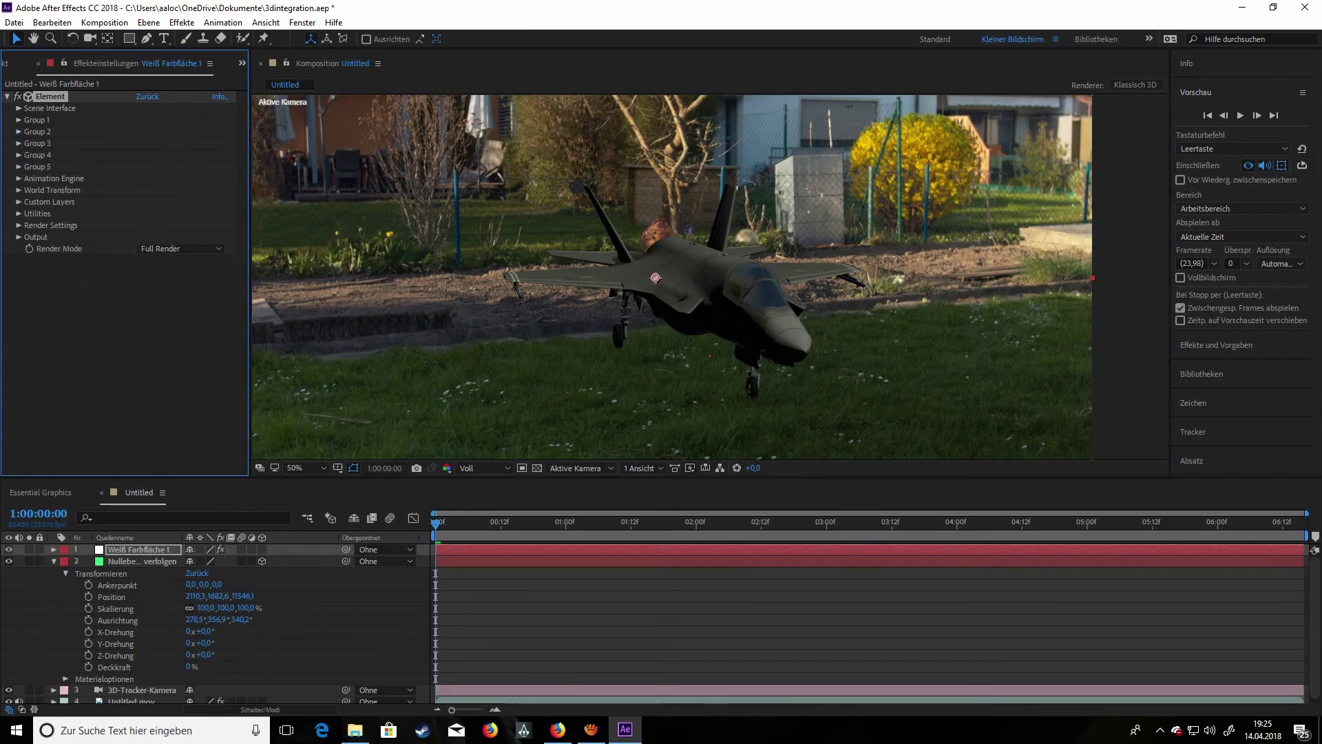
{"action": "left_click", "coordinate": [19, 225]}
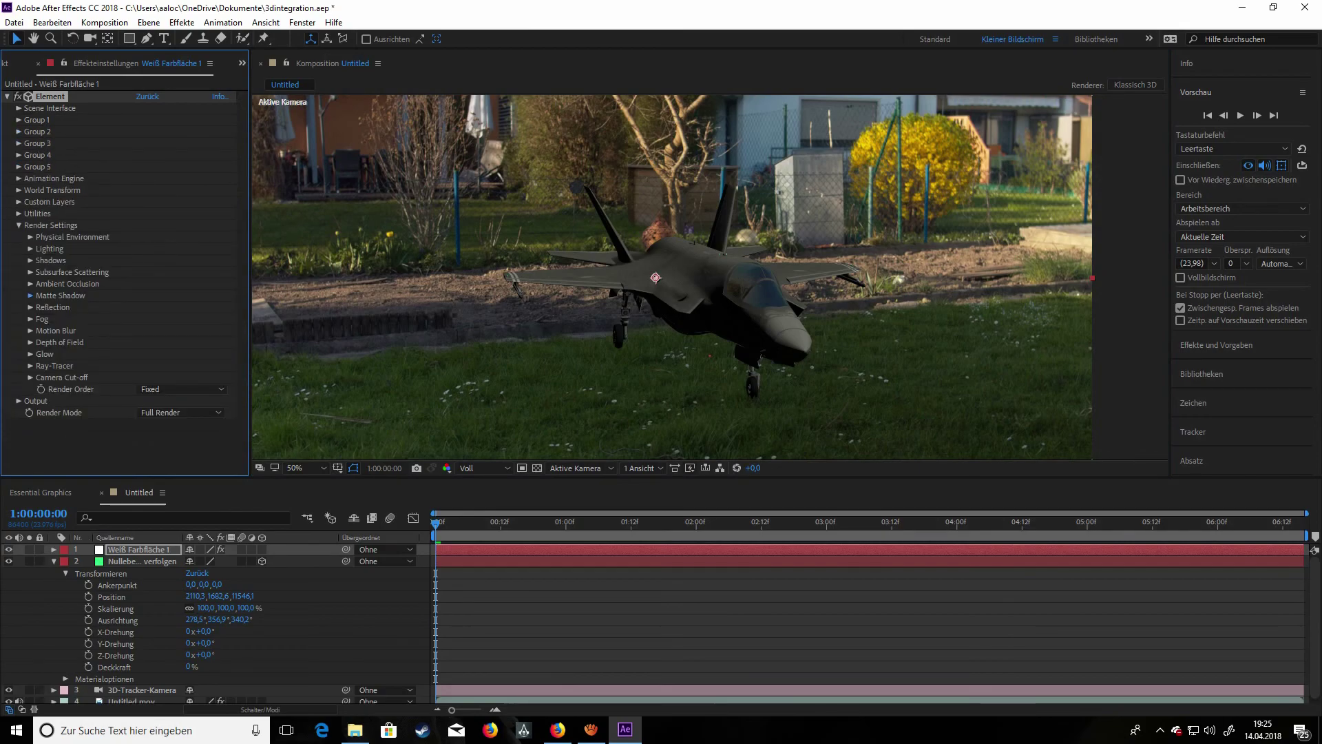
{"action": "left_click", "coordinate": [30, 295]}
{"action": "left_click", "coordinate": [30, 296]}
- Collapse the null's properties and add a shadow-casting spotlight with 164 % intensity and a 58° cone
{"action": "left_click", "coordinate": [53, 562]}
{"action": "right_click", "coordinate": [89, 642]}
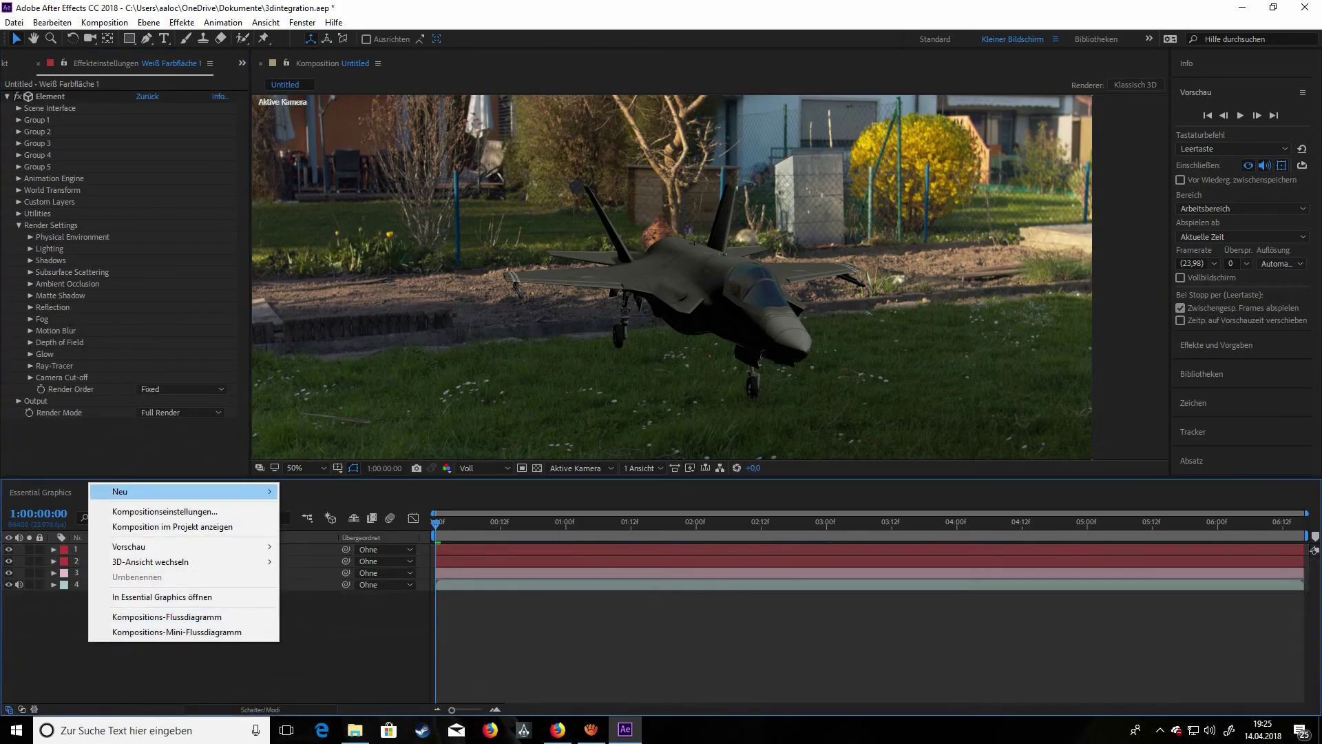
{"action": "mouse_move", "coordinate": [248, 491]}
{"action": "left_click", "coordinate": [303, 542]}
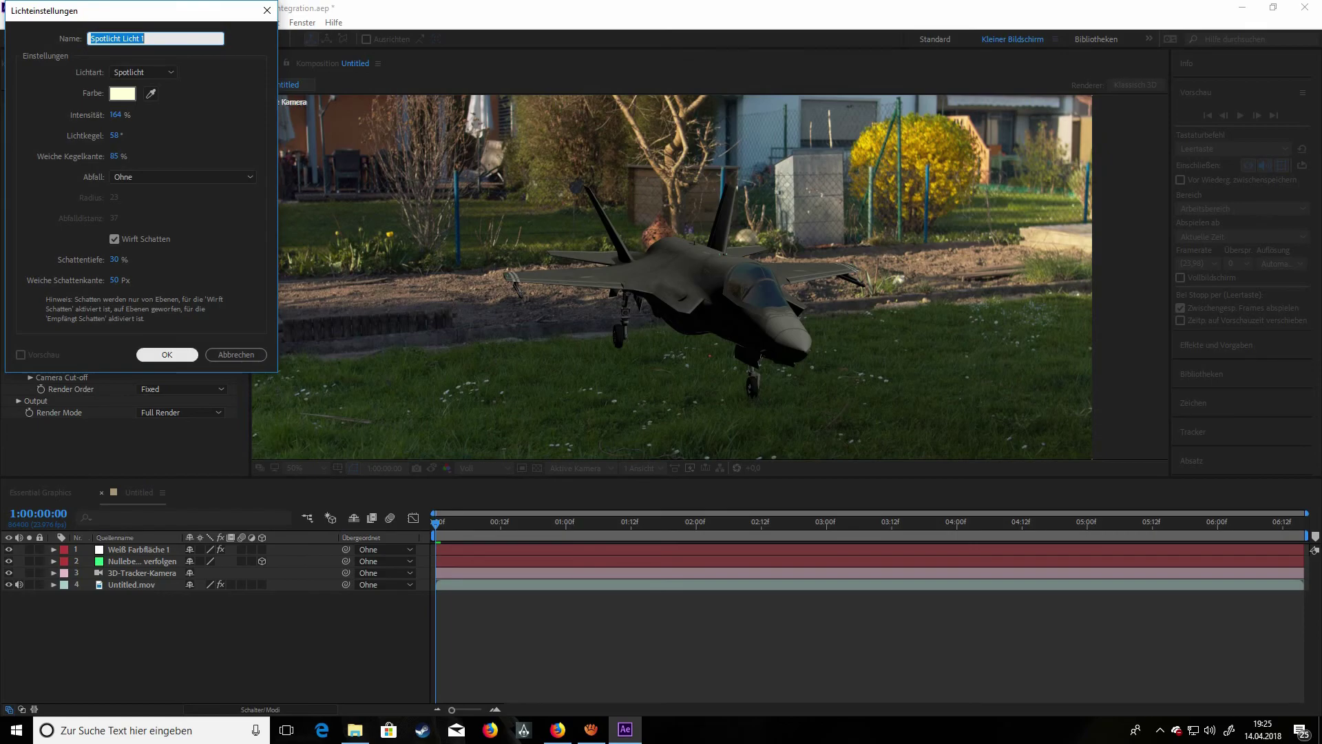
{"action": "left_click", "coordinate": [167, 354]}
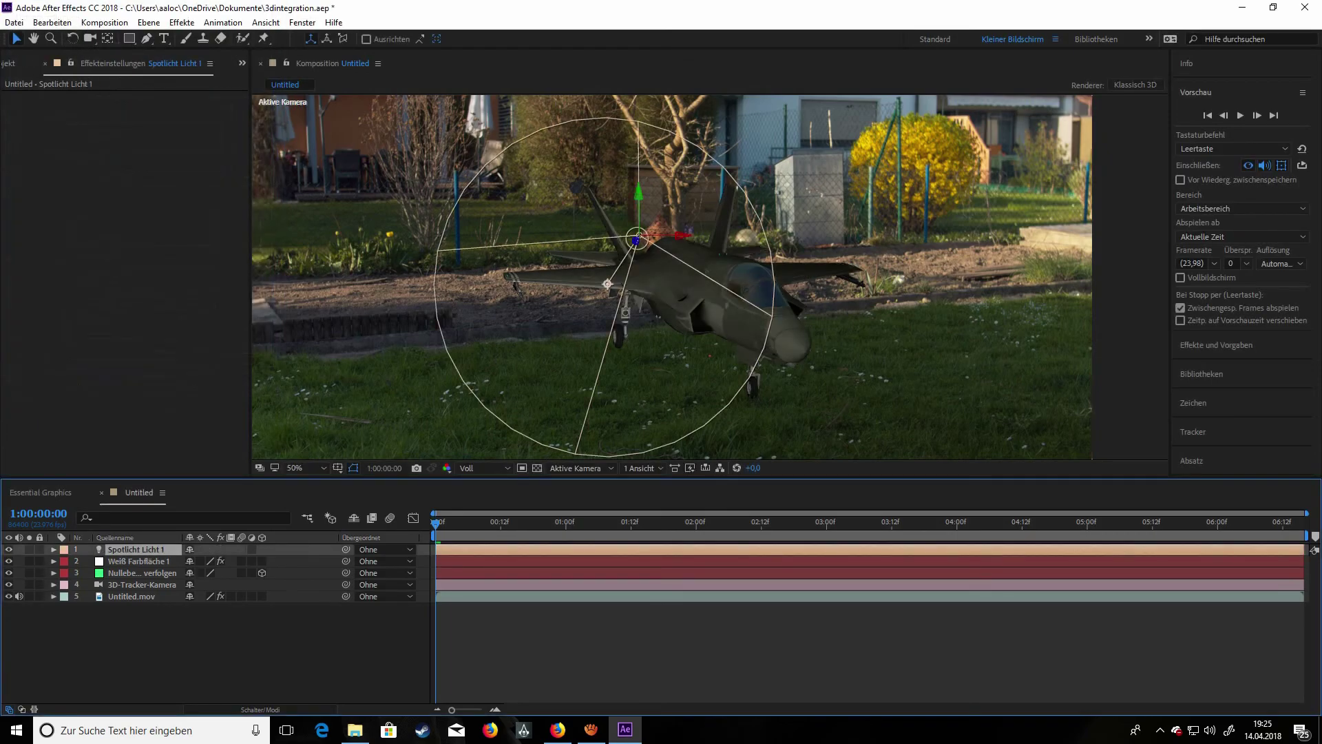
- In the top view, move the spotlight far out to the left side of the scene and aim it back at the centre
{"action": "left_click", "coordinate": [575, 468]}
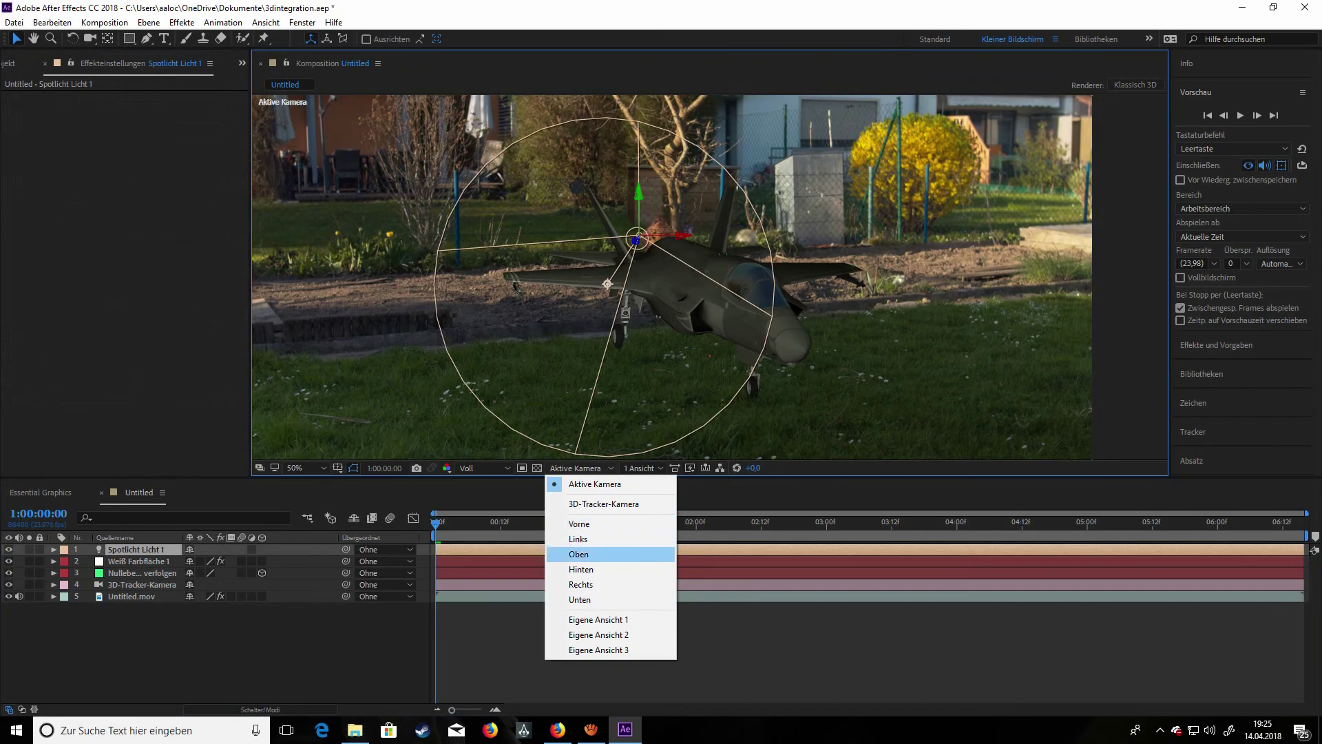
{"action": "left_click", "coordinate": [578, 554]}
{"action": "scroll", "coordinate": [710, 277], "scroll_direction": "down", "scroll_amount": 3}
{"action": "scroll", "coordinate": [709, 277], "scroll_direction": "up", "scroll_amount": 1}
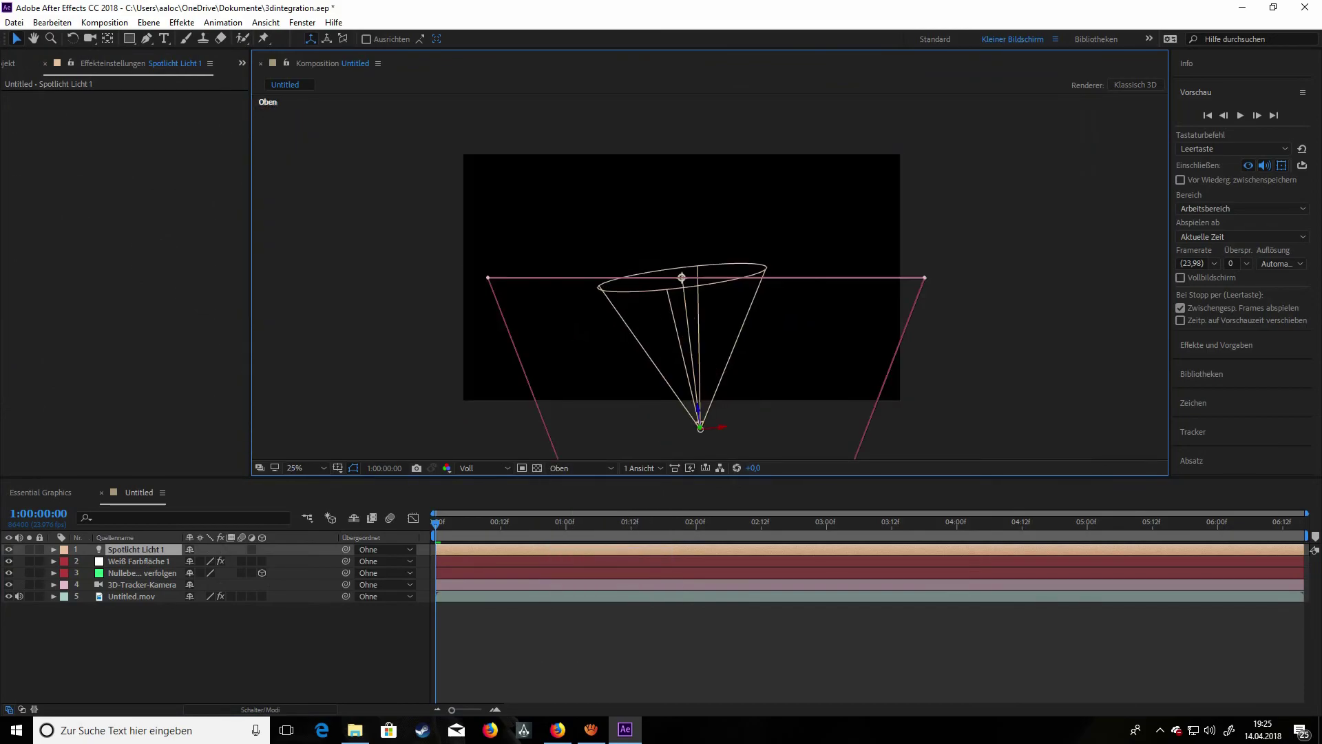
{"action": "scroll", "coordinate": [710, 277], "scroll_direction": "up", "scroll_amount": 4}
{"action": "scroll", "coordinate": [709, 277], "scroll_direction": "down", "scroll_amount": 8}
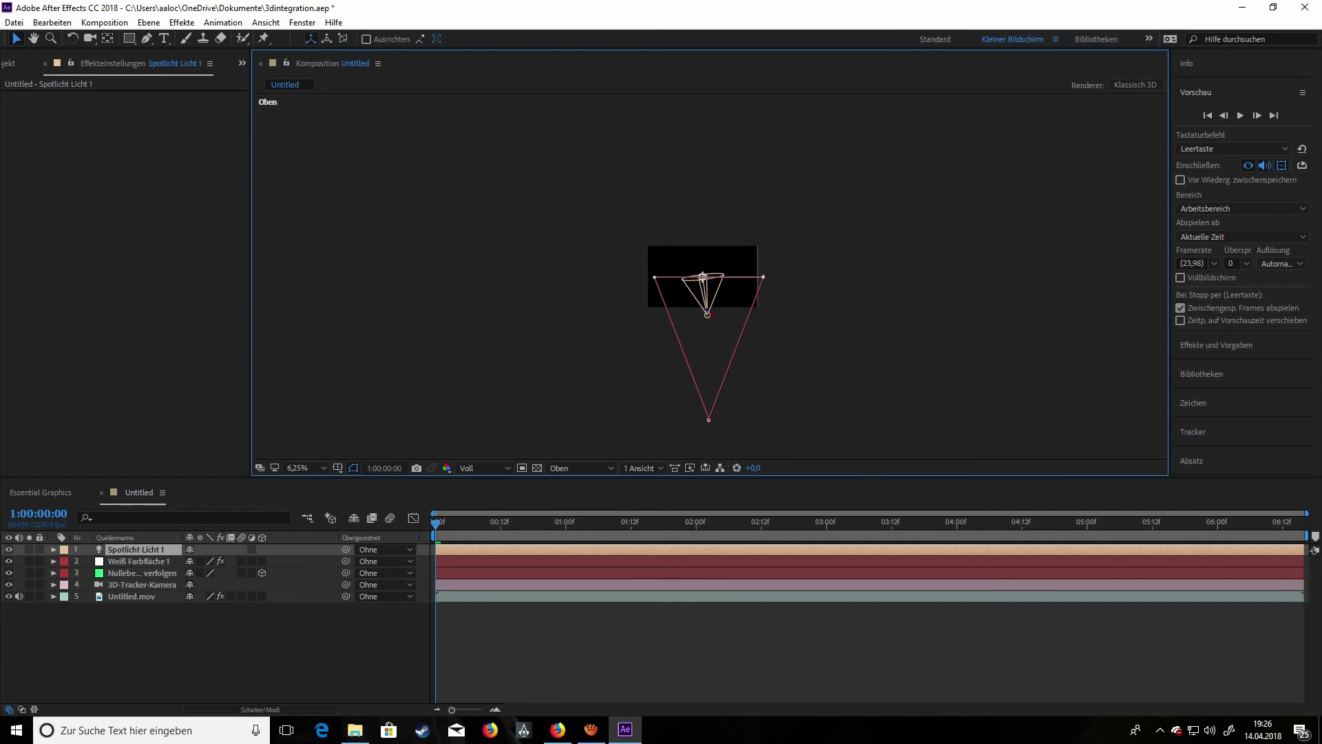
{"action": "mouse_move", "coordinate": [702, 277]}
{"action": "left_mouse_down"}
{"action": "mouse_move", "coordinate": [370, 317]}
{"action": "mouse_move", "coordinate": [670, 272]}
{"action": "mouse_move", "coordinate": [713, 283]}
{"action": "left_mouse_up"}
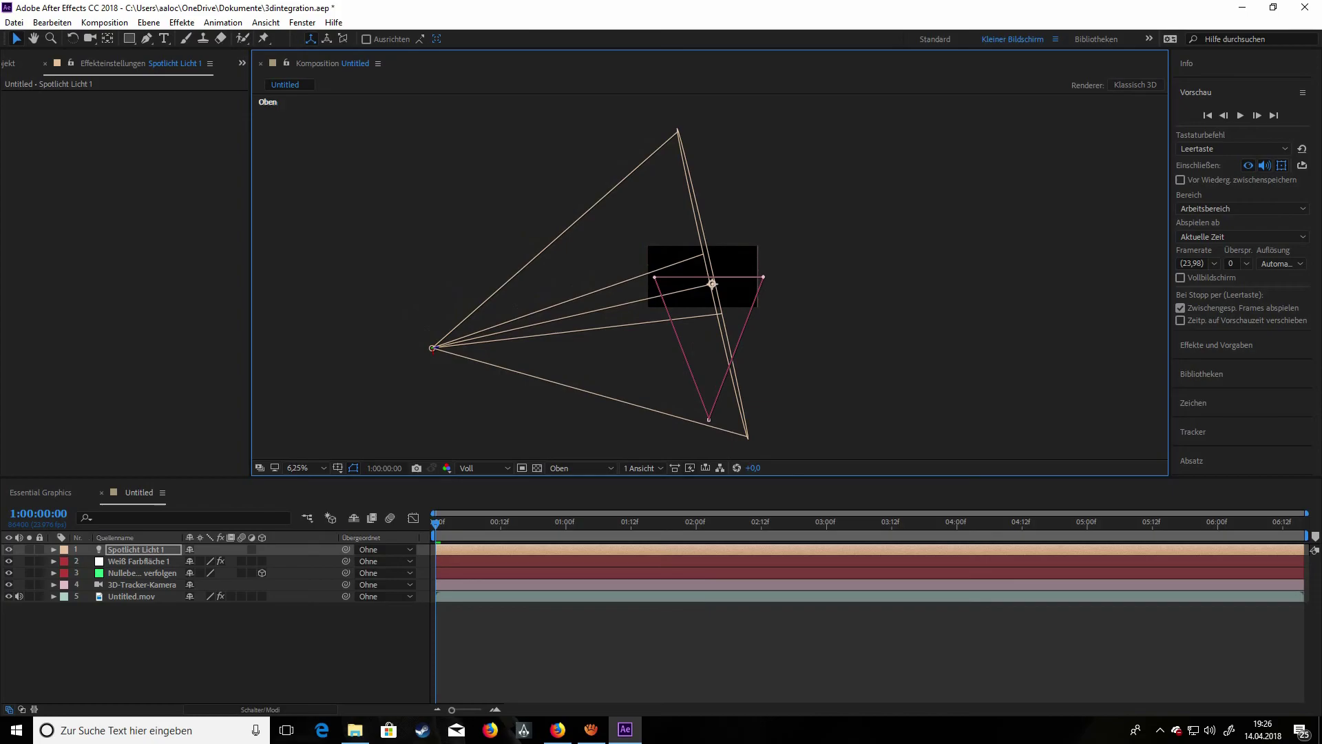
- In the front view, raise the spotlight high above the scene and shift its target slightly up and to the right
{"action": "left_click", "coordinate": [581, 467]}
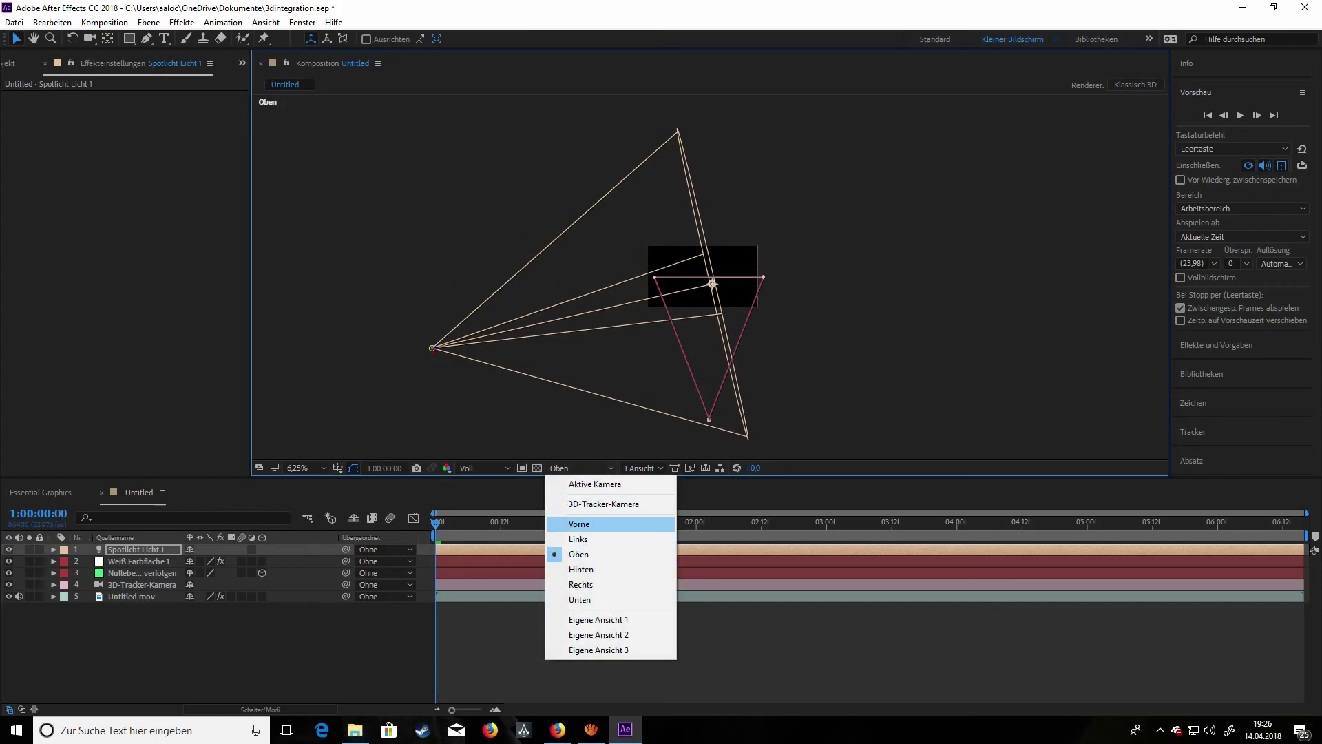
{"action": "left_click", "coordinate": [579, 523]}
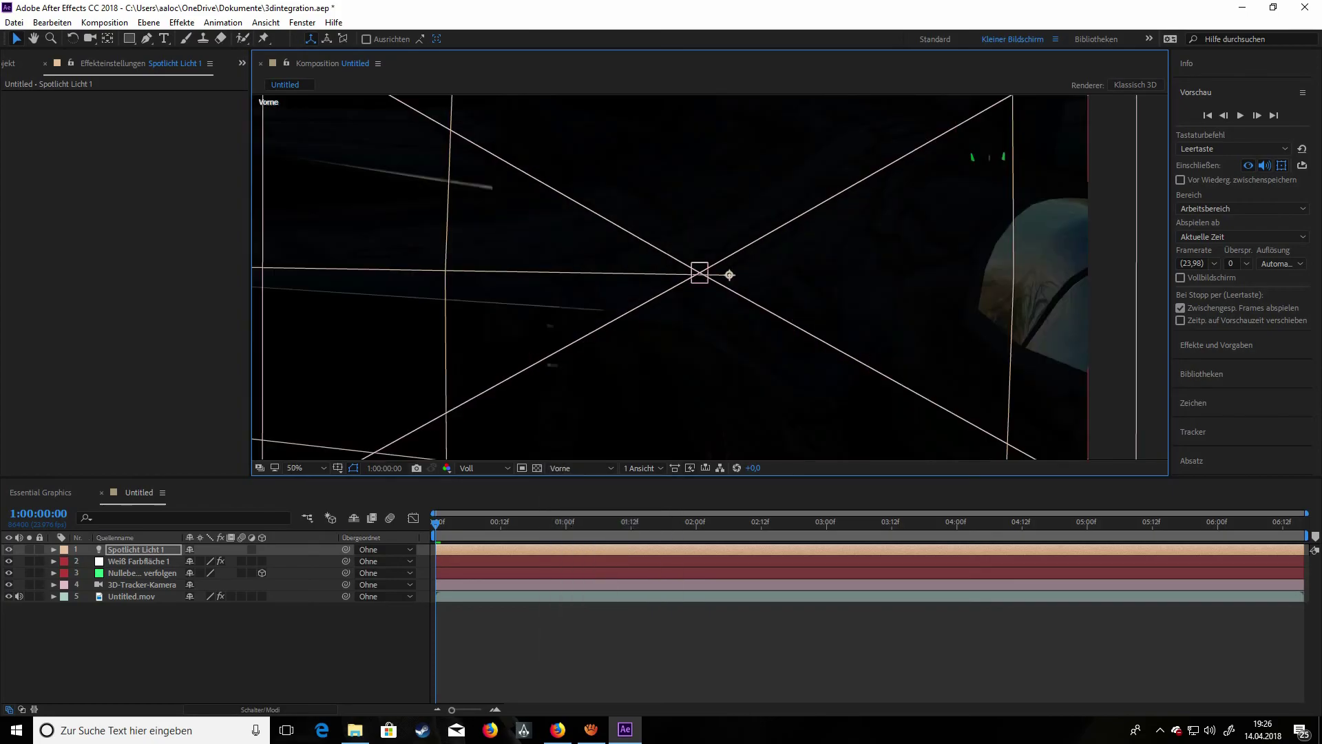
{"action": "key", "text": "comma"}
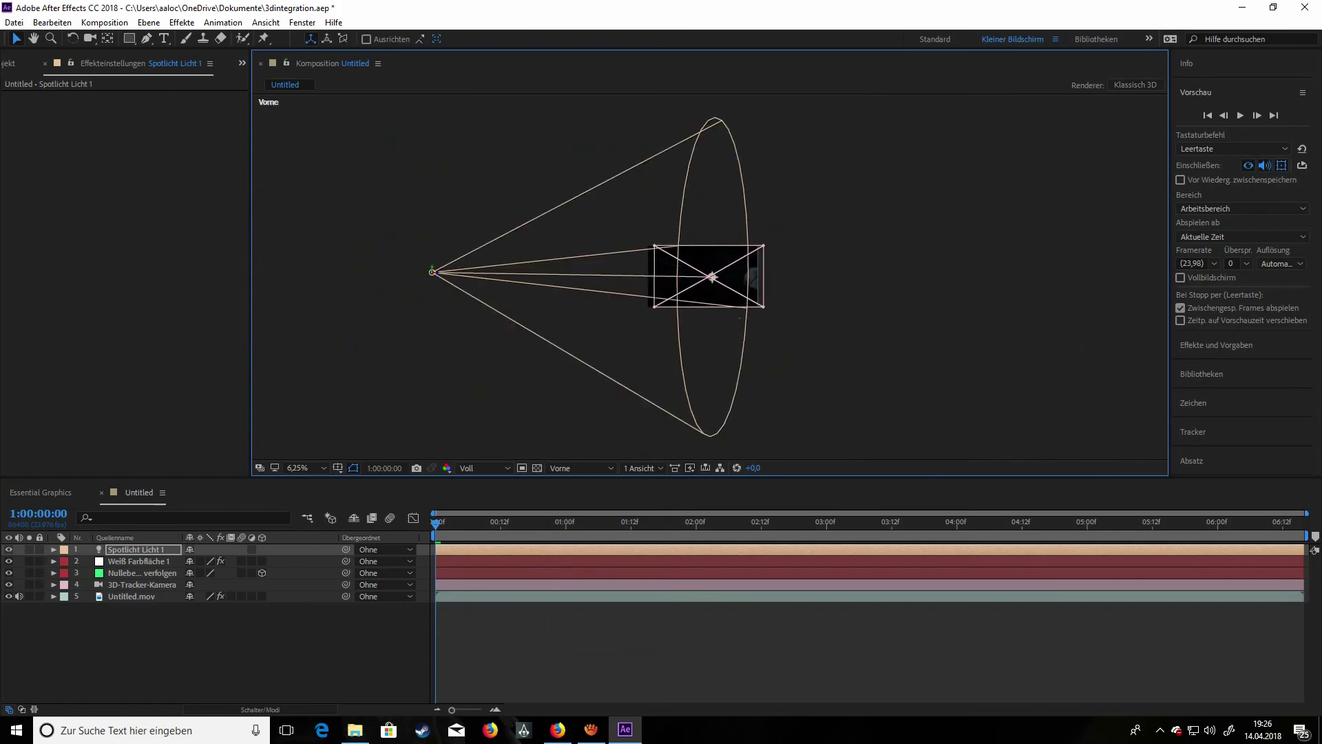
{"action": "mouse_move", "coordinate": [711, 276]}
{"action": "left_mouse_down"}
{"action": "mouse_move", "coordinate": [715, 120]}
{"action": "mouse_move", "coordinate": [487, 116]}
{"action": "mouse_move", "coordinate": [677, 265]}
{"action": "left_mouse_up"}
{"action": "left_click_drag", "start_coordinate": [739, 277], "coordinate": [732, 268]}
- Return to the active camera view and move the spotlight's point of interest onto the jet's fuselage
{"action": "left_click", "coordinate": [580, 468]}
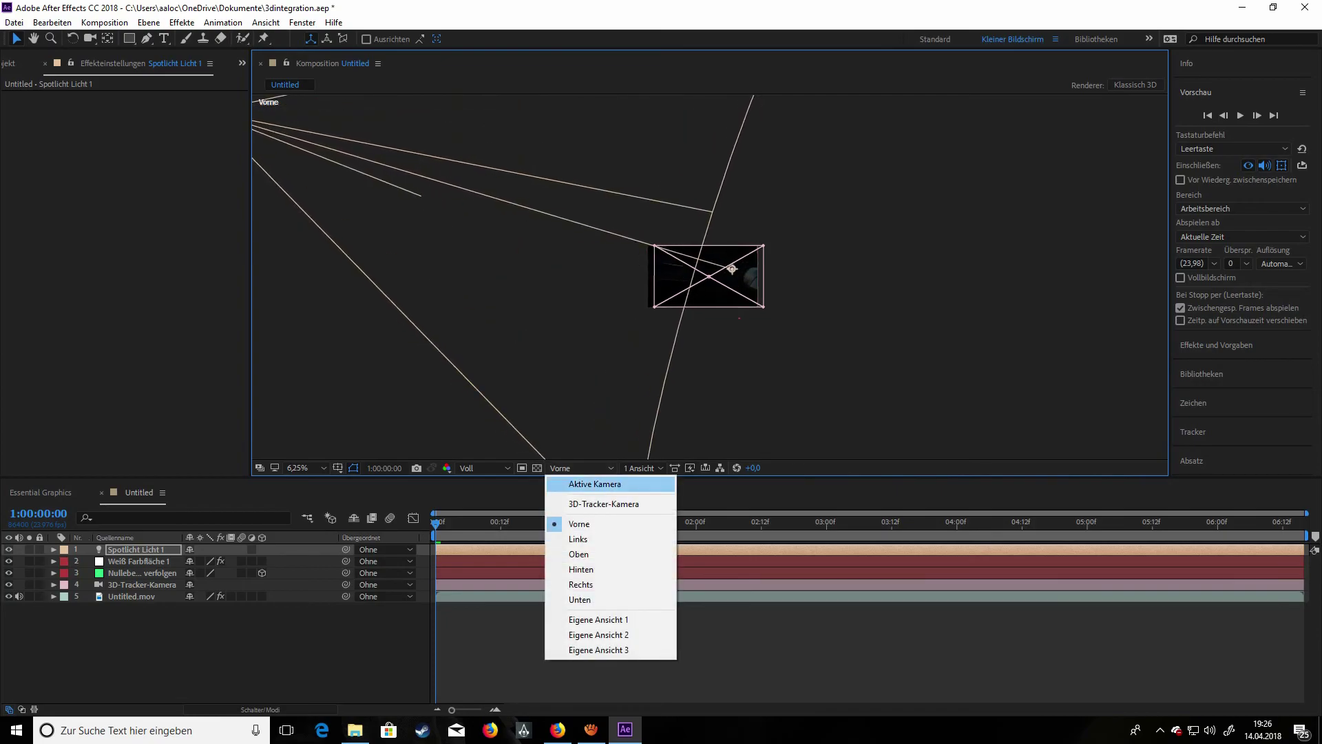
{"action": "left_click", "coordinate": [595, 483]}
{"action": "left_click_drag", "start_coordinate": [837, 227], "coordinate": [684, 281]}
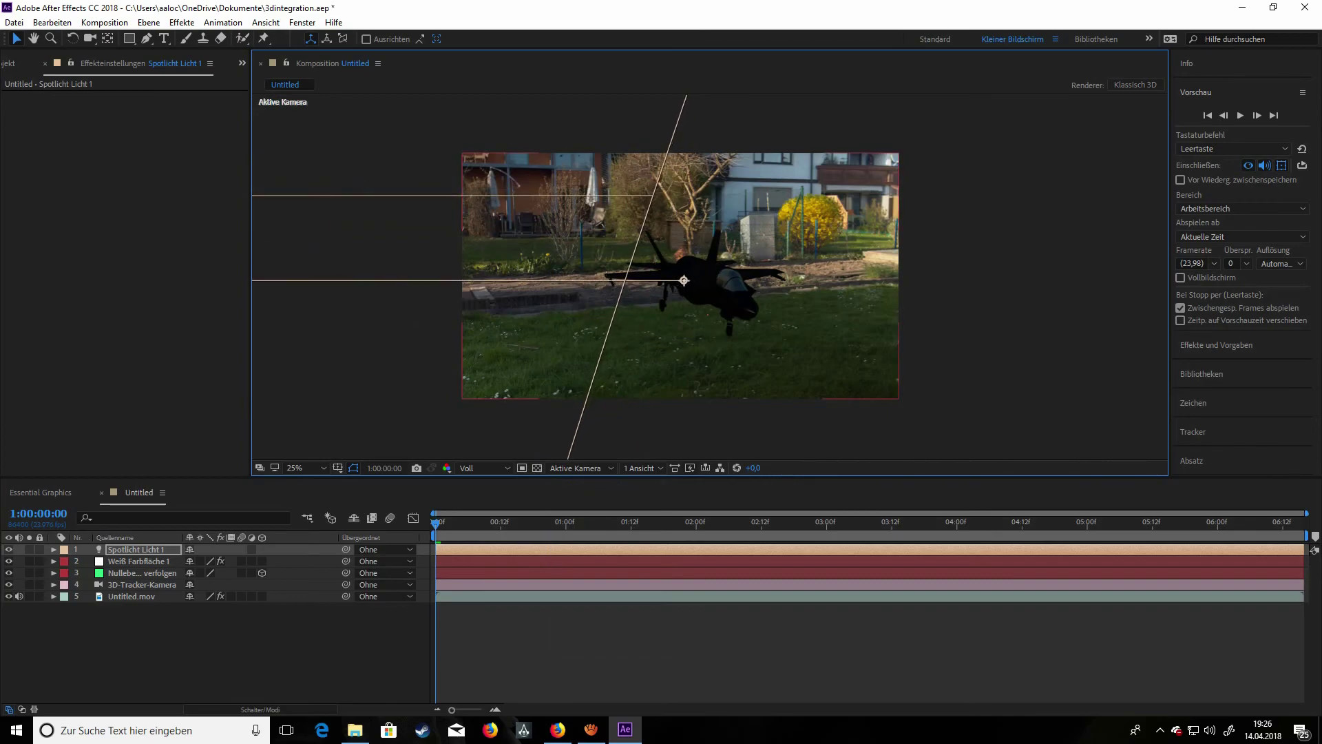
- In the top view, move the spotlight's point of interest farther back from the camera, and return to the active camera view
{"action": "key", "text": "comma"}
{"action": "left_click", "coordinate": [581, 468]}
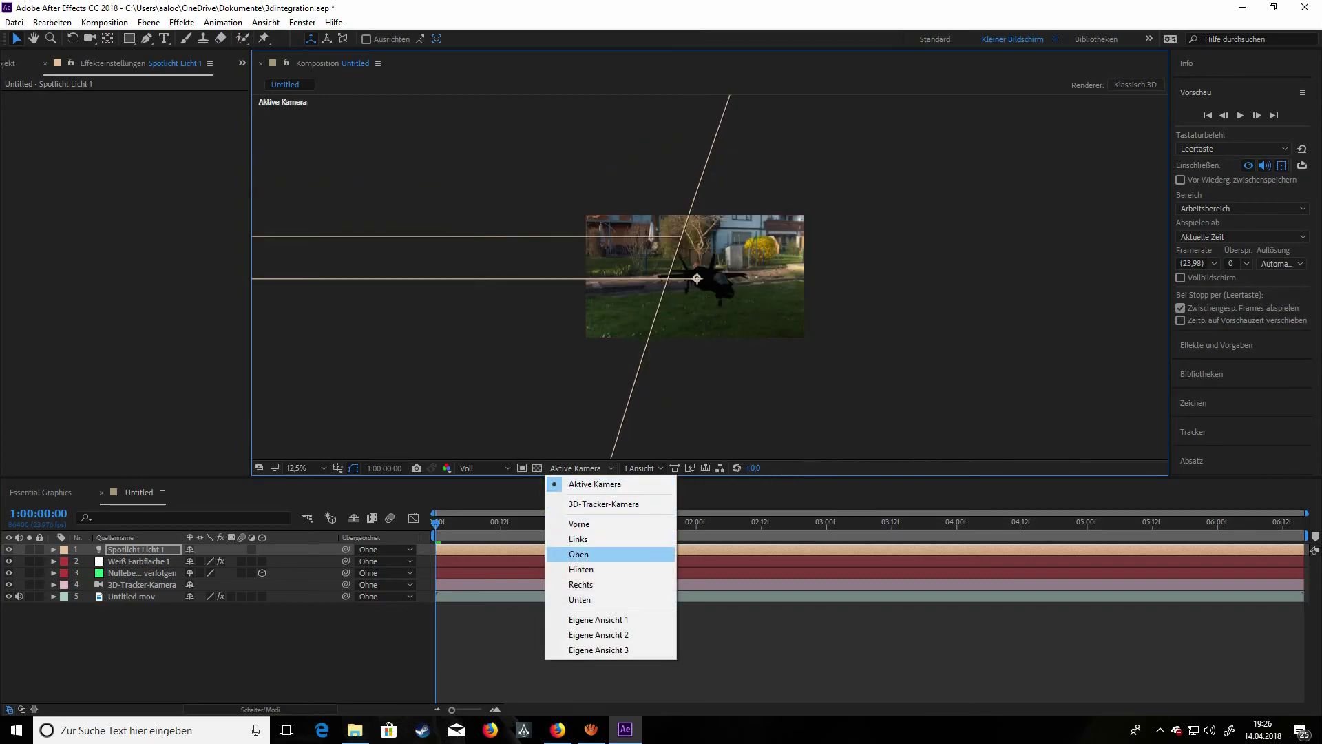
{"action": "left_click", "coordinate": [578, 554]}
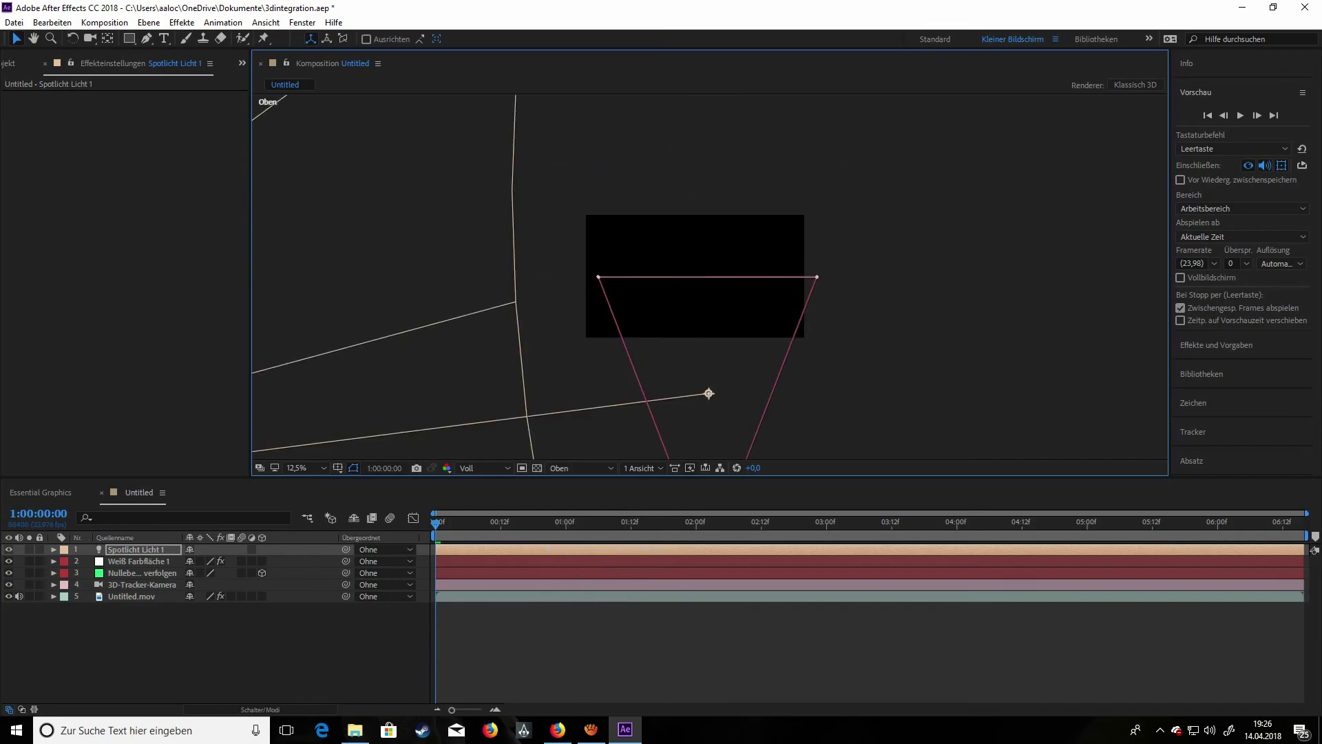
{"action": "left_click_drag", "start_coordinate": [709, 393], "coordinate": [689, 256]}
{"action": "scroll", "coordinate": [689, 256], "scroll_direction": "down", "scroll_amount": 3}
{"action": "scroll", "coordinate": [698, 264], "scroll_direction": "up", "scroll_amount": 2}
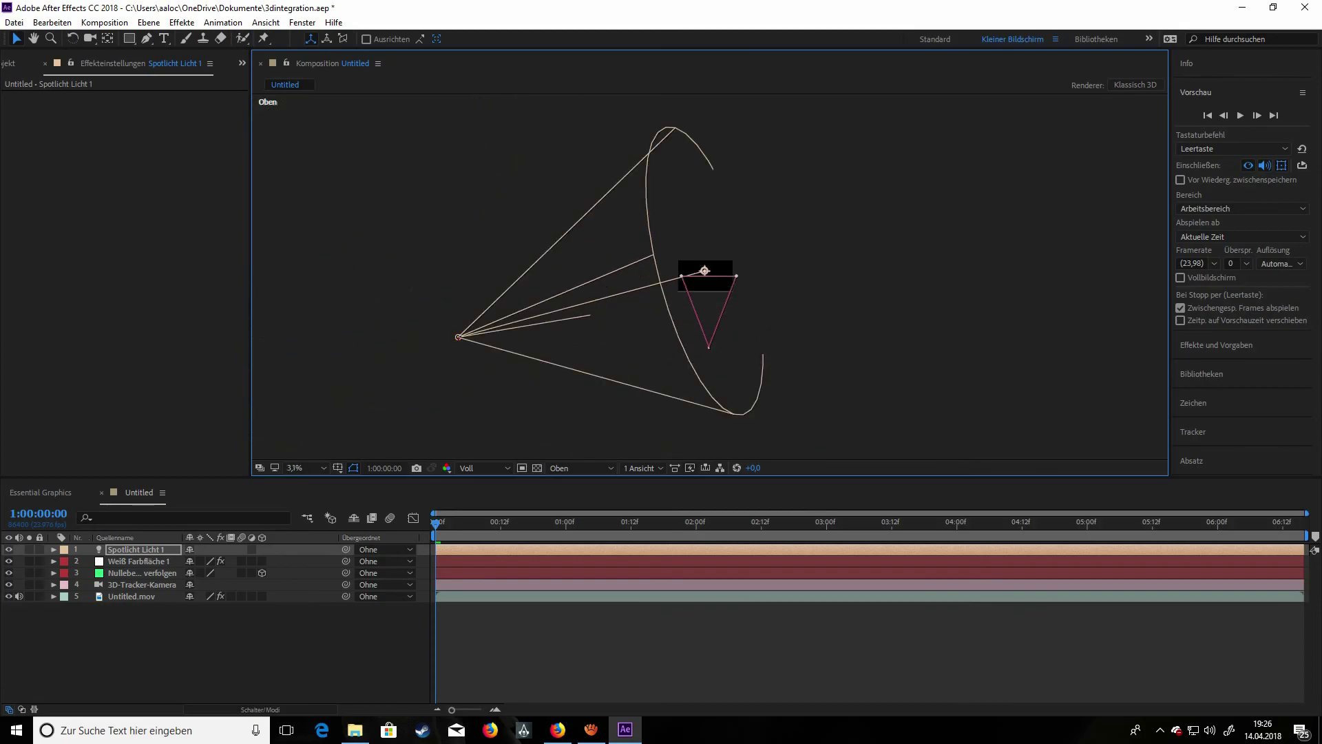
{"action": "left_click", "coordinate": [579, 467]}
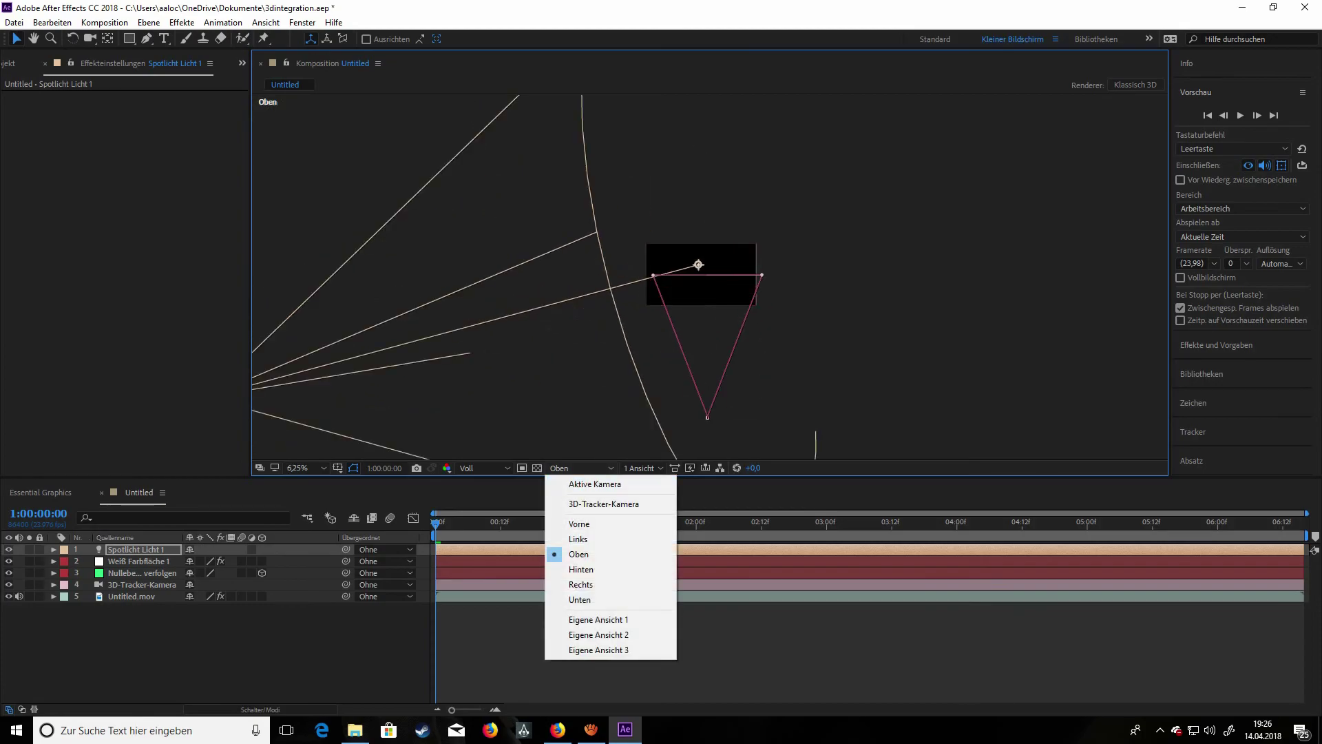
{"action": "left_click", "coordinate": [595, 483]}
{"action": "scroll", "coordinate": [711, 276], "scroll_direction": "up", "scroll_amount": 2}
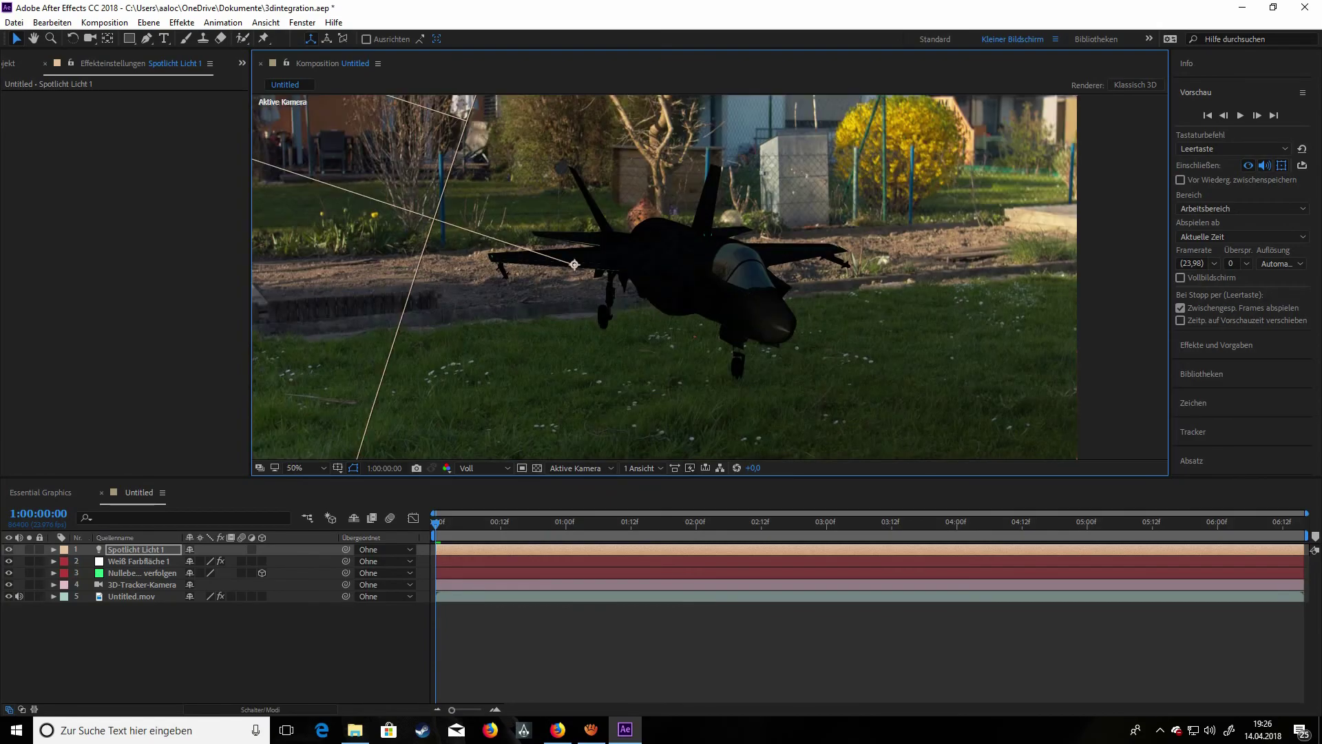
- Widen the spotlight's cone angle to 104° in its light settings
{"action": "key", "text": "ctrl+shift+y"}
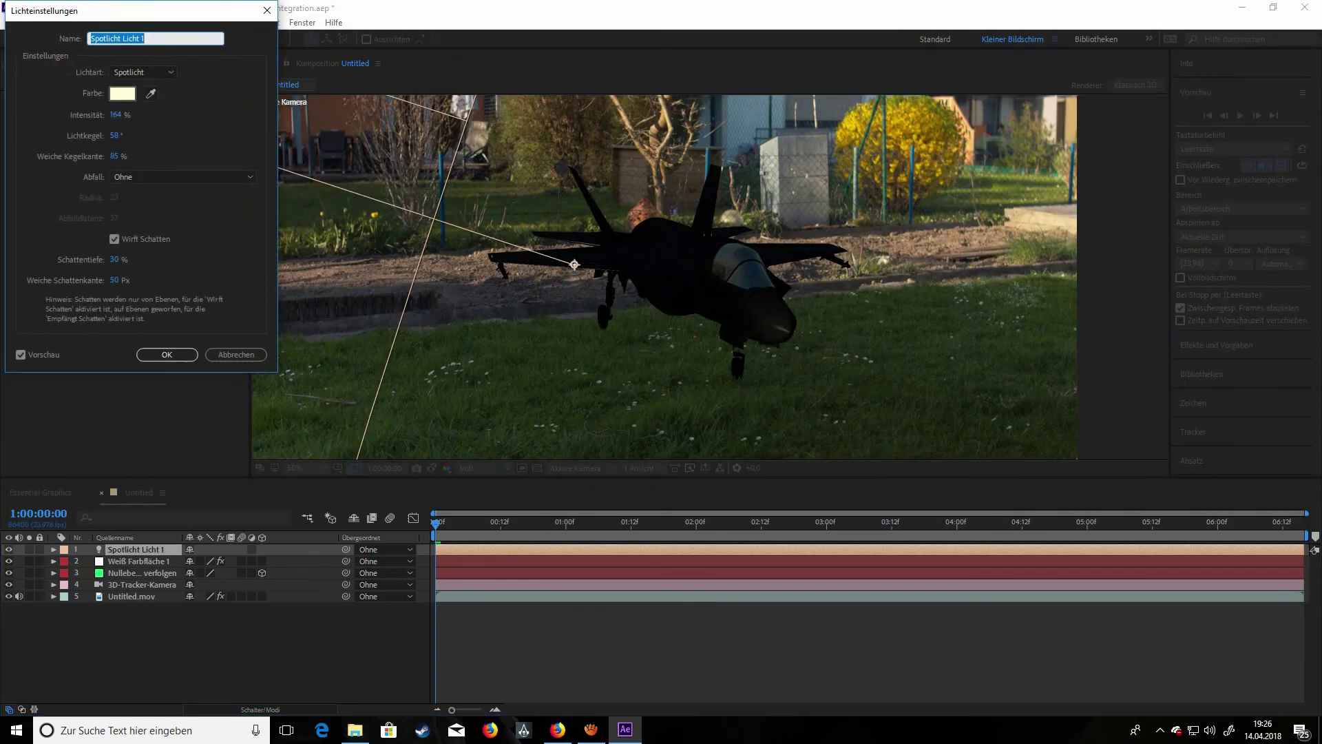
{"action": "left_click_drag", "start_coordinate": [114, 135], "coordinate": [146, 135]}
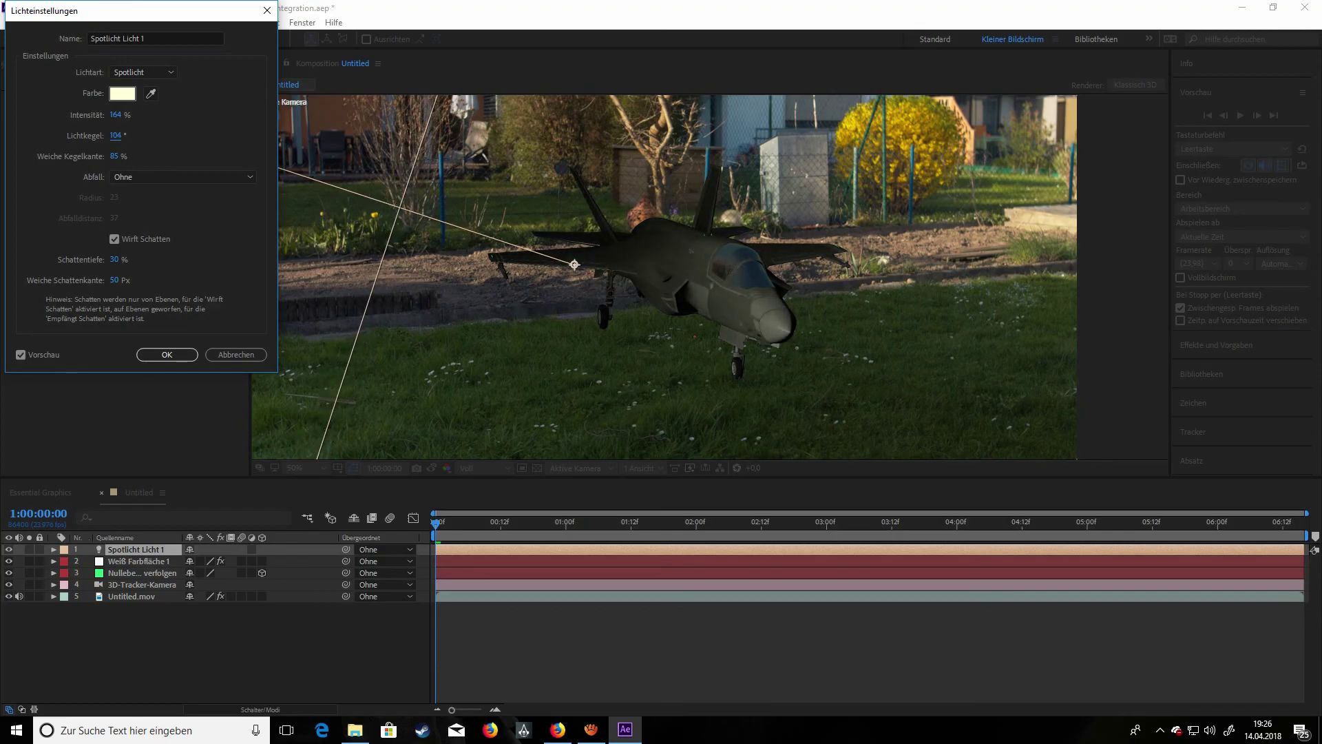
{"action": "left_click", "coordinate": [166, 354]}
- In the top view, shift the spotlight's point of interest farther behind the centre of the scene
{"action": "left_click", "coordinate": [576, 468]}
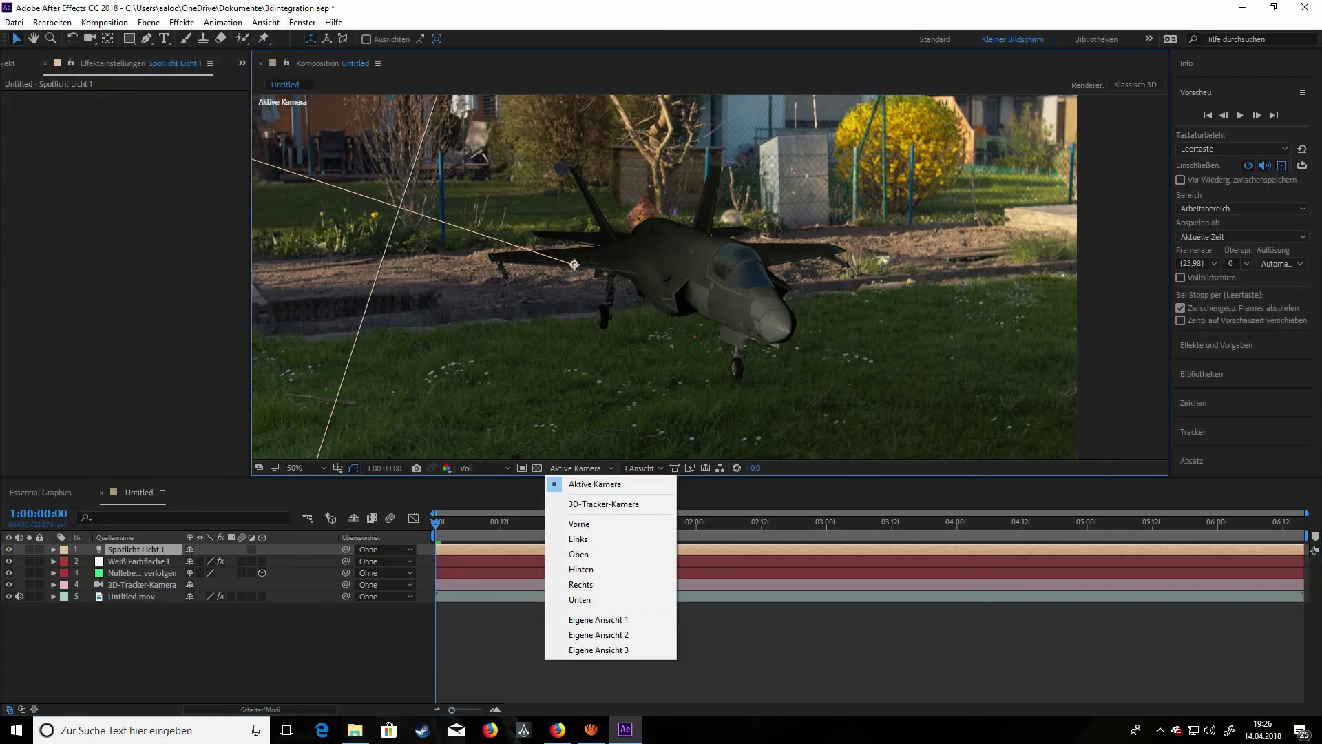
{"action": "key", "text": "Down"}
{"action": "key", "text": "Return"}
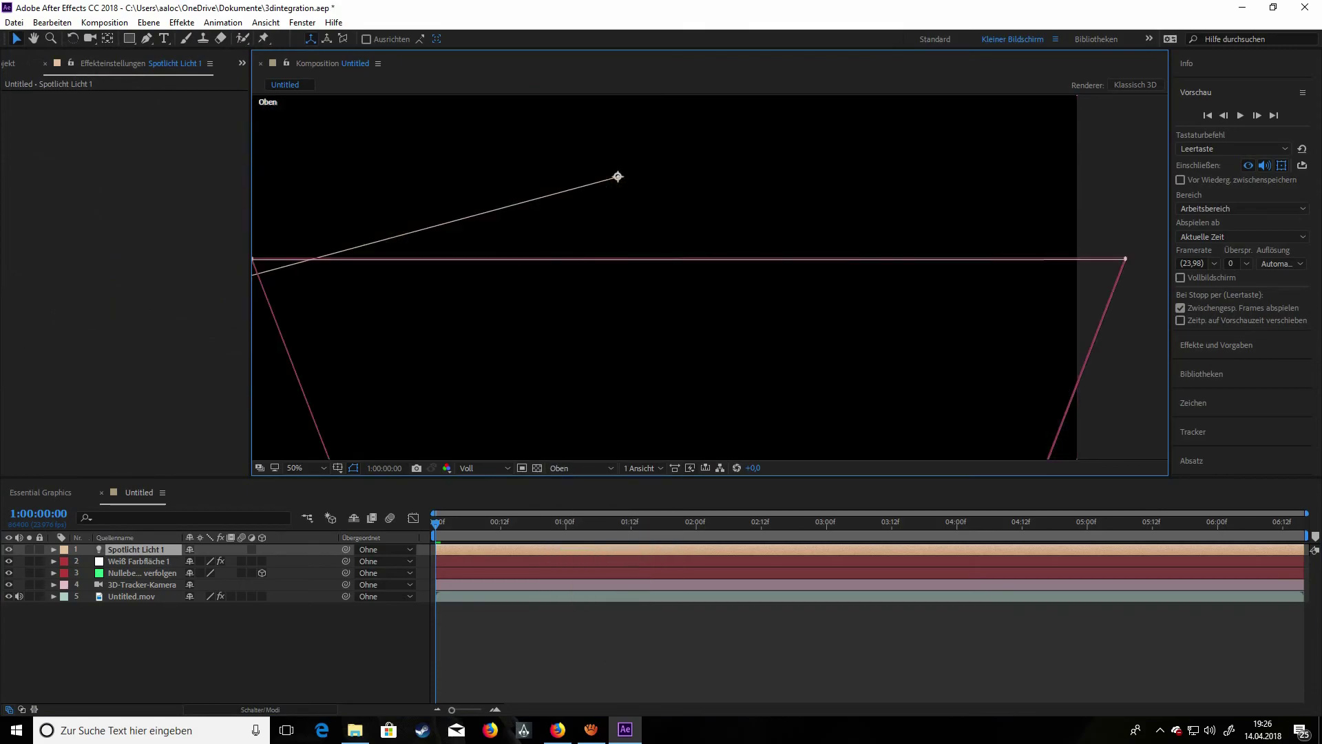
{"action": "left_click_drag", "start_coordinate": [617, 176], "coordinate": [606, 101]}
{"action": "scroll", "coordinate": [606, 100], "scroll_direction": "down", "scroll_amount": 4}
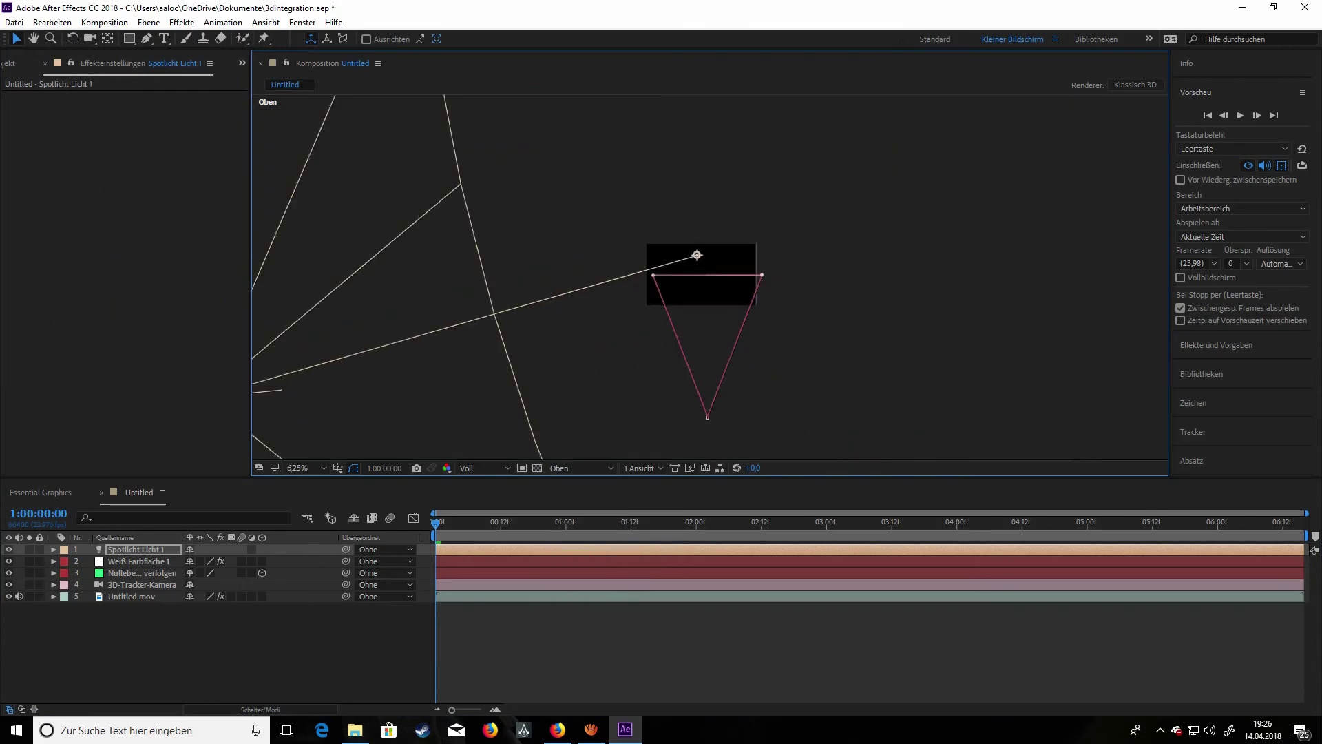
{"action": "key", "text": "comma"}
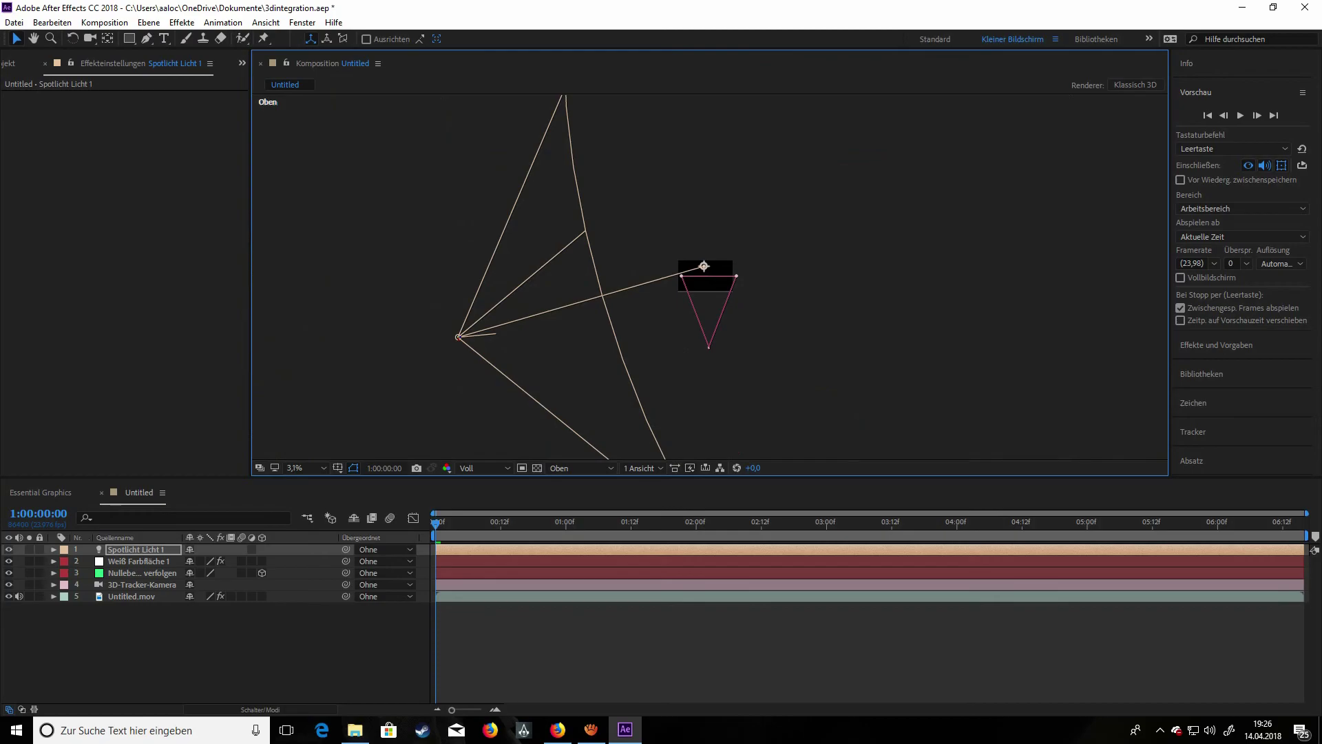
- Move the spotlight slightly back and to the left, nudge its target forward, and inspect the jet through the active camera
{"action": "left_click_drag", "start_coordinate": [458, 337], "coordinate": [444, 293]}
{"action": "left_click_drag", "start_coordinate": [688, 215], "coordinate": [697, 233]}
{"action": "left_click", "coordinate": [582, 467]}
{"action": "left_click", "coordinate": [578, 481]}
{"action": "scroll", "coordinate": [710, 276], "scroll_direction": "down", "scroll_amount": 1}
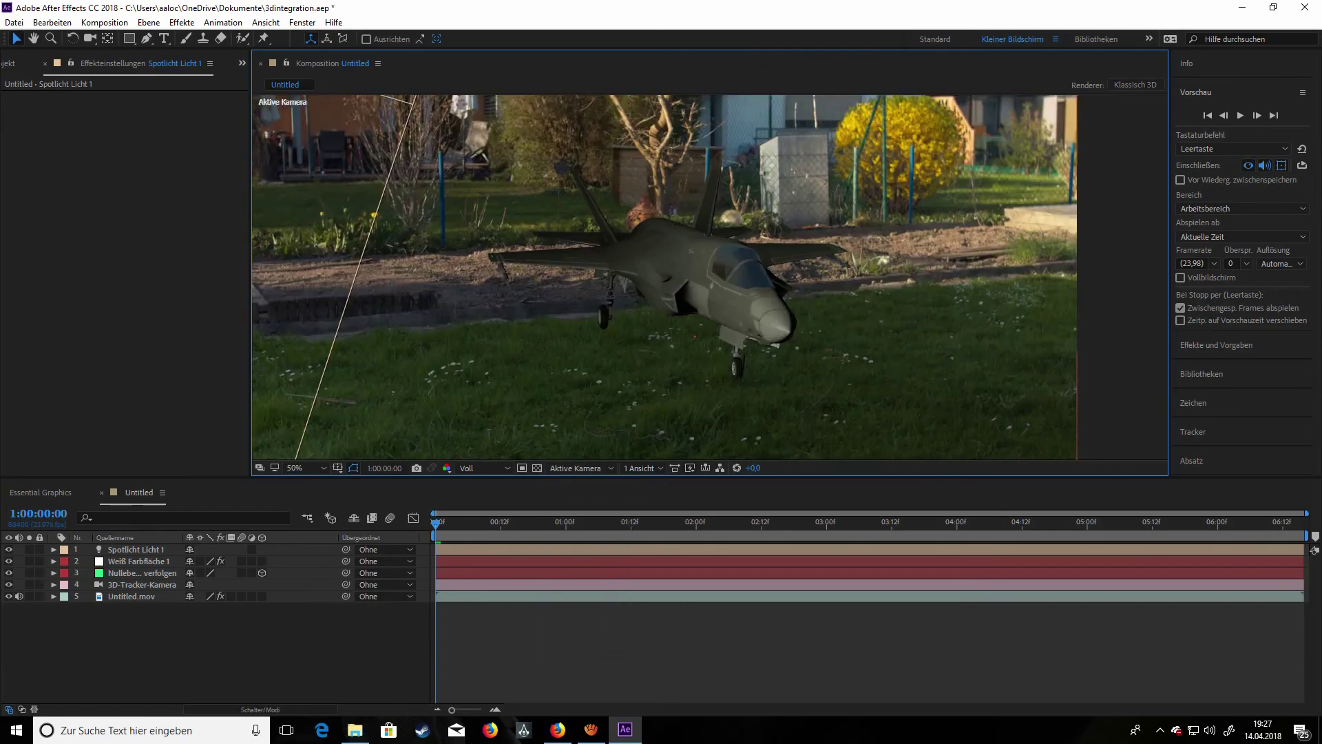
{"action": "key", "text": "period"}
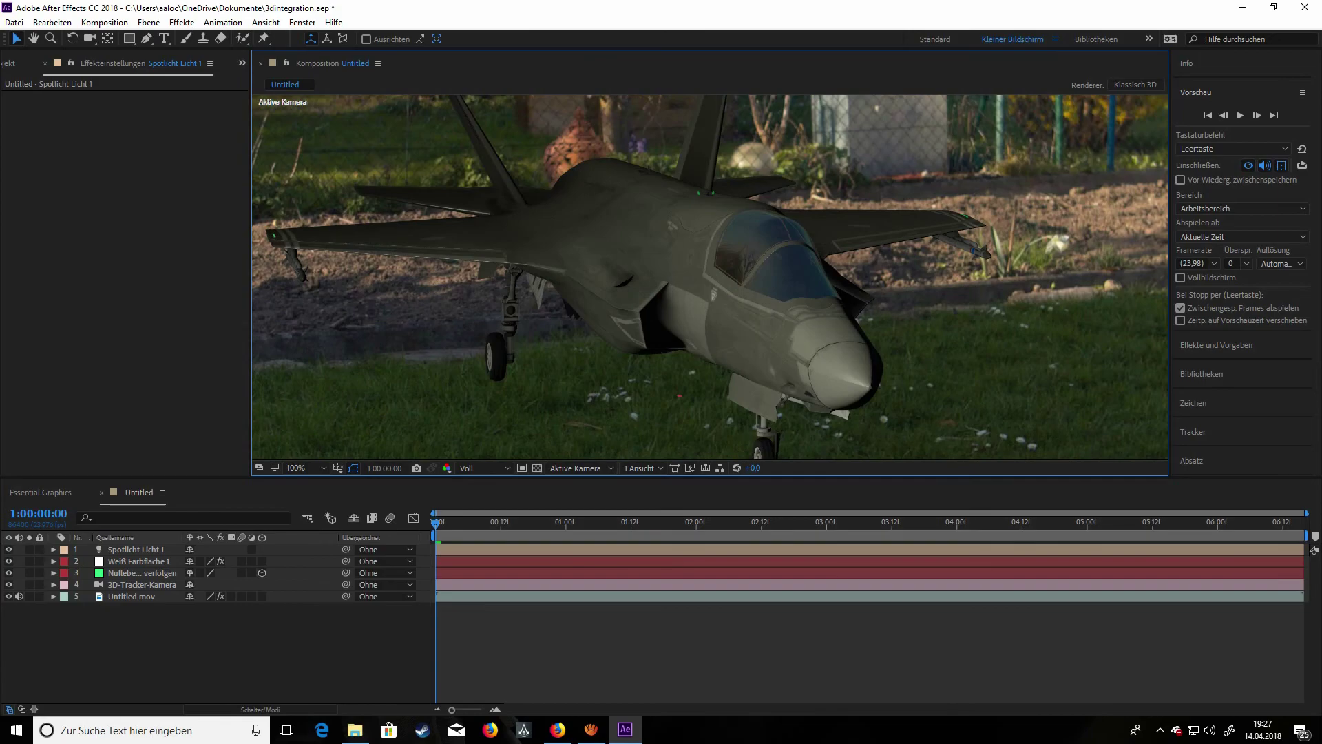
{"action": "key", "text": "comma"}
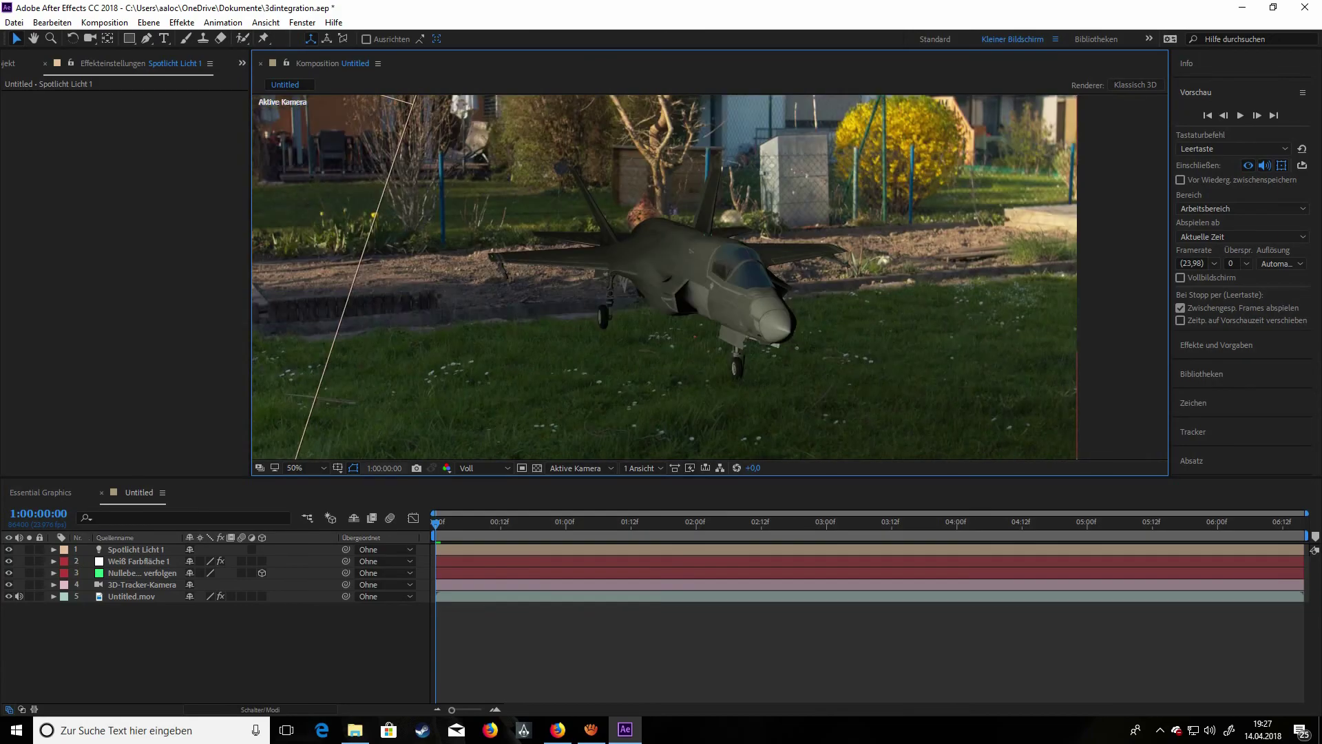
- Enable shadows in the white solid's Element render settings, using Ray-Traced mode with shadow multisampling of 8
{"action": "left_click", "coordinate": [138, 561]}
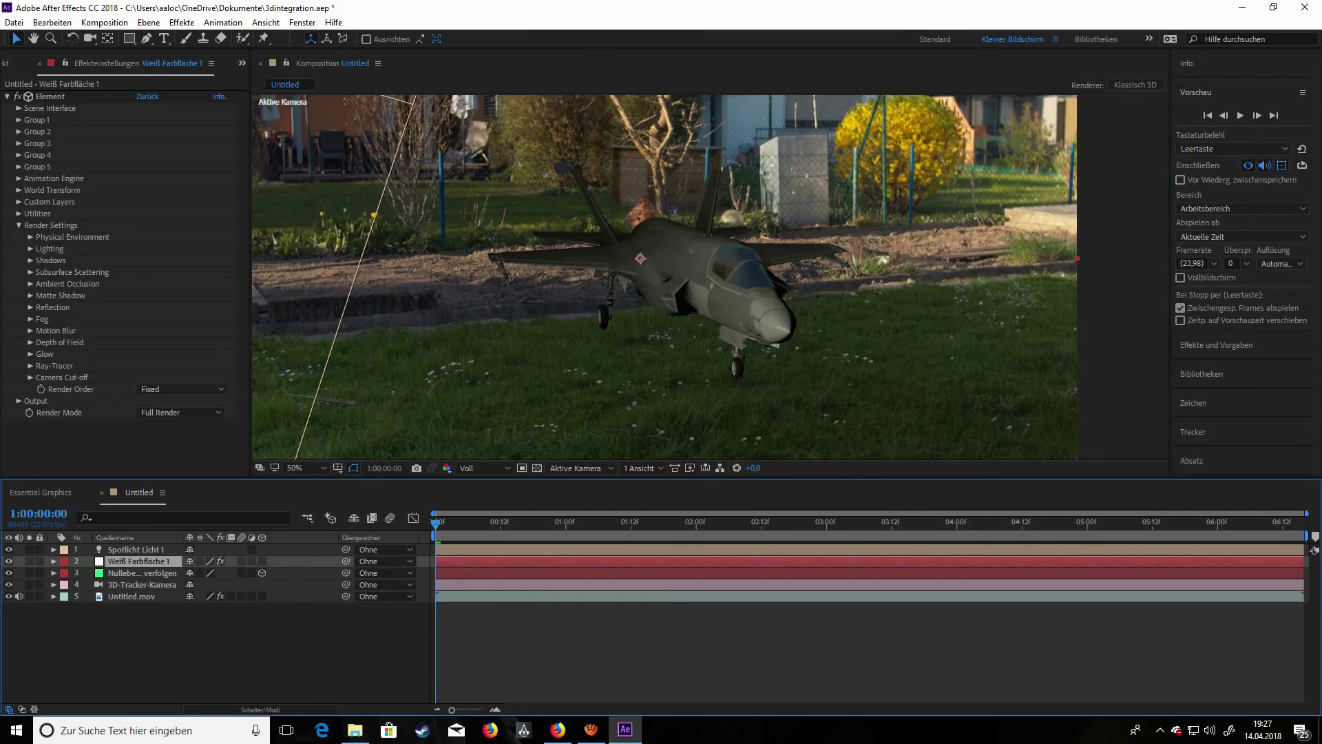
{"action": "left_click", "coordinate": [31, 261]}
{"action": "left_click", "coordinate": [140, 272]}
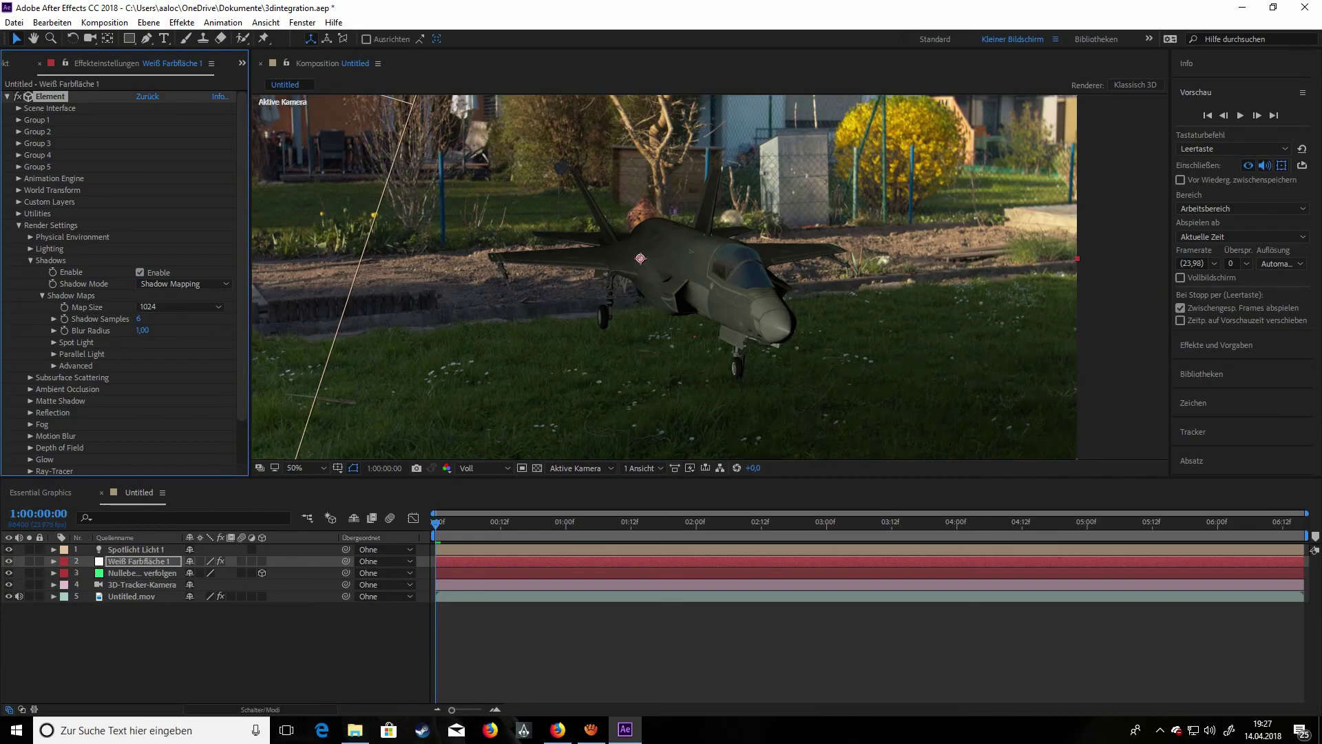
{"action": "left_click", "coordinate": [215, 283]}
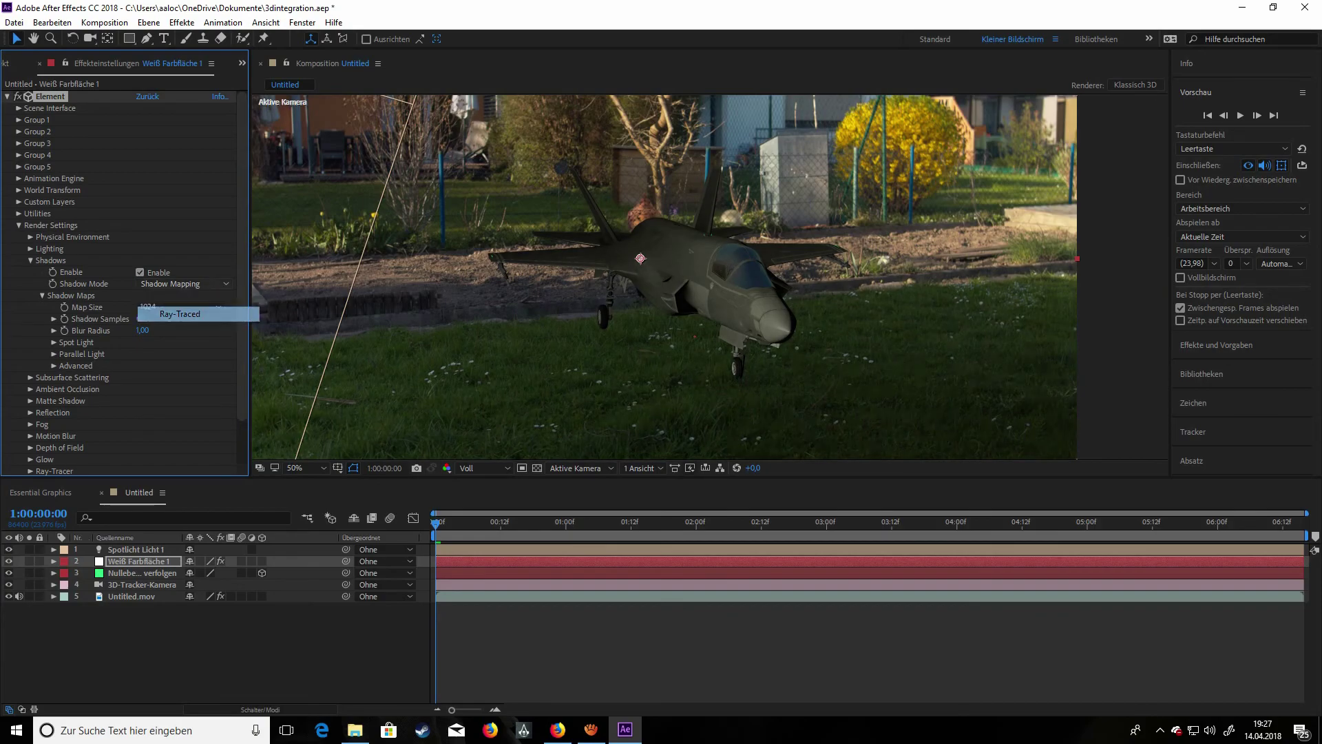
{"action": "left_click", "coordinate": [237, 314]}
{"action": "left_click", "coordinate": [217, 318]}
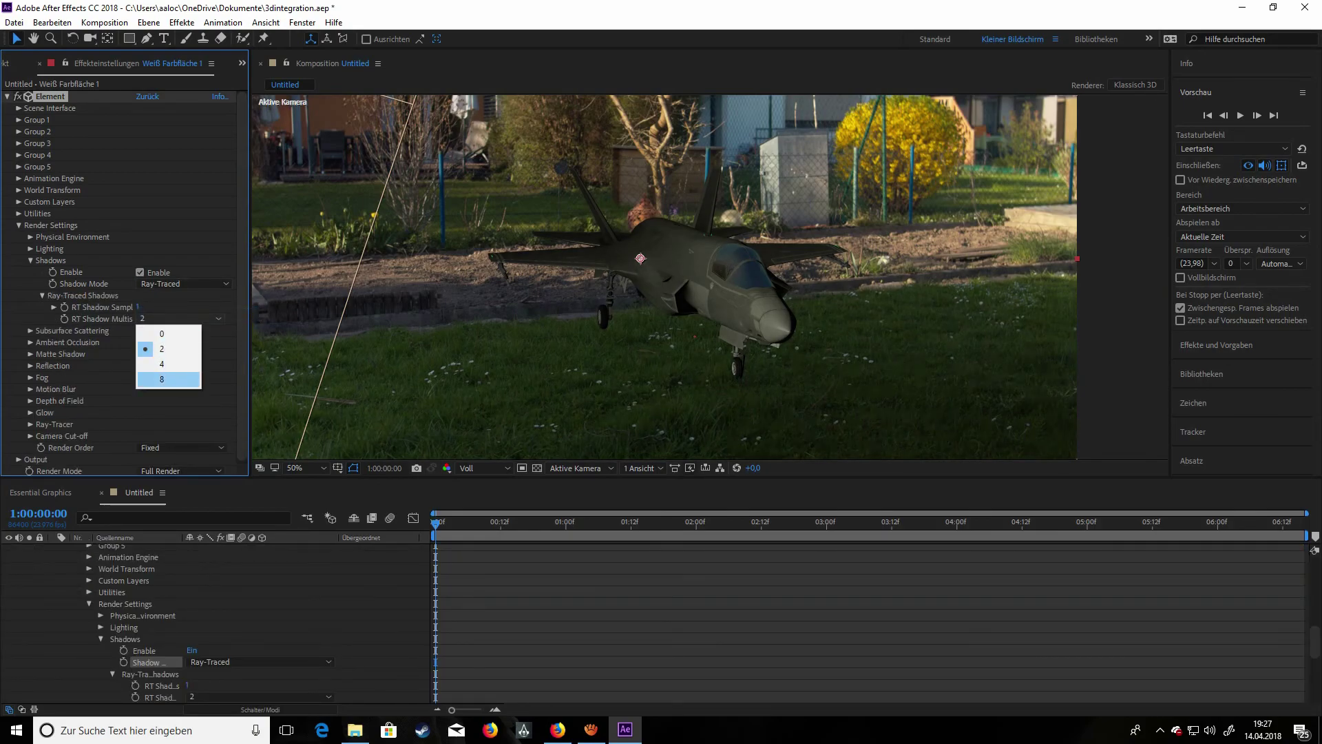
{"action": "left_click", "coordinate": [169, 382]}
{"action": "left_click", "coordinate": [30, 261]}
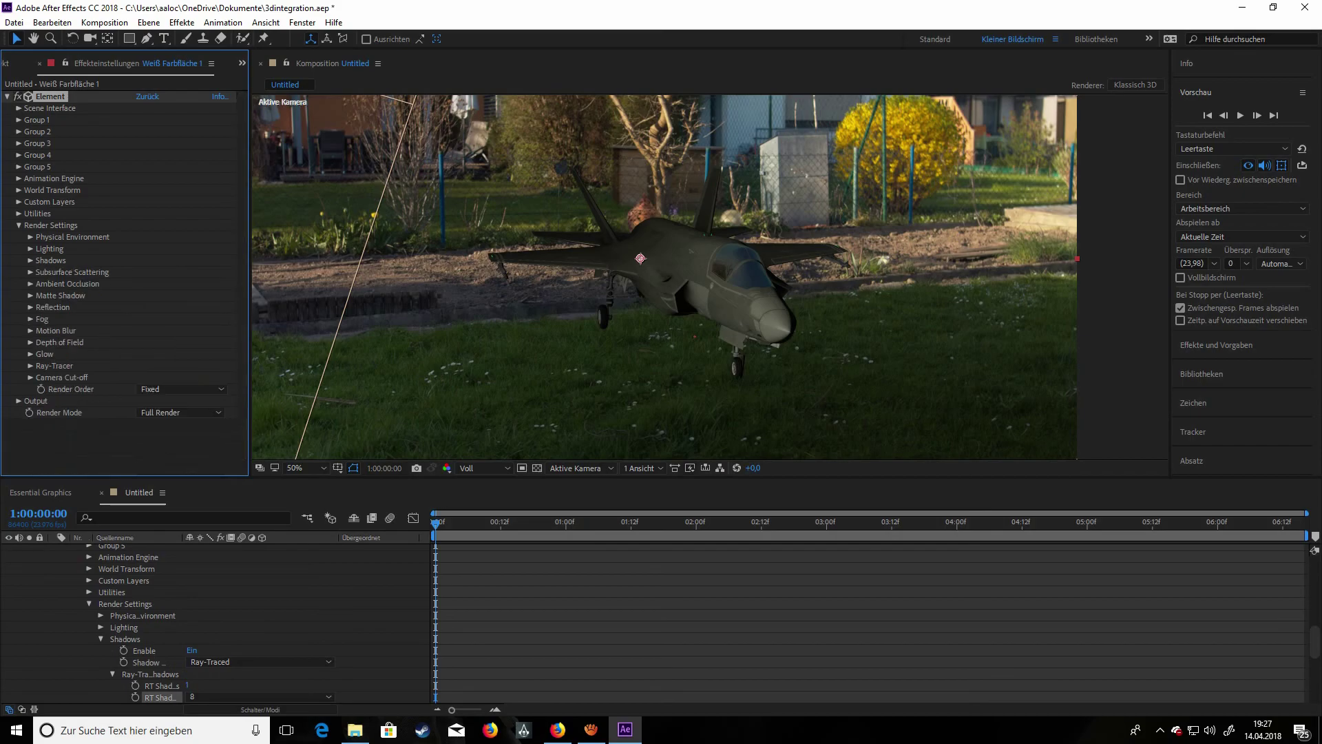
- Try ambient occlusion on the Element layer in Ray-Traced mode and check the rendered frame
{"action": "left_click", "coordinate": [30, 284]}
{"action": "left_click", "coordinate": [179, 308]}
{"action": "left_click", "coordinate": [172, 331]}
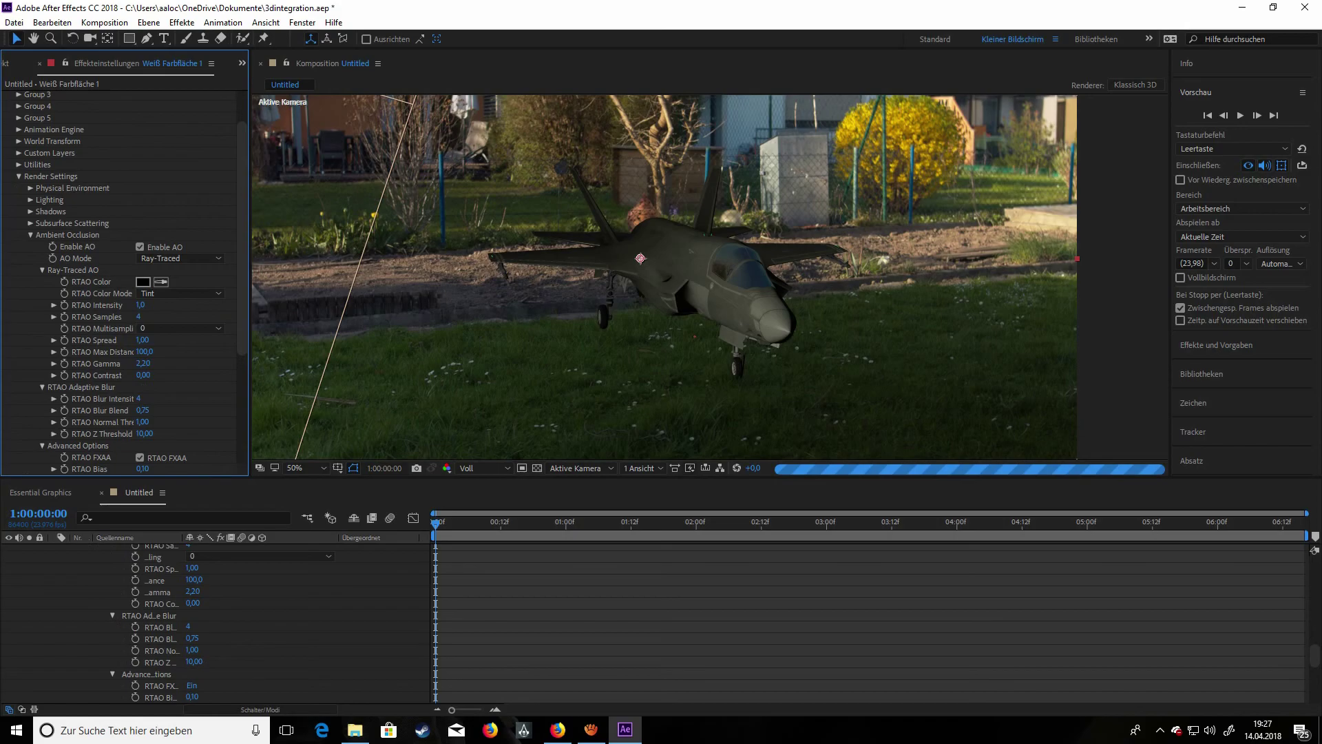
{"action": "left_click", "coordinate": [31, 235]}
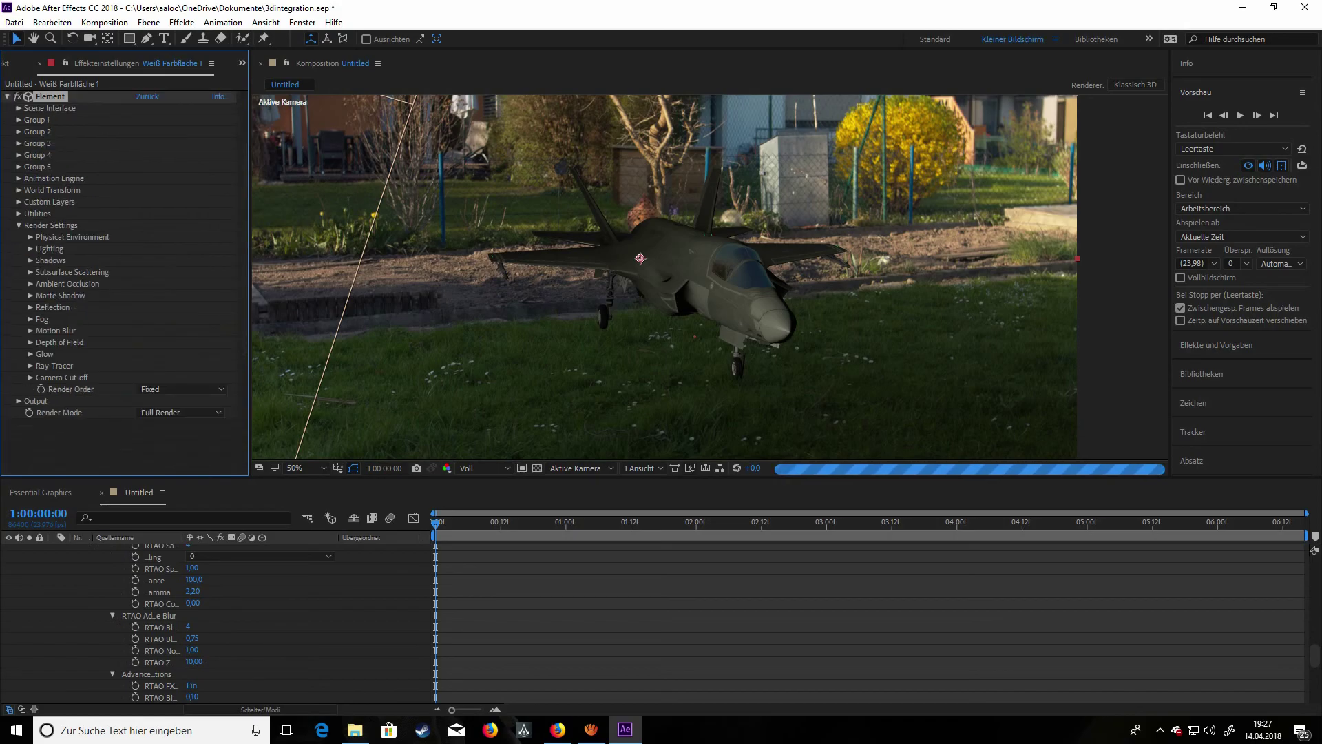
{"action": "key", "text": "comma"}
{"action": "key", "text": "period"}
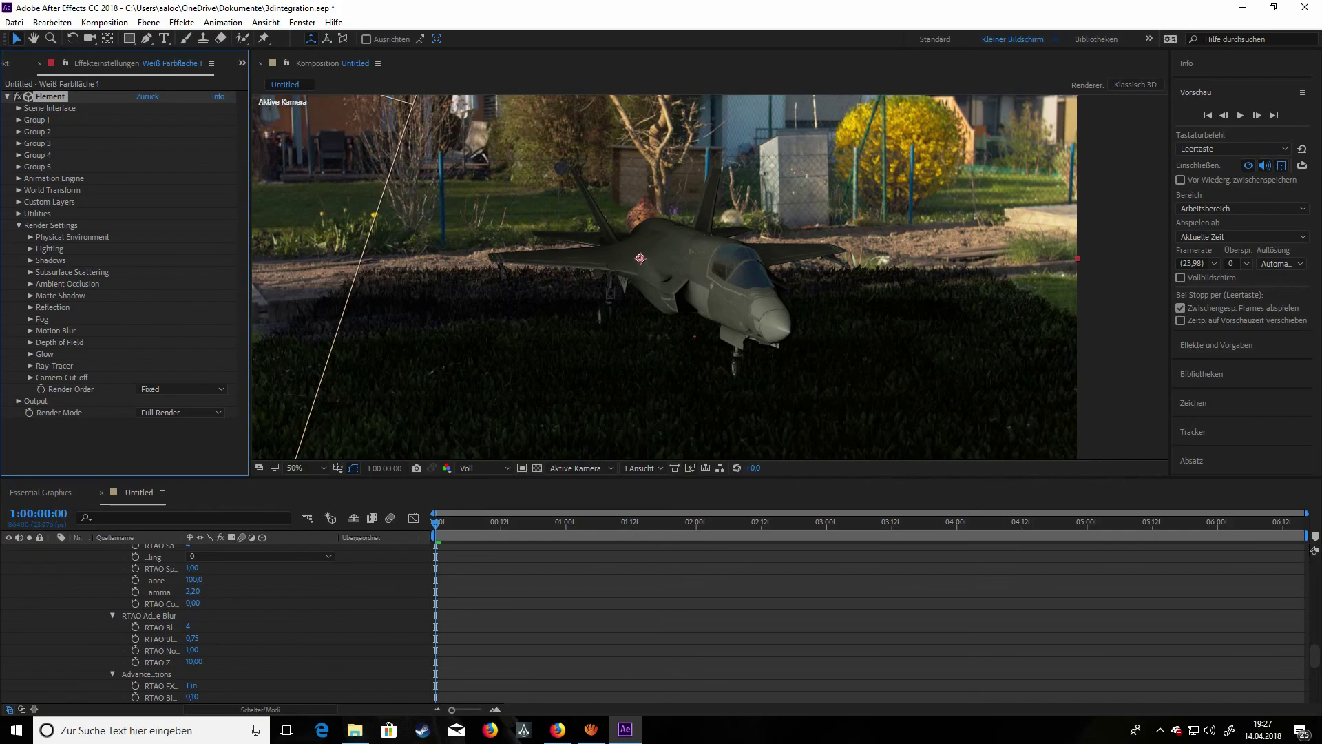
- Turn Element's ambient occlusion back off and check the jet in the active camera view
{"action": "left_click", "coordinate": [30, 284]}
{"action": "scroll", "coordinate": [123, 282], "scroll_direction": "down", "scroll_amount": 3}
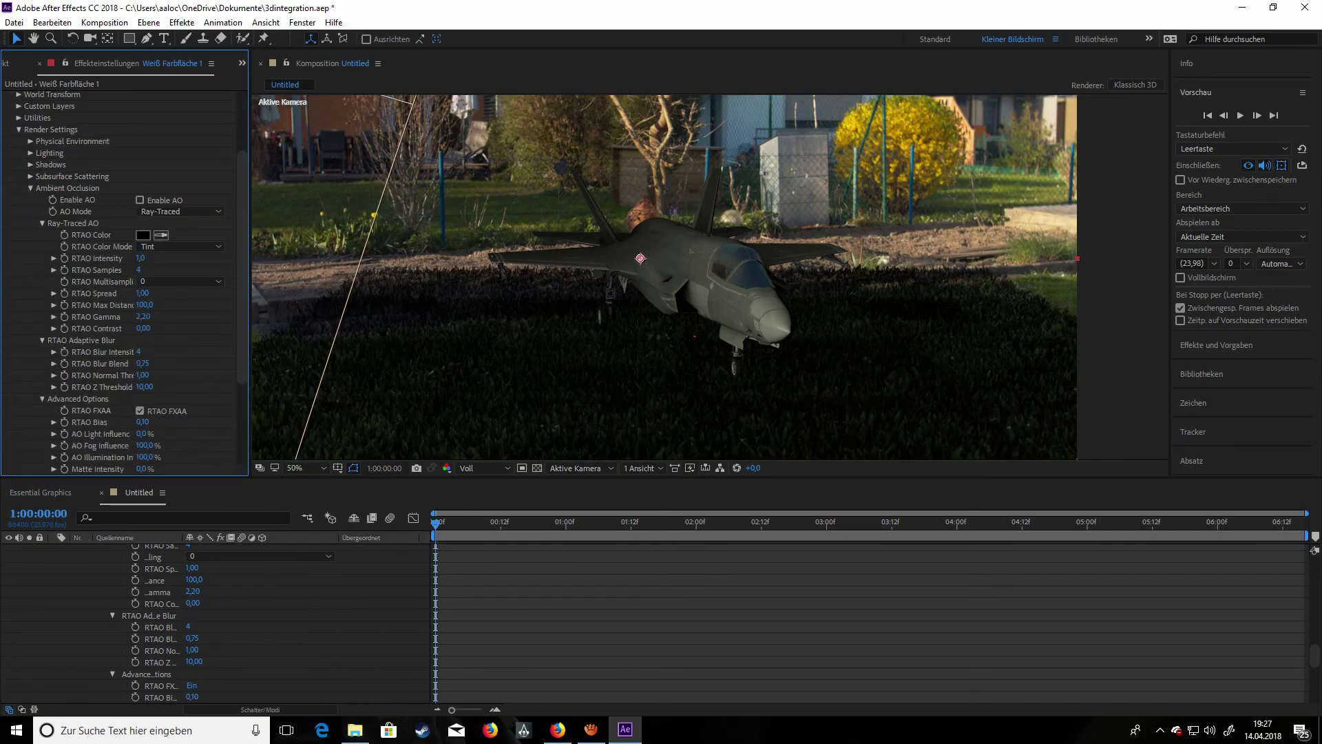
{"action": "key", "text": "ctrl+z"}
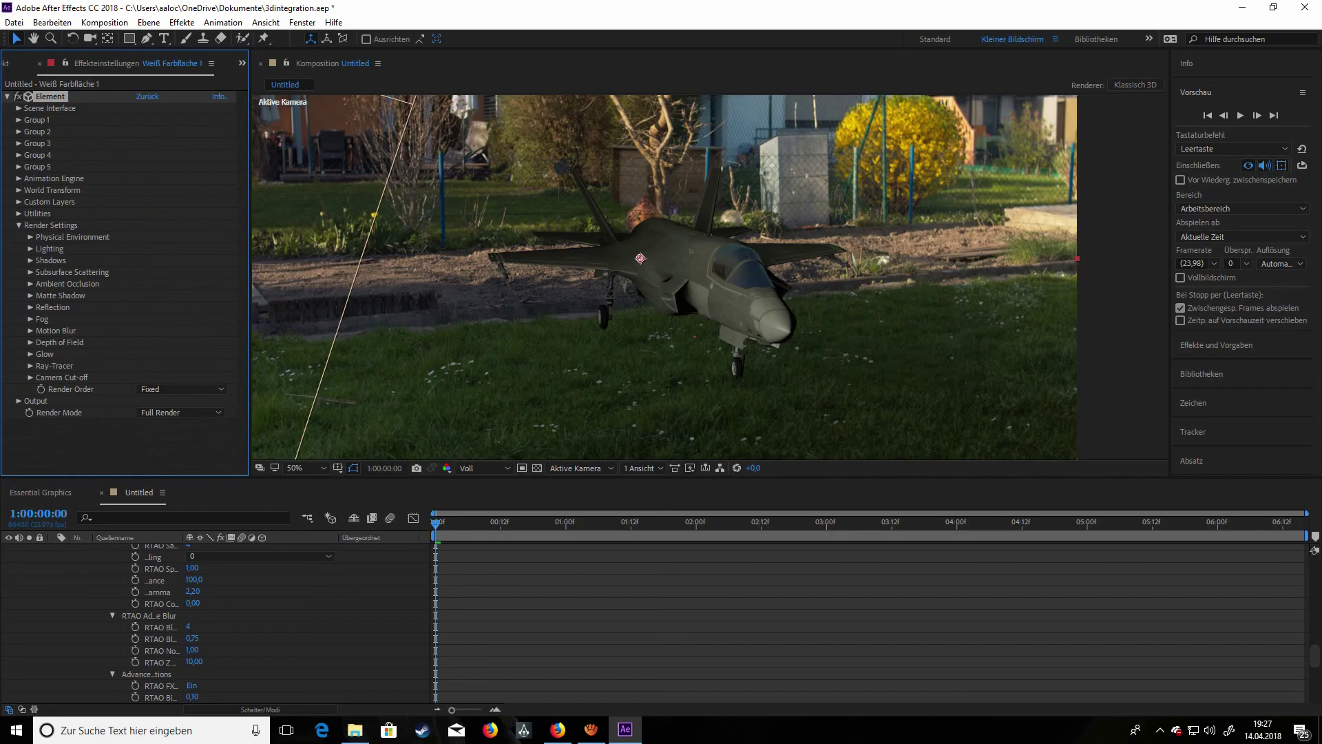
{"action": "scroll", "coordinate": [664, 277], "scroll_direction": "up", "scroll_amount": 1}
{"action": "key", "text": "period"}
{"action": "key", "text": "comma"}
{"action": "key", "text": "comma"}
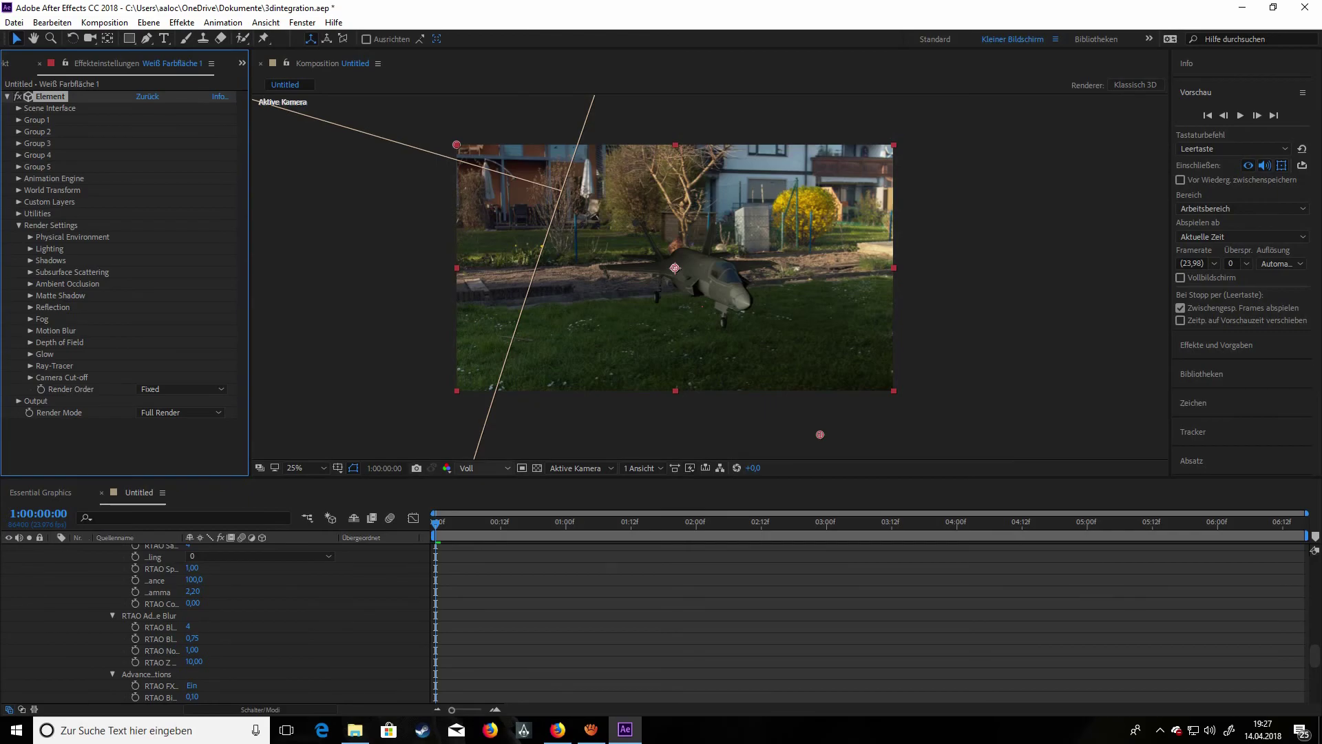
- Collapse the white solid's properties in the timeline and open Element's Scene Setup
{"action": "scroll", "coordinate": [213, 620], "scroll_direction": "up", "scroll_amount": 10}
{"action": "scroll", "coordinate": [214, 620], "scroll_direction": "up", "scroll_amount": 3}
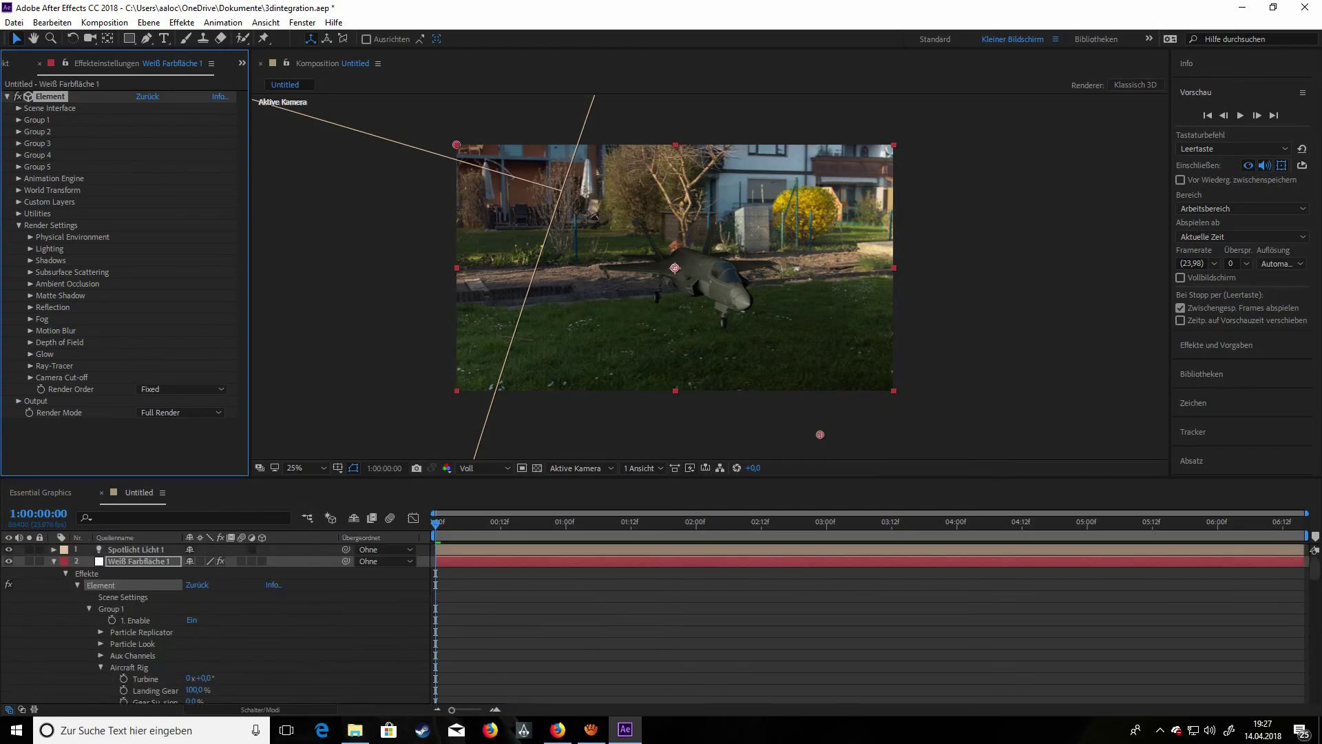
{"action": "left_click", "coordinate": [54, 561]}
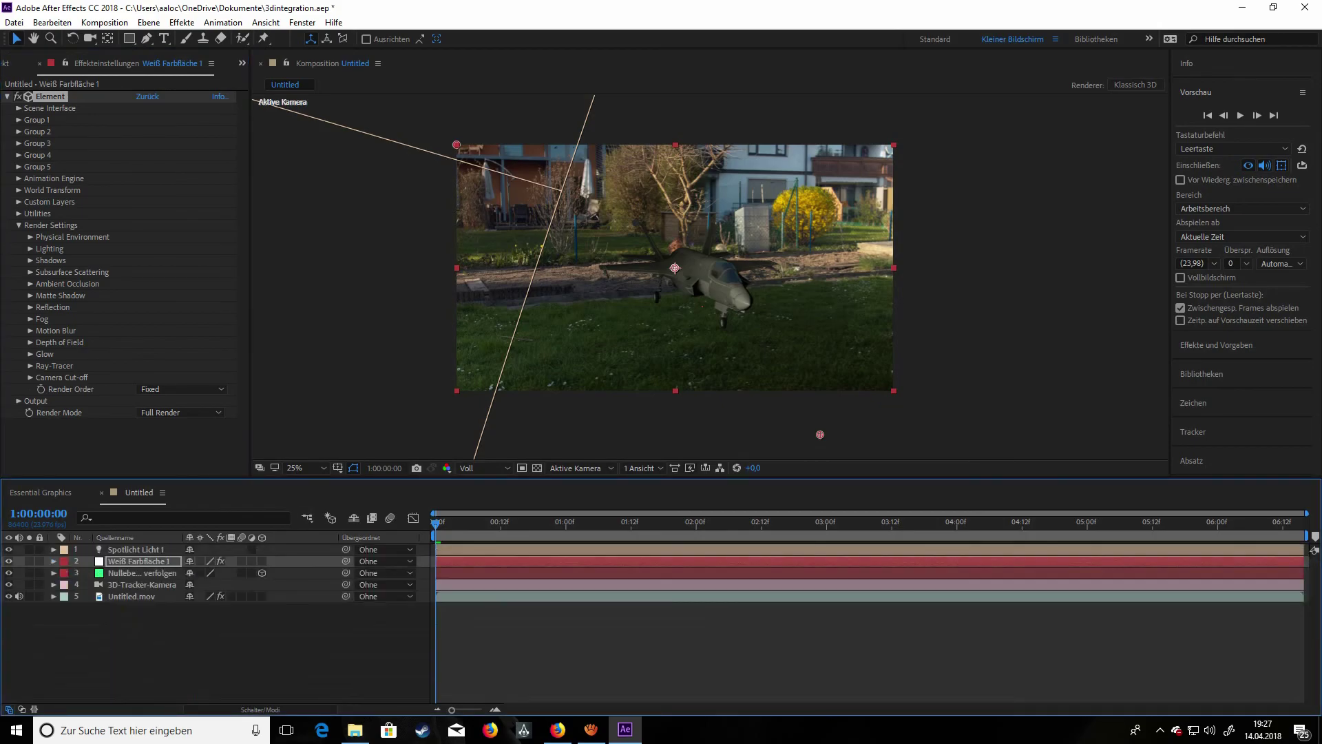
{"action": "key", "text": "F3"}
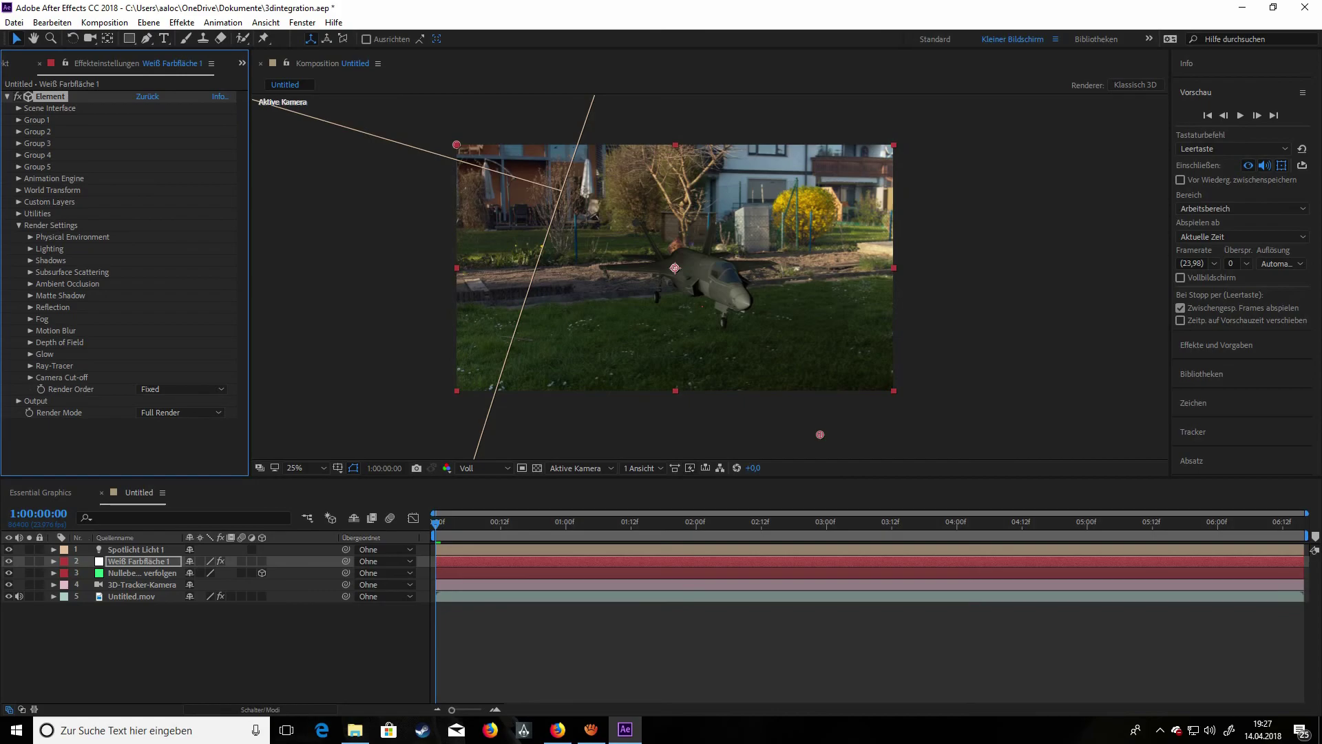
{"action": "left_click", "coordinate": [19, 108]}
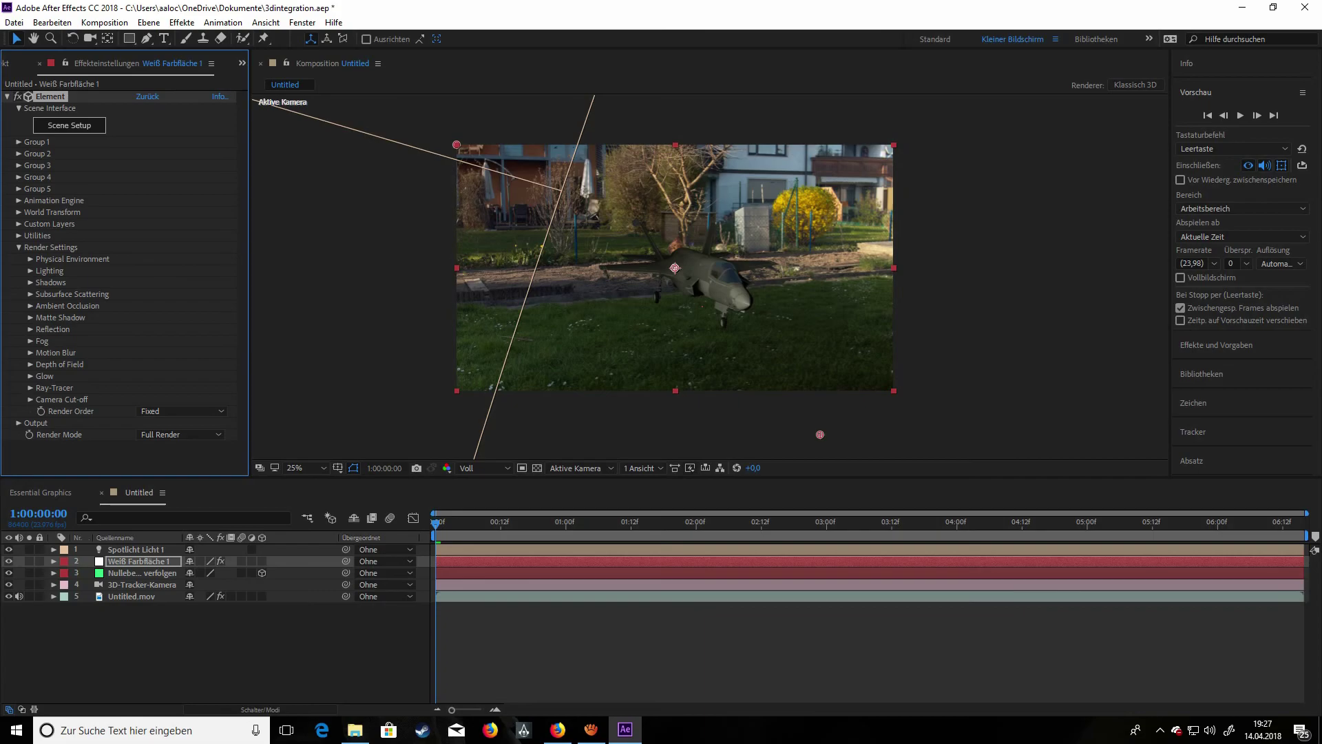
{"action": "left_click", "coordinate": [69, 125]}
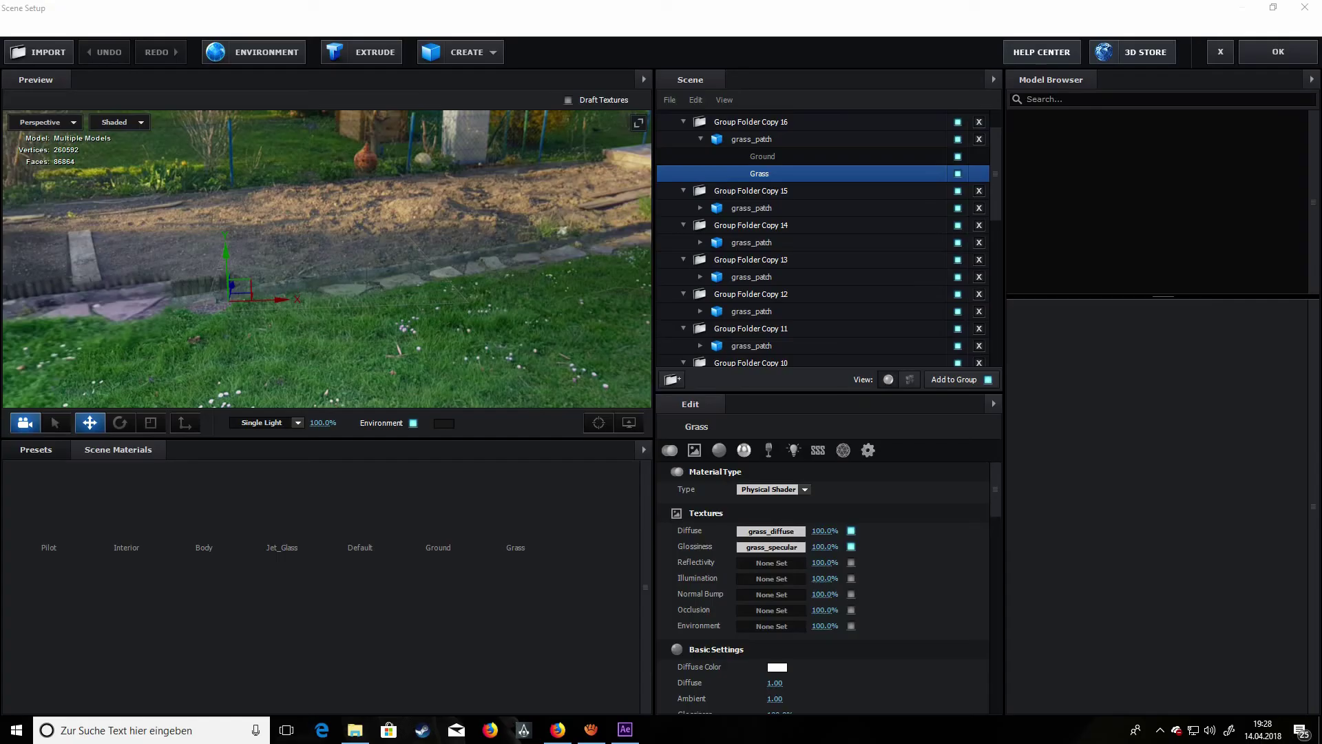
- Collapse the grass subfolders, the plane model and their parent folder, and duplicate the parent folder assigned to group 2
{"action": "left_click", "coordinate": [751, 122]}
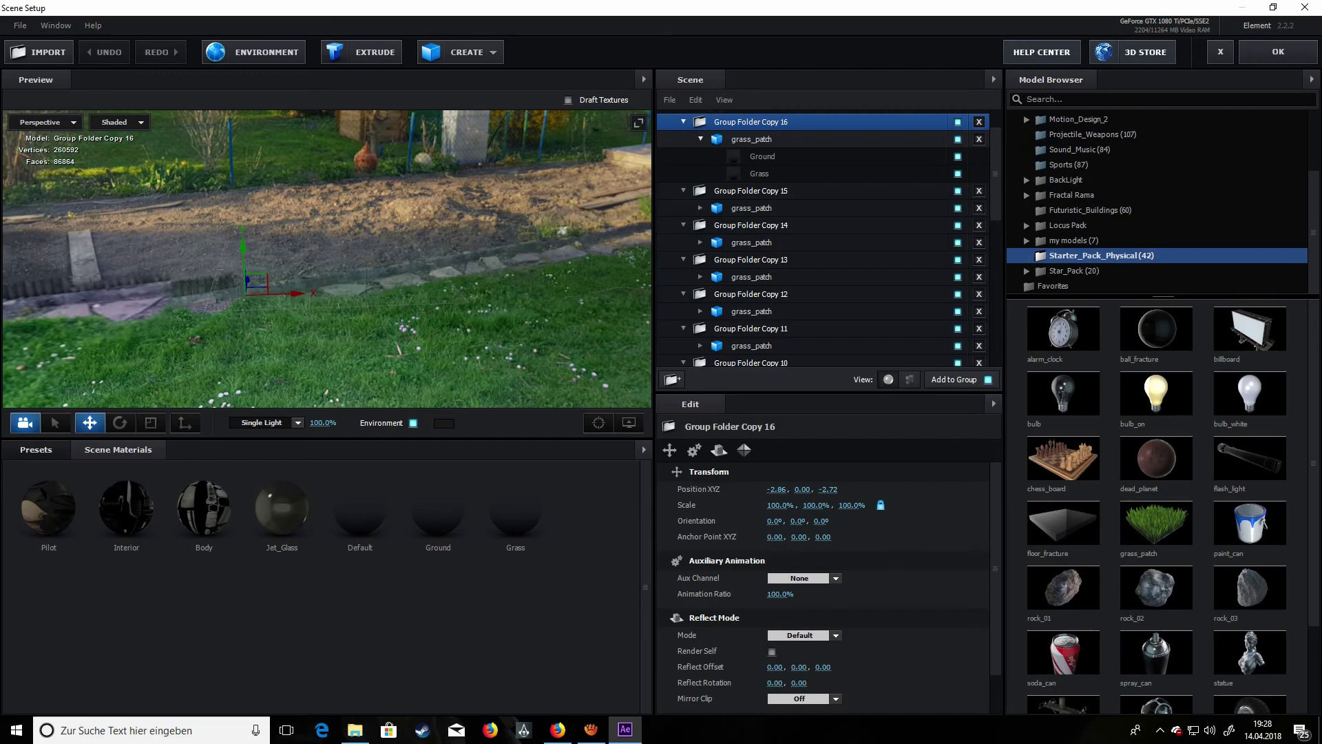
{"action": "left_click", "coordinate": [701, 139]}
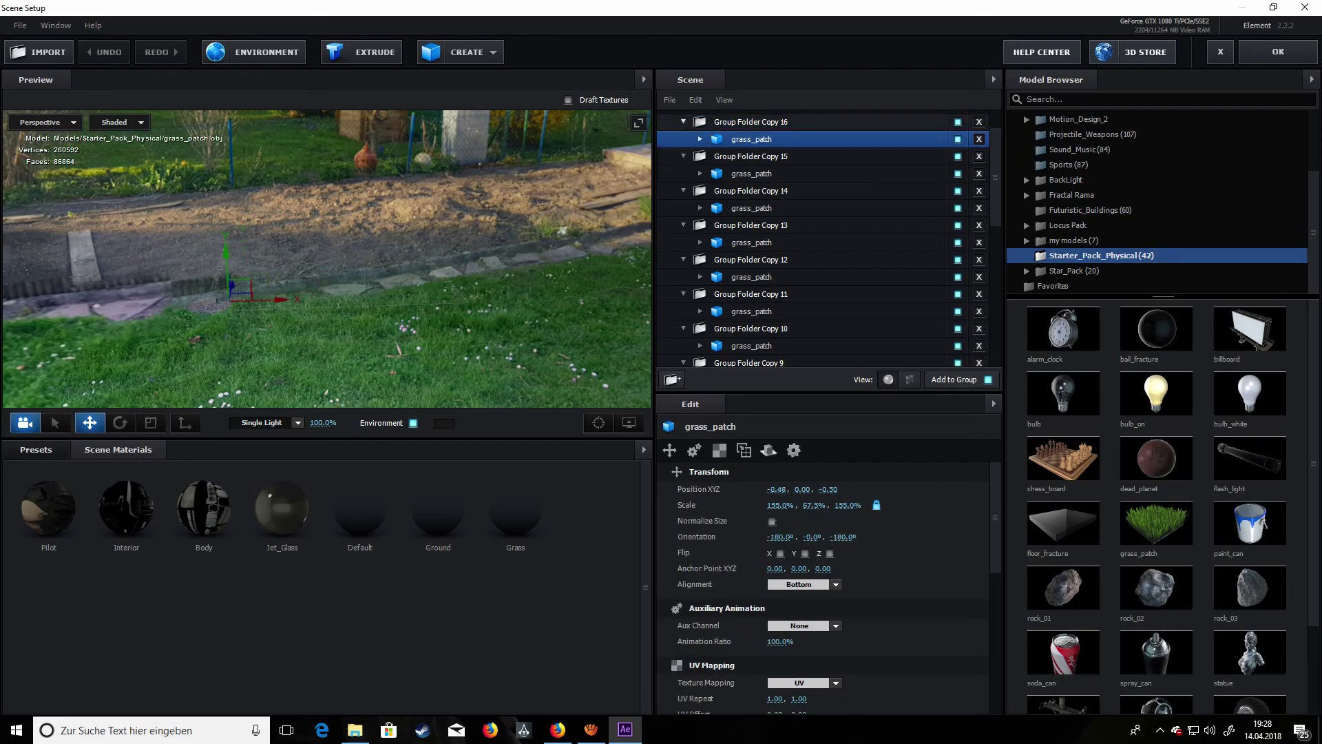
{"action": "left_click", "coordinate": [683, 122]}
{"action": "left_click", "coordinate": [684, 139]}
{"action": "scroll", "coordinate": [683, 171], "scroll_direction": "up", "scroll_amount": 1}
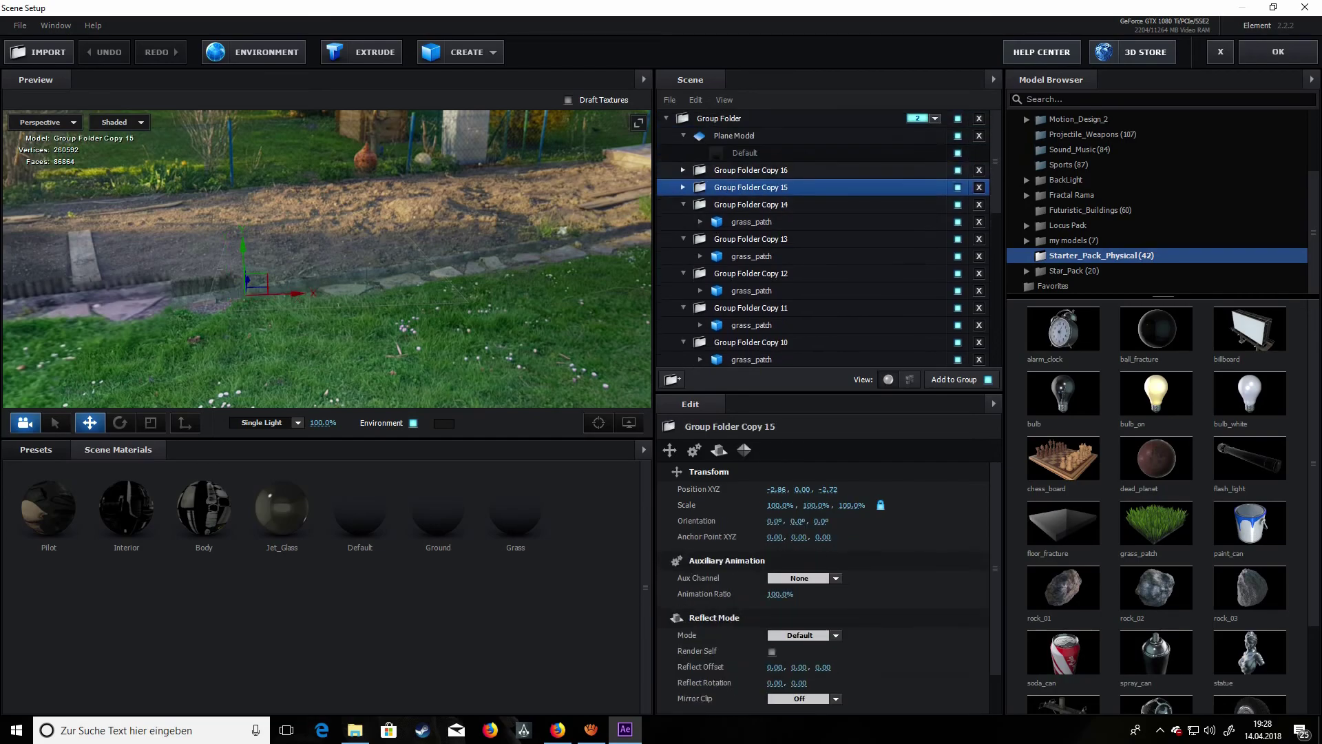
{"action": "left_click", "coordinate": [684, 136]}
{"action": "left_click", "coordinate": [666, 118]}
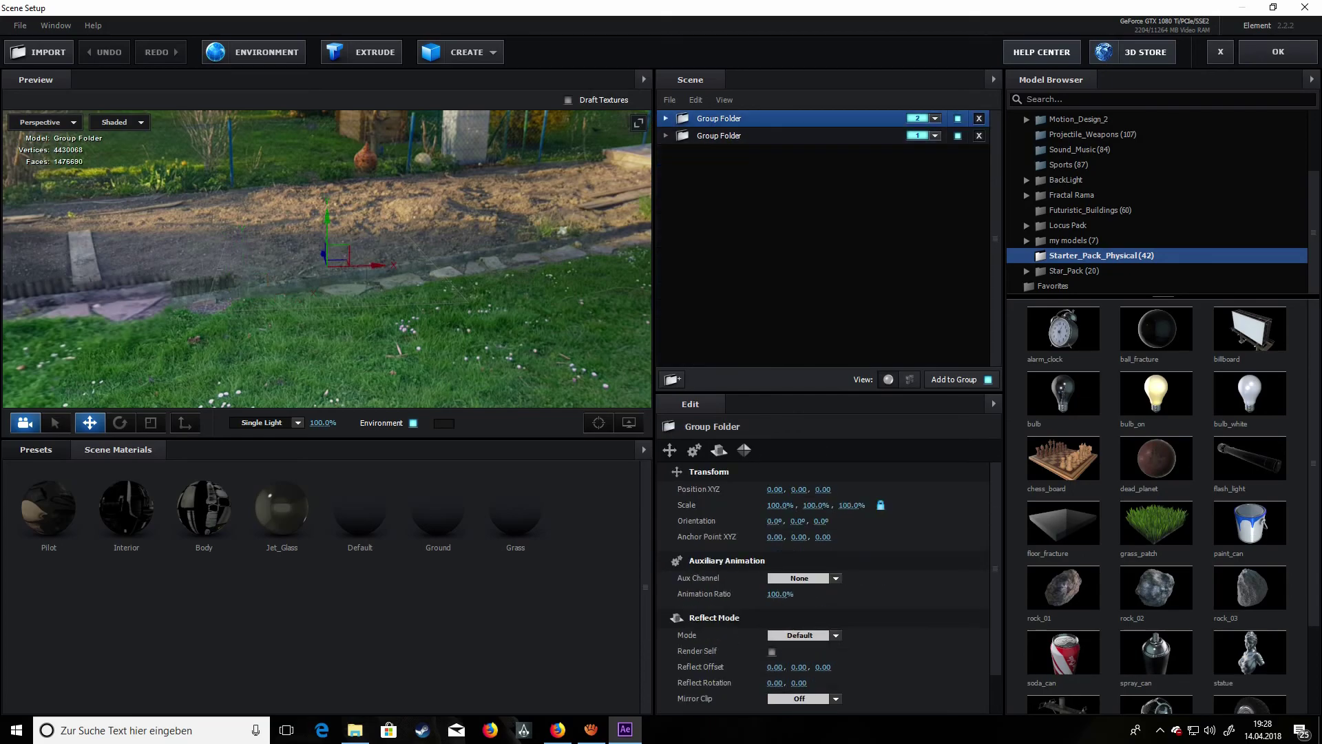
{"action": "key", "text": "ctrl+d"}
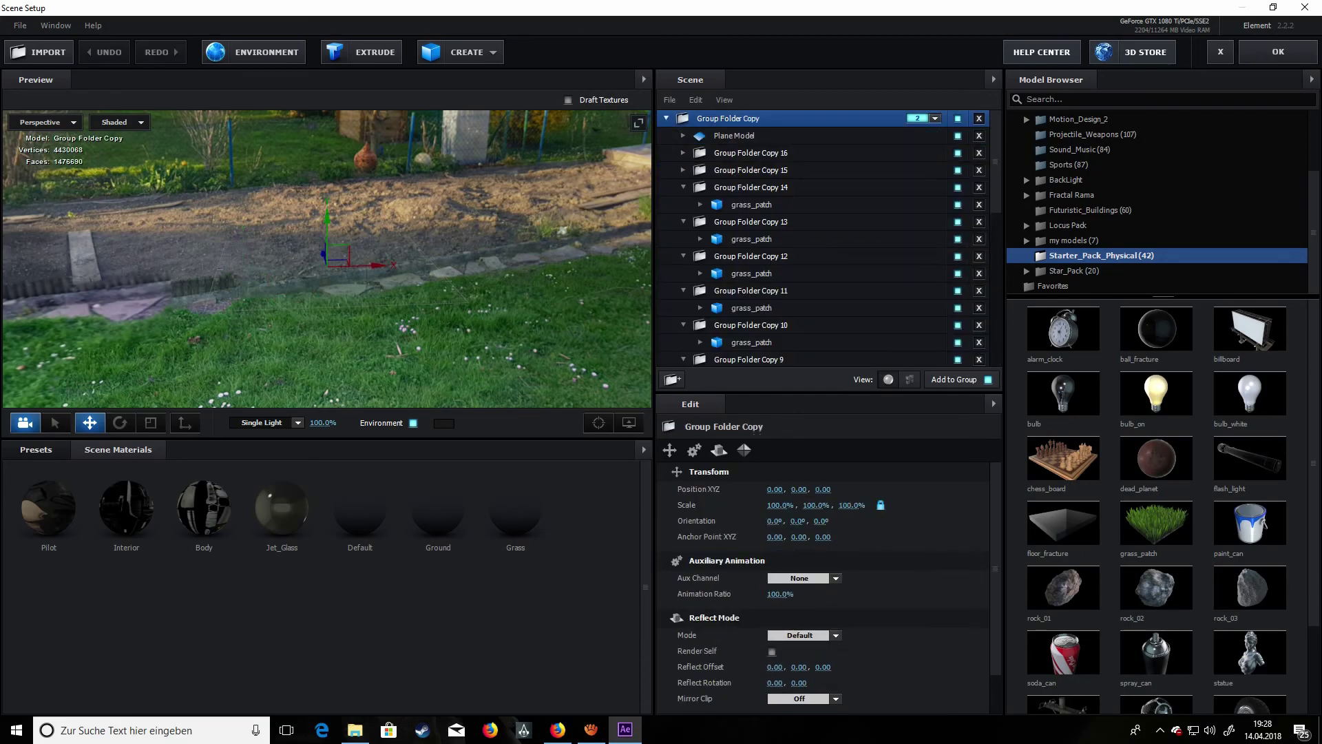
- Collapse the duplicated grass folder, move it into the jet's group 1 folder, and apply the scene to the composition
{"action": "left_click", "coordinate": [666, 119]}
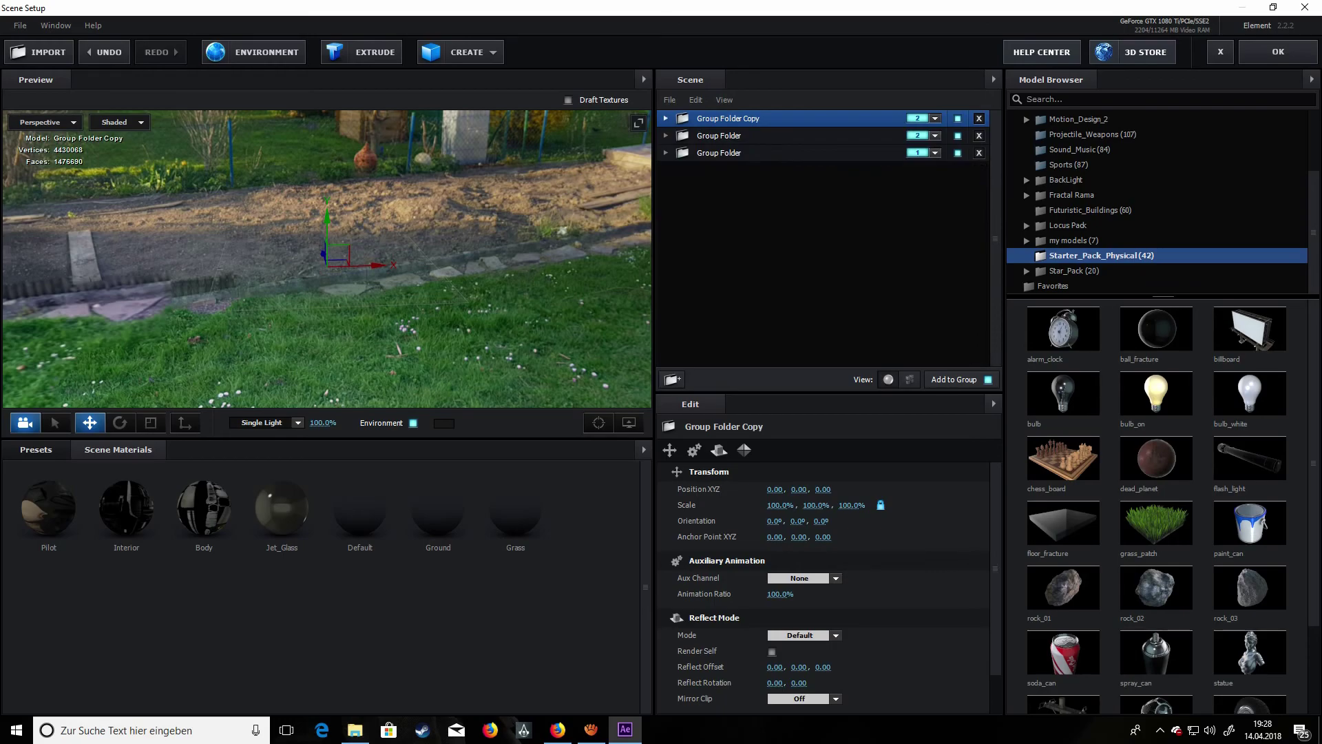
{"action": "left_click_drag", "start_coordinate": [861, 119], "coordinate": [840, 153]}
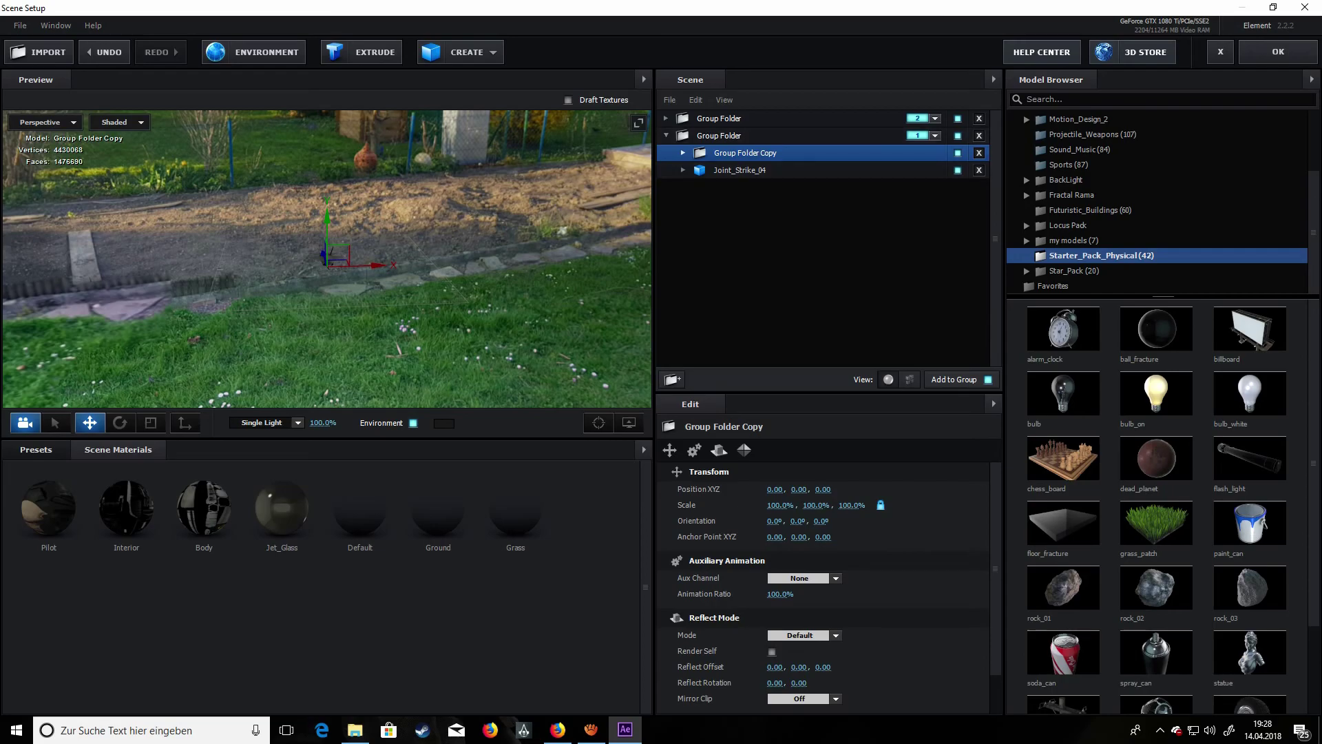
{"action": "left_click", "coordinate": [839, 135]}
{"action": "left_click_drag", "start_coordinate": [385, 275], "coordinate": [296, 227]}
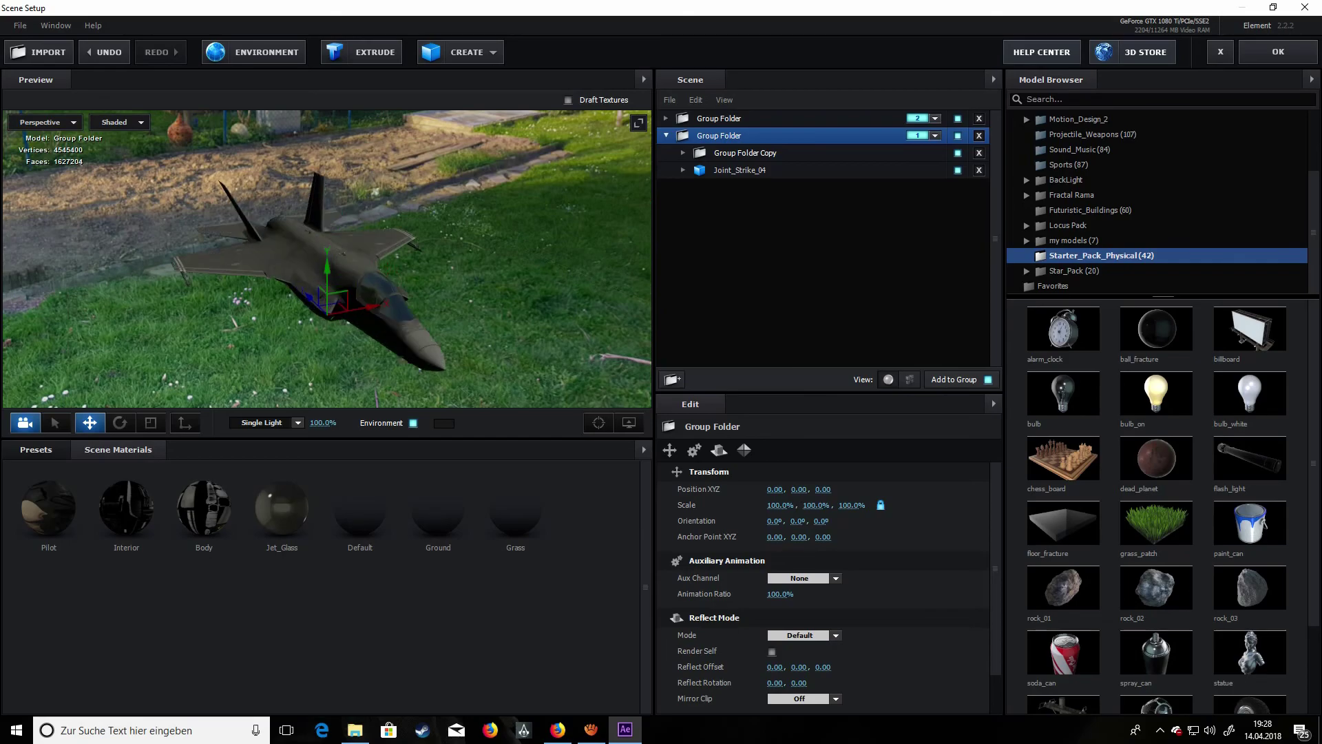
{"action": "left_click", "coordinate": [1277, 52]}
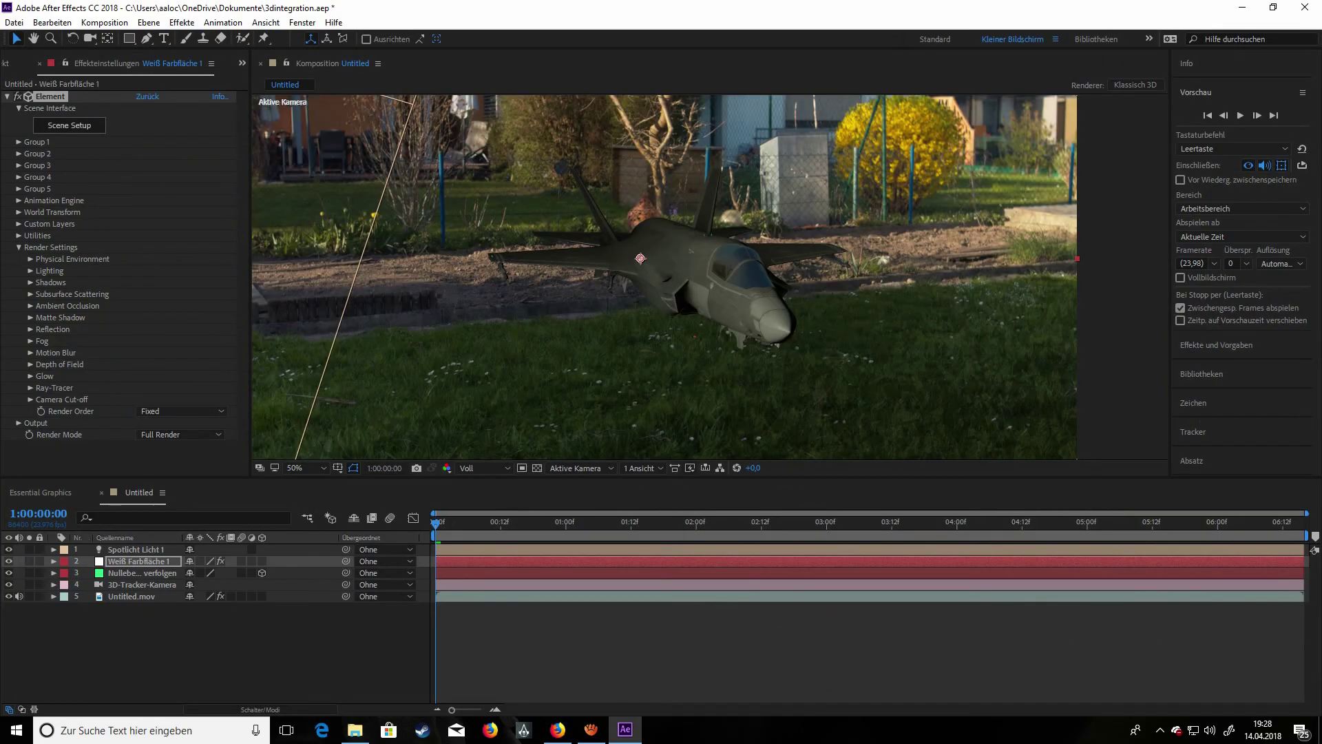
{"action": "scroll", "coordinate": [710, 277], "scroll_direction": "up", "scroll_amount": 1}
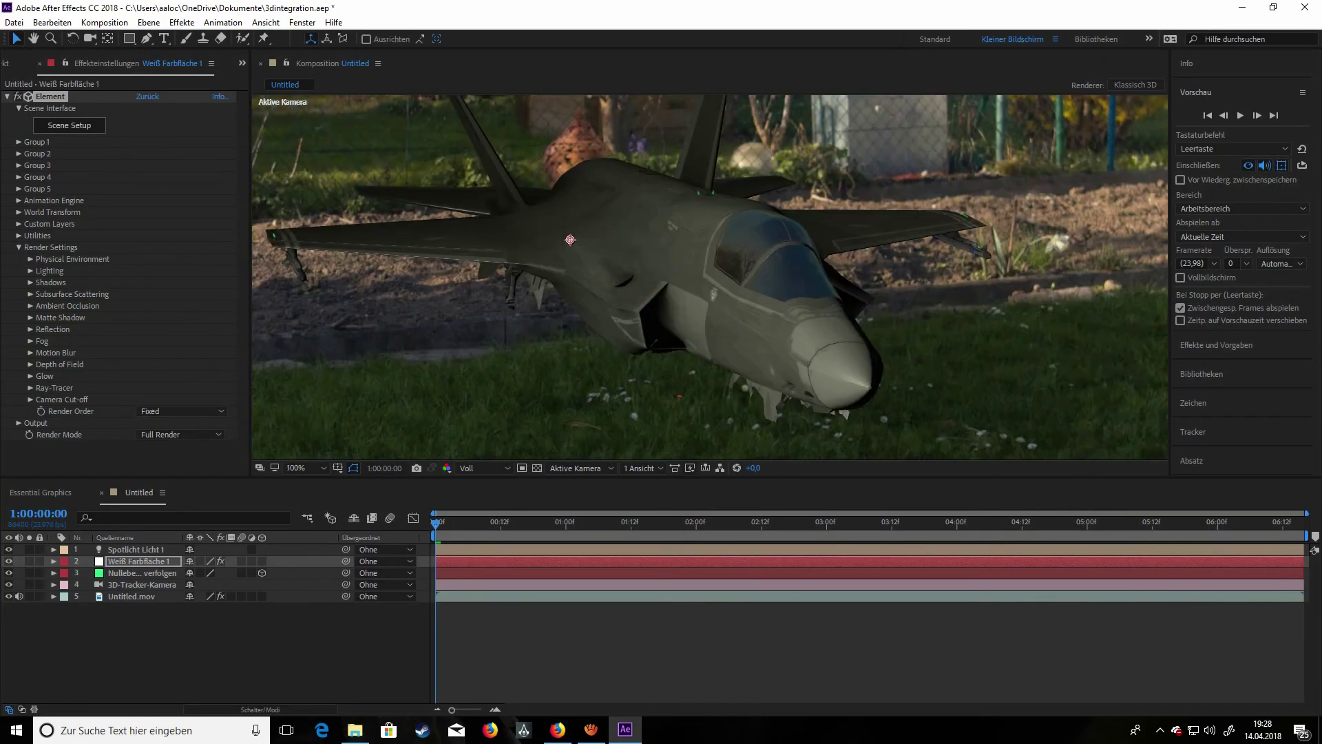
- Reopen Element's Scene Setup and disable the original grass folder assigned to group 2
{"action": "left_click", "coordinate": [69, 125]}
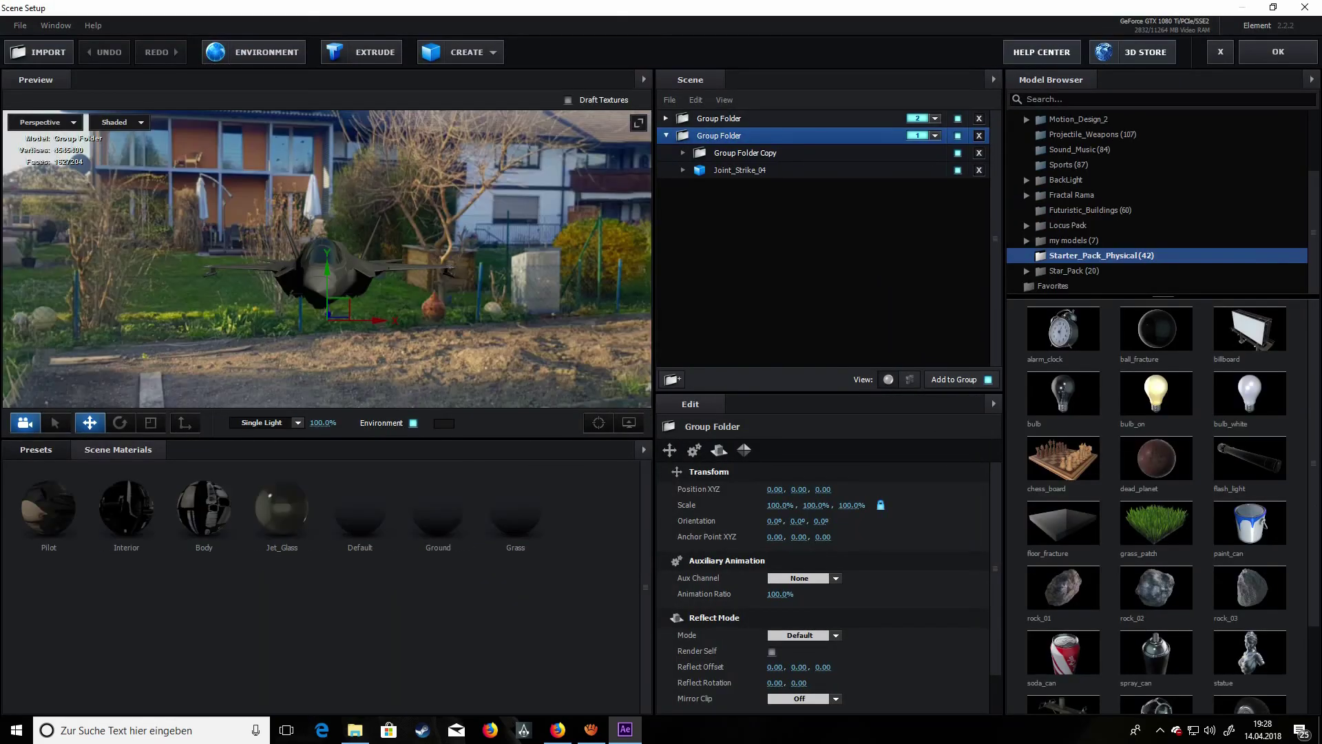
{"action": "left_click", "coordinate": [934, 118]}
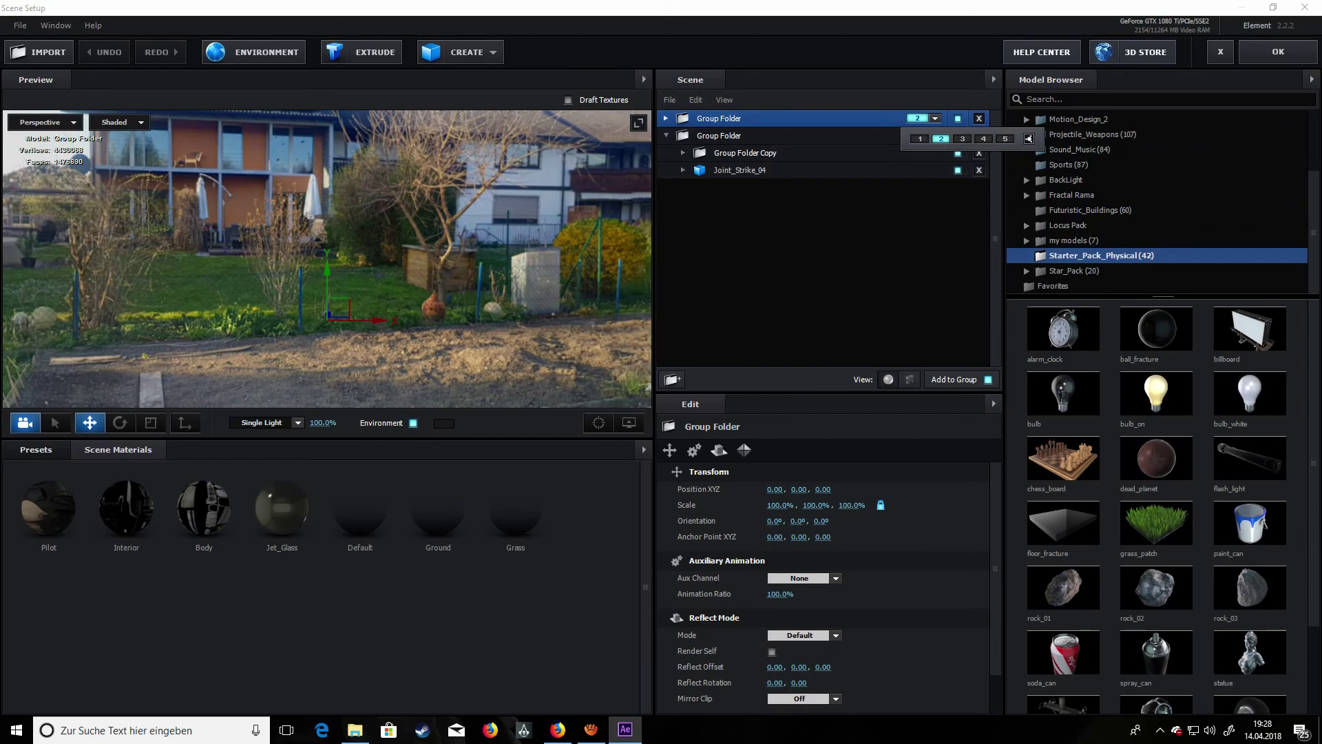
{"action": "left_click", "coordinate": [920, 139]}
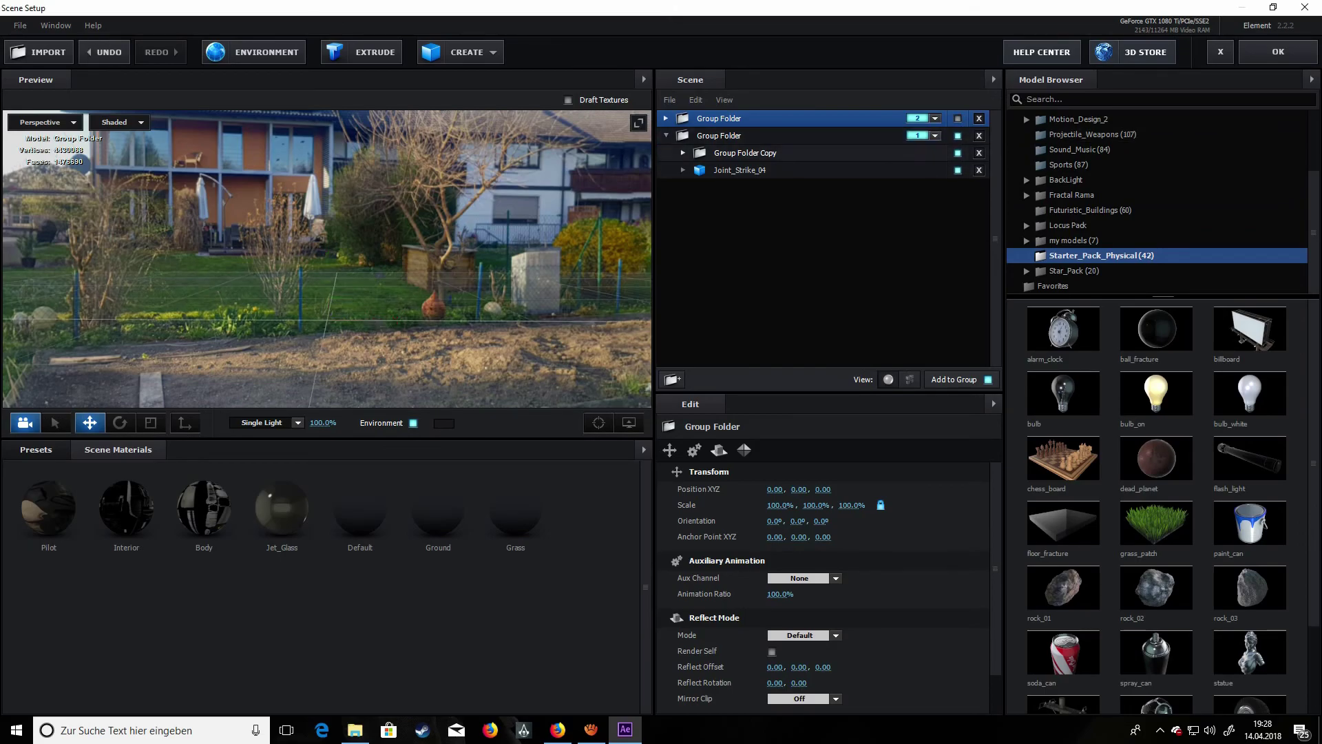
{"action": "left_click", "coordinate": [745, 152]}
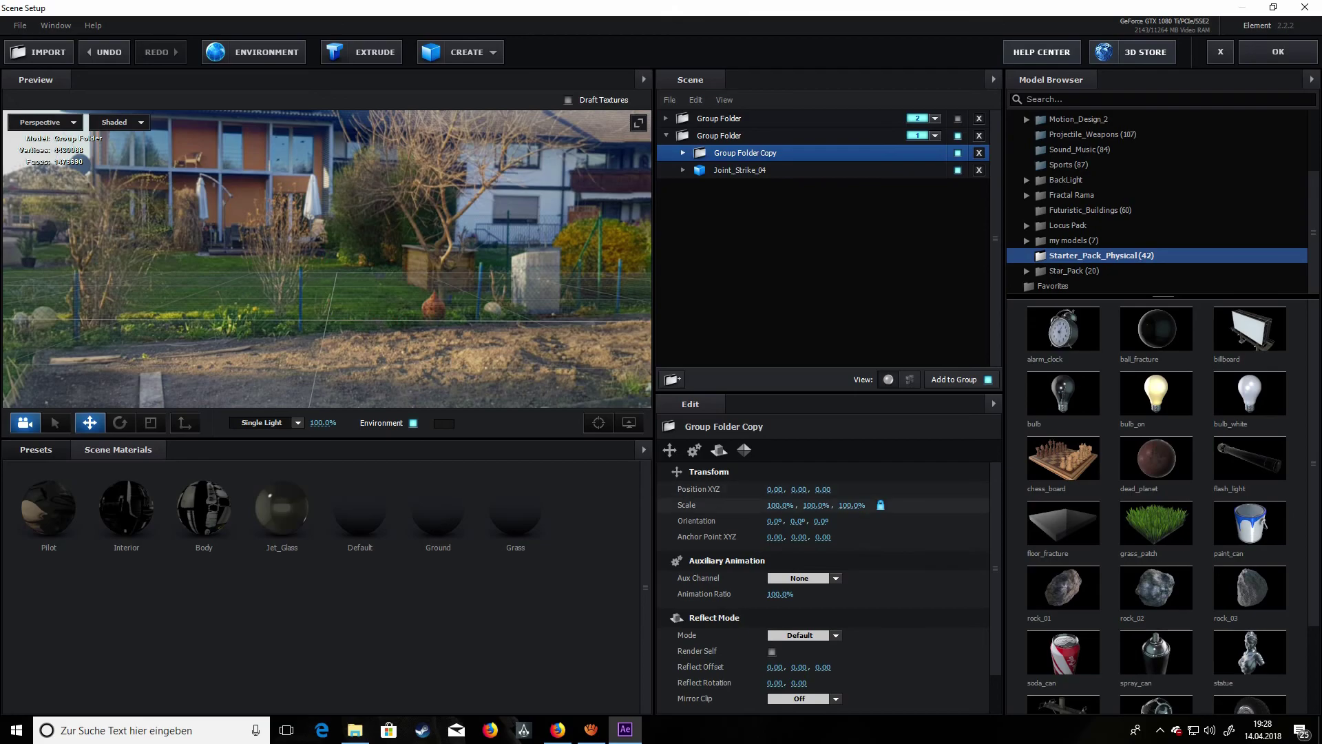
{"action": "scroll", "coordinate": [824, 506], "scroll_direction": "down", "scroll_amount": 2}
{"action": "left_click_drag", "start_coordinate": [328, 275], "coordinate": [414, 283]}
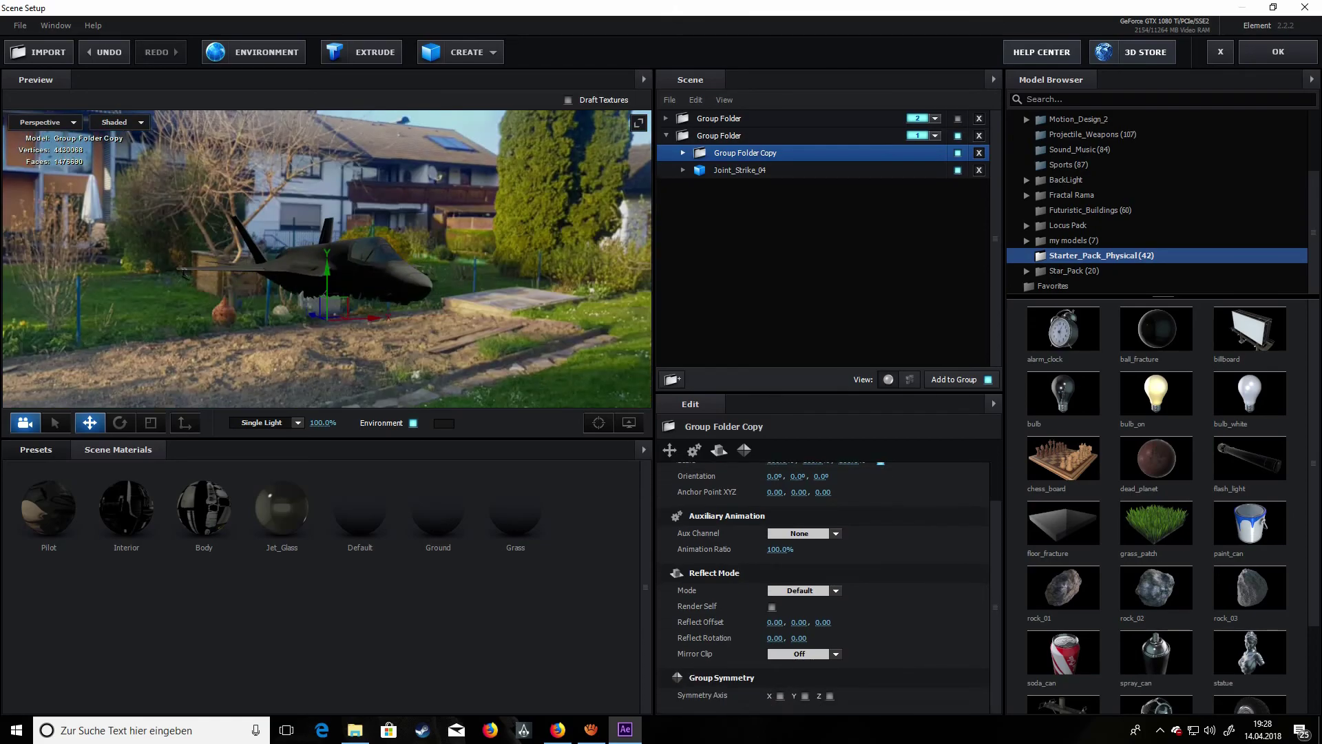
{"action": "scroll", "coordinate": [332, 339], "scroll_direction": "up", "scroll_amount": 5}
{"action": "mouse_move", "coordinate": [332, 339]}
{"action": "left_mouse_down"}
{"action": "mouse_move", "coordinate": [330, 292]}
{"action": "mouse_move", "coordinate": [332, 339]}
{"action": "left_mouse_up"}
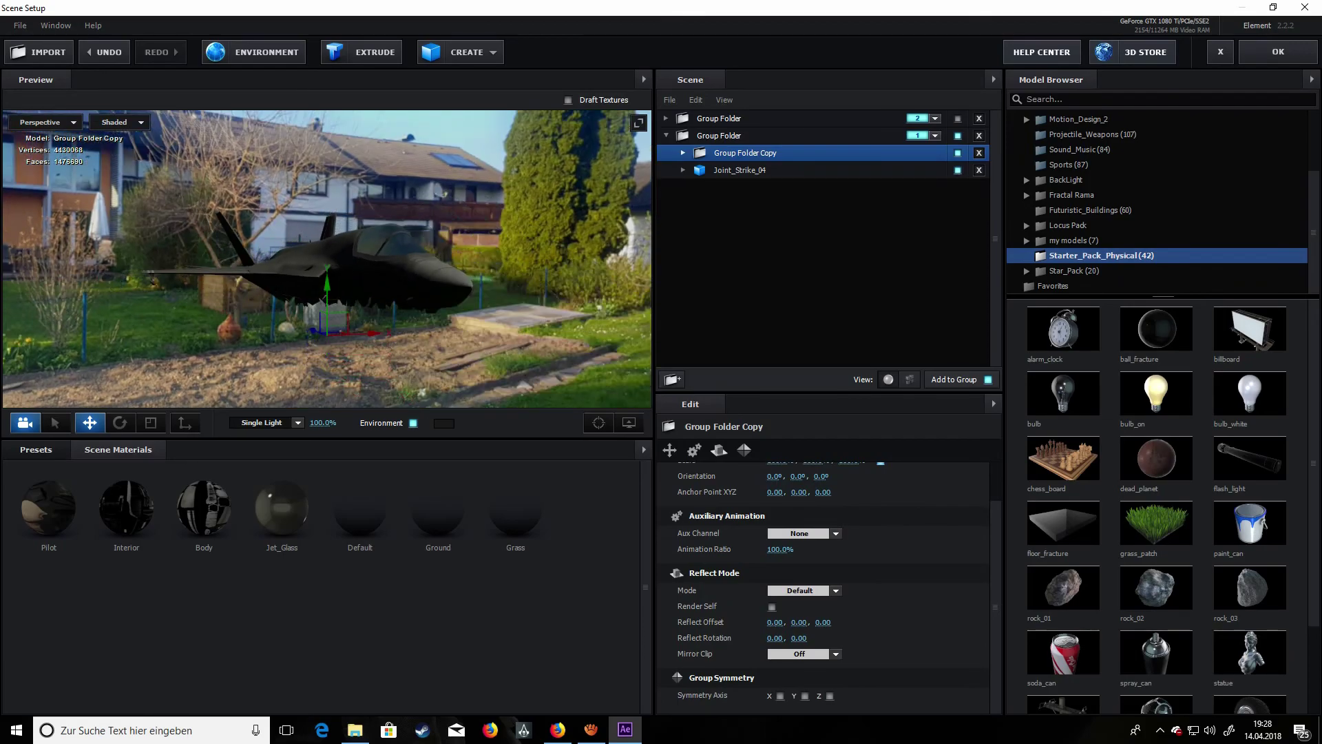
- Expand the copied grass folder down to a grass patch and disable Matte Shadow and Matte Reflection on its Grass material
{"action": "left_click", "coordinate": [683, 152]}
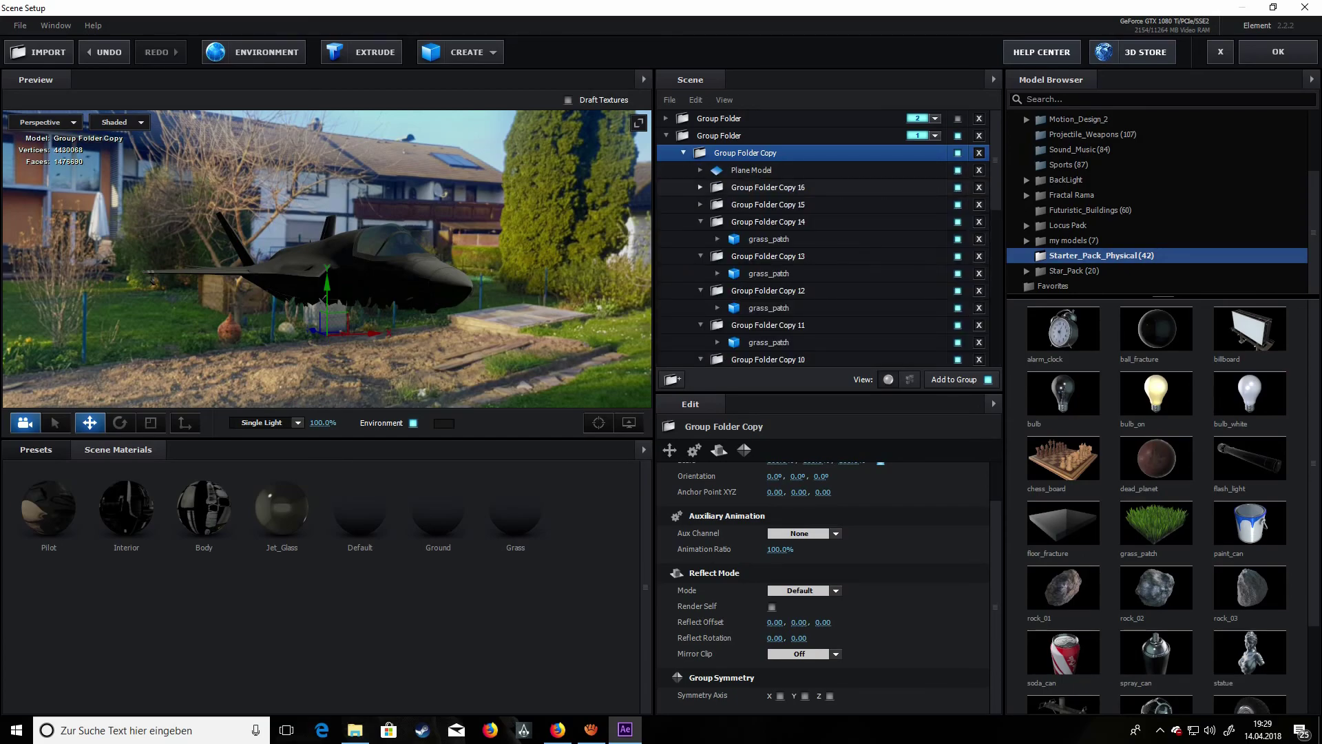
{"action": "left_click", "coordinate": [701, 187]}
{"action": "left_click", "coordinate": [718, 205]}
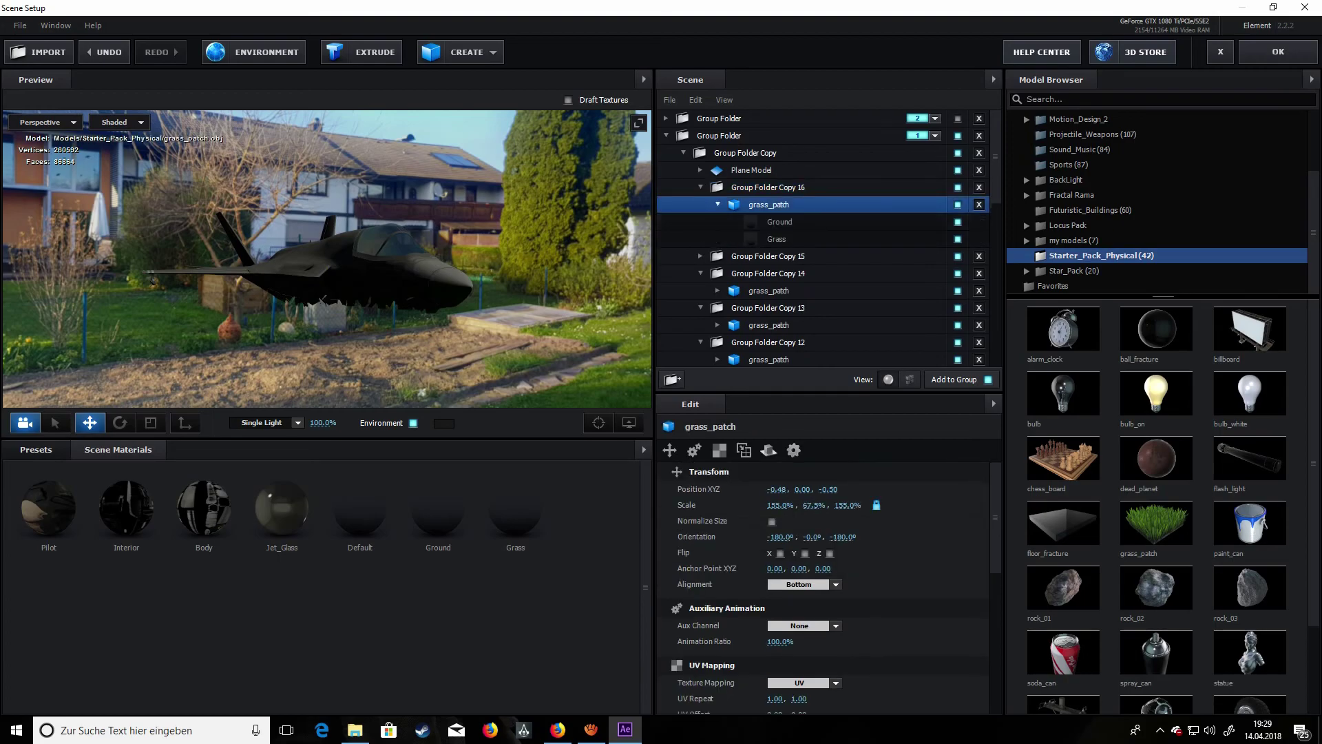
{"action": "left_click", "coordinate": [776, 239]}
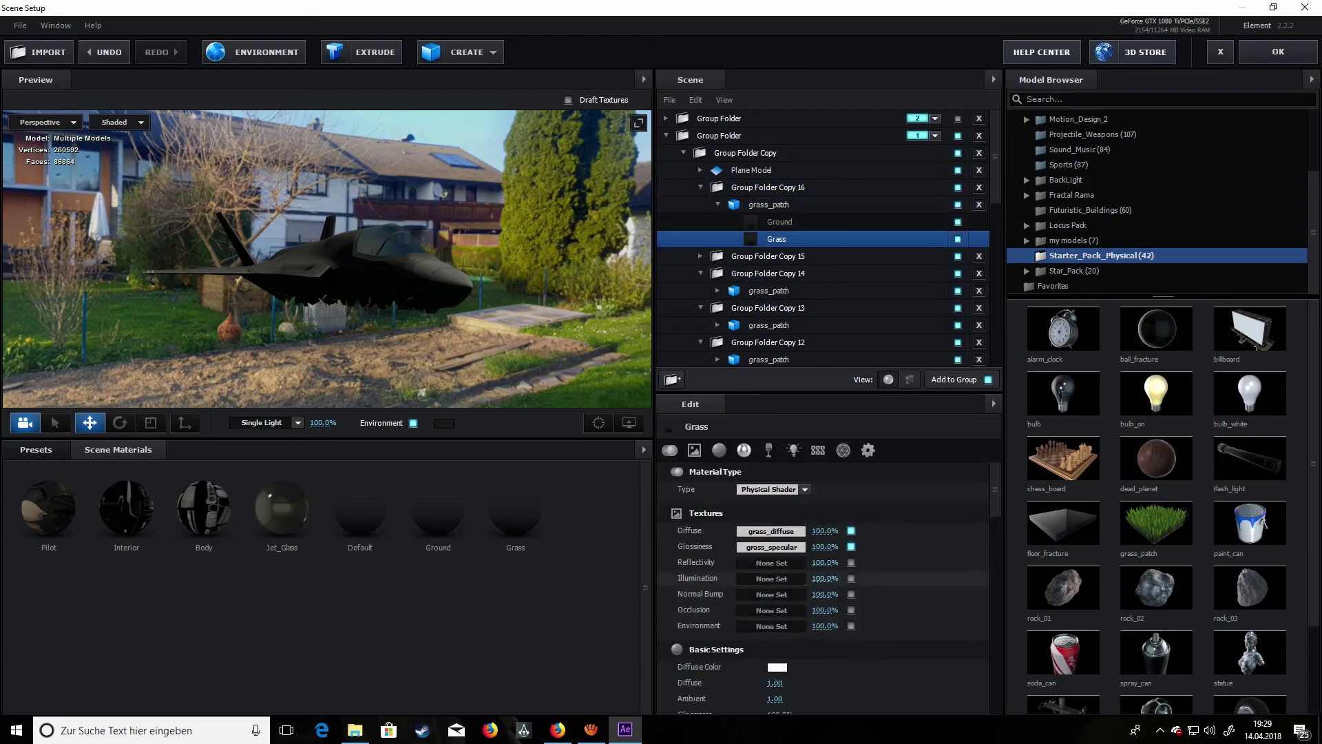
{"action": "scroll", "coordinate": [771, 576], "scroll_direction": "down", "scroll_amount": 1}
{"action": "scroll", "coordinate": [827, 582], "scroll_direction": "down", "scroll_amount": 10}
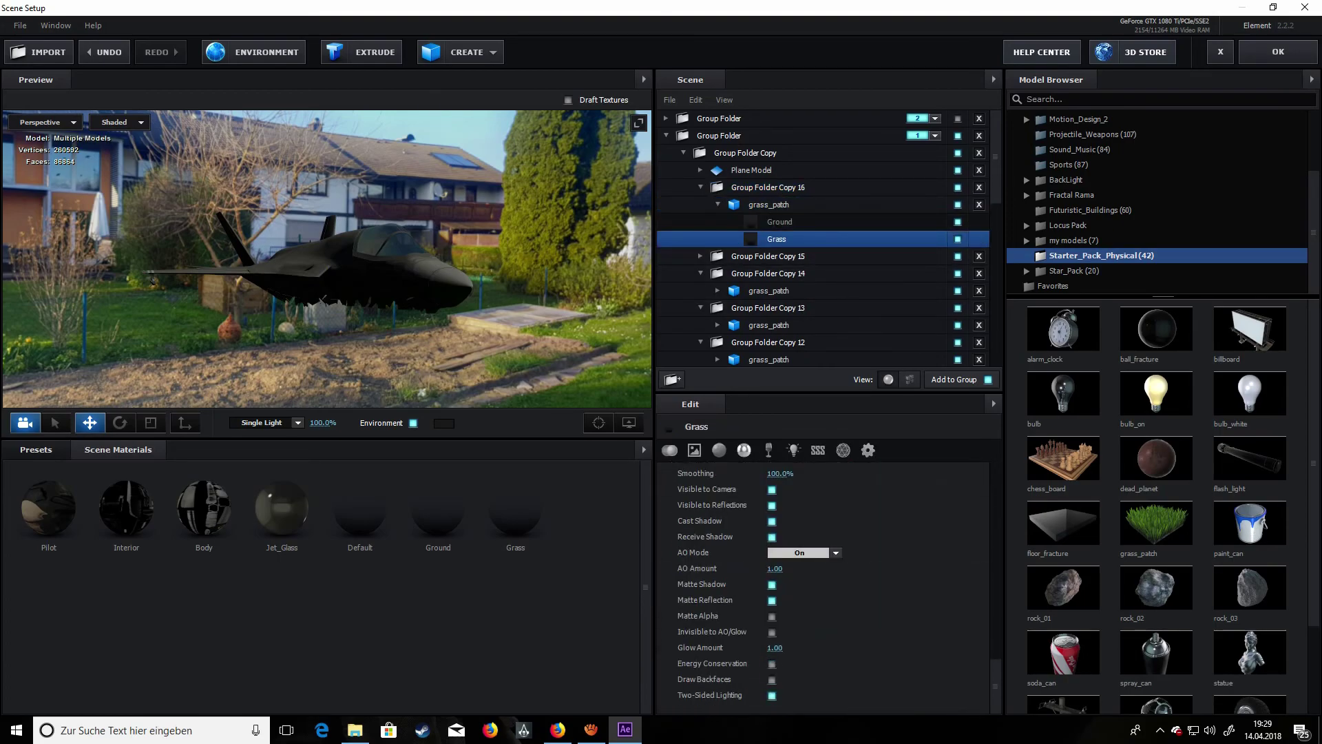
{"action": "left_click", "coordinate": [772, 585]}
{"action": "left_click", "coordinate": [772, 601]}
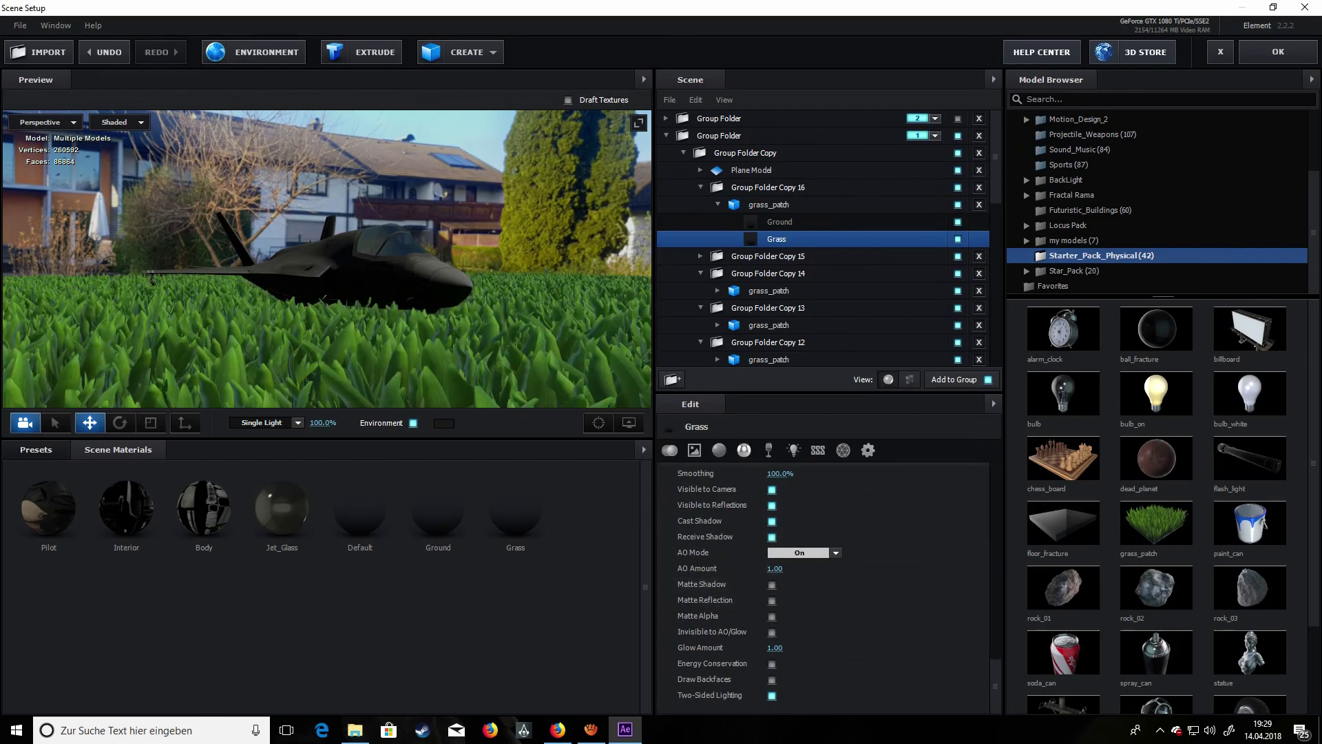
{"action": "scroll", "coordinate": [328, 259], "scroll_direction": "down", "scroll_amount": 3}
{"action": "scroll", "coordinate": [327, 259], "scroll_direction": "down", "scroll_amount": 4}
{"action": "left_click_drag", "start_coordinate": [327, 259], "coordinate": [255, 317]}
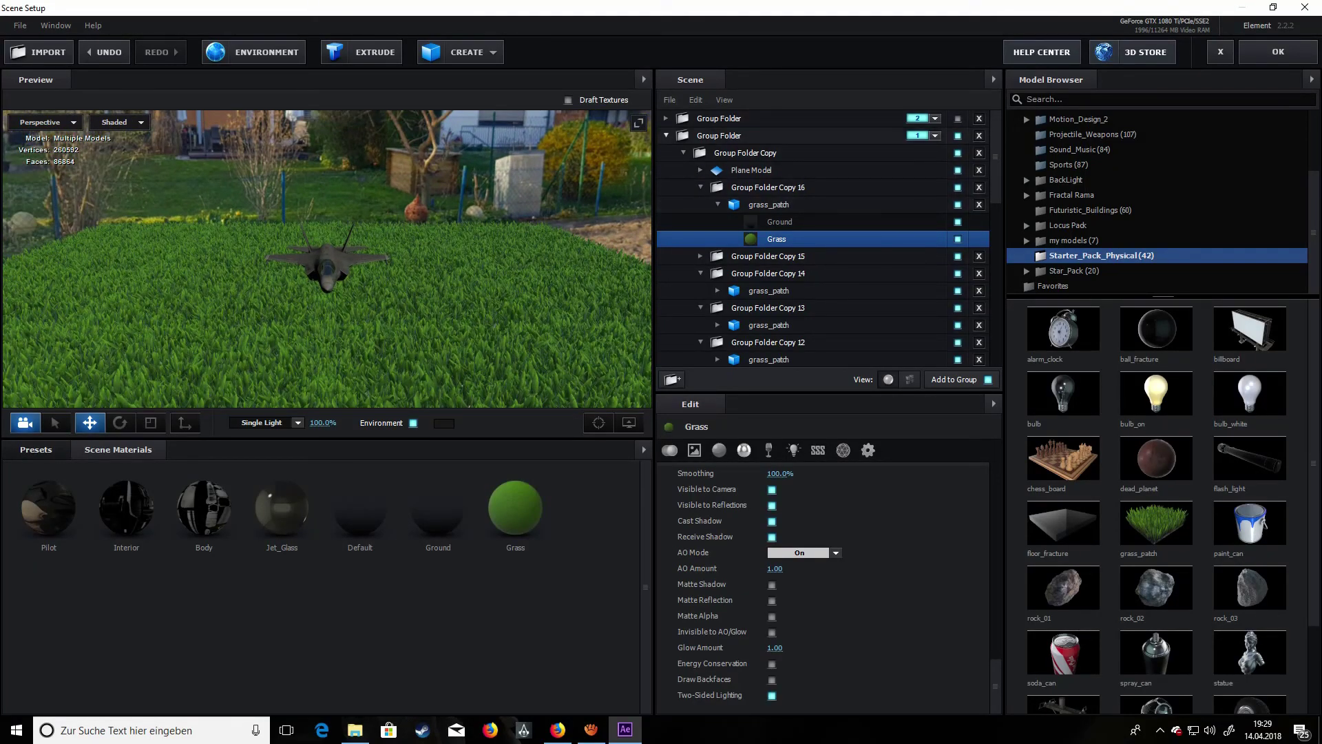
- Scale the copied grass folder to 53% and lower it under the jet to a Y position of -0.07
{"action": "left_click", "coordinate": [745, 153]}
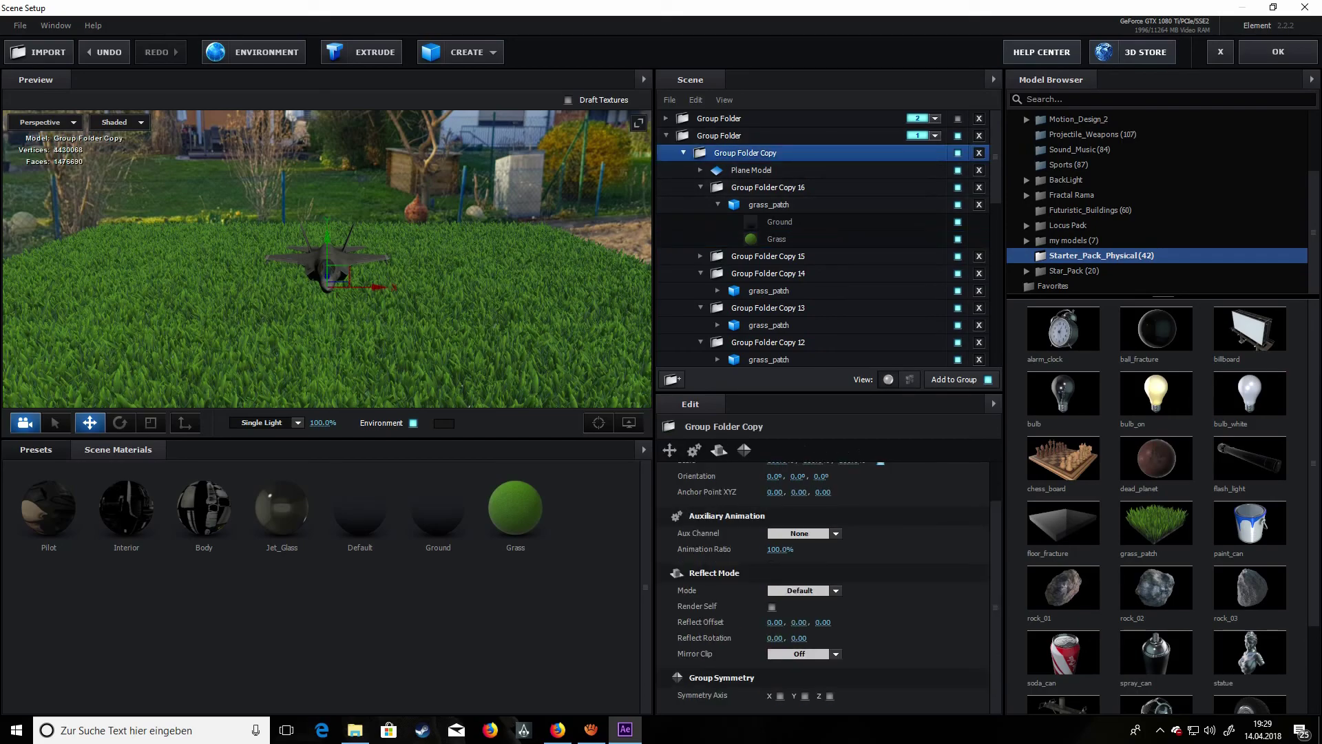
{"action": "scroll", "coordinate": [822, 565], "scroll_direction": "up", "scroll_amount": 2}
{"action": "left_click_drag", "start_coordinate": [778, 505], "coordinate": [713, 505]}
{"action": "left_click_drag", "start_coordinate": [468, 317], "coordinate": [551, 296]}
{"action": "scroll", "coordinate": [327, 276], "scroll_direction": "up", "scroll_amount": 3}
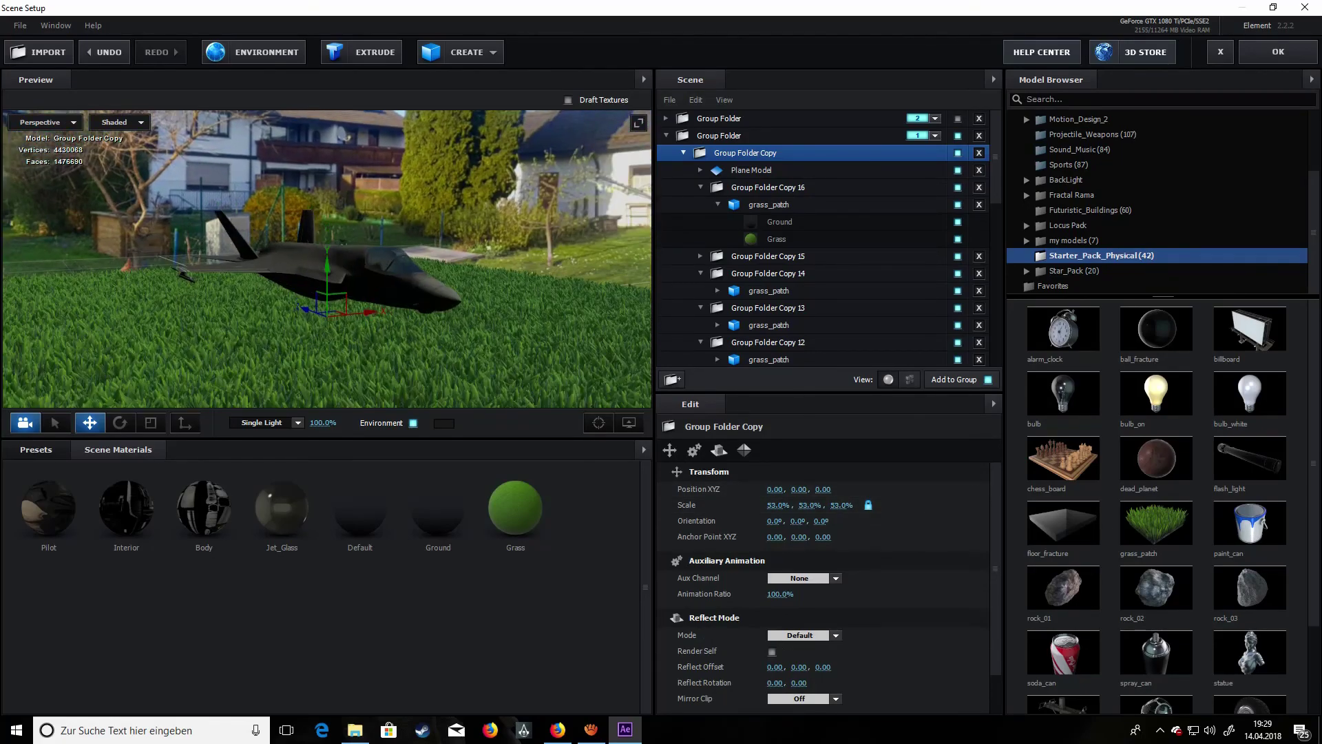
{"action": "left_click_drag", "start_coordinate": [327, 271], "coordinate": [328, 285]}
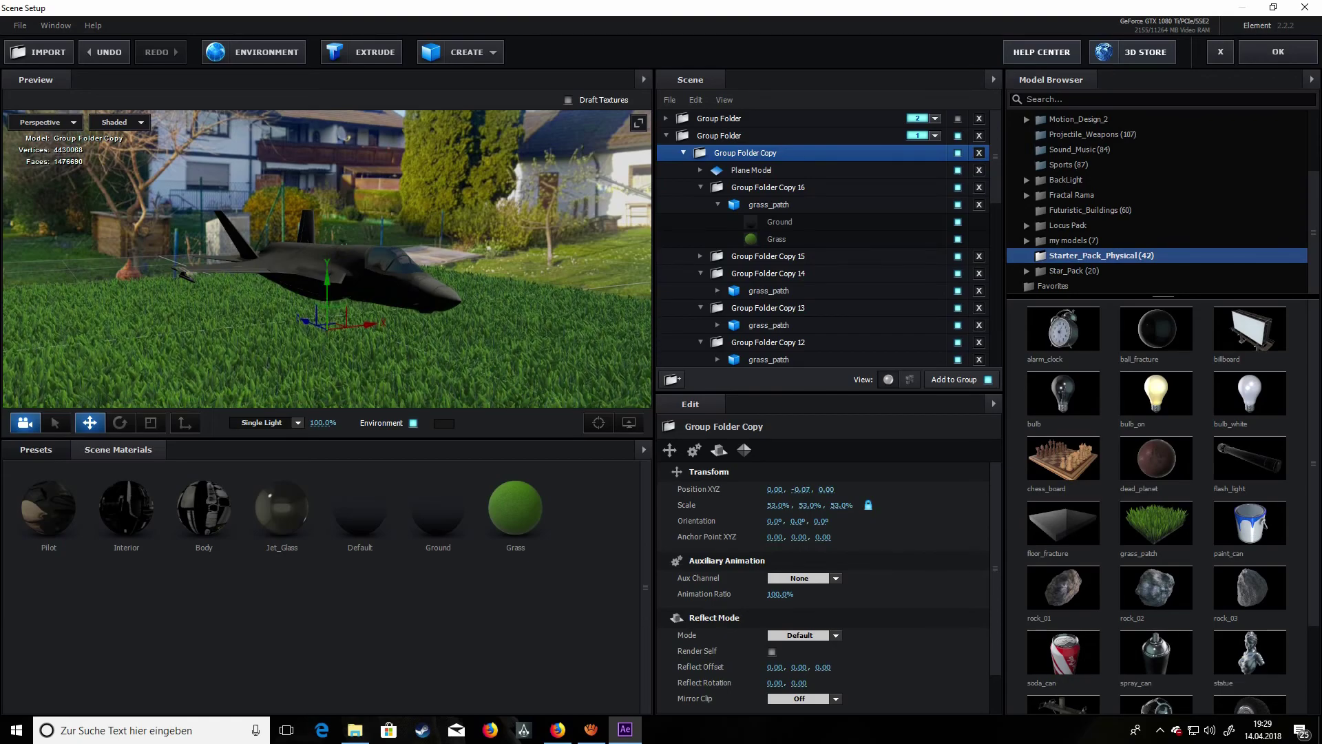
- Enable Matte Shadow on the Grass material and apply the scene to the composition
{"action": "left_click", "coordinate": [776, 239]}
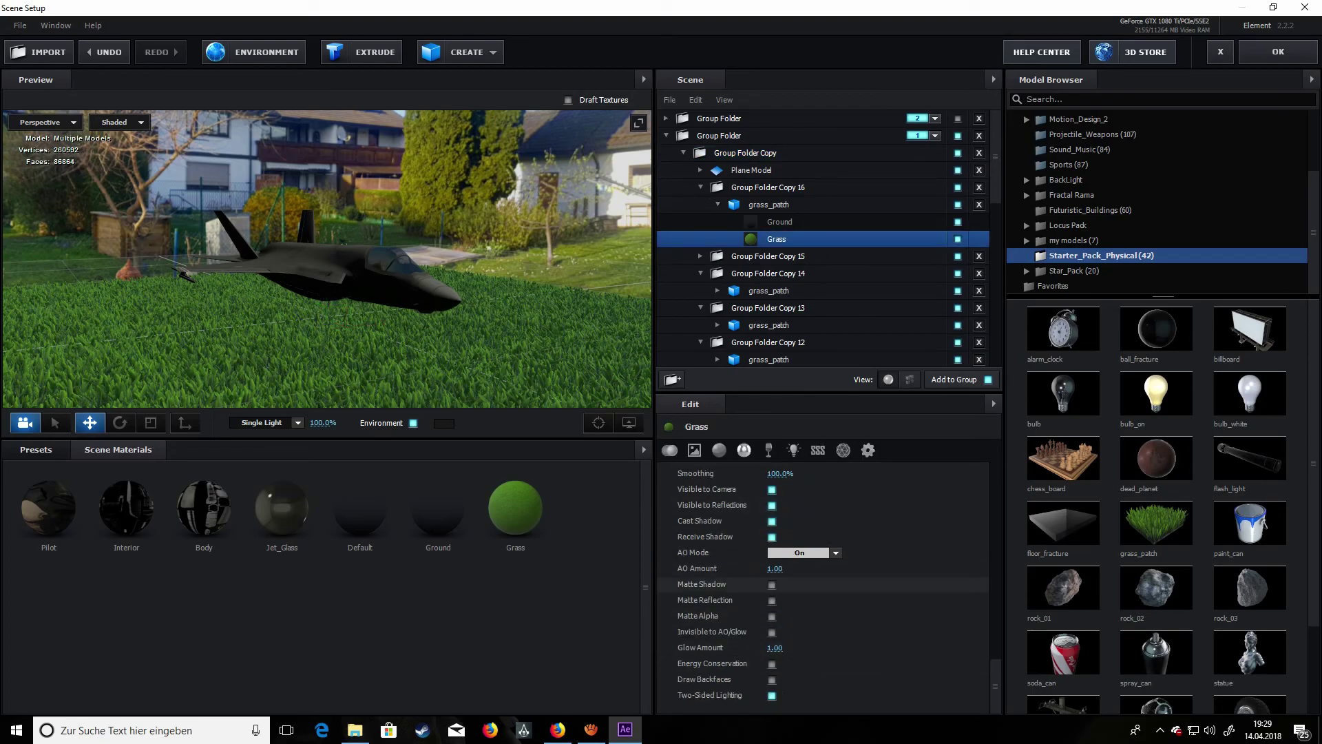
{"action": "left_click", "coordinate": [771, 584]}
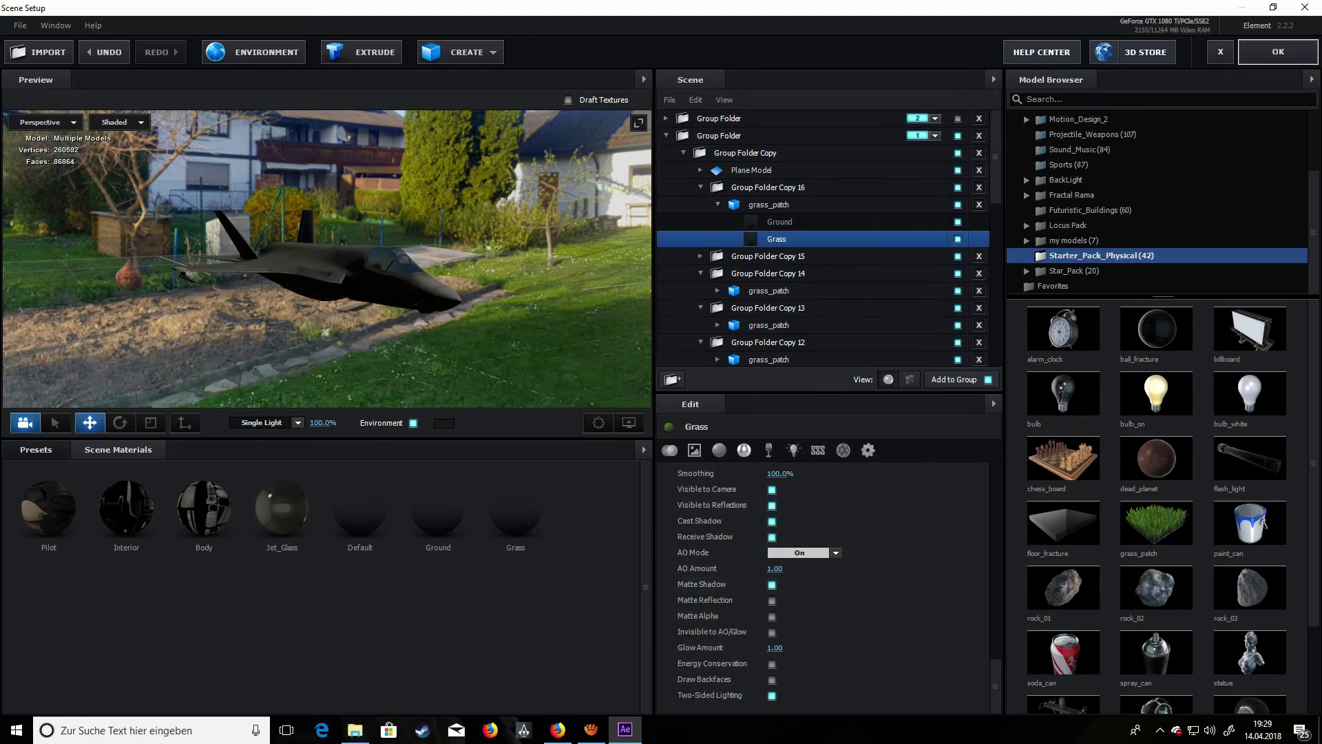
{"action": "left_click", "coordinate": [1278, 51]}
- Set the spotlight's cone angle to 88° and its shadow darkness to 409%
{"action": "scroll", "coordinate": [710, 277], "scroll_direction": "down", "scroll_amount": 2}
{"action": "scroll", "coordinate": [710, 276], "scroll_direction": "up", "scroll_amount": 2}
{"action": "scroll", "coordinate": [710, 276], "scroll_direction": "down", "scroll_amount": 1}
{"action": "key", "text": "comma"}
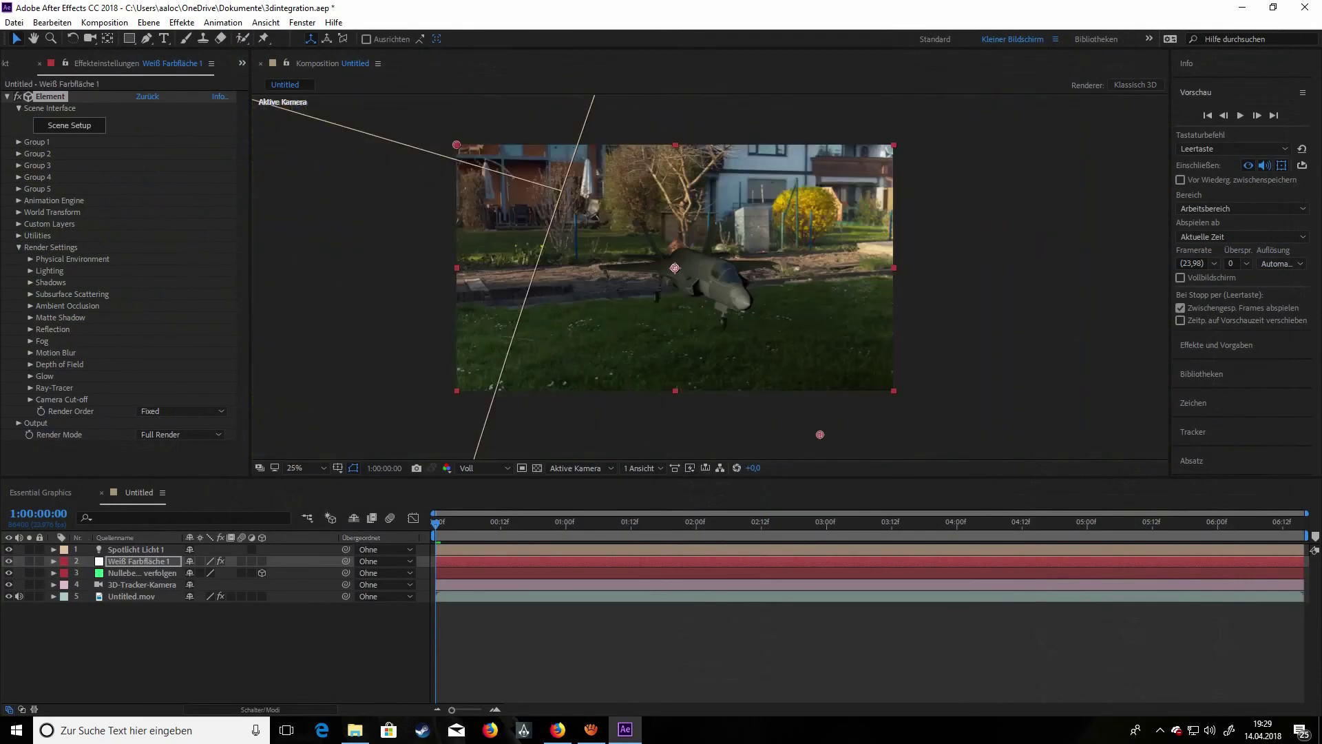
{"action": "key", "text": "comma"}
{"action": "key", "text": "comma"}
{"action": "key", "text": "comma"}
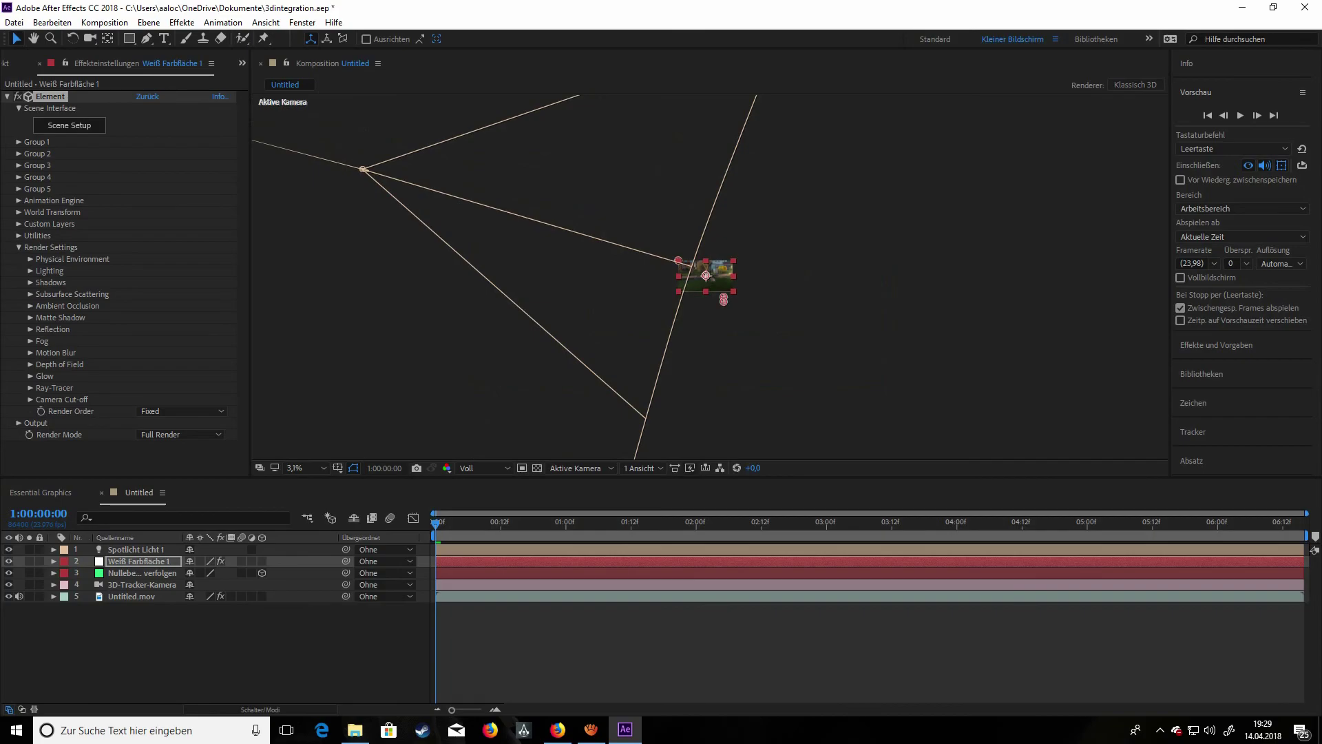
{"action": "double_click", "coordinate": [135, 549]}
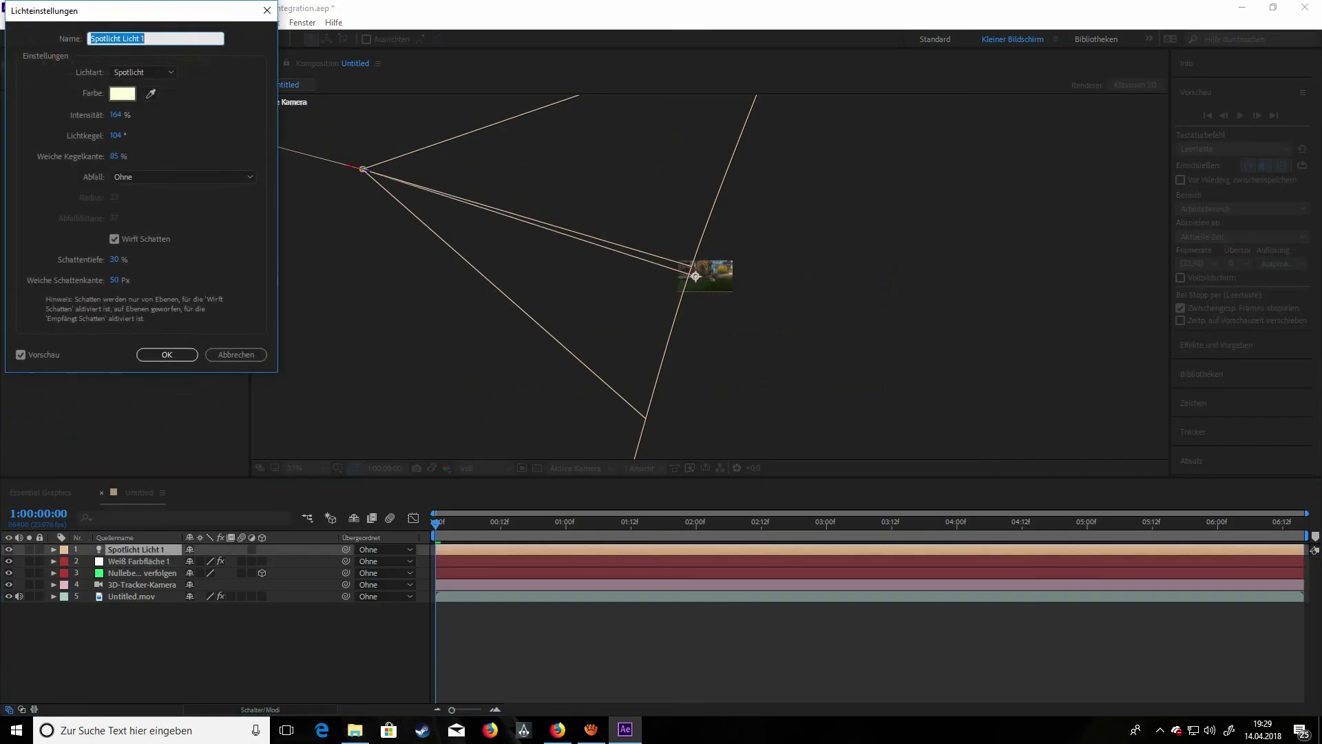
{"action": "left_click_drag", "start_coordinate": [116, 135], "coordinate": [104, 135]}
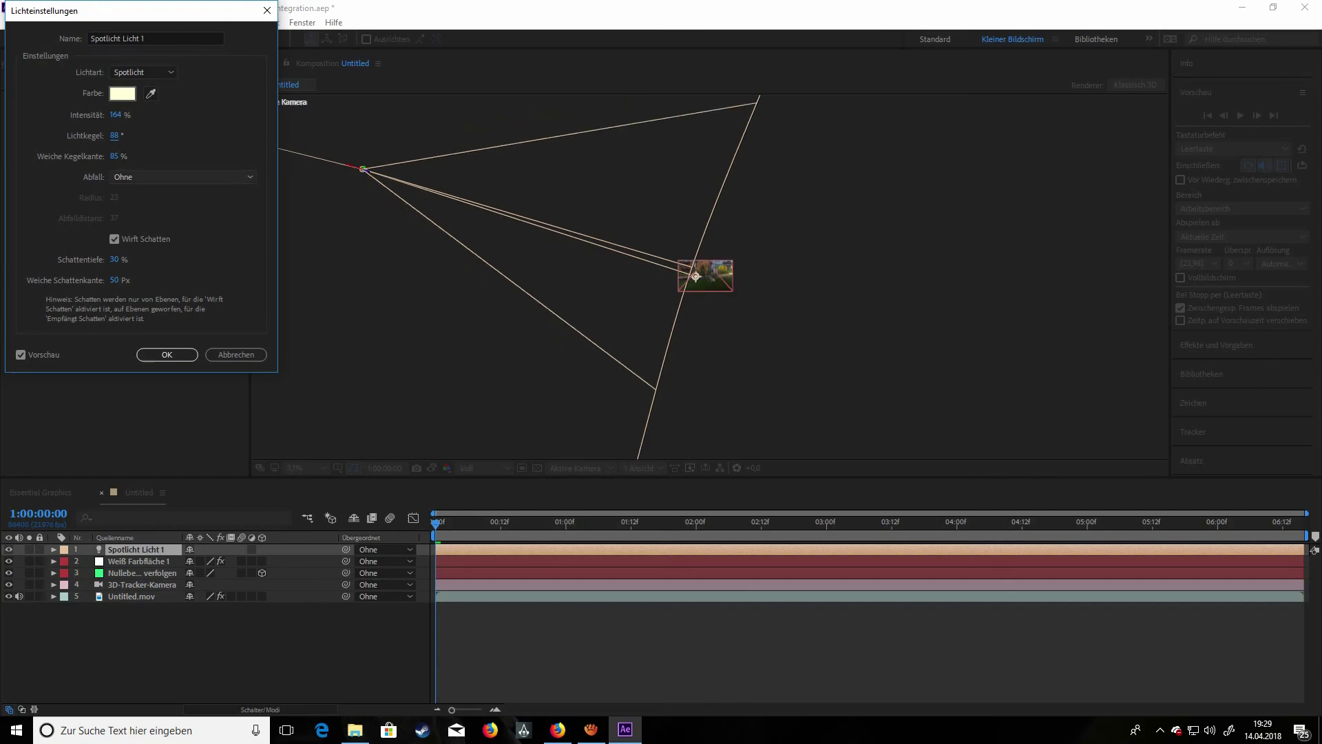
{"action": "left_click_drag", "start_coordinate": [114, 259], "coordinate": [376, 259]}
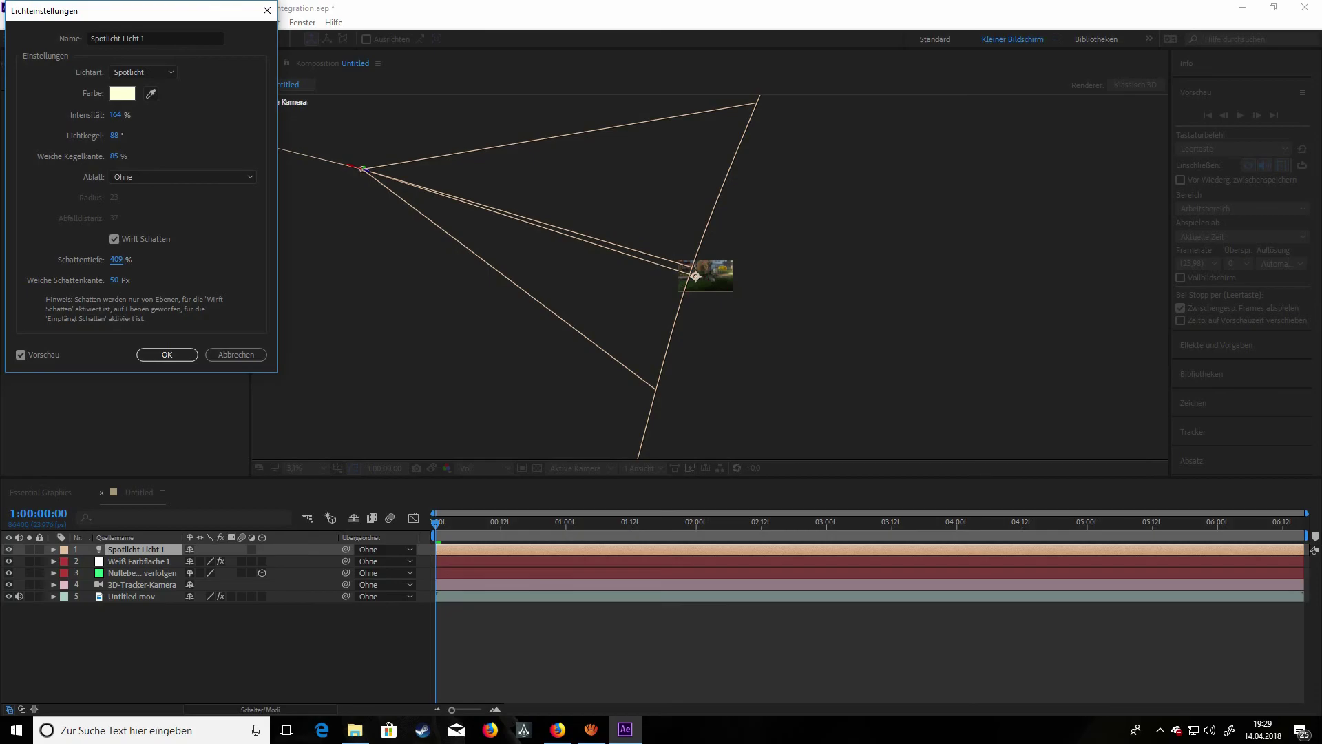
{"action": "left_click", "coordinate": [166, 354]}
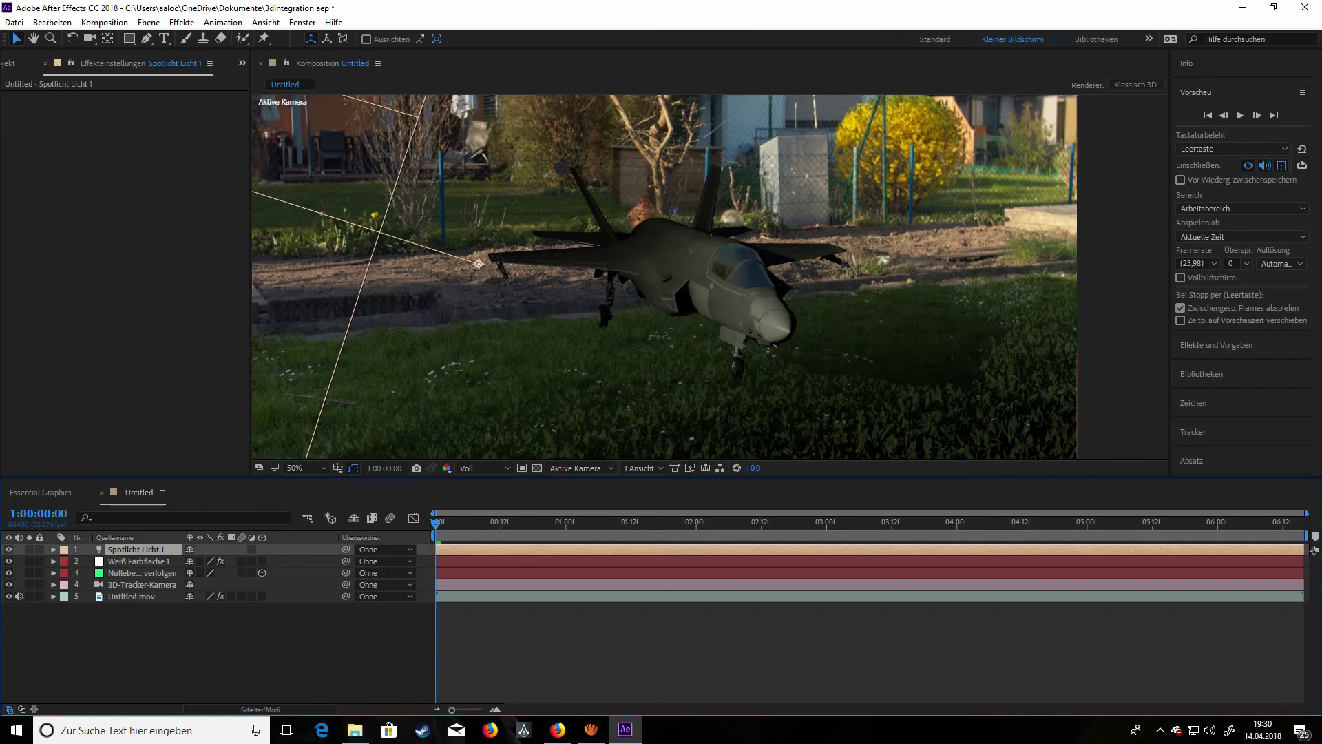
- Set the spotlight's shadow darkness to 312% and its cone angle to 106°
{"action": "key", "text": "."}
{"action": "key", "text": "ctrl+shift+y"}
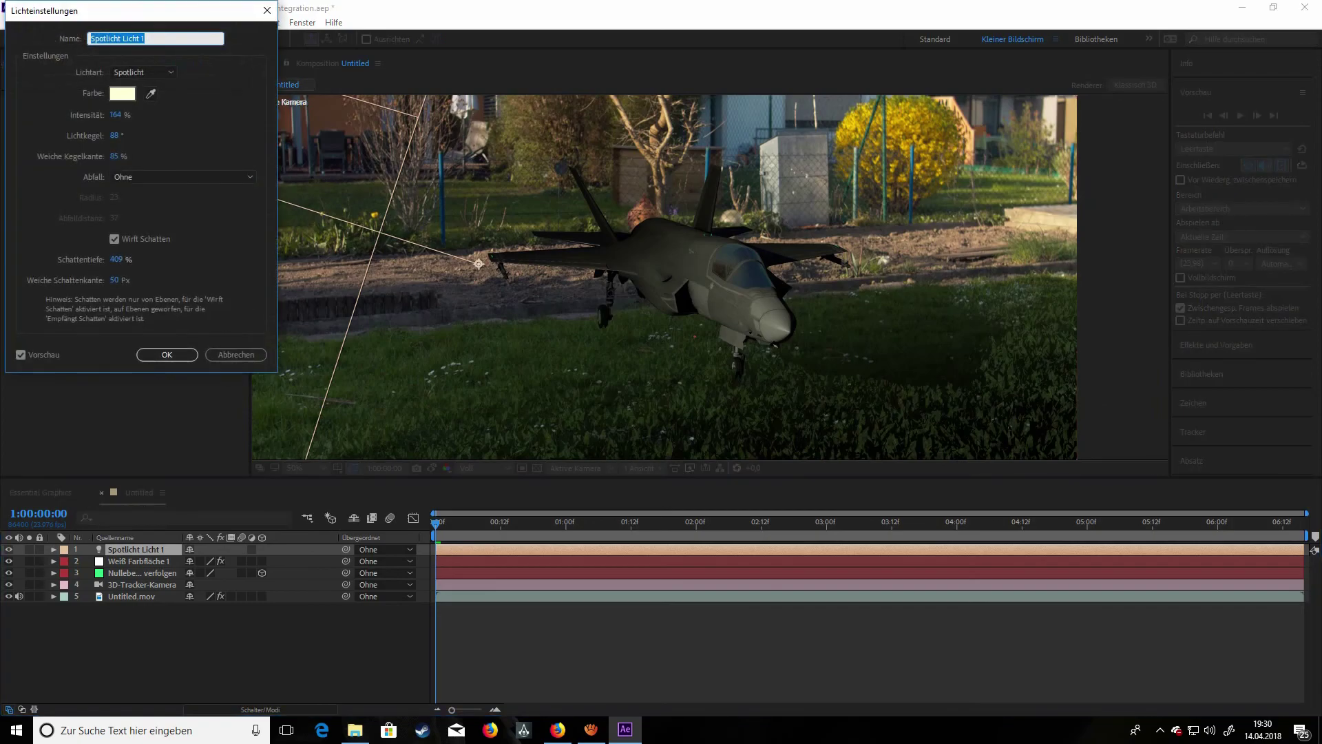
{"action": "left_click_drag", "start_coordinate": [115, 259], "coordinate": [49, 259]}
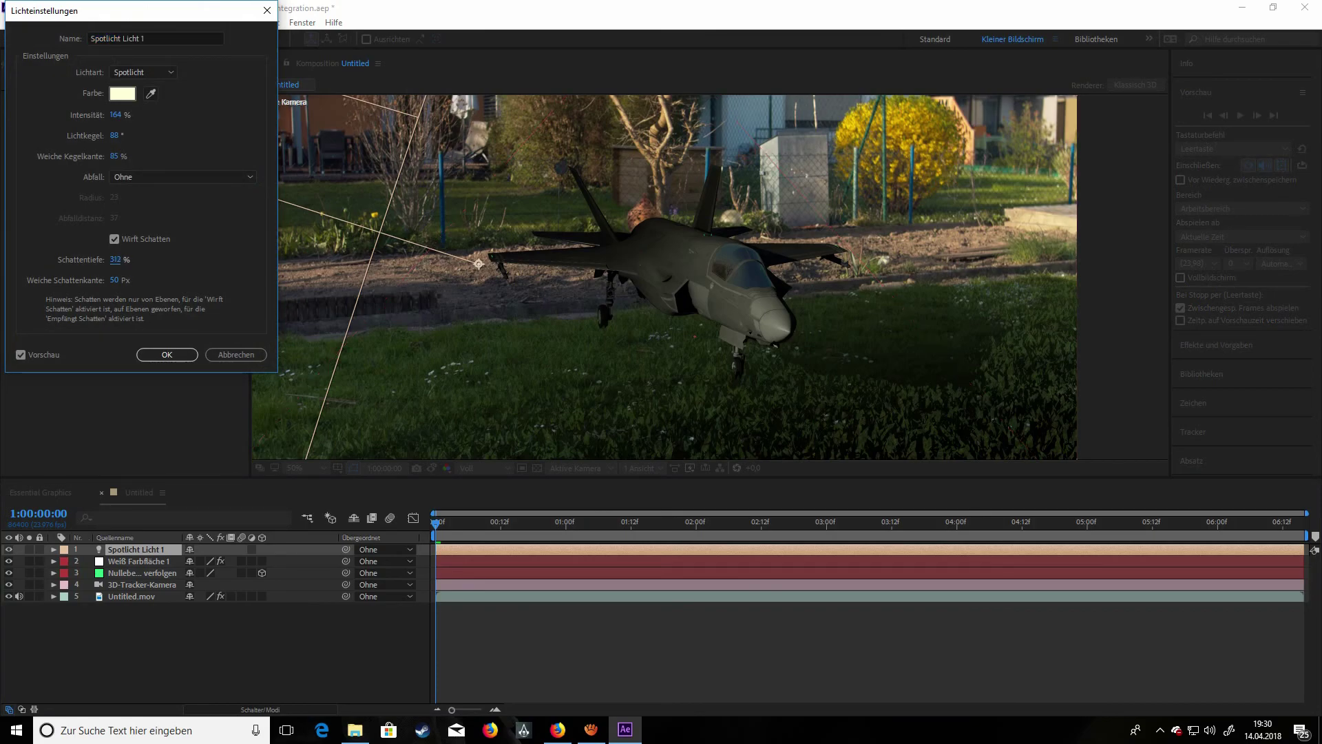
{"action": "left_click_drag", "start_coordinate": [114, 136], "coordinate": [123, 136]}
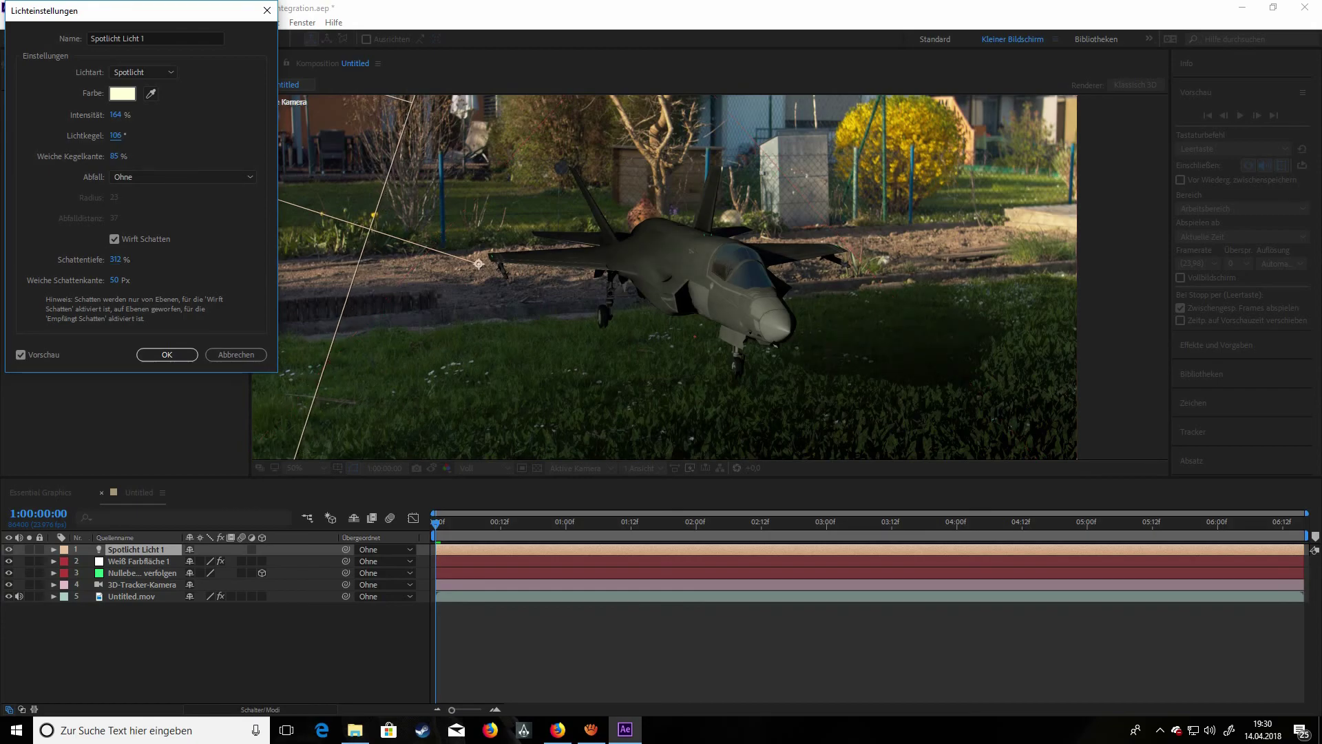
{"action": "left_click", "coordinate": [591, 729]}
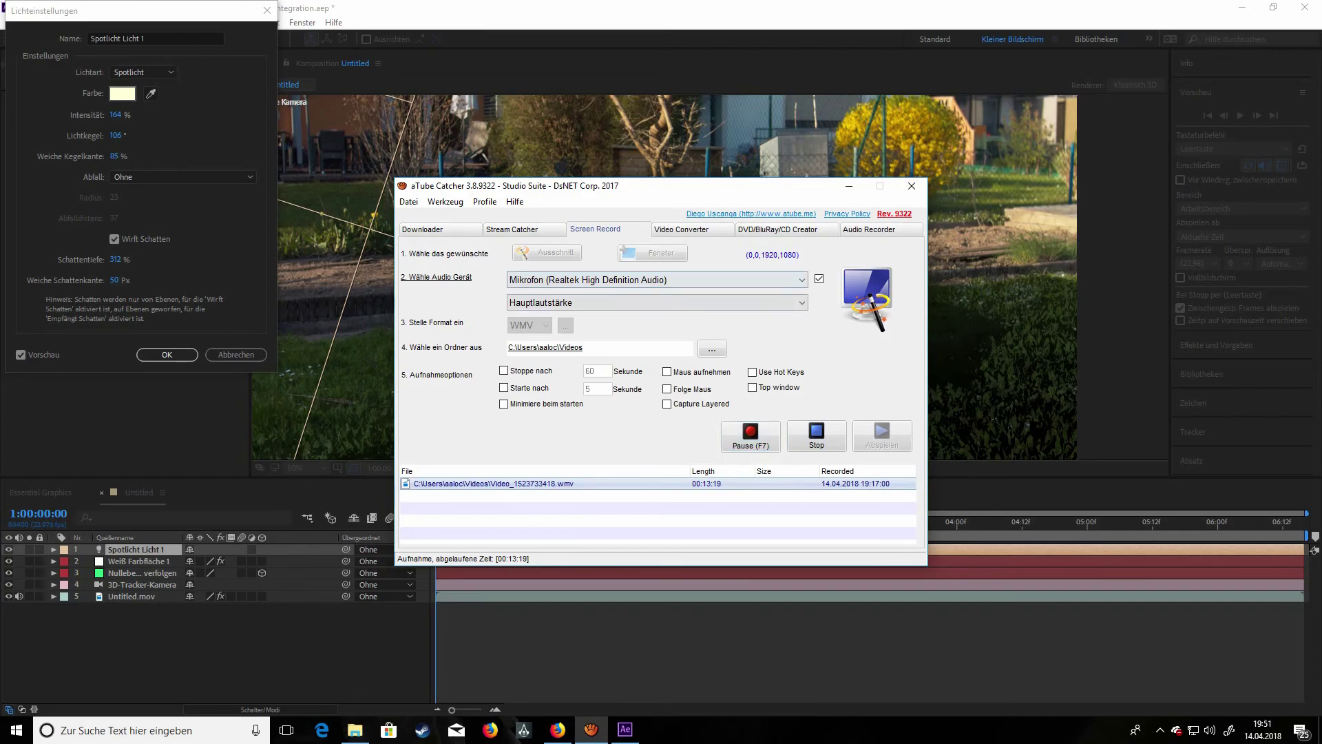
{"action": "key", "text": "alt+Tab"}
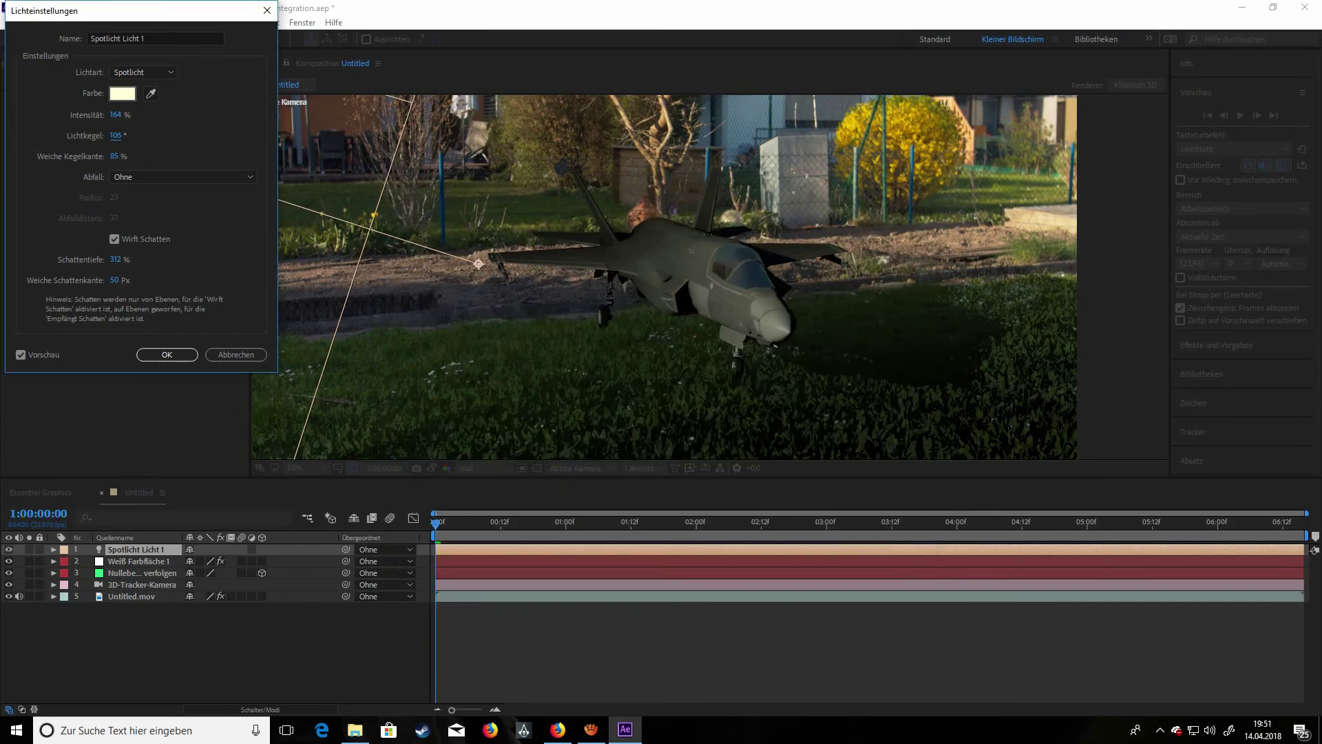
- Set the spotlight's shadow darkness to 153% and shadow diffusion to 10 px, and apply the light settings
{"action": "left_click_drag", "start_coordinate": [115, 259], "coordinate": [24, 259]}
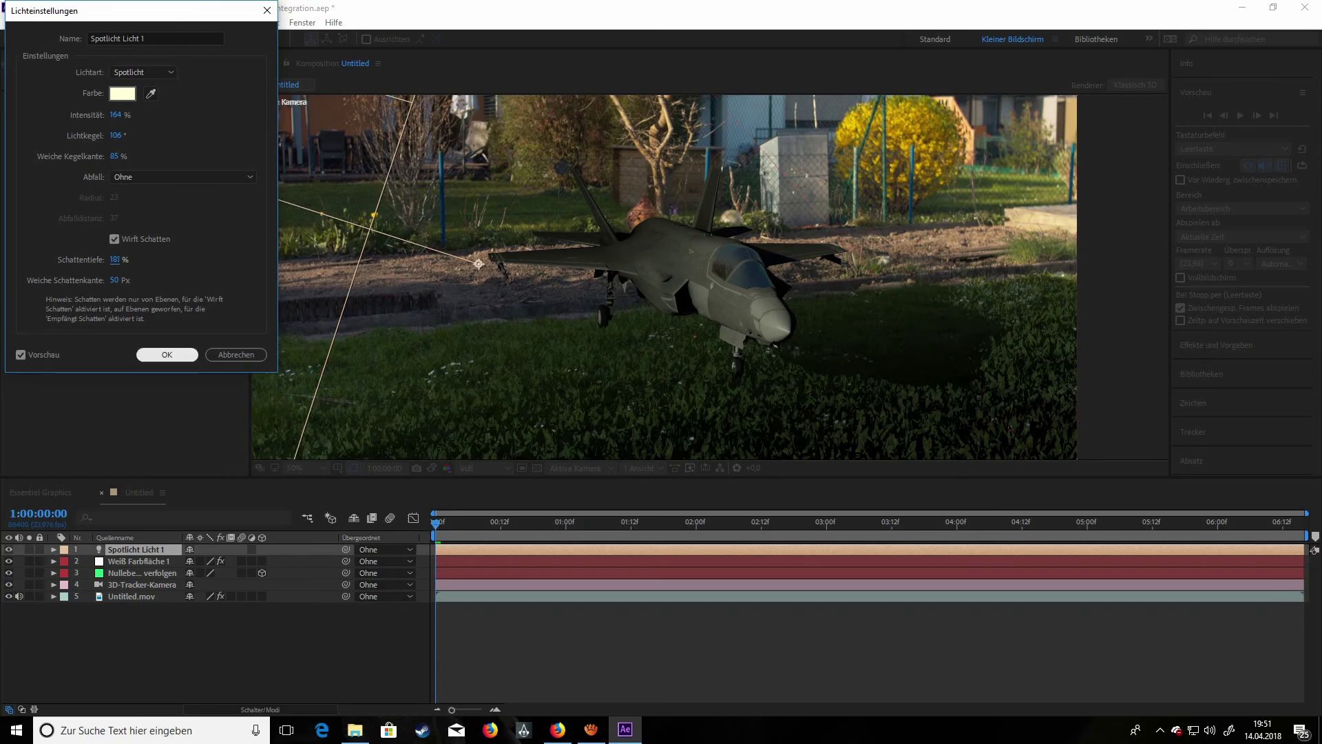
{"action": "left_click_drag", "start_coordinate": [114, 279], "coordinate": [88, 280]}
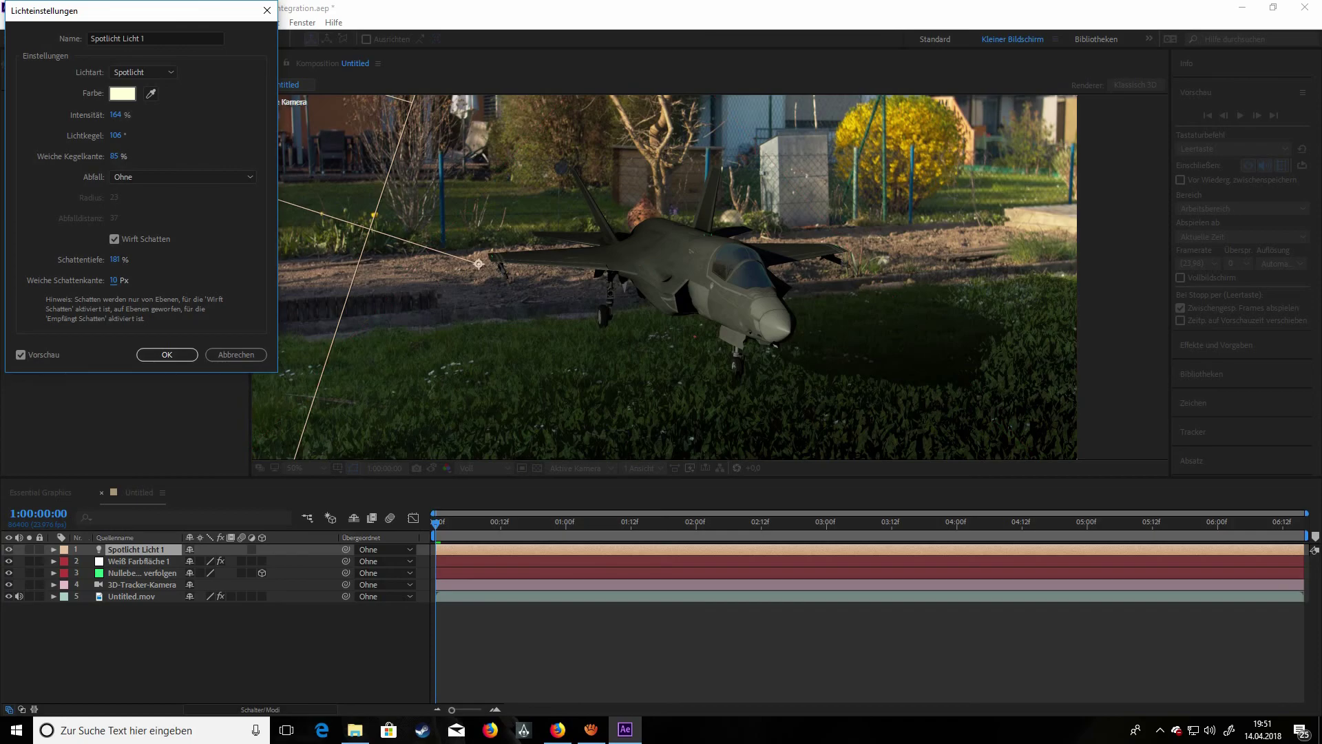
{"action": "left_click", "coordinate": [116, 136]}
{"action": "left_click_drag", "start_coordinate": [115, 259], "coordinate": [96, 260]}
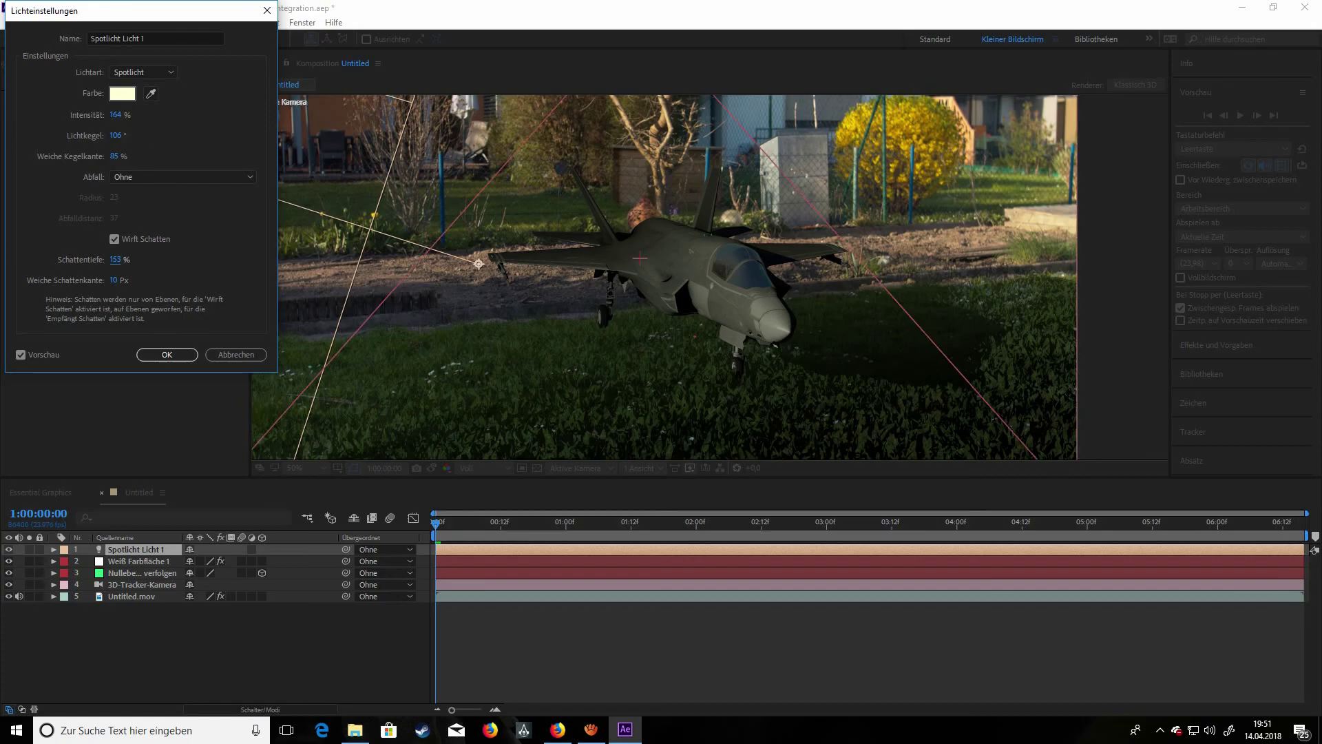
{"action": "left_click", "coordinate": [166, 355]}
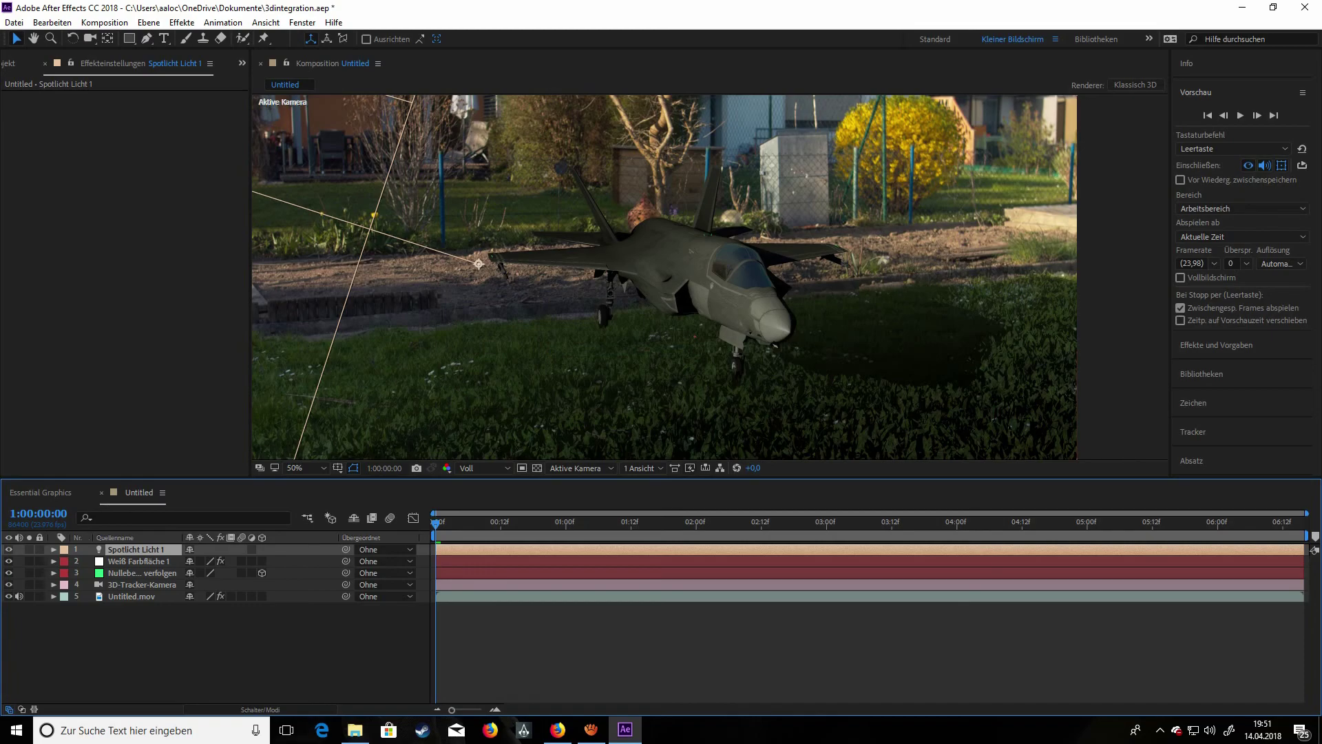
- Move the spotlight's target onto the jet's fuselage, raise the light source in the front view, and return to the active camera
{"action": "key", "text": "comma"}
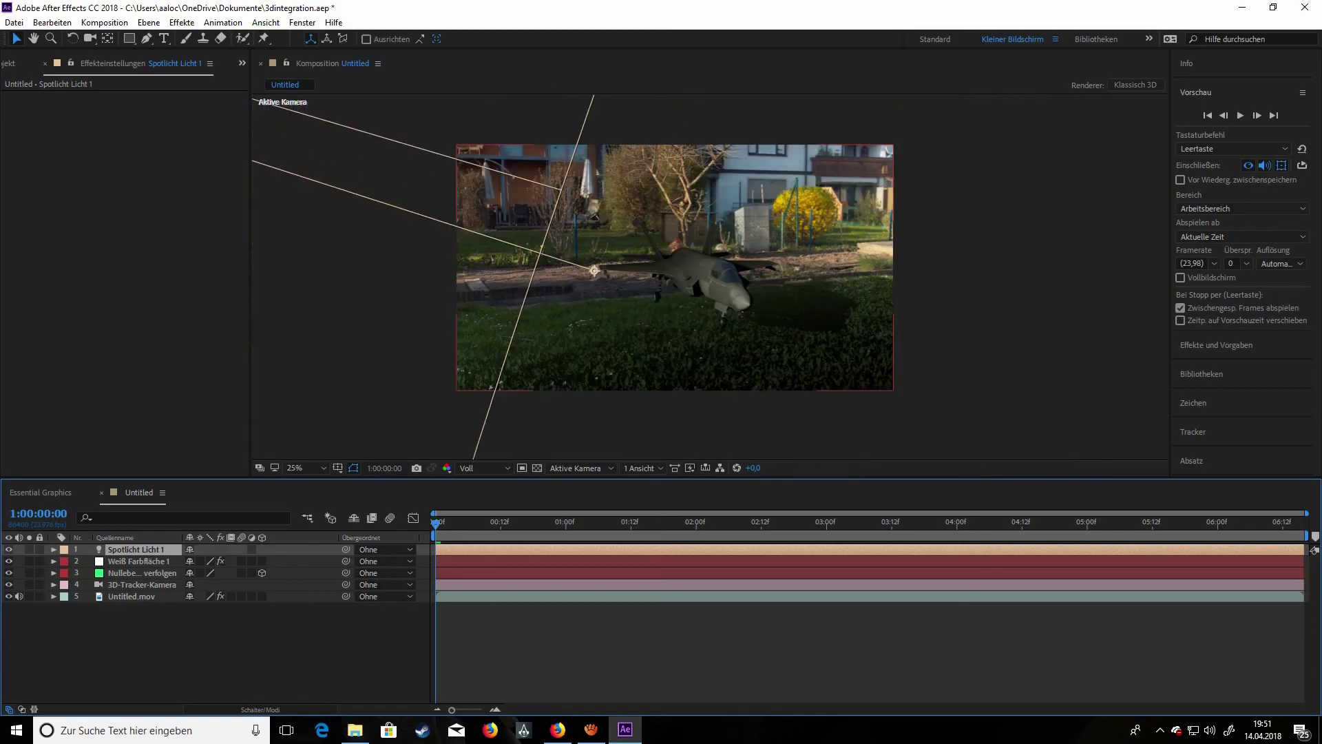
{"action": "left_click_drag", "start_coordinate": [594, 270], "coordinate": [699, 276]}
{"action": "left_click", "coordinate": [578, 468]}
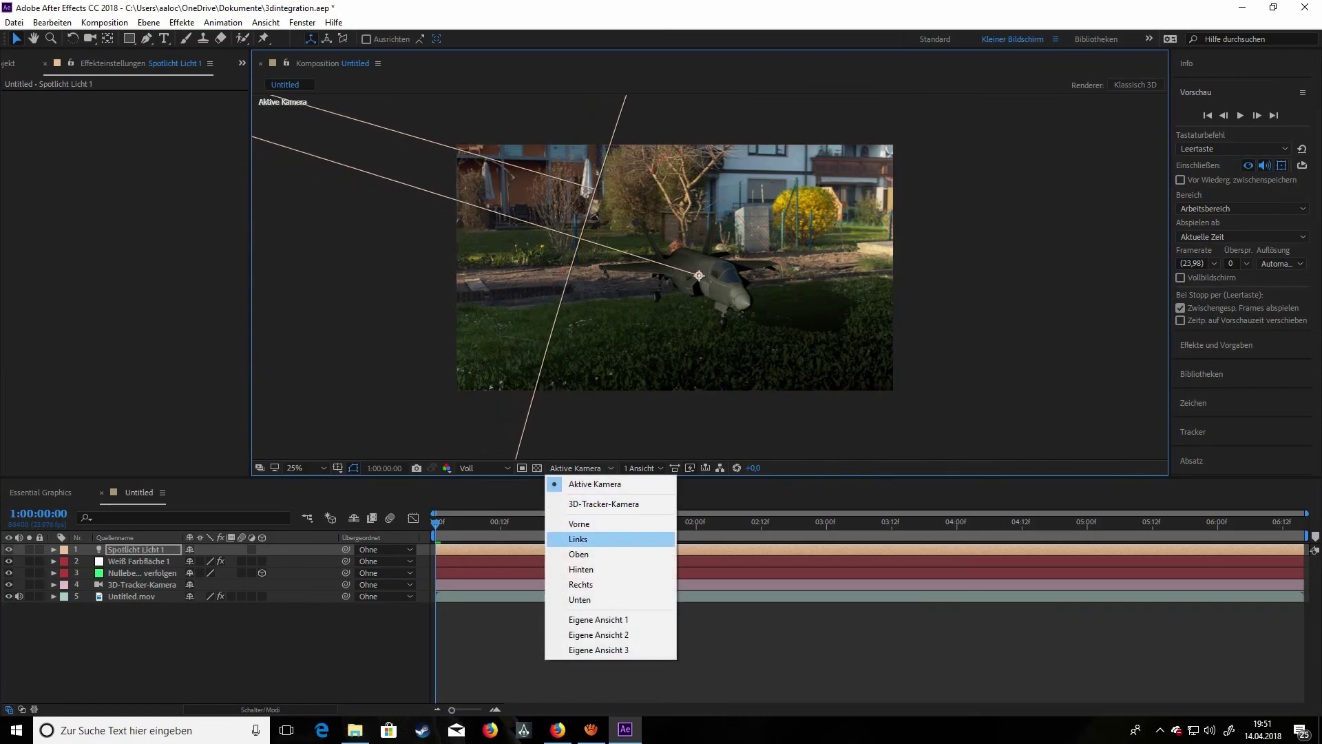
{"action": "left_click", "coordinate": [579, 523]}
{"action": "scroll", "coordinate": [711, 277], "scroll_direction": "down", "scroll_amount": 3}
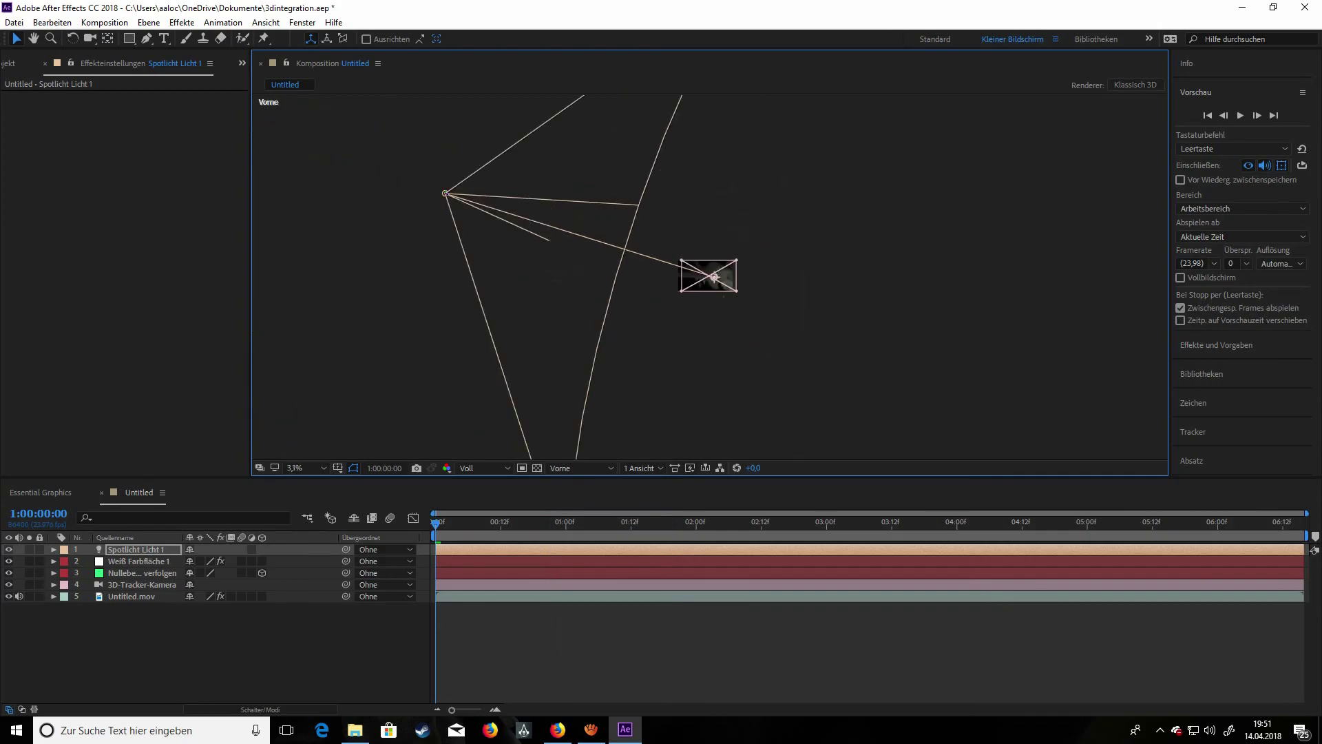
{"action": "mouse_move", "coordinate": [714, 277]}
{"action": "left_mouse_down"}
{"action": "mouse_move", "coordinate": [745, 170]}
{"action": "mouse_move", "coordinate": [710, 276]}
{"action": "left_mouse_up"}
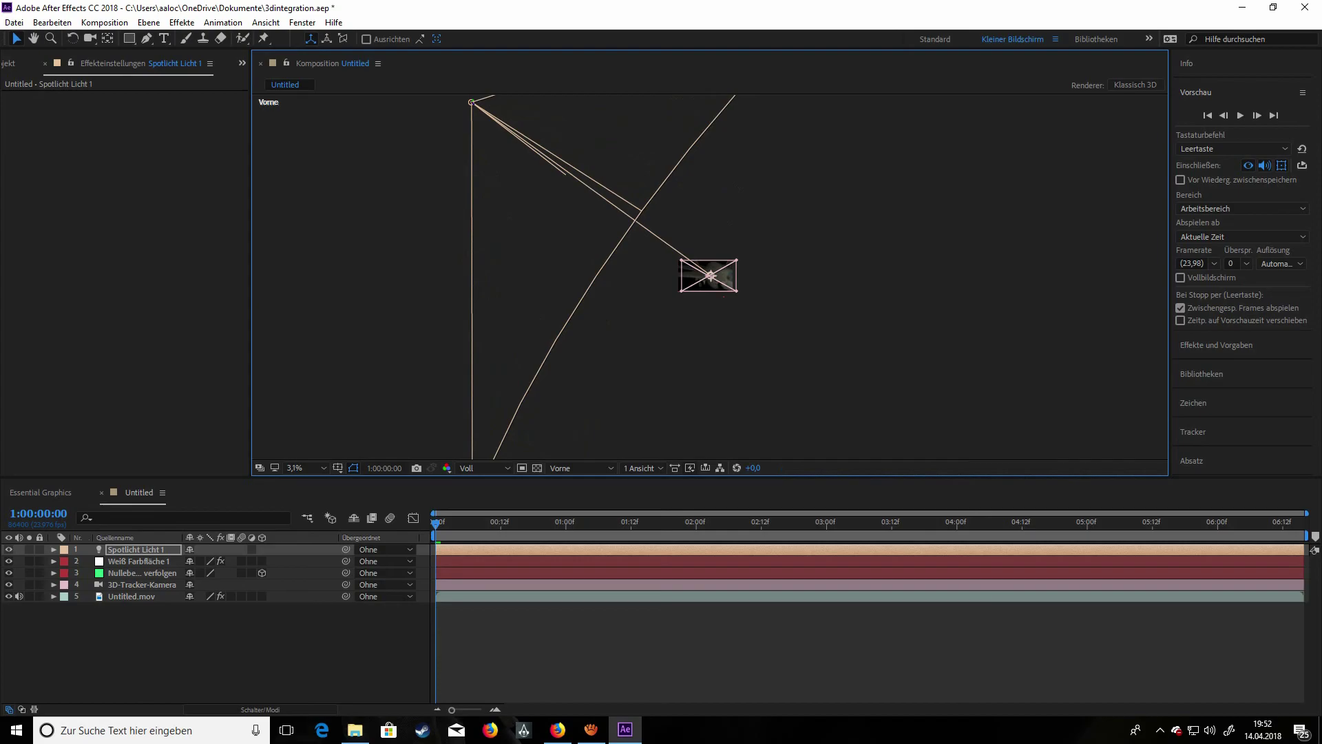
{"action": "left_click", "coordinate": [581, 467]}
{"action": "left_click", "coordinate": [595, 482]}
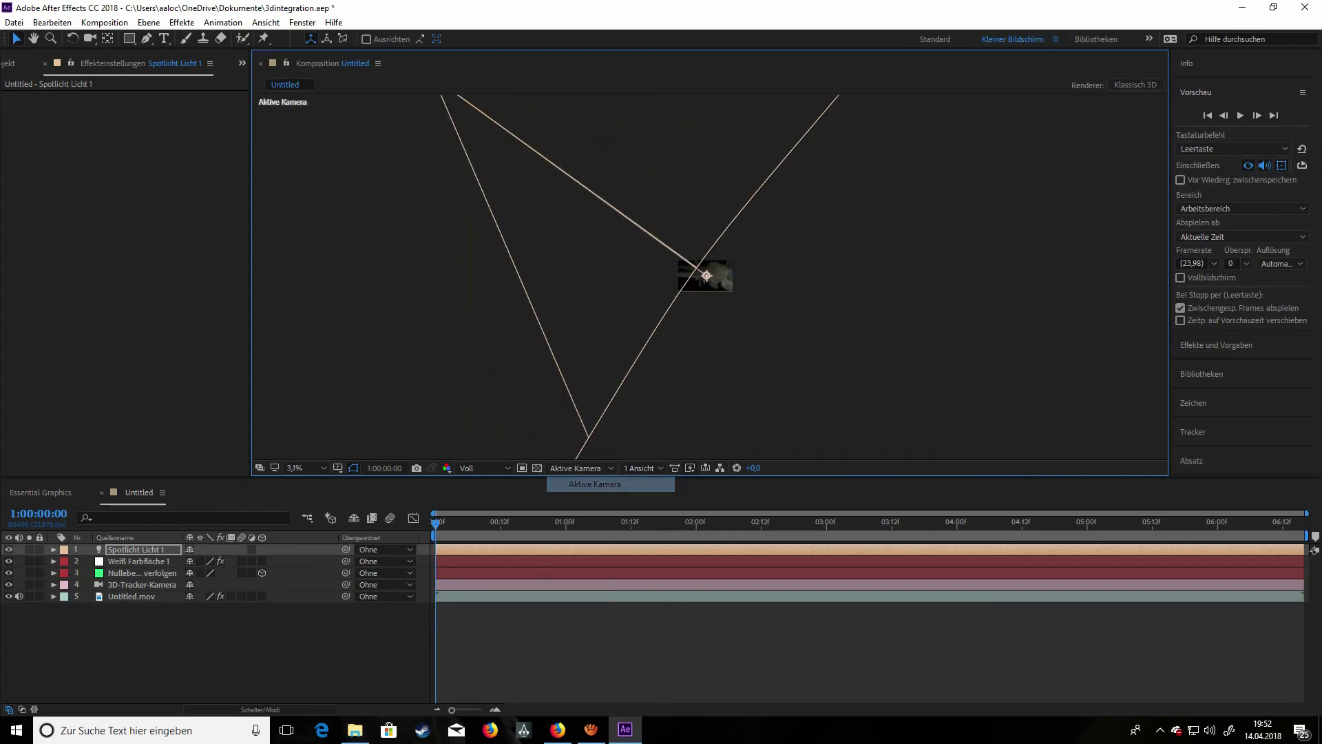
{"action": "scroll", "coordinate": [708, 275], "scroll_direction": "up", "scroll_amount": 5}
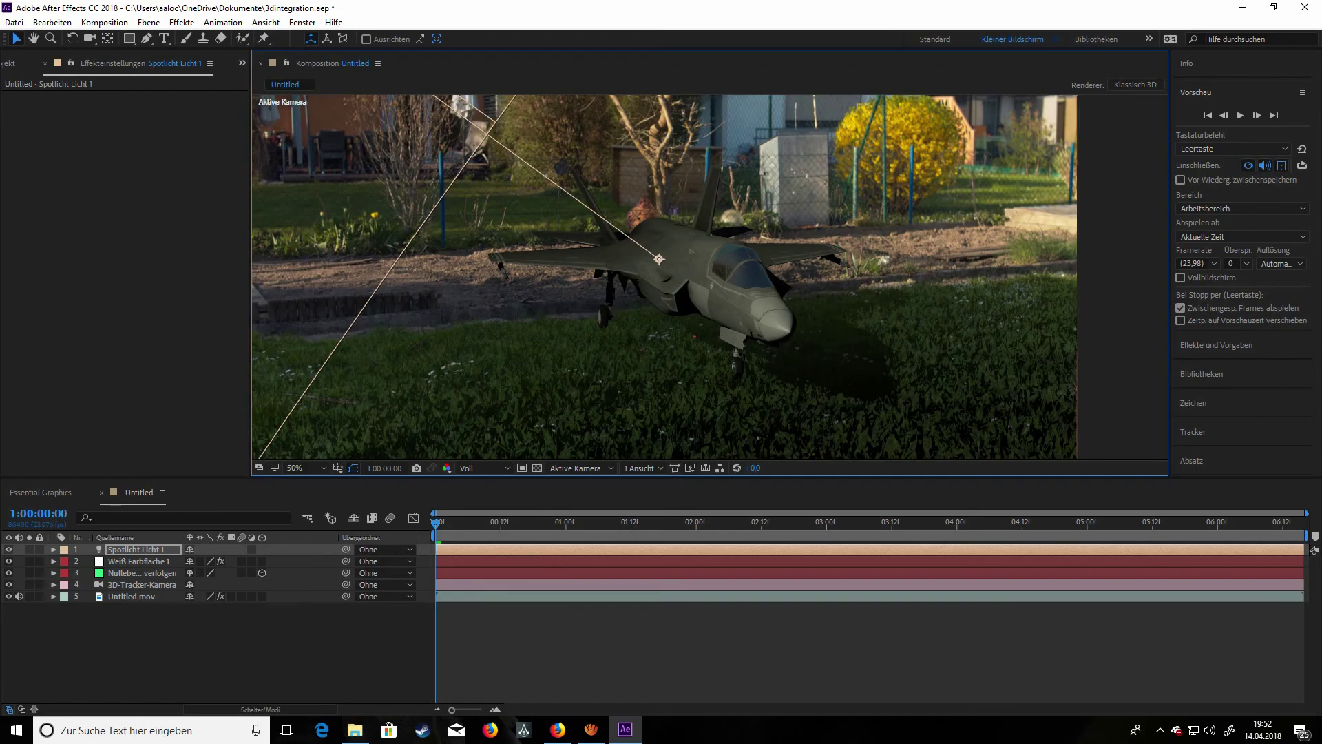
- Open the Element scene setup of the white solid layer and turn off Matte Reflection for the grass patch's Ground material
{"action": "left_click", "coordinate": [138, 561]}
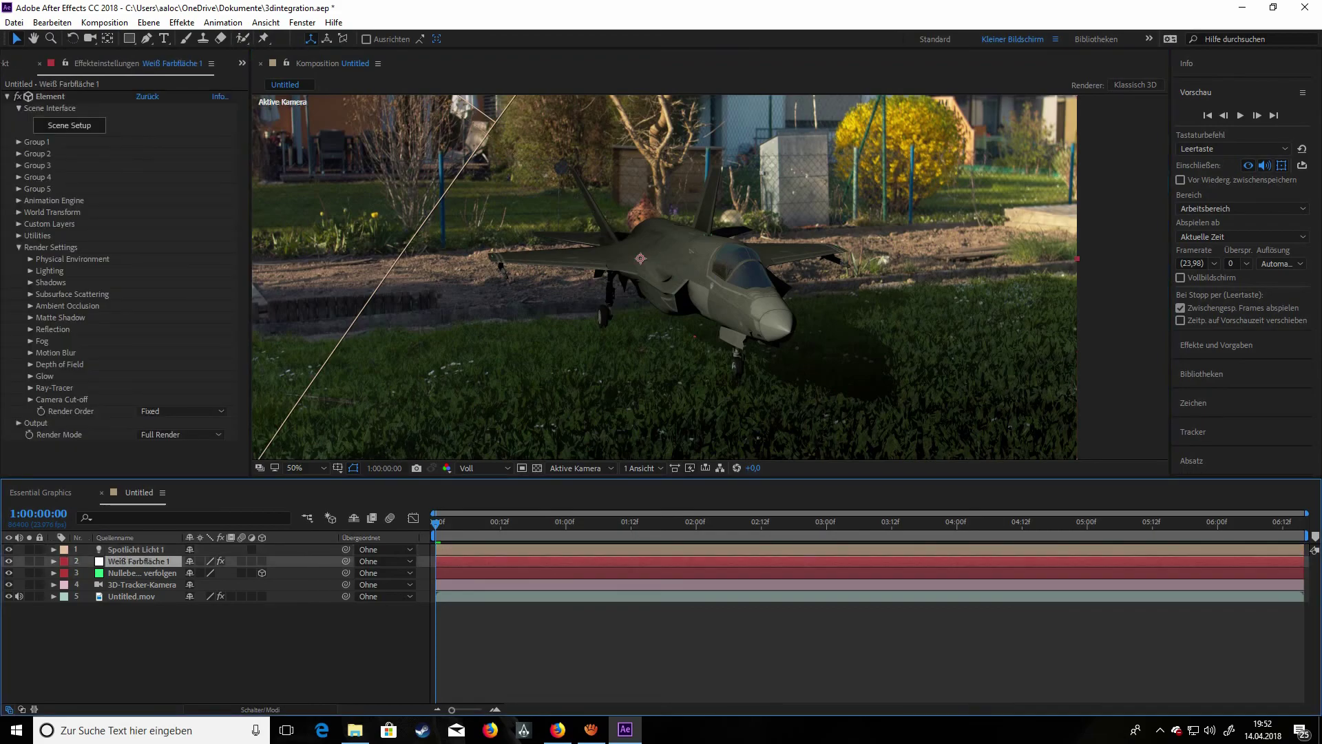
{"action": "left_click", "coordinate": [50, 96]}
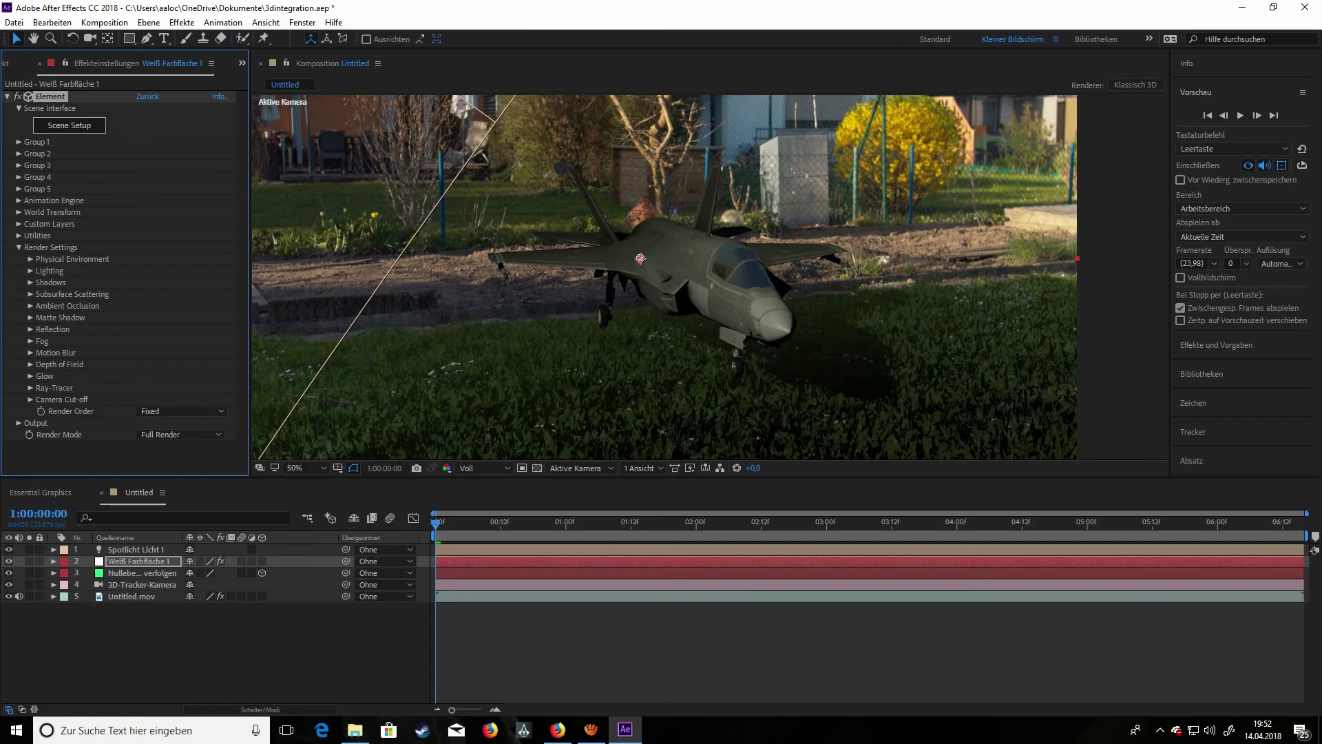
{"action": "left_click", "coordinate": [69, 126]}
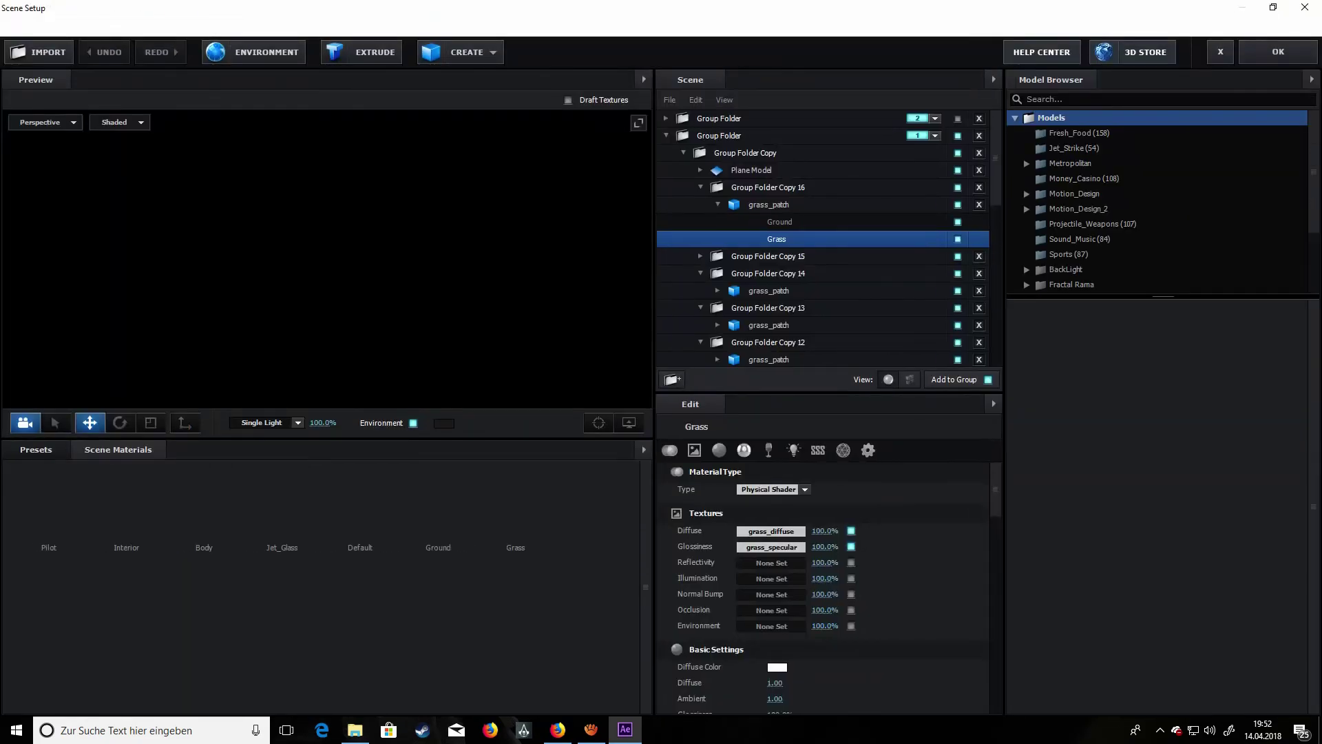
{"action": "scroll", "coordinate": [826, 586], "scroll_direction": "down", "scroll_amount": 15}
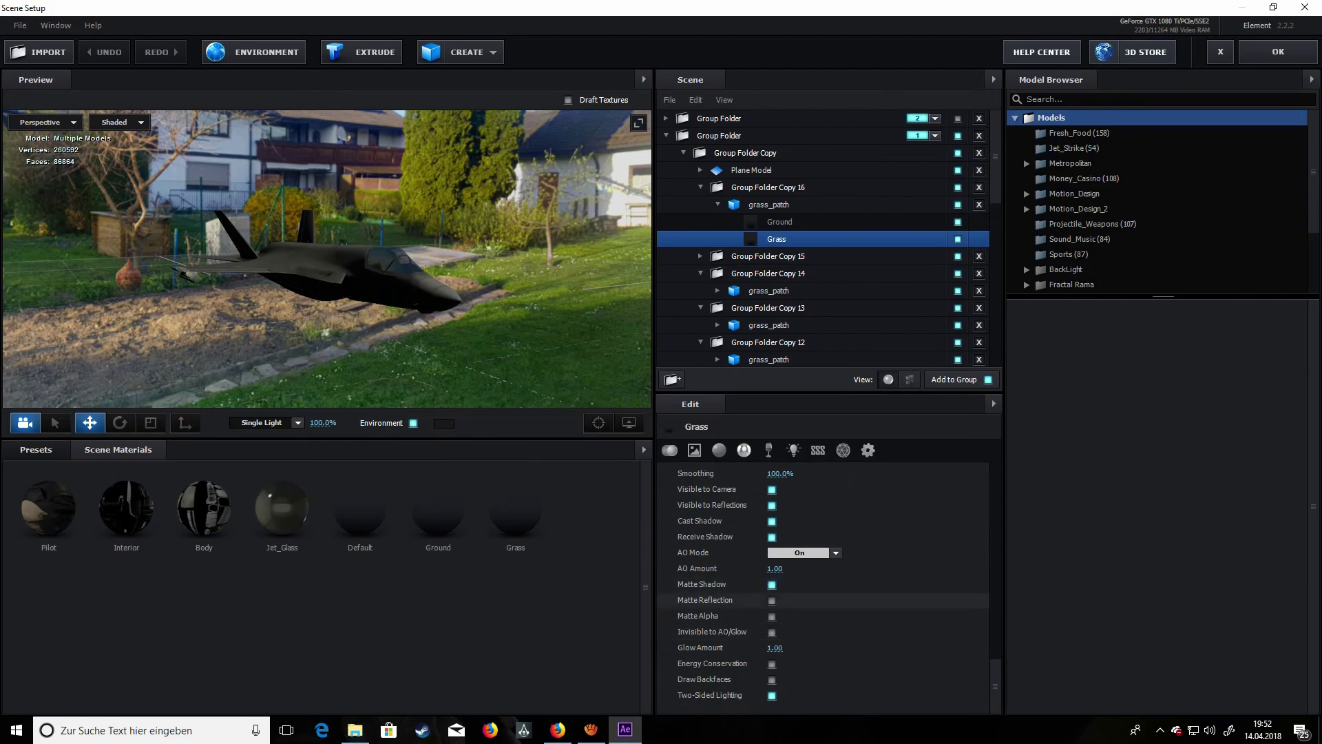
{"action": "left_click", "coordinate": [779, 222]}
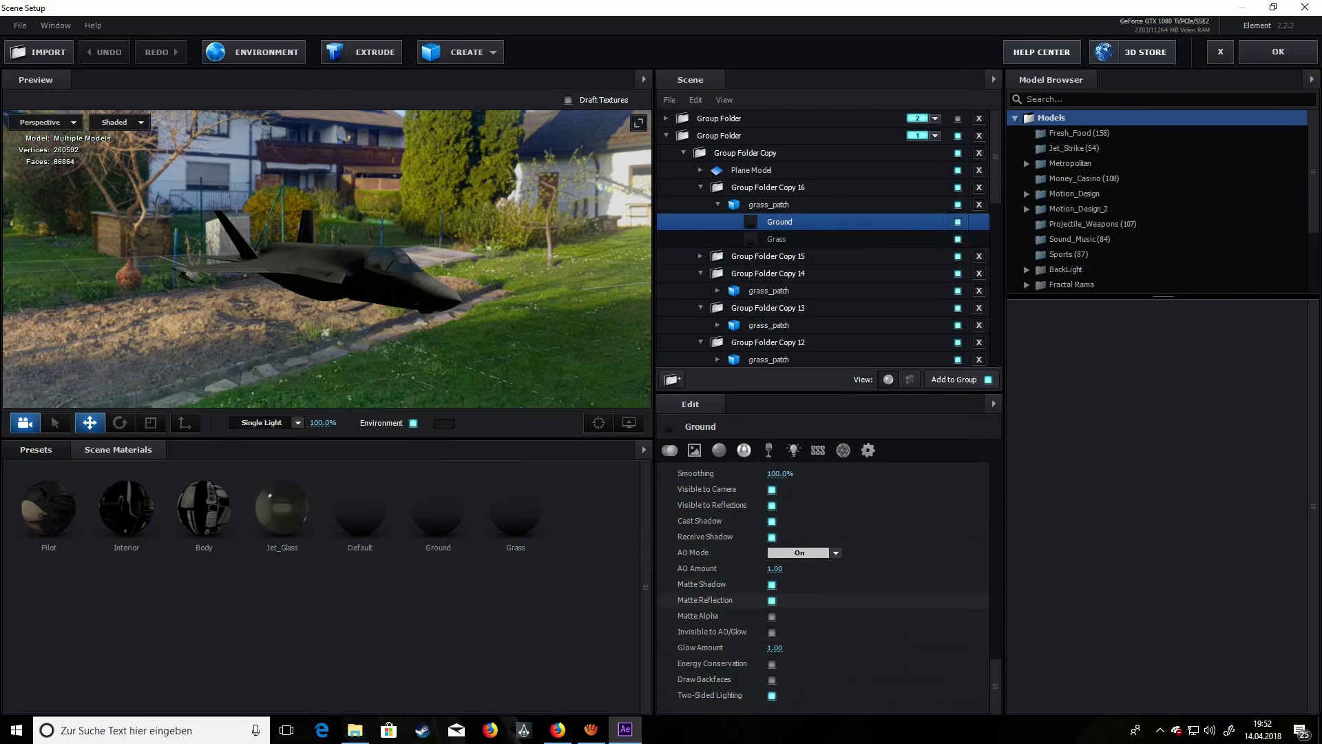
{"action": "left_click", "coordinate": [772, 600]}
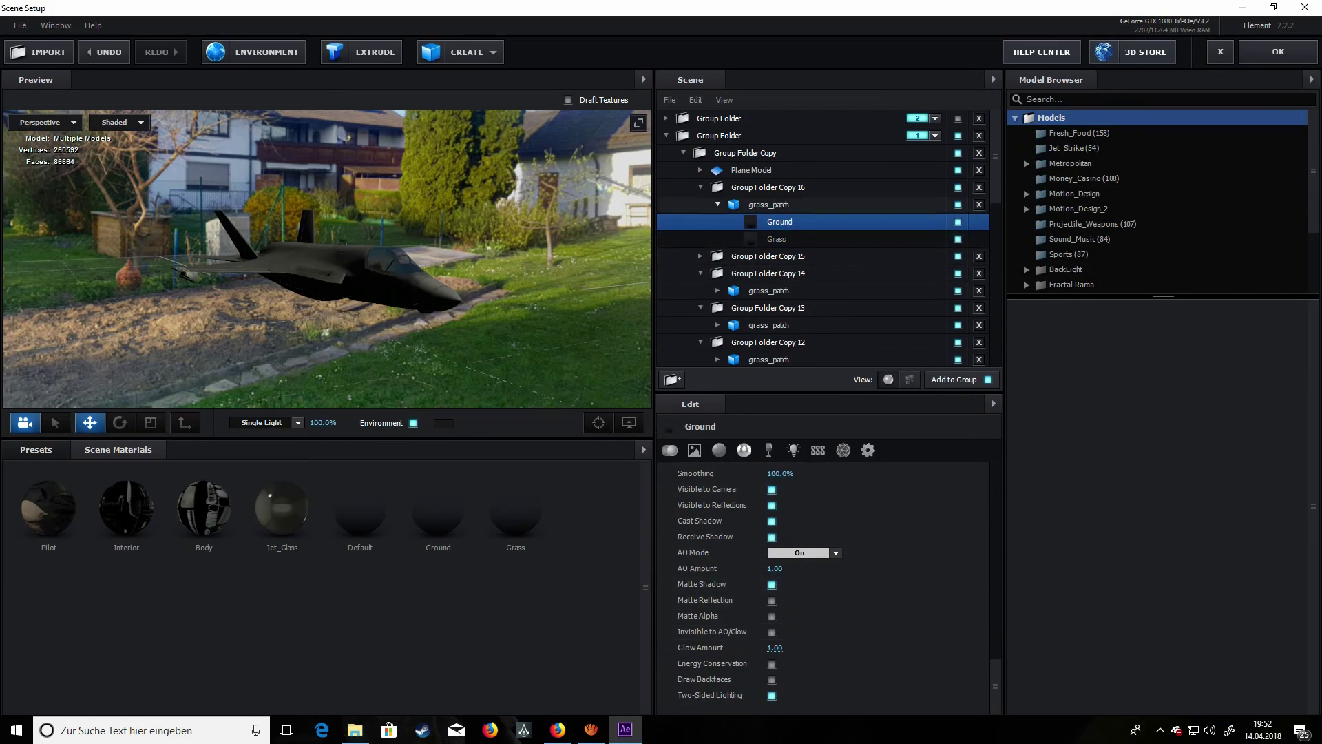
- Turn off Matte Reflection for the plane model's Default material, collapse its group folder, and accept the scene setup
{"action": "left_click", "coordinate": [751, 170]}
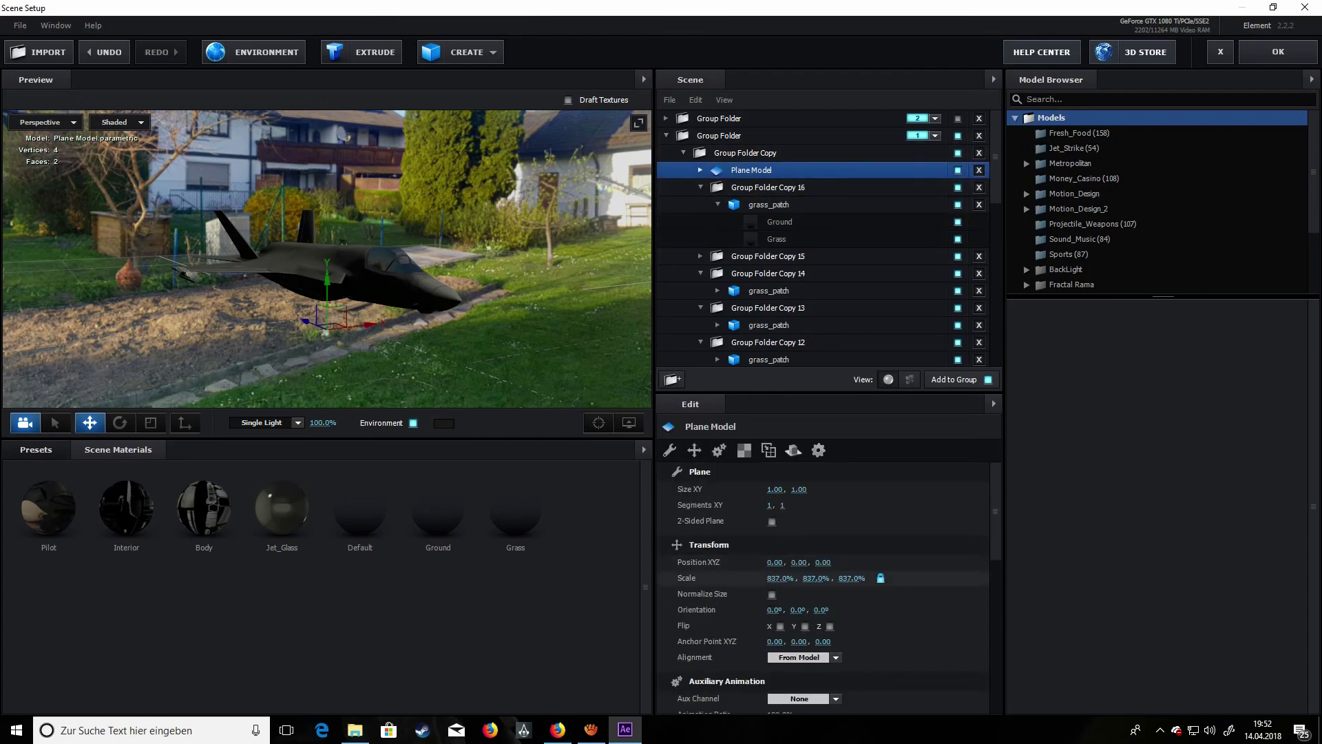
{"action": "scroll", "coordinate": [823, 585], "scroll_direction": "down", "scroll_amount": 6}
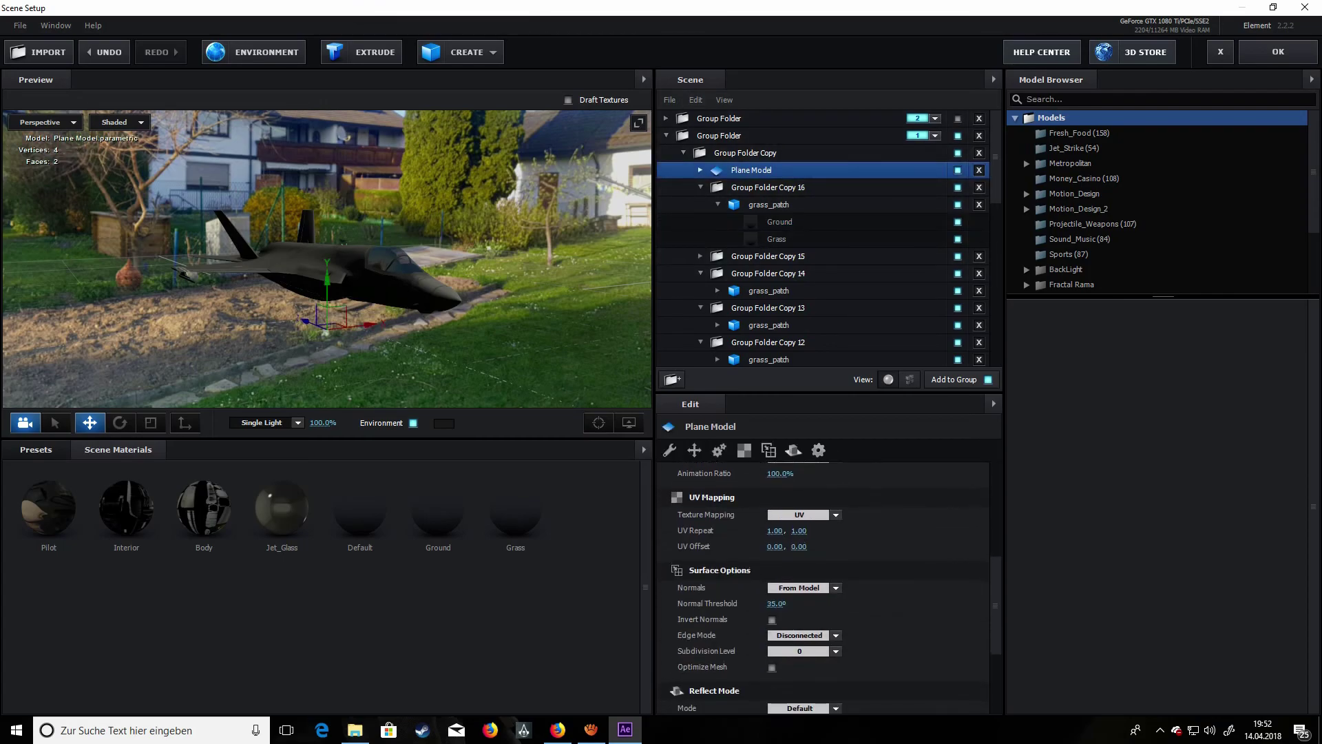
{"action": "left_click", "coordinate": [700, 170]}
{"action": "left_click", "coordinate": [763, 188]}
{"action": "scroll", "coordinate": [792, 241], "scroll_direction": "down", "scroll_amount": 2}
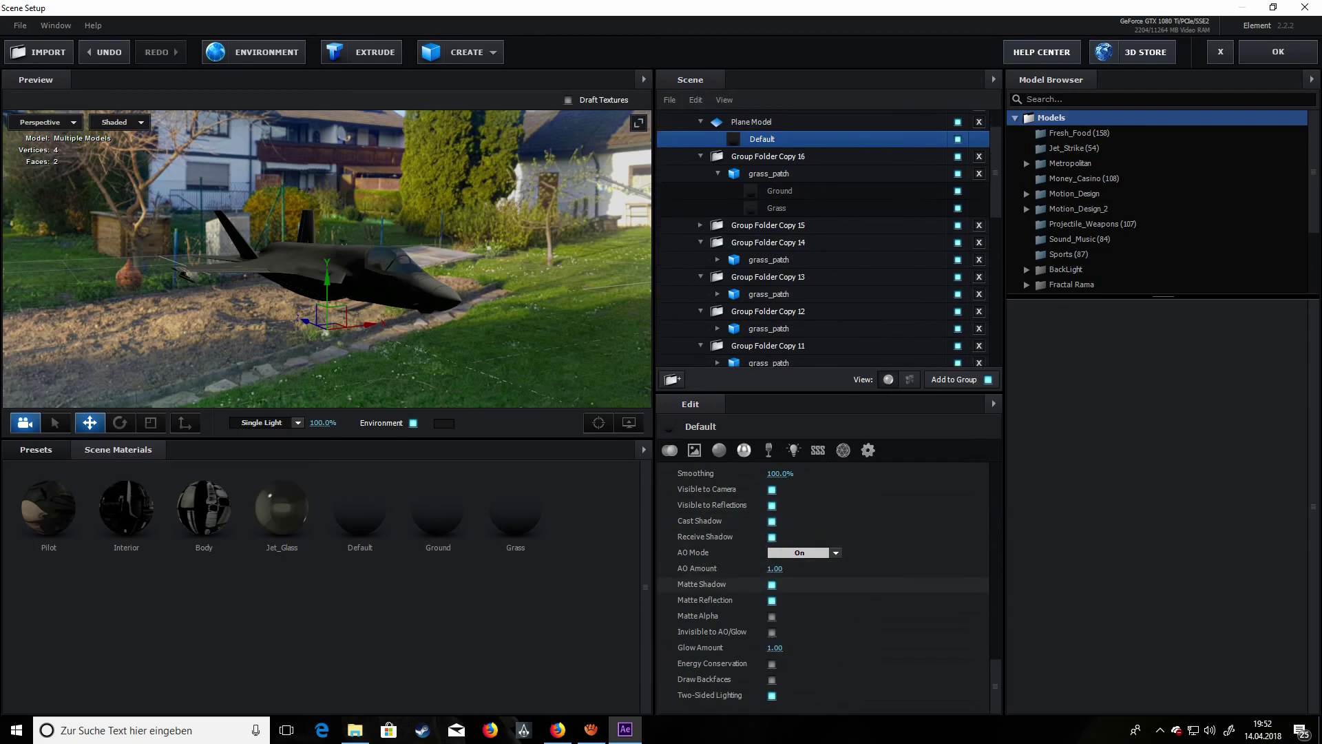
{"action": "left_click", "coordinate": [772, 600]}
{"action": "scroll", "coordinate": [823, 241], "scroll_direction": "up", "scroll_amount": 1}
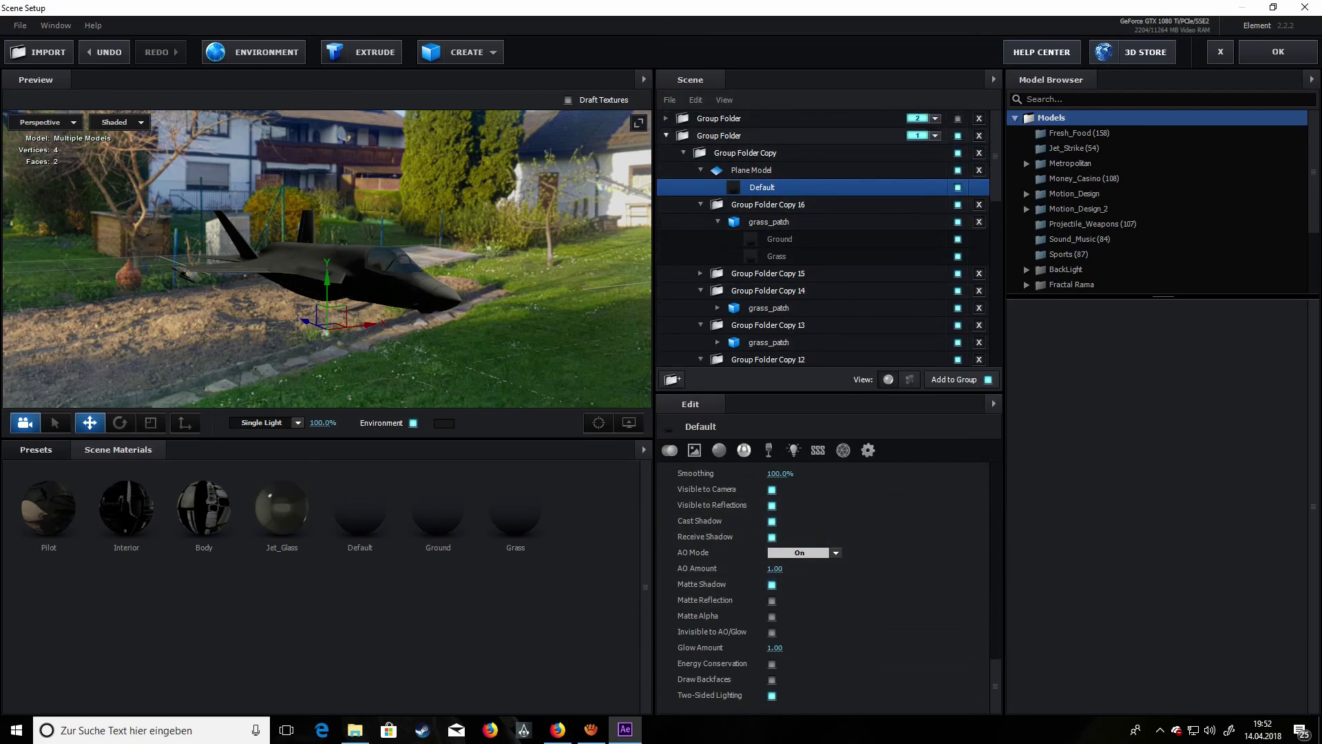
{"action": "left_click", "coordinate": [665, 135]}
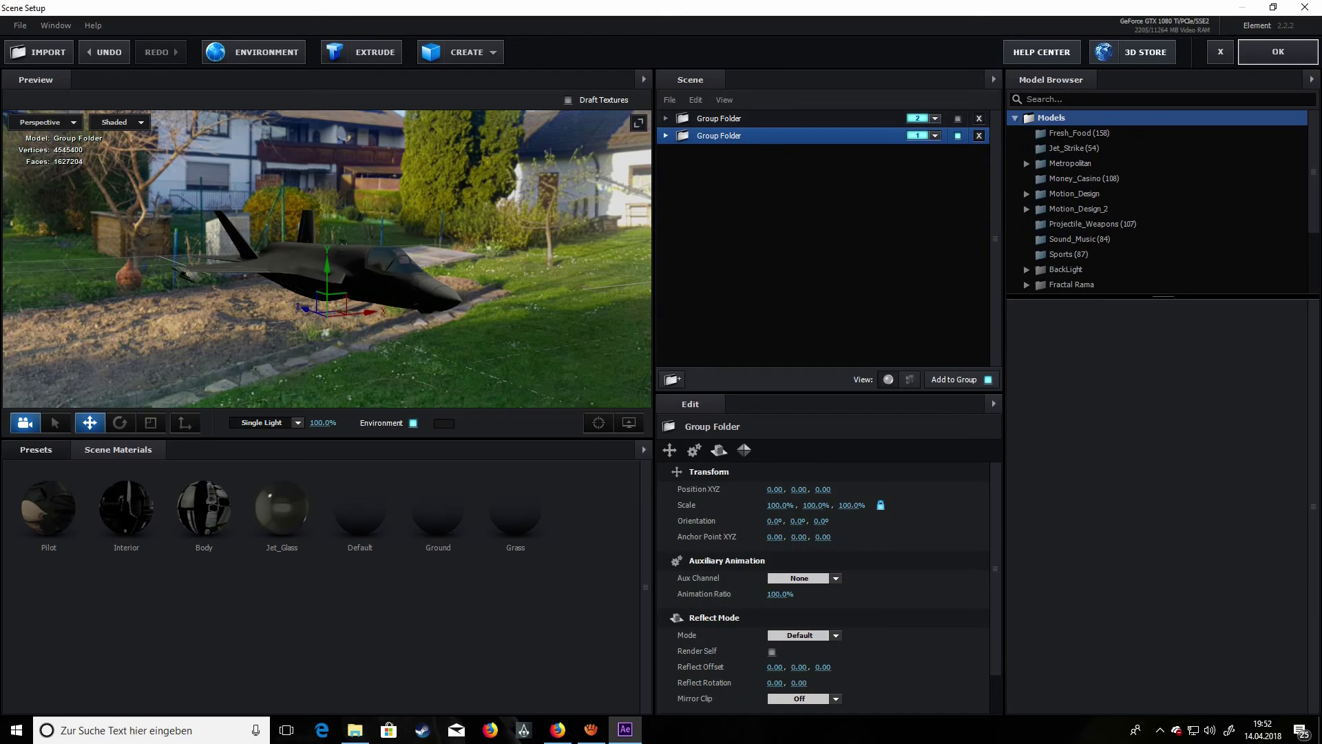
{"action": "left_click", "coordinate": [1278, 52]}
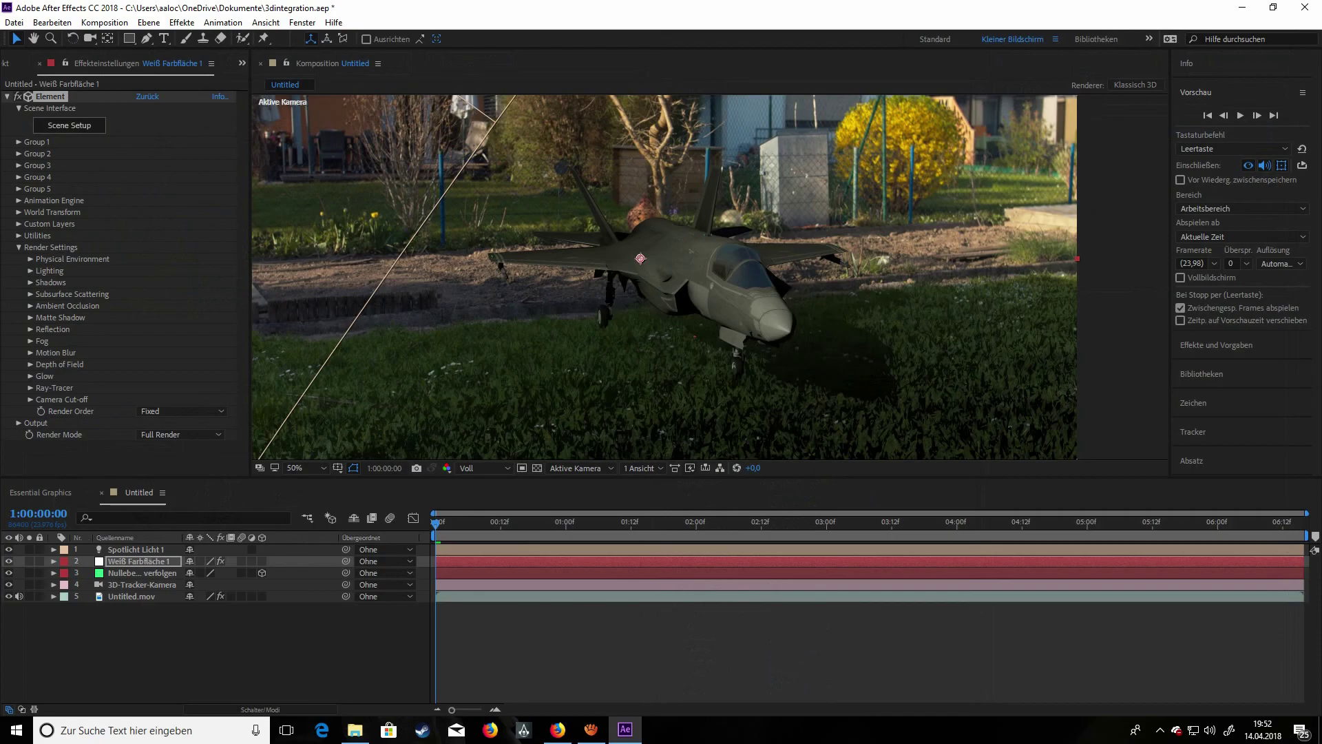
- Switch Element's ray-traced shadows off and back on to compare their effect on the jet and grass
{"action": "left_click", "coordinate": [124, 455]}
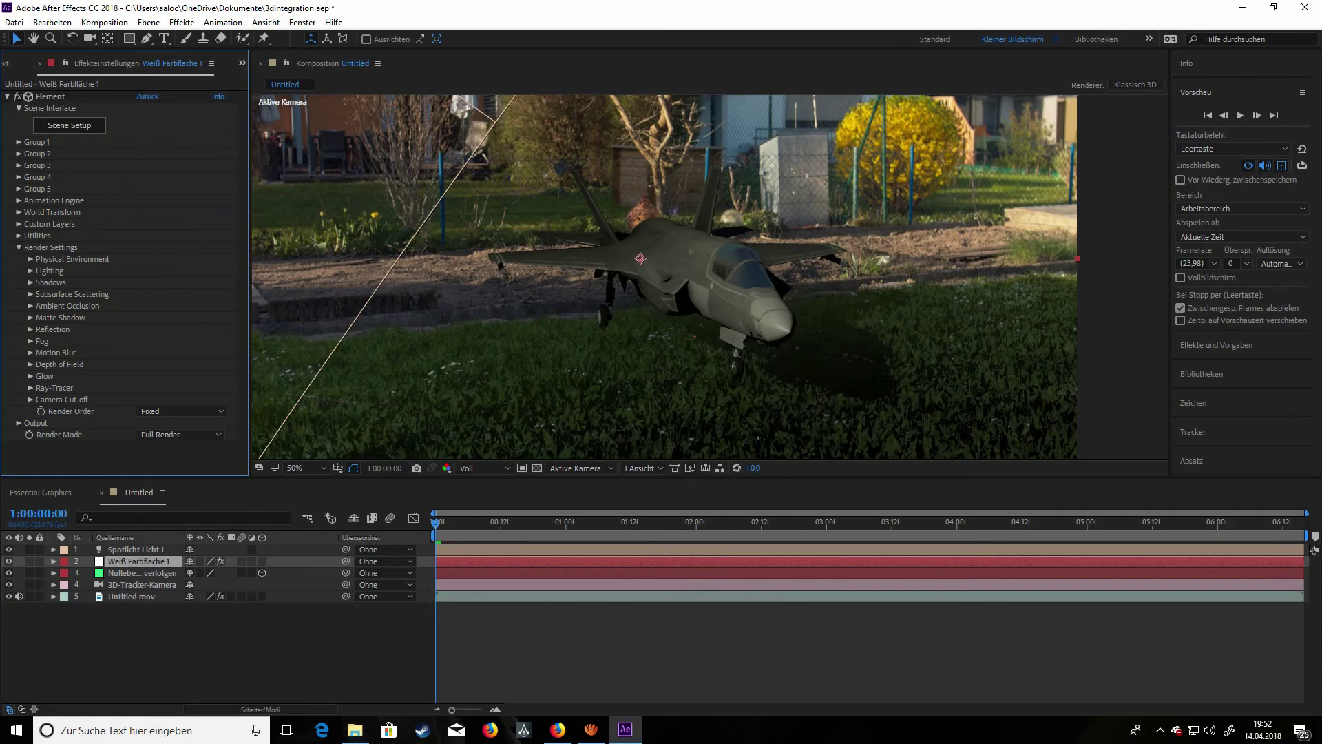
{"action": "left_click", "coordinate": [30, 283]}
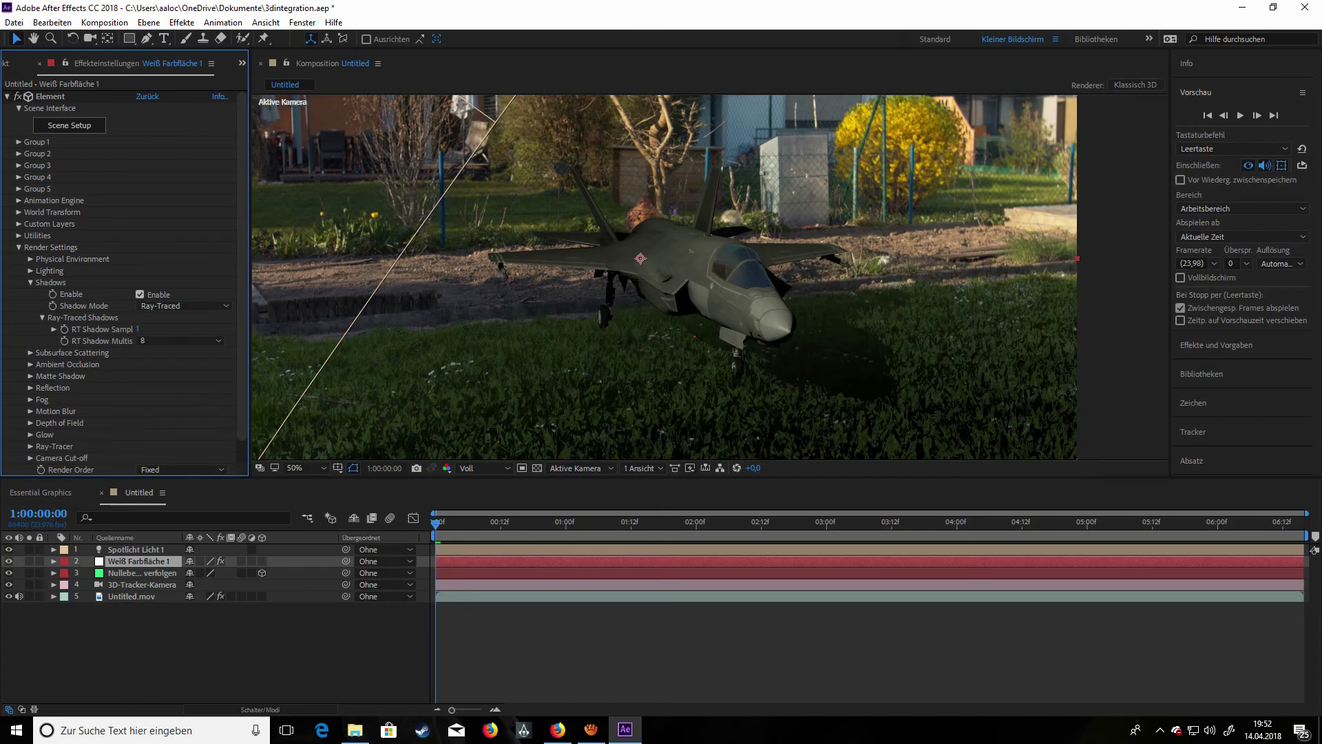
{"action": "left_click", "coordinate": [139, 294]}
{"action": "left_click", "coordinate": [139, 294]}
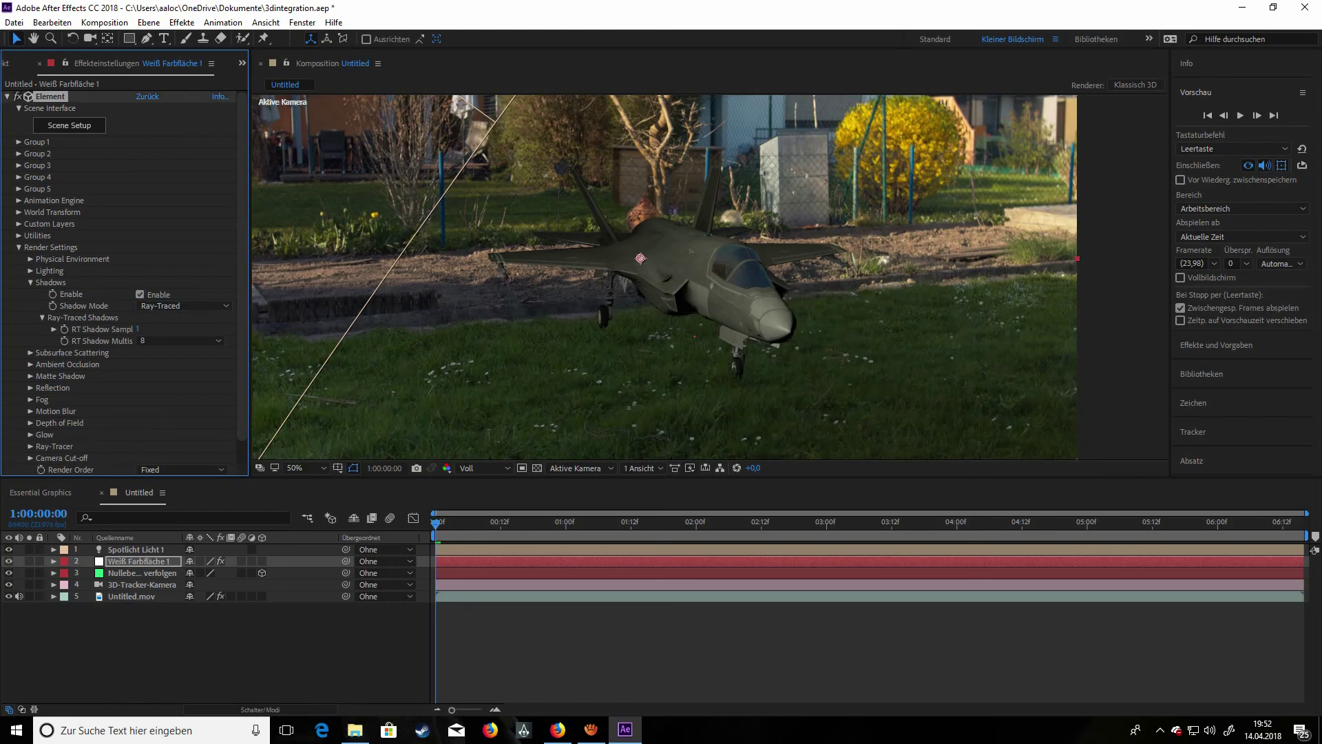
{"action": "left_click", "coordinate": [30, 282]}
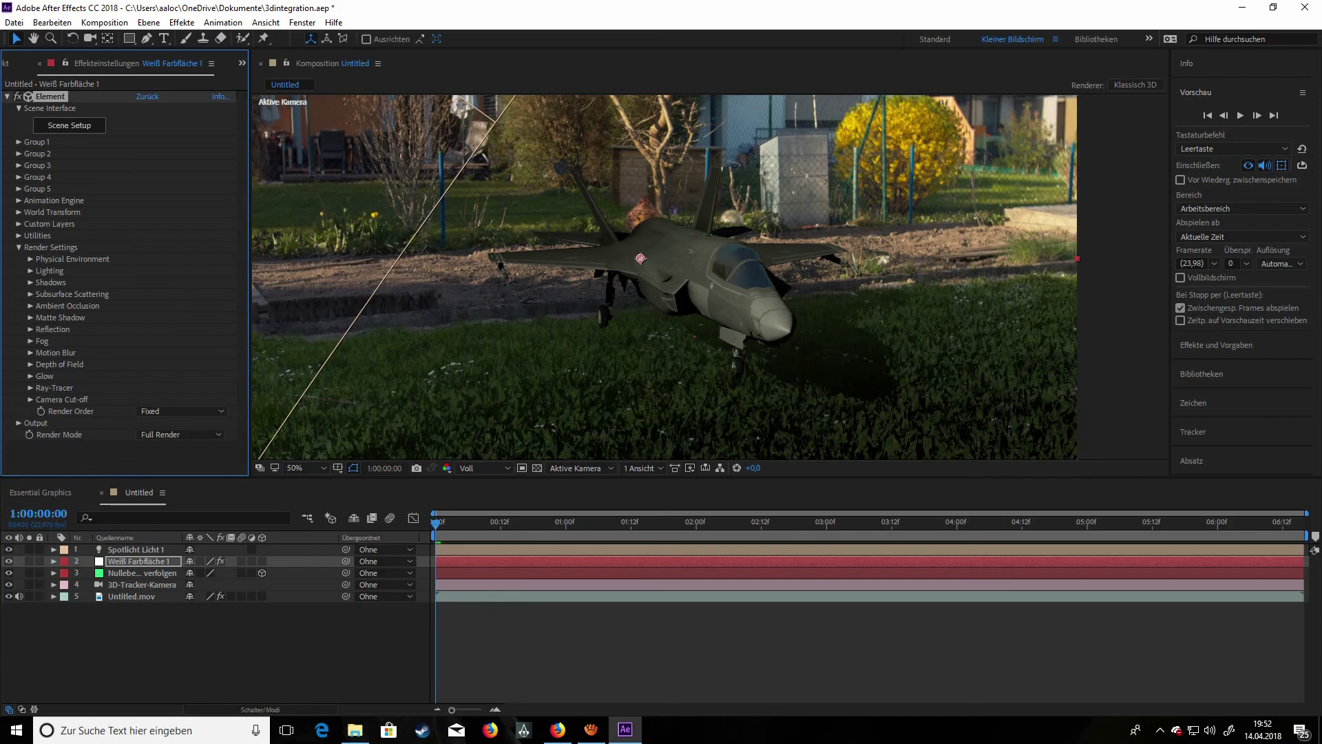
- Switch Element's Matte Shadow off and back on to compare the grass with and without it
{"action": "left_click", "coordinate": [30, 318]}
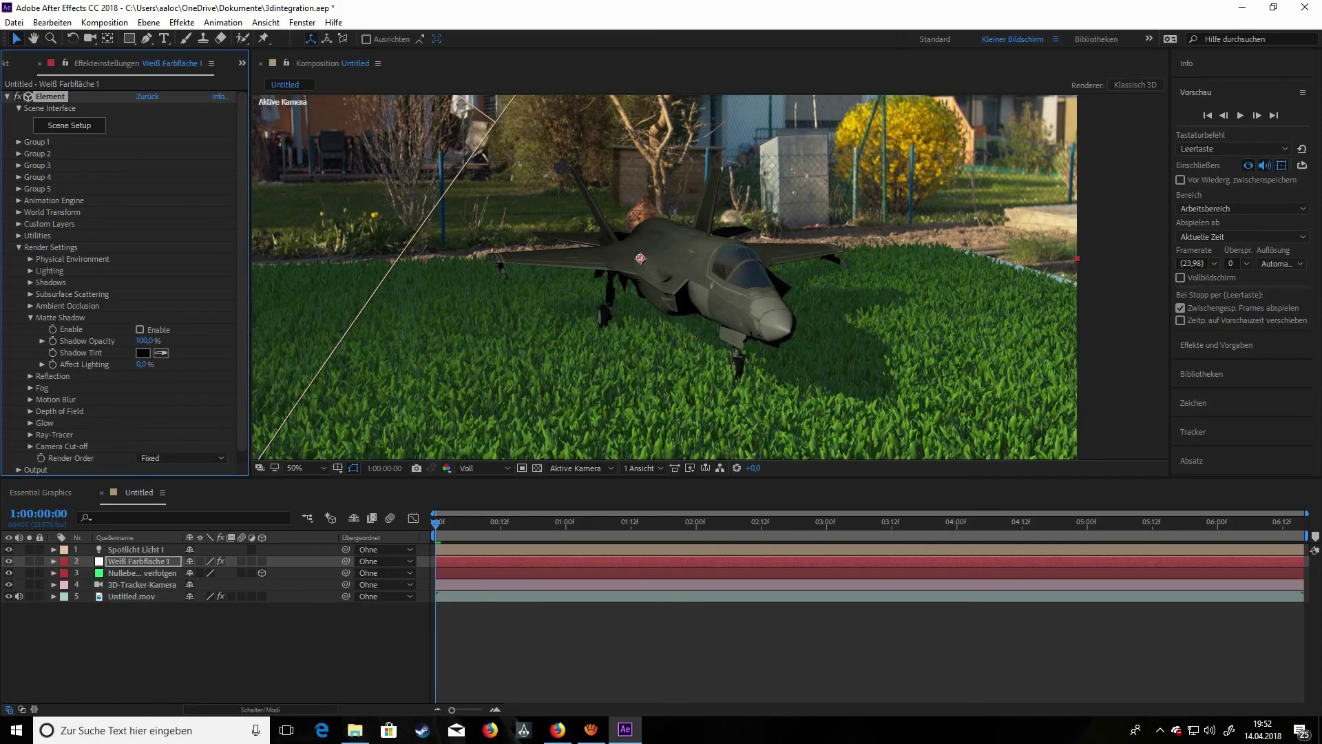
{"action": "left_click", "coordinate": [140, 329]}
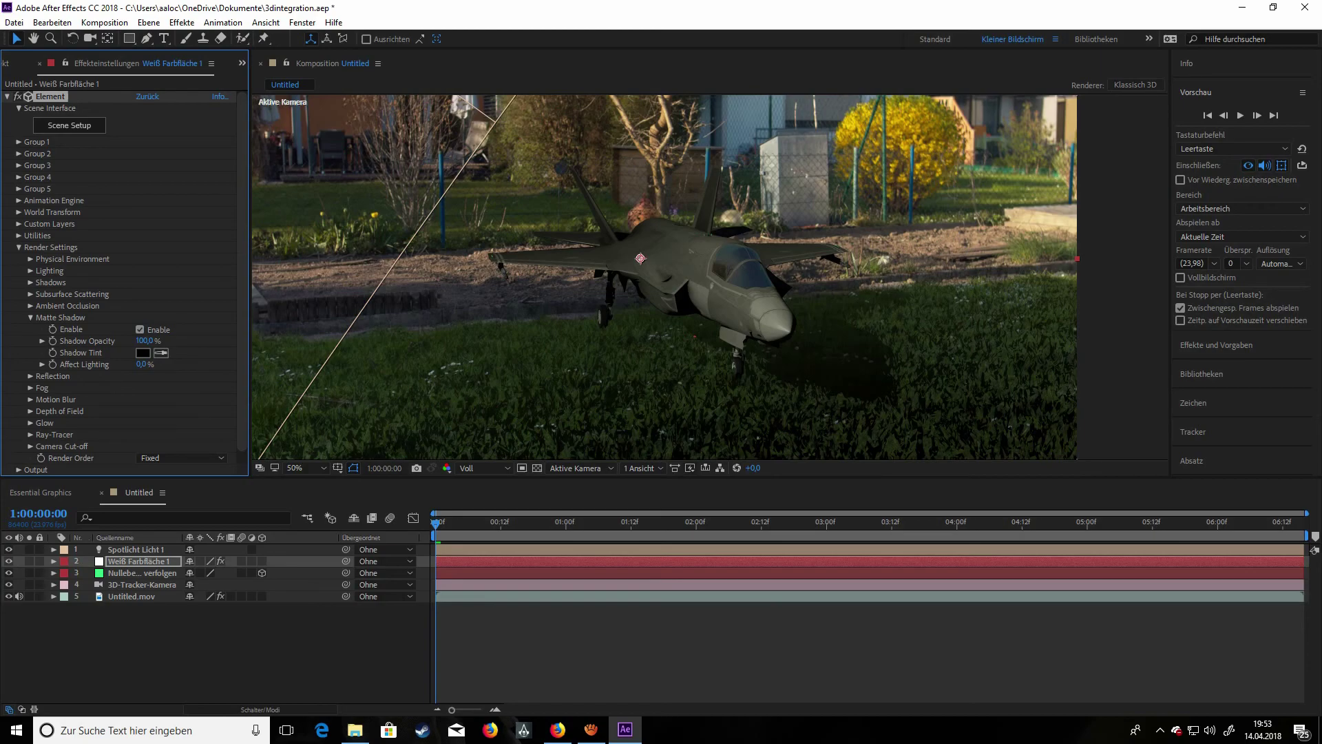
{"action": "left_click", "coordinate": [30, 318]}
- Try Element's ray-traced ambient occlusion on the scene, and switch it off again
{"action": "left_click", "coordinate": [30, 306]}
{"action": "scroll", "coordinate": [31, 305], "scroll_direction": "down", "scroll_amount": 3}
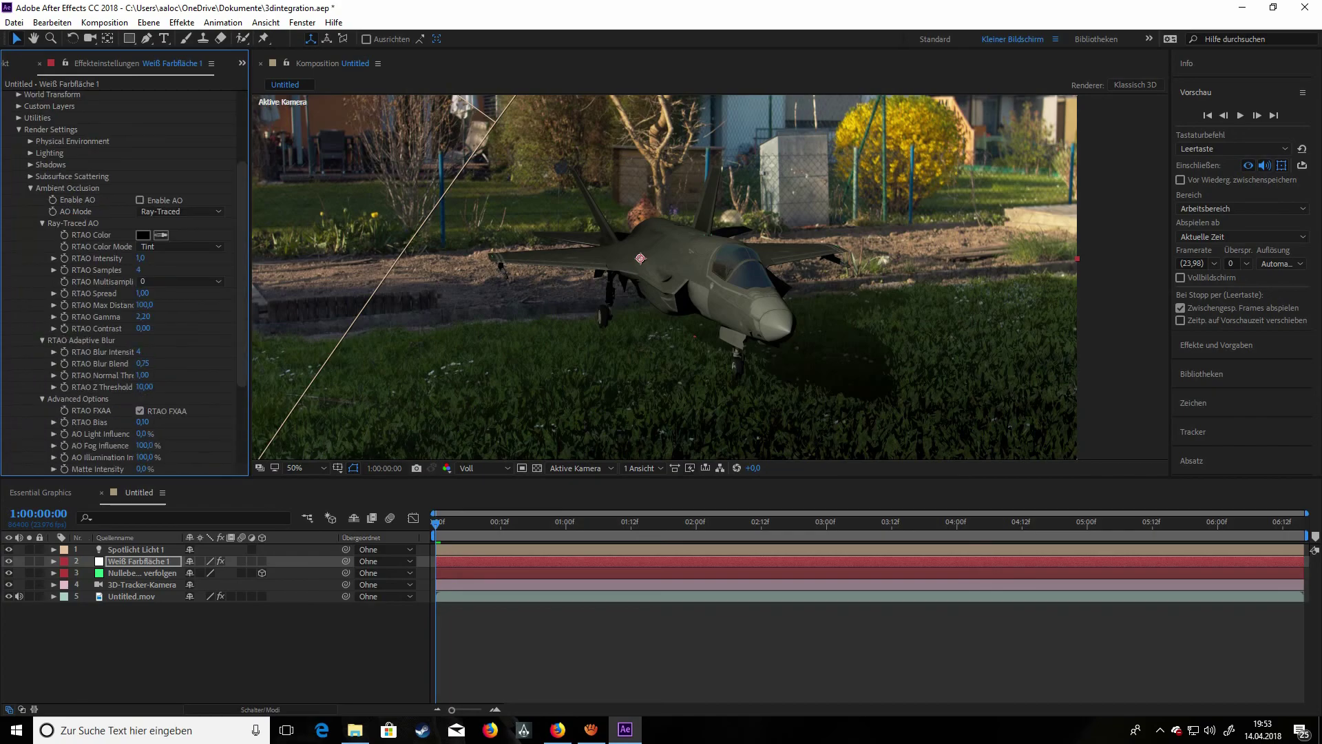
{"action": "left_click", "coordinate": [140, 200]}
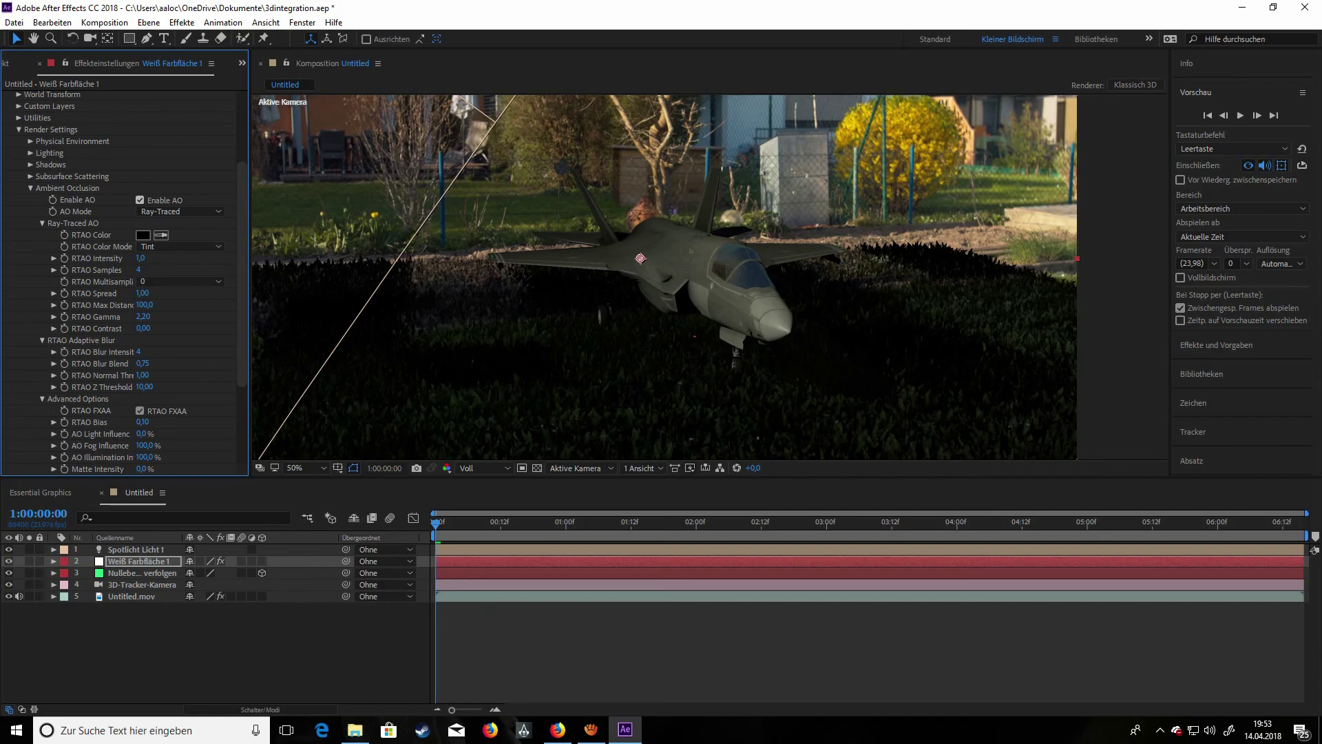
{"action": "left_click", "coordinate": [139, 199]}
{"action": "left_click", "coordinate": [30, 188]}
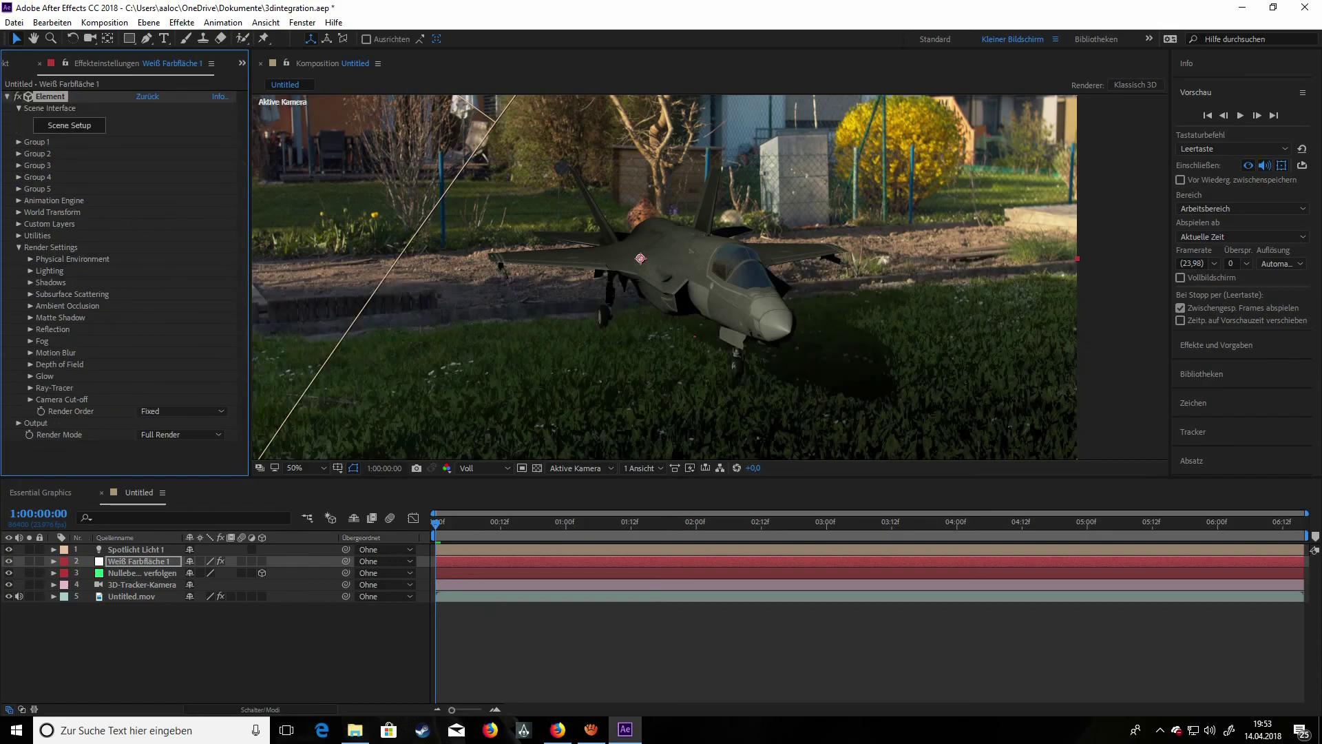
- Set Element's Add Lighting option to Sun in the render settings, and collapse those settings
{"action": "left_click", "coordinate": [30, 270]}
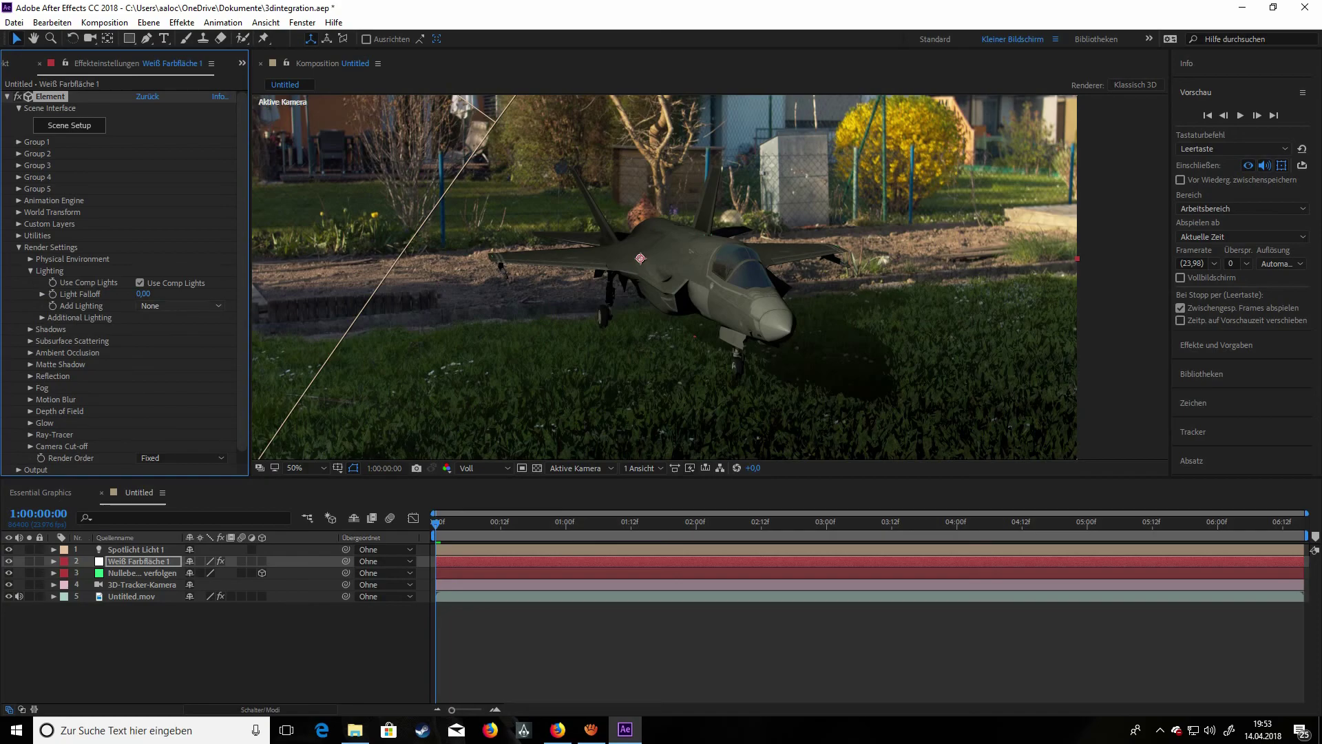
{"action": "left_click", "coordinate": [179, 306]}
{"action": "left_click", "coordinate": [172, 411]}
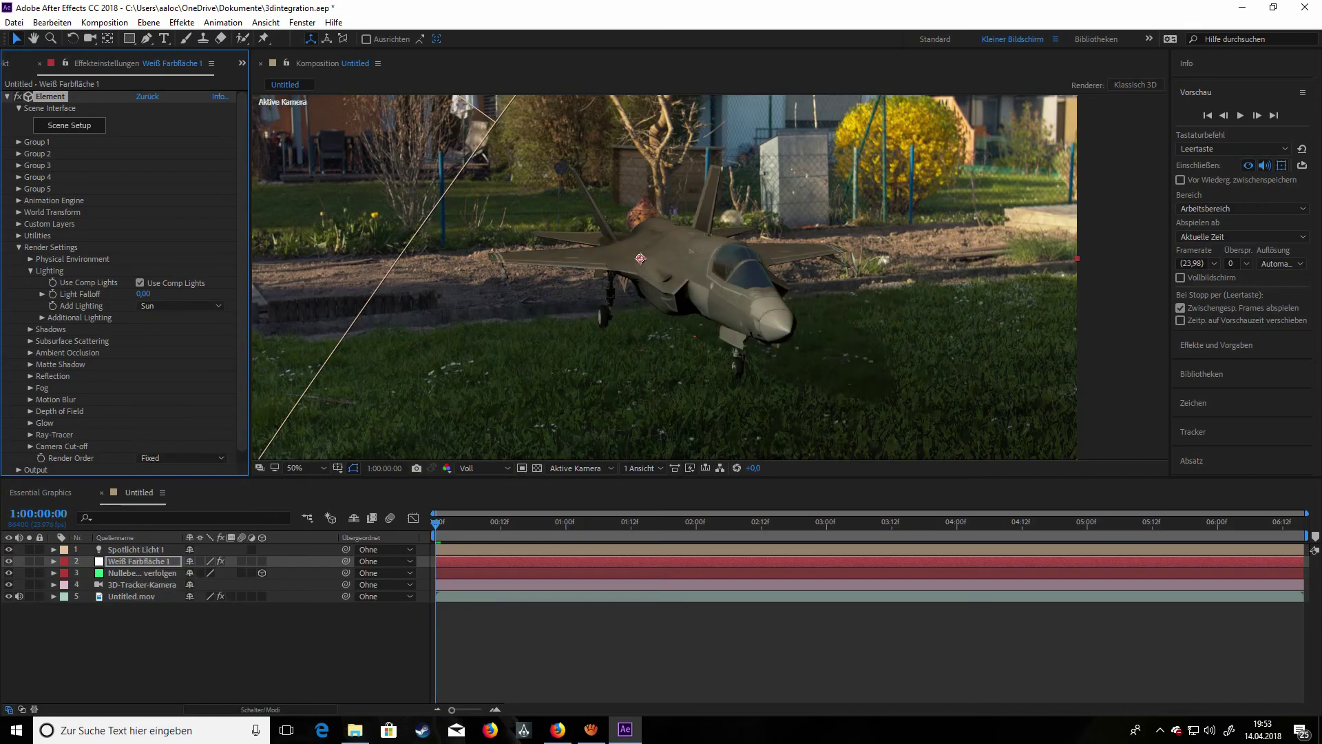
{"action": "left_click", "coordinate": [30, 271]}
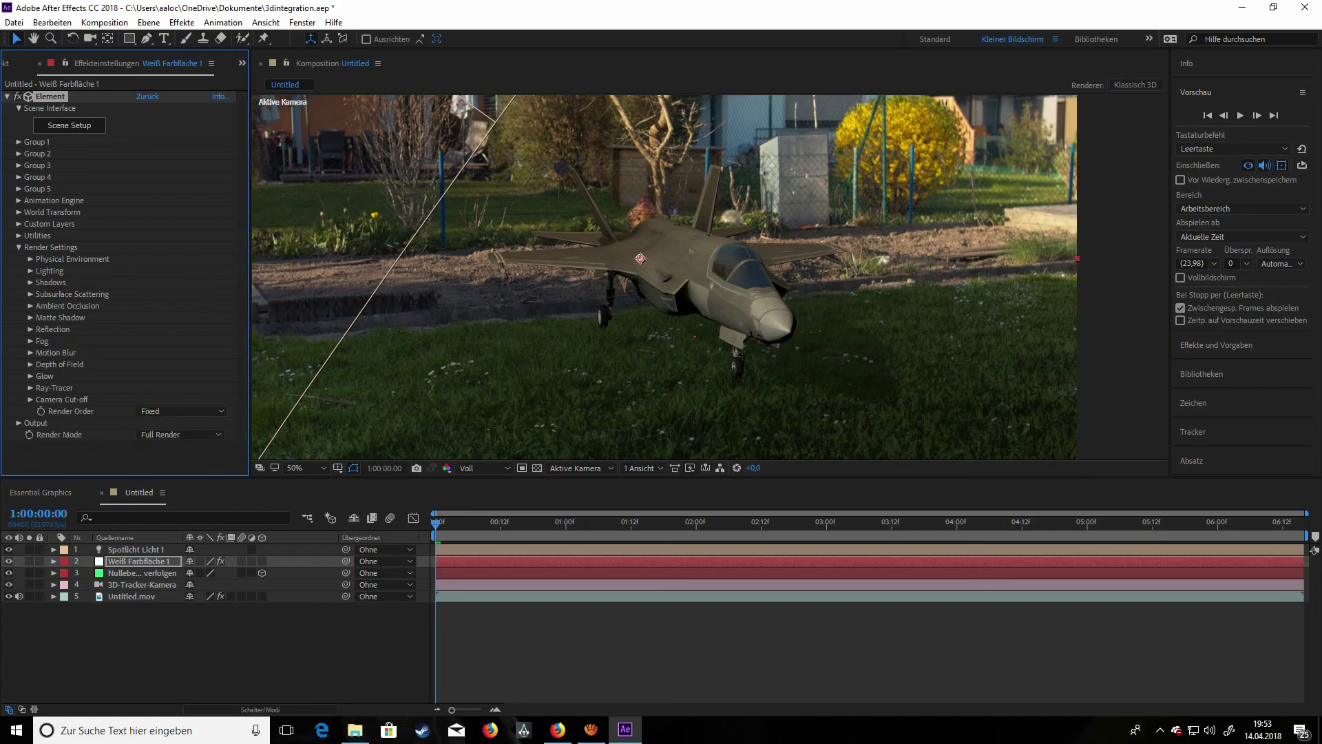
{"action": "left_click", "coordinate": [124, 455]}
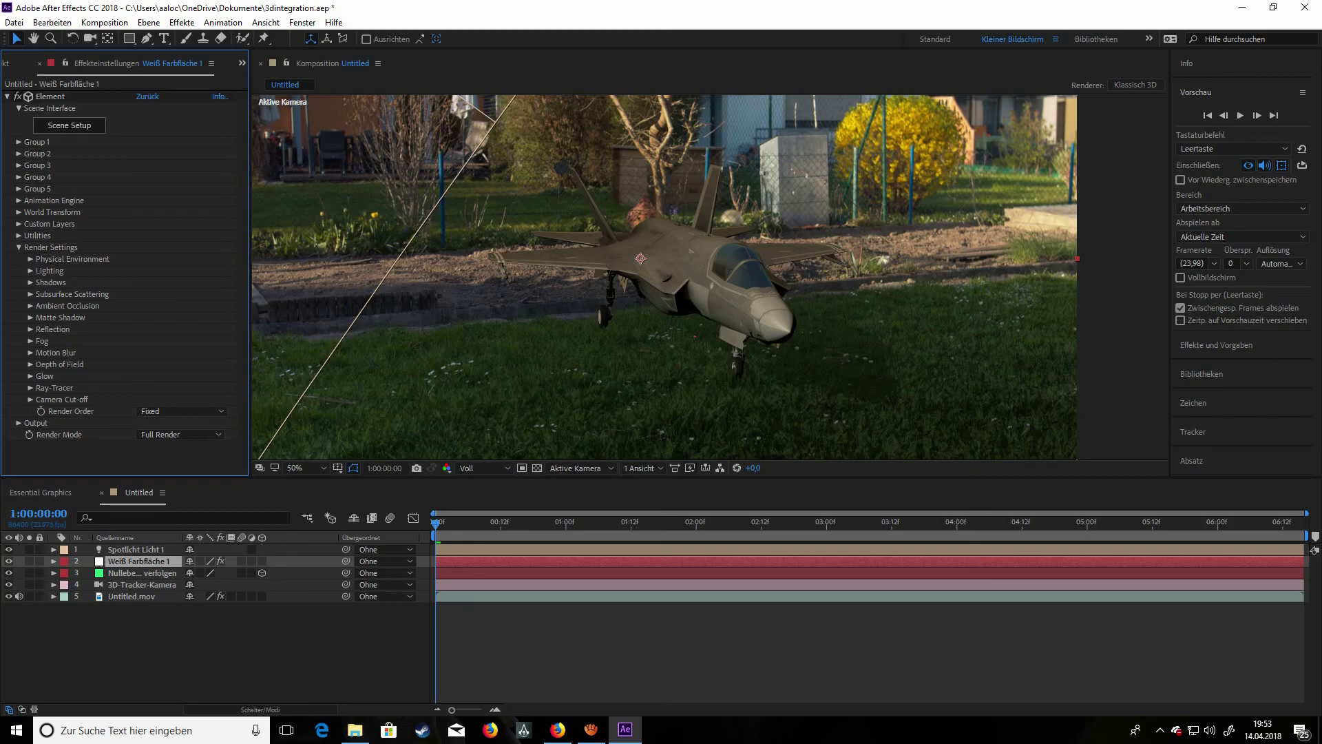
{"action": "left_click", "coordinate": [19, 247]}
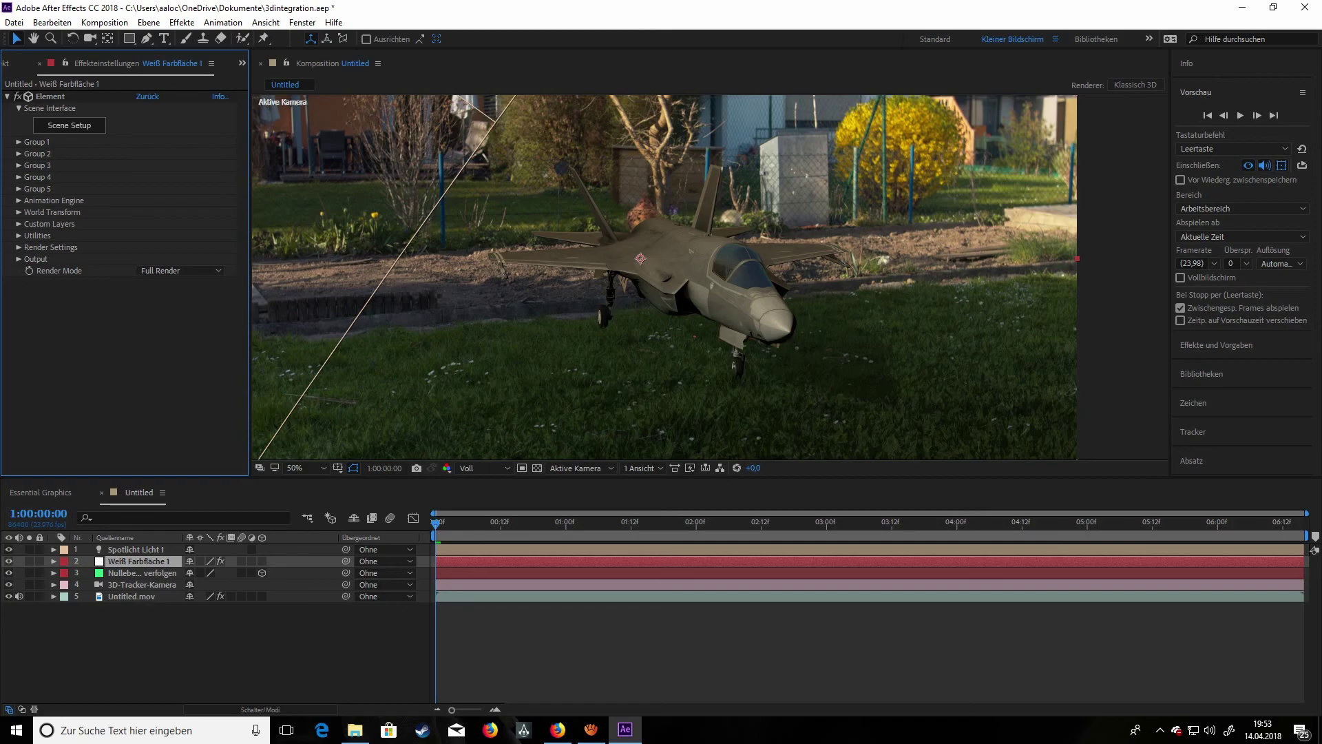
- Open Element's Scene Setup and remove the grass patch folders Group Folder Copy 16, 15 and 14 from the group 1 folder
{"action": "left_click", "coordinate": [49, 96]}
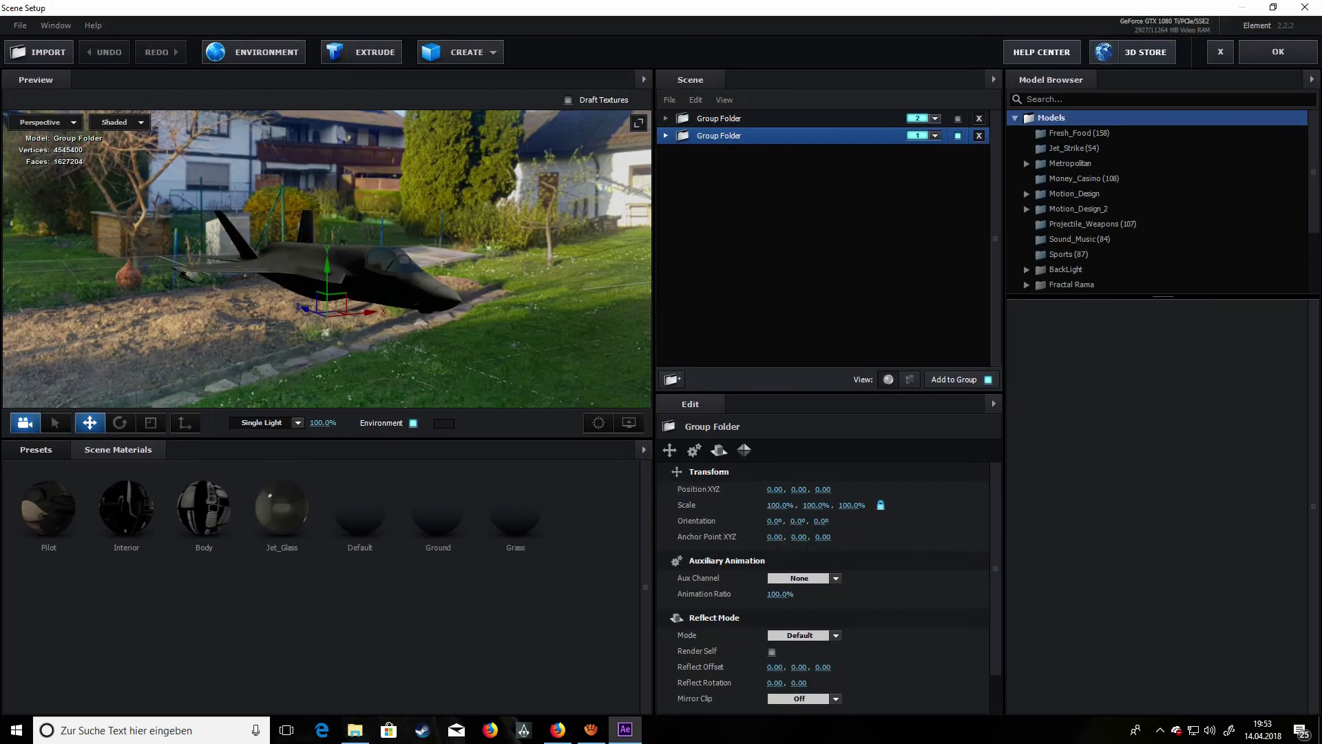
{"action": "left_click_drag", "start_coordinate": [344, 243], "coordinate": [172, 258]}
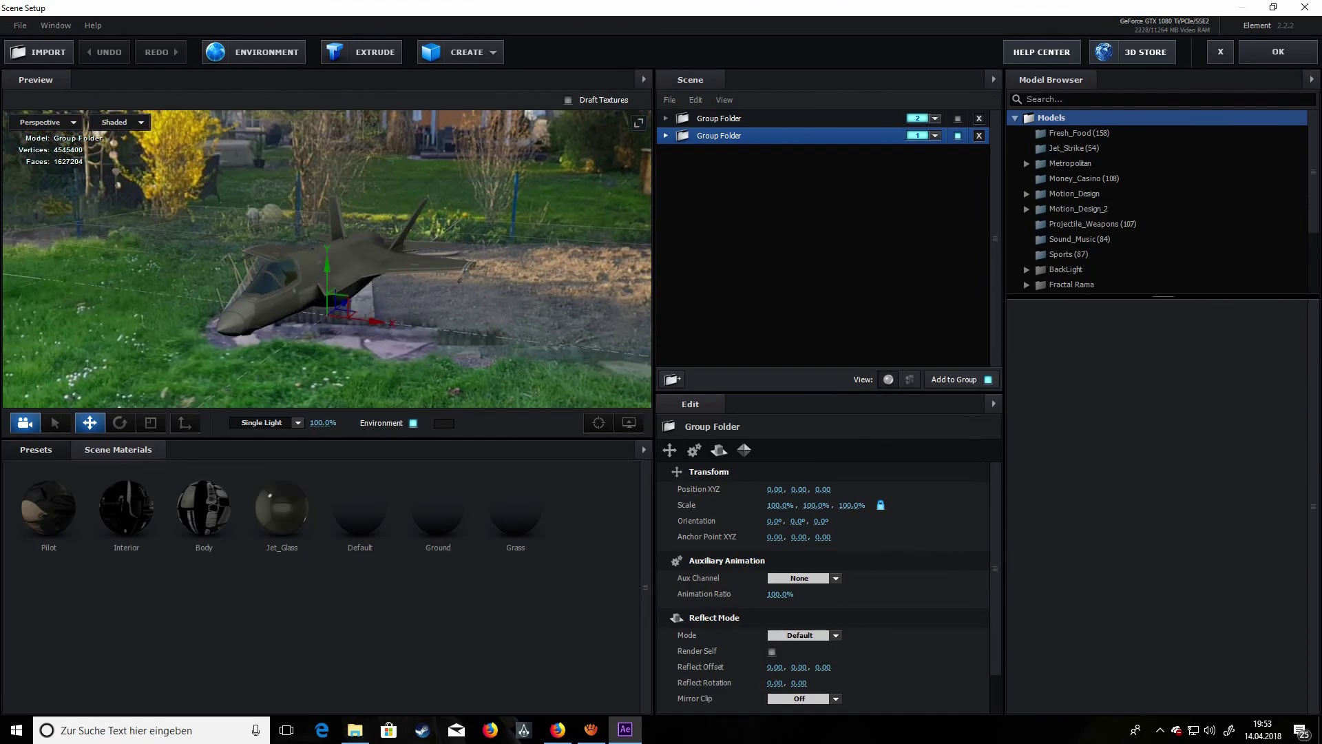
{"action": "left_click", "coordinate": [665, 136]}
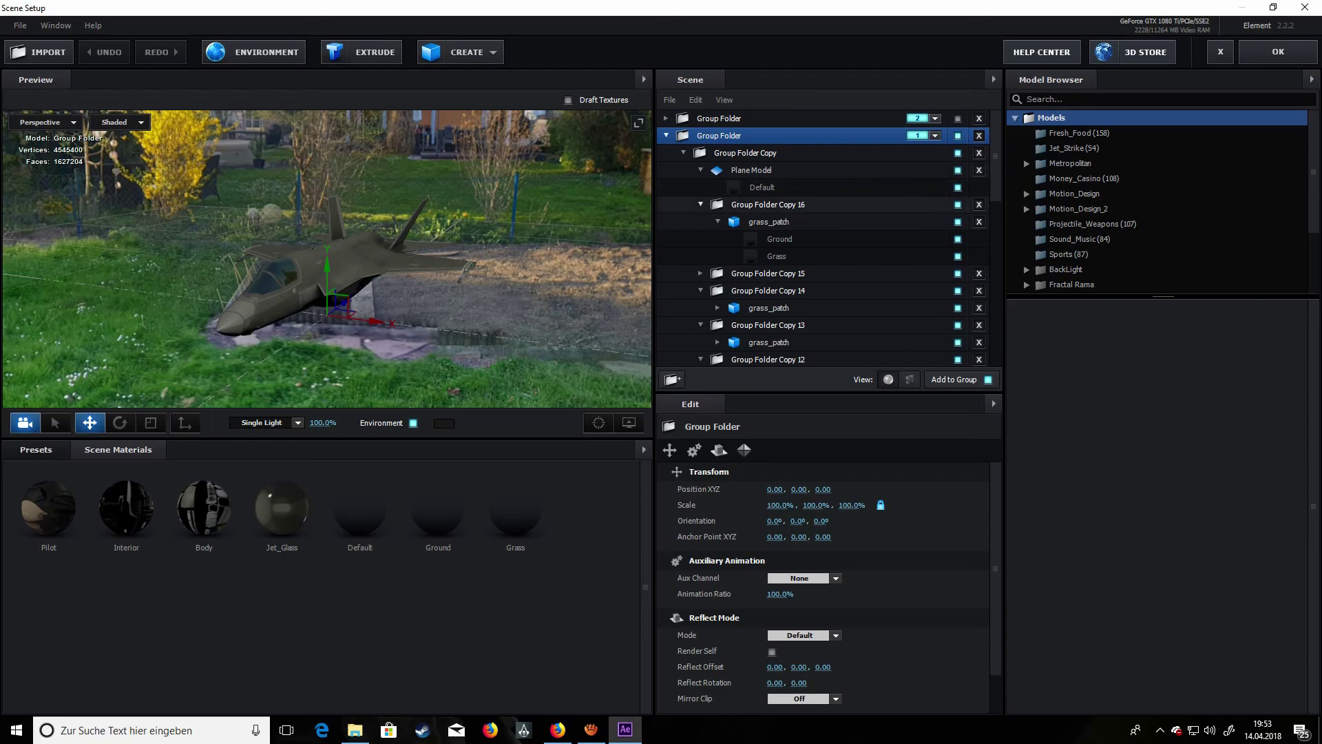
{"action": "left_click", "coordinate": [767, 204]}
{"action": "scroll", "coordinate": [327, 259], "scroll_direction": "down", "scroll_amount": 3}
{"action": "scroll", "coordinate": [327, 259], "scroll_direction": "down", "scroll_amount": 1}
{"action": "left_click_drag", "start_coordinate": [327, 259], "coordinate": [386, 297]}
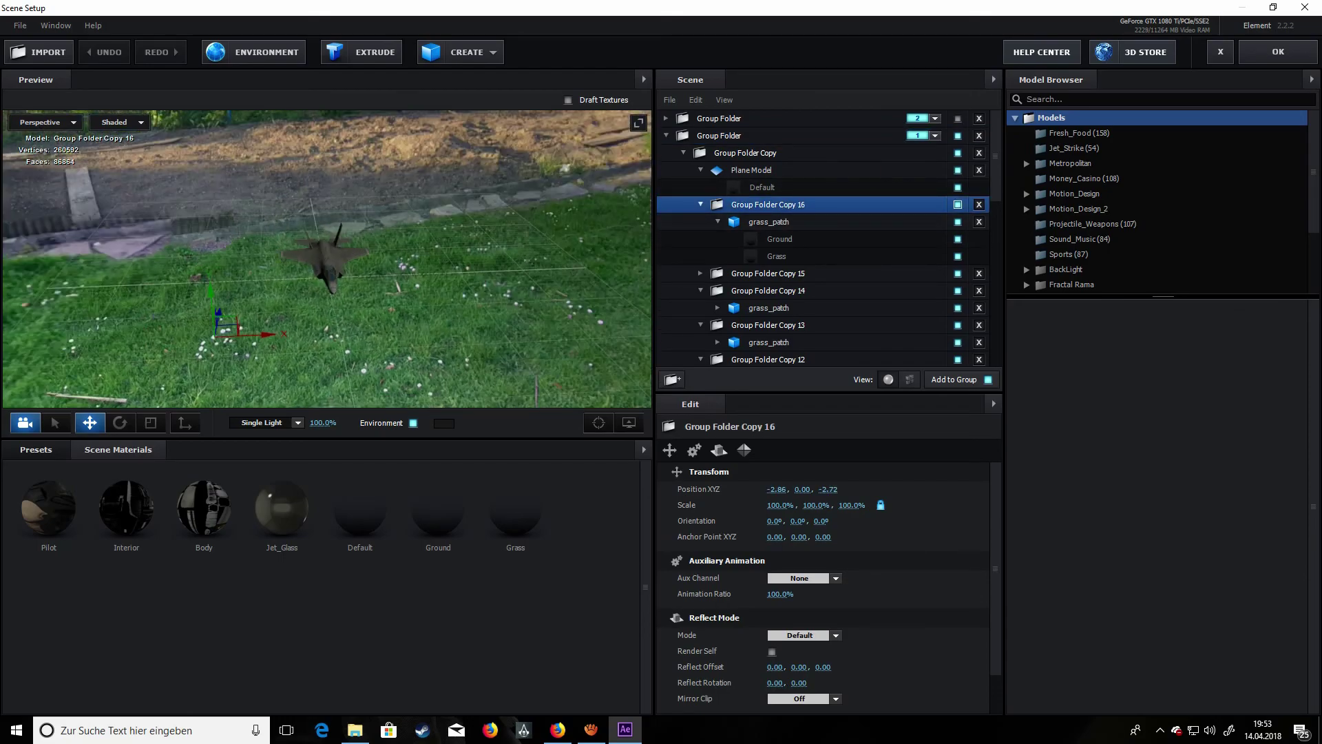
{"action": "left_click", "coordinate": [957, 205]}
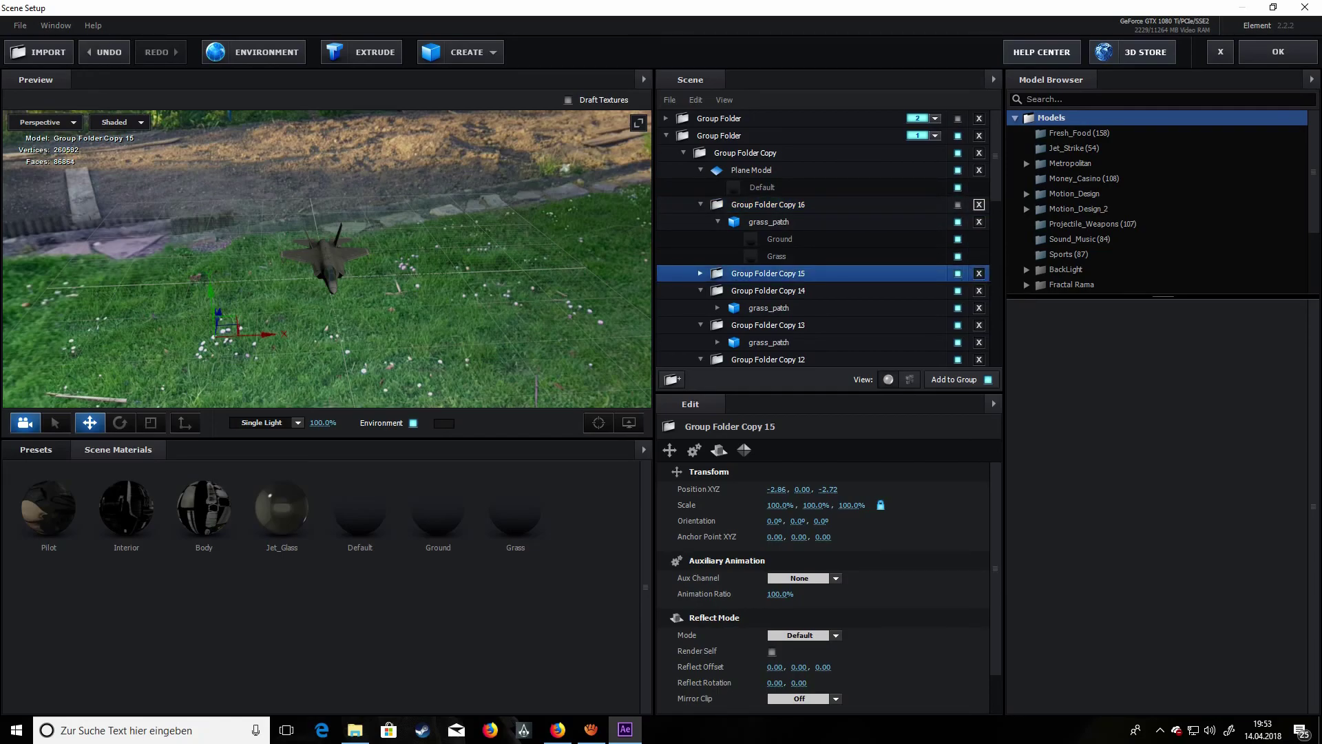
{"action": "left_click", "coordinate": [979, 205]}
{"action": "left_click", "coordinate": [978, 204]}
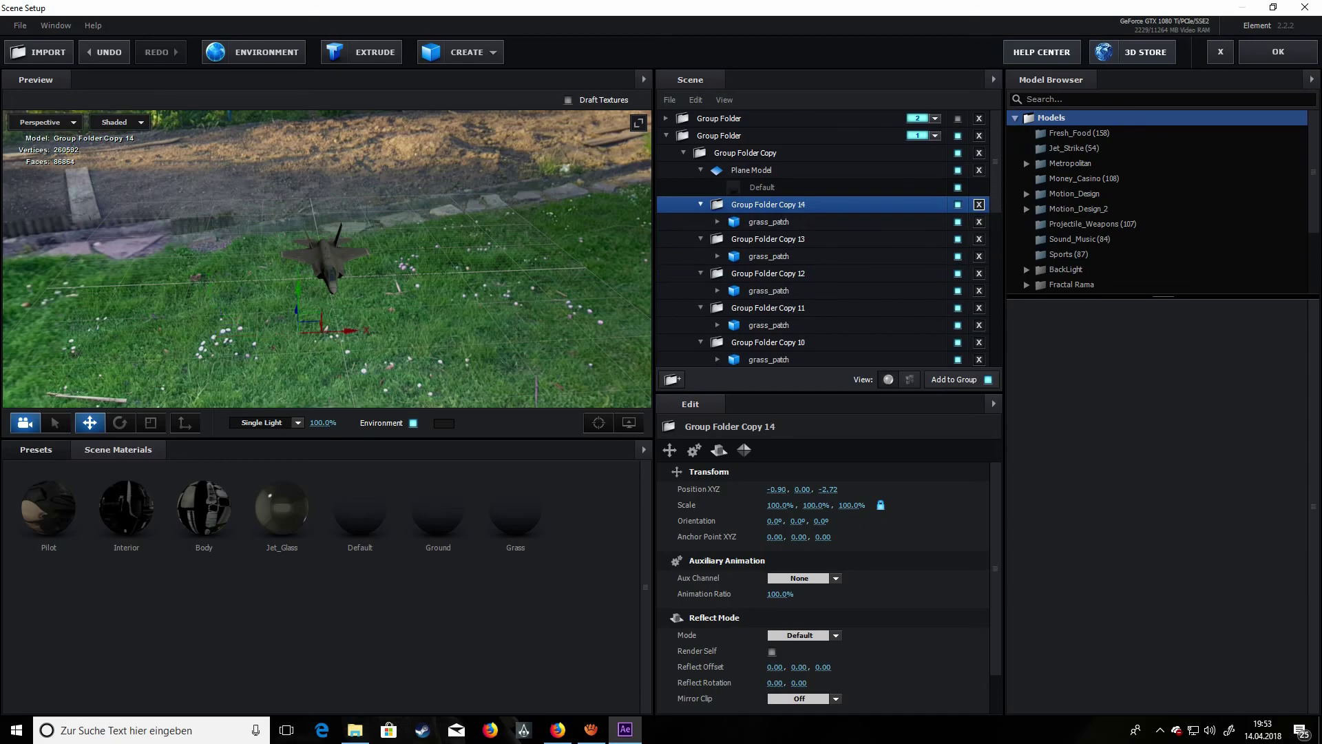
{"action": "left_click", "coordinate": [979, 204]}
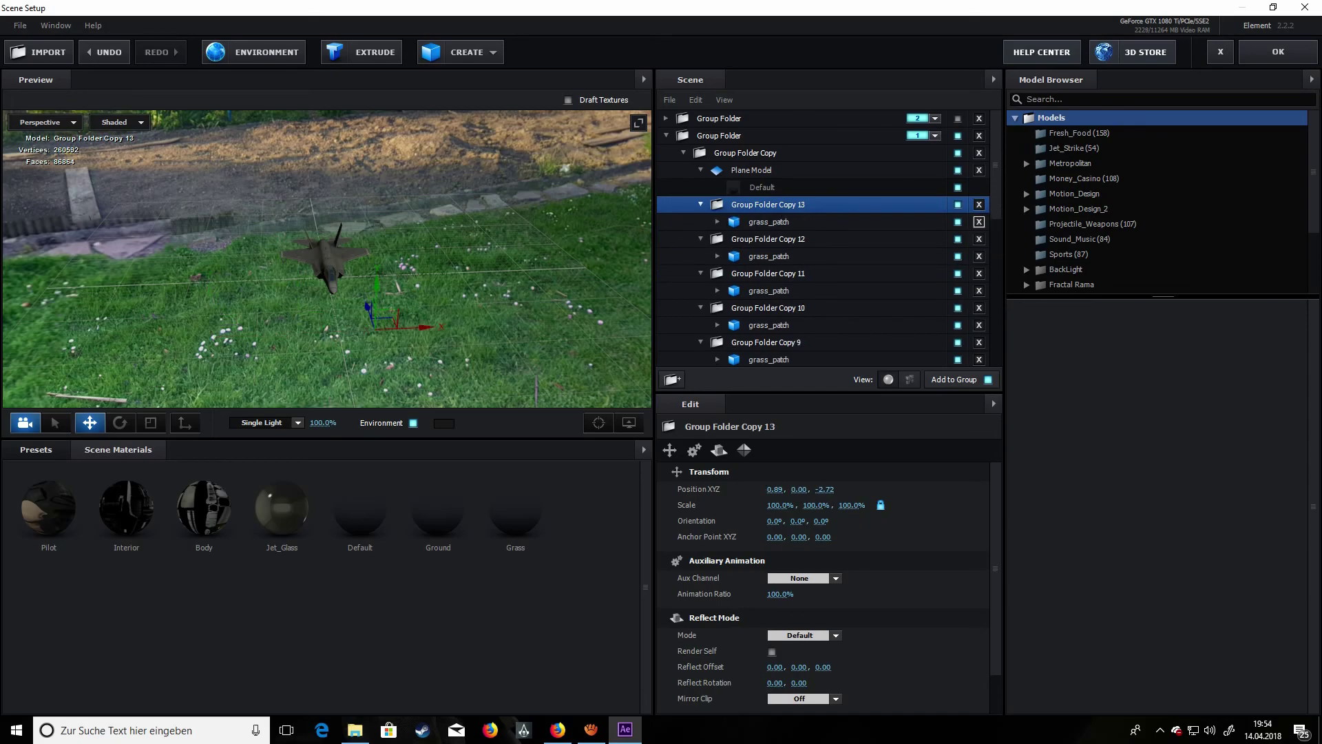
- Select the grass patch folders from Copy 13 down to Copy 8 one by one to examine where each lies around the jet
{"action": "left_click", "coordinate": [826, 221]}
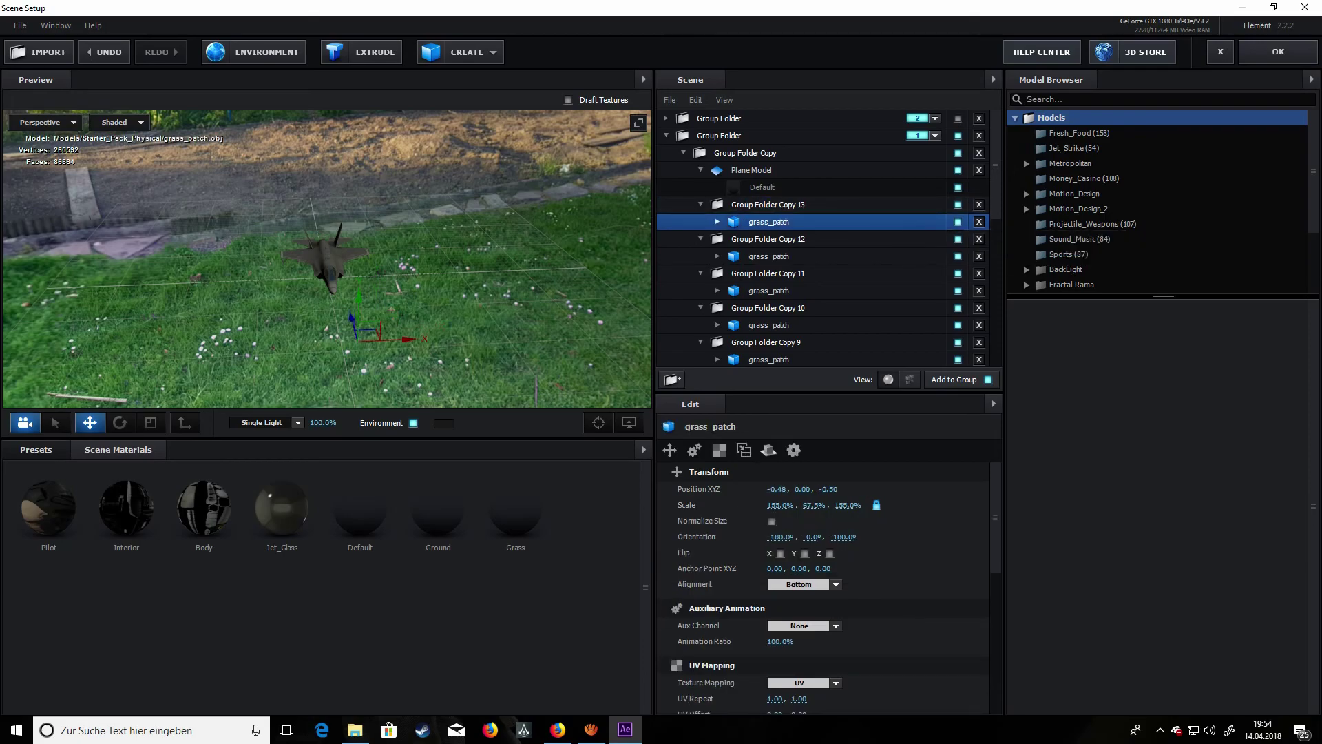
{"action": "left_click", "coordinate": [826, 204]}
{"action": "left_click", "coordinate": [827, 239]}
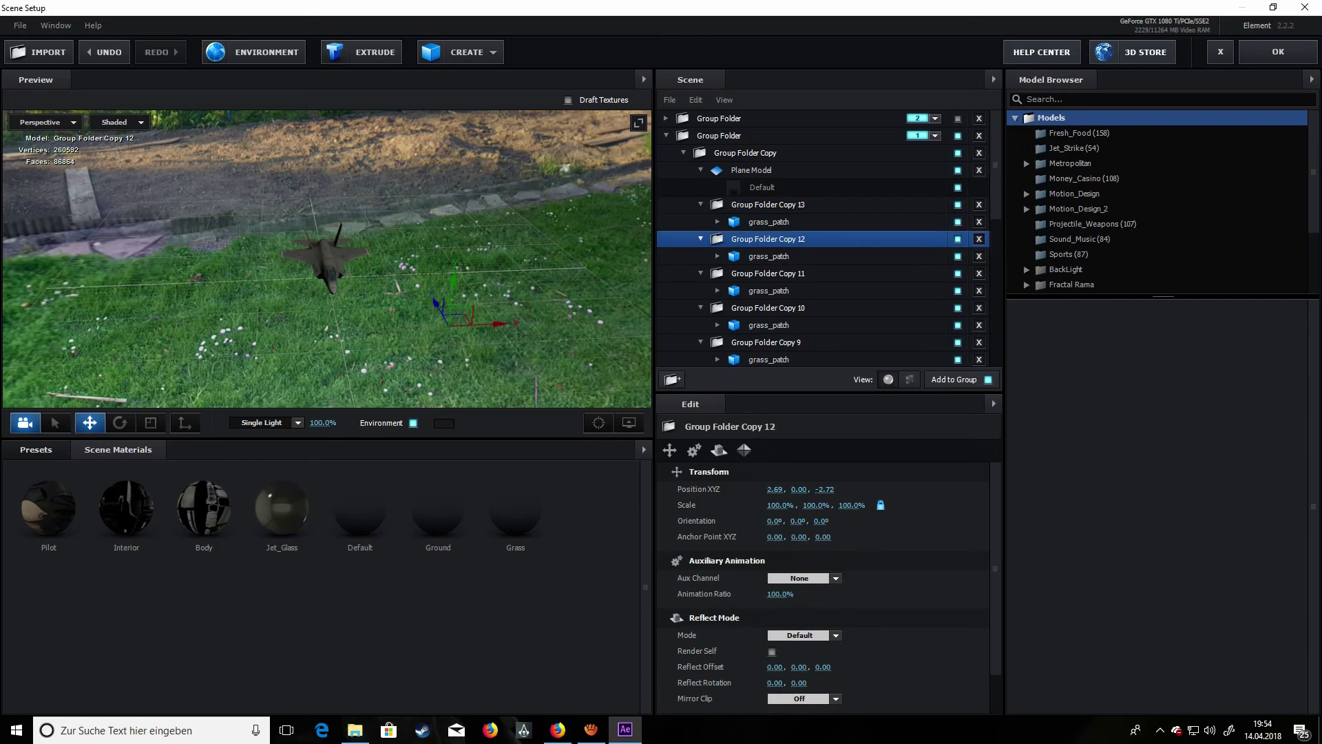
{"action": "left_click", "coordinate": [827, 274]}
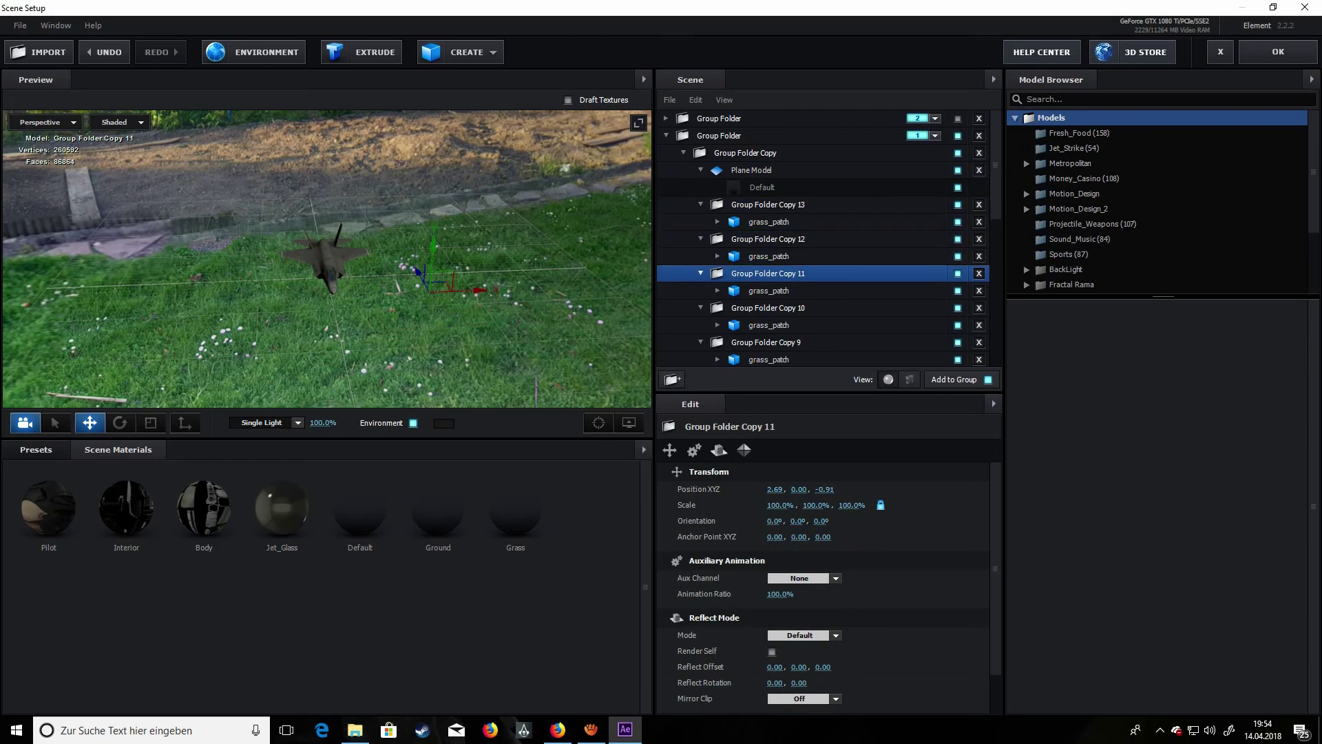
{"action": "left_click", "coordinate": [827, 308]}
{"action": "scroll", "coordinate": [826, 310], "scroll_direction": "down", "scroll_amount": 2}
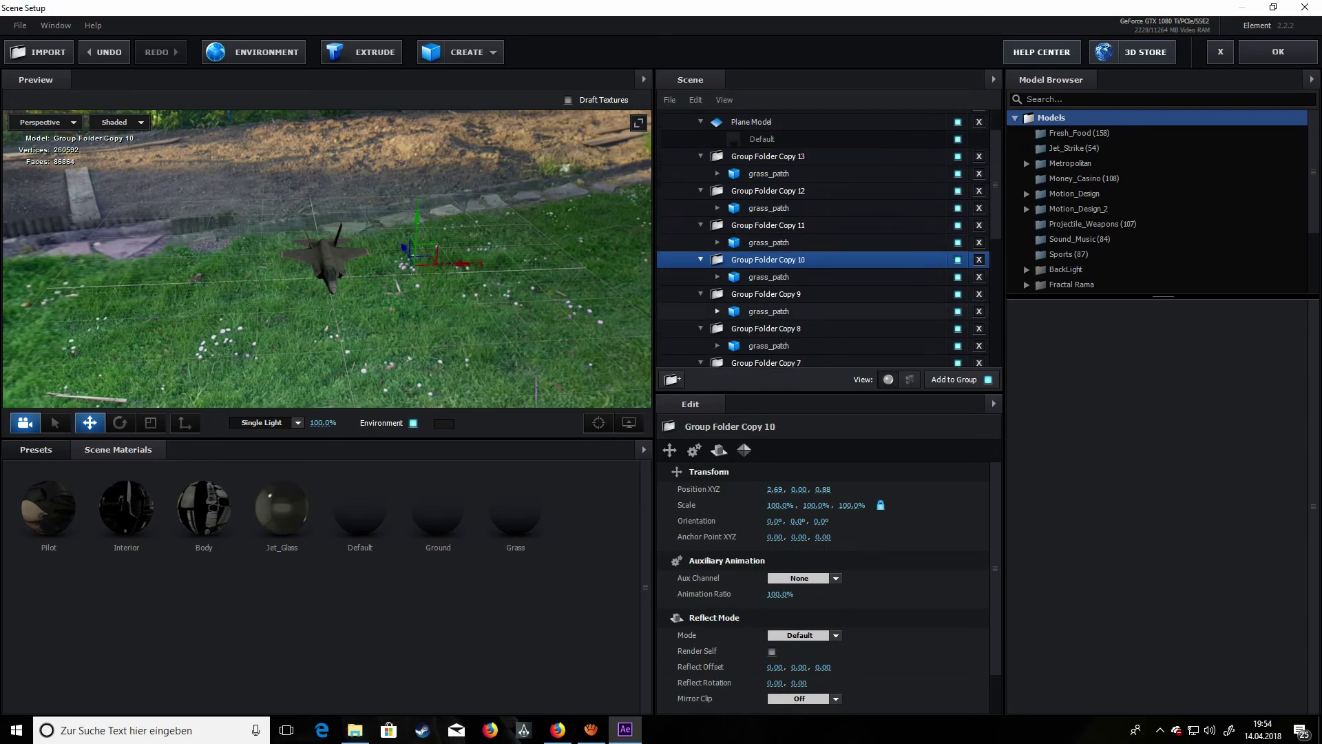
{"action": "left_click", "coordinate": [826, 294]}
{"action": "scroll", "coordinate": [827, 296], "scroll_direction": "down", "scroll_amount": 2}
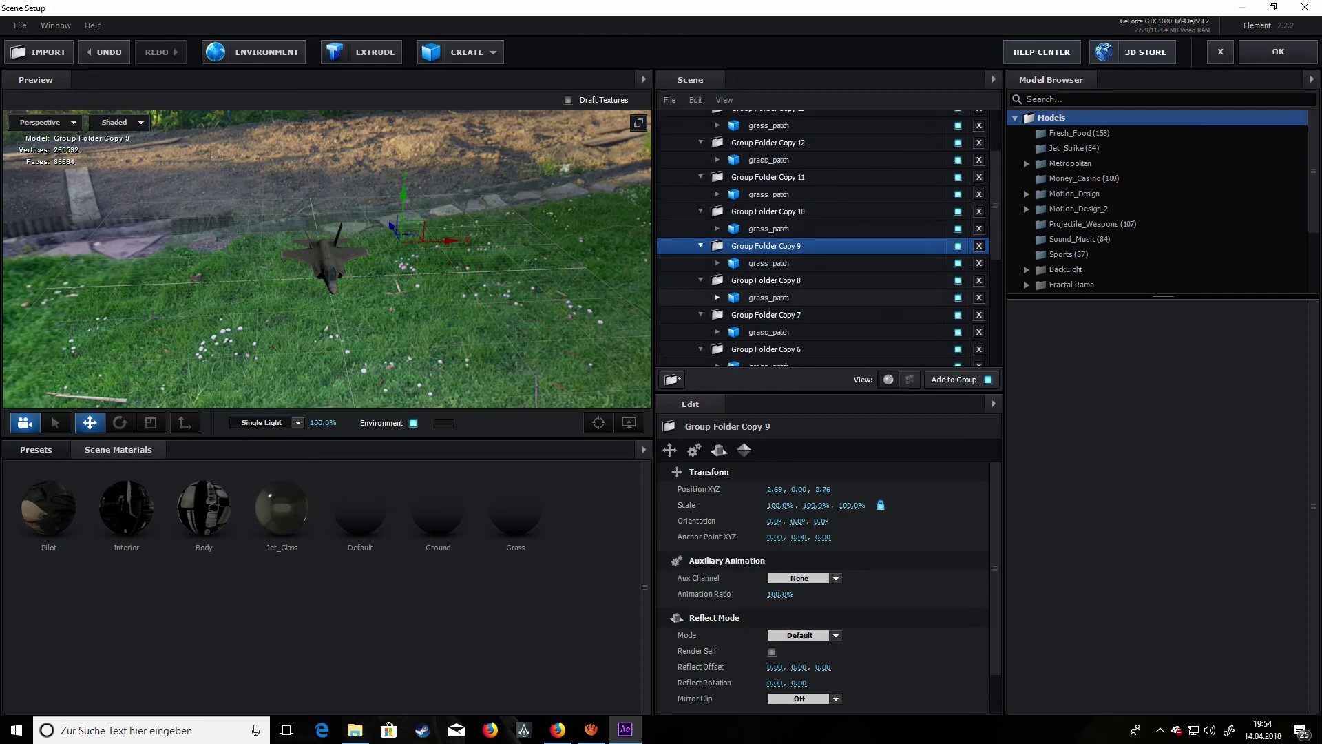
{"action": "left_click", "coordinate": [826, 280]}
{"action": "scroll", "coordinate": [827, 281], "scroll_direction": "down", "scroll_amount": 2}
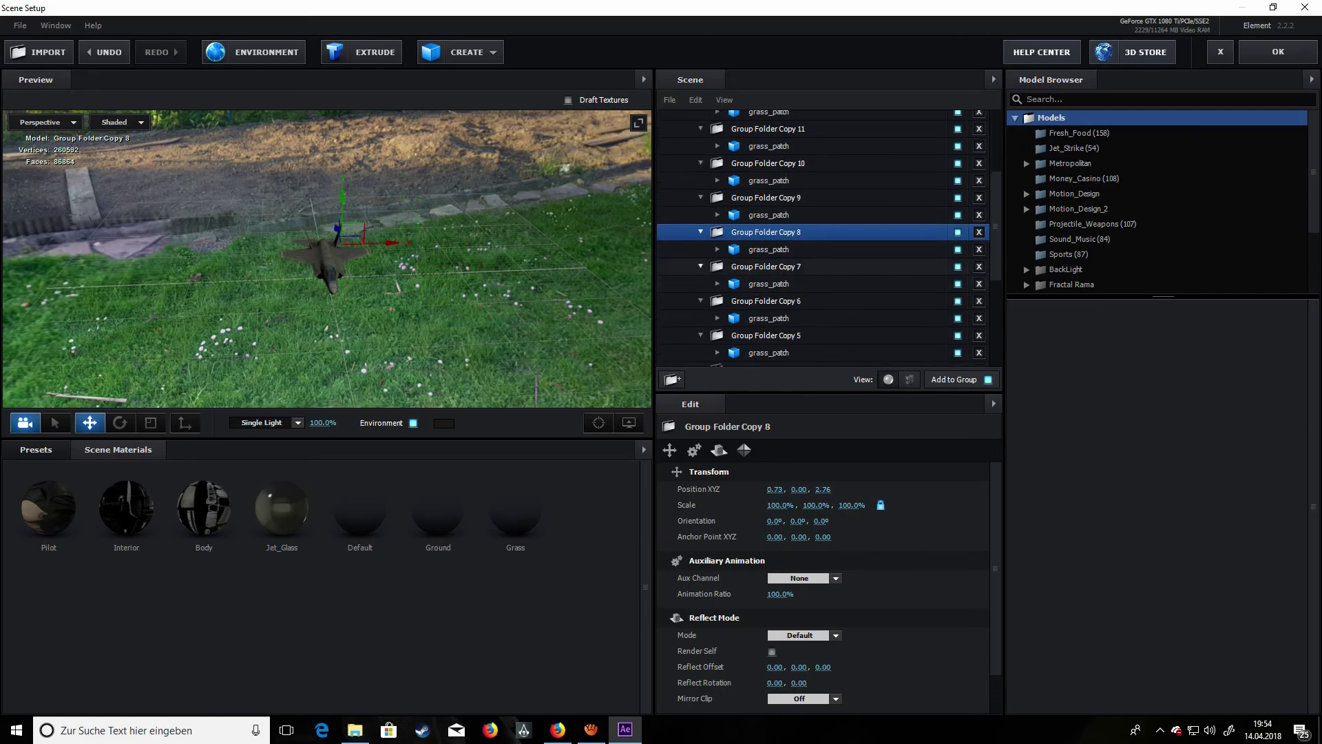
- Remove the grass patch folders Group Folder Copy 7, 6, 5 and 4 from the scene
{"action": "left_click", "coordinate": [826, 267]}
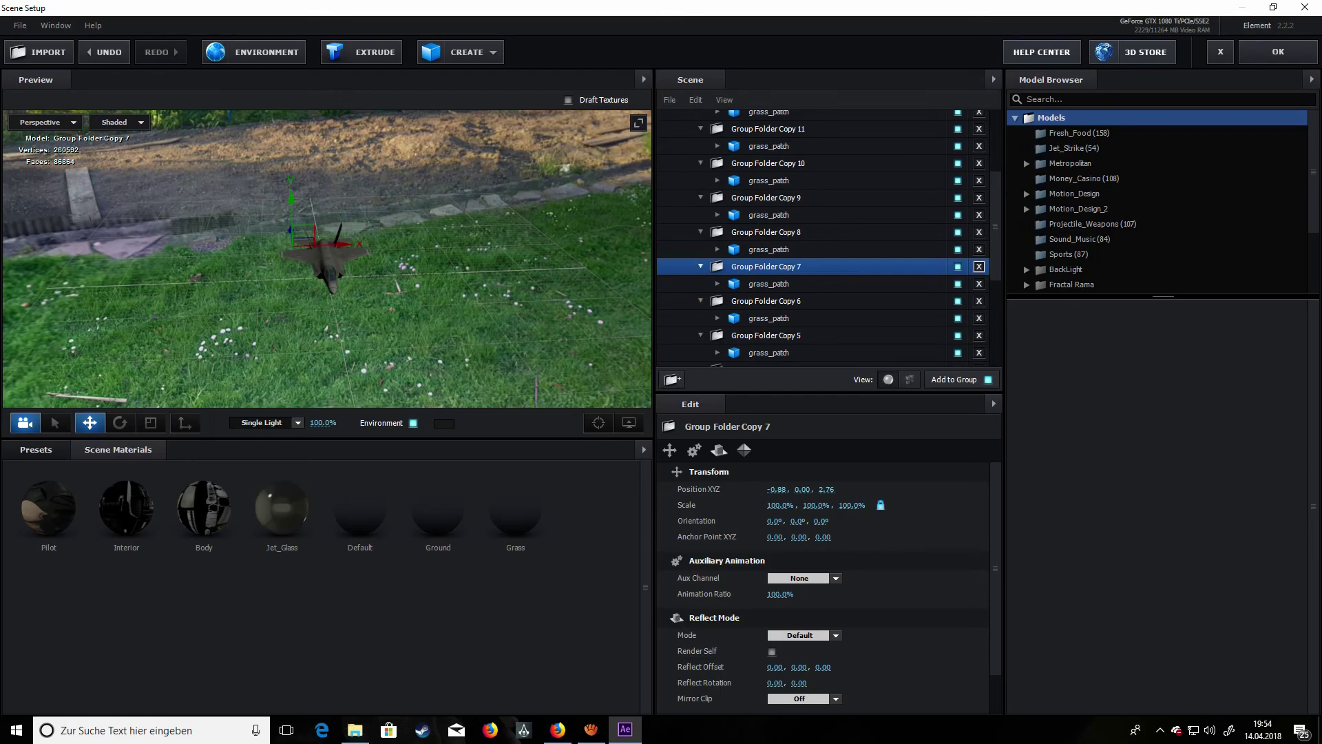
{"action": "left_click", "coordinate": [979, 267]}
{"action": "left_click", "coordinate": [979, 267]}
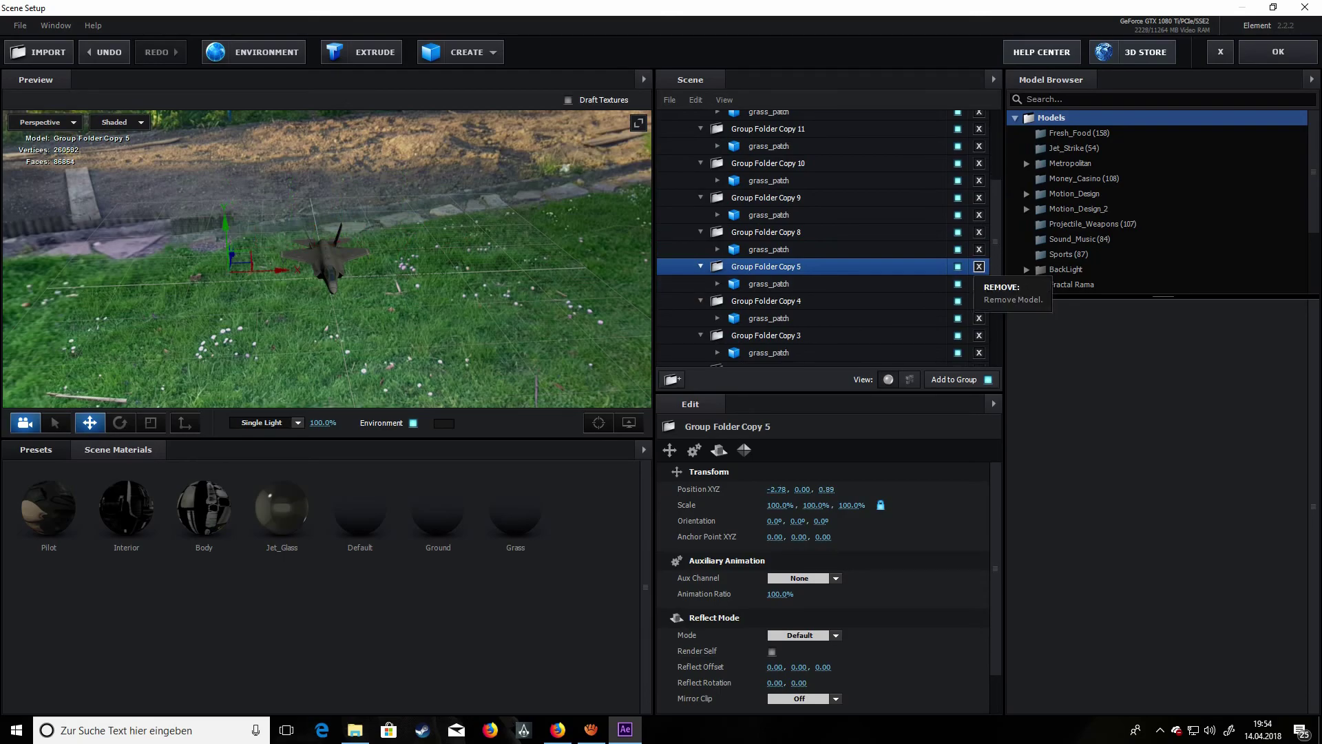
{"action": "left_click", "coordinate": [979, 266]}
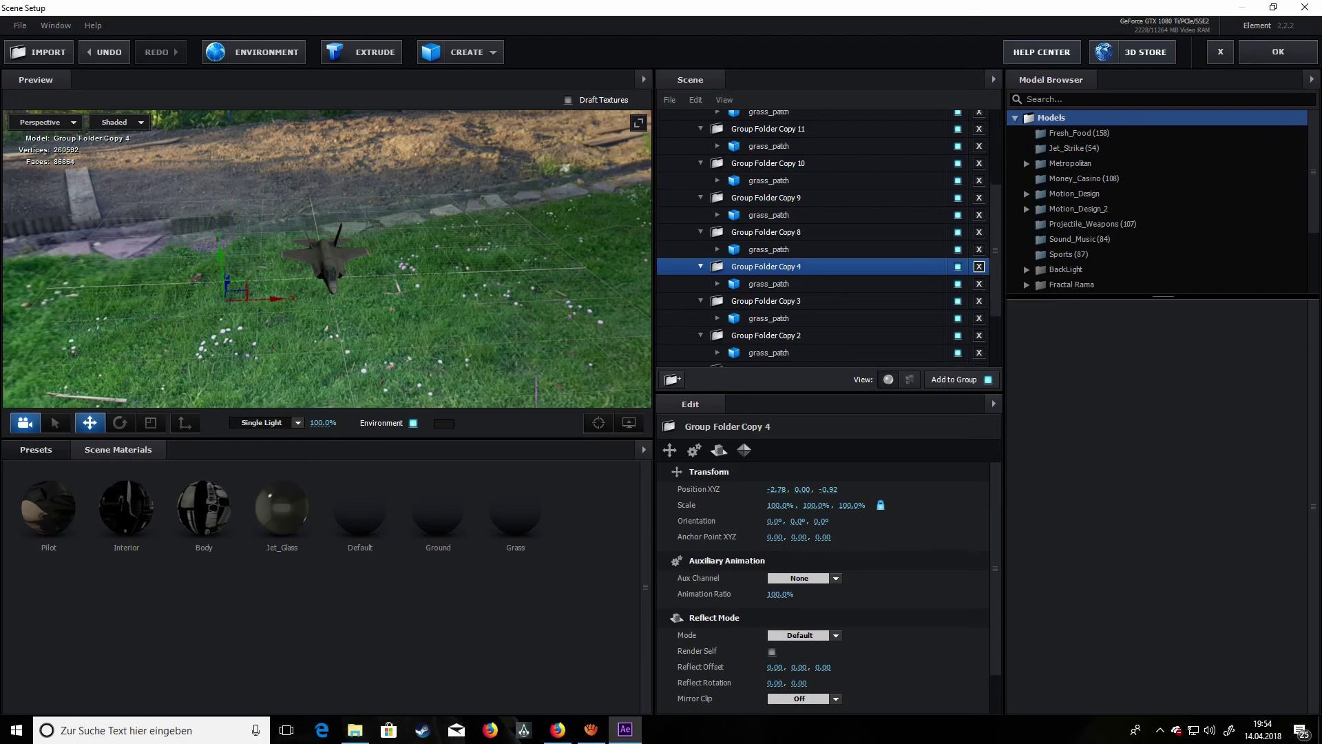
{"action": "left_click", "coordinate": [979, 267]}
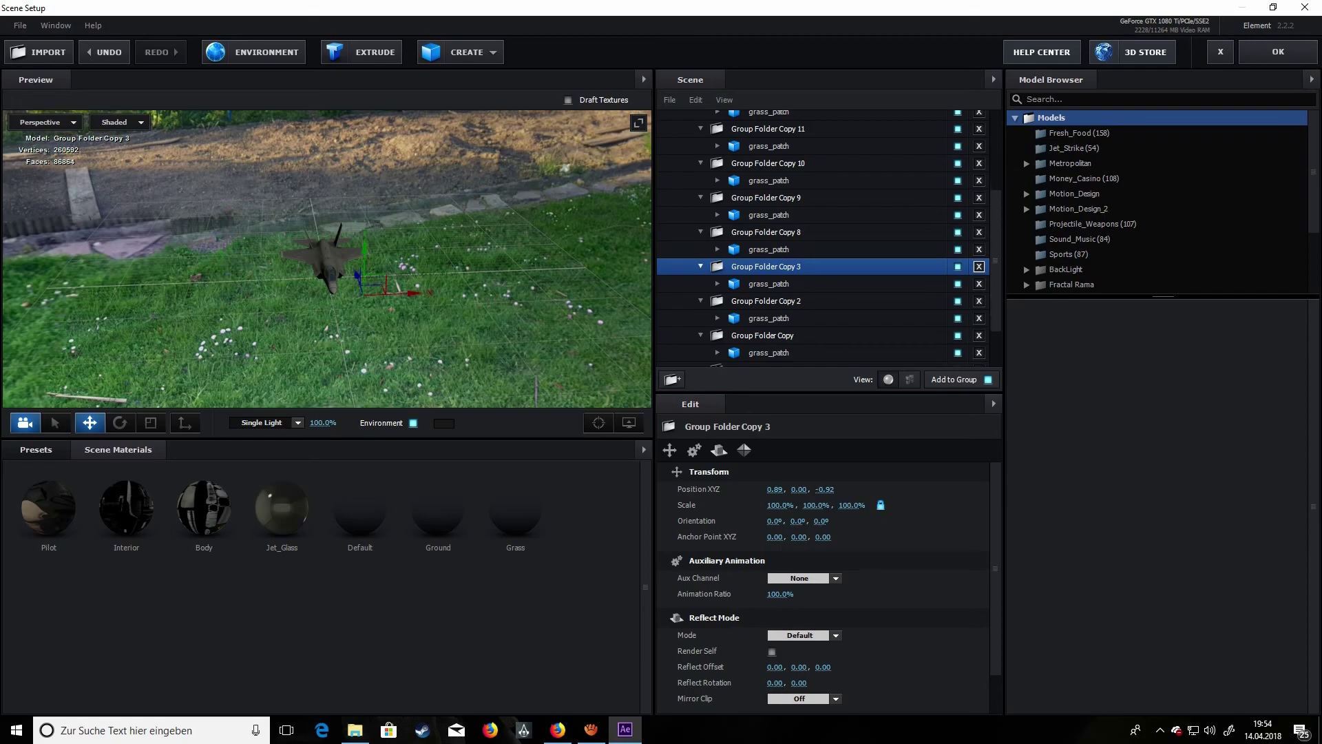
- Check the positions of the last grass folders, Copy 2, Copy and Group Folder, and apply the scene changes to the composition
{"action": "left_click", "coordinate": [766, 301]}
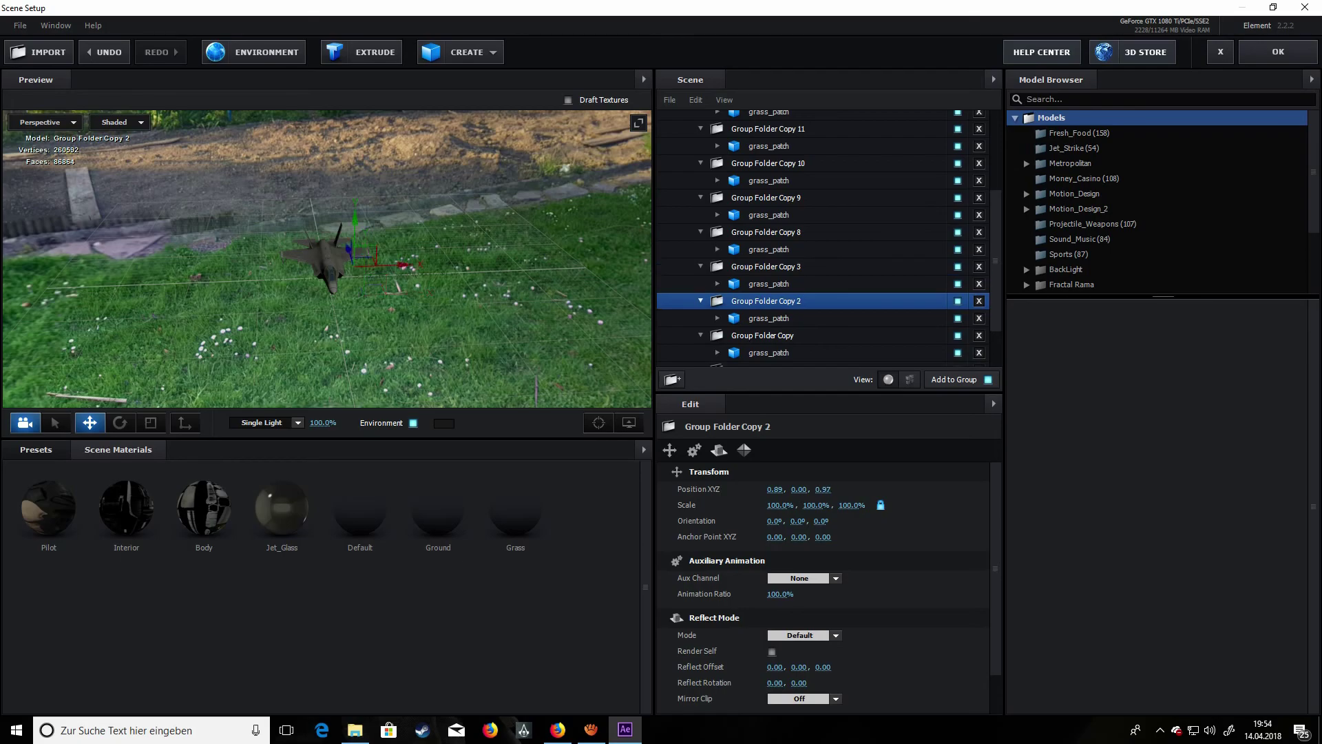
{"action": "left_click", "coordinate": [763, 336]}
{"action": "scroll", "coordinate": [762, 335], "scroll_direction": "down", "scroll_amount": 2}
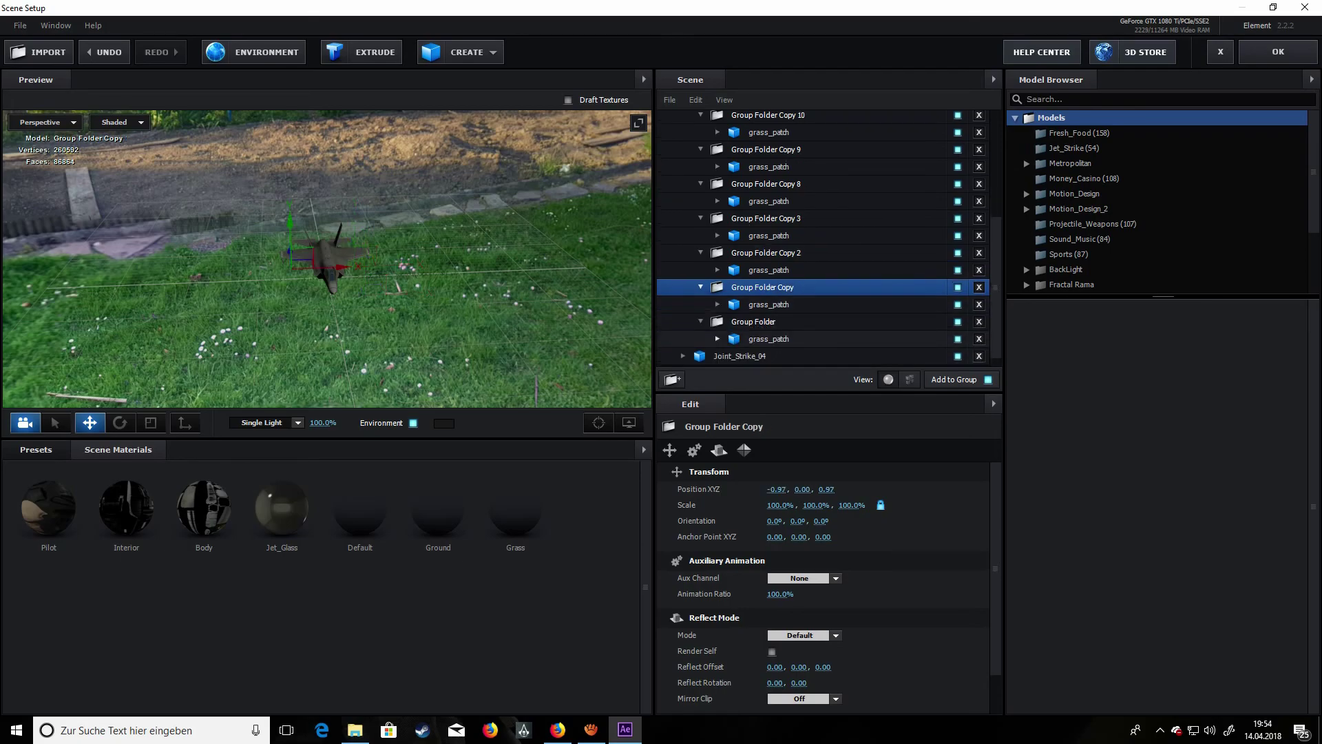
{"action": "left_click", "coordinate": [752, 307]}
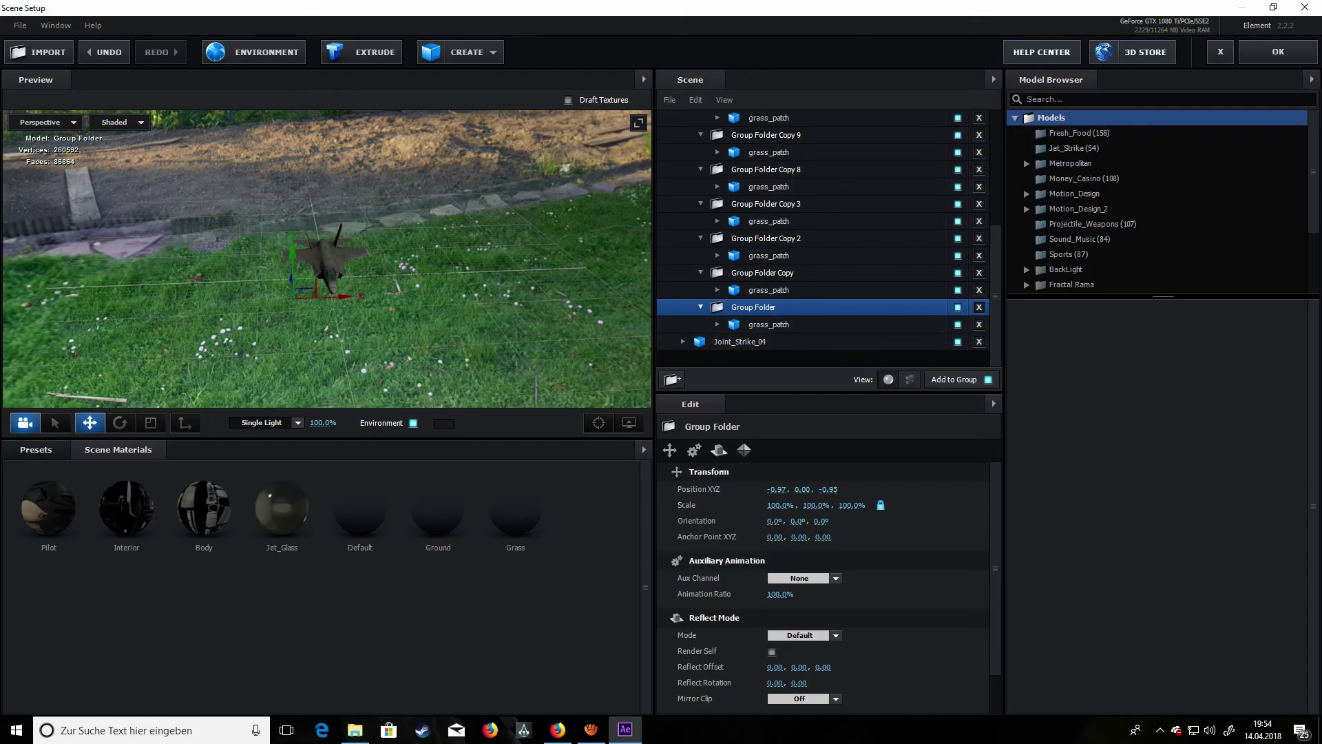
{"action": "left_click", "coordinate": [1278, 51]}
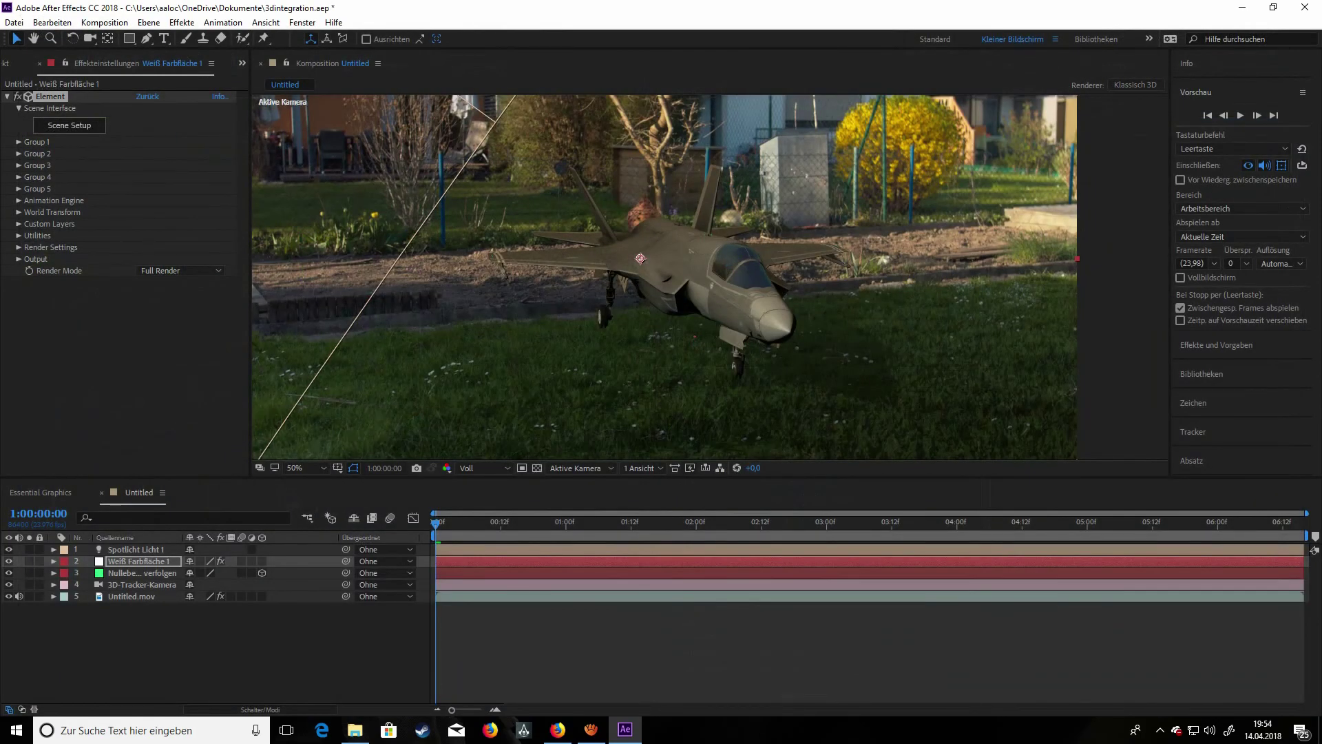
{"action": "key", "text": "comma"}
{"action": "scroll", "coordinate": [710, 277], "scroll_direction": "up", "scroll_amount": 2}
{"action": "scroll", "coordinate": [710, 277], "scroll_direction": "down", "scroll_amount": 3}
{"action": "scroll", "coordinate": [710, 277], "scroll_direction": "up", "scroll_amount": 2}
- Reopen Scene Setup, hide the grass folder Group Folder Copy in group 1, enable the group 2 folder, and apply the changes
{"action": "left_click", "coordinate": [69, 126]}
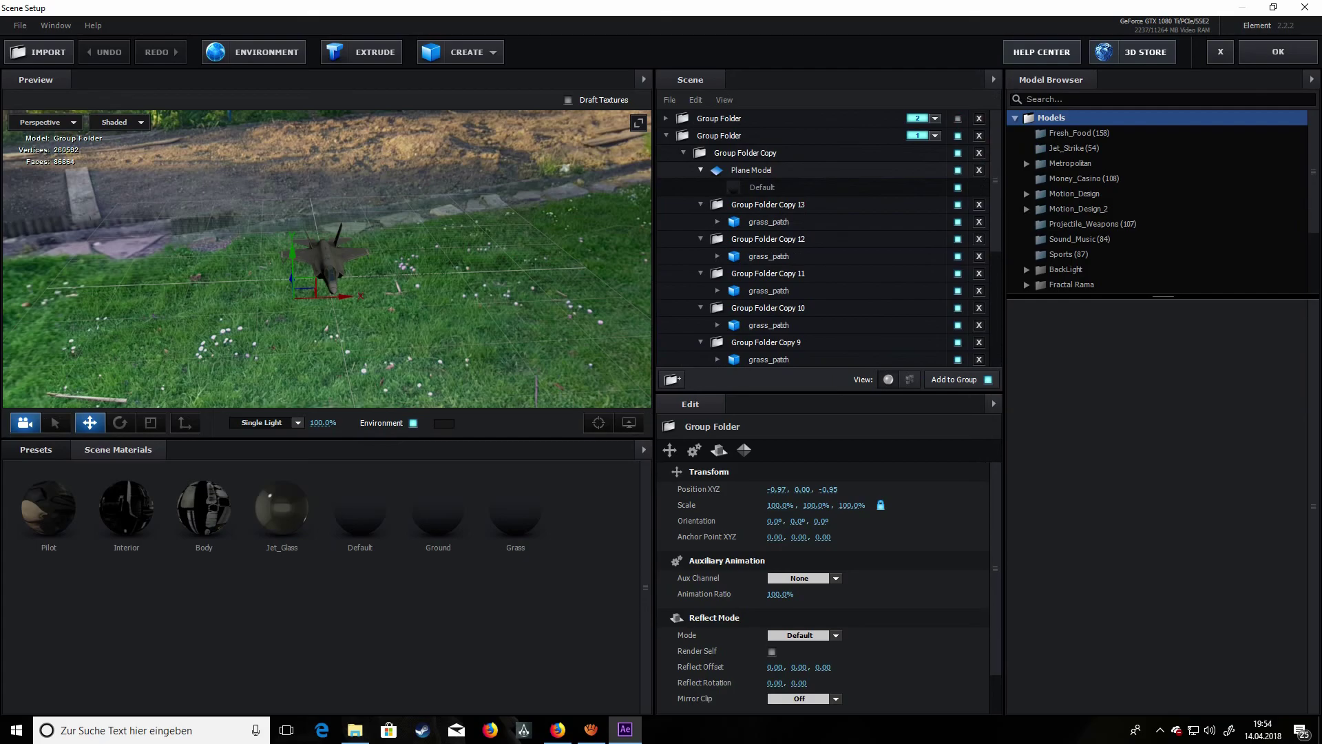
{"action": "left_click", "coordinate": [957, 152]}
{"action": "left_click", "coordinate": [683, 153]}
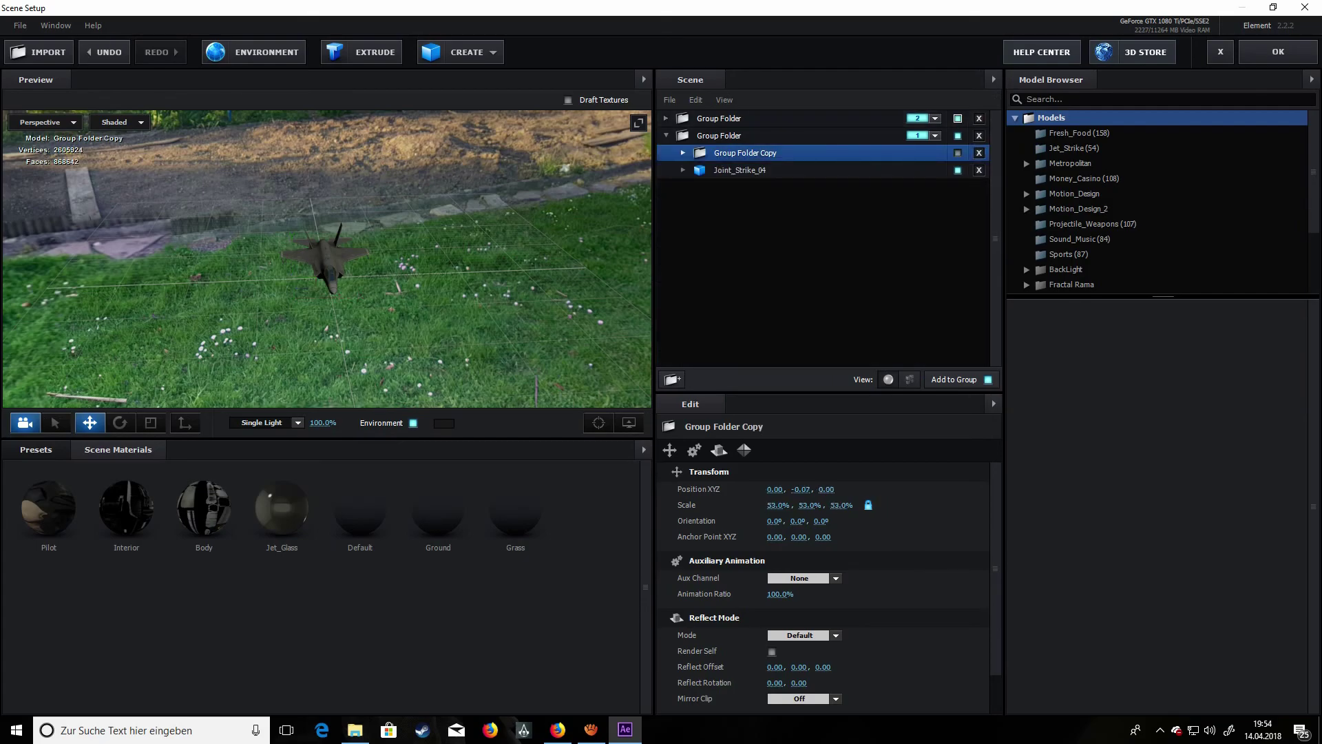
{"action": "left_click", "coordinate": [1278, 52]}
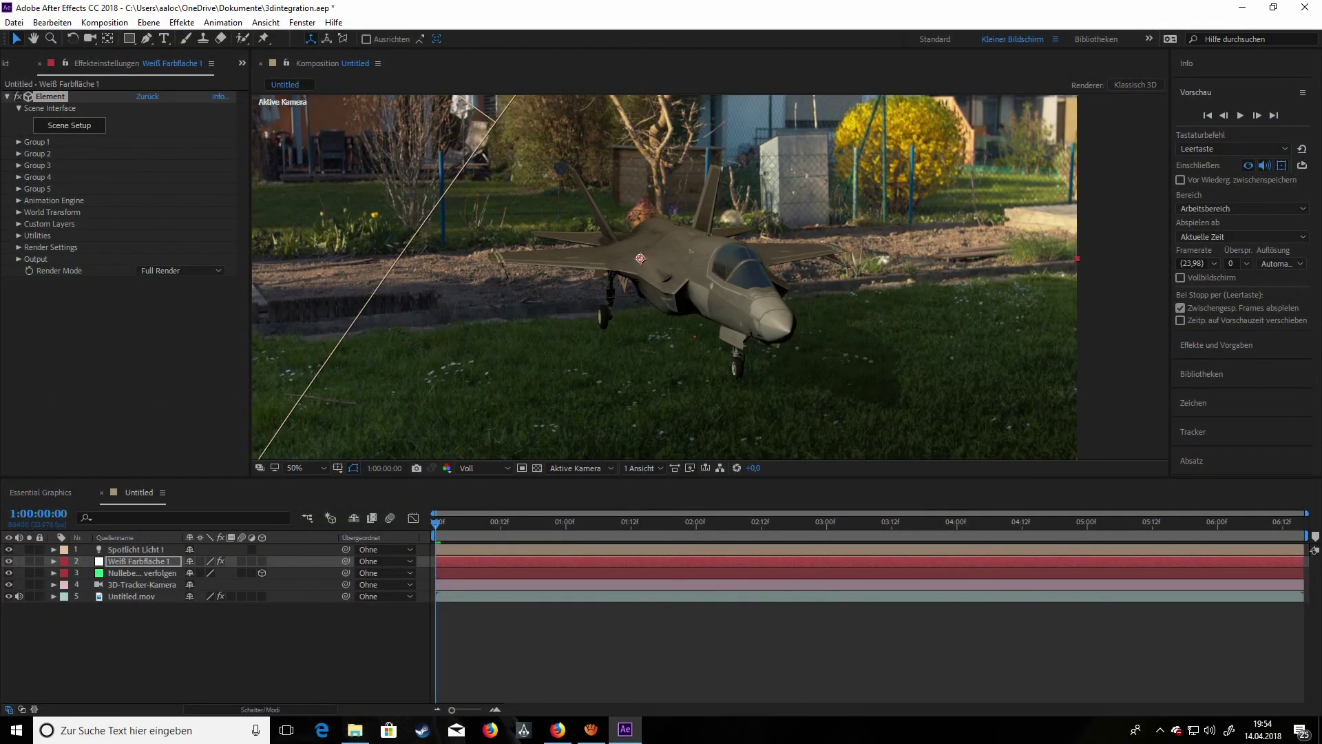
- Switch Element's Group 2 off and back on to compare the grass with and without it
{"action": "left_click", "coordinate": [19, 154]}
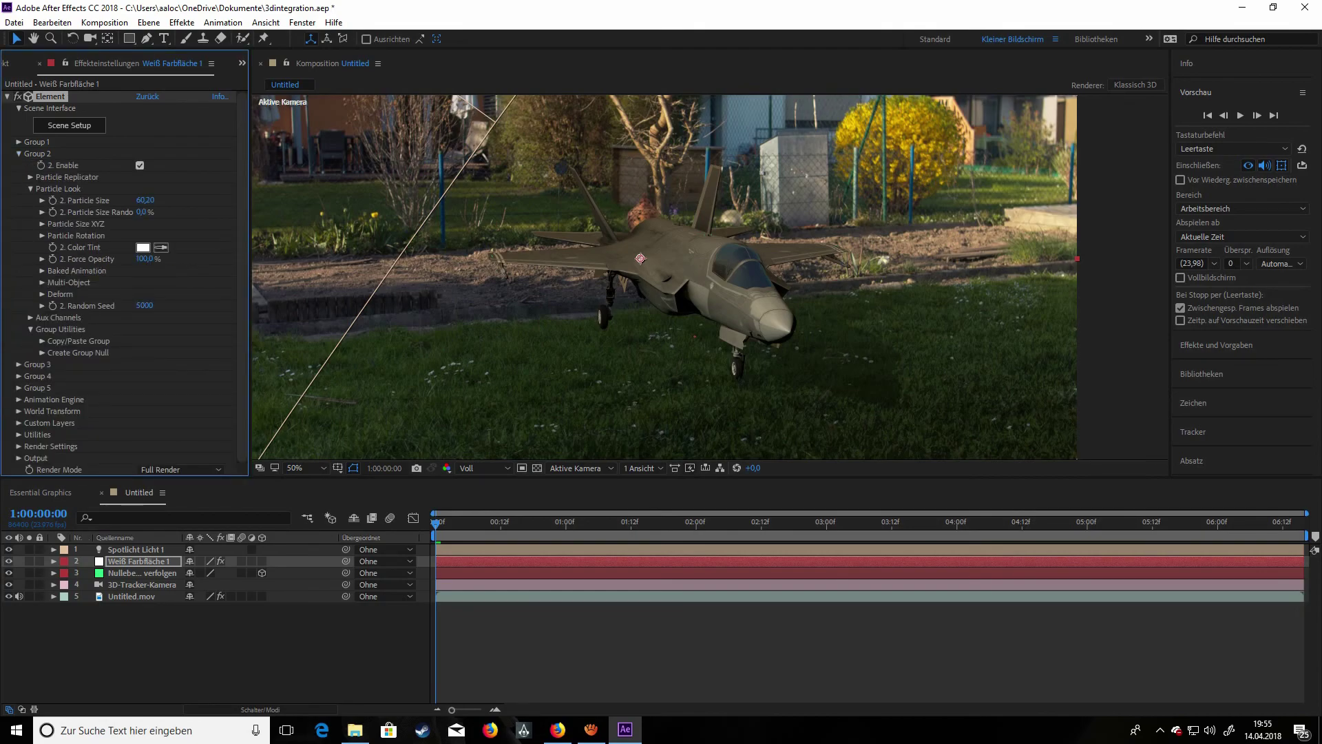
{"action": "left_click", "coordinate": [139, 166]}
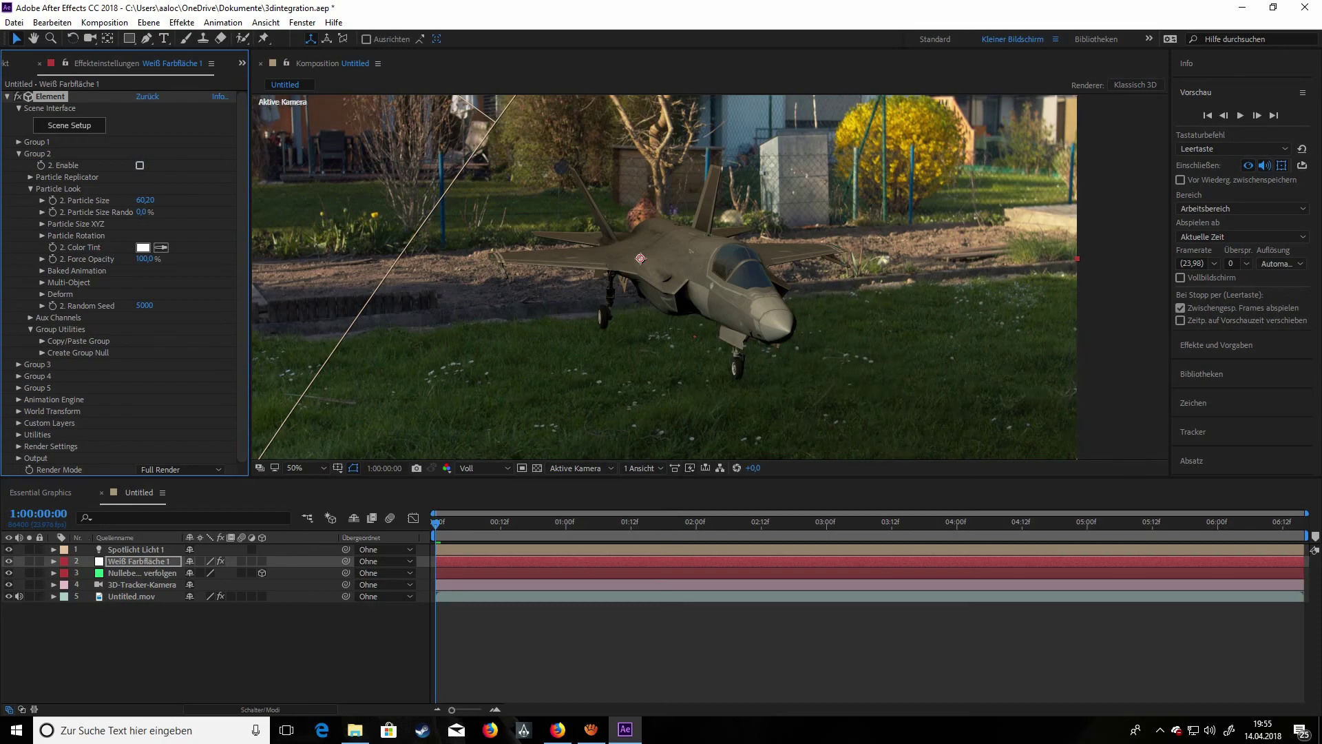
{"action": "left_click", "coordinate": [140, 165]}
- Examine the jet's wheels, nose and the shadow on the grass up close in the composition
{"action": "scroll", "coordinate": [709, 277], "scroll_direction": "down", "scroll_amount": 2}
{"action": "scroll", "coordinate": [709, 277], "scroll_direction": "up", "scroll_amount": 2}
{"action": "left_click_drag", "start_coordinate": [710, 277], "coordinate": [702, 158]}
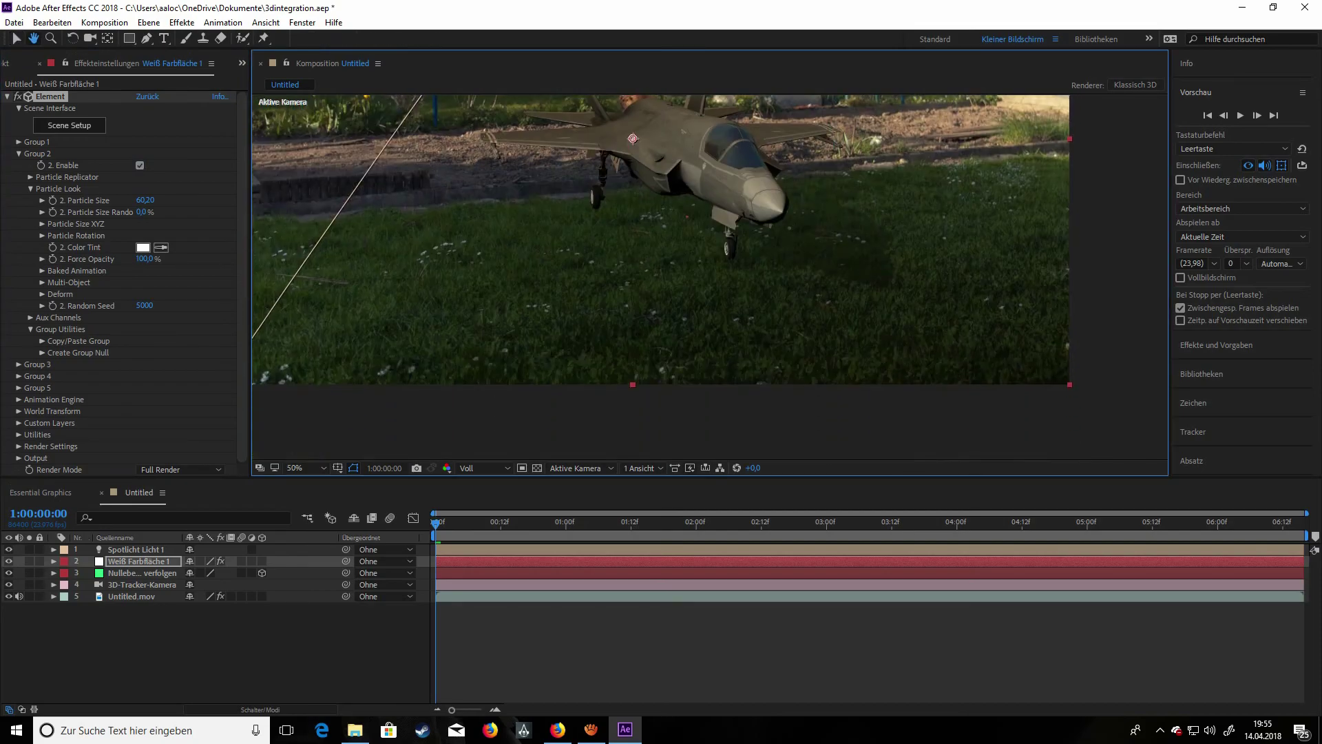
{"action": "scroll", "coordinate": [712, 277], "scroll_direction": "up", "scroll_amount": 4}
{"action": "scroll", "coordinate": [712, 277], "scroll_direction": "down", "scroll_amount": 2}
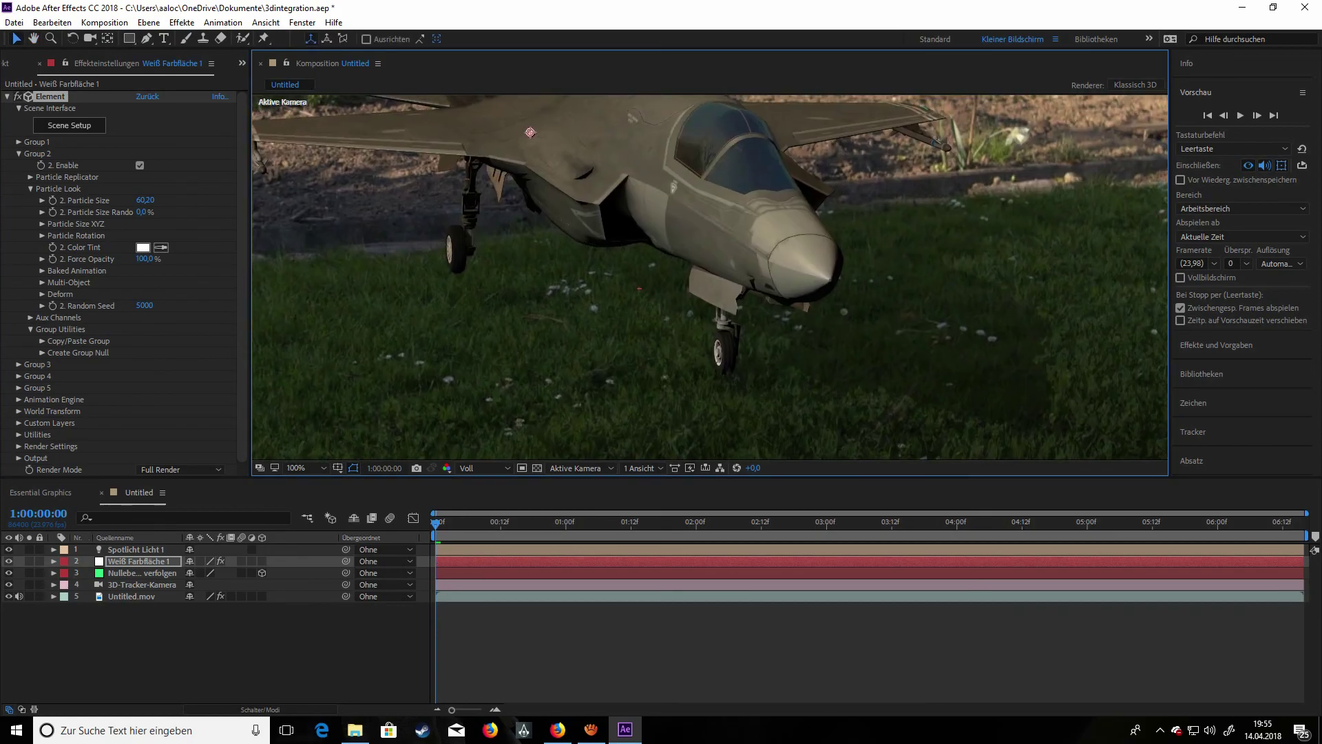
{"action": "scroll", "coordinate": [710, 277], "scroll_direction": "up", "scroll_amount": 1}
{"action": "left_click_drag", "start_coordinate": [951, 281], "coordinate": [318, 269]}
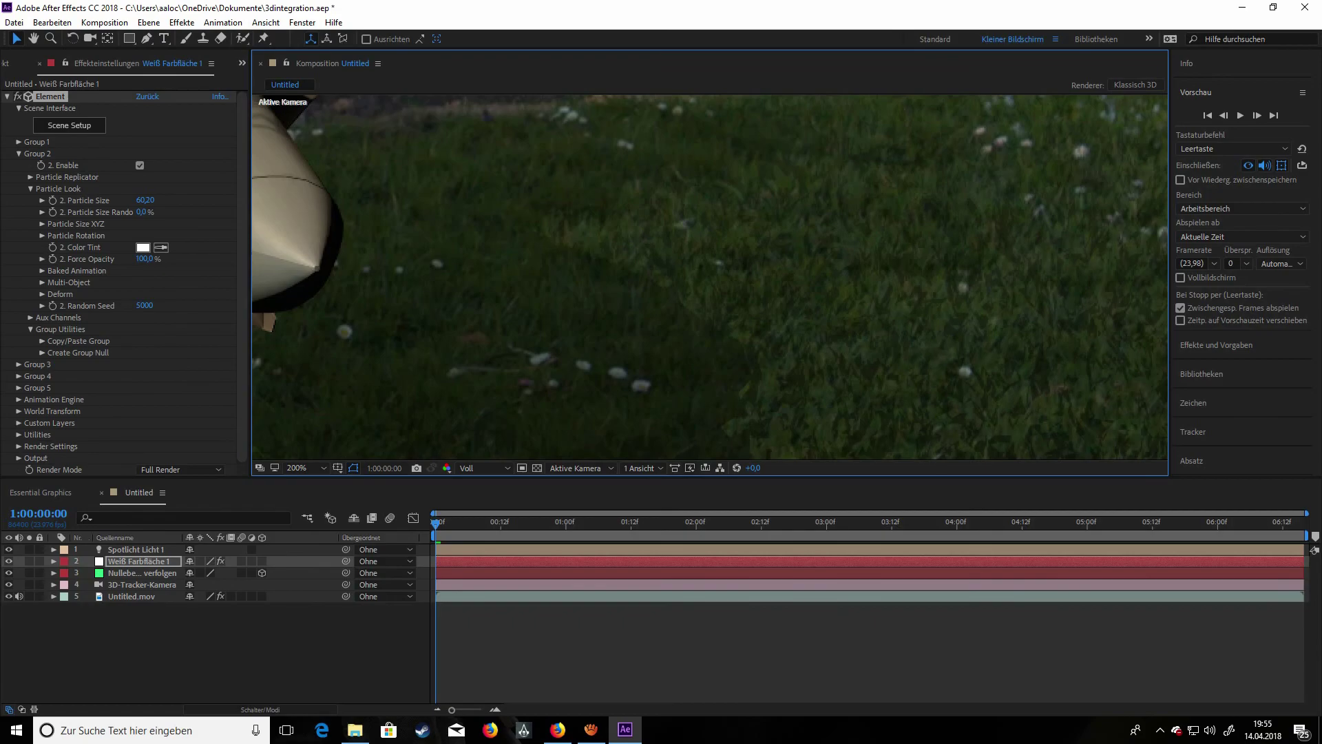
{"action": "scroll", "coordinate": [710, 277], "scroll_direction": "down", "scroll_amount": 4}
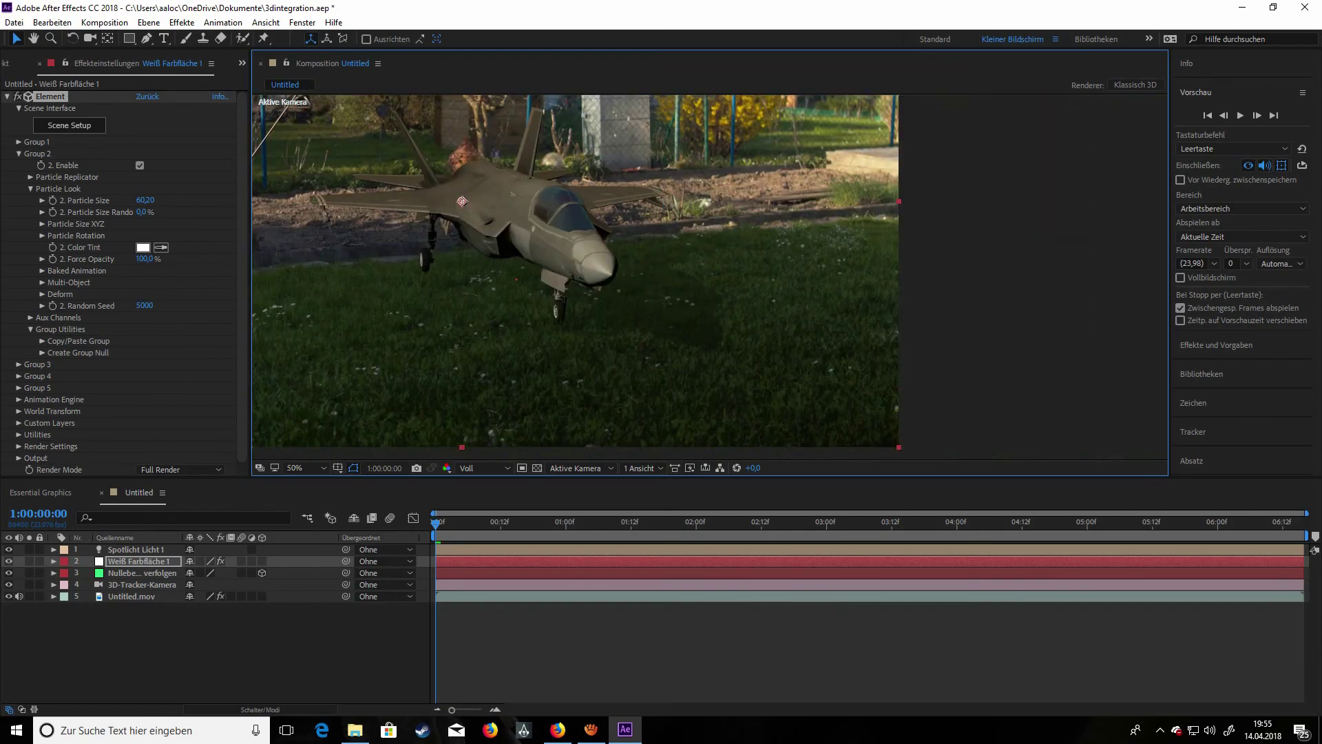
{"action": "scroll", "coordinate": [710, 277], "scroll_direction": "up", "scroll_amount": 2}
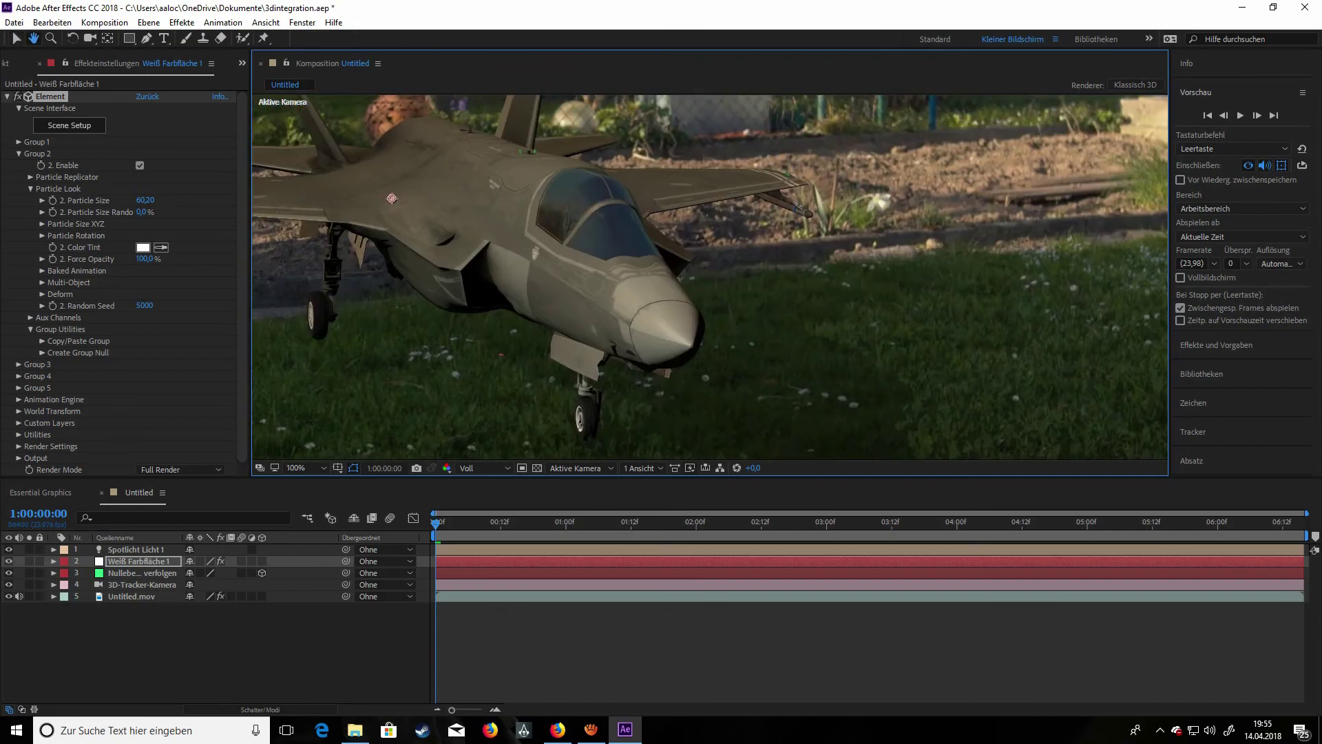
{"action": "scroll", "coordinate": [710, 278], "scroll_direction": "down", "scroll_amount": 1}
{"action": "scroll", "coordinate": [709, 276], "scroll_direction": "up", "scroll_amount": 1}
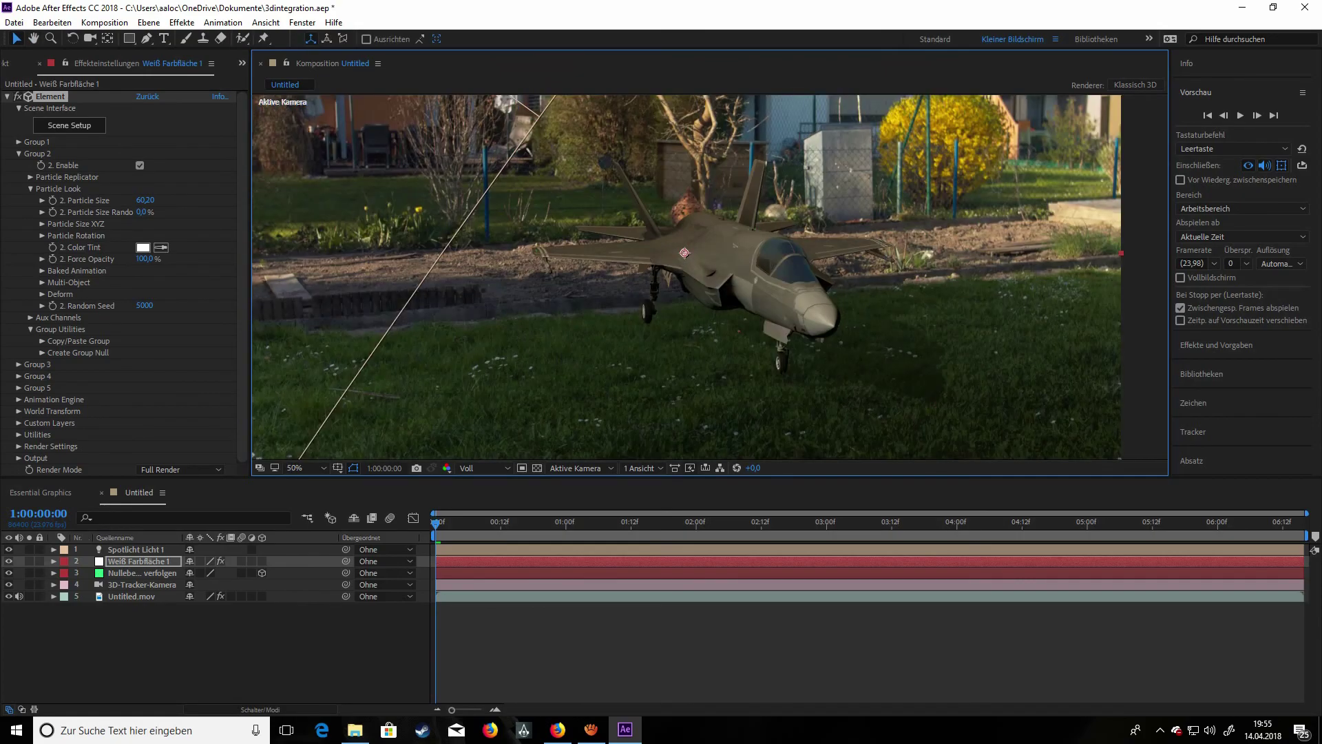
{"action": "left_click_drag", "start_coordinate": [709, 277], "coordinate": [589, 284]}
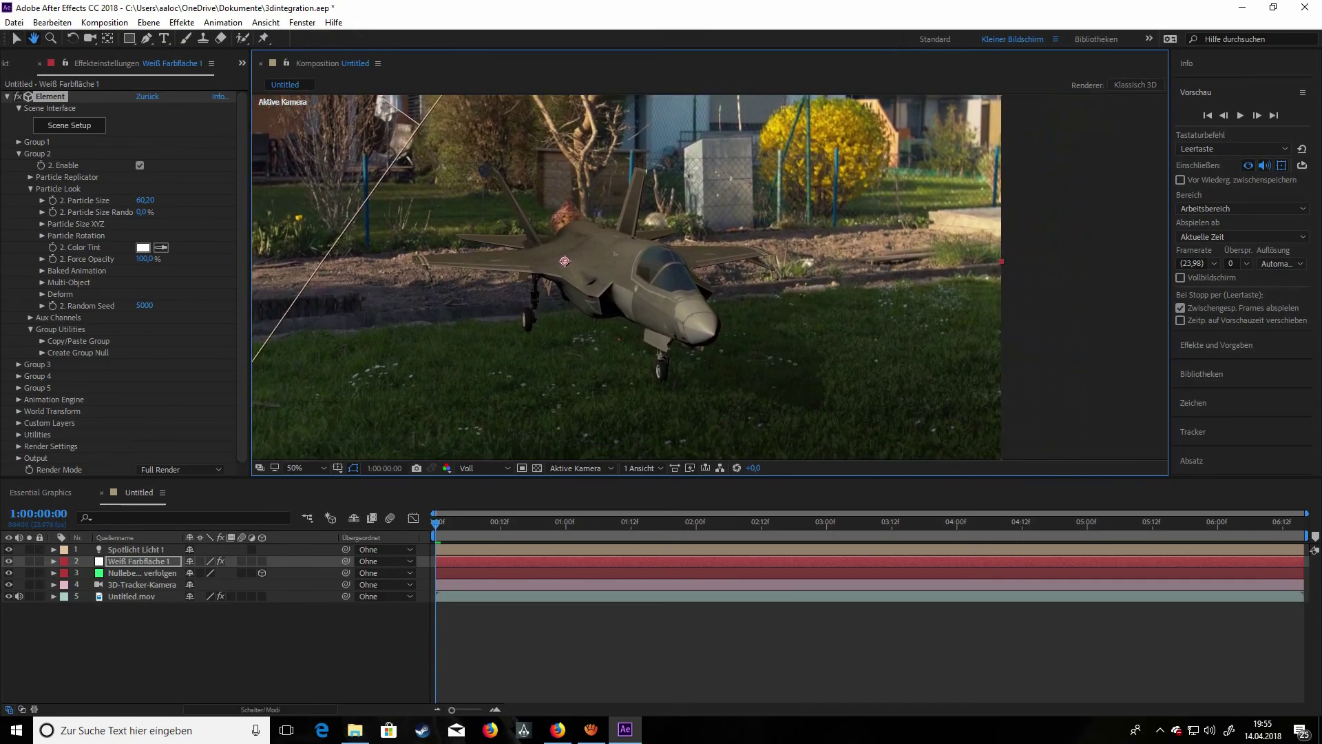
{"action": "scroll", "coordinate": [637, 374], "scroll_direction": "up", "scroll_amount": 4}
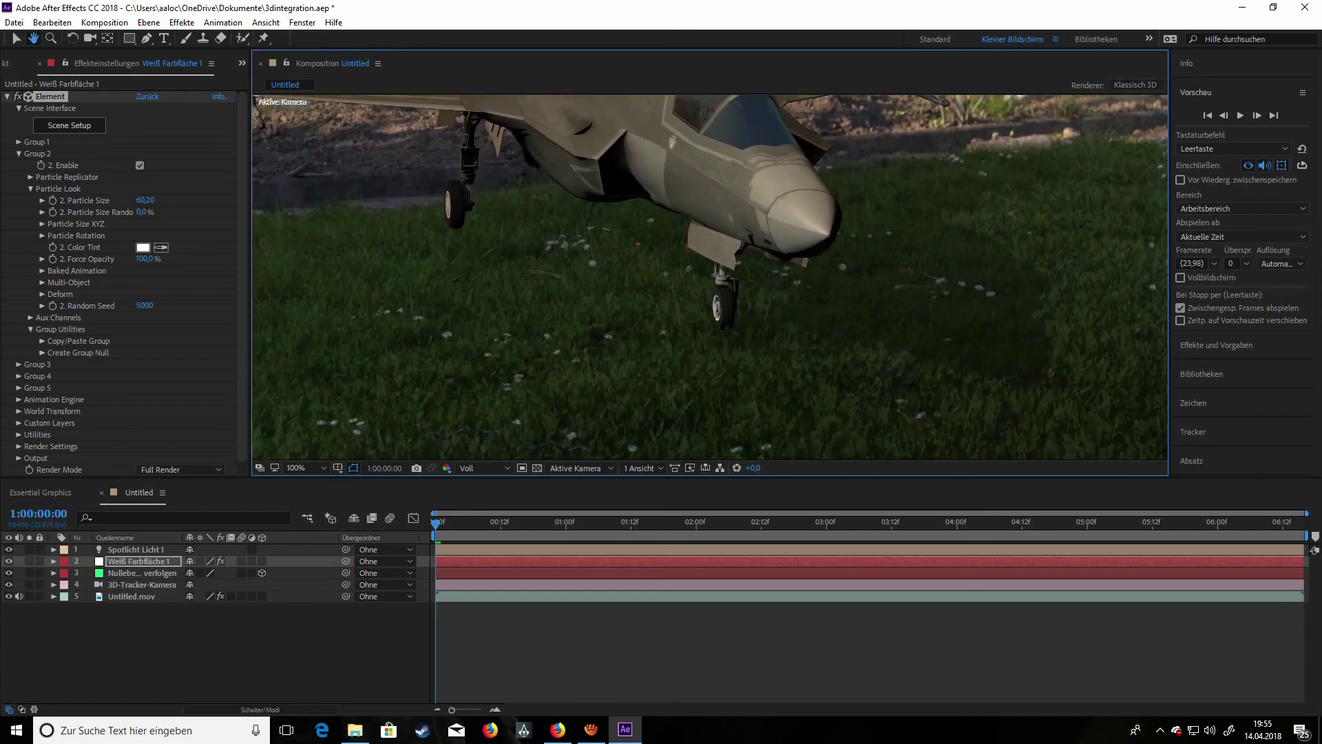
{"action": "scroll", "coordinate": [710, 276], "scroll_direction": "down", "scroll_amount": 1}
- Open Scene Setup and delete the group 2 Group Folder with its plane and grass copies
{"action": "left_click", "coordinate": [69, 126]}
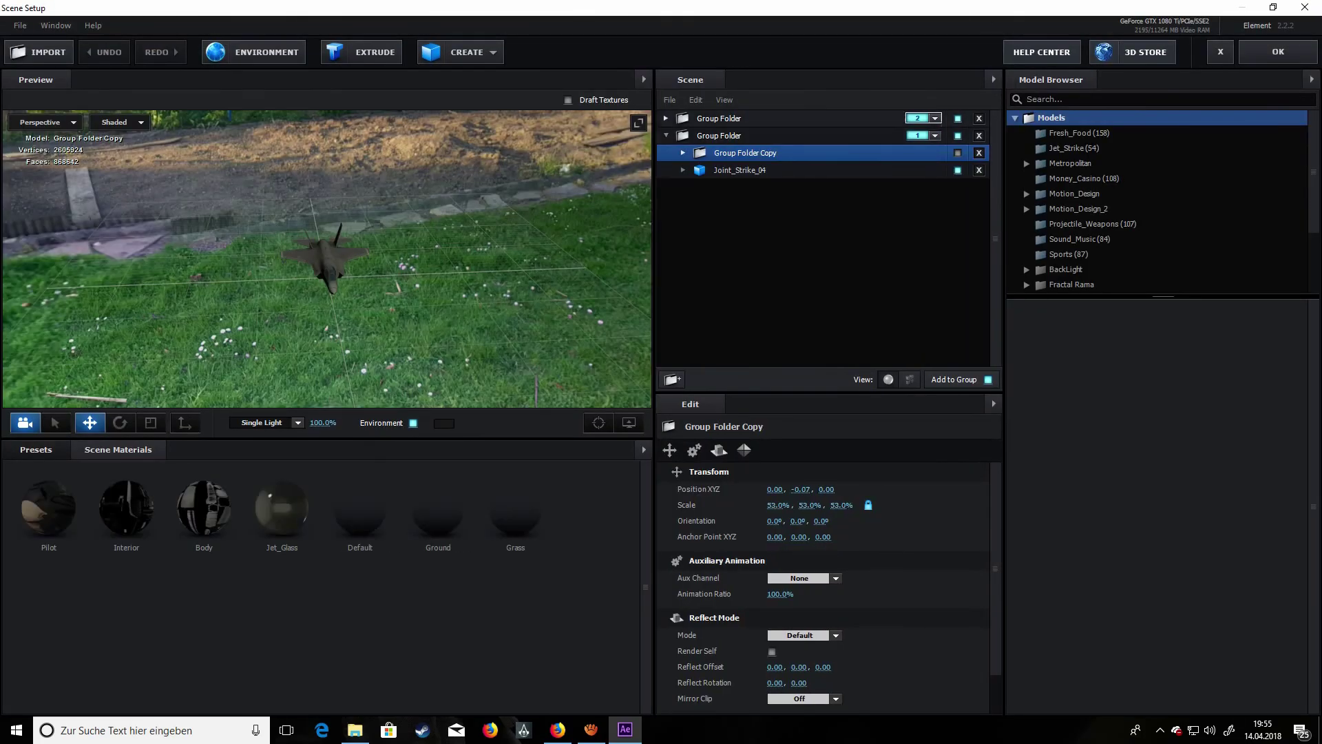
{"action": "left_click", "coordinate": [665, 118]}
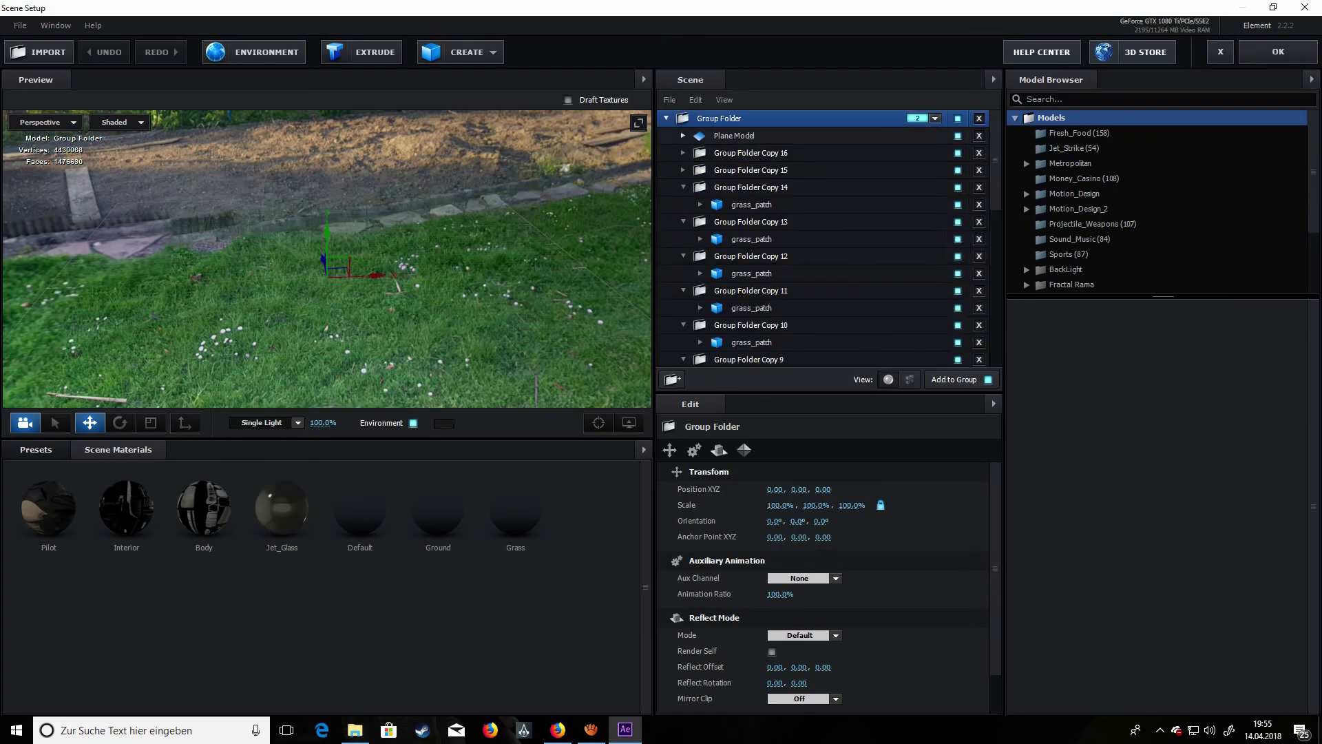
{"action": "left_click", "coordinate": [978, 118]}
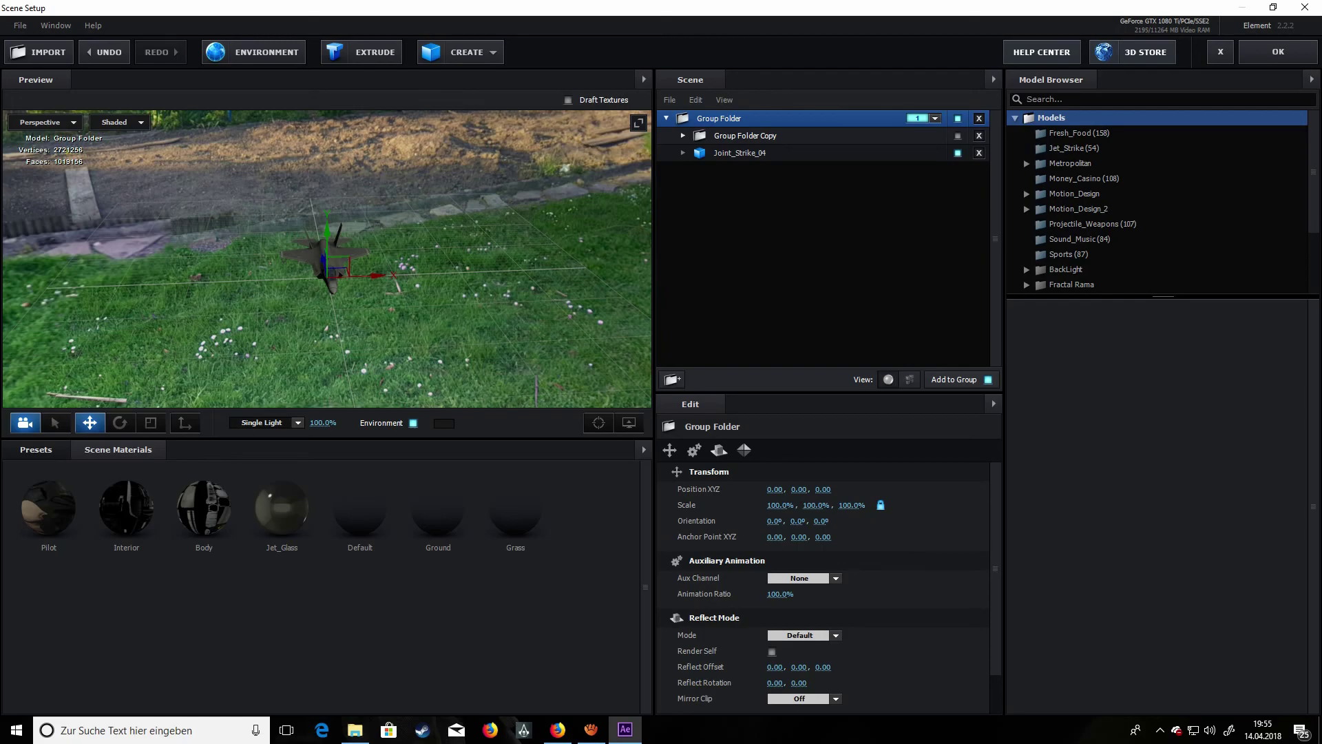
- Delete all the grass subfolders inside Group Folder Copy, keeping the Plane Model and undoing any deletion beyond the grass
{"action": "left_click", "coordinate": [682, 136]}
{"action": "left_click", "coordinate": [767, 188]}
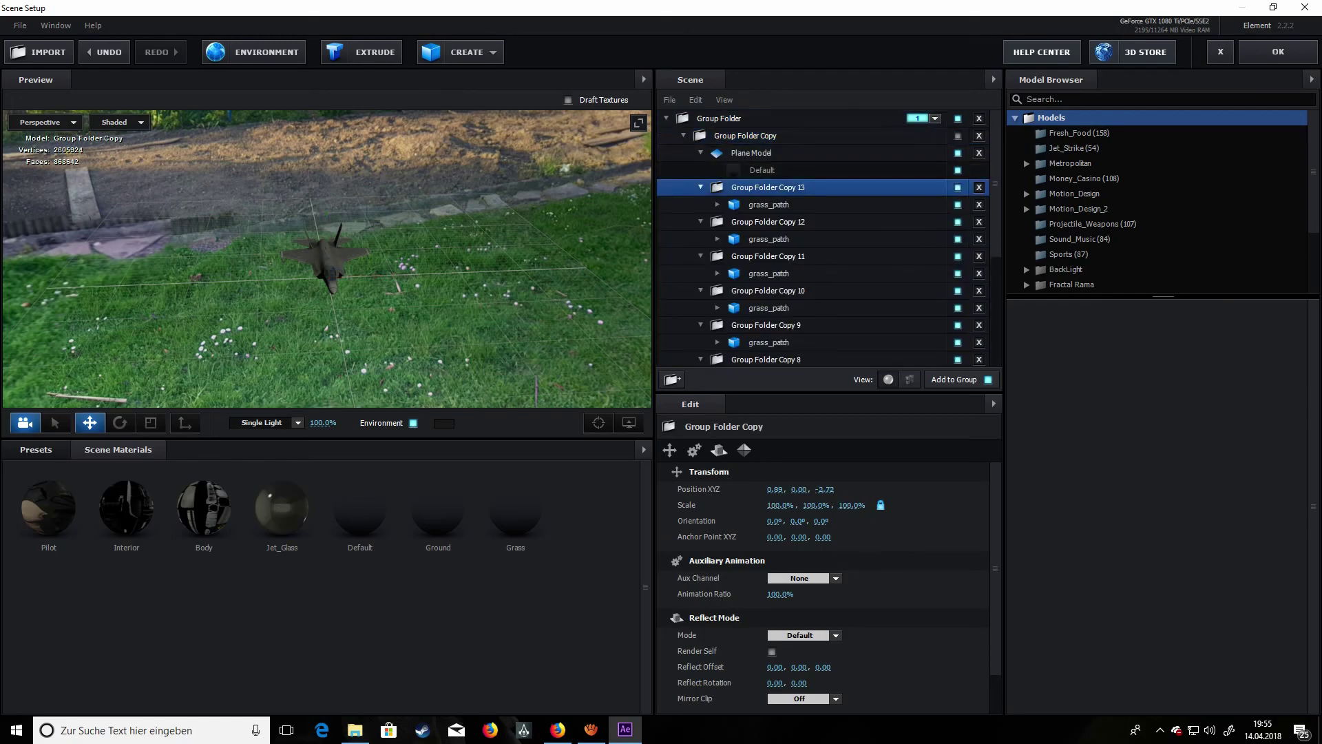
{"action": "left_click", "coordinate": [978, 187]}
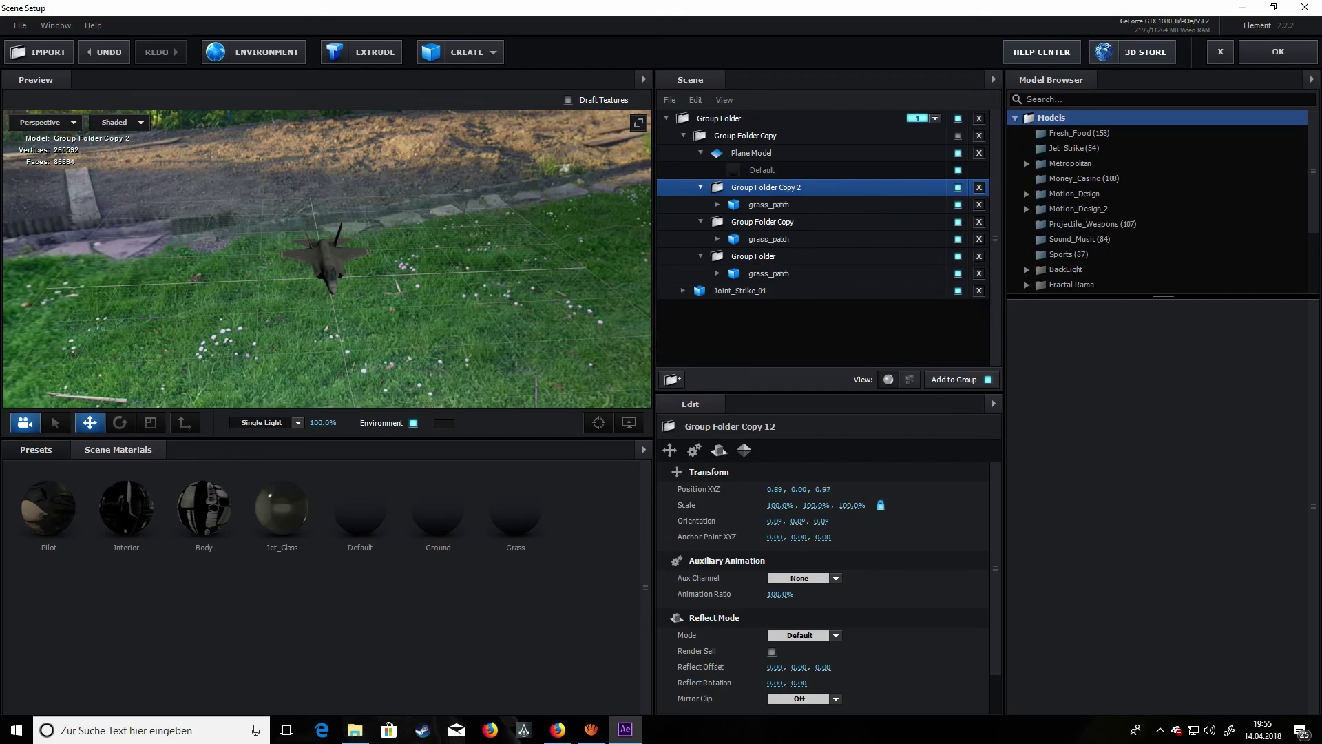
{"action": "key", "text": "Delete"}
{"action": "key", "text": "Delete"}
{"action": "key", "text": "Delete"}
{"action": "key", "text": "Delete"}
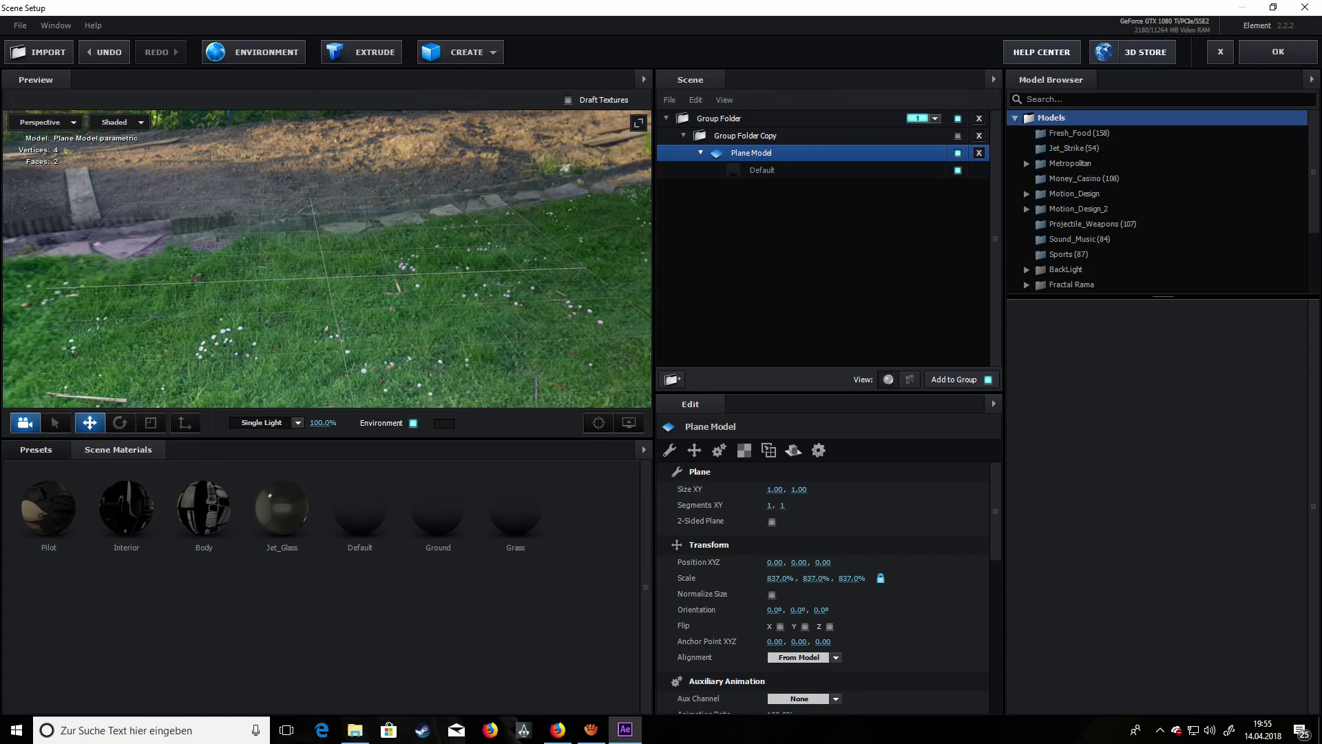
{"action": "key", "text": "ctrl+z"}
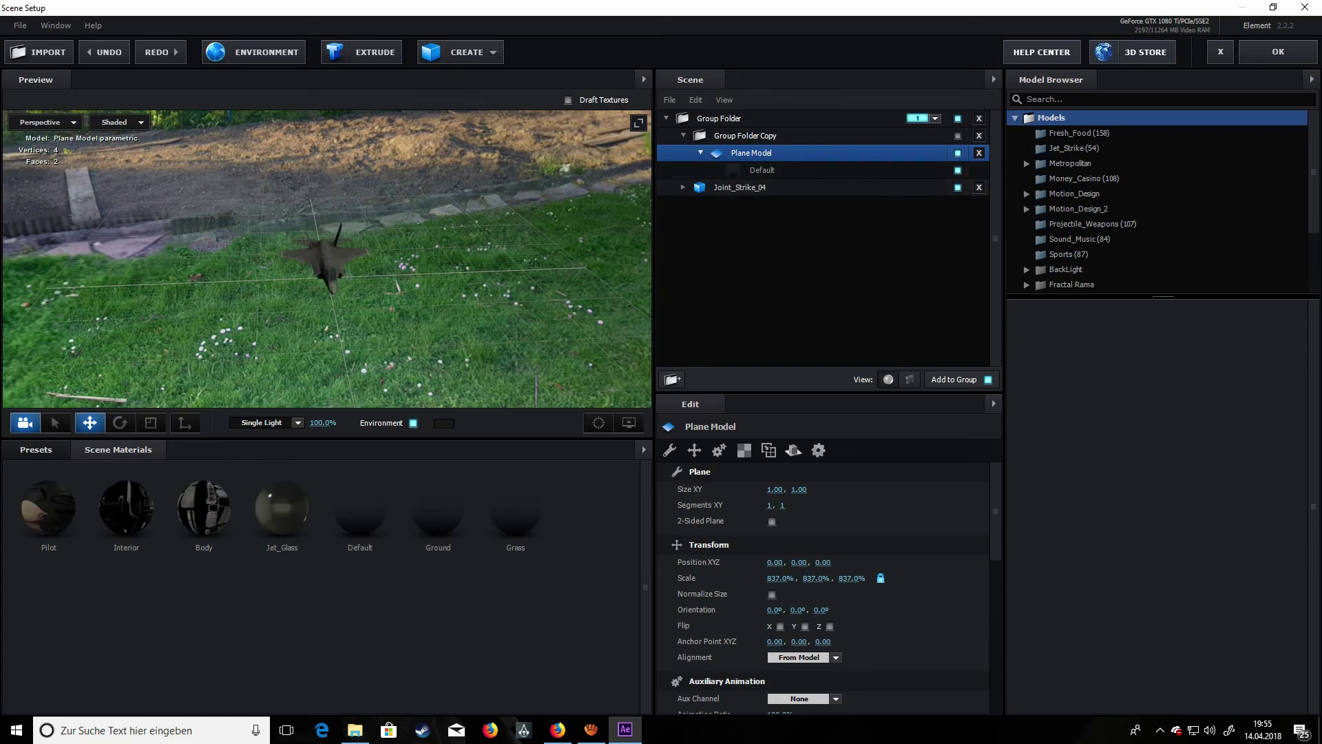
{"action": "key", "text": "Delete"}
{"action": "key", "text": "ctrl+z"}
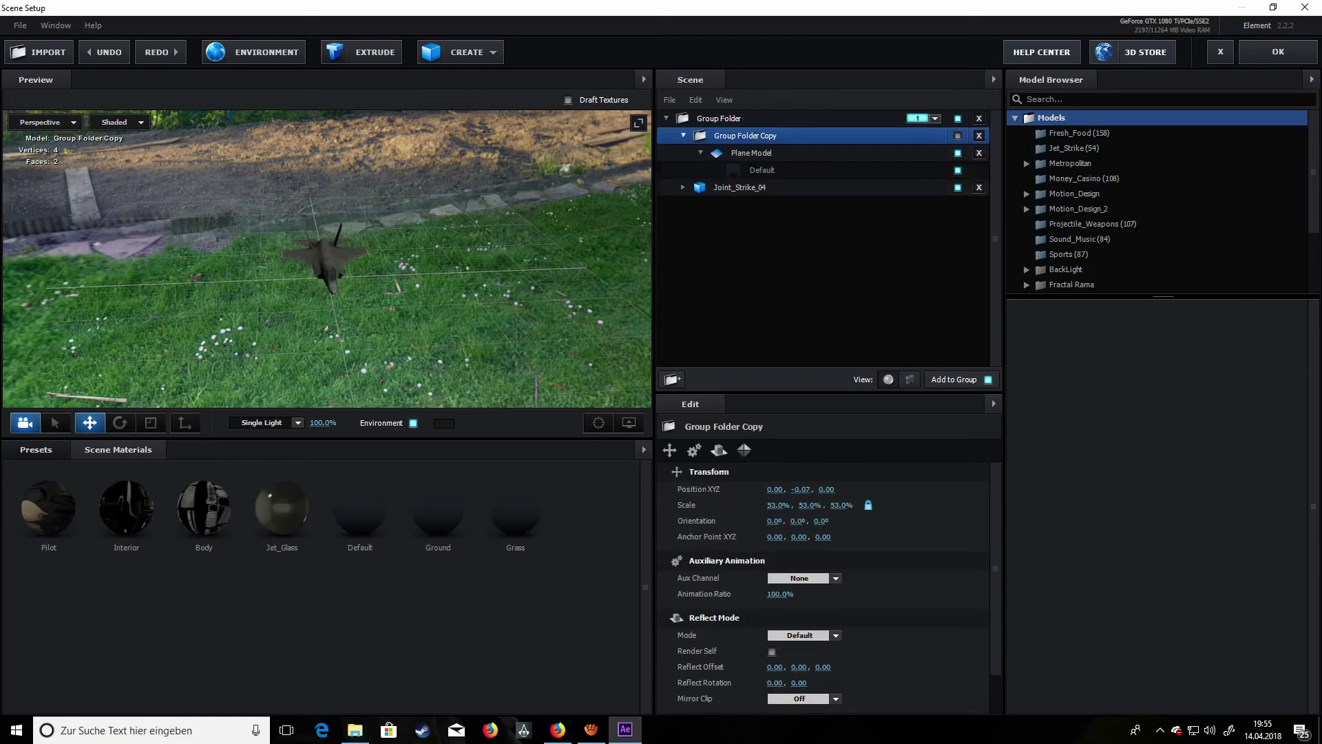
- Add the grass_patch model from the Starter_Pack_Physical library to Group Folder Copy
{"action": "left_click", "coordinate": [751, 153]}
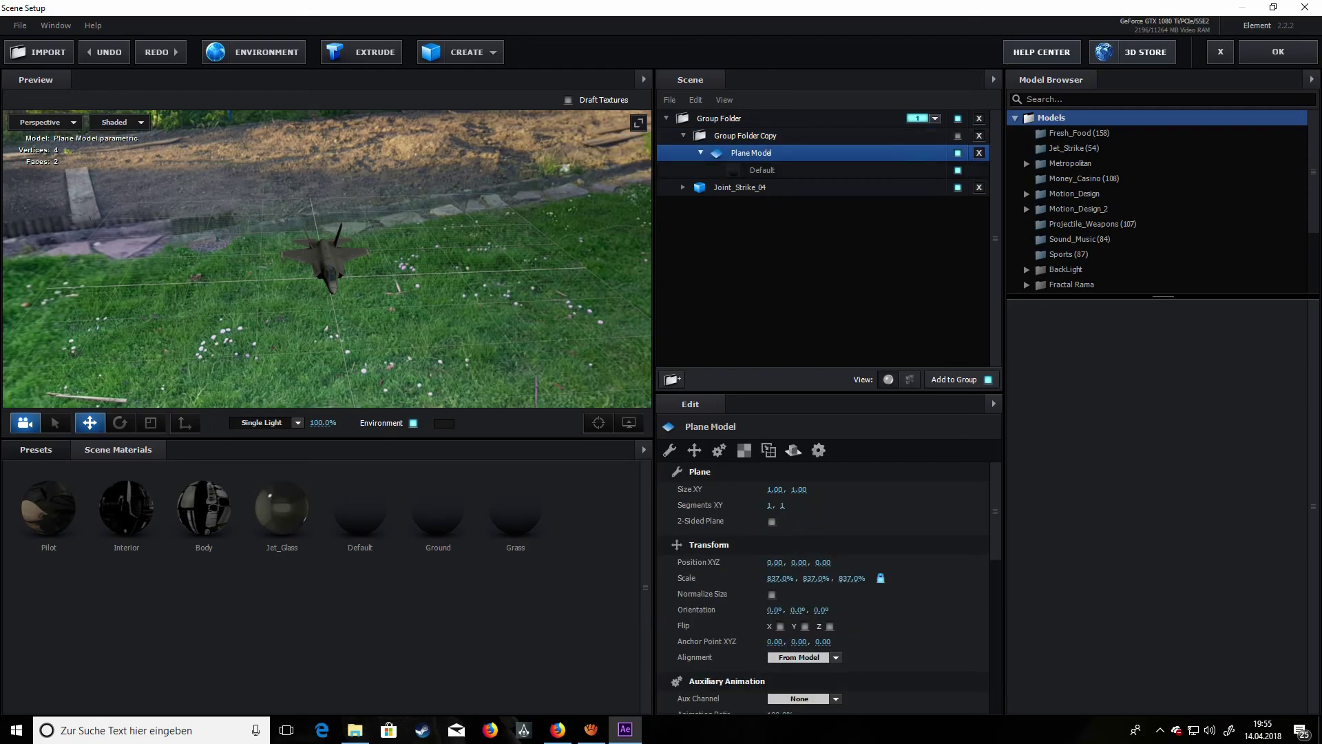
{"action": "scroll", "coordinate": [1157, 209], "scroll_direction": "down", "scroll_amount": 2}
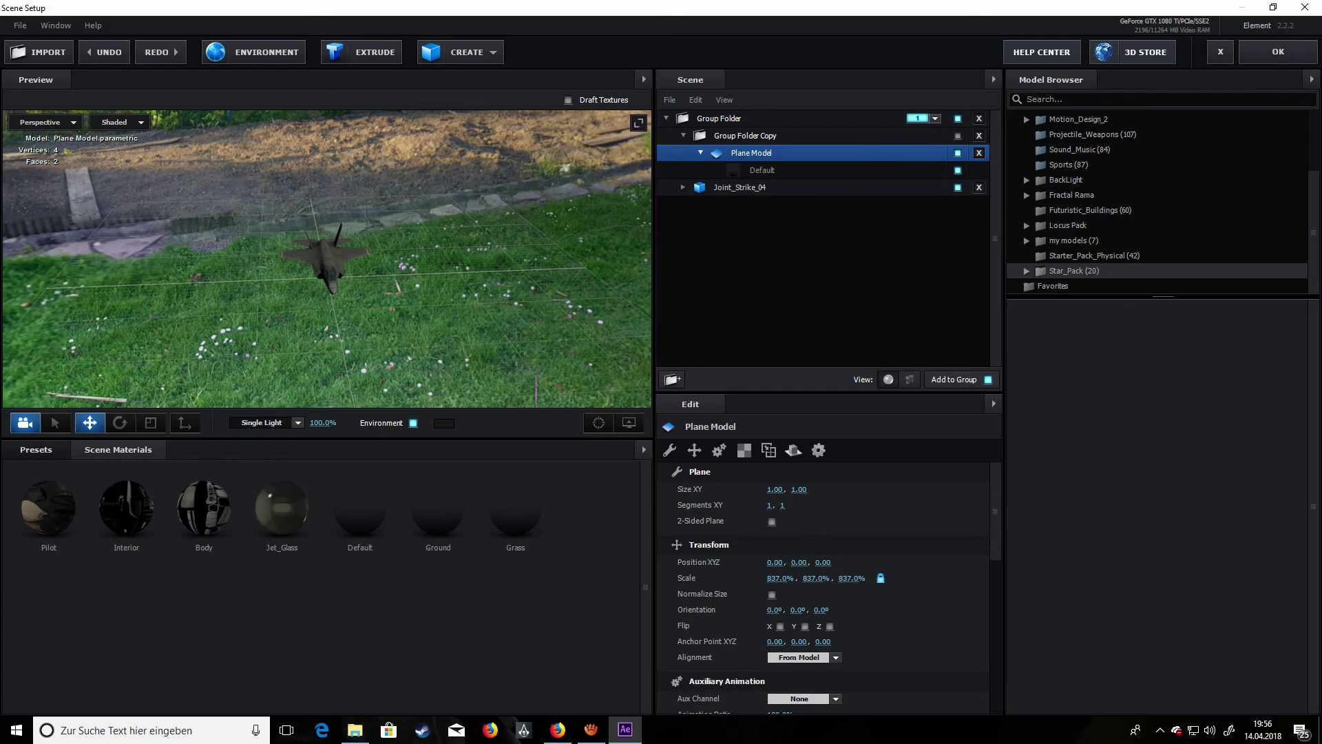
{"action": "left_click", "coordinate": [1074, 270]}
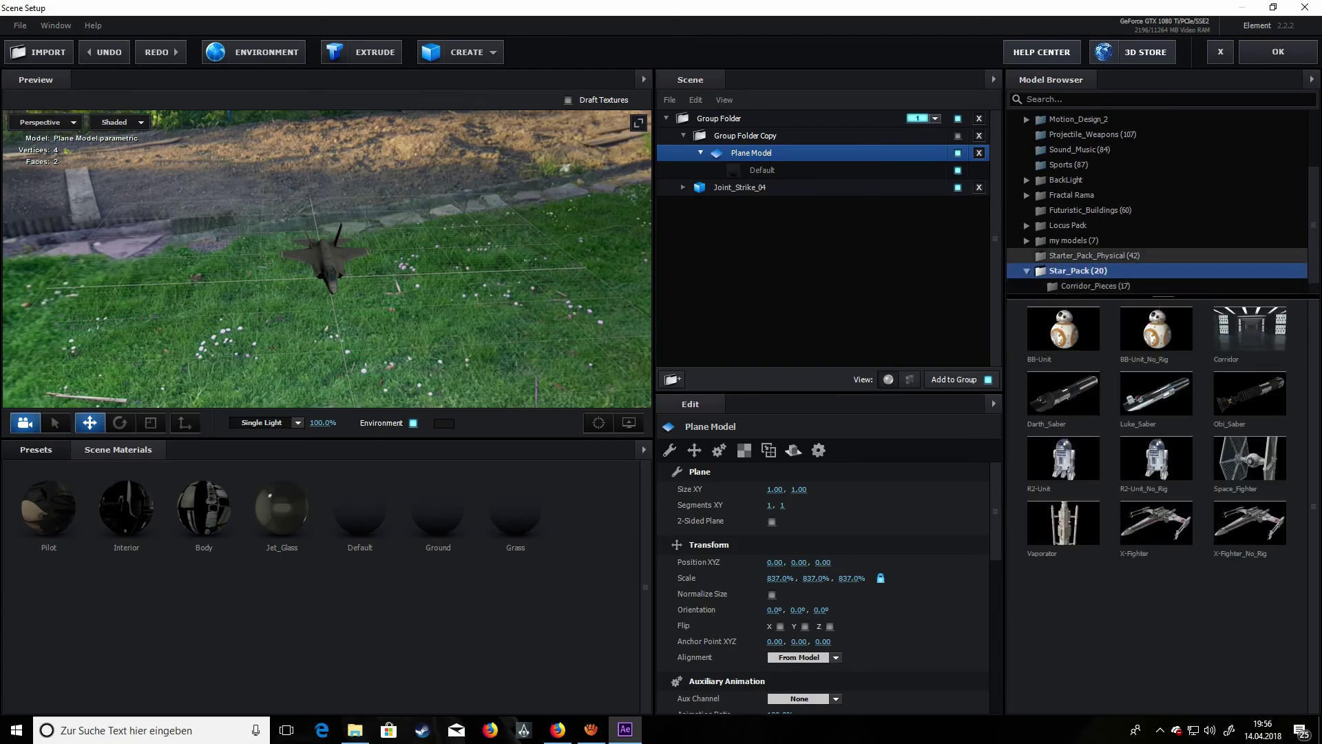
{"action": "left_click", "coordinate": [1102, 256]}
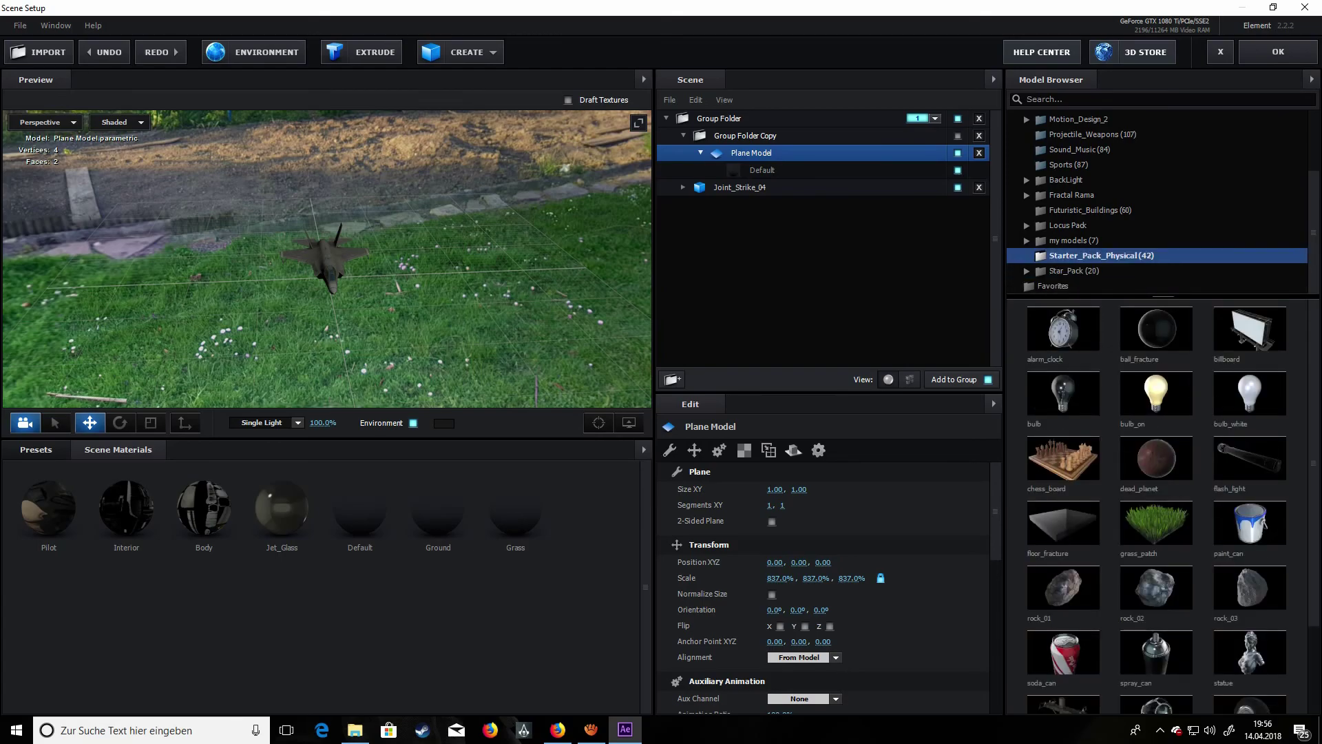
{"action": "left_click", "coordinate": [746, 136]}
{"action": "left_click", "coordinate": [1155, 523]}
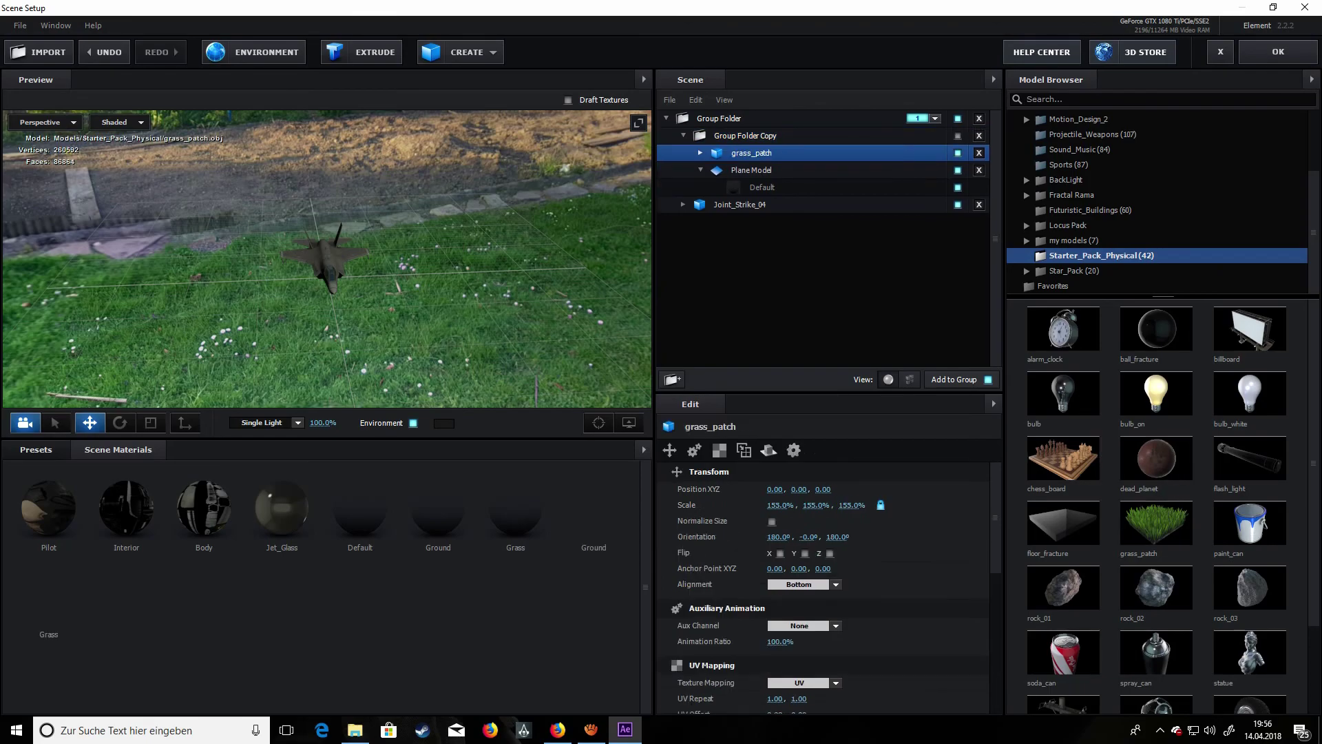
- View the scene from the side and inspect grass_patch's Ground and Grass materials
{"action": "scroll", "coordinate": [327, 259], "scroll_direction": "up", "scroll_amount": 5}
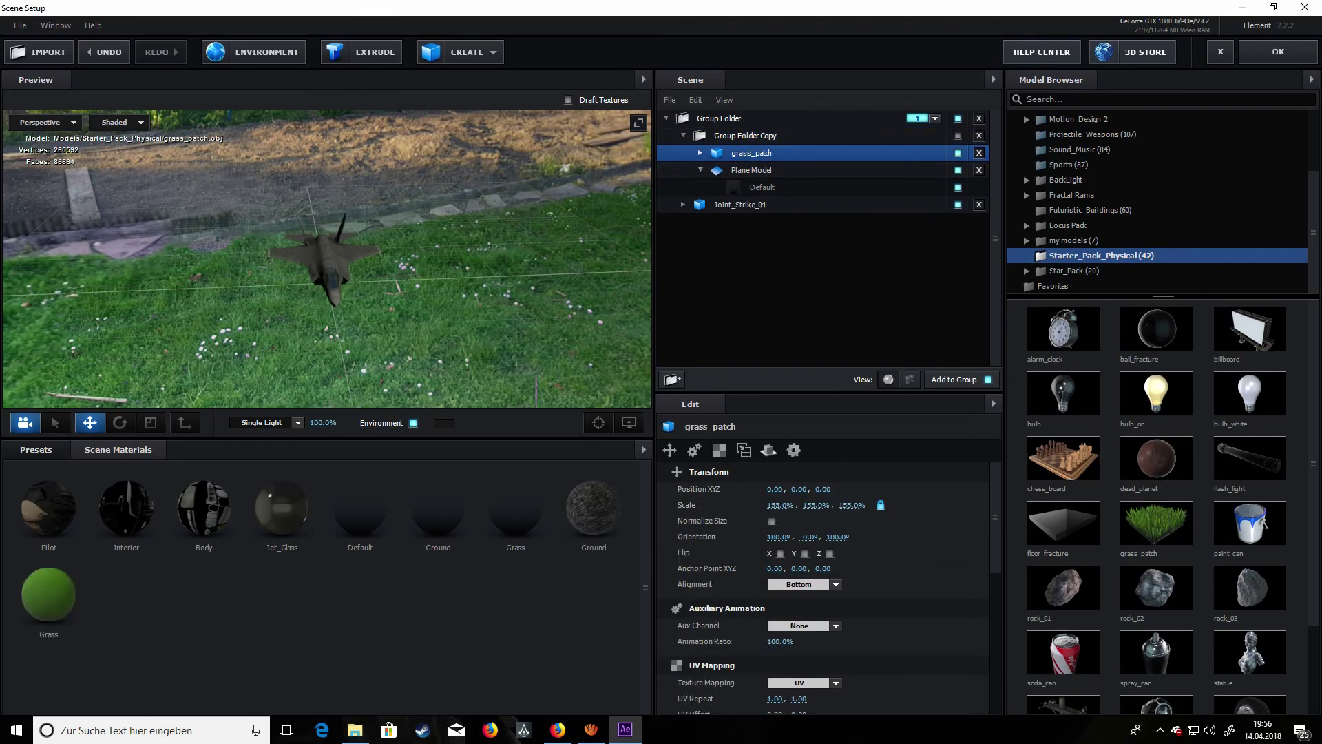
{"action": "left_click_drag", "start_coordinate": [327, 290], "coordinate": [458, 241]}
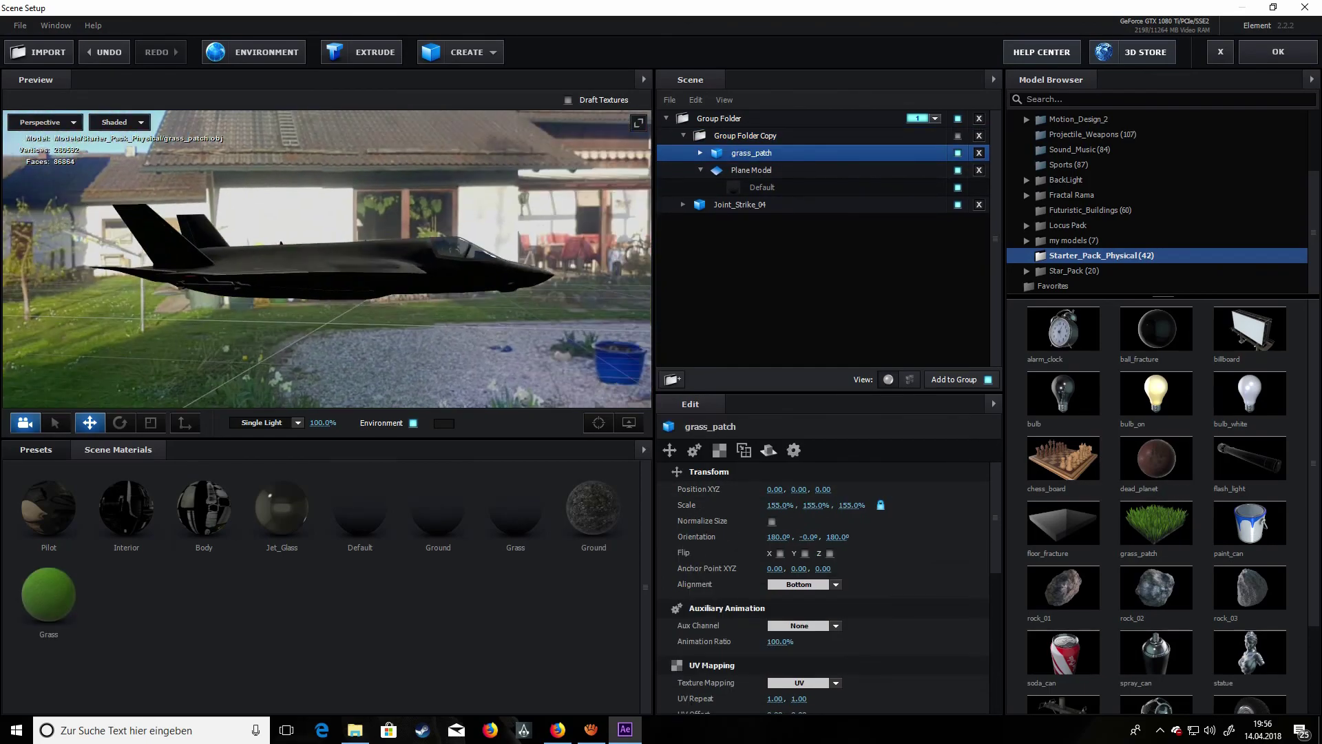
{"action": "mouse_move", "coordinate": [816, 173]}
{"action": "left_mouse_down"}
{"action": "mouse_move", "coordinate": [813, 196]}
{"action": "mouse_move", "coordinate": [810, 171]}
{"action": "left_mouse_up"}
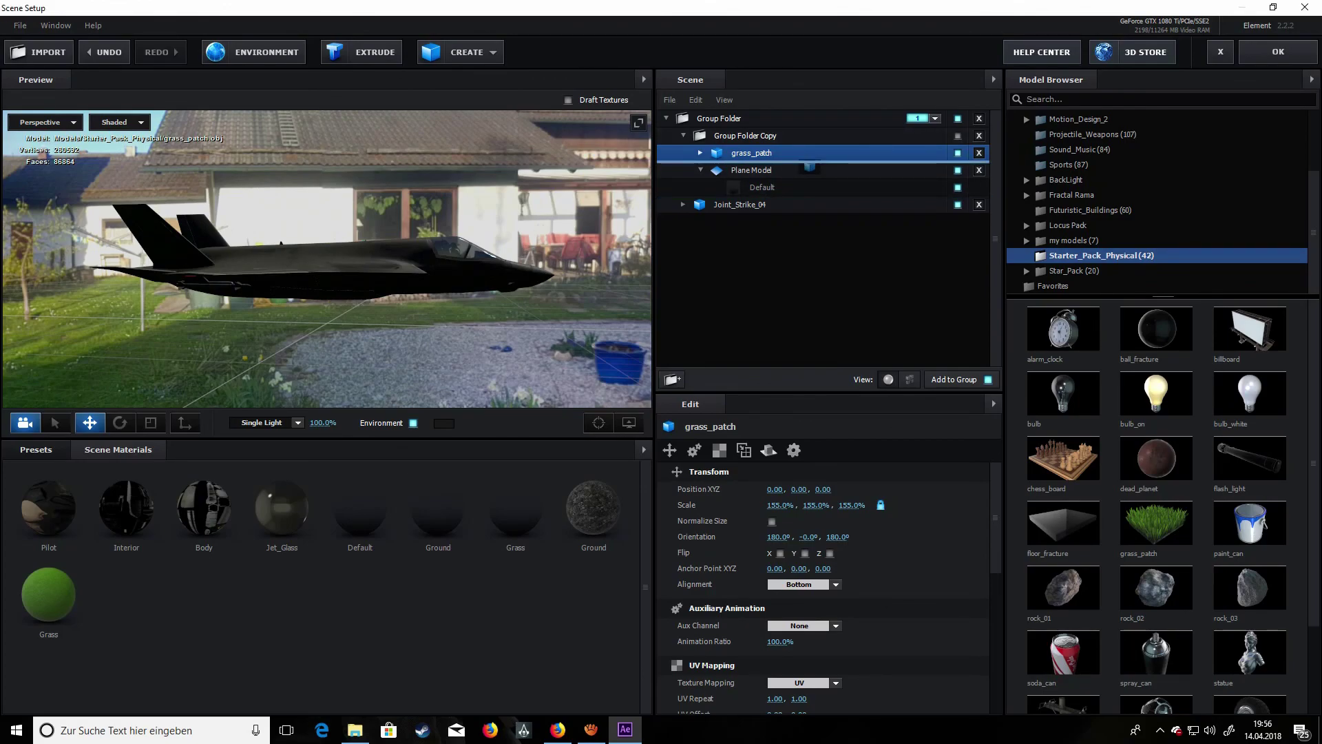
{"action": "left_click", "coordinate": [701, 153]}
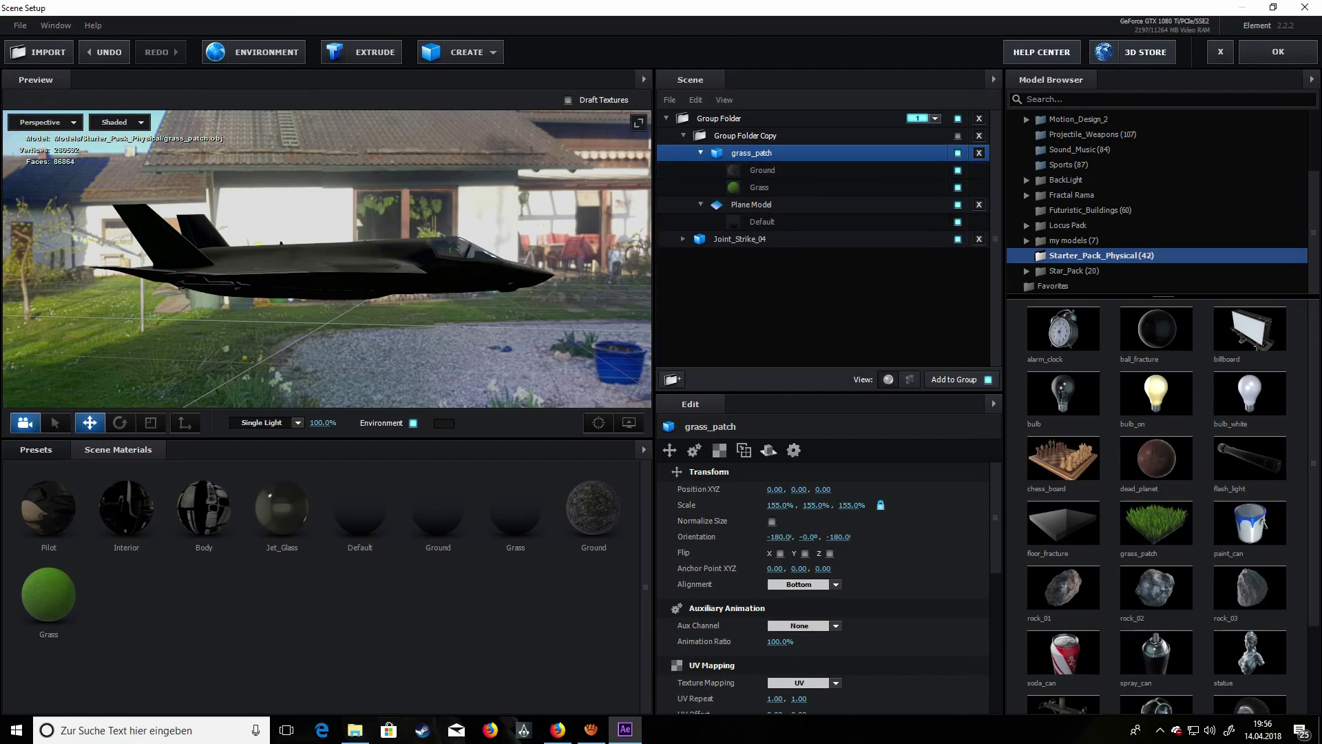
{"action": "key", "text": "Down"}
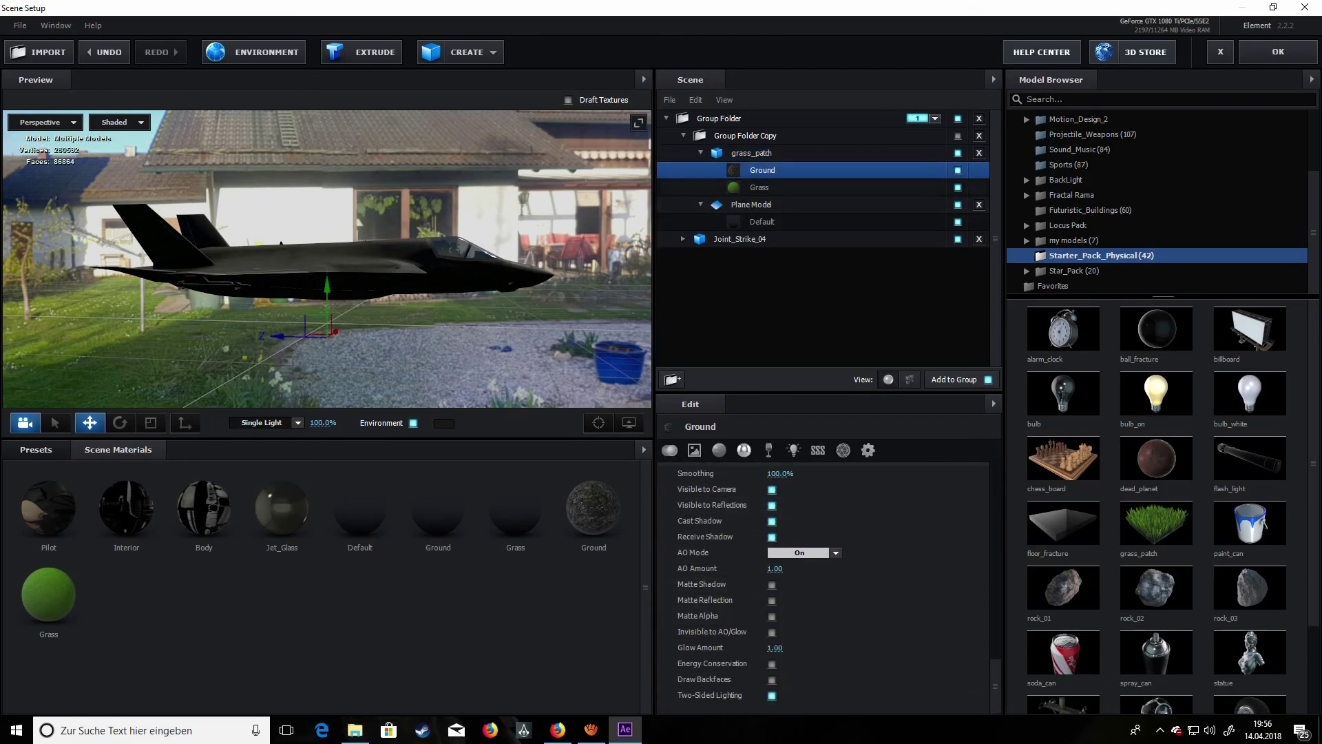
{"action": "key", "text": "Down"}
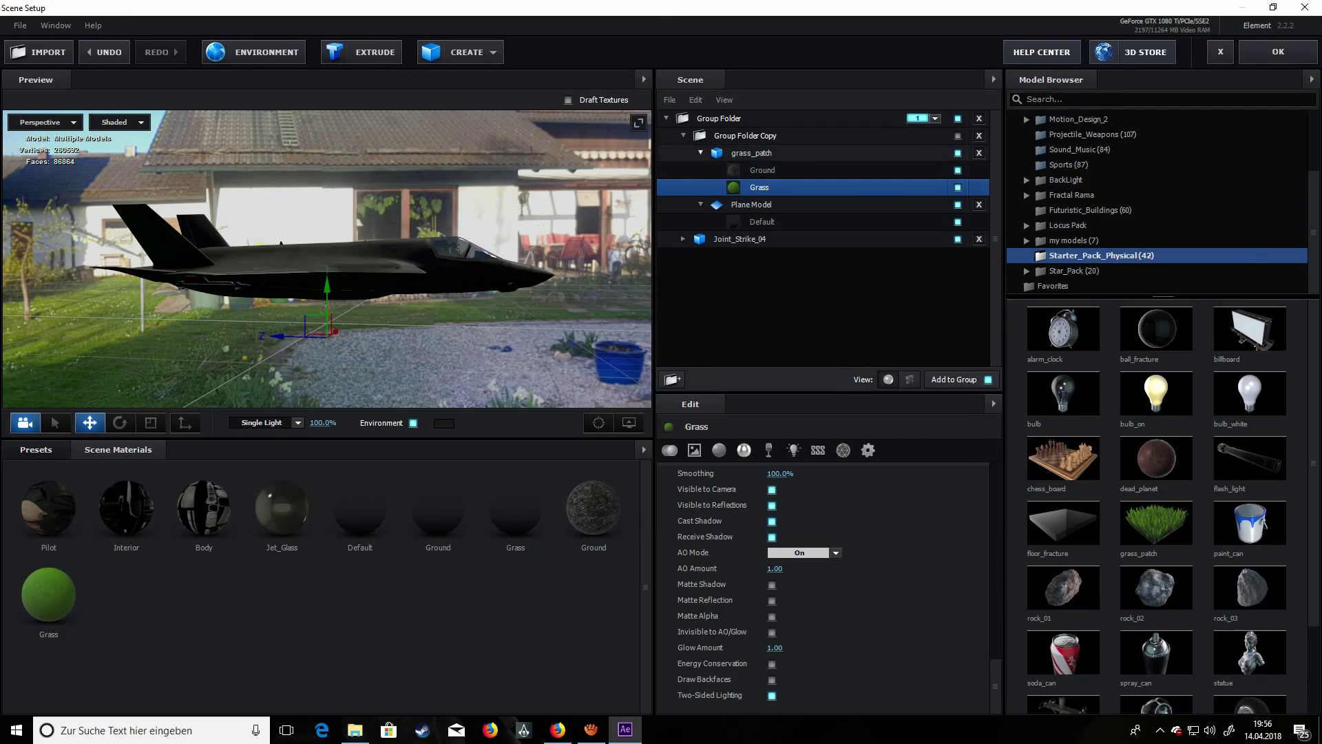
- Try to move grass_patch out of Group Folder Copy and assign it to group 1
{"action": "left_click_drag", "start_coordinate": [752, 153], "coordinate": [792, 285]}
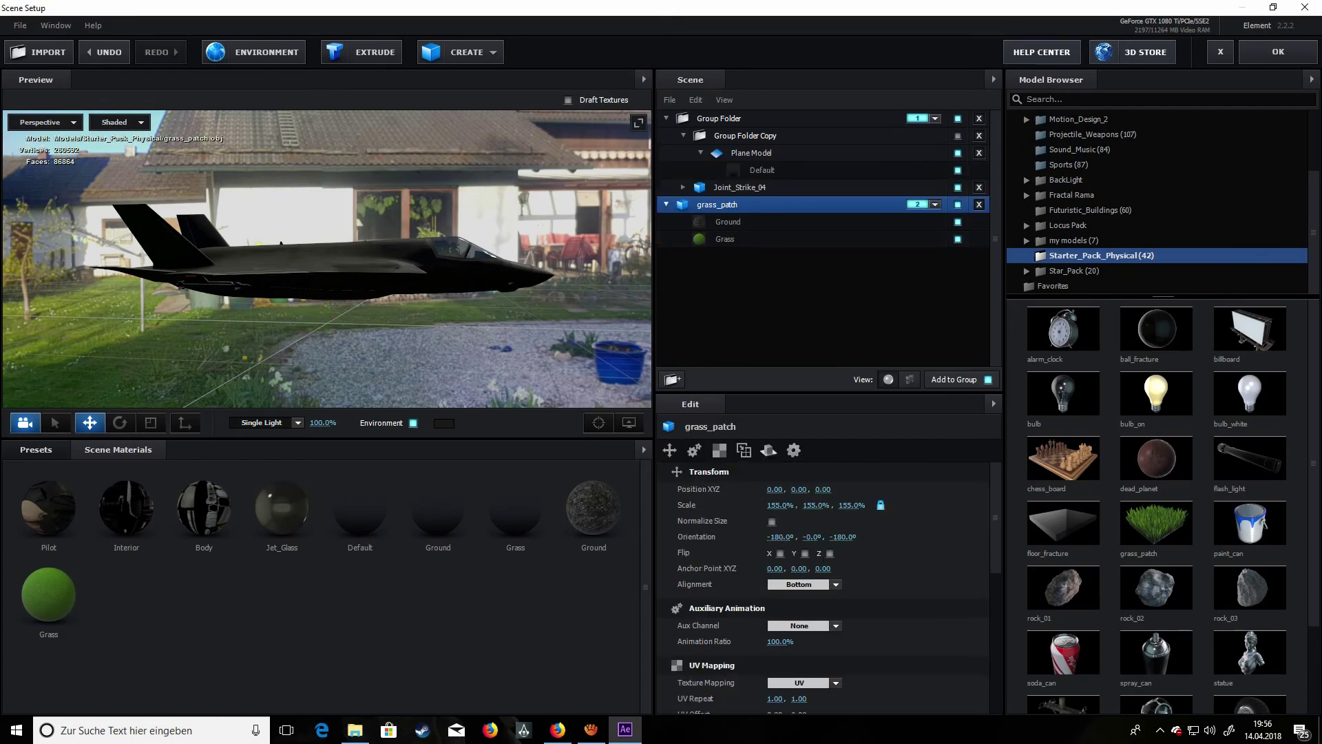
{"action": "left_click", "coordinate": [923, 205]}
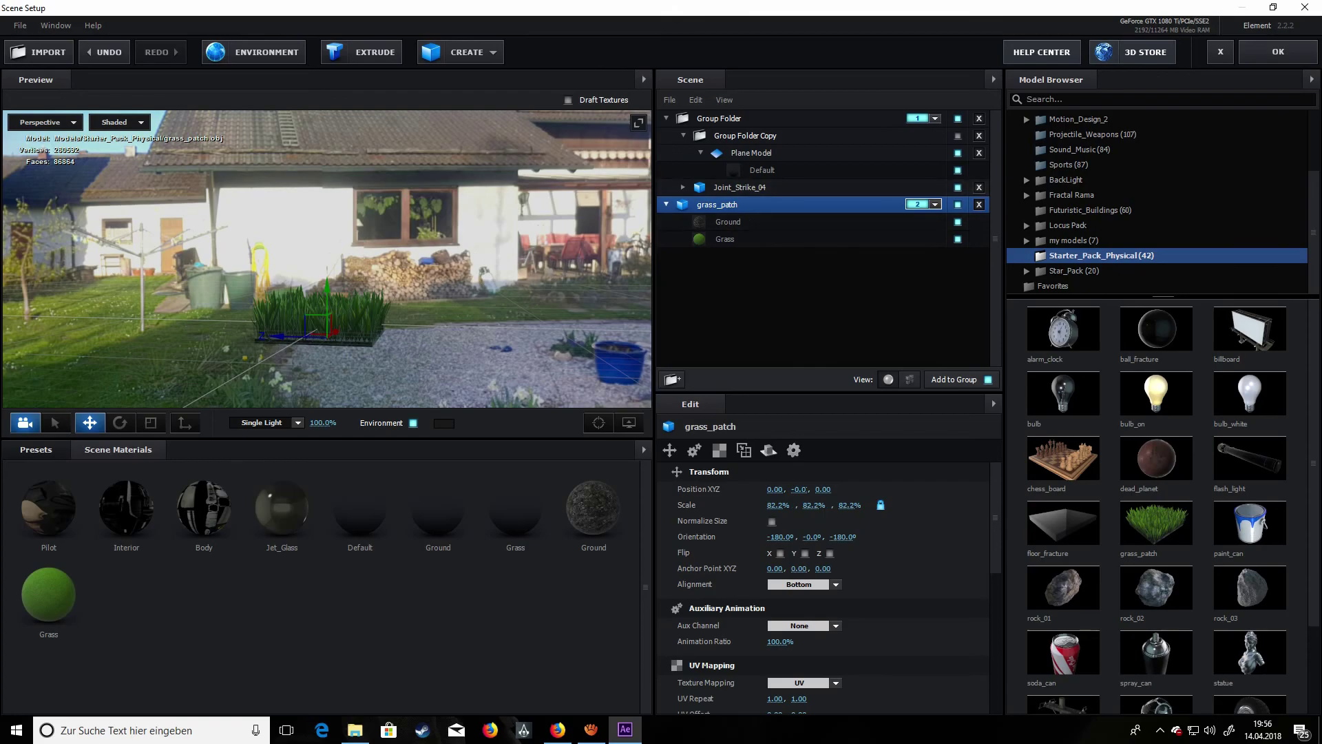
{"action": "left_click", "coordinate": [919, 225]}
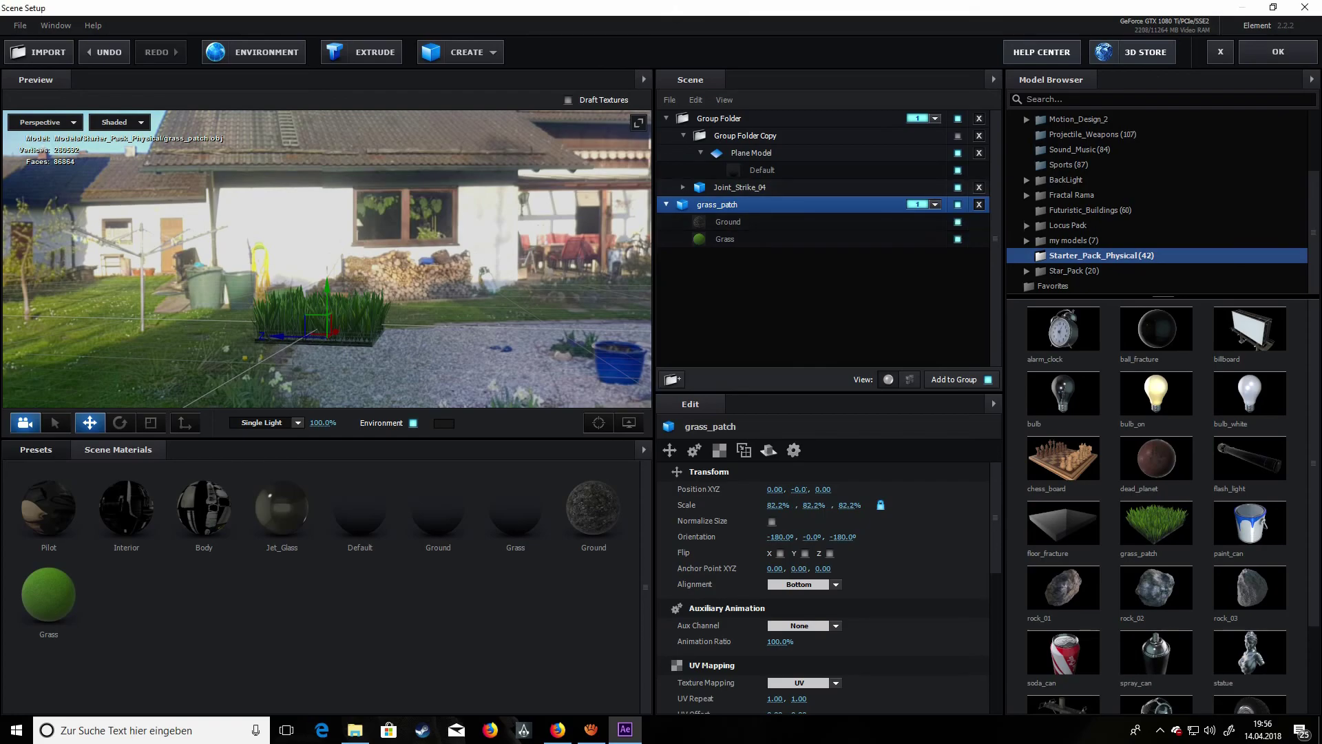
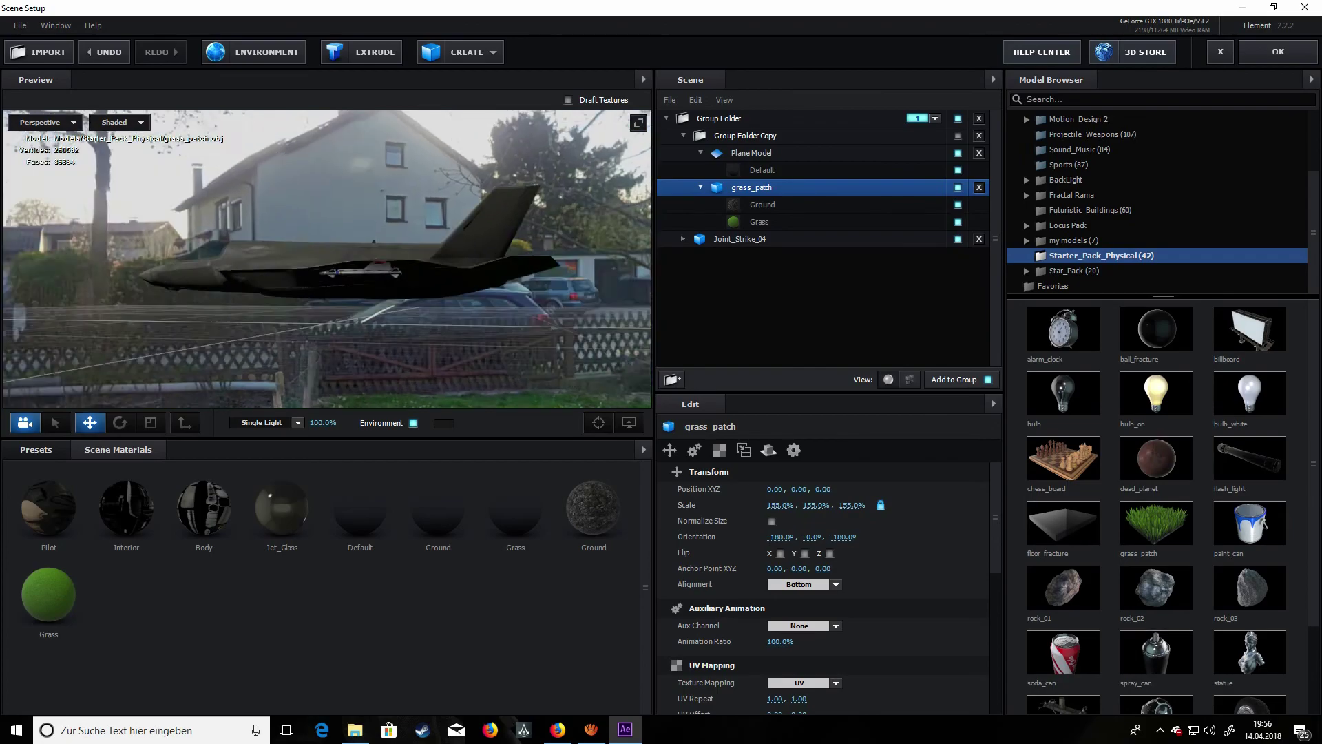
- Move grass_patch out of its folder to the scene's top level and scale it down uniformly to 17.2%
{"action": "left_click_drag", "start_coordinate": [752, 187], "coordinate": [761, 275]}
{"action": "left_click_drag", "start_coordinate": [323, 324], "coordinate": [275, 276]}
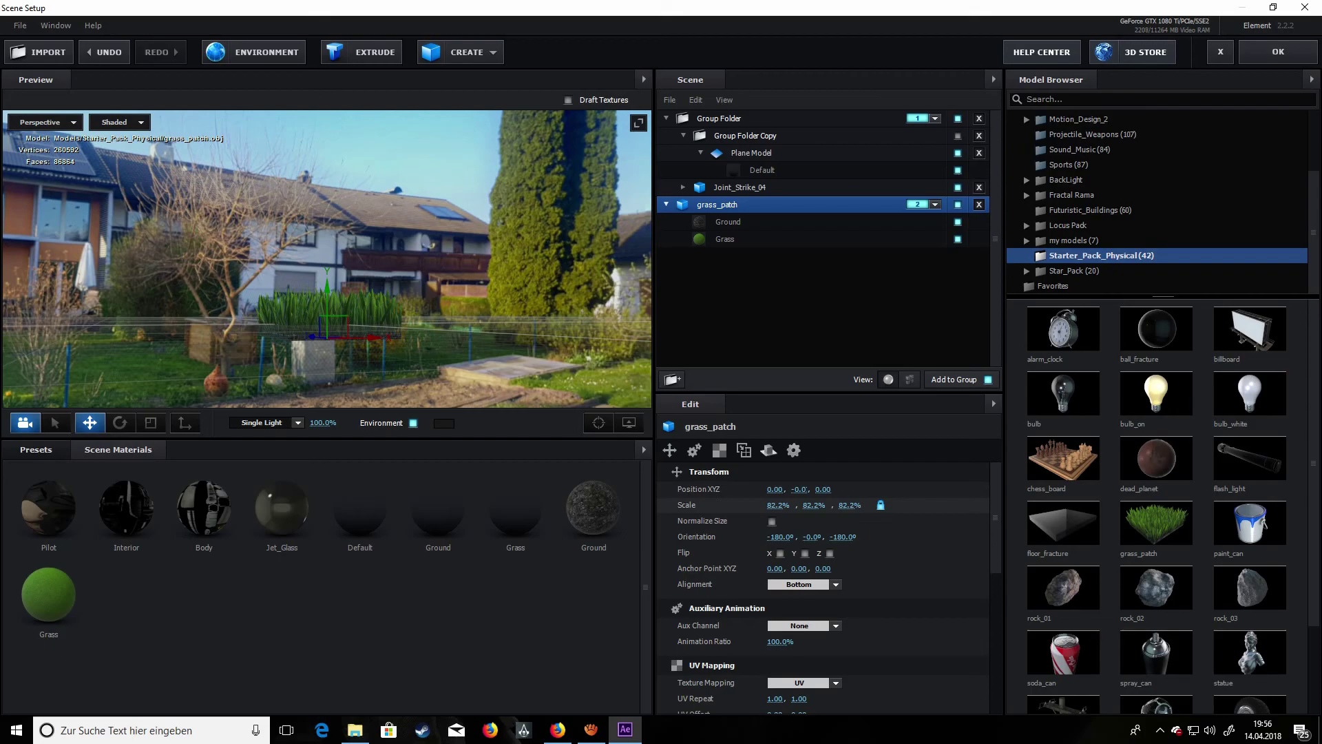
{"action": "left_click_drag", "start_coordinate": [778, 504], "coordinate": [746, 505]}
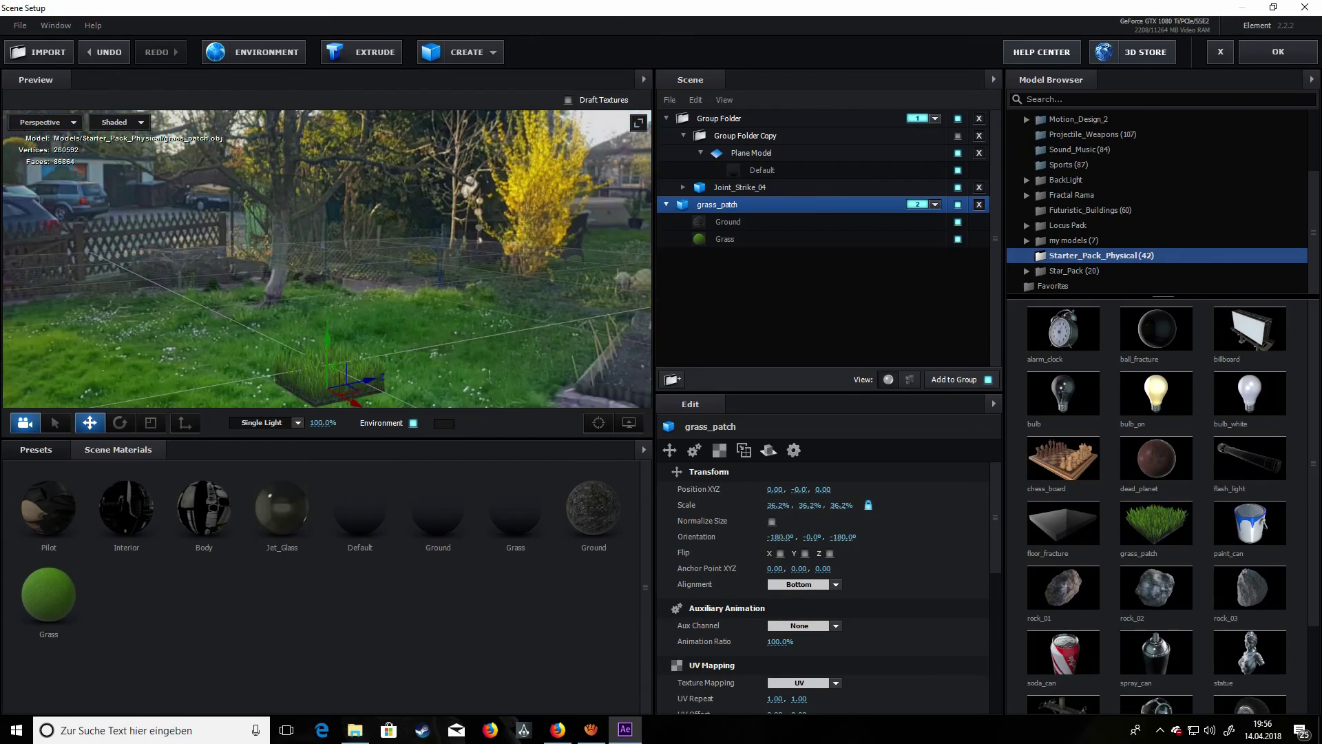
{"action": "left_click_drag", "start_coordinate": [778, 504], "coordinate": [766, 504]}
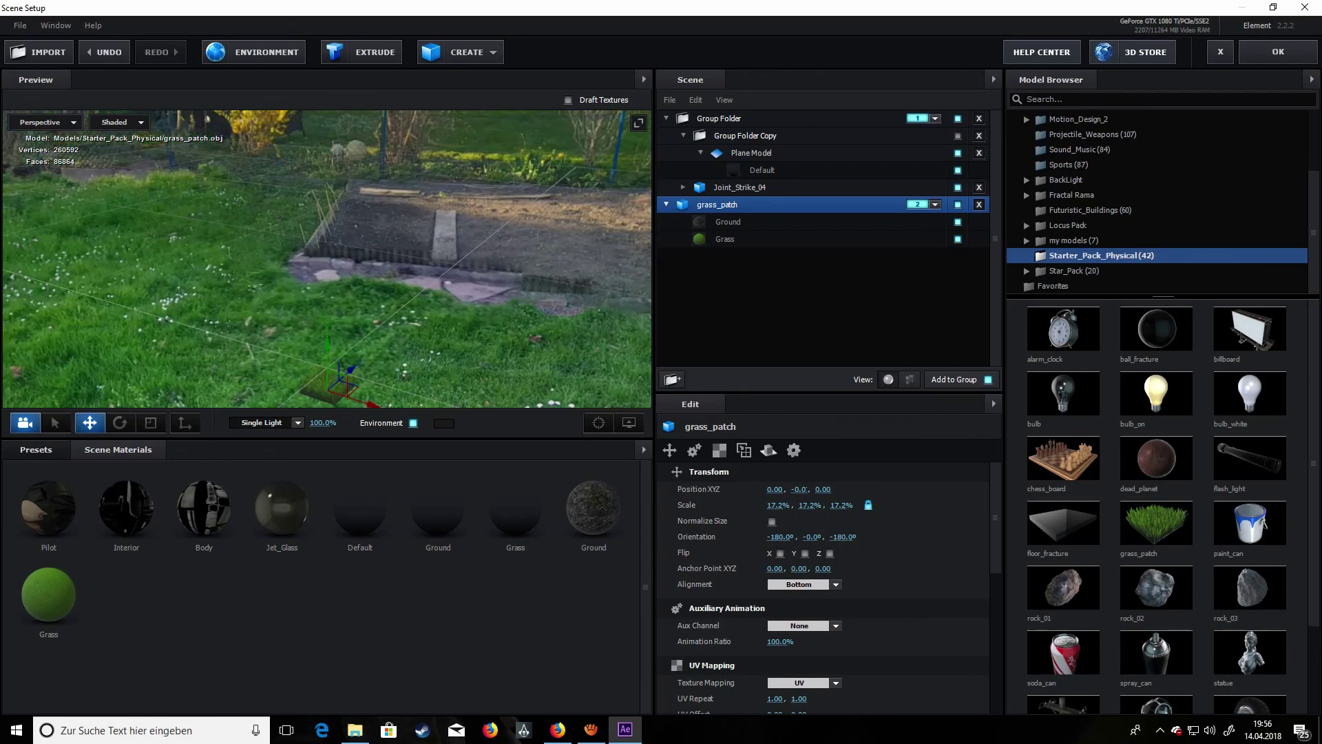
{"action": "left_click_drag", "start_coordinate": [327, 345], "coordinate": [327, 322]}
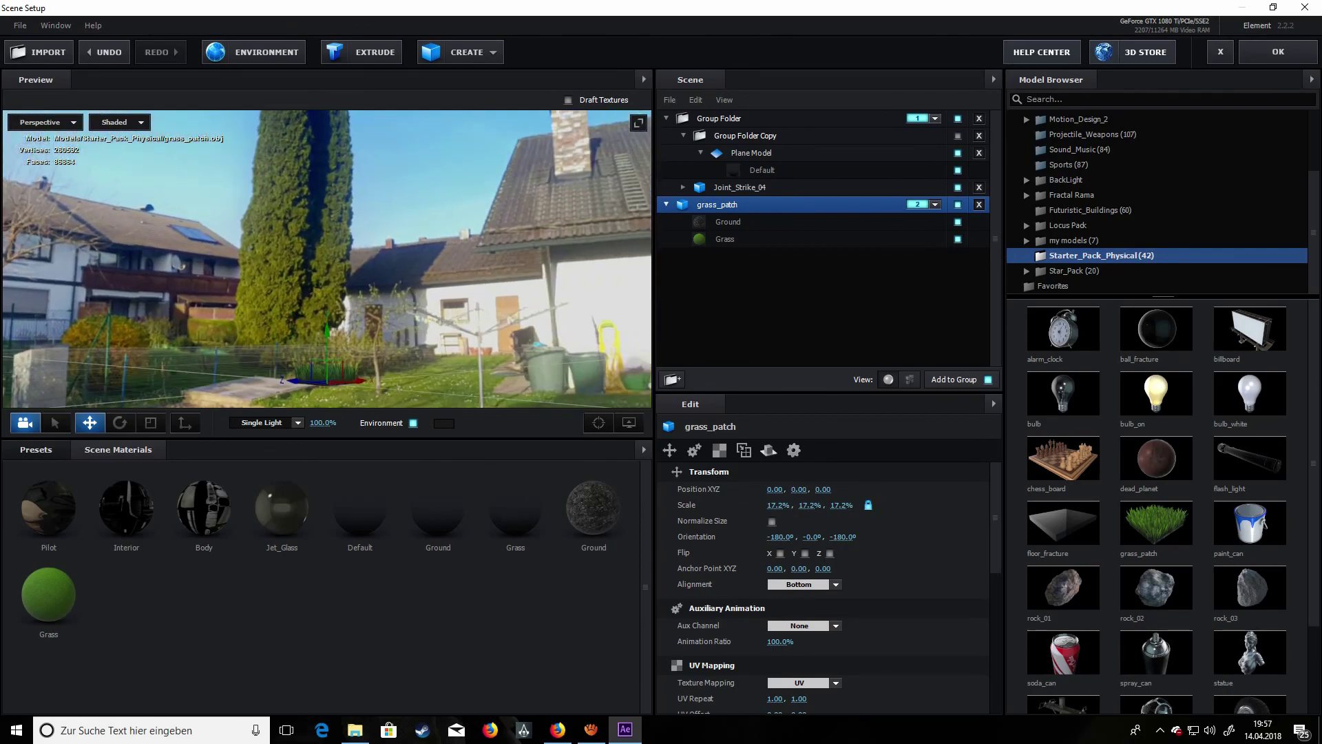
- Assign grass_patch to group 1 inside the jet's Group Folder and raise the preview light to 249%
{"action": "left_click", "coordinate": [935, 205]}
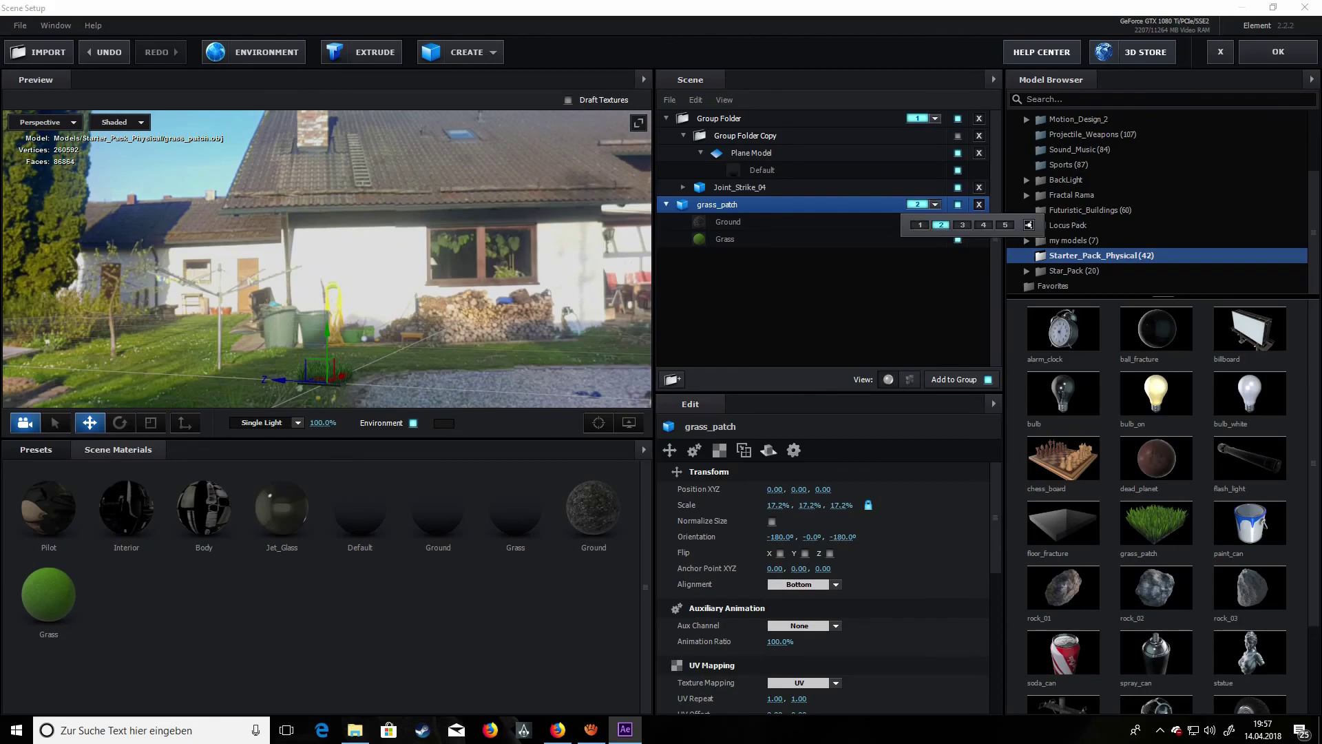
{"action": "left_click", "coordinate": [920, 225]}
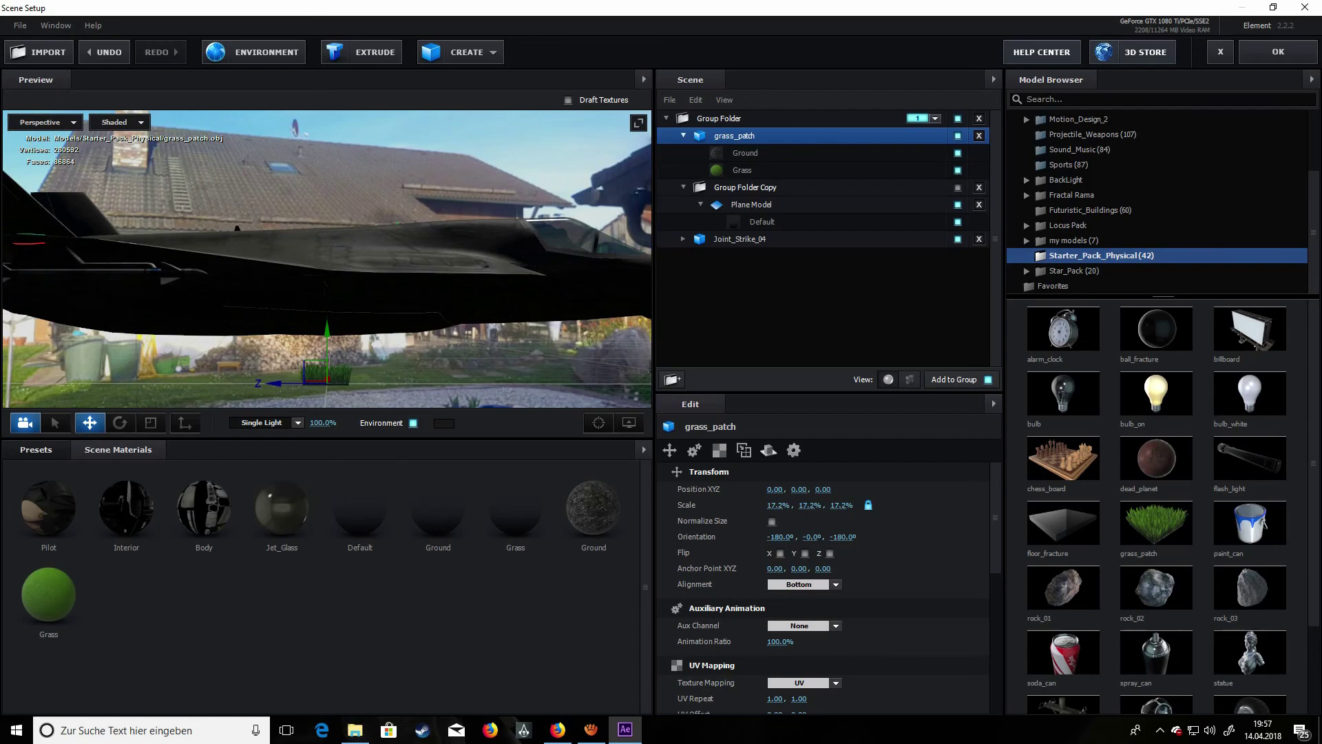
{"action": "left_click_drag", "start_coordinate": [323, 422], "coordinate": [439, 422]}
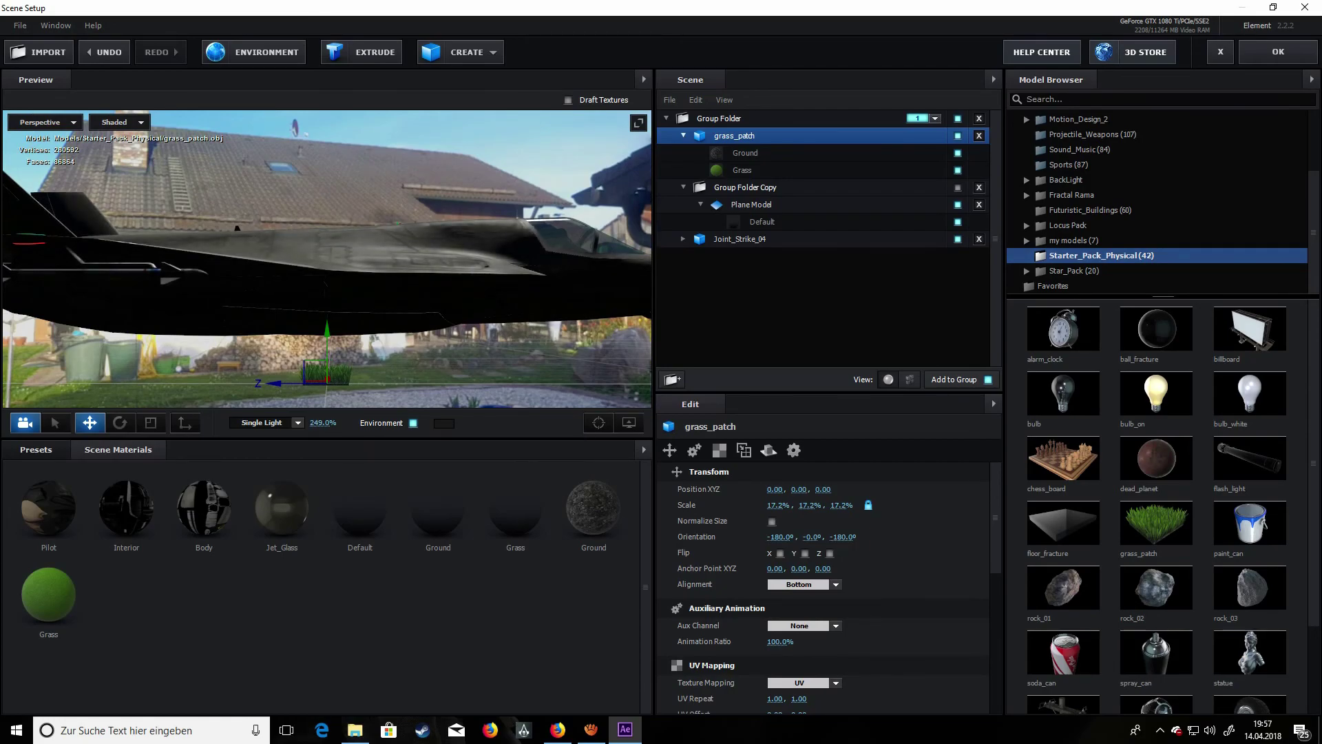
- Undo the last grass_patch move, reassign the model to group 1 and place it first inside the jet's Group Folder
{"action": "key", "text": "ctrl+z"}
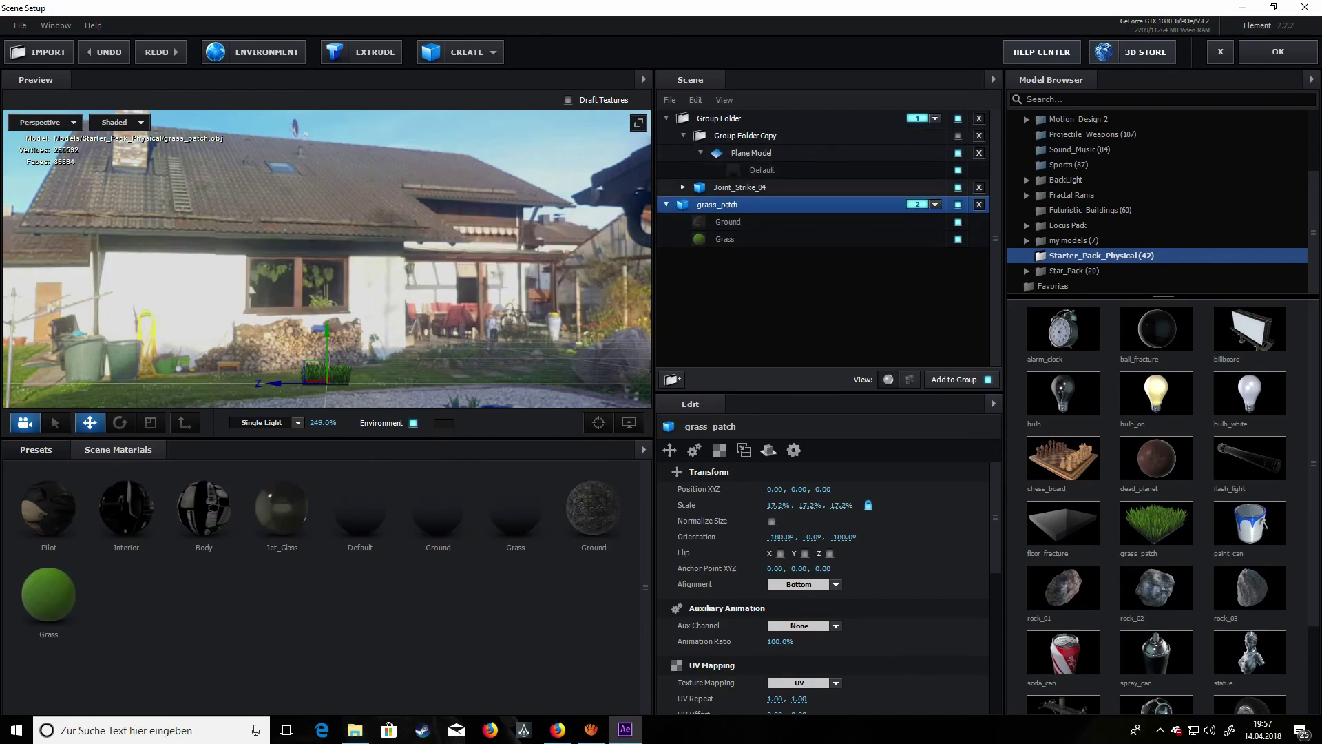
{"action": "left_click", "coordinate": [935, 204]}
{"action": "left_click", "coordinate": [920, 224]}
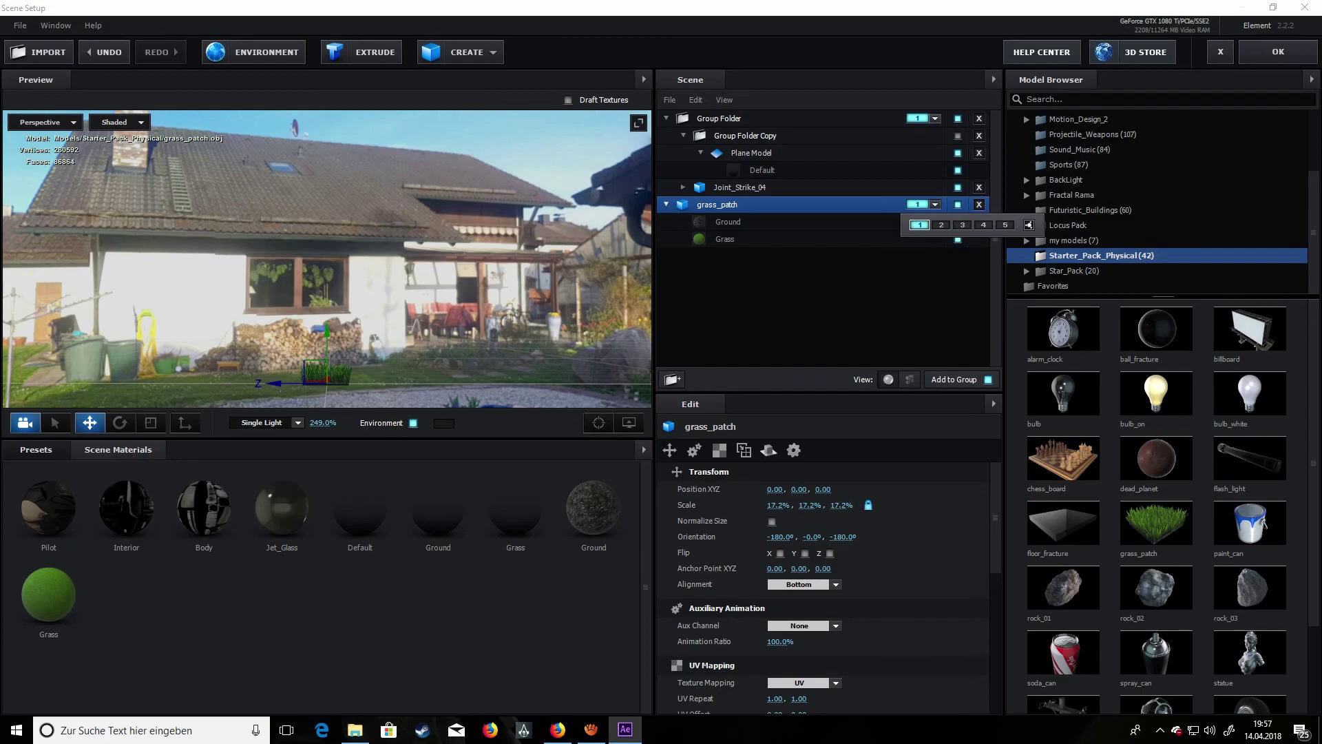
{"action": "left_click_drag", "start_coordinate": [799, 205], "coordinate": [798, 123]}
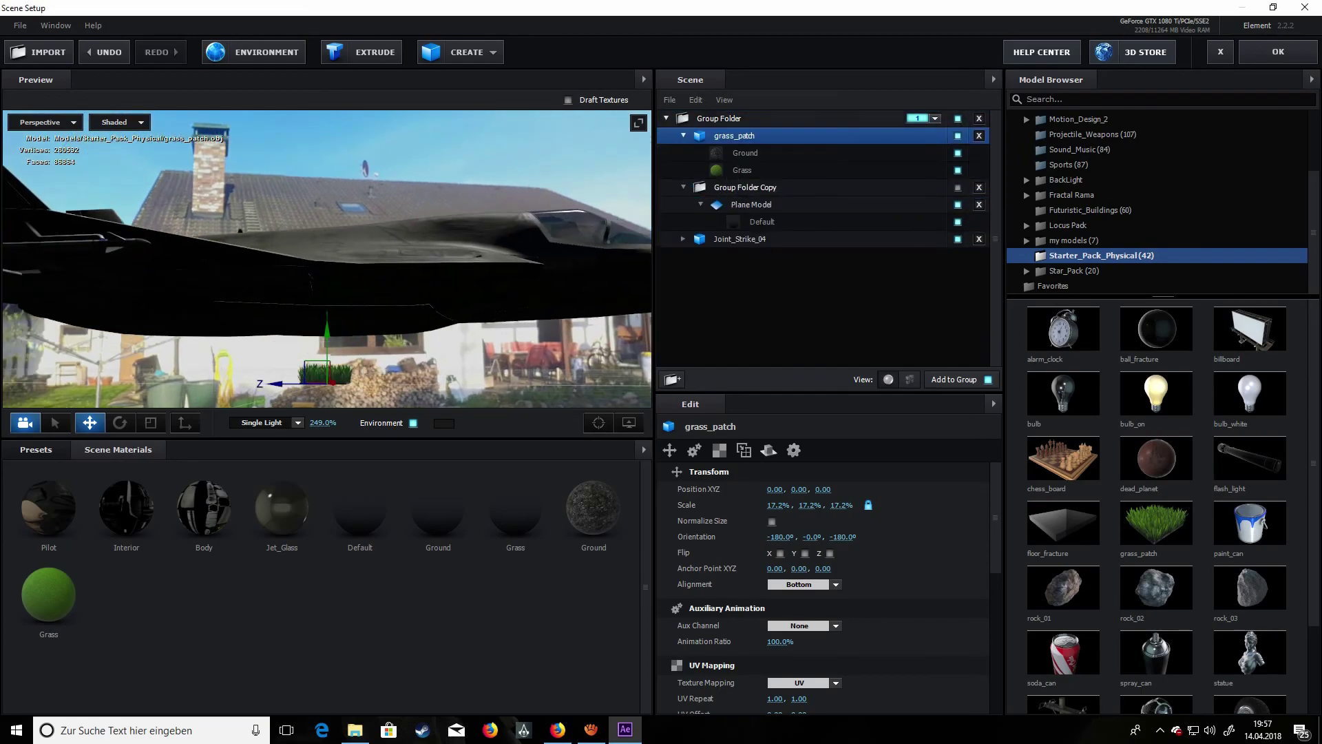
- Set Joint_Strike_04's Rig Control to 100% to extend the jet's landing gear
{"action": "left_click", "coordinate": [739, 239]}
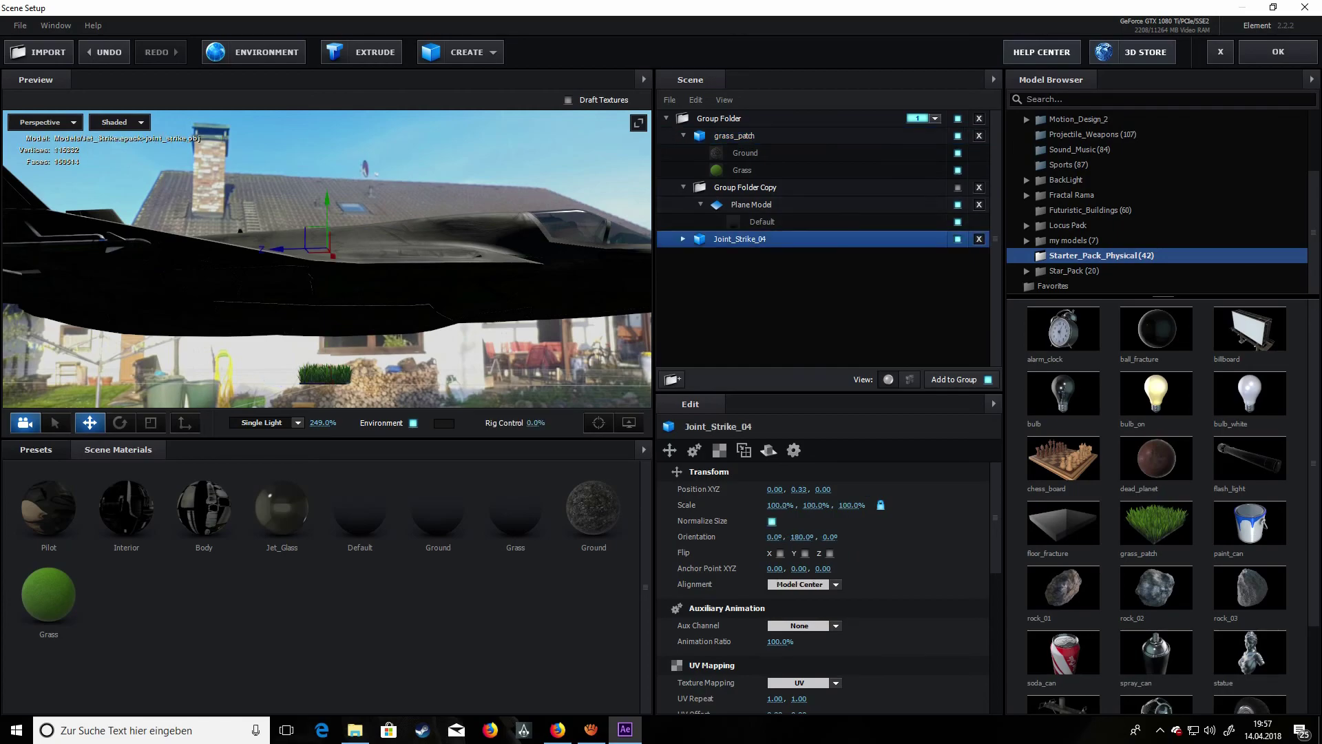
{"action": "left_click_drag", "start_coordinate": [538, 423], "coordinate": [605, 423]}
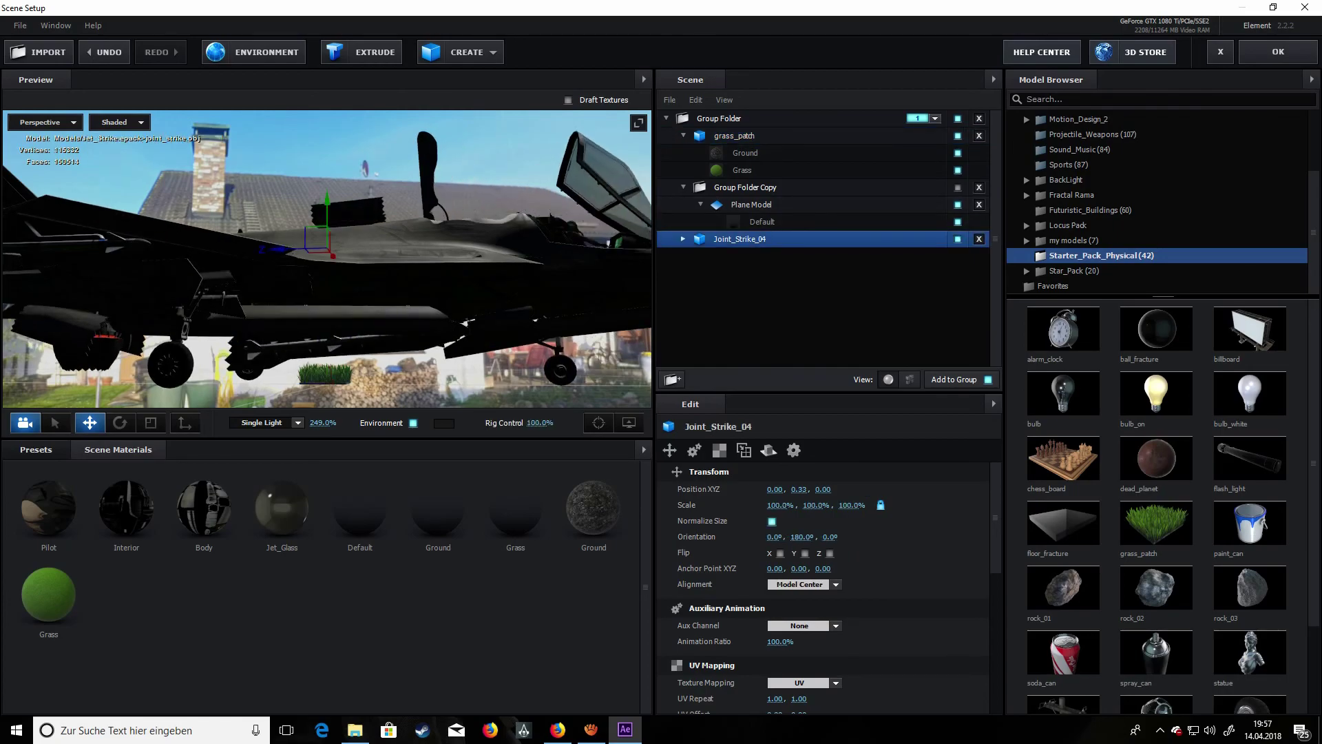
- Place grass_patch under the jet's nose wheel at position 0.00, -0.02, -0.54 and hide its Ground material
{"action": "left_click", "coordinate": [734, 135]}
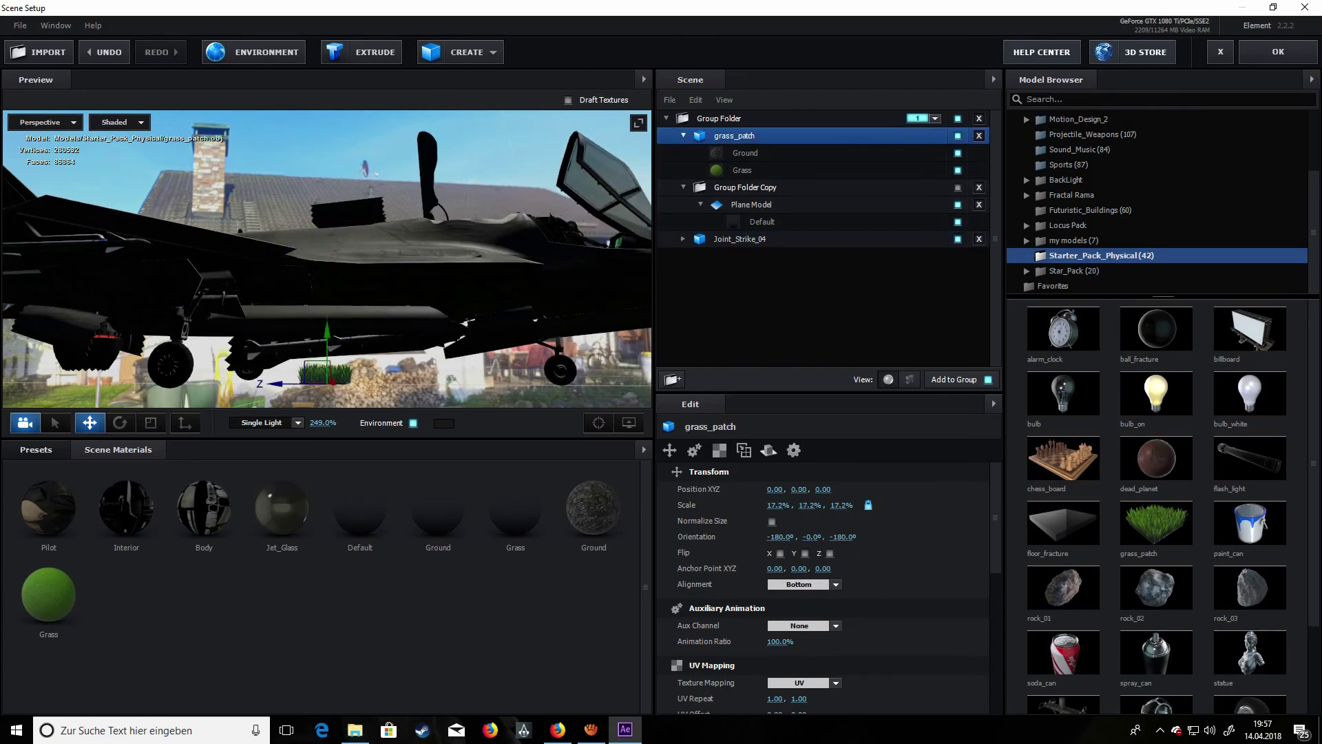
{"action": "left_click_drag", "start_coordinate": [275, 383], "coordinate": [514, 384]}
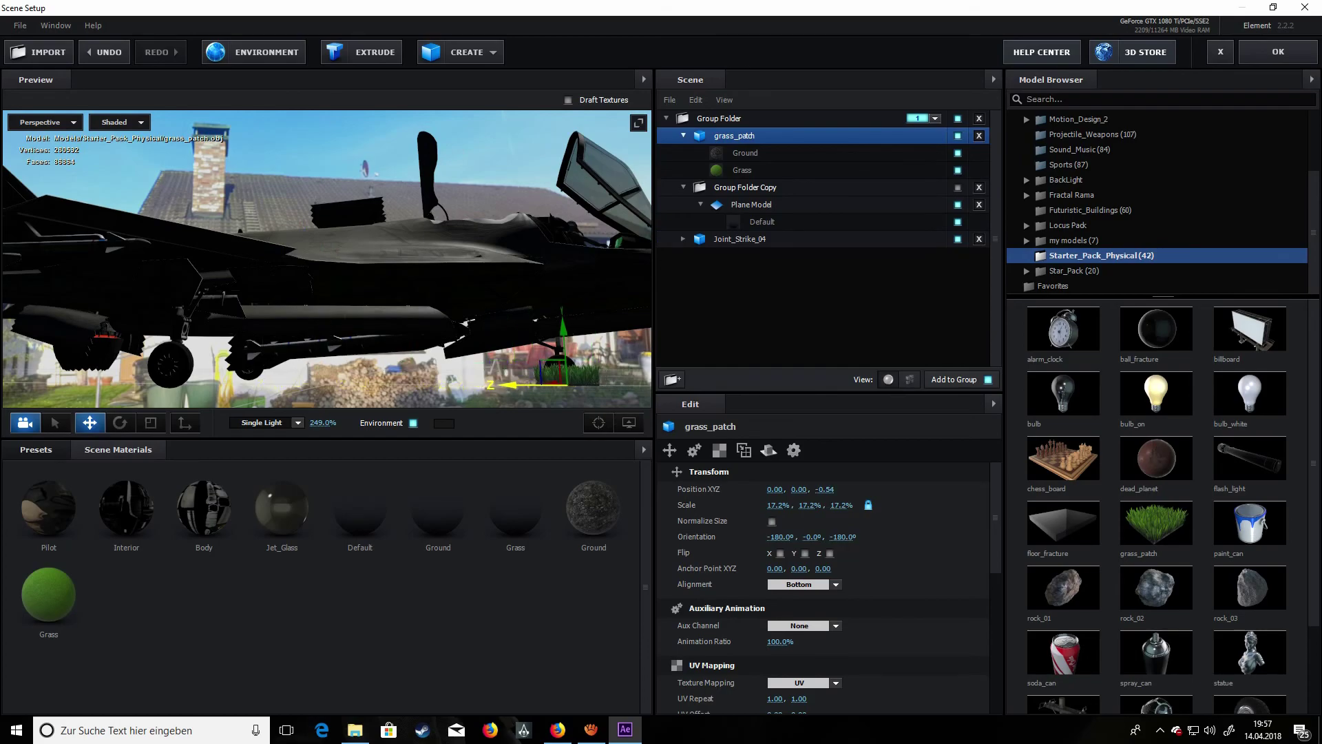
{"action": "left_click_drag", "start_coordinate": [630, 310], "coordinate": [431, 303]}
{"action": "left_click_drag", "start_coordinate": [408, 351], "coordinate": [407, 367]}
{"action": "left_click_drag", "start_coordinate": [372, 310], "coordinate": [551, 307]}
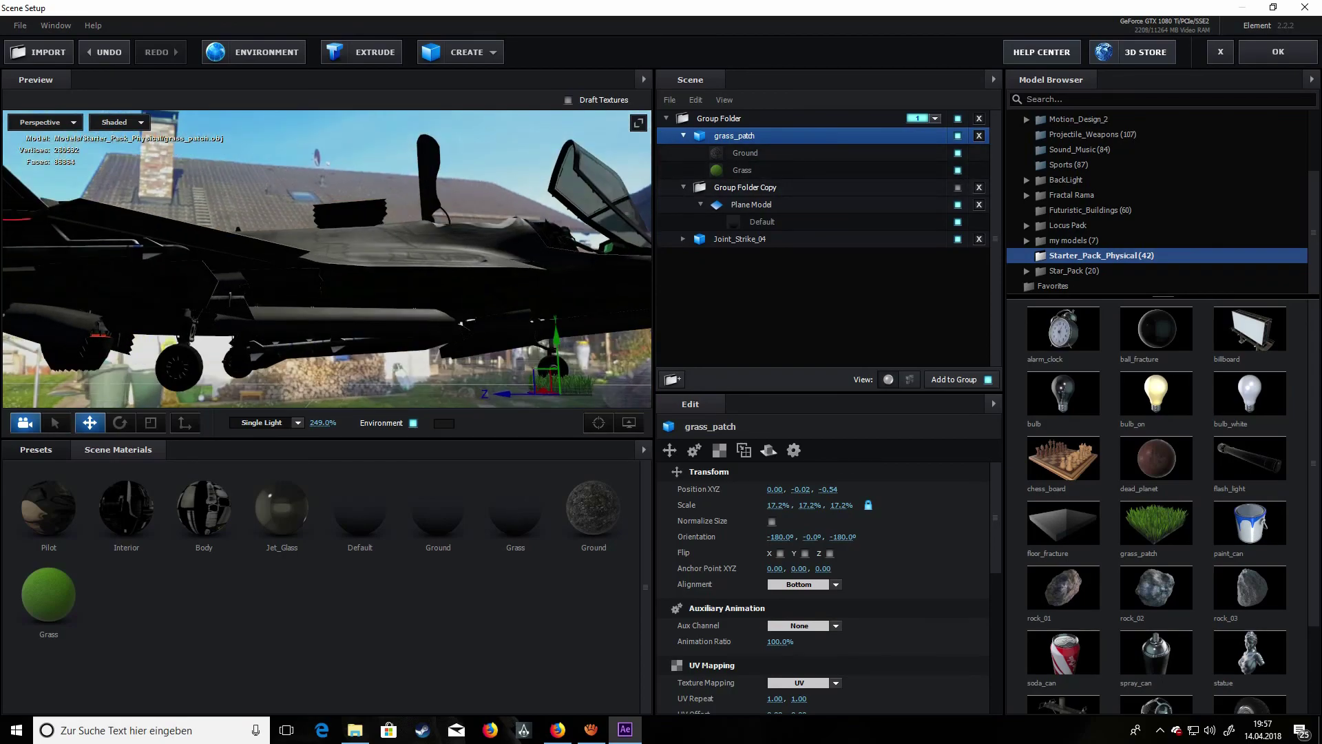
{"action": "left_click", "coordinate": [957, 153]}
- Duplicate grass_patch twice and place the copies under the two rear wheels at -0.28, -0.02, 0.26 and 0.27, -0.02, 0.26
{"action": "key", "text": "ctrl+d"}
{"action": "left_click_drag", "start_coordinate": [557, 345], "coordinate": [558, 282]}
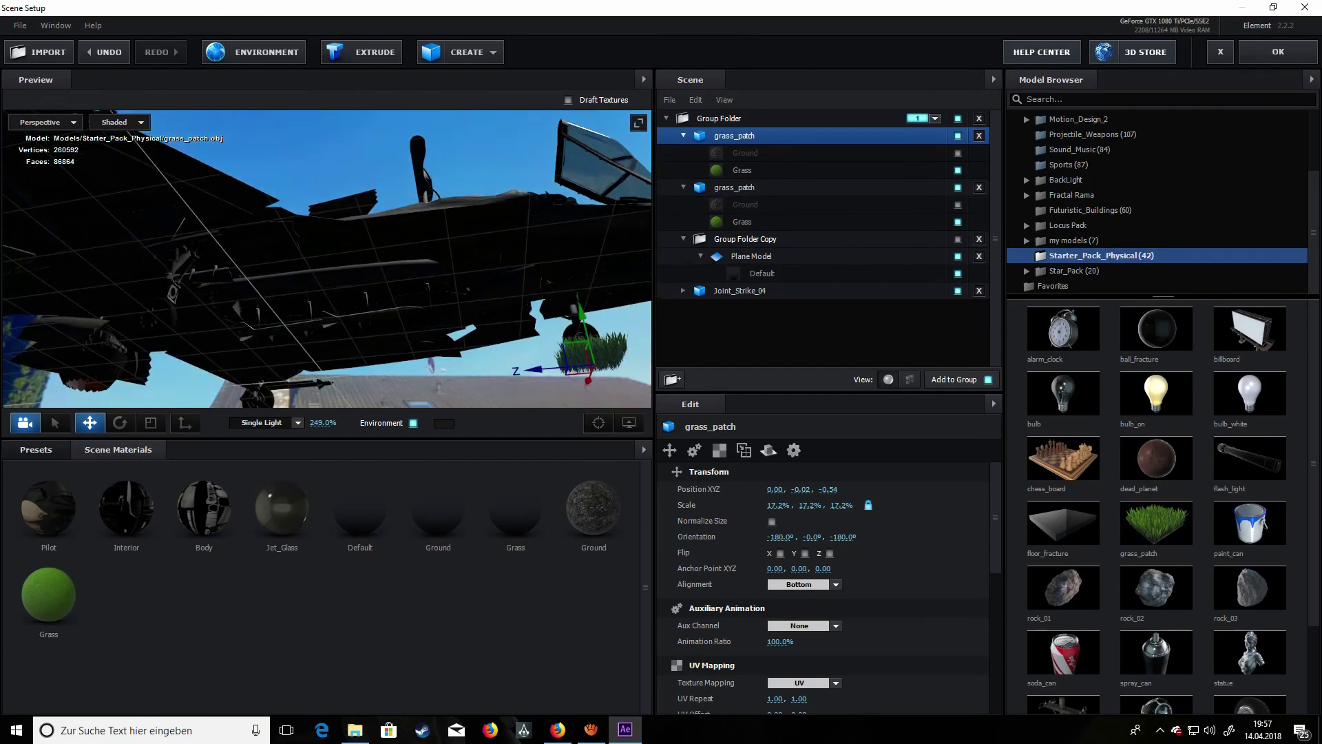
{"action": "left_click_drag", "start_coordinate": [537, 369], "coordinate": [100, 403]}
{"action": "left_click_drag", "start_coordinate": [324, 289], "coordinate": [460, 335]}
{"action": "scroll", "coordinate": [327, 259], "scroll_direction": "down", "scroll_amount": 1}
{"action": "left_click_drag", "start_coordinate": [90, 398], "coordinate": [161, 399]}
{"action": "left_click_drag", "start_coordinate": [427, 310], "coordinate": [248, 297]}
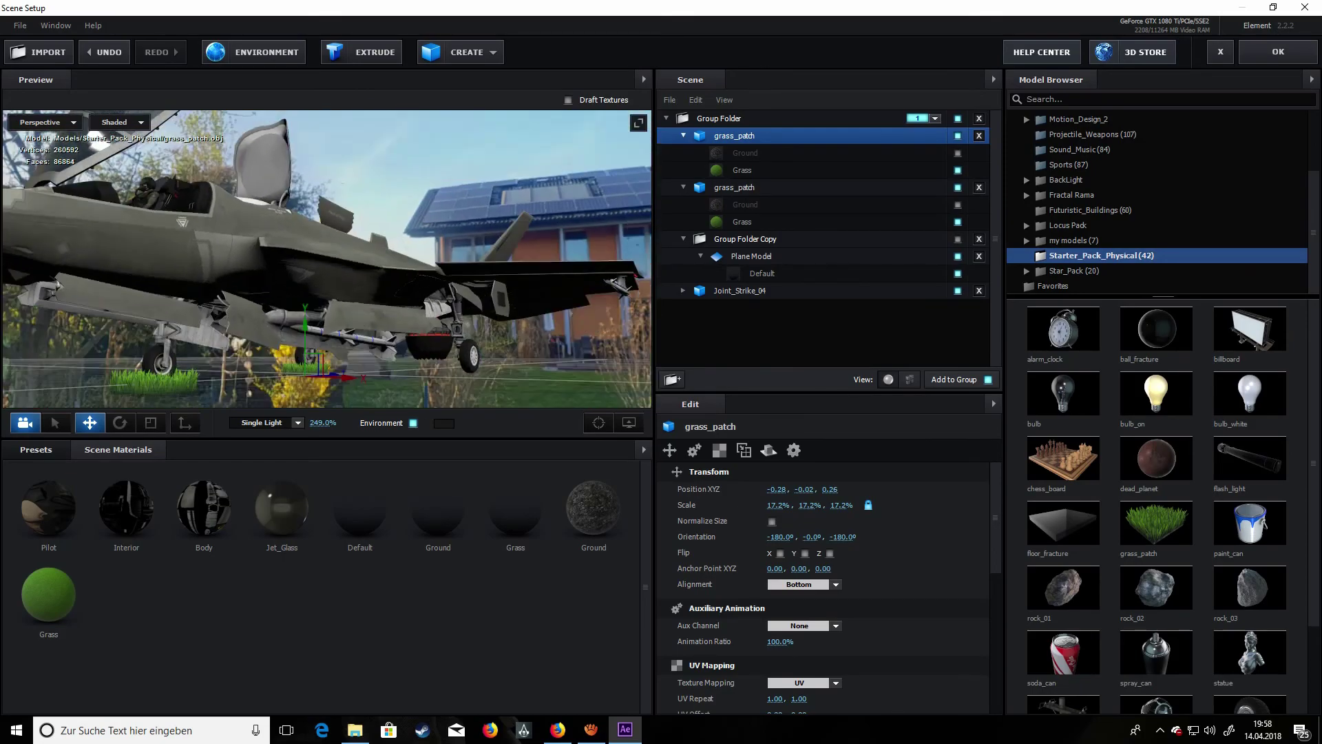
{"action": "key", "text": "ctrl+d"}
{"action": "left_click_drag", "start_coordinate": [345, 377], "coordinate": [520, 383]}
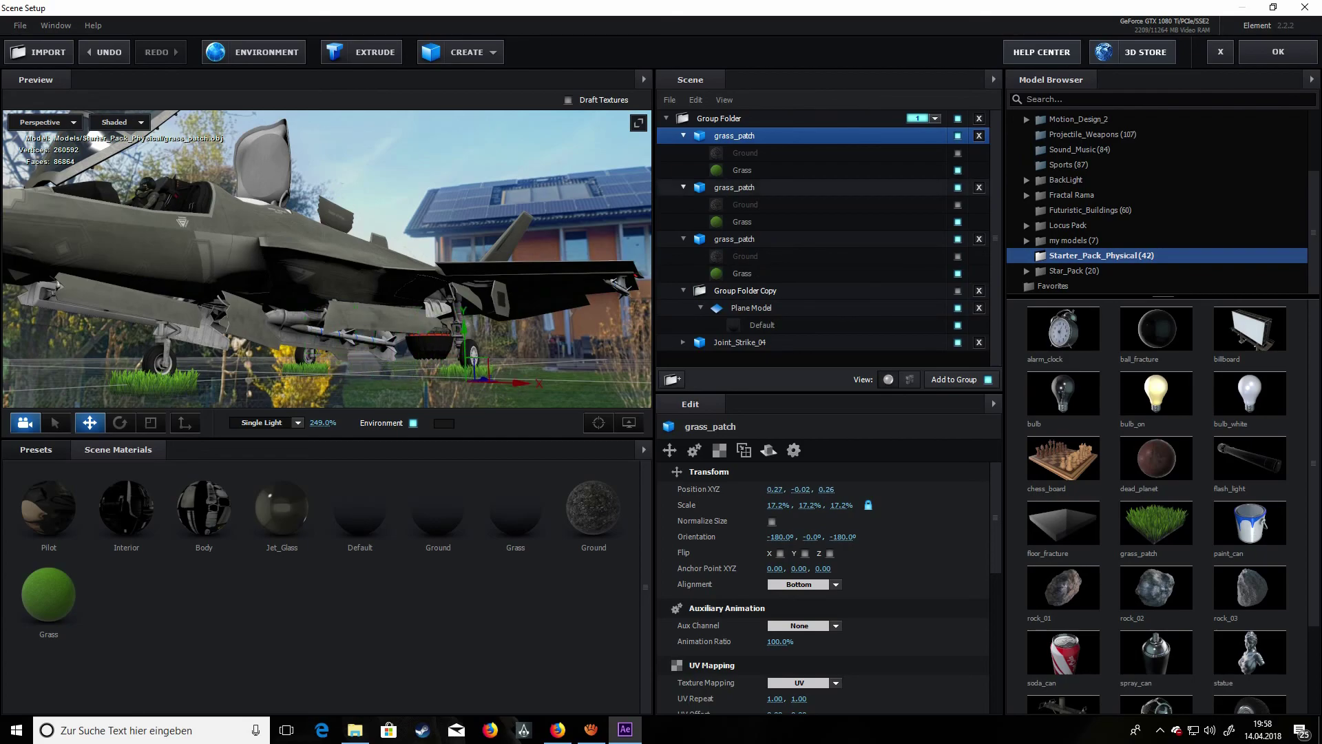
- Enable Matte Shadow on the Grass material of the grass patches and apply the scene to the composition
{"action": "left_click", "coordinate": [743, 170]}
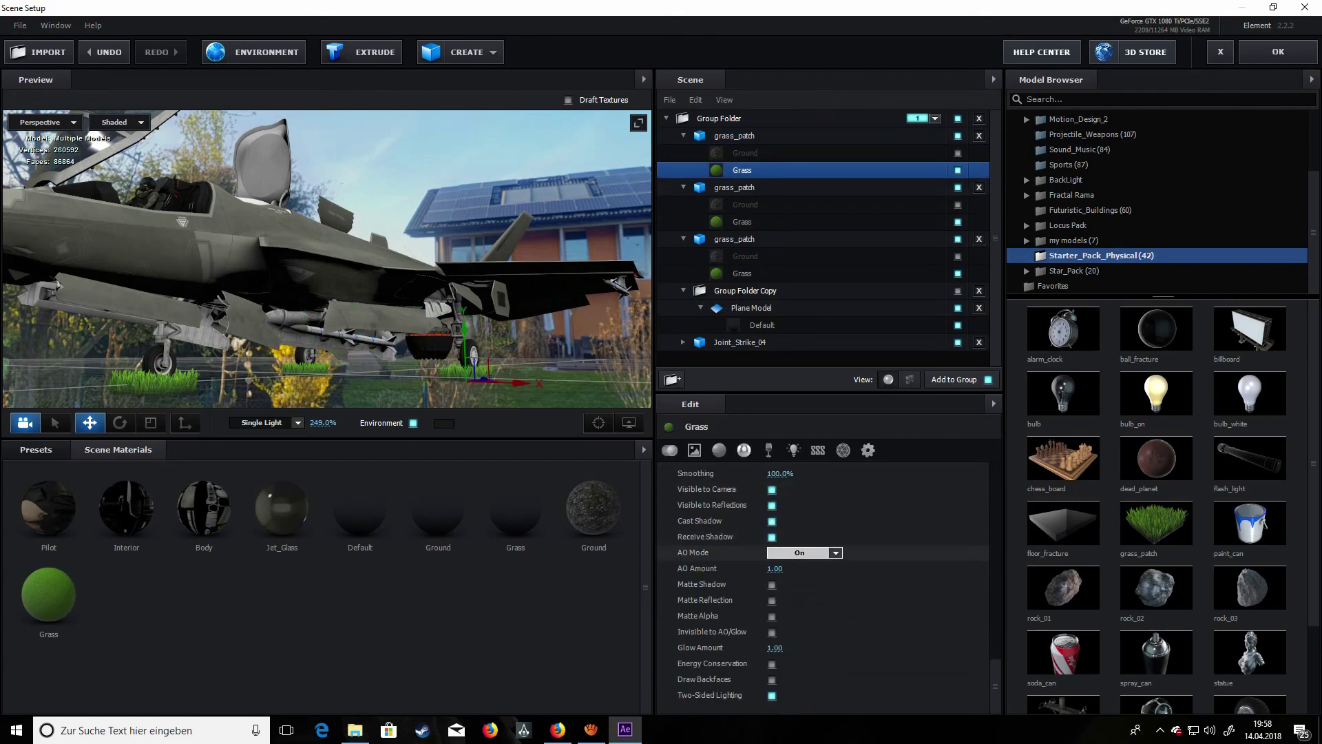
{"action": "left_click", "coordinate": [772, 584]}
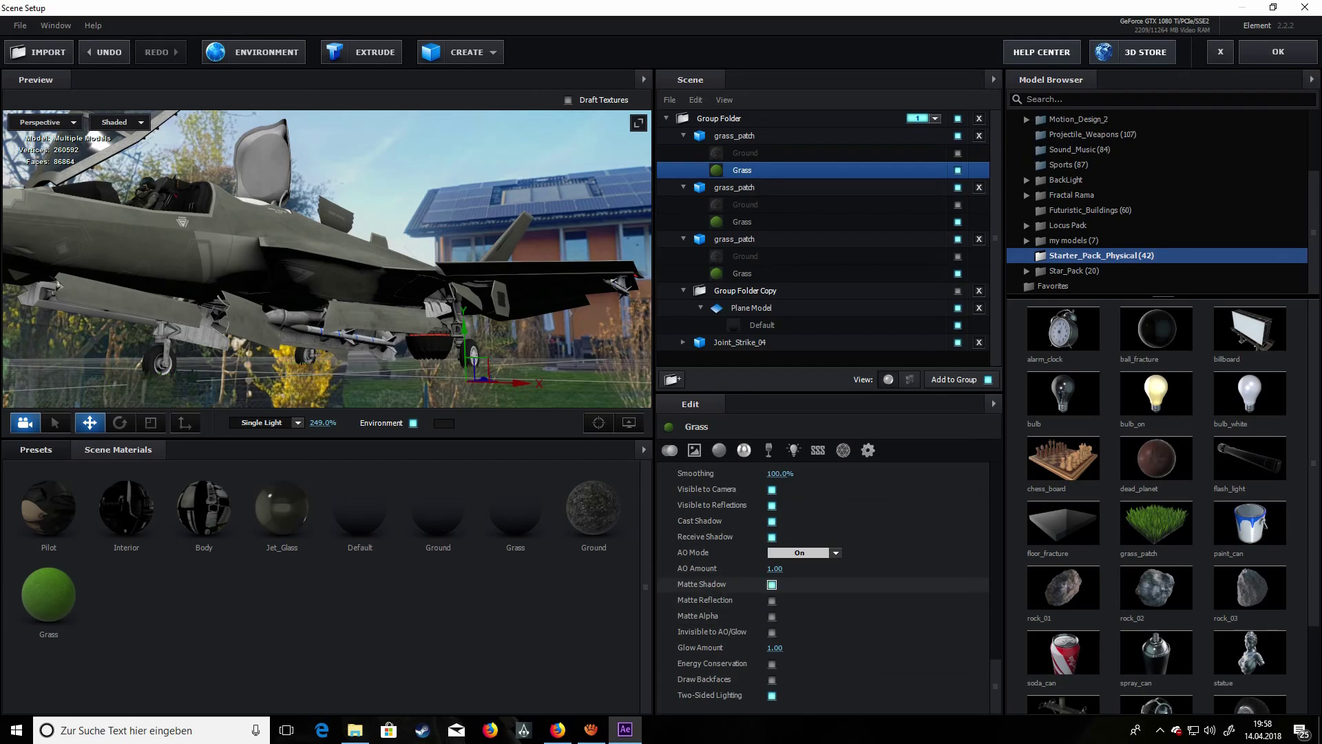
{"action": "left_click_drag", "start_coordinate": [206, 262], "coordinate": [427, 262]}
{"action": "left_click_drag", "start_coordinate": [323, 303], "coordinate": [286, 216]}
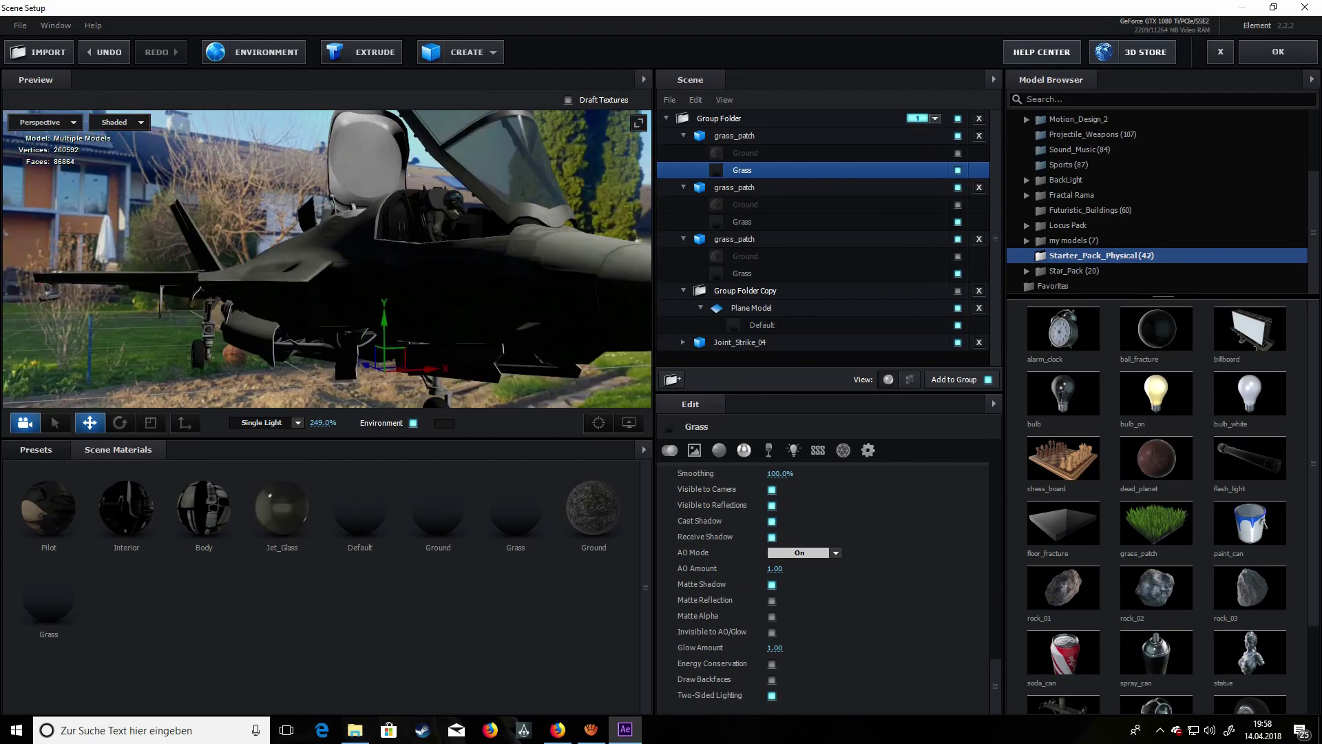
{"action": "left_click", "coordinate": [1278, 52]}
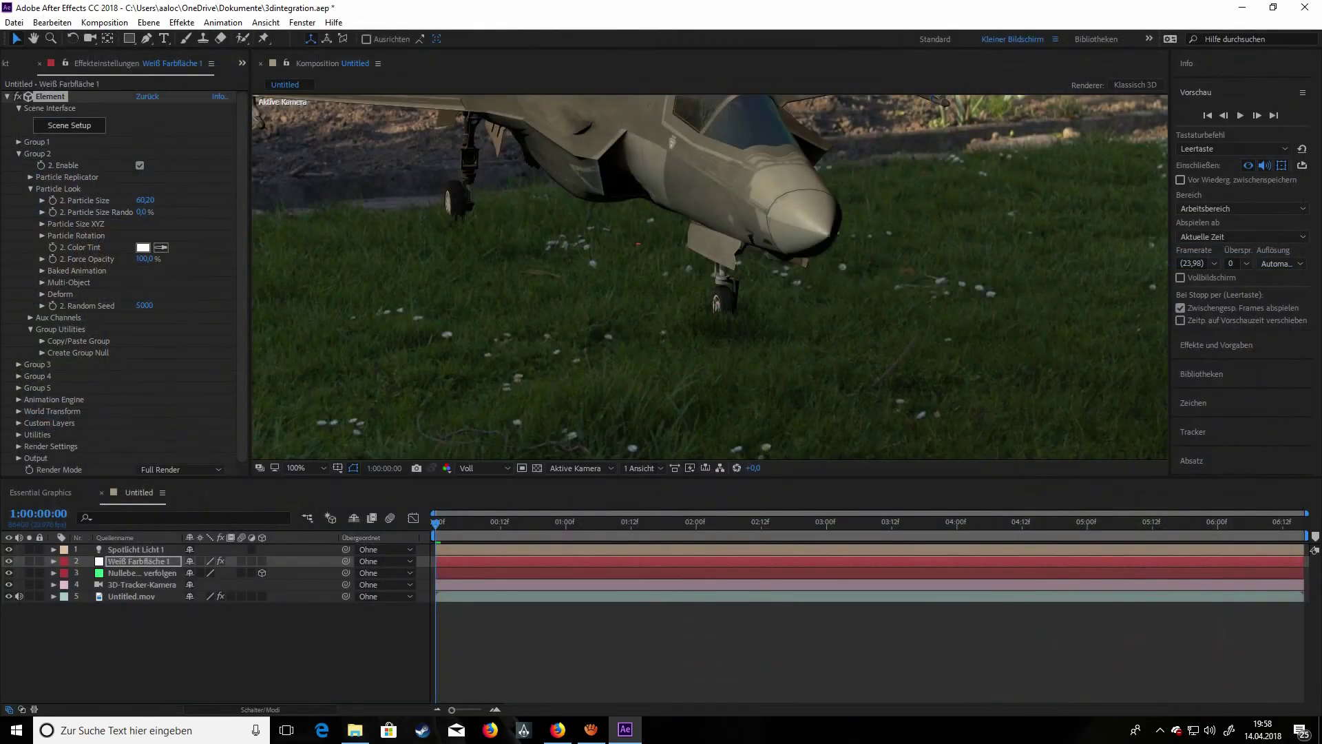
{"action": "scroll", "coordinate": [710, 277], "scroll_direction": "down", "scroll_amount": 1}
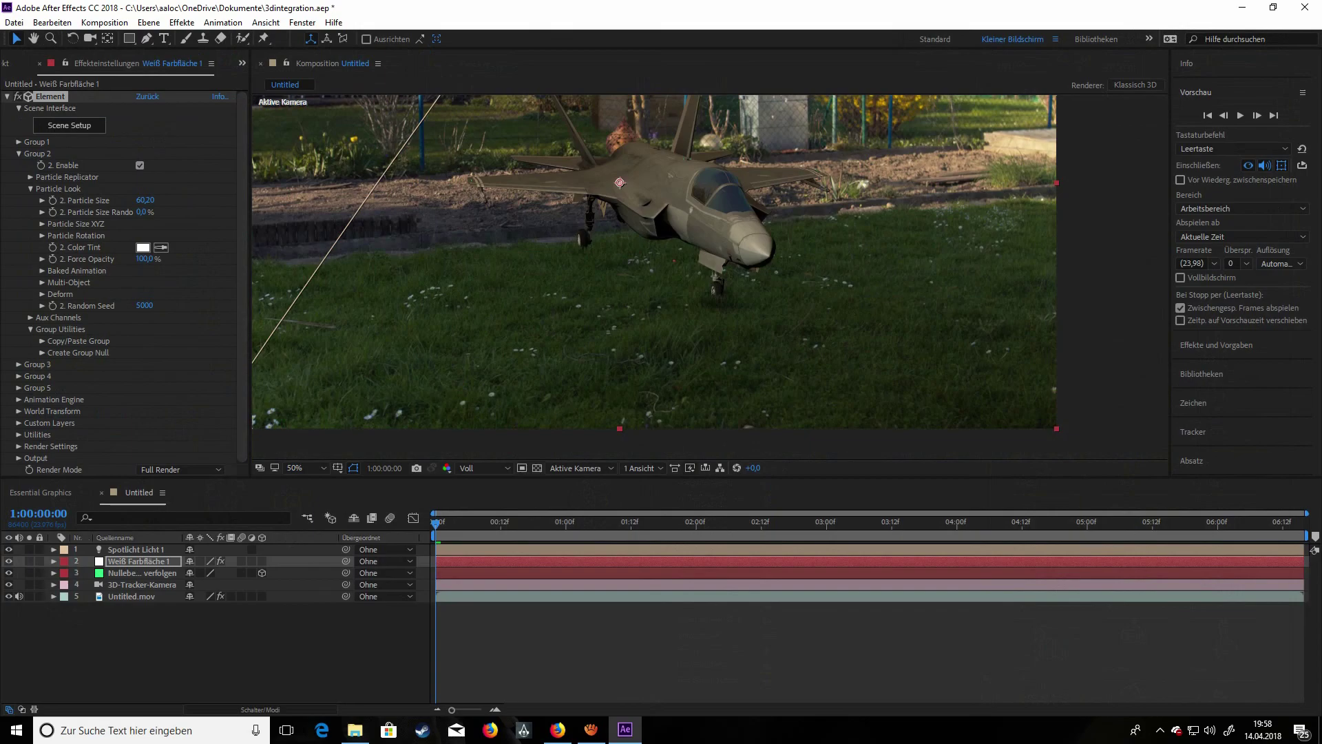
- Reopen Element's Scene Setup and collapse the three grass_patch models in the scene hierarchy
{"action": "left_click", "coordinate": [69, 126]}
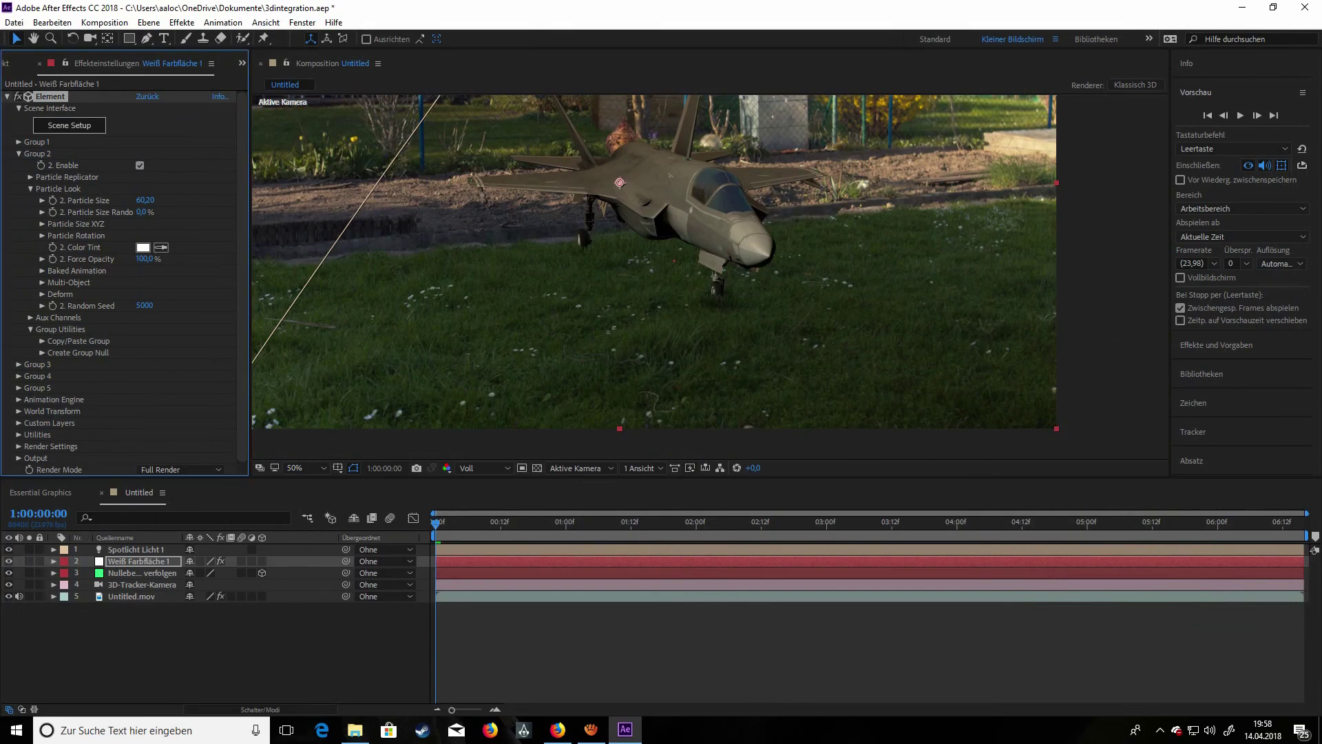
{"action": "left_click", "coordinate": [69, 125]}
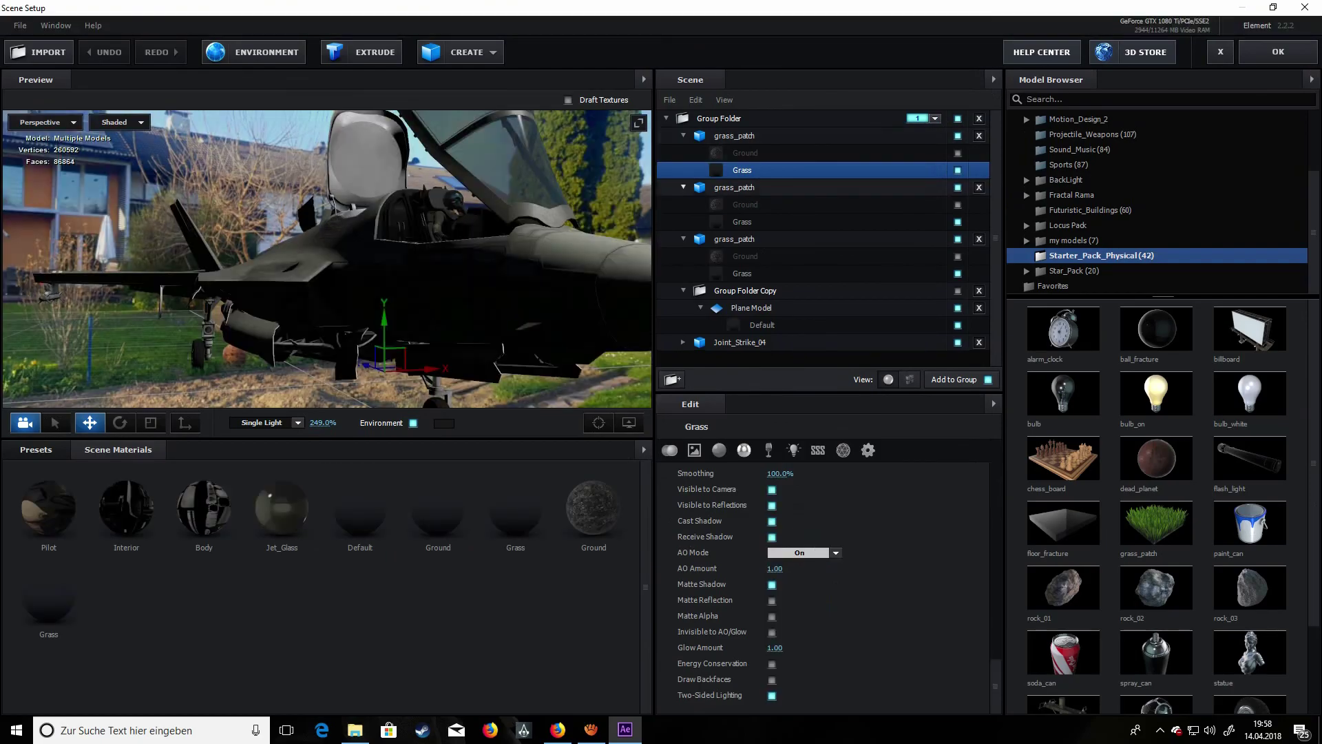
{"action": "left_click", "coordinate": [683, 136]}
{"action": "left_click", "coordinate": [683, 136]}
{"action": "left_click", "coordinate": [683, 136]}
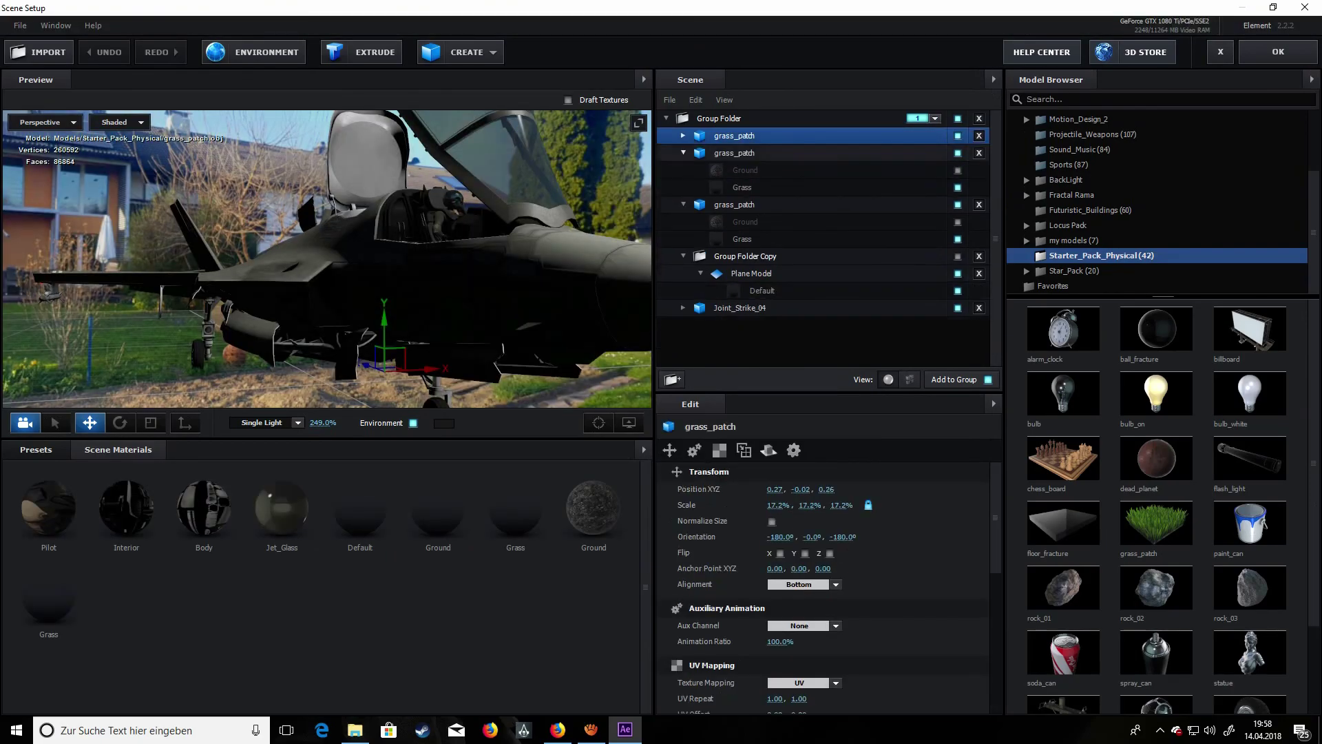
{"action": "left_click", "coordinate": [684, 152]}
{"action": "key", "text": "Down"}
{"action": "key", "text": "Left"}
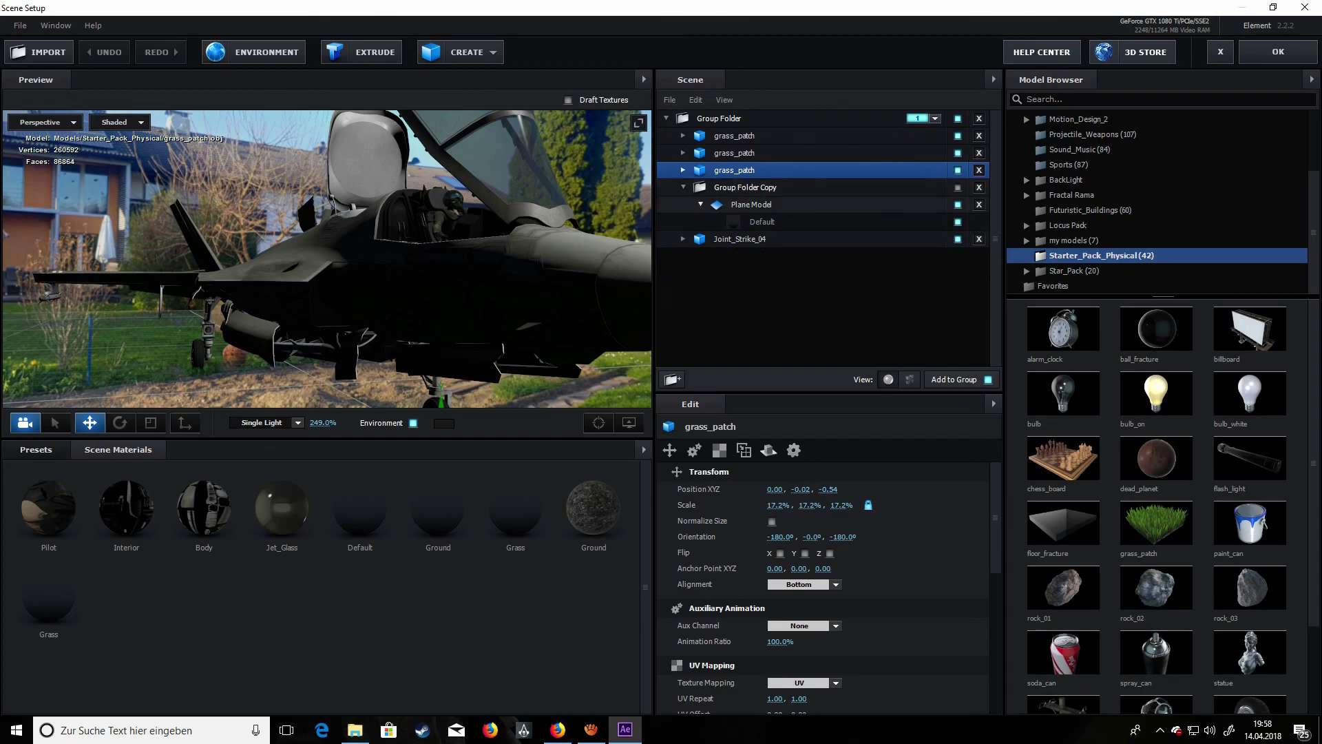
- Move Plane Model out of Group Folder Copy to below the grass patches, delete the empty folder copy and apply the scene
{"action": "left_click_drag", "start_coordinate": [774, 204], "coordinate": [777, 172]}
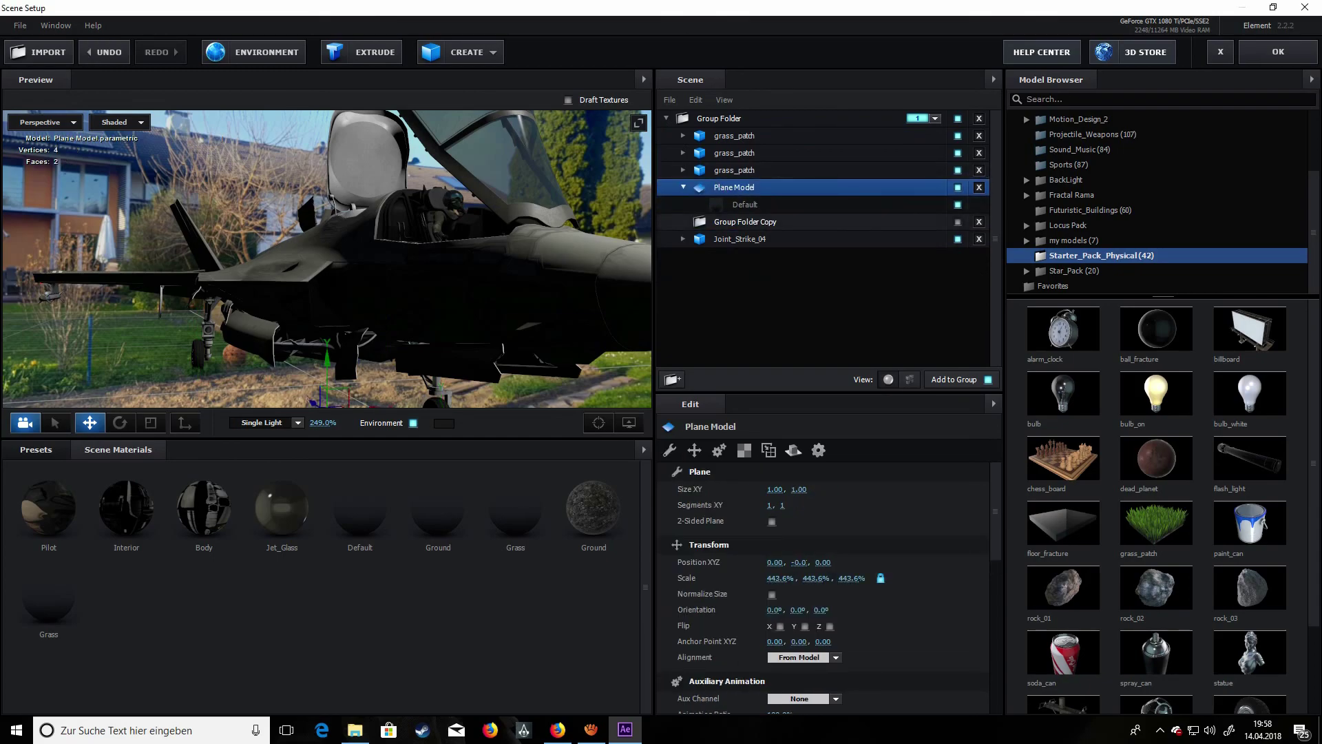
{"action": "key", "text": "Down"}
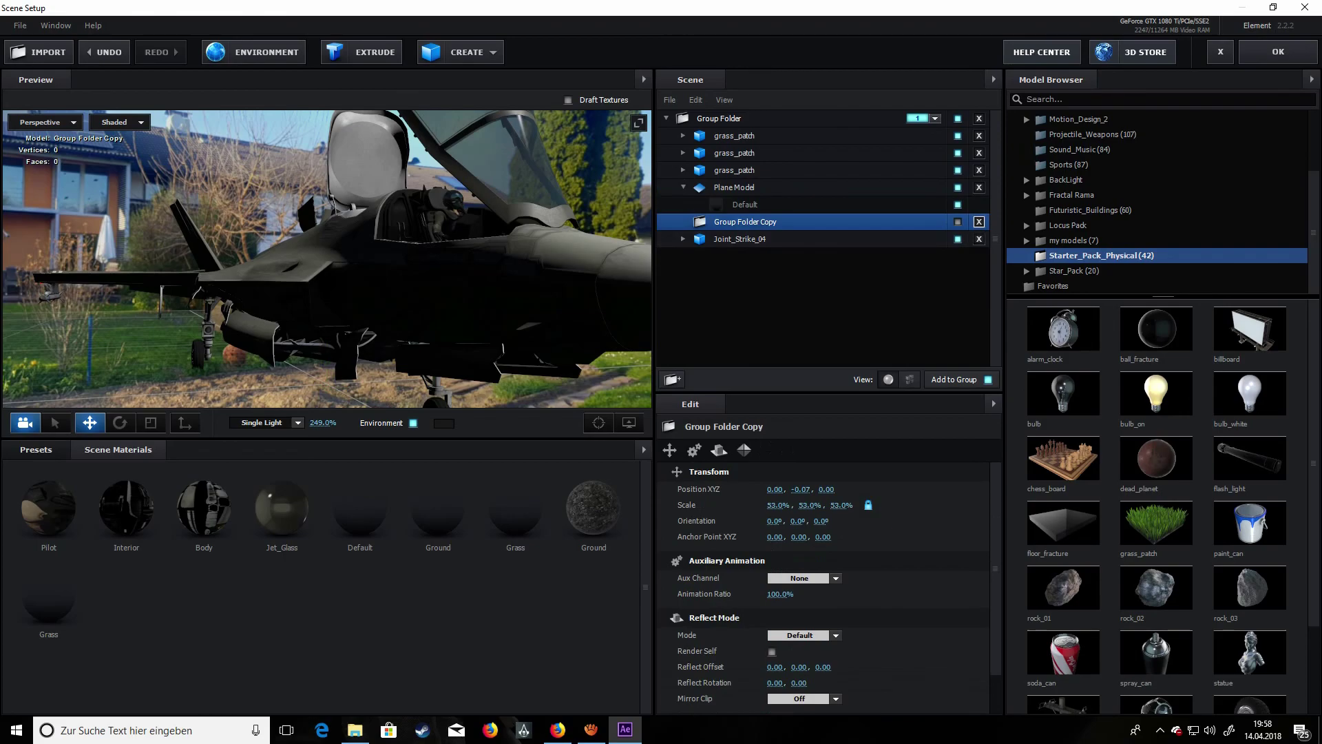
{"action": "key", "text": "Delete"}
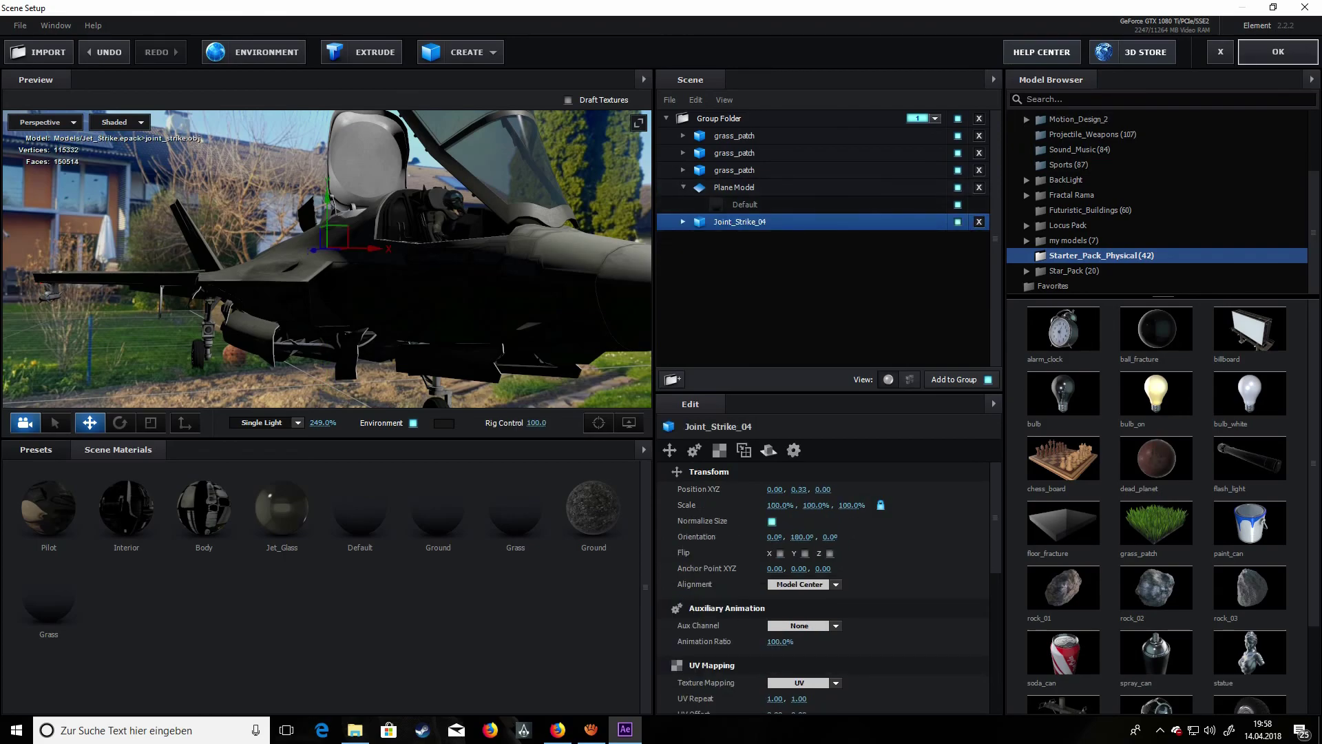
{"action": "left_click", "coordinate": [1276, 51]}
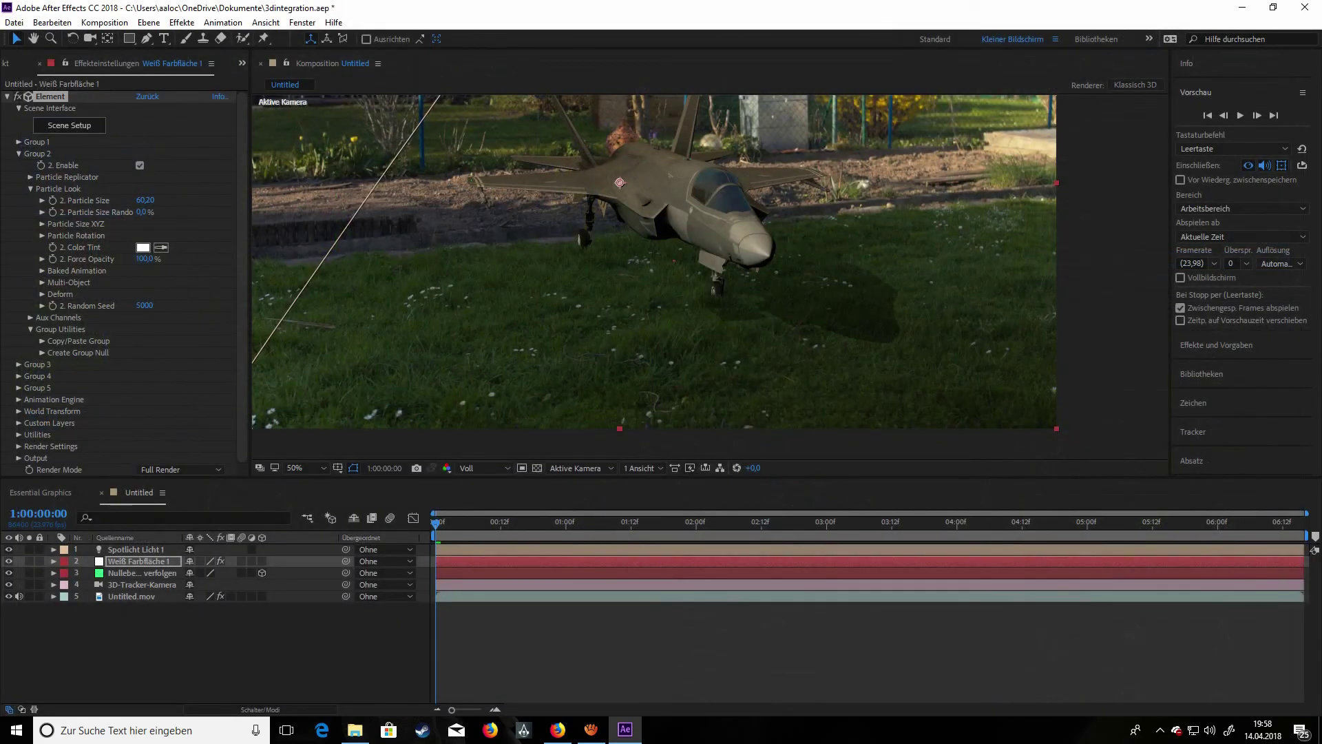
- Set the shadow softness (Weiche Schattenkante) of Spotlicht Licht 1 to 58 px
{"action": "scroll", "coordinate": [710, 276], "scroll_direction": "up", "scroll_amount": 2}
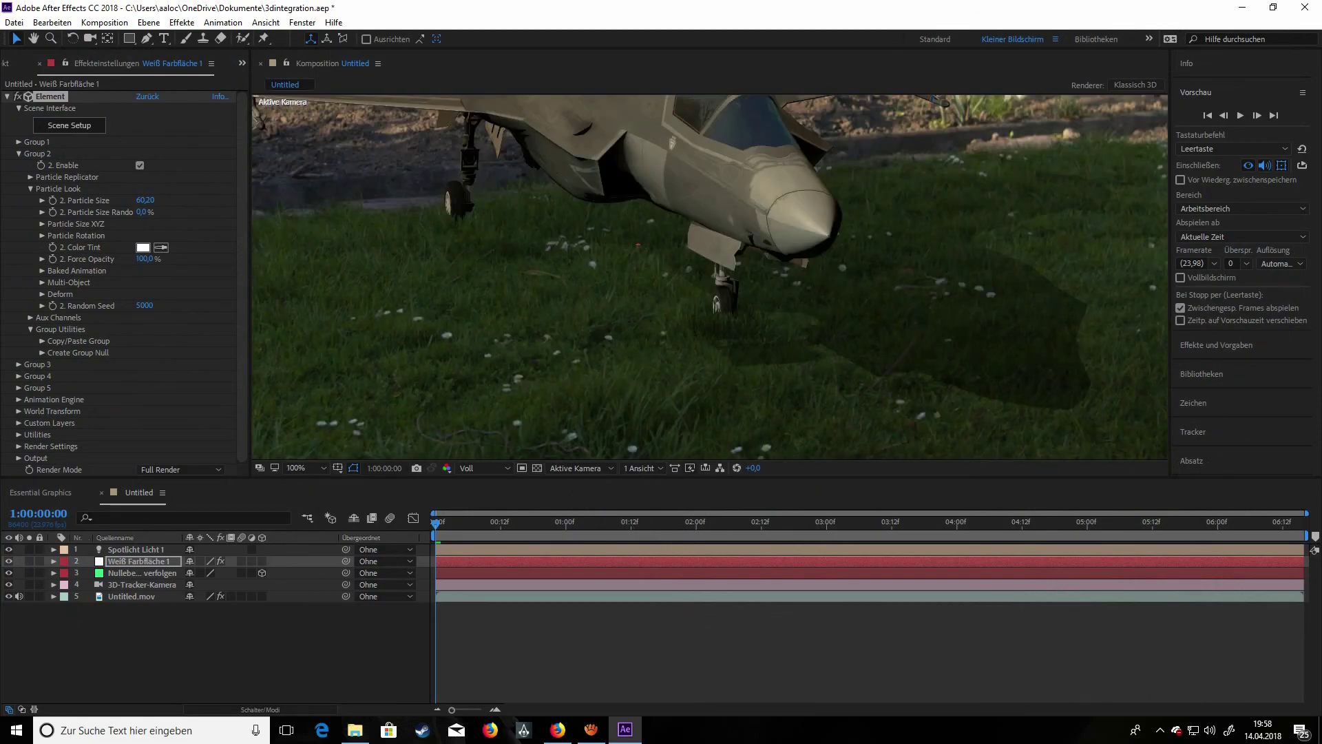
{"action": "double_click", "coordinate": [135, 549]}
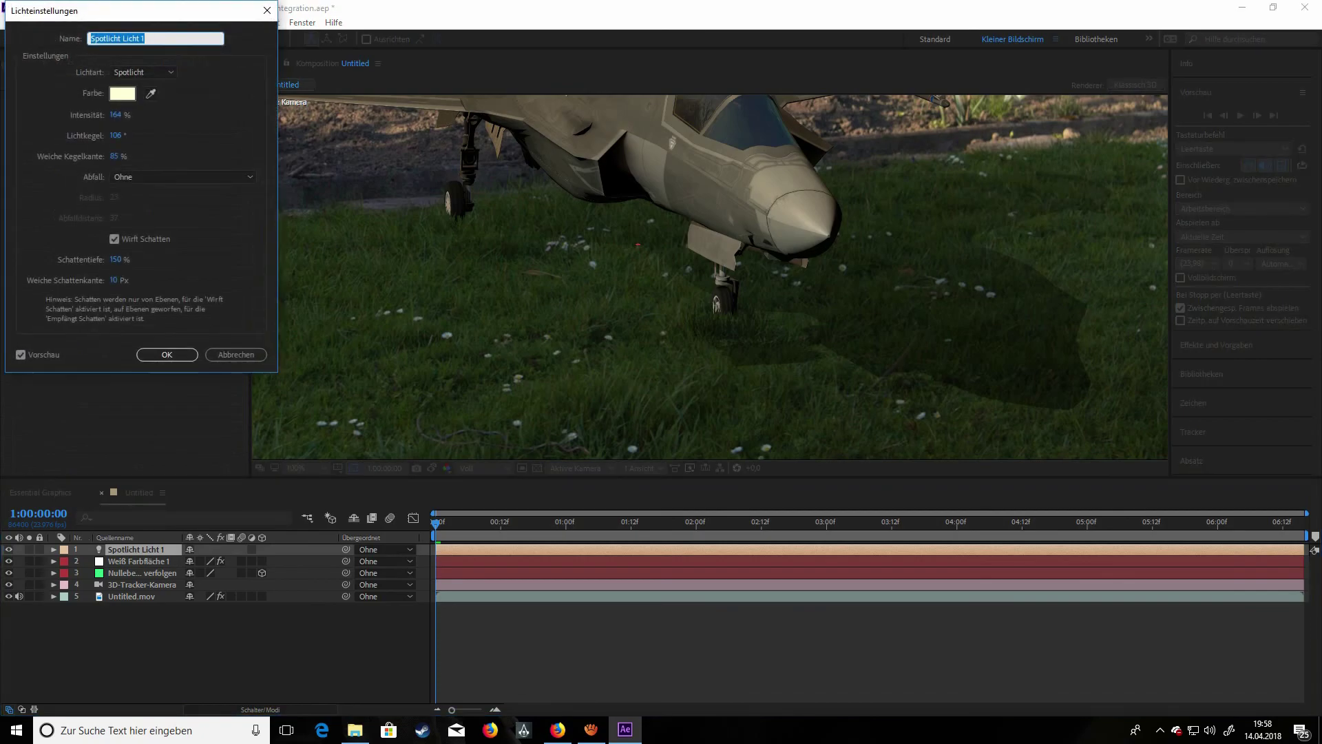
{"action": "left_click_drag", "start_coordinate": [113, 279], "coordinate": [135, 280]}
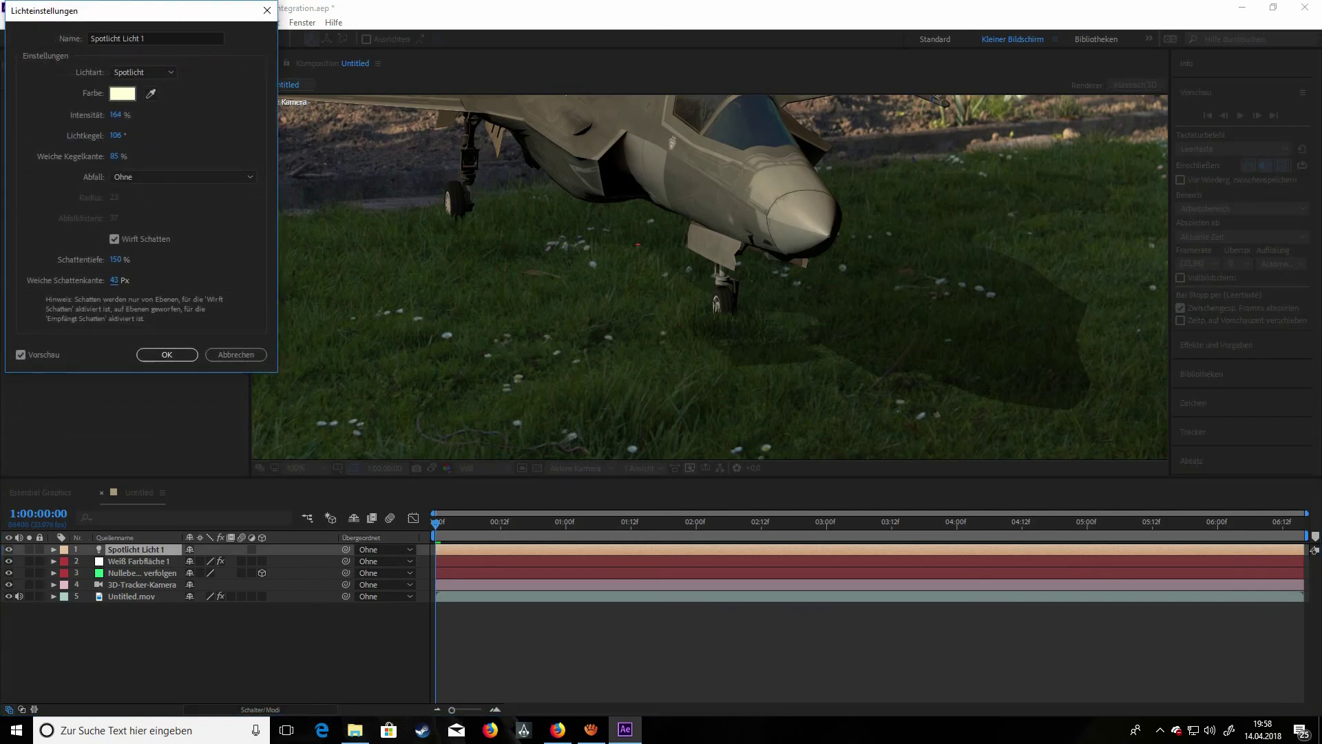
{"action": "key", "text": "Return"}
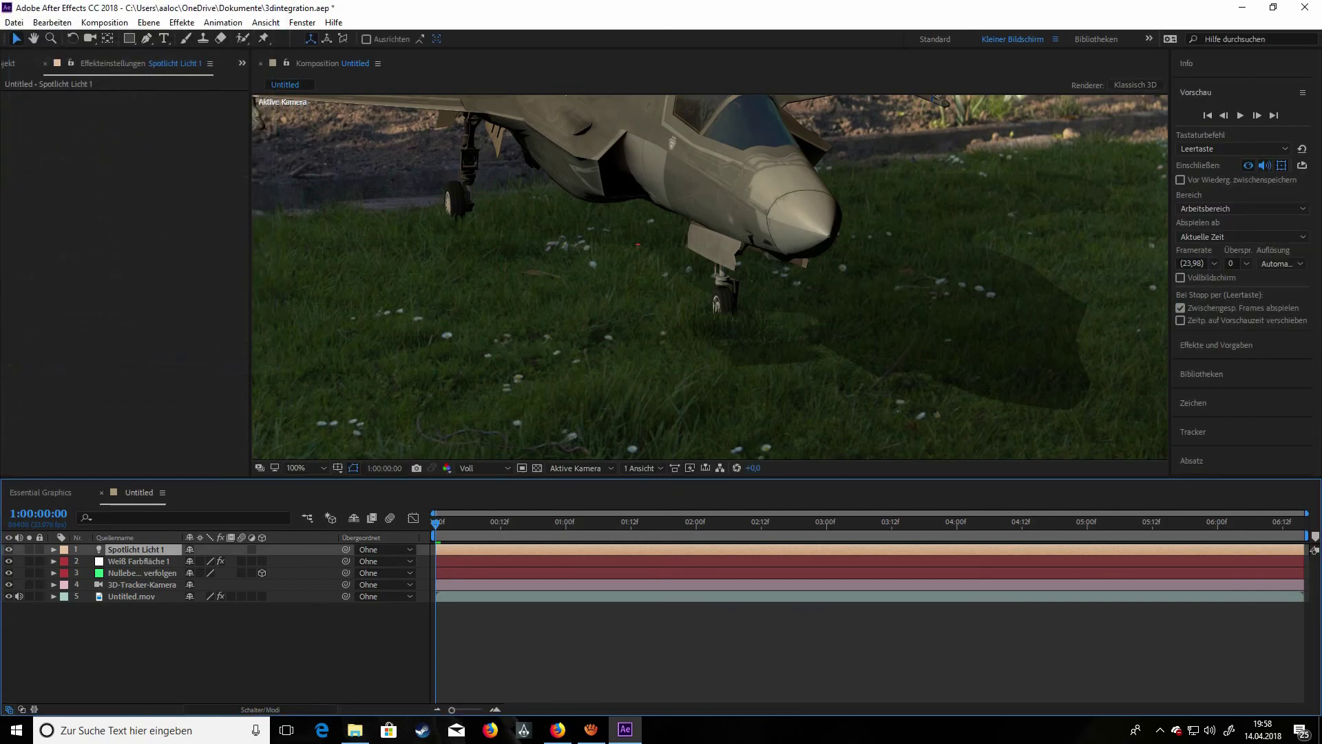
- Examine the jet's shadow and the grass around the nose wheel at several magnifications
{"action": "key", "text": "comma"}
{"action": "key", "text": "period"}
{"action": "key", "text": "period"}
{"action": "key", "text": "comma"}
{"action": "key", "text": "period"}
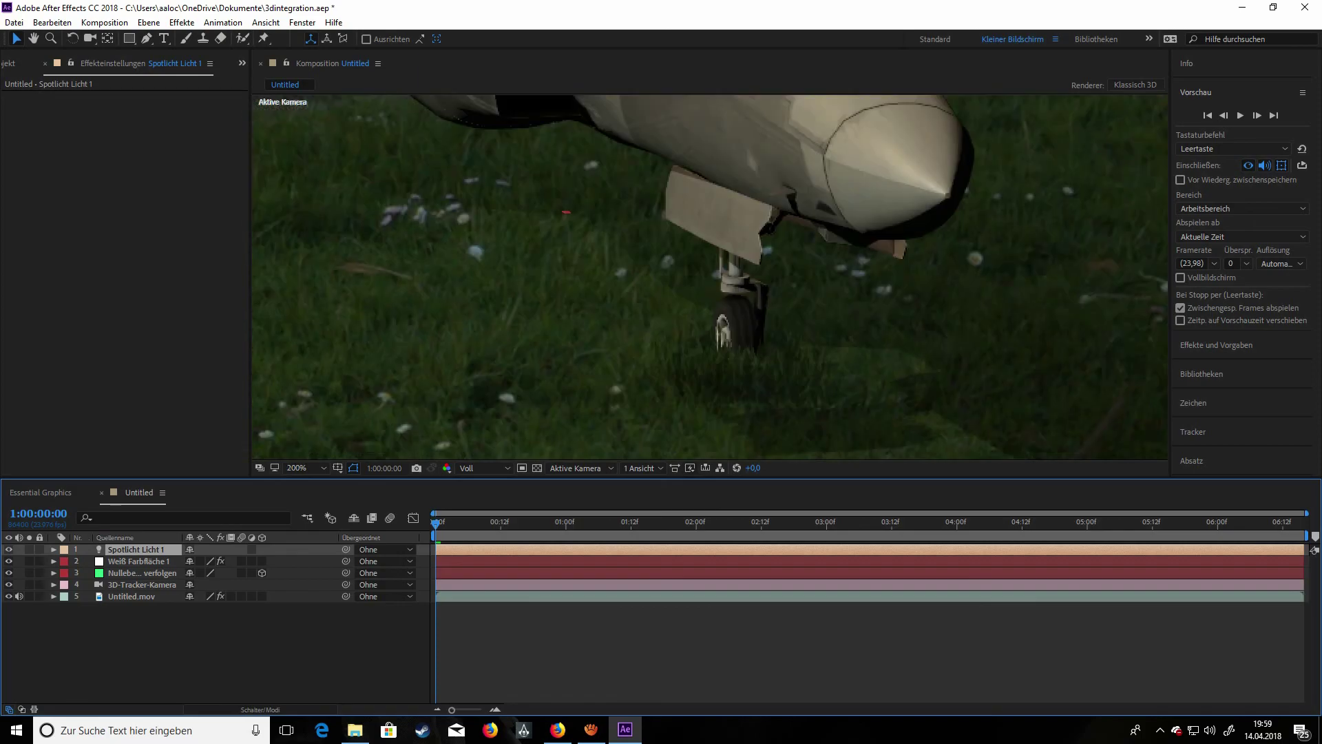
{"action": "key", "text": "comma"}
{"action": "key", "text": "comma"}
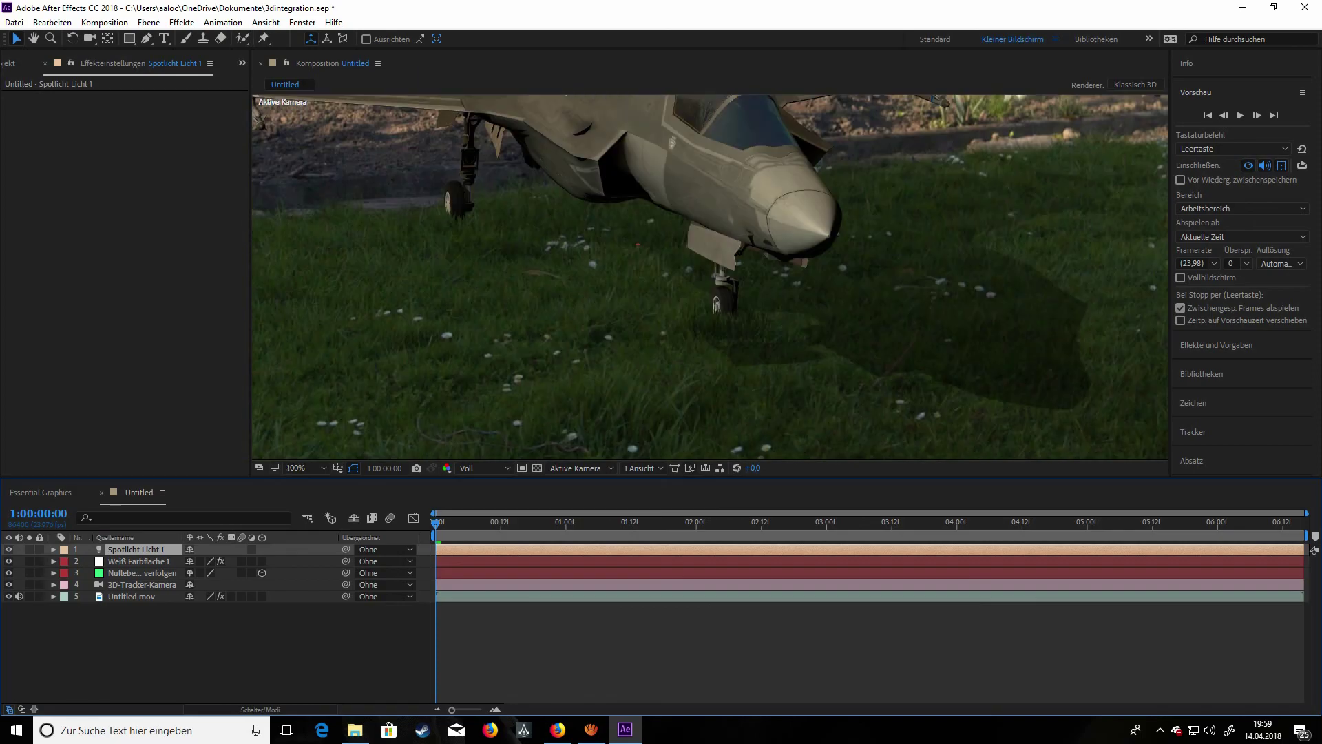
{"action": "key", "text": "period"}
{"action": "key", "text": "comma"}
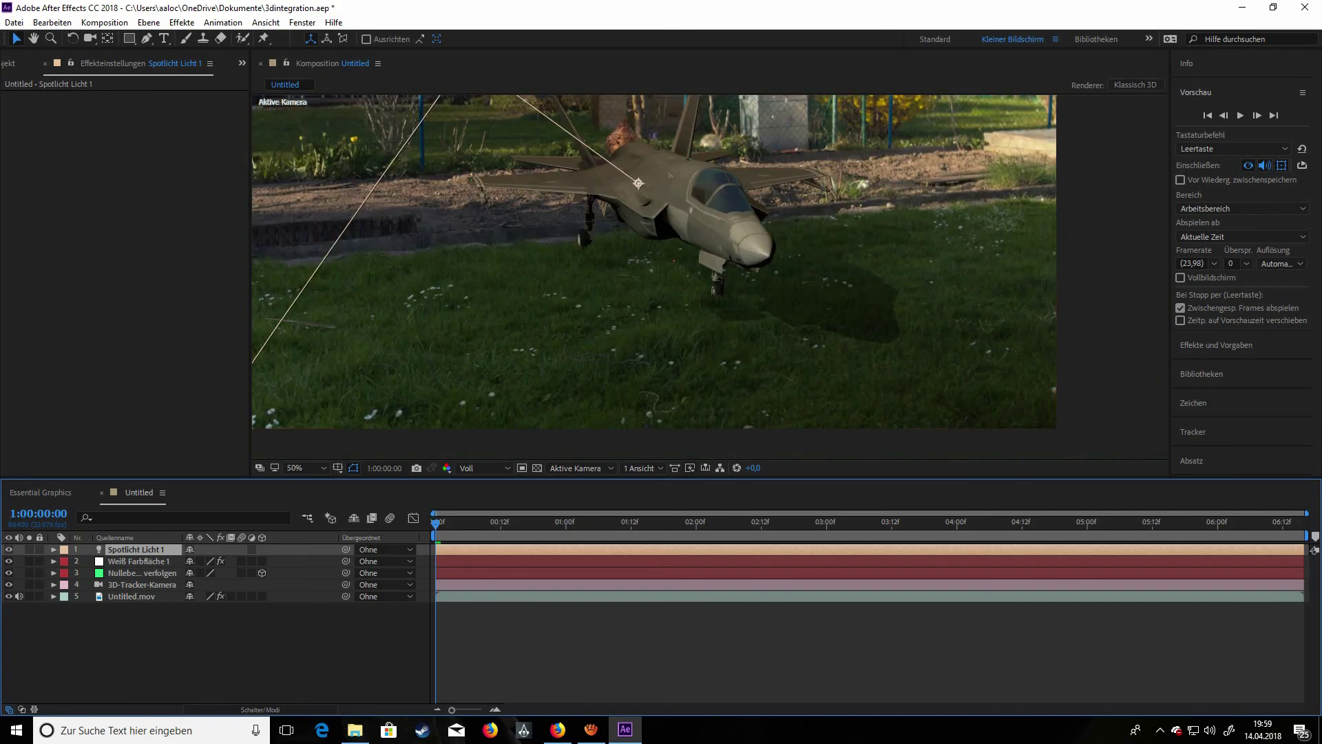
- Set the shadow depth (Schattentiefe) of Spotlicht Licht 1 to 117% and its cone angle (Lichtkegel) to 113°
{"action": "key", "text": "ctrl+shift+y"}
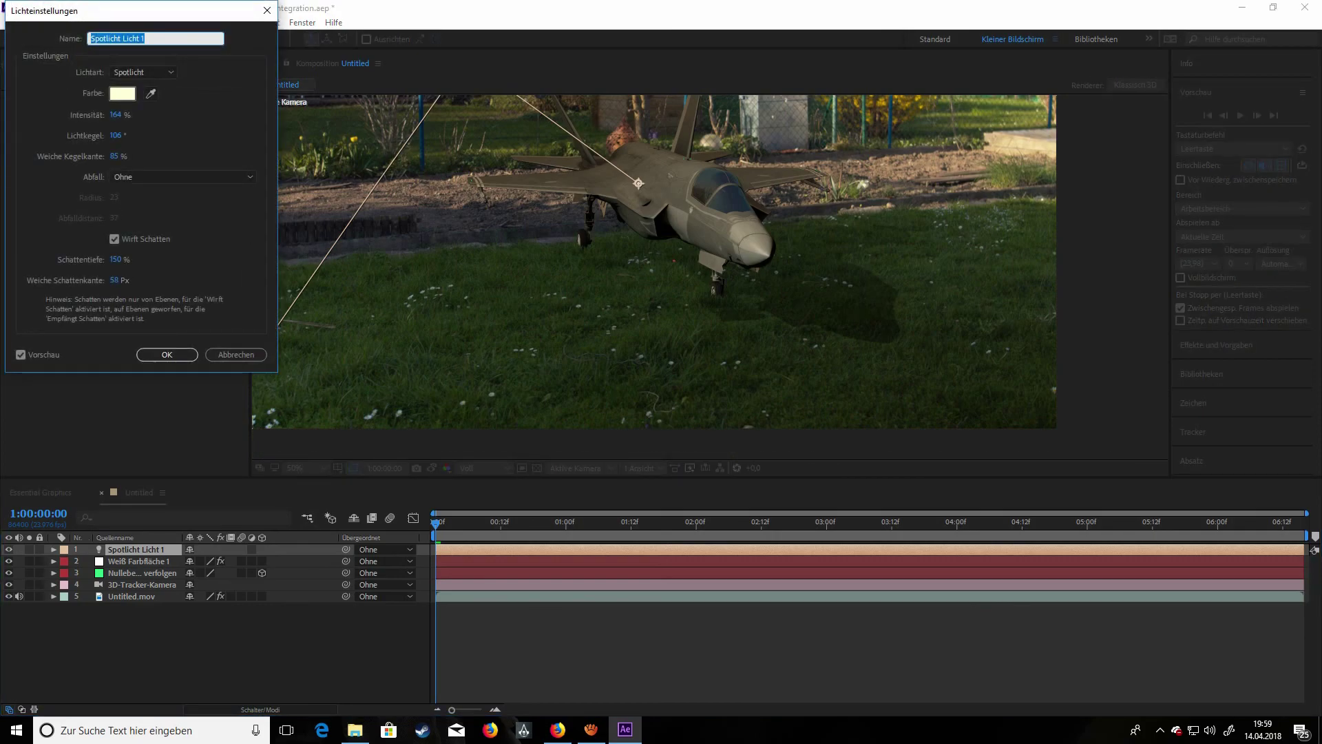
{"action": "mouse_move", "coordinate": [115, 258]}
{"action": "left_mouse_down"}
{"action": "mouse_move", "coordinate": [80, 258]}
{"action": "mouse_move", "coordinate": [92, 259]}
{"action": "left_mouse_up"}
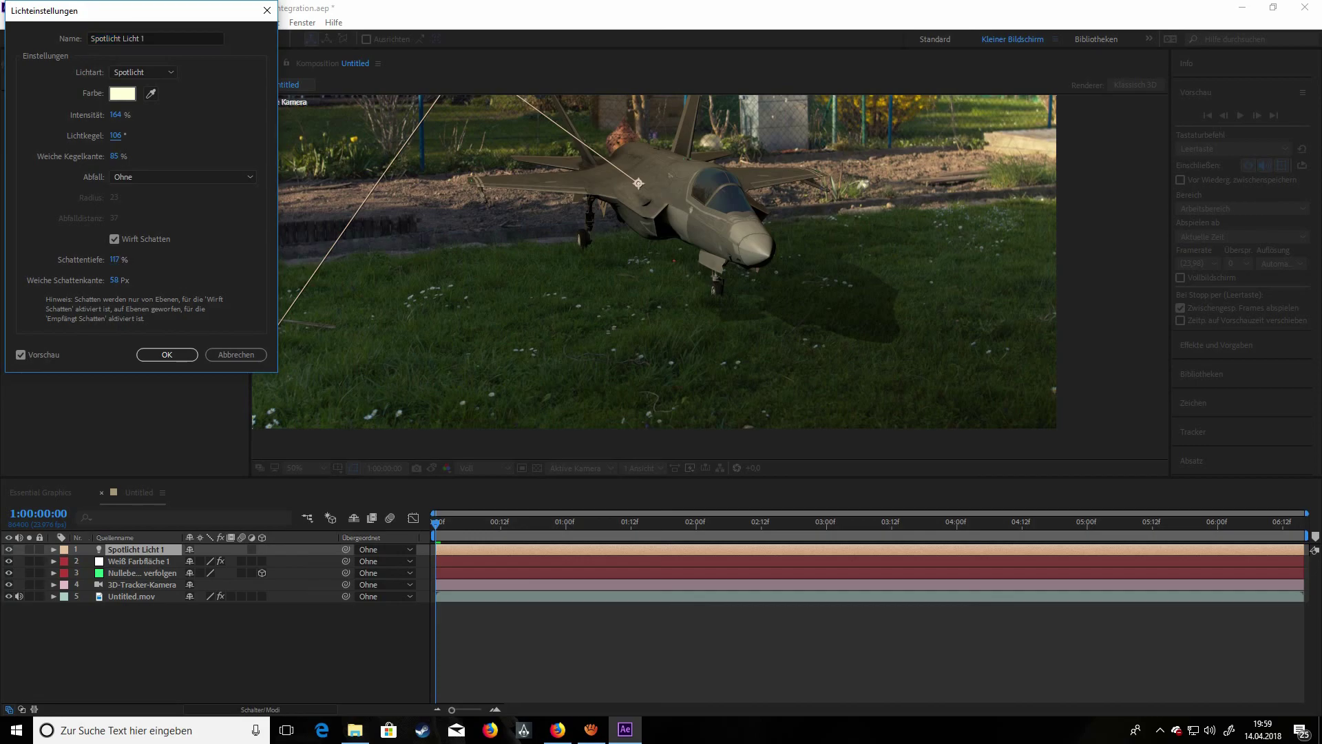
{"action": "key", "text": "Up"}
{"action": "key", "text": "Up"}
{"action": "key", "text": "Up"}
{"action": "key", "text": "Up"}
{"action": "key", "text": "Up"}
{"action": "key", "text": "Up"}
{"action": "key", "text": "Up"}
- Set the spotlight's soft cone edge (Weiche Kegelkante) to 100% and its intensity to 181%
{"action": "key", "text": "Tab"}
{"action": "key", "text": "Up"}
{"action": "key", "text": "Up"}
{"action": "key", "text": "Up"}
{"action": "key", "text": "Up"}
{"action": "key", "text": "Up"}
{"action": "key", "text": "Up"}
{"action": "key", "text": "Up"}
{"action": "key", "text": "Up"}
{"action": "key", "text": "Up"}
{"action": "key", "text": "Up"}
{"action": "key", "text": "Up"}
{"action": "key", "text": "Up"}
{"action": "key", "text": "Up"}
{"action": "key", "text": "Up"}
{"action": "key", "text": "Up"}
{"action": "key", "text": "Up"}
{"action": "key", "text": "Up"}
{"action": "key", "text": "Up"}
{"action": "key", "text": "Up"}
{"action": "key", "text": "Up"}
{"action": "key", "text": "Up"}
{"action": "key", "text": "Up"}
{"action": "key", "text": "Up"}
{"action": "key", "text": "Up"}
{"action": "key", "text": "Up"}
{"action": "key", "text": "Up"}
{"action": "key", "text": "Up"}
{"action": "key", "text": "Up"}
{"action": "key", "text": "Up"}
{"action": "key", "text": "Up"}
{"action": "key", "text": "Up"}
{"action": "key", "text": "Up"}
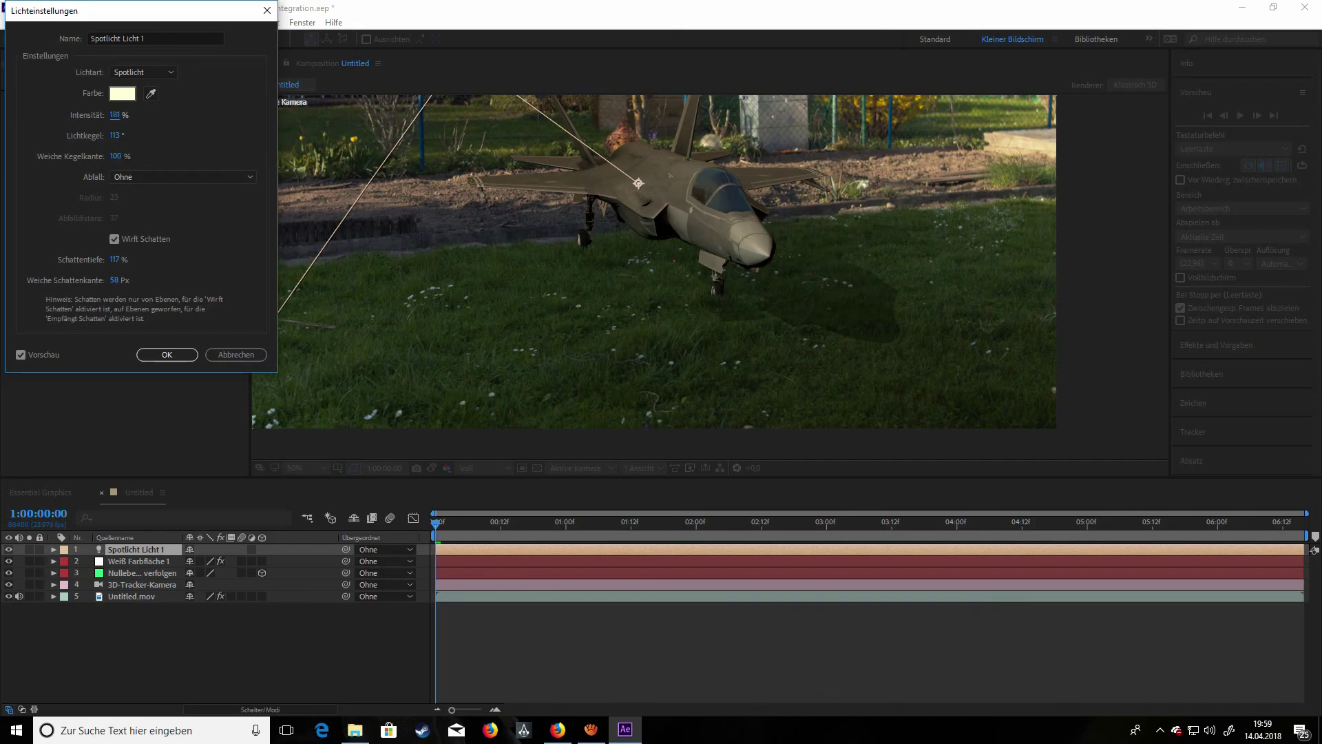
- Set the spotlight's shadow softness to 146 px, apply the light settings and inspect the shadow up close
{"action": "left_click_drag", "start_coordinate": [114, 280], "coordinate": [175, 280]}
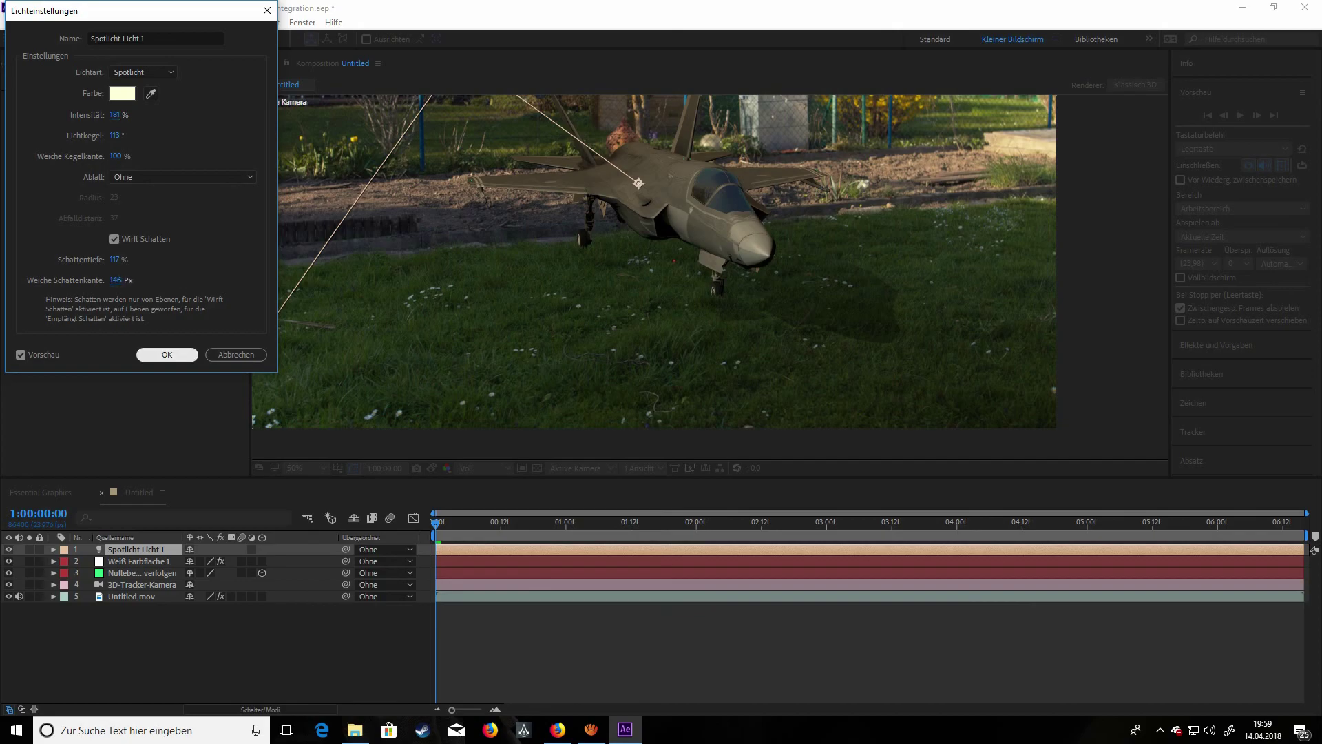
{"action": "left_click", "coordinate": [166, 354]}
{"action": "scroll", "coordinate": [710, 277], "scroll_direction": "up", "scroll_amount": 1}
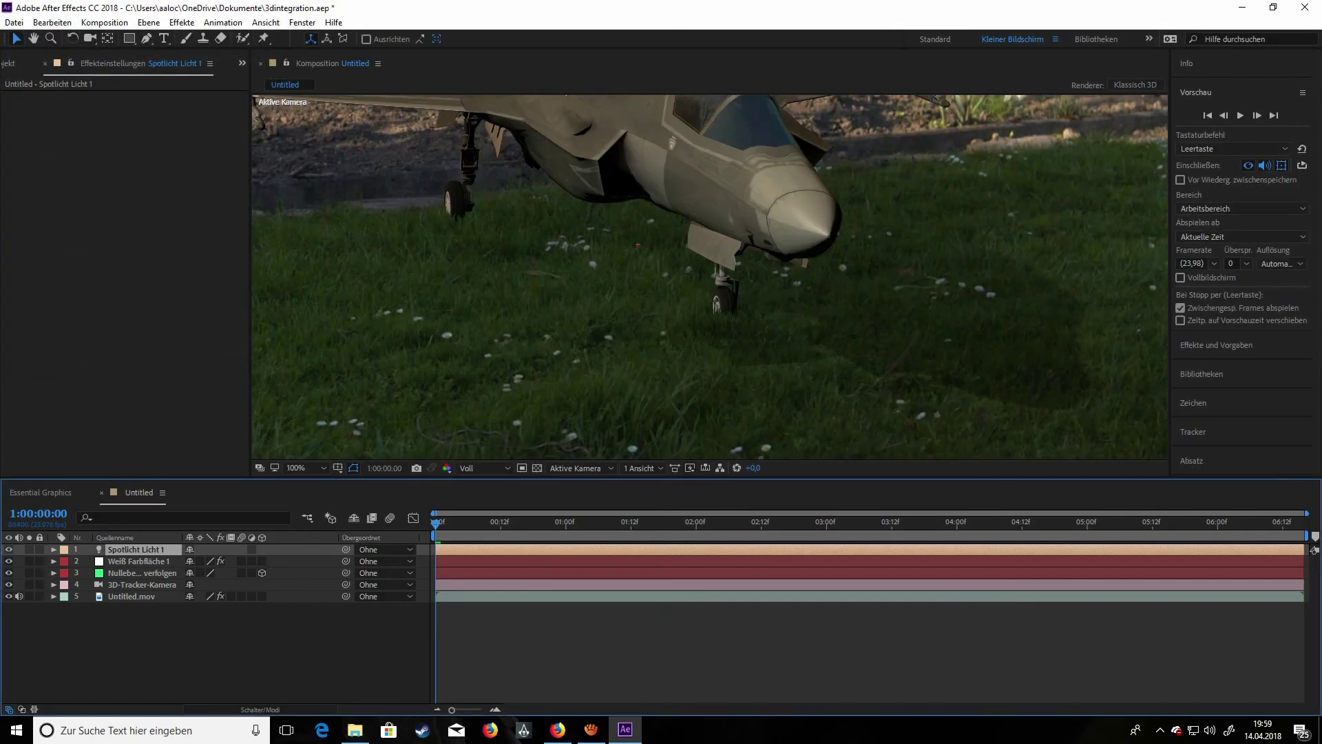
{"action": "left_click_drag", "start_coordinate": [711, 277], "coordinate": [610, 281]}
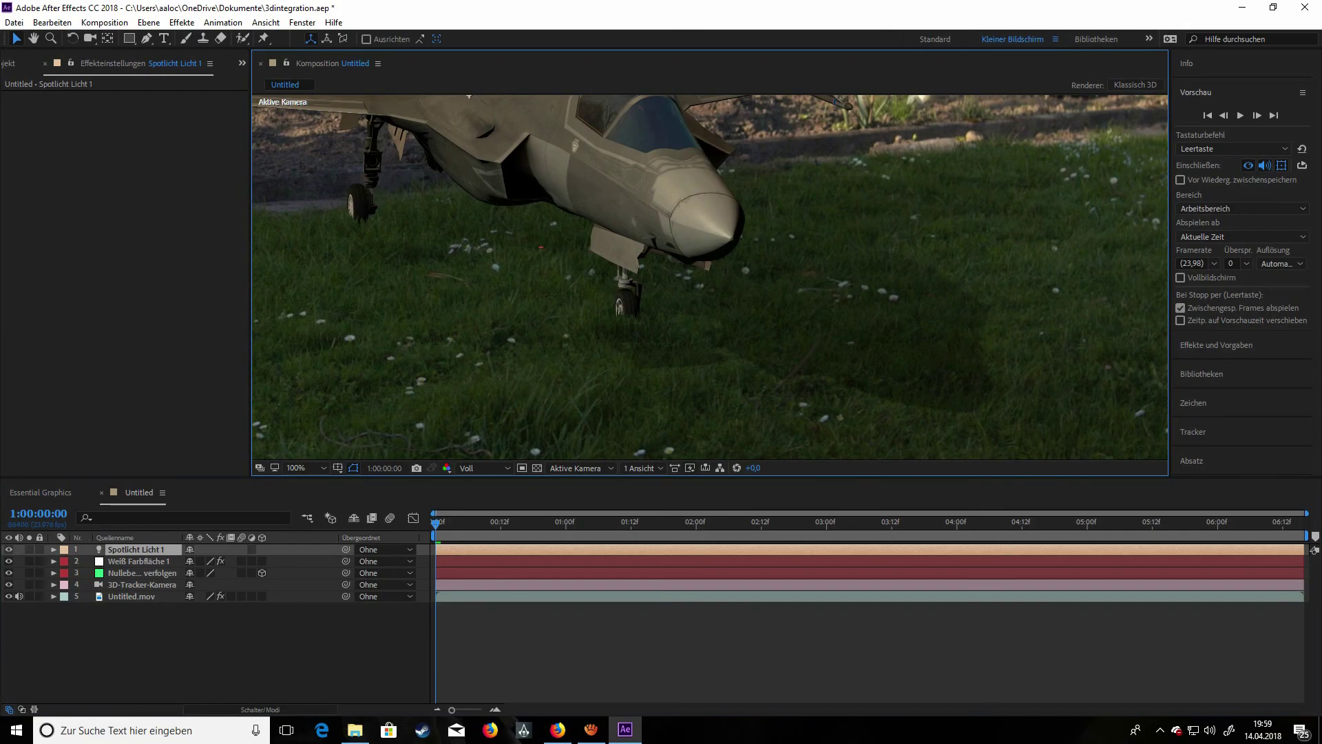
- Change the RT Shadow Samples in the ray-traced shadow settings of the Element effect on Weiß Farbfläche 1
{"action": "key", "text": "ctrl+Down"}
{"action": "key", "text": "F3"}
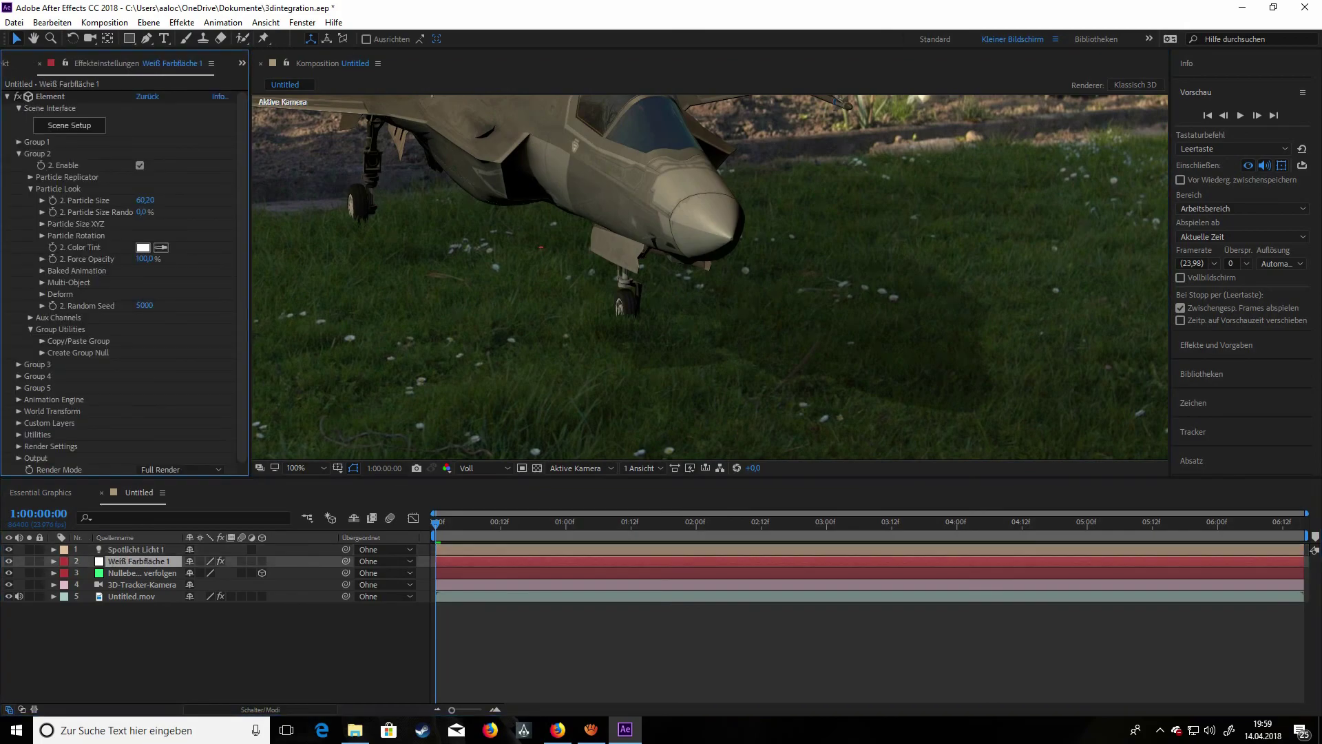
{"action": "left_click", "coordinate": [19, 153]}
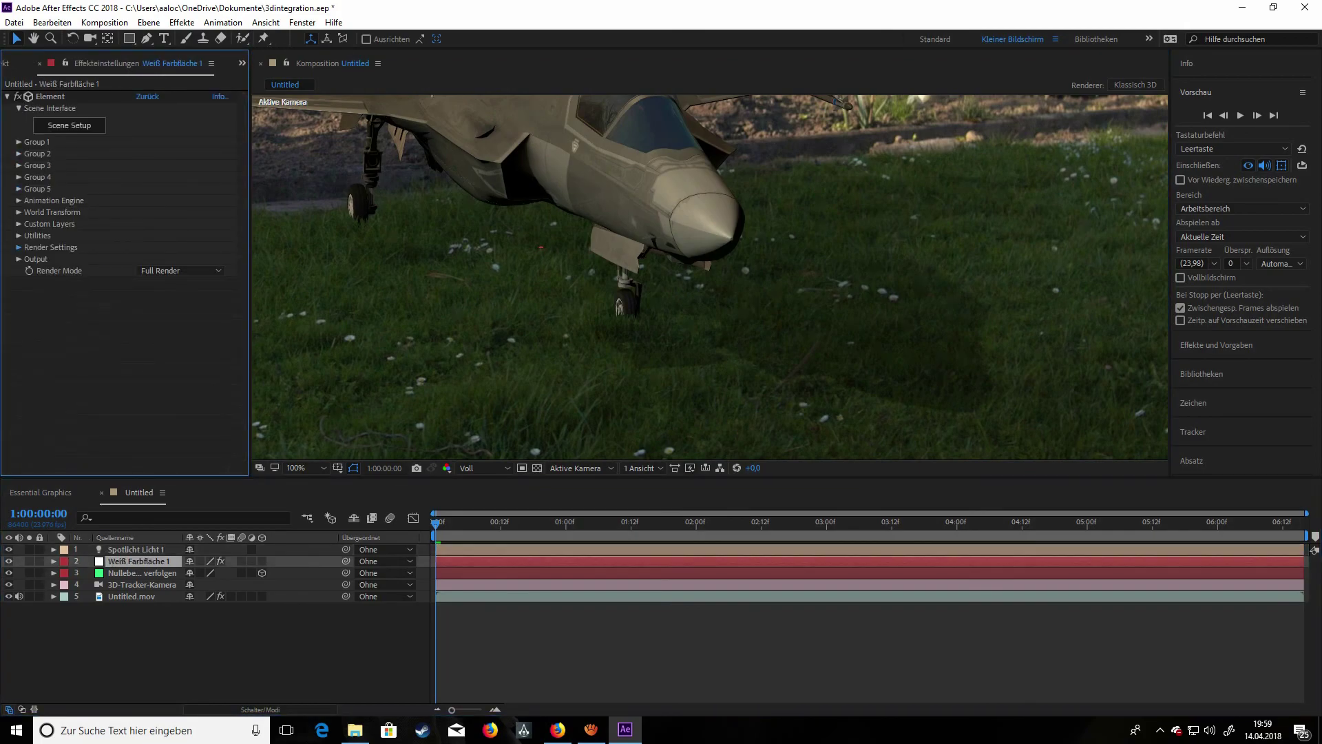
{"action": "left_click", "coordinate": [19, 247]}
{"action": "left_click", "coordinate": [30, 282]}
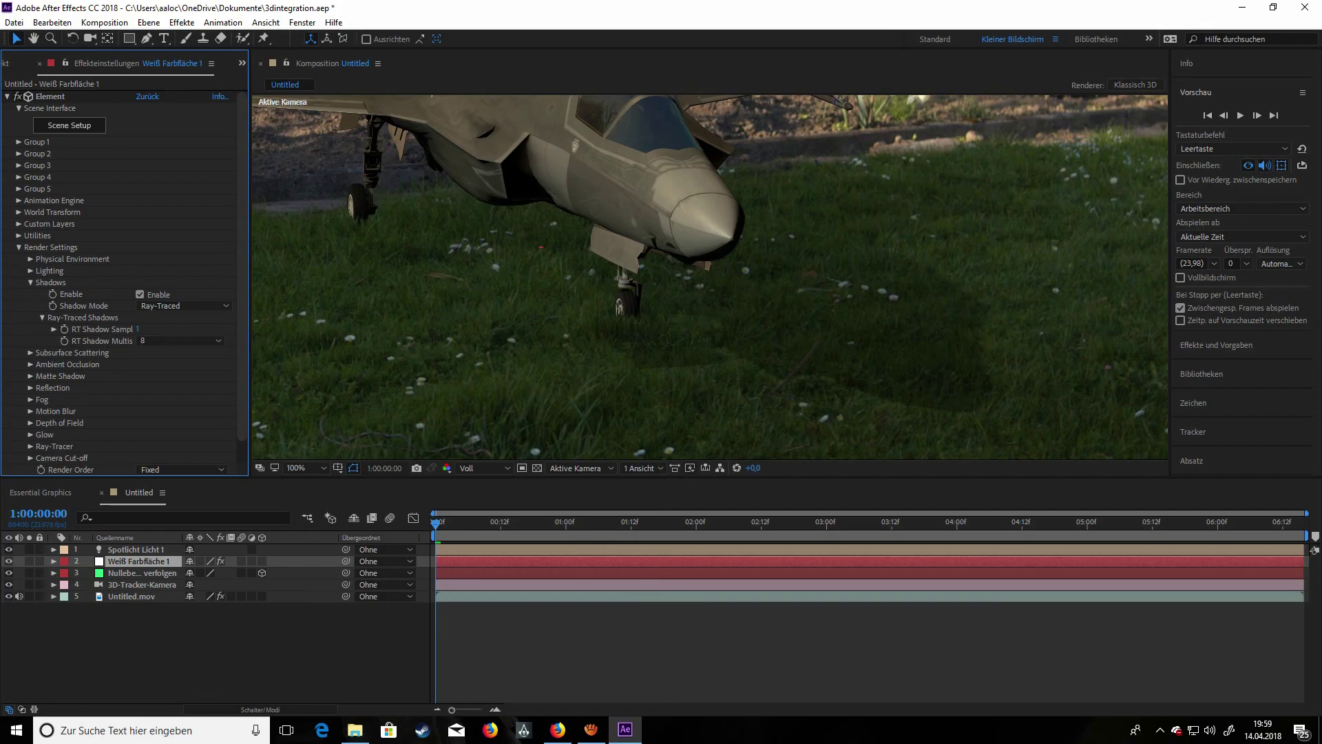
{"action": "type", "text": "7"}
{"action": "key", "text": "Return"}
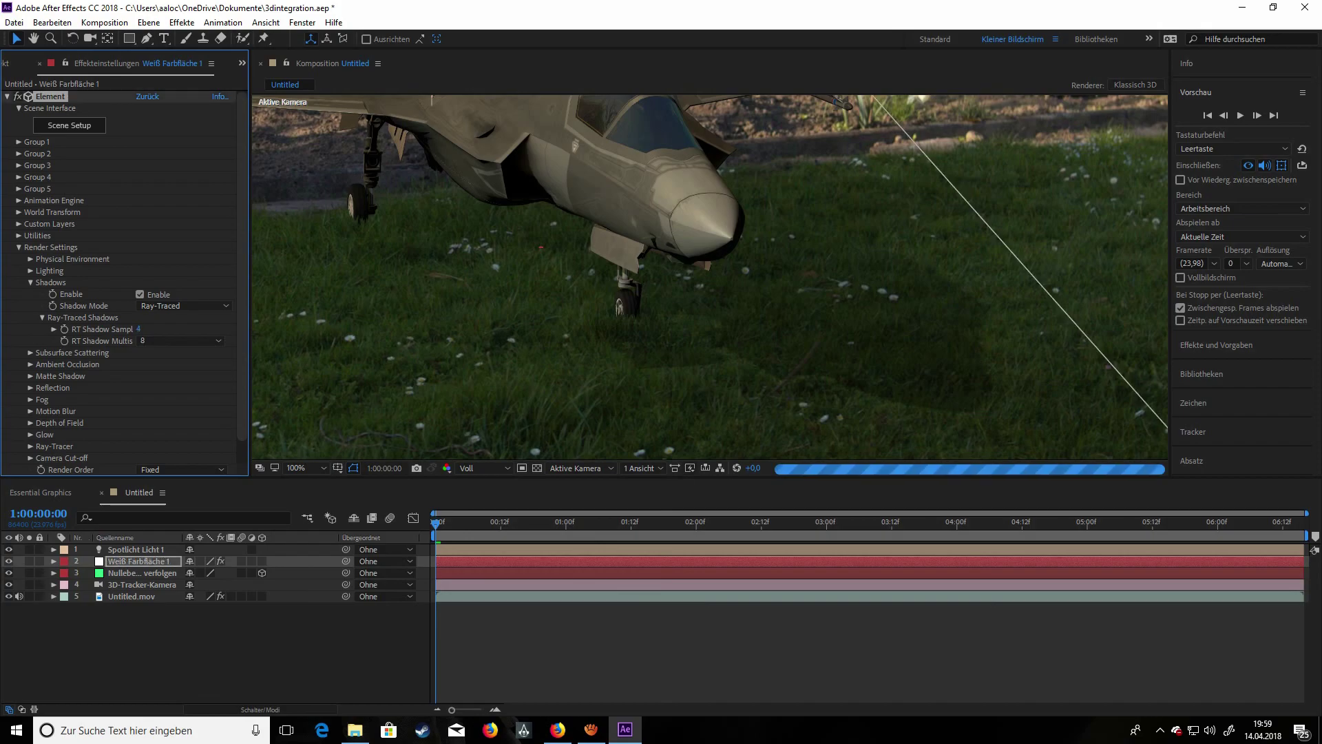
{"action": "left_click", "coordinate": [30, 282]}
- Try Element's Show in BG option for the physical environment and restore it
{"action": "left_click", "coordinate": [30, 259]}
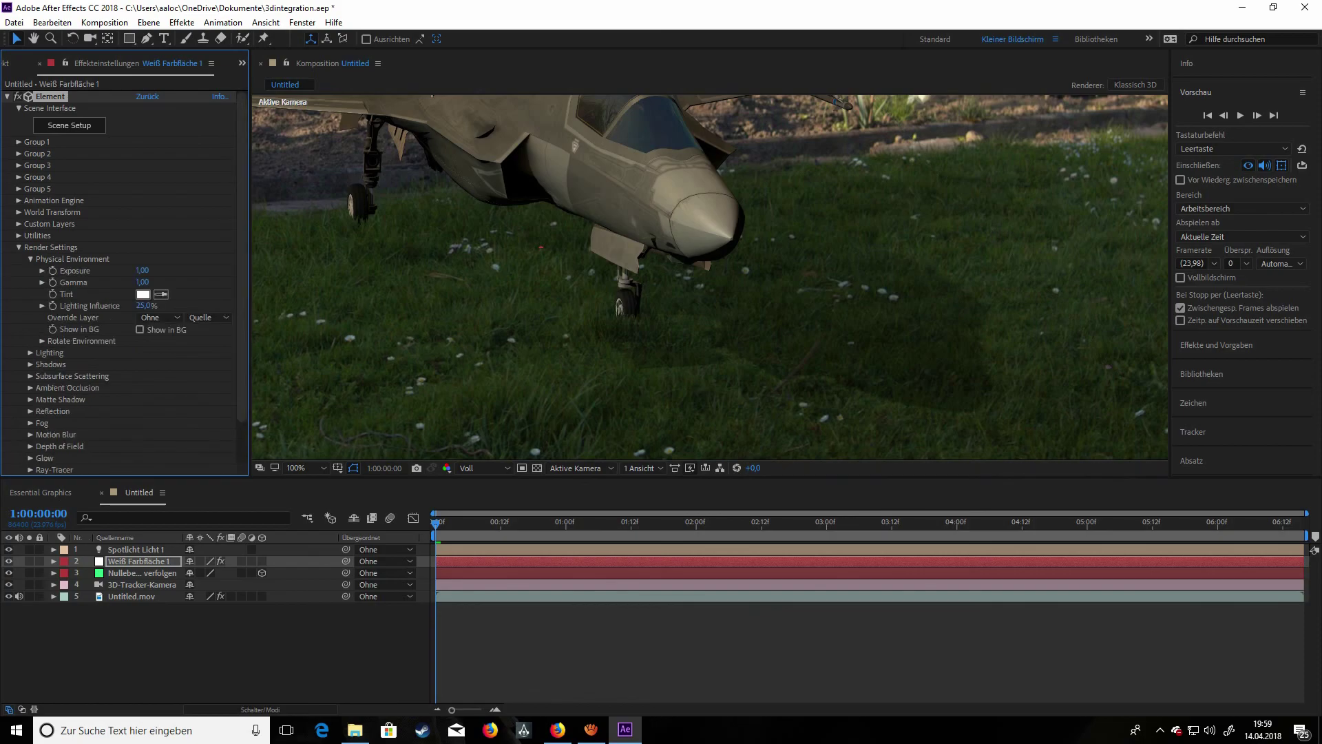
{"action": "left_click", "coordinate": [139, 329]}
{"action": "left_click", "coordinate": [140, 329]}
{"action": "left_click", "coordinate": [30, 259]}
{"action": "left_click", "coordinate": [31, 294]}
{"action": "left_click", "coordinate": [30, 294]}
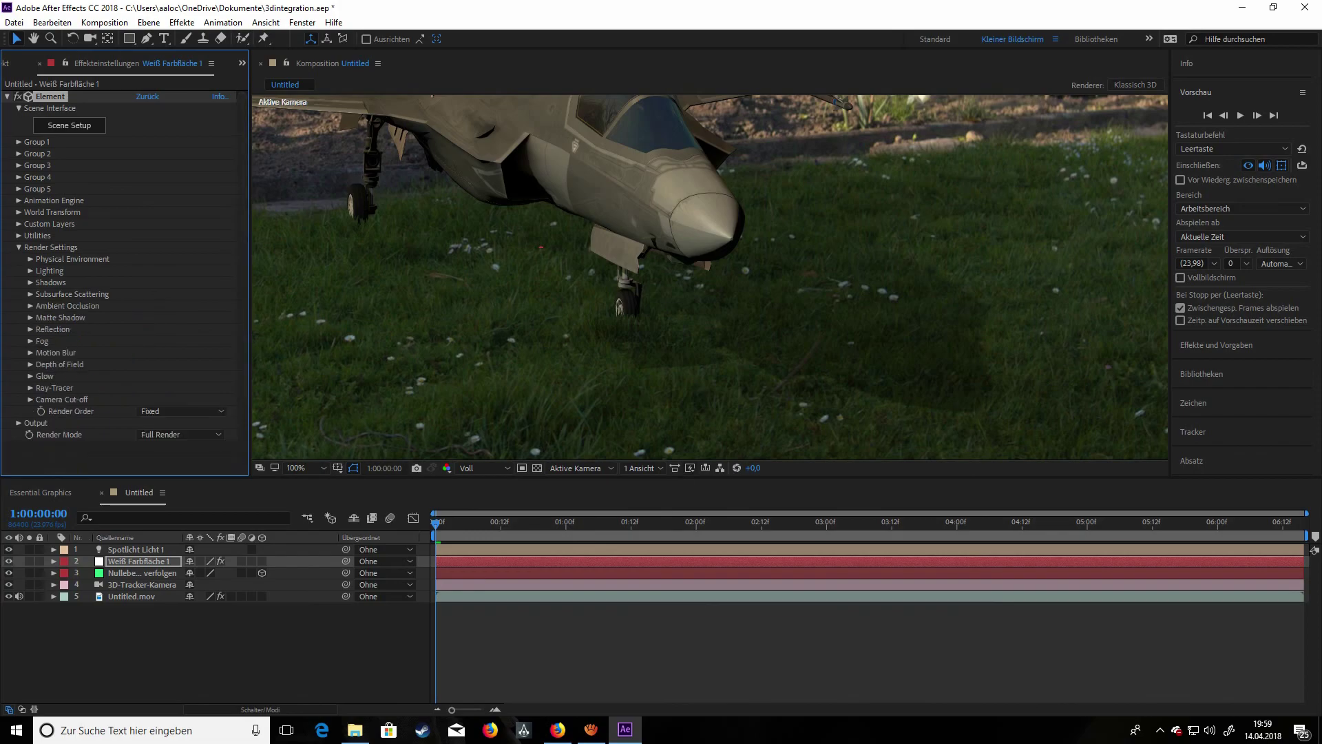
- Try Element's ray-traced ambient occlusion, check its multisampling and mode options, and disable it again
{"action": "key", "text": "ctrl+shift+a"}
{"action": "left_click", "coordinate": [30, 306]}
{"action": "scroll", "coordinate": [123, 275], "scroll_direction": "down", "scroll_amount": 3}
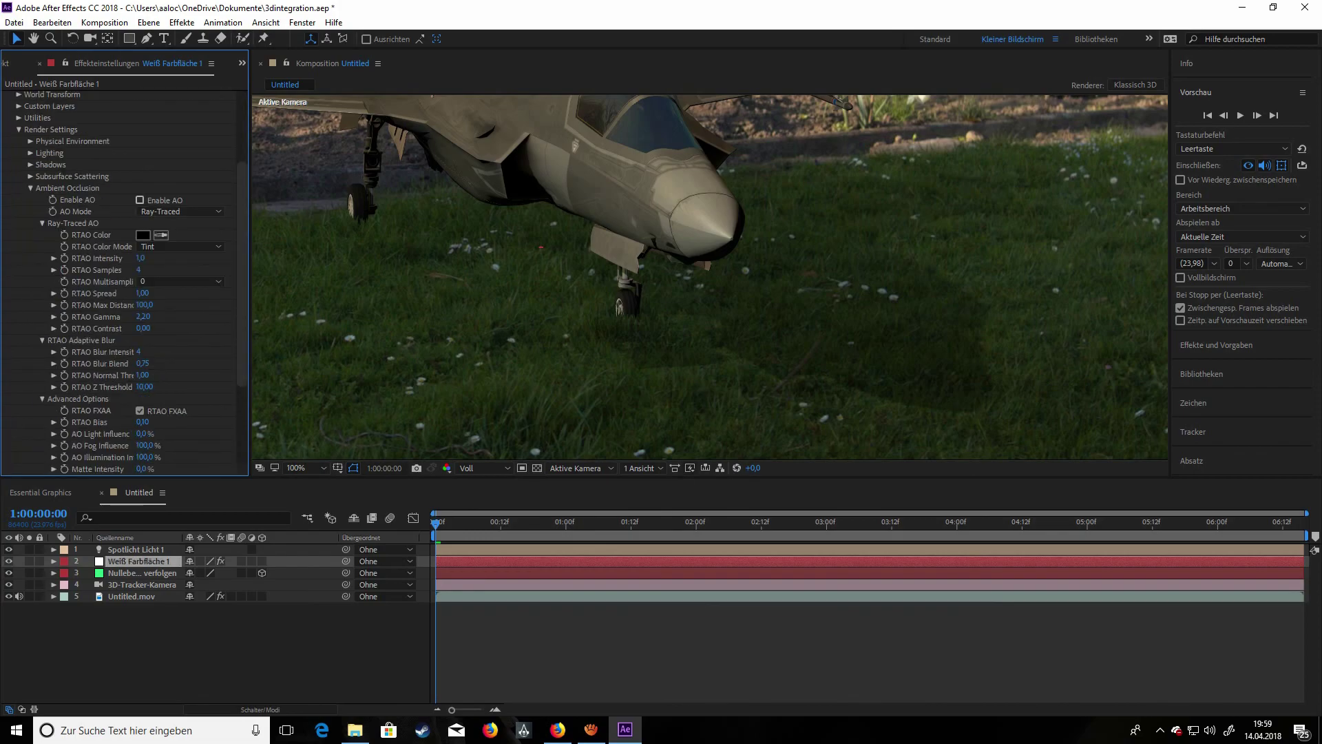
{"action": "left_click", "coordinate": [139, 200]}
{"action": "key", "text": "Return"}
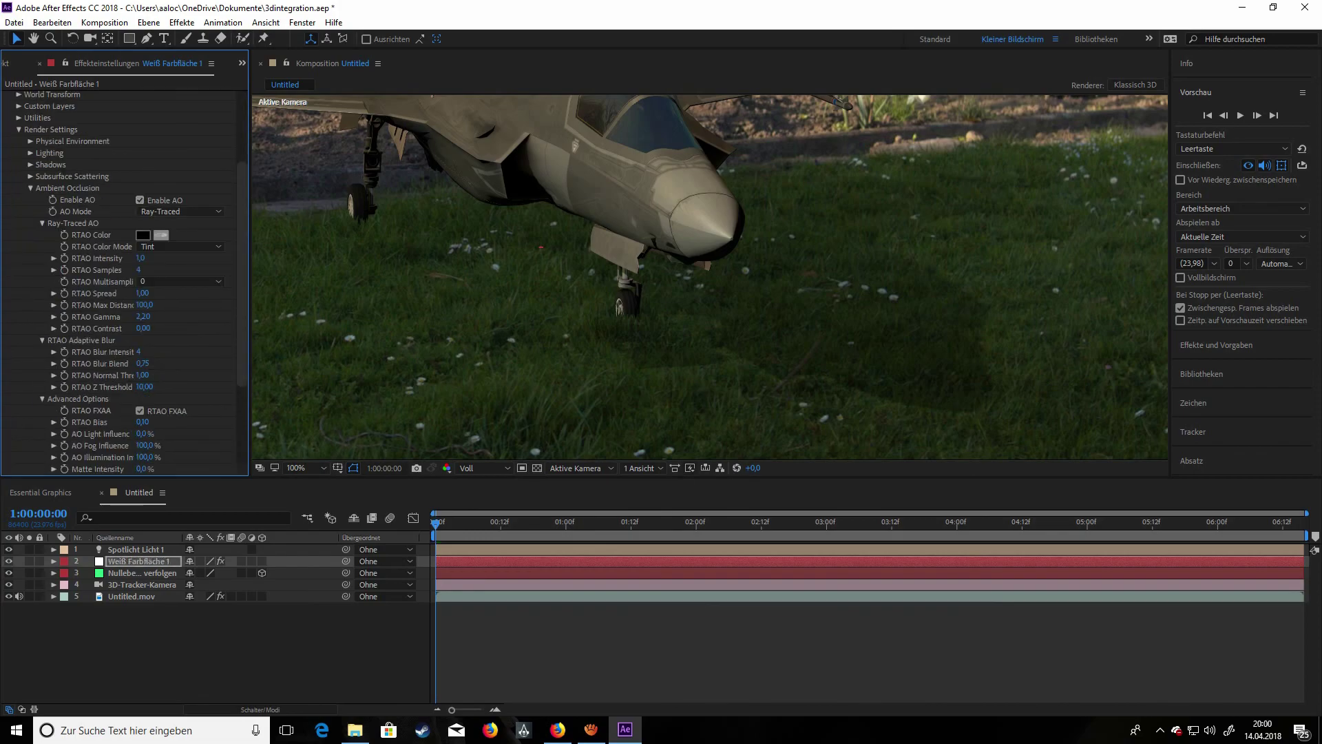
{"action": "left_click", "coordinate": [179, 281]}
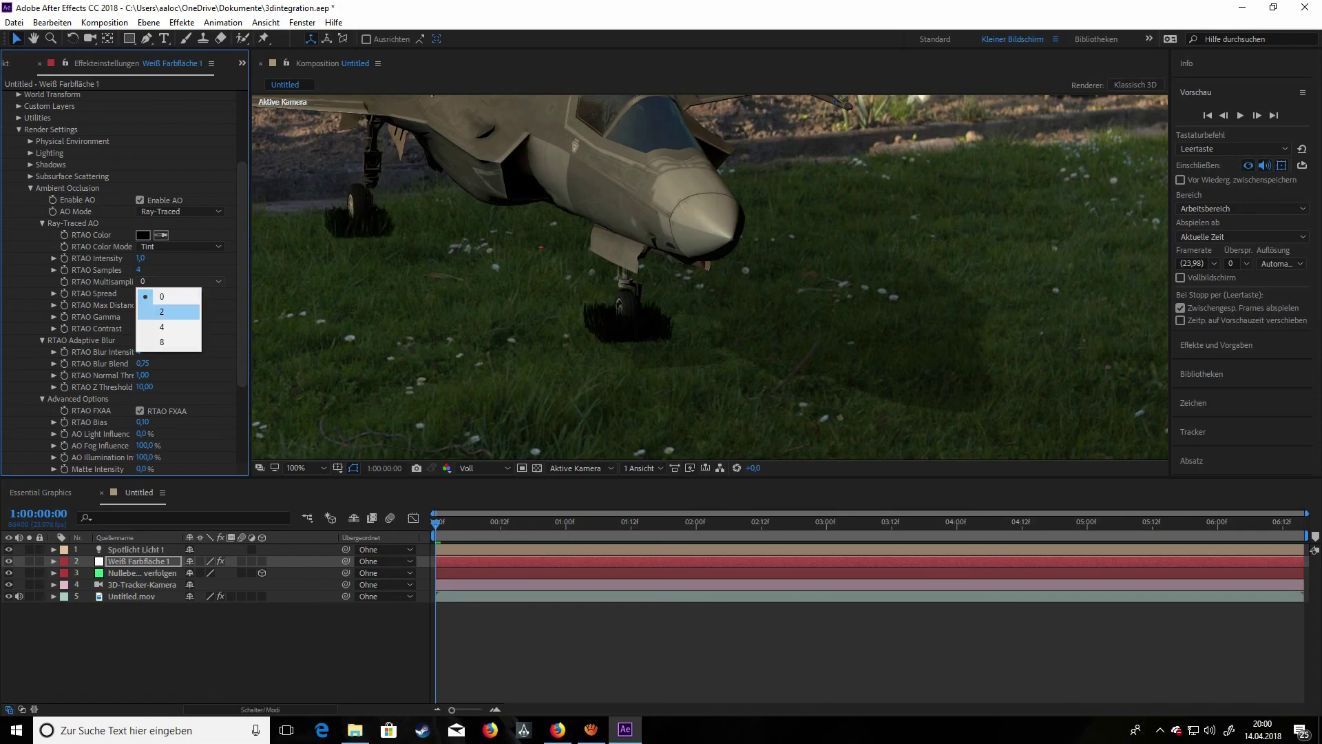
{"action": "left_click", "coordinate": [162, 296]}
{"action": "left_click", "coordinate": [179, 212]}
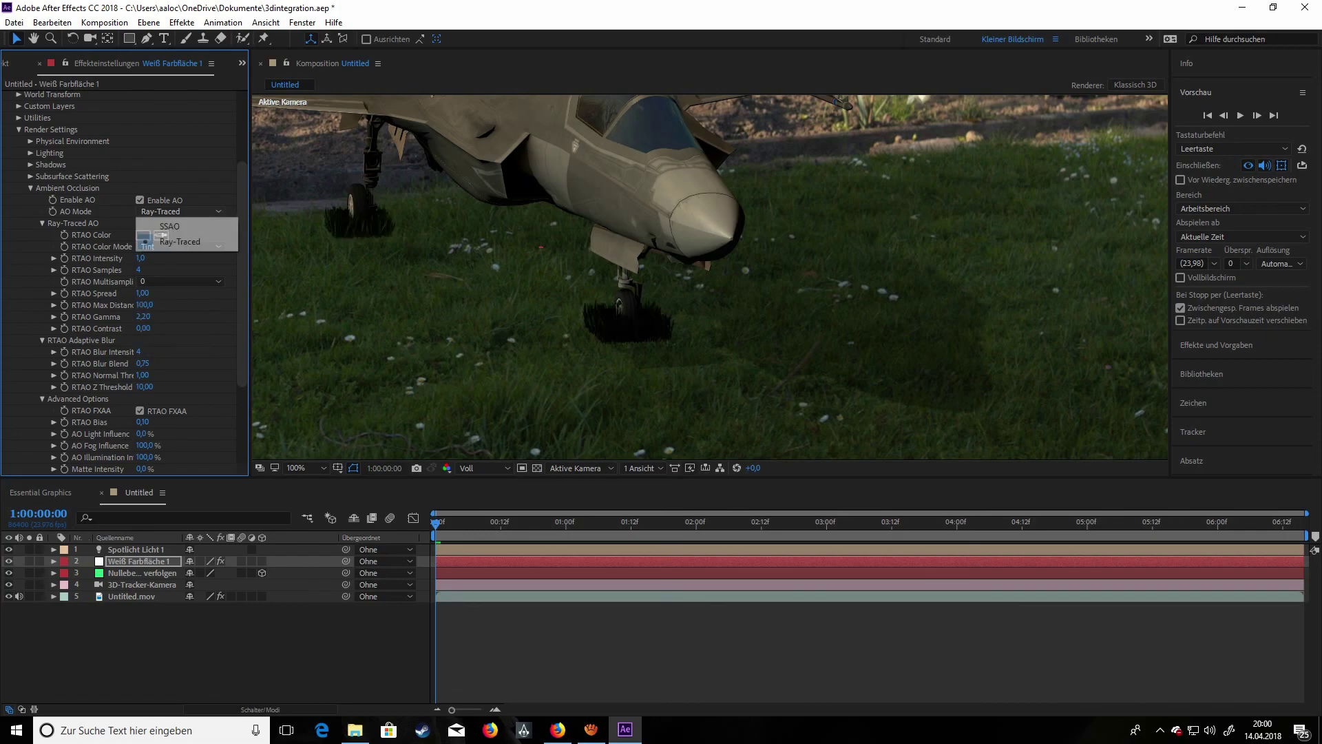
{"action": "left_click", "coordinate": [179, 241]}
{"action": "left_click", "coordinate": [140, 200]}
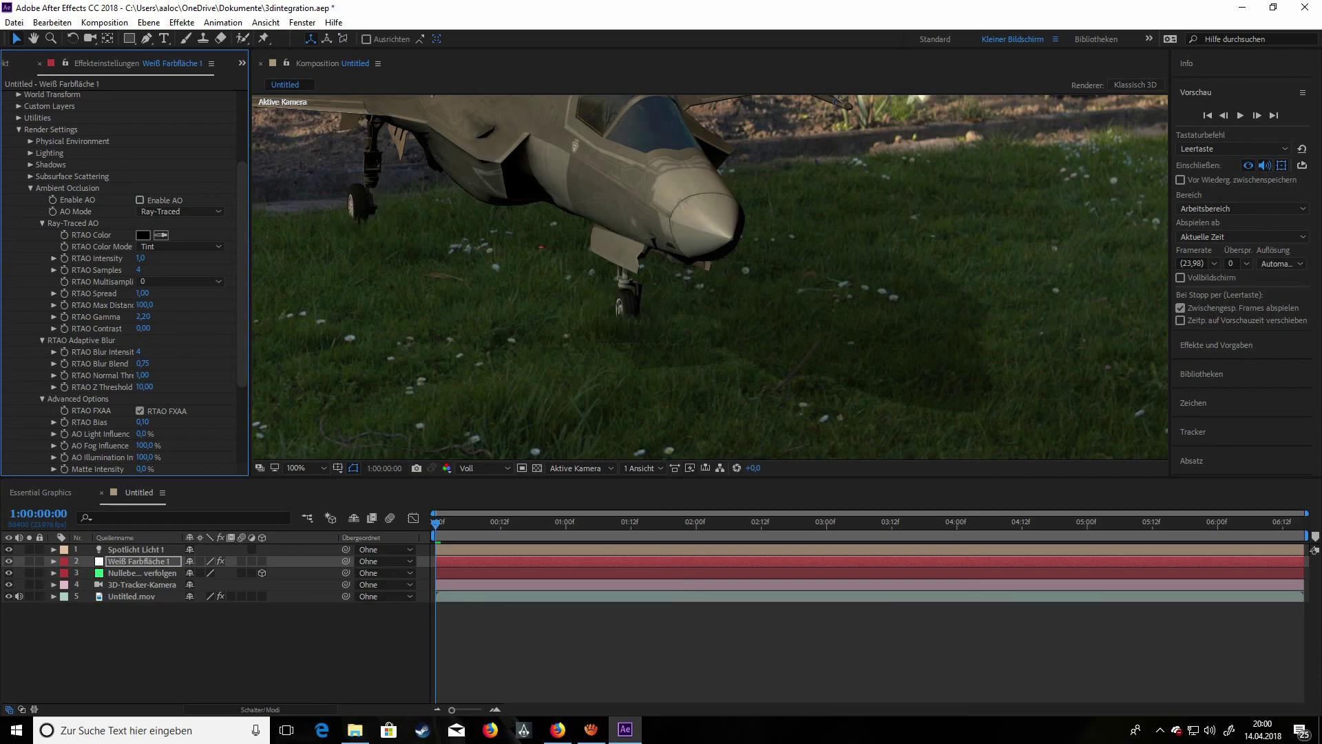
{"action": "left_click", "coordinate": [30, 188]}
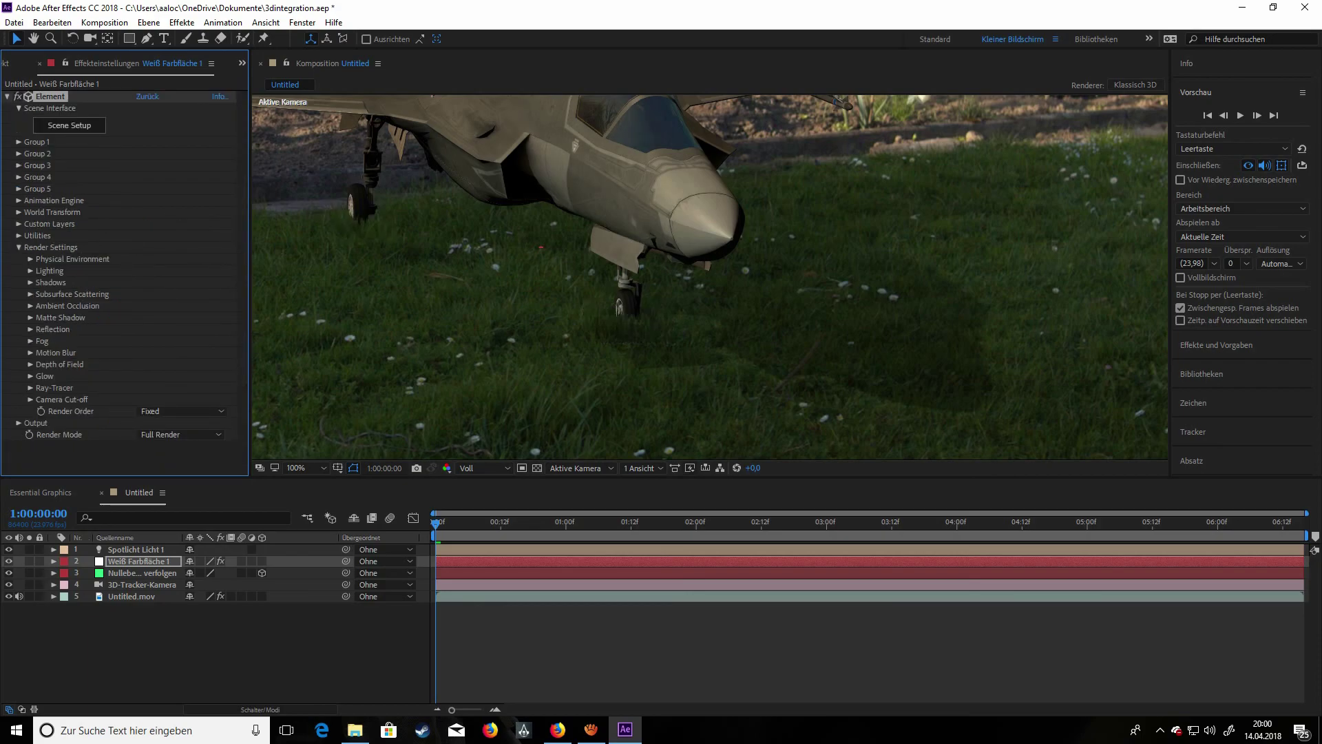
- Try other values for the matte shadow's opacity, including 60%, and for its Affect Lighting setting
{"action": "left_click", "coordinate": [31, 317]}
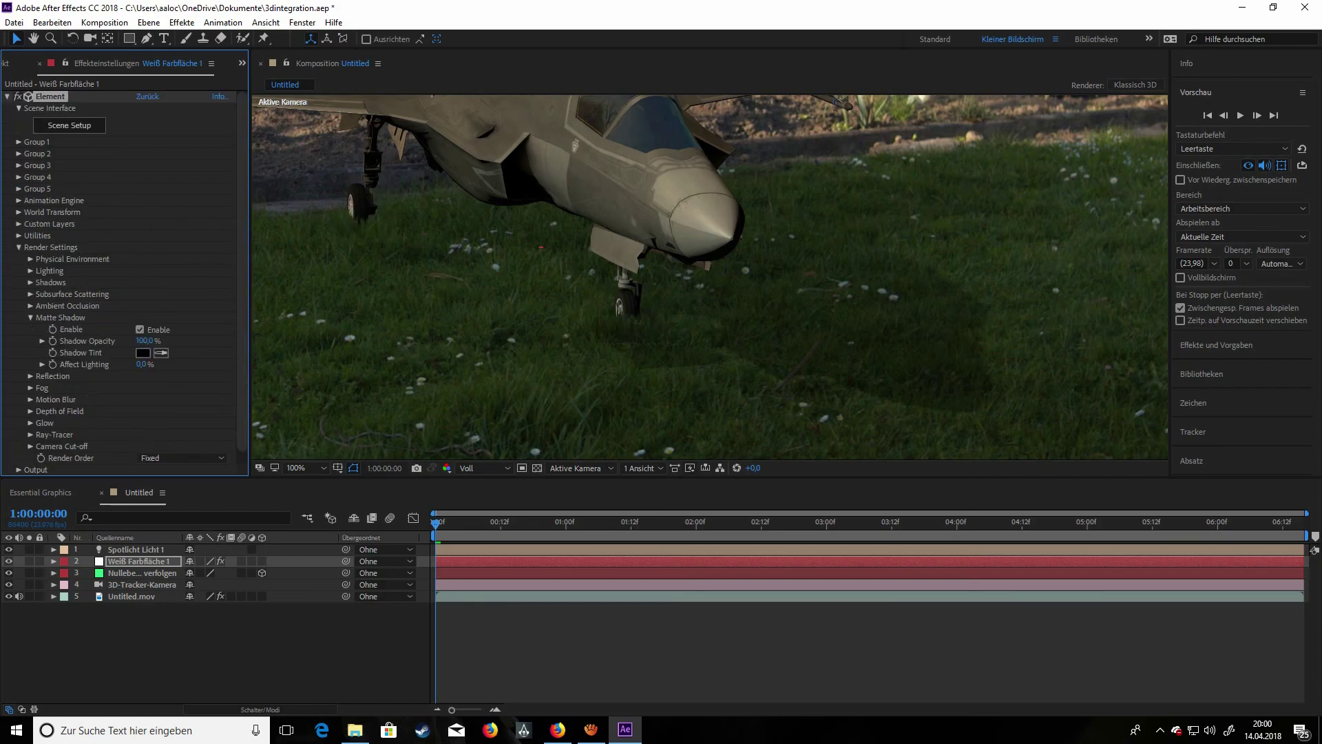
{"action": "left_click", "coordinate": [144, 340]}
{"action": "type", "text": "60"}
{"action": "key", "text": "Return"}
{"action": "left_click_drag", "start_coordinate": [143, 340], "coordinate": [173, 340]}
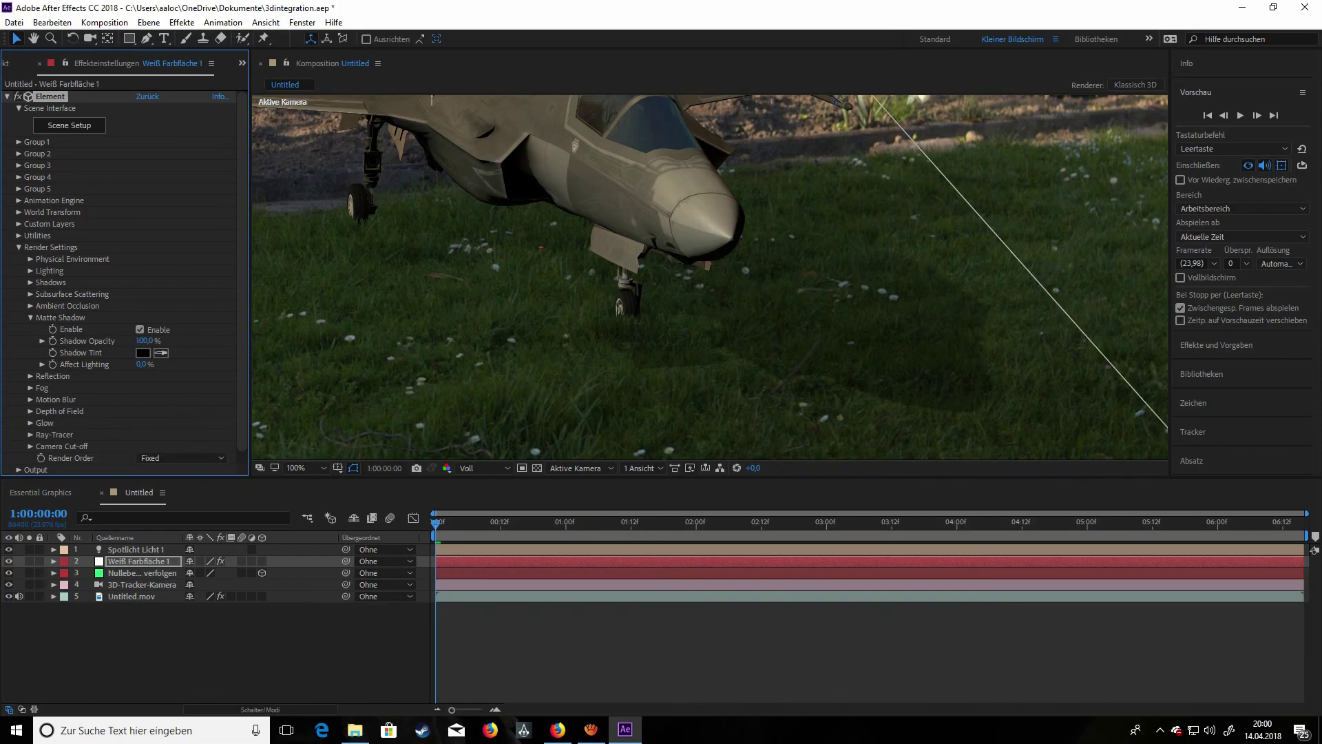
{"action": "left_click_drag", "start_coordinate": [143, 364], "coordinate": [148, 364]}
{"action": "left_click", "coordinate": [30, 318]}
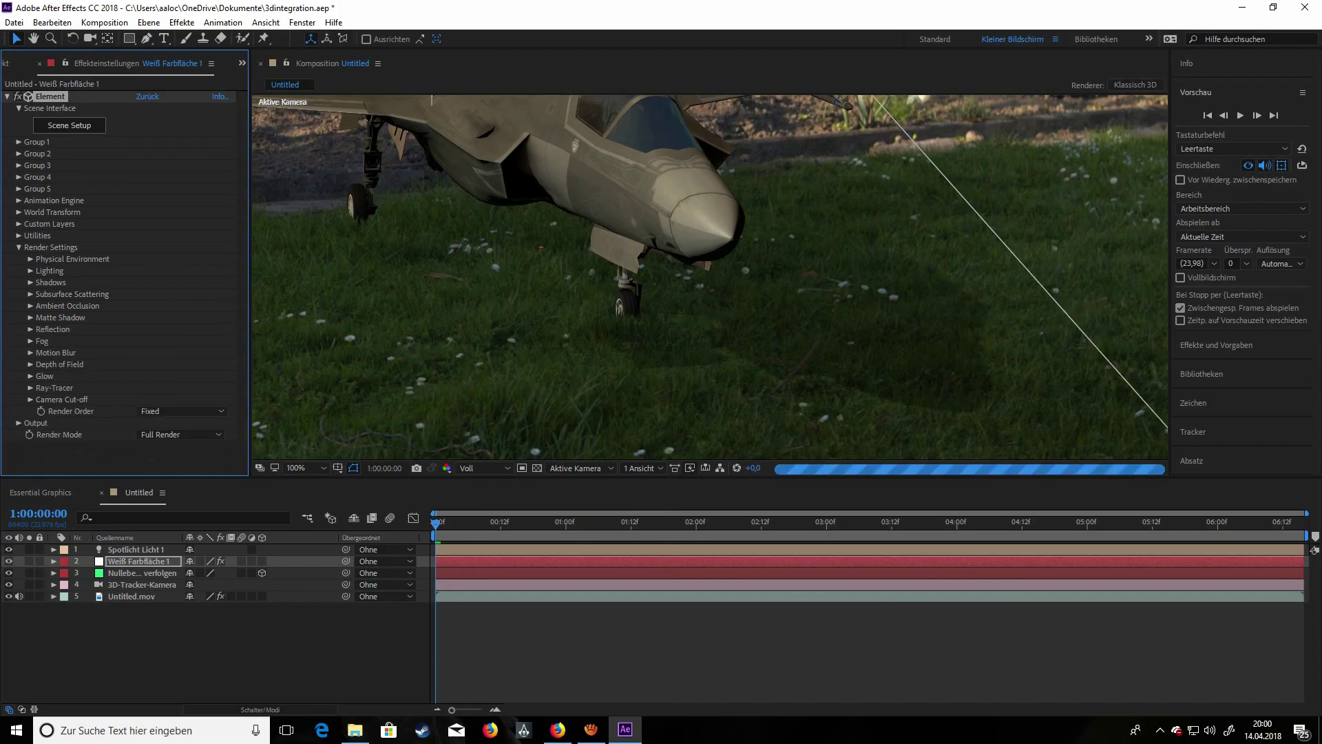
- Examine the edge of the jet's shadow on the grass up close and compare it with the whole scene
{"action": "scroll", "coordinate": [710, 277], "scroll_direction": "up", "scroll_amount": 1}
{"action": "key", "text": "space"}
{"action": "left_click_drag", "start_coordinate": [827, 289], "coordinate": [150, 177]}
{"action": "key", "text": "v"}
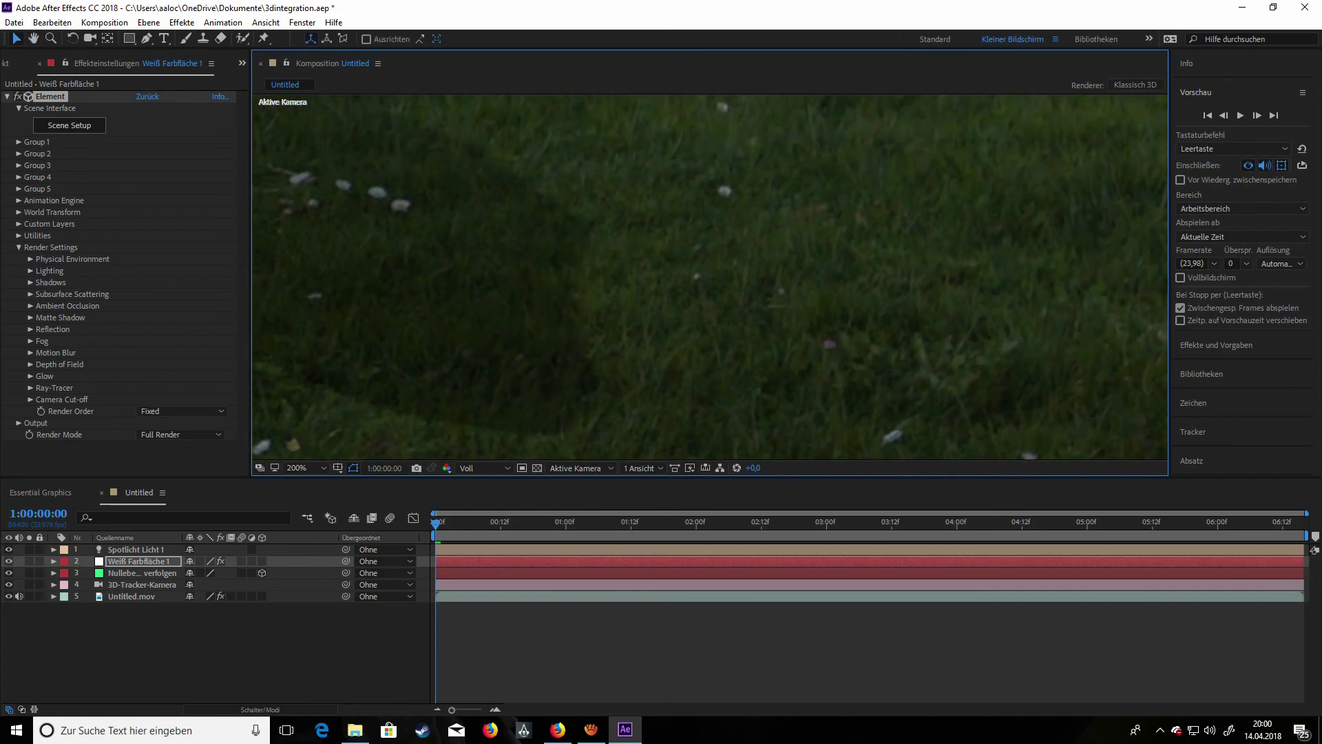
{"action": "scroll", "coordinate": [710, 277], "scroll_direction": "down", "scroll_amount": 2}
{"action": "scroll", "coordinate": [710, 276], "scroll_direction": "up", "scroll_amount": 3}
{"action": "left_click_drag", "start_coordinate": [523, 345], "coordinate": [1033, 131]}
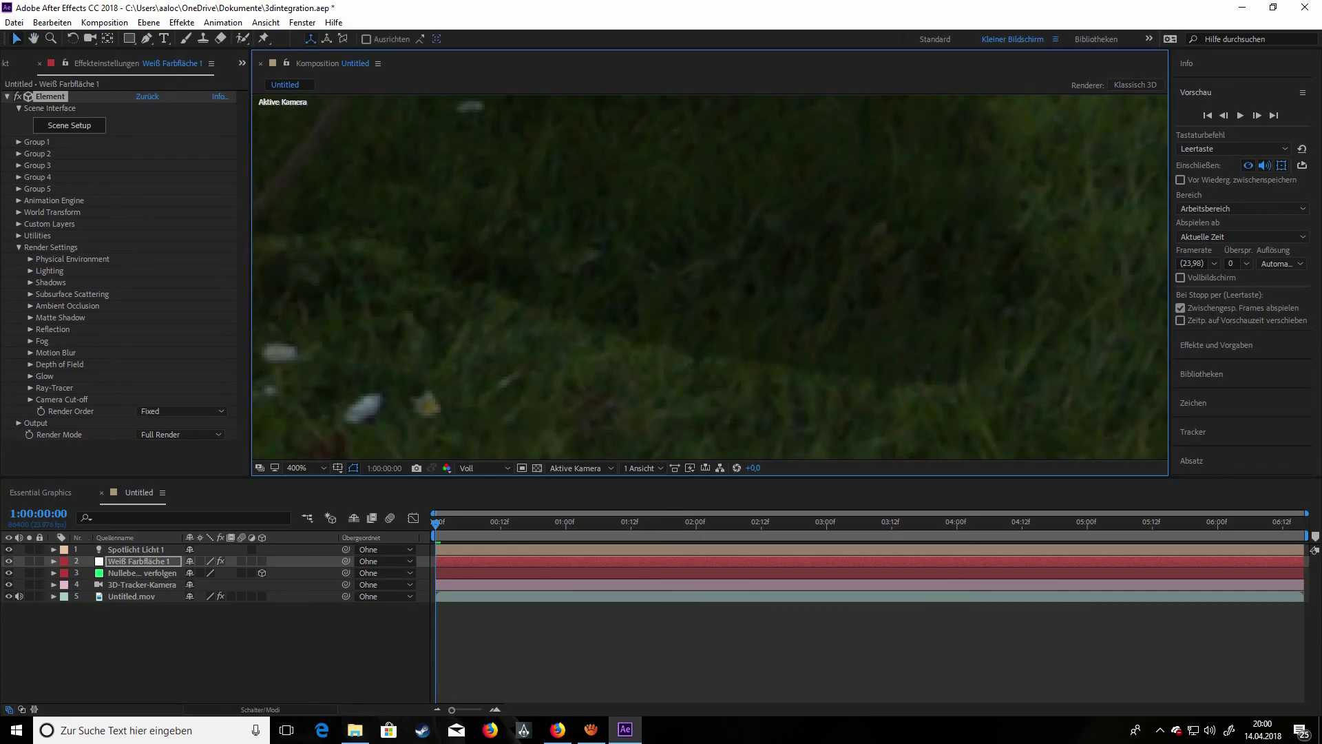
{"action": "scroll", "coordinate": [709, 277], "scroll_direction": "down", "scroll_amount": 3}
{"action": "left_click_drag", "start_coordinate": [509, 337], "coordinate": [503, 453]}
{"action": "scroll", "coordinate": [707, 289], "scroll_direction": "up", "scroll_amount": 1}
{"action": "scroll", "coordinate": [708, 289], "scroll_direction": "down", "scroll_amount": 1}
{"action": "left_click_drag", "start_coordinate": [707, 289], "coordinate": [855, 326]}
{"action": "left_click_drag", "start_coordinate": [614, 281], "coordinate": [659, 282]}
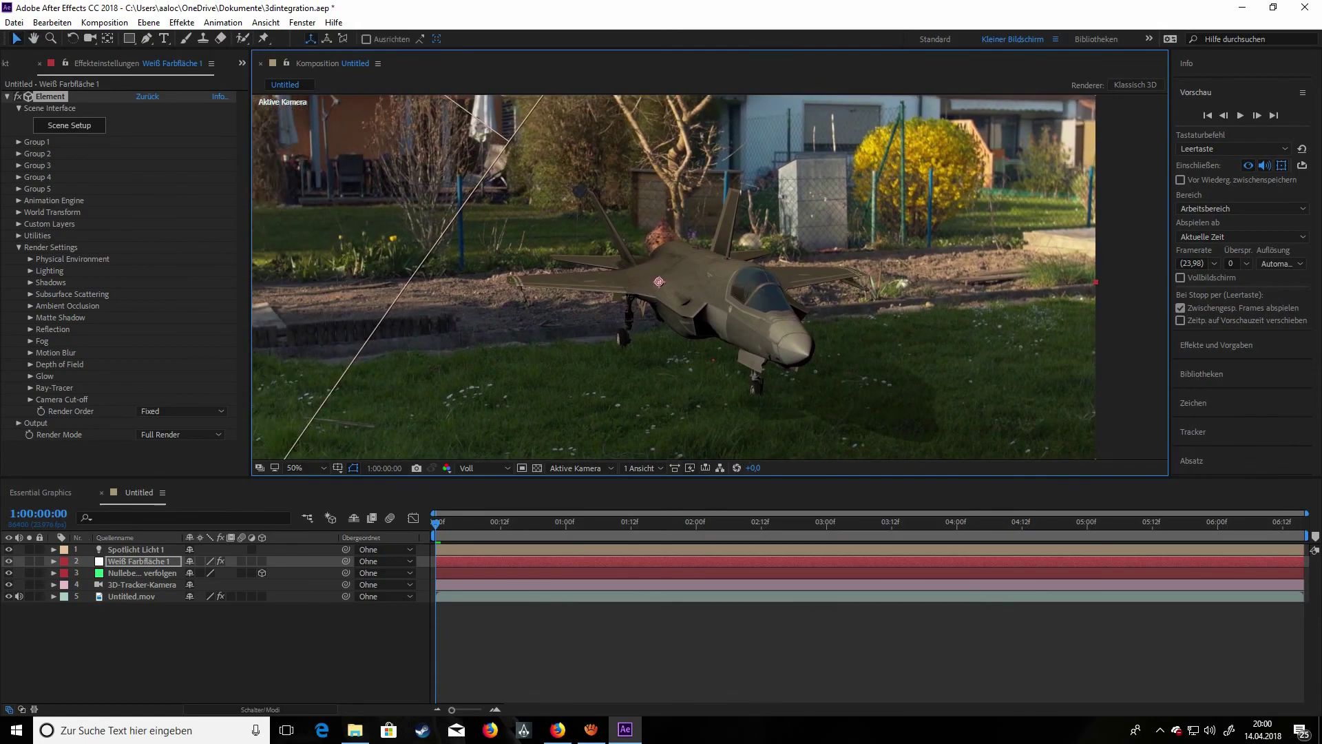
{"action": "left_click", "coordinate": [31, 341]}
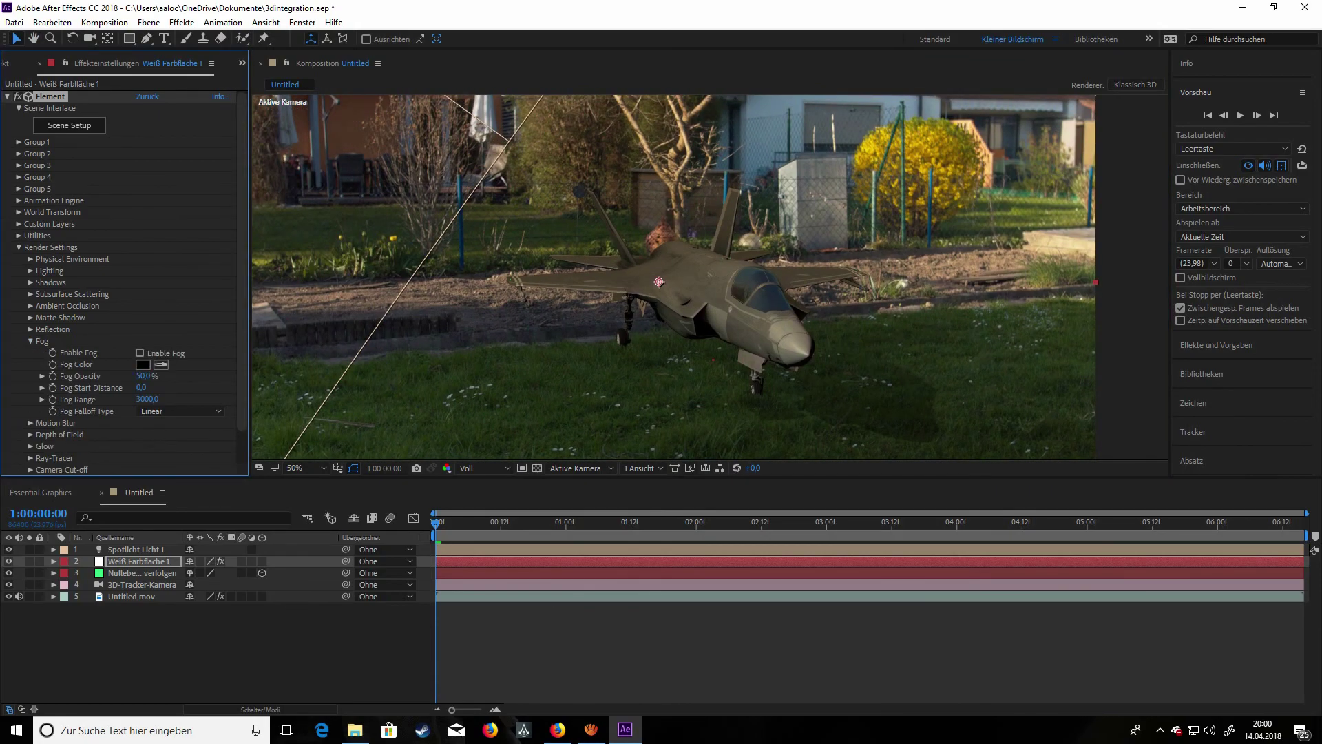
{"action": "left_click", "coordinate": [31, 341]}
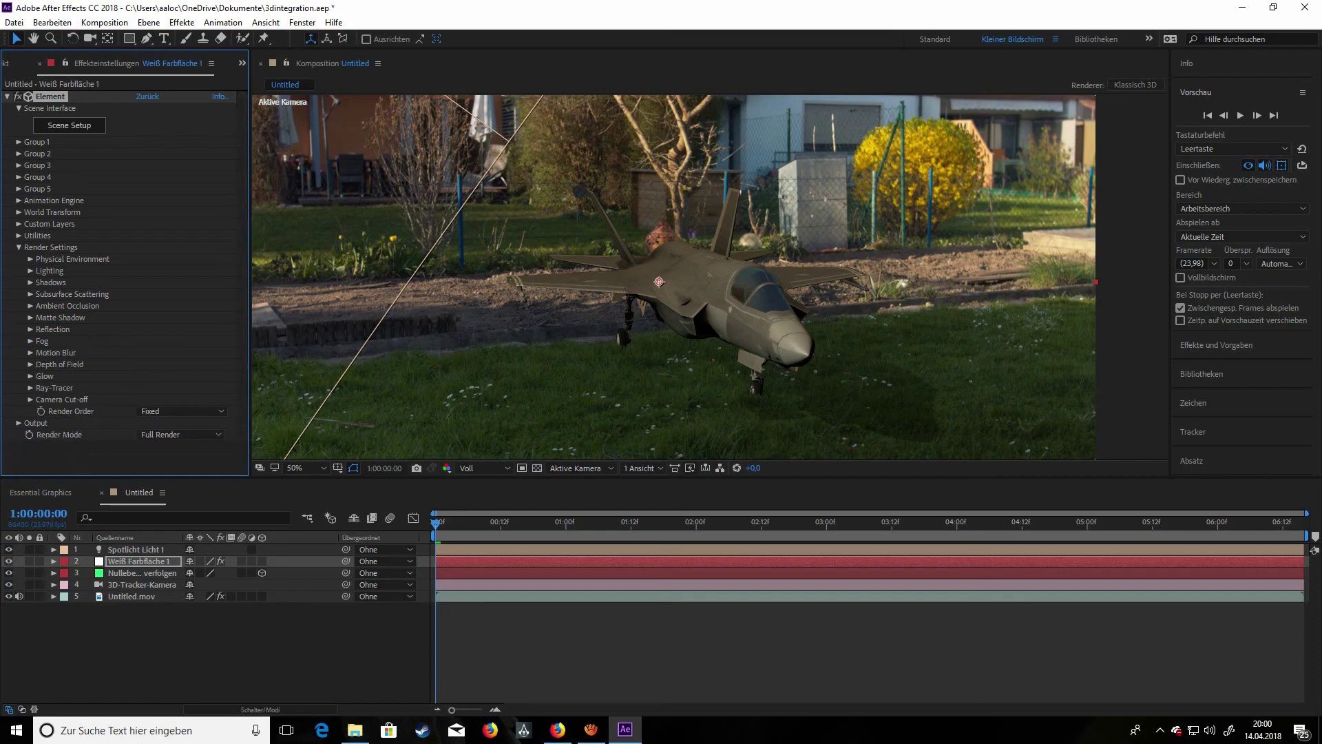
{"action": "left_click", "coordinate": [31, 364]}
{"action": "left_click", "coordinate": [30, 364]}
{"action": "left_click", "coordinate": [30, 353]}
{"action": "left_click", "coordinate": [31, 353]}
- Show the composition in the left view (Links), far enough out to see the spotlight and its cone
{"action": "key", "text": "comma"}
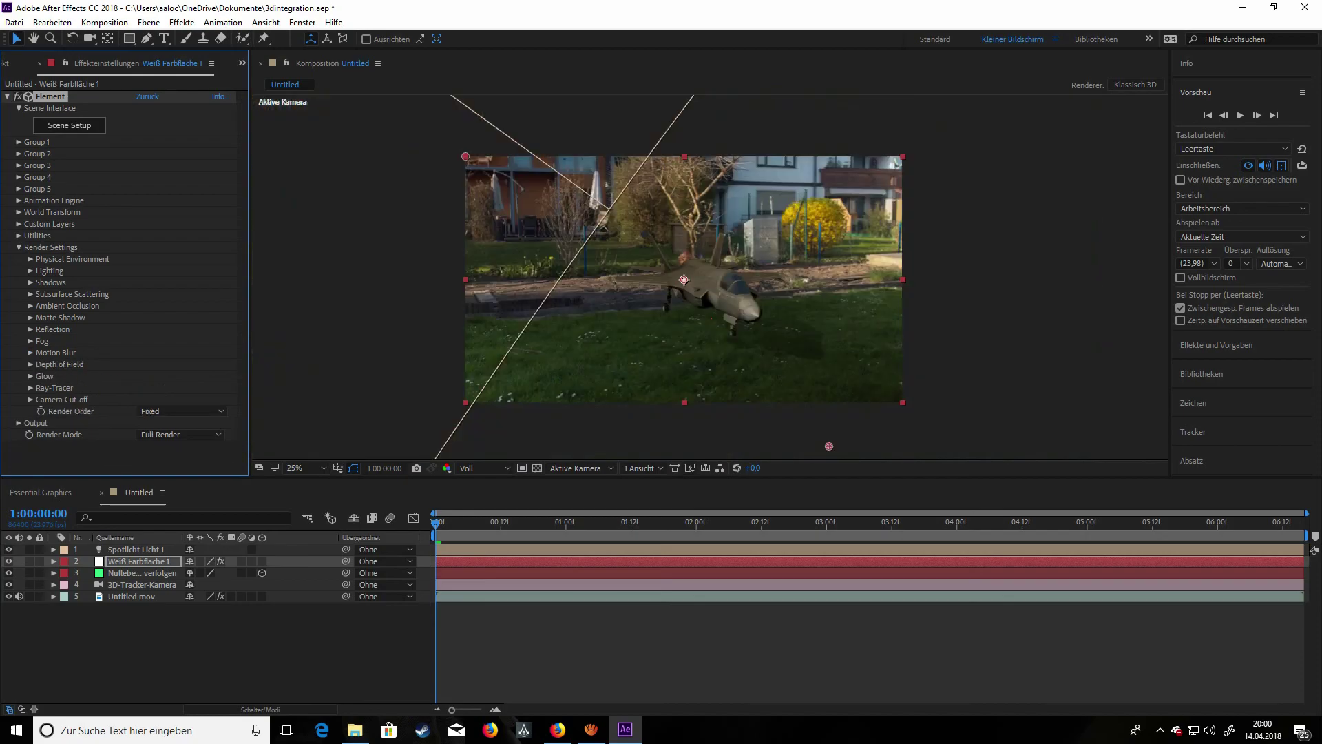
{"action": "left_click", "coordinate": [575, 468]}
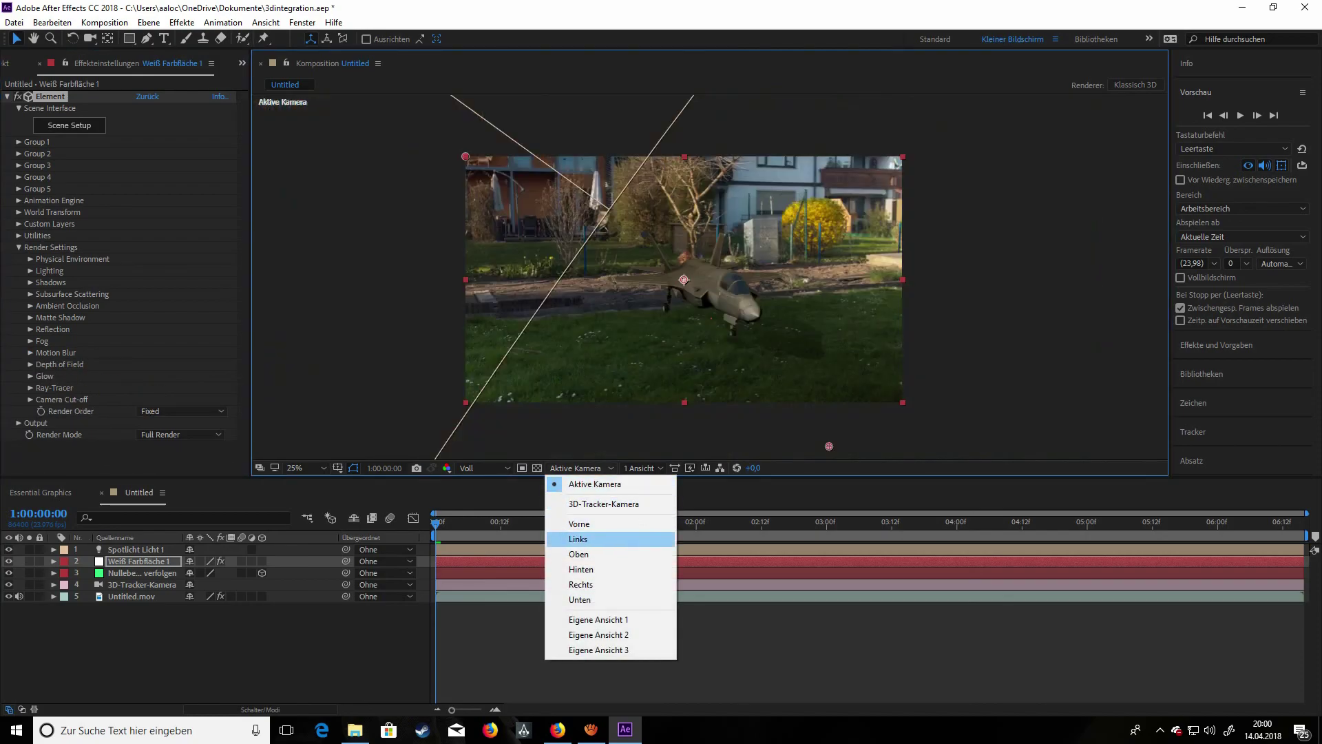
{"action": "left_click", "coordinate": [578, 538]}
{"action": "key", "text": "comma"}
{"action": "key", "text": "comma"}
{"action": "key", "text": "comma"}
{"action": "key", "text": "comma"}
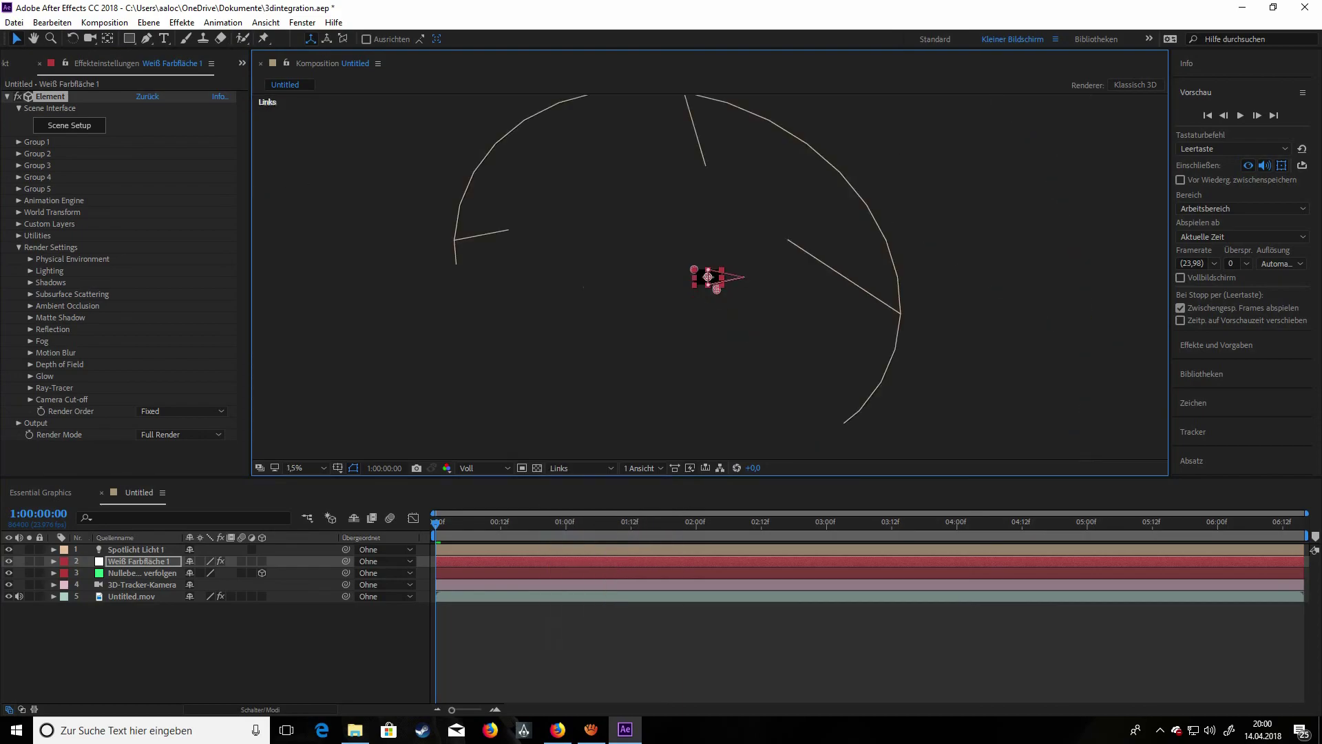
- Move the point of interest of Spotlicht Licht 1 close to the tracked null layer in the left view
{"action": "left_click", "coordinate": [136, 549]}
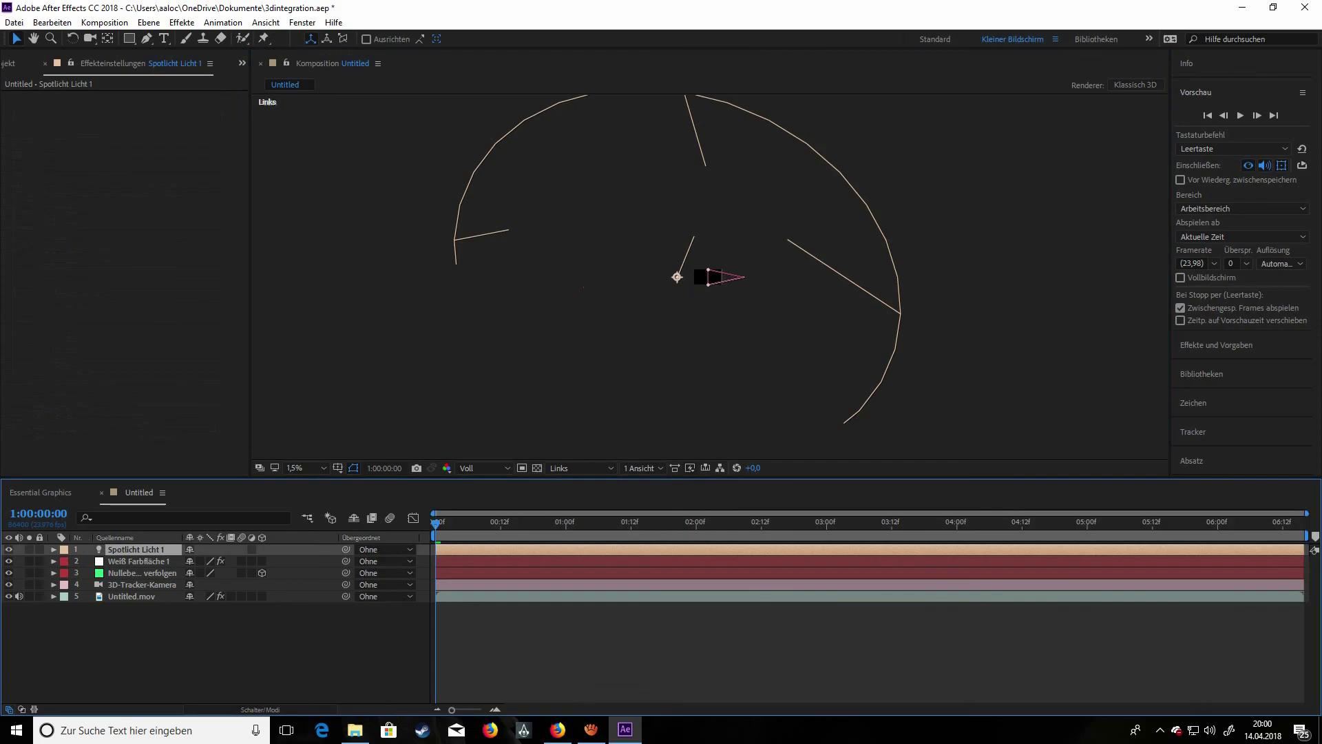
{"action": "key", "text": "period"}
{"action": "key", "text": "period"}
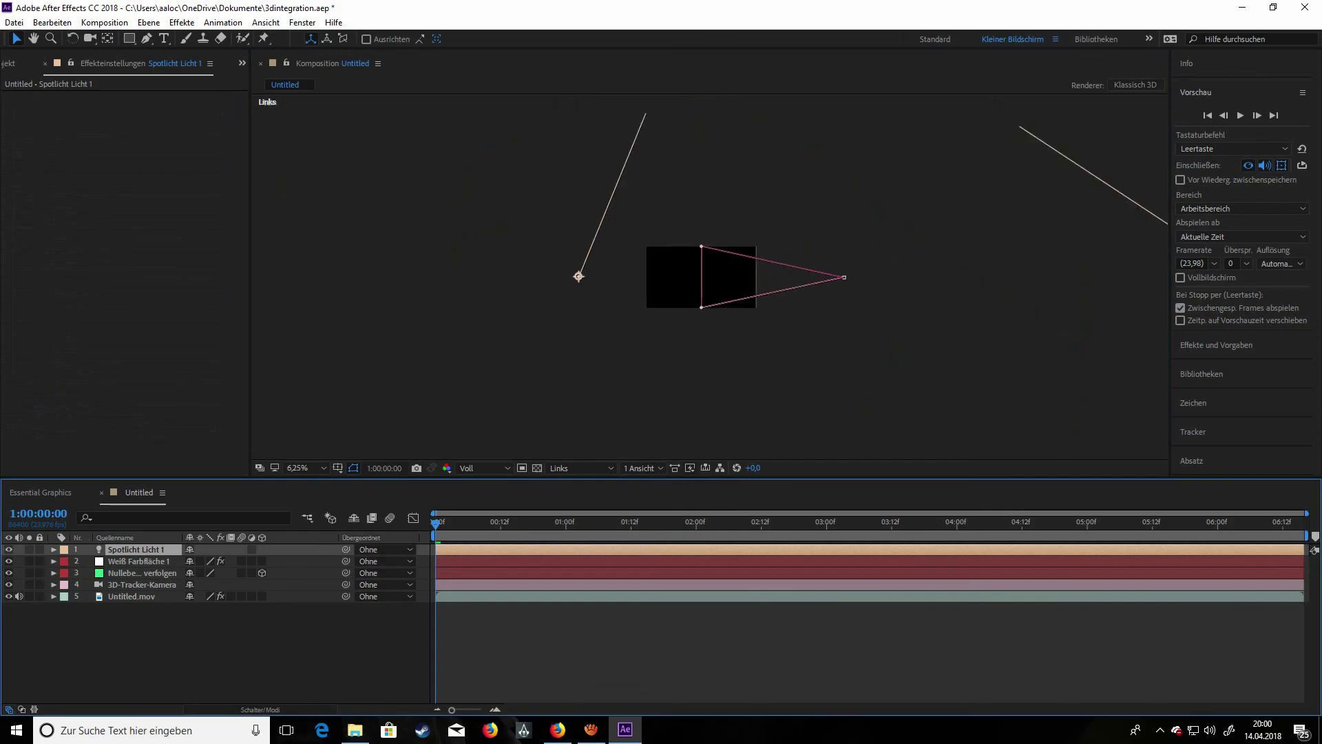
{"action": "left_click", "coordinate": [142, 572]}
{"action": "key", "text": "comma"}
{"action": "key", "text": "comma"}
{"action": "key", "text": "period"}
{"action": "key", "text": "comma"}
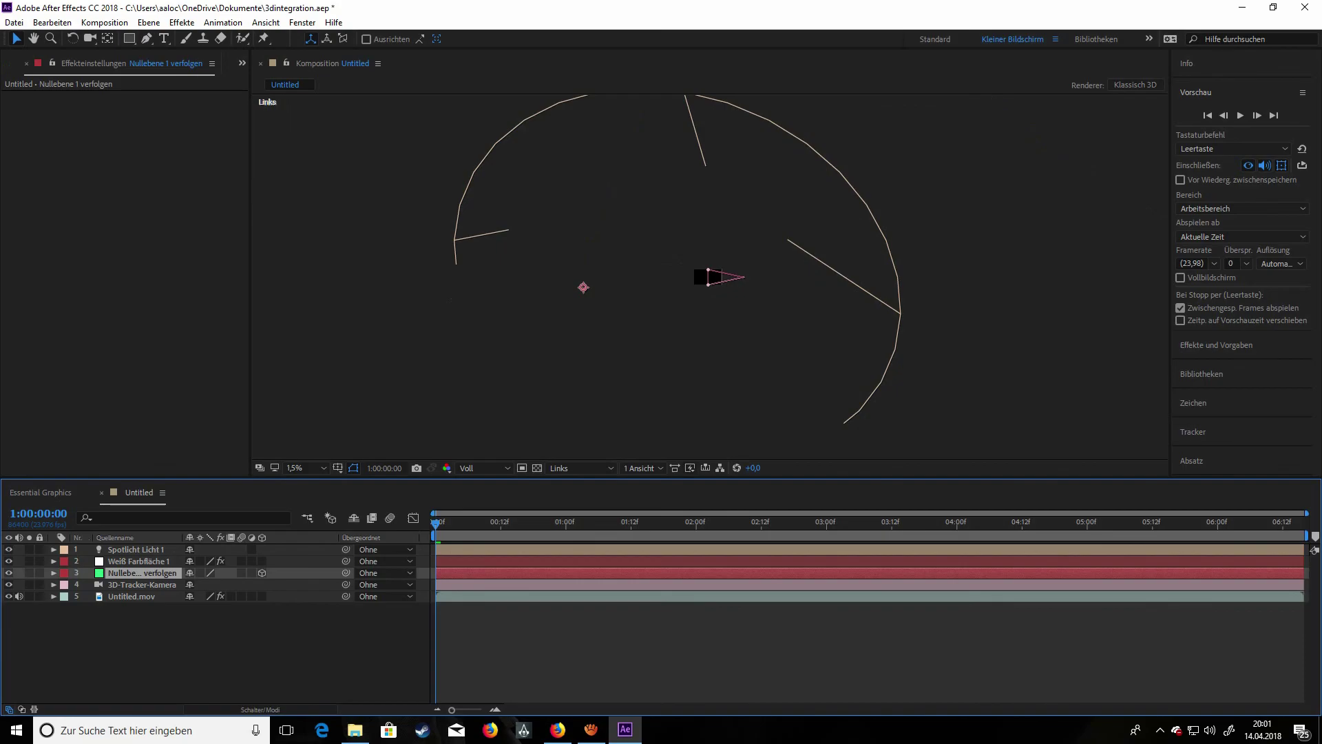
{"action": "left_click", "coordinate": [136, 549]}
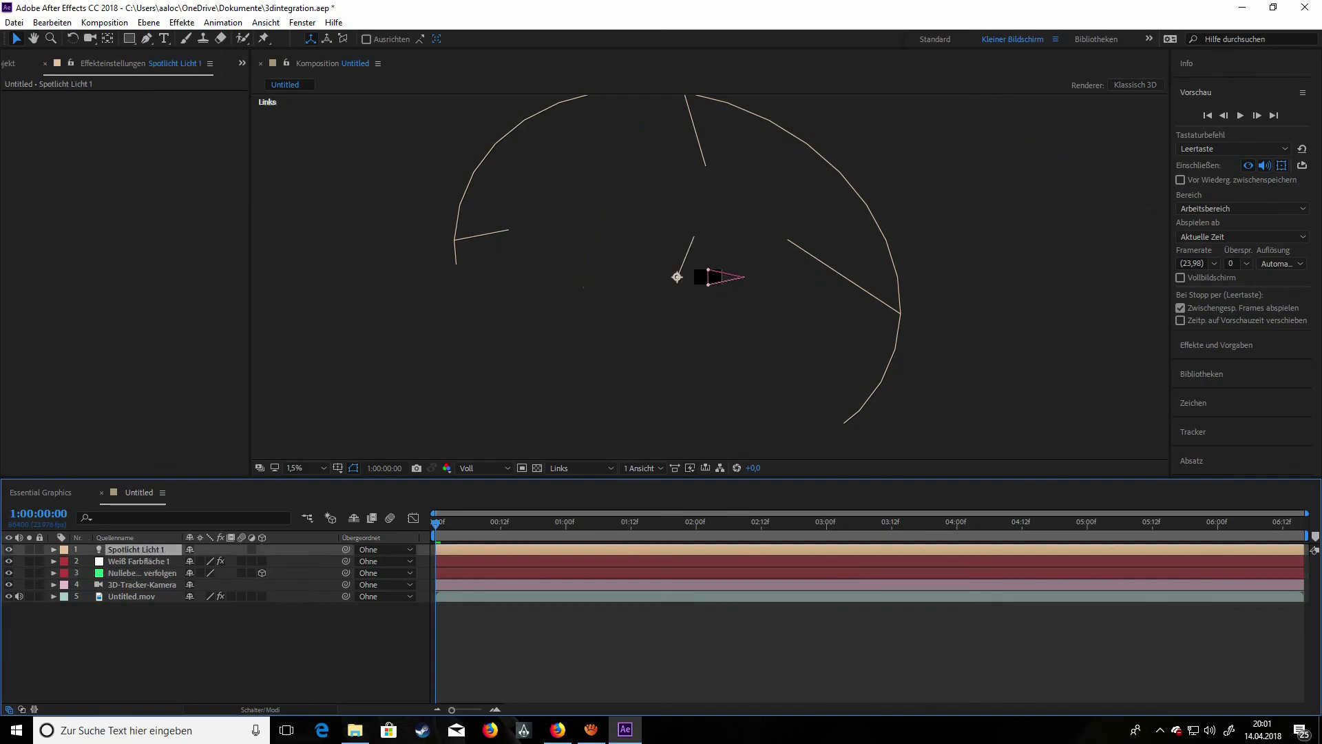
{"action": "left_click_drag", "start_coordinate": [677, 277], "coordinate": [594, 281]}
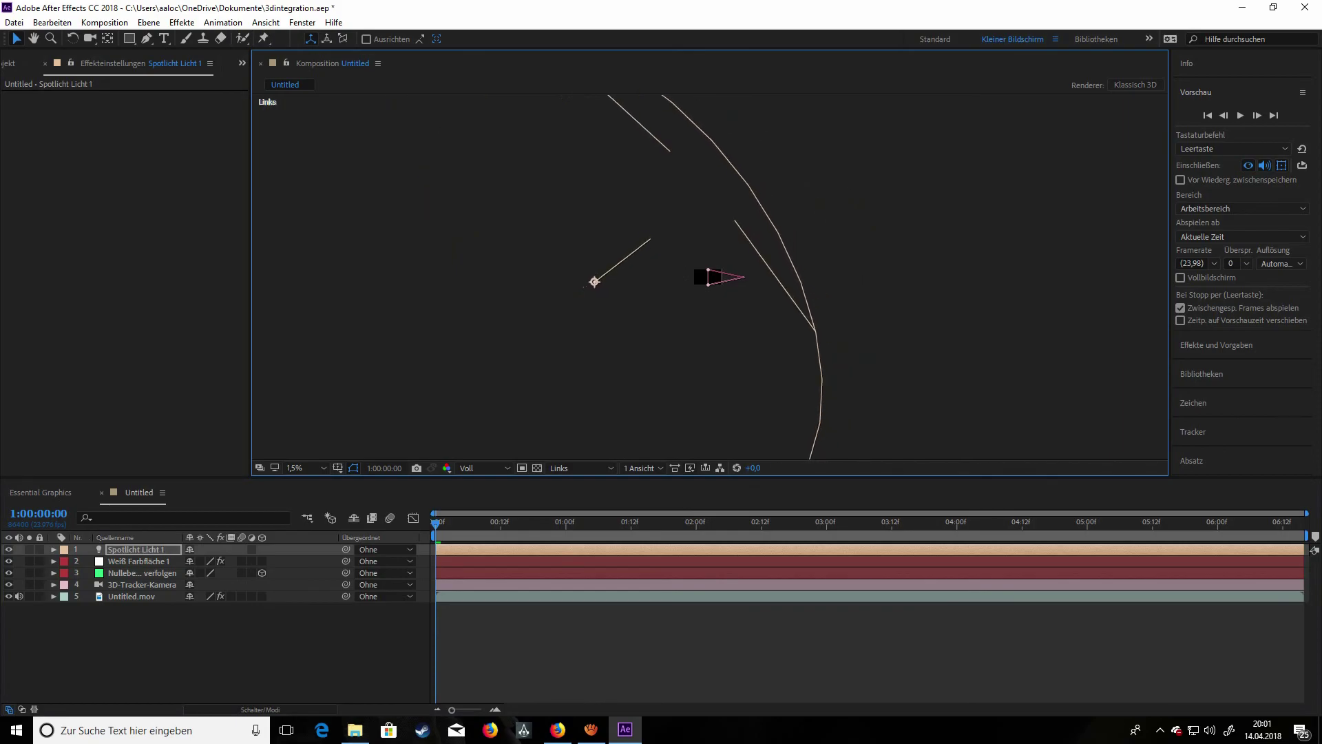
- Return to the active camera view (Aktive Kamera) and inspect the lighting on the jet and its shadow on the grass
{"action": "left_click", "coordinate": [582, 469]}
{"action": "left_click", "coordinate": [594, 484]}
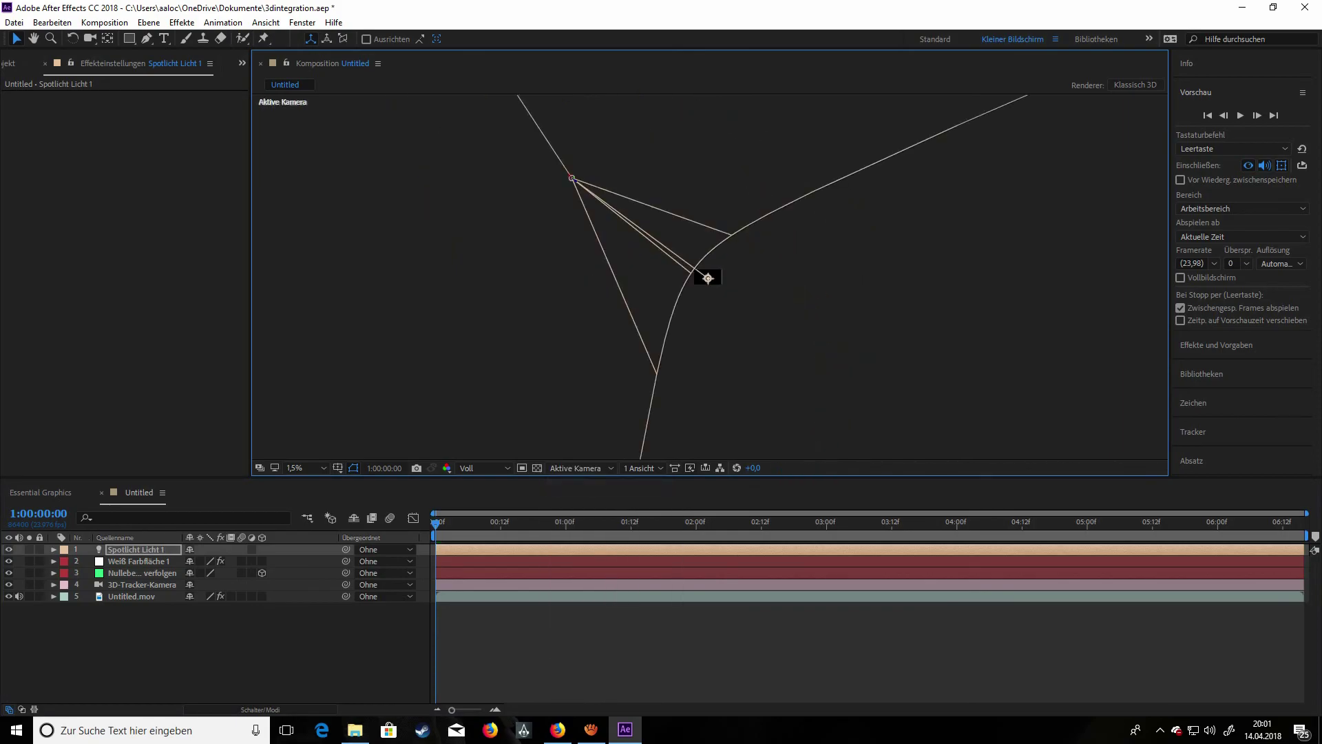
{"action": "scroll", "coordinate": [709, 277], "scroll_direction": "up", "scroll_amount": 3}
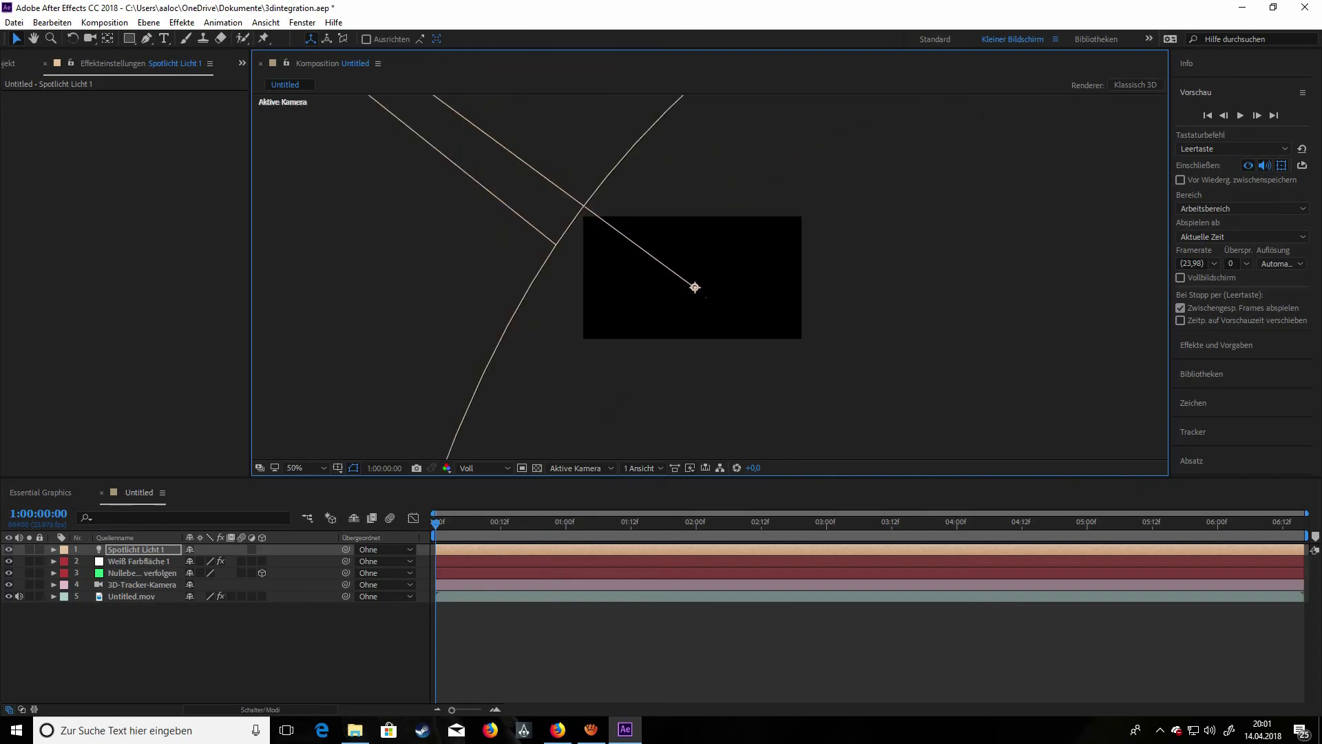
{"action": "scroll", "coordinate": [710, 277], "scroll_direction": "up", "scroll_amount": 3}
{"action": "scroll", "coordinate": [709, 277], "scroll_direction": "down", "scroll_amount": 1}
{"action": "scroll", "coordinate": [710, 278], "scroll_direction": "down", "scroll_amount": 1}
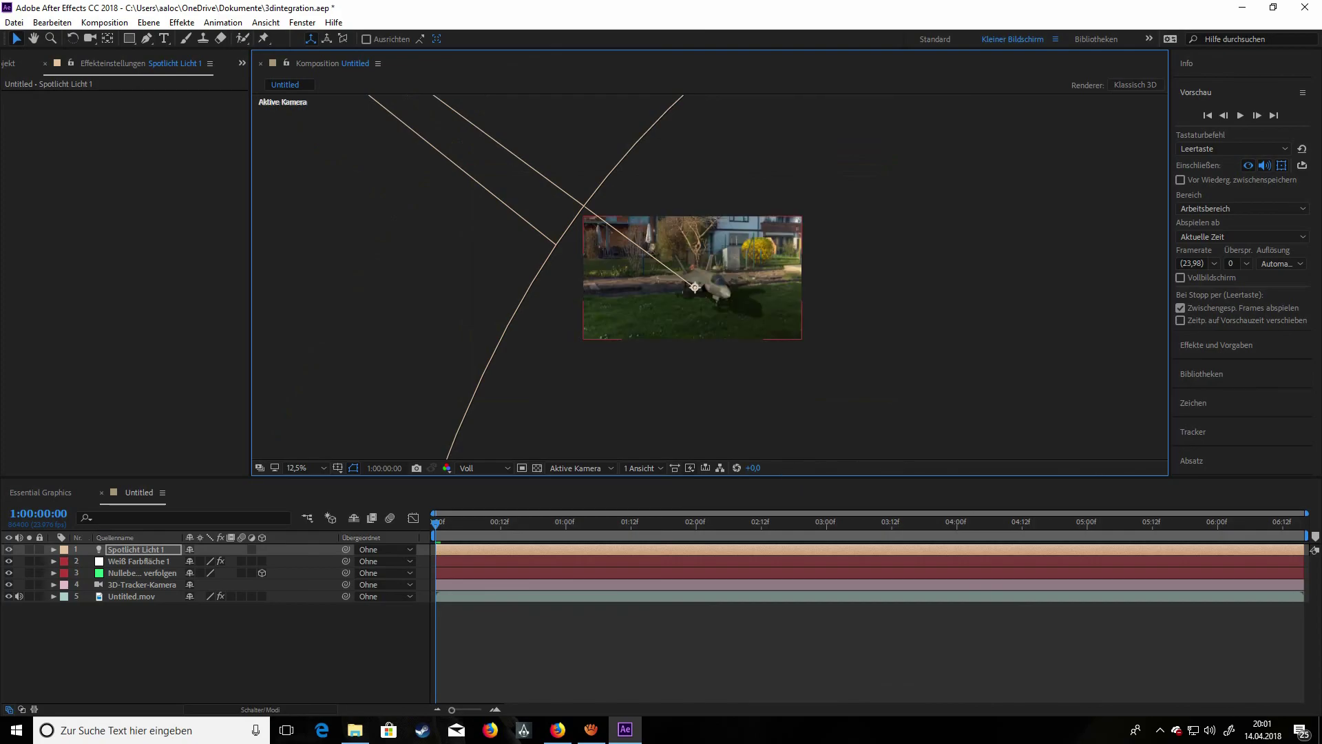
{"action": "scroll", "coordinate": [710, 276], "scroll_direction": "up", "scroll_amount": 2}
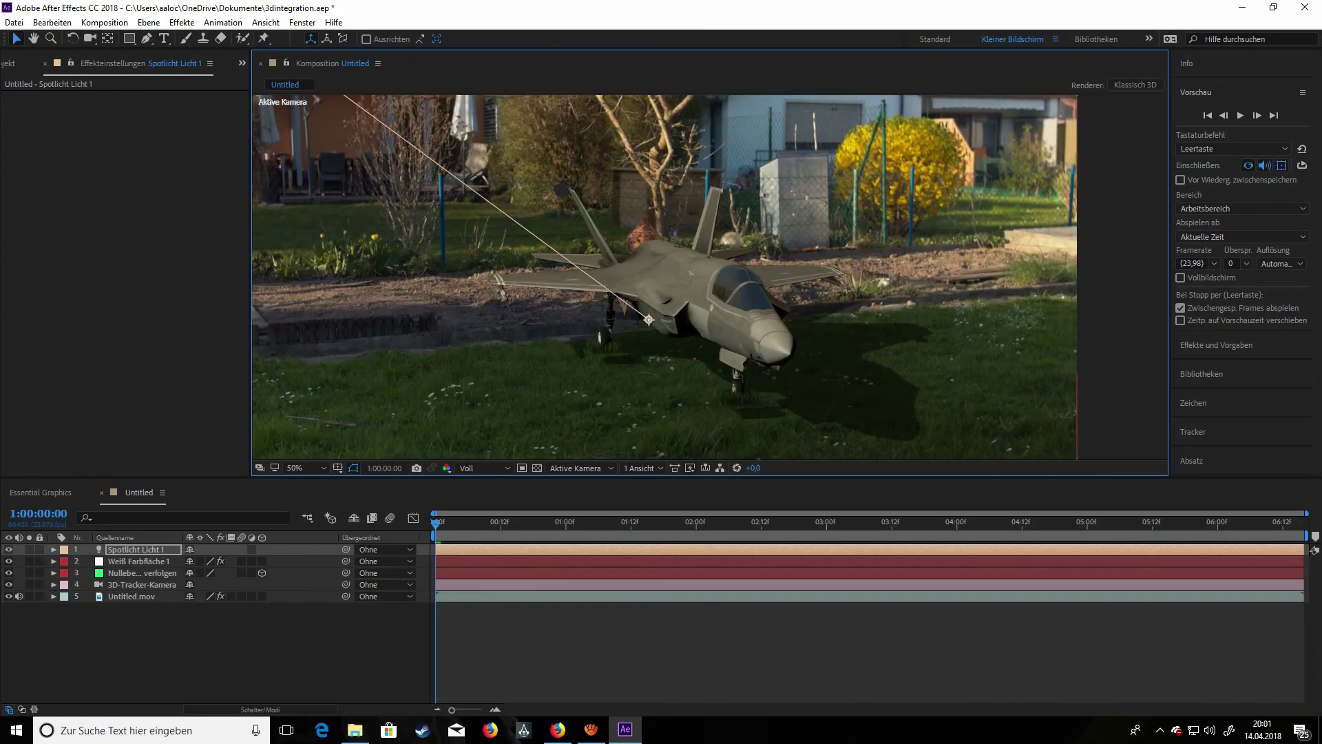
{"action": "scroll", "coordinate": [711, 276], "scroll_direction": "up", "scroll_amount": 2}
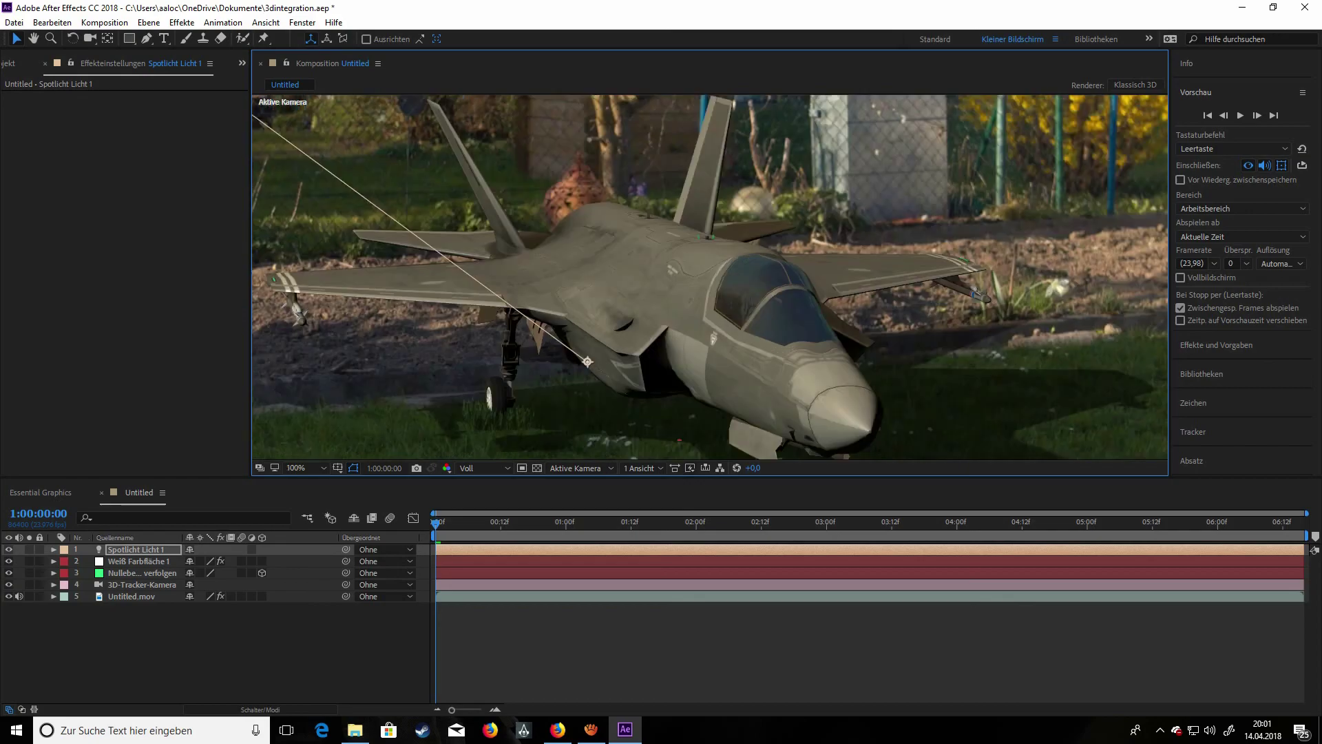
{"action": "scroll", "coordinate": [710, 277], "scroll_direction": "up", "scroll_amount": 1}
{"action": "scroll", "coordinate": [710, 277], "scroll_direction": "down", "scroll_amount": 1}
{"action": "scroll", "coordinate": [711, 277], "scroll_direction": "down", "scroll_amount": 1}
{"action": "scroll", "coordinate": [711, 277], "scroll_direction": "down", "scroll_amount": 1}
{"action": "scroll", "coordinate": [711, 276], "scroll_direction": "up", "scroll_amount": 1}
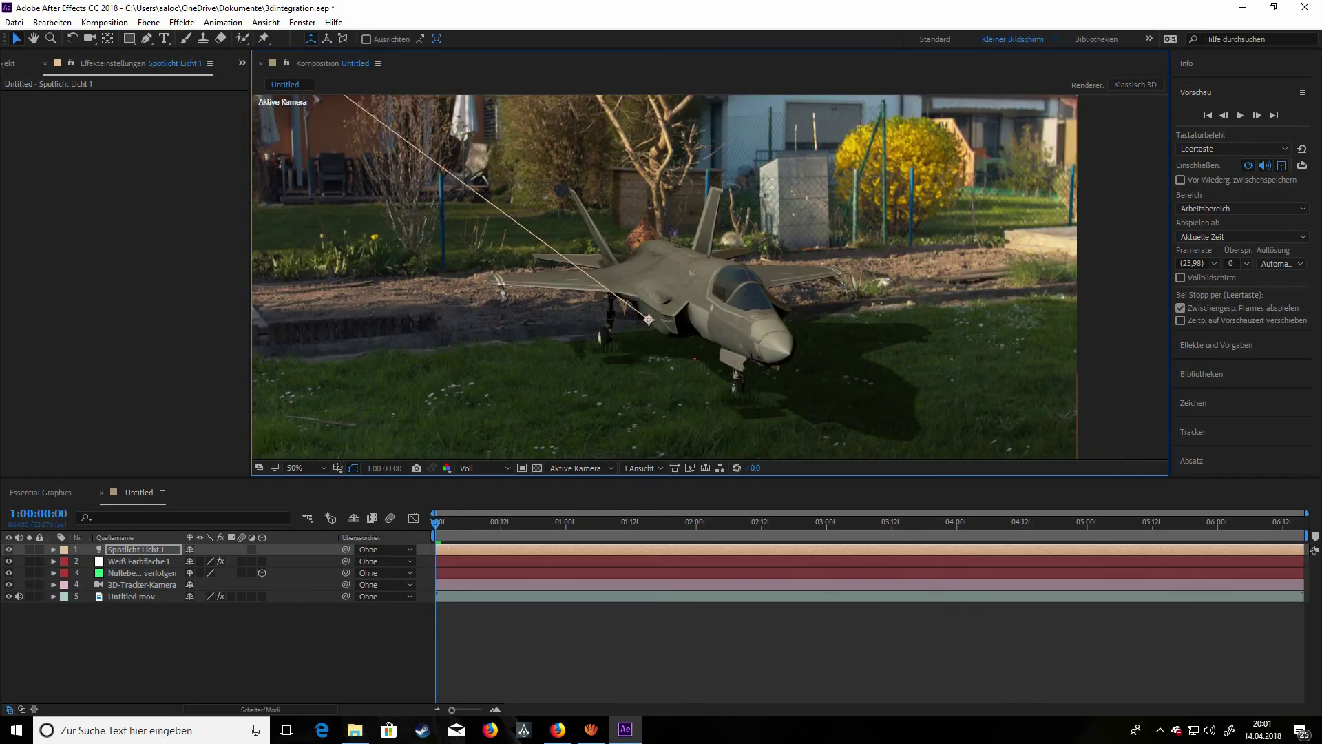
{"action": "left_click_drag", "start_coordinate": [710, 277], "coordinate": [554, 260]}
{"action": "scroll", "coordinate": [710, 277], "scroll_direction": "up", "scroll_amount": 1}
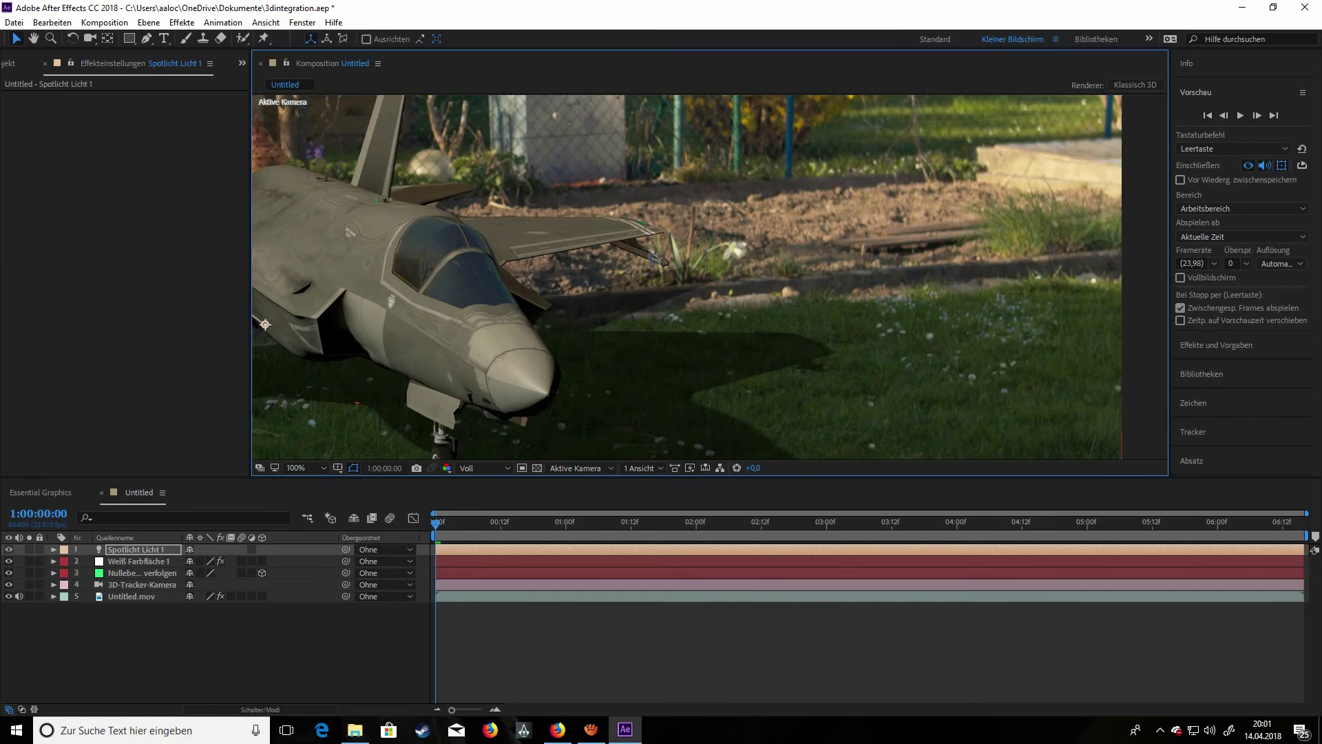
- Set the soft shadow edge (Weiche Schattenkante) of Spotlicht Licht 1 to 349 px
{"action": "scroll", "coordinate": [707, 272], "scroll_direction": "up", "scroll_amount": 2}
{"action": "left_click_drag", "start_coordinate": [711, 277], "coordinate": [704, 113]}
{"action": "scroll", "coordinate": [710, 277], "scroll_direction": "down", "scroll_amount": 2}
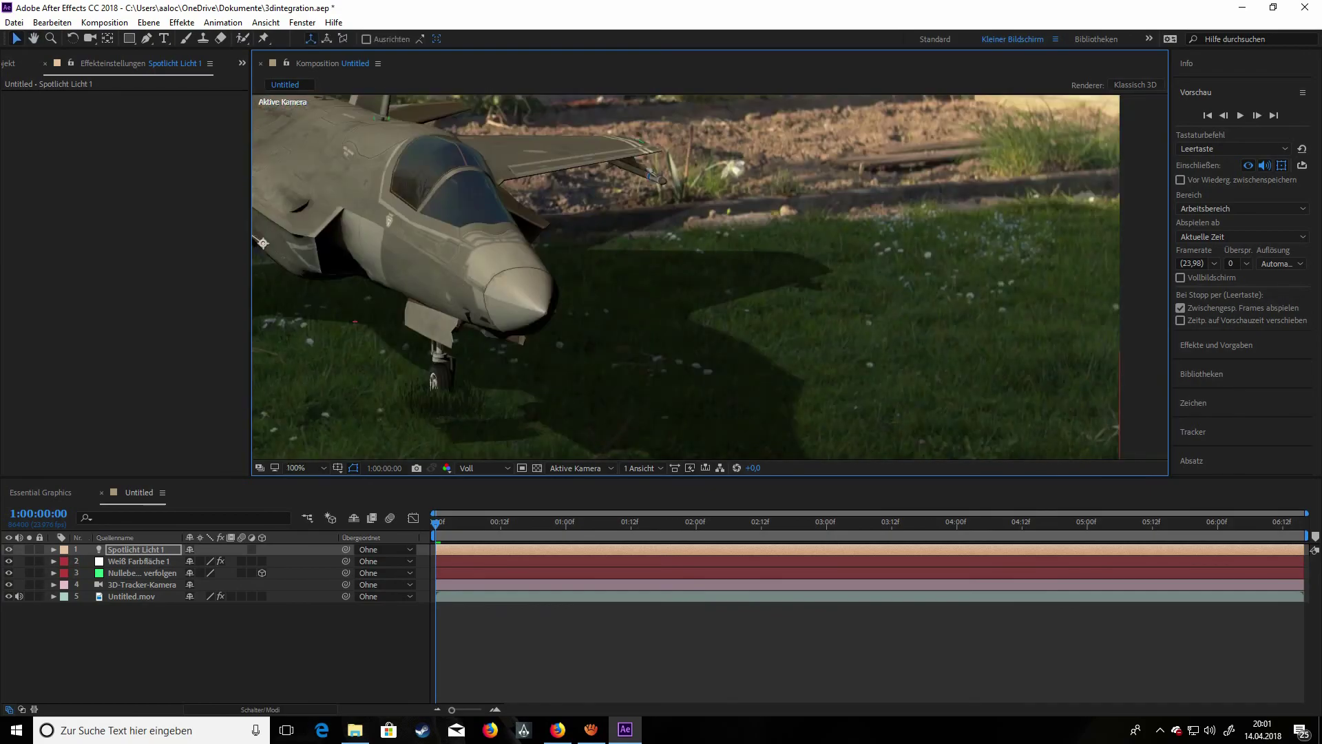
{"action": "left_click_drag", "start_coordinate": [489, 263], "coordinate": [930, 291]}
{"action": "scroll", "coordinate": [710, 276], "scroll_direction": "up", "scroll_amount": 1}
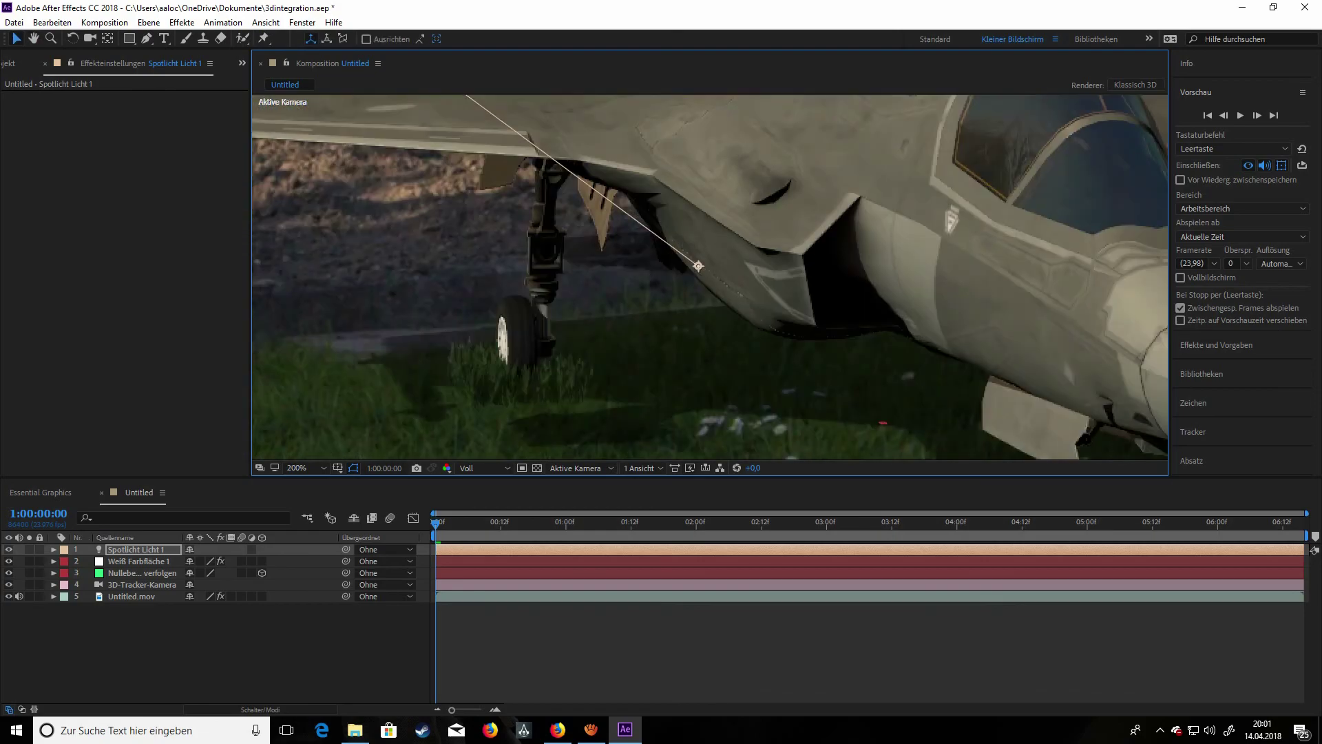
{"action": "scroll", "coordinate": [710, 279], "scroll_direction": "down", "scroll_amount": 2}
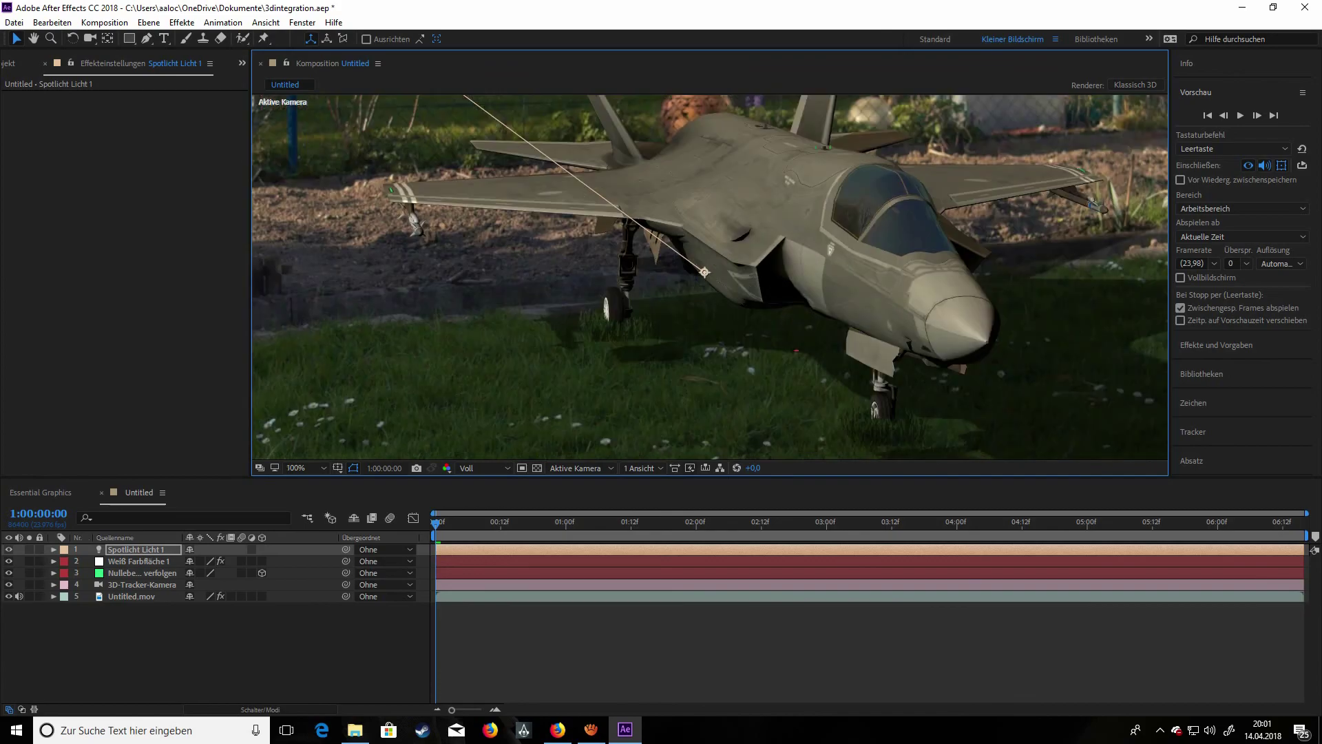
{"action": "left_click_drag", "start_coordinate": [710, 279], "coordinate": [598, 233]}
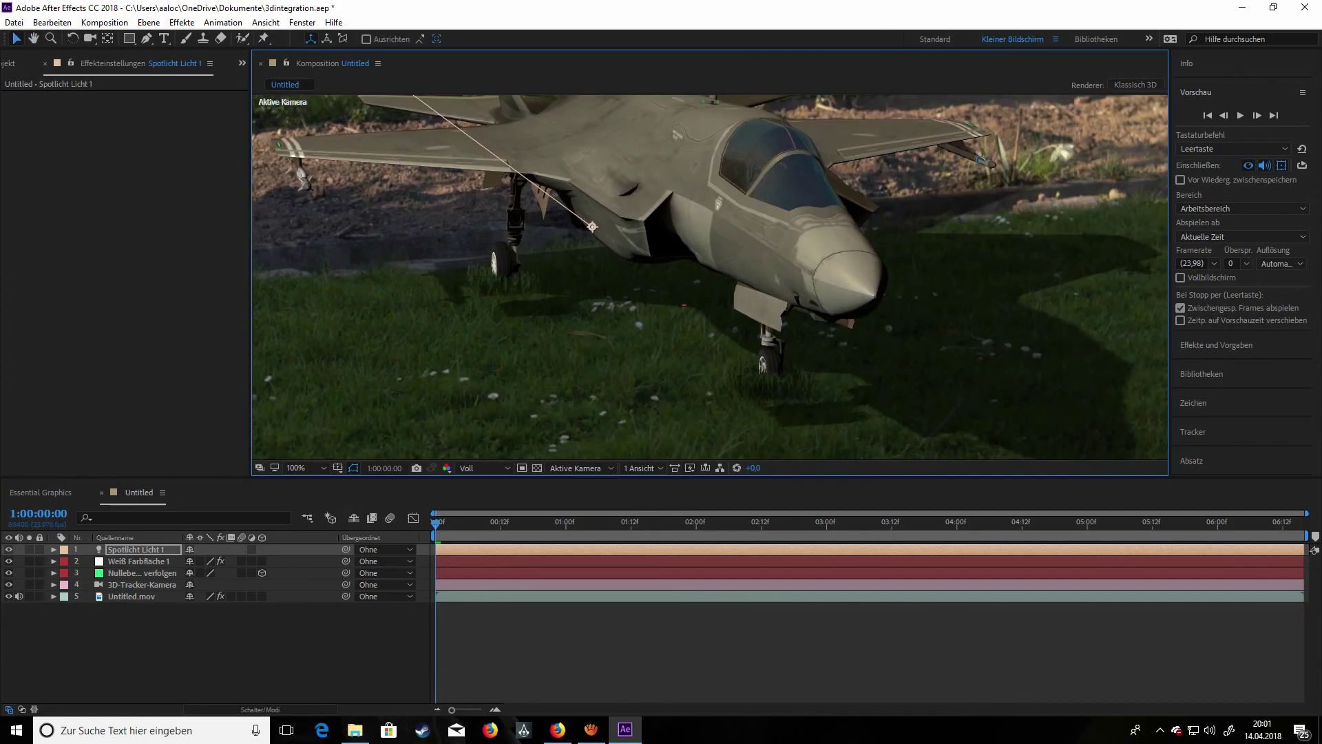
{"action": "key", "text": "ctrl+shift+l"}
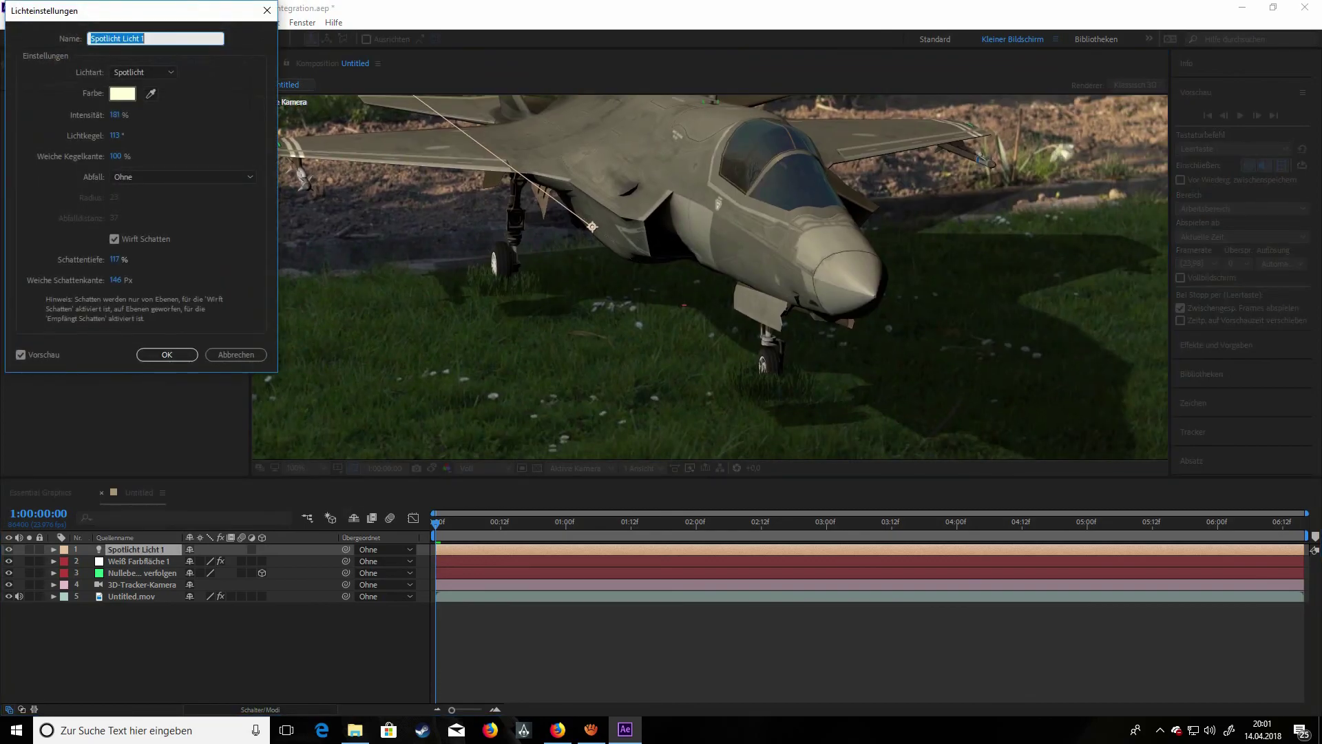
{"action": "left_click_drag", "start_coordinate": [116, 280], "coordinate": [184, 280]}
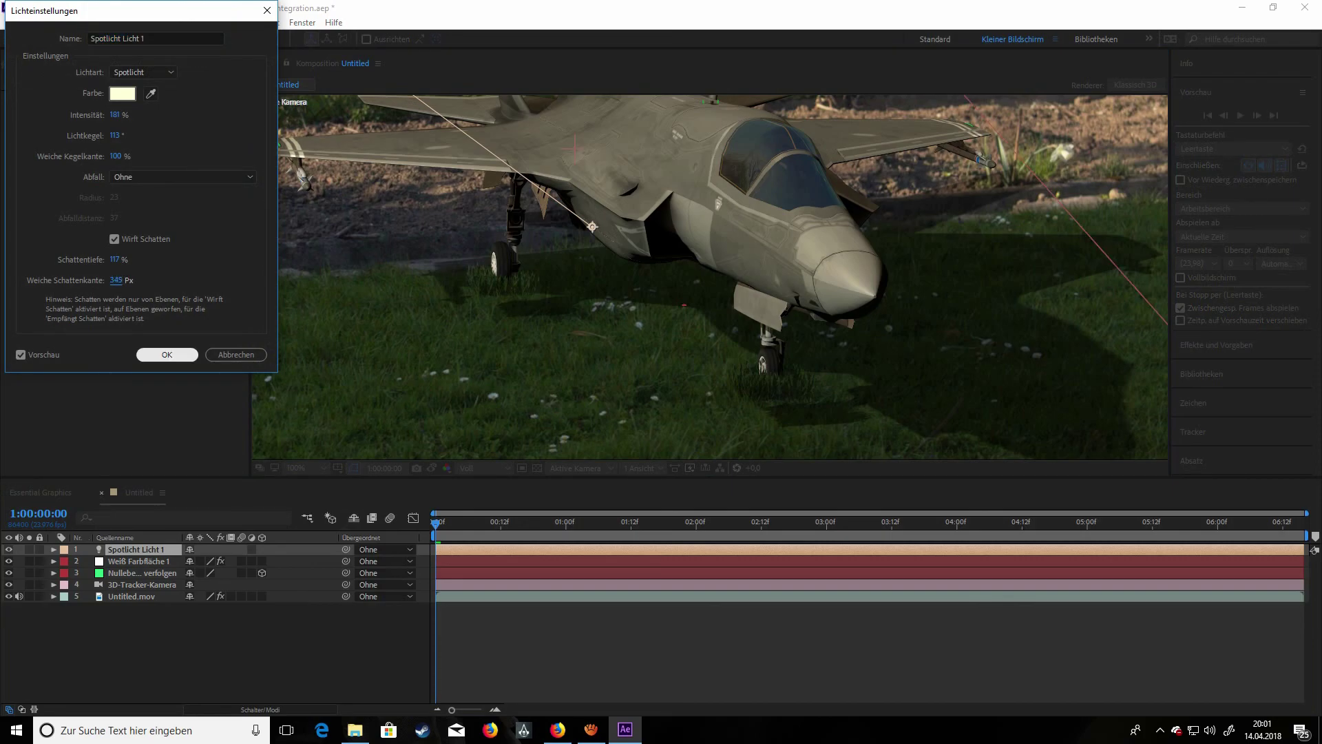
{"action": "left_click", "coordinate": [167, 354]}
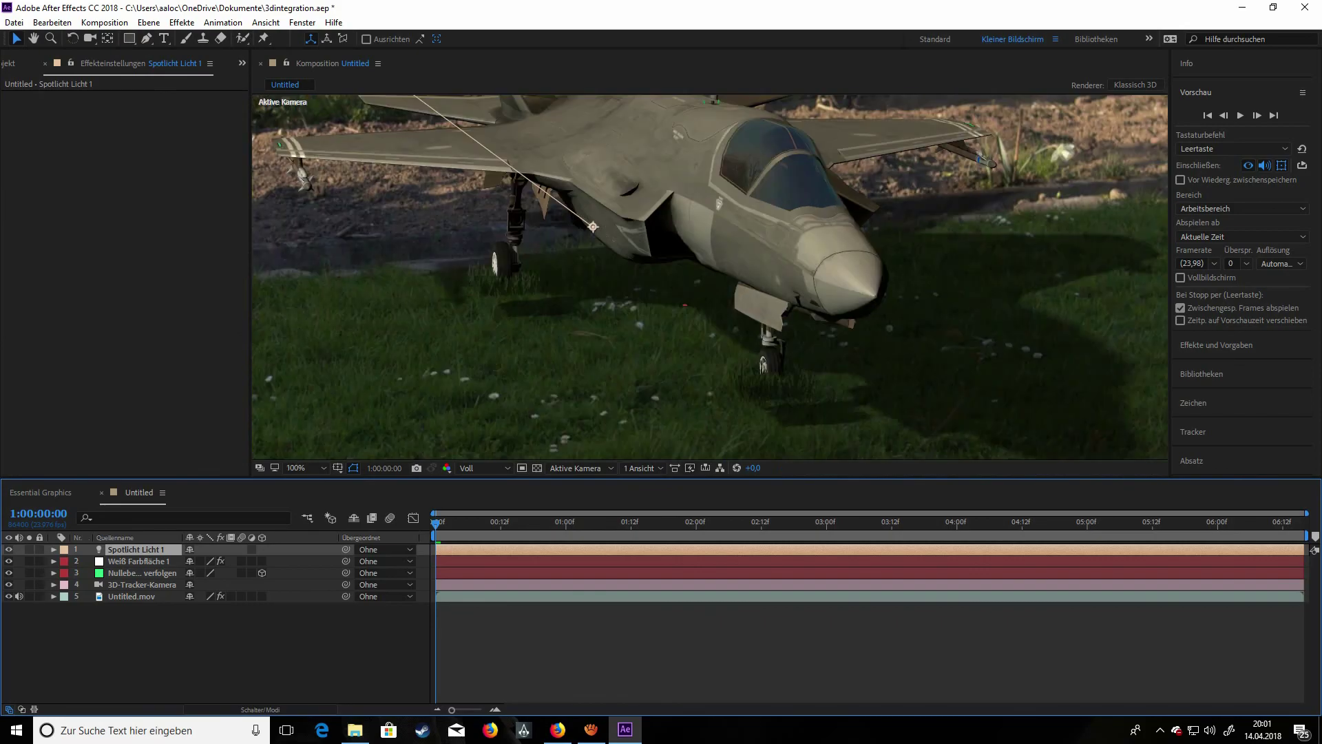
- Examine the jet's shadow edge and its landing gear in the grass, both up close and in the whole scene
{"action": "left_click_drag", "start_coordinate": [998, 215], "coordinate": [699, 250]}
{"action": "scroll", "coordinate": [699, 249], "scroll_direction": "up", "scroll_amount": 2}
{"action": "key", "text": "comma"}
{"action": "key", "text": "comma"}
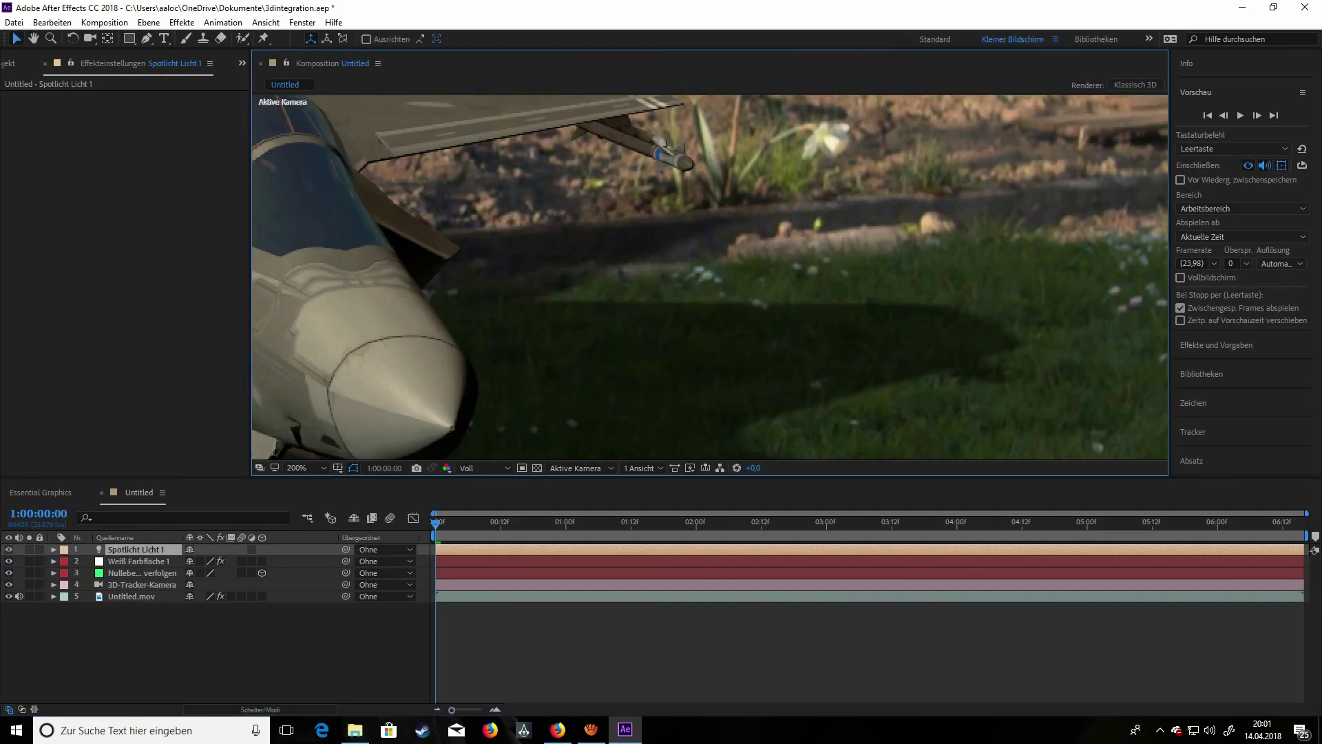
{"action": "key", "text": "comma"}
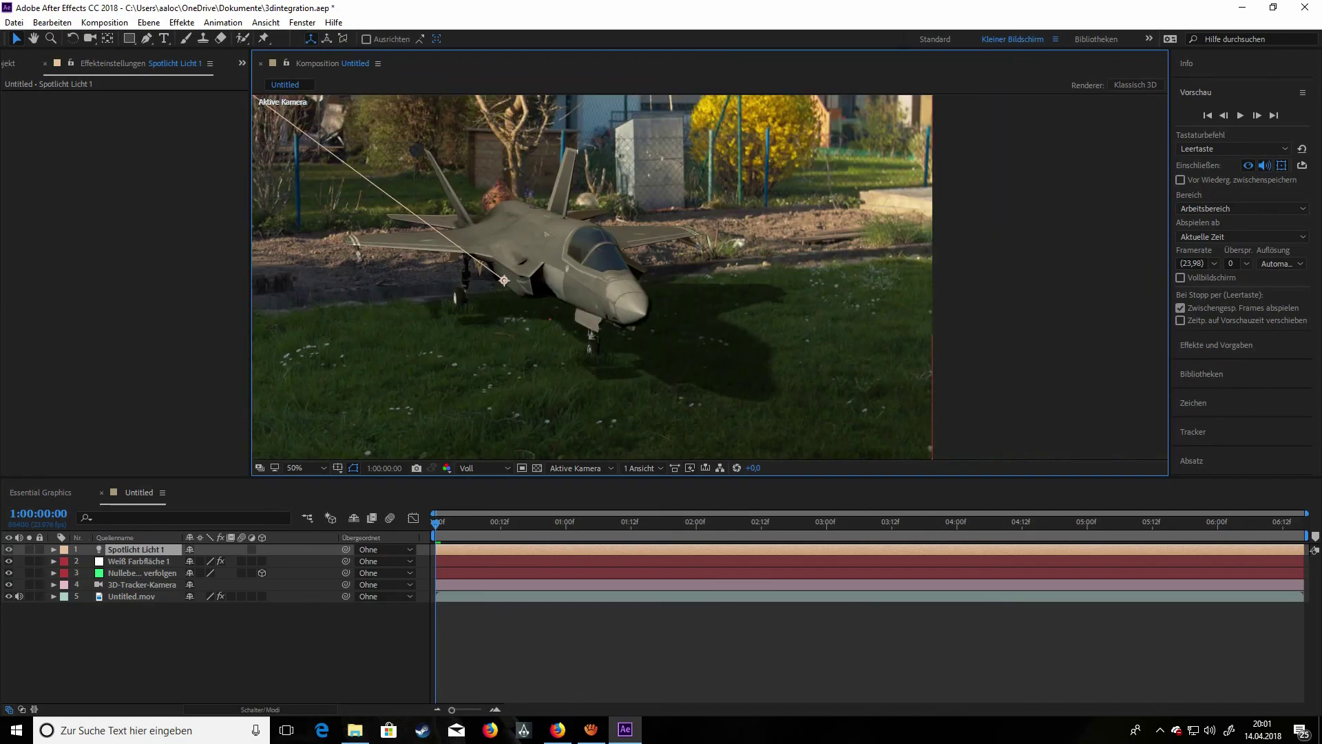
{"action": "left_click_drag", "start_coordinate": [550, 319], "coordinate": [747, 312]}
{"action": "key", "text": "period"}
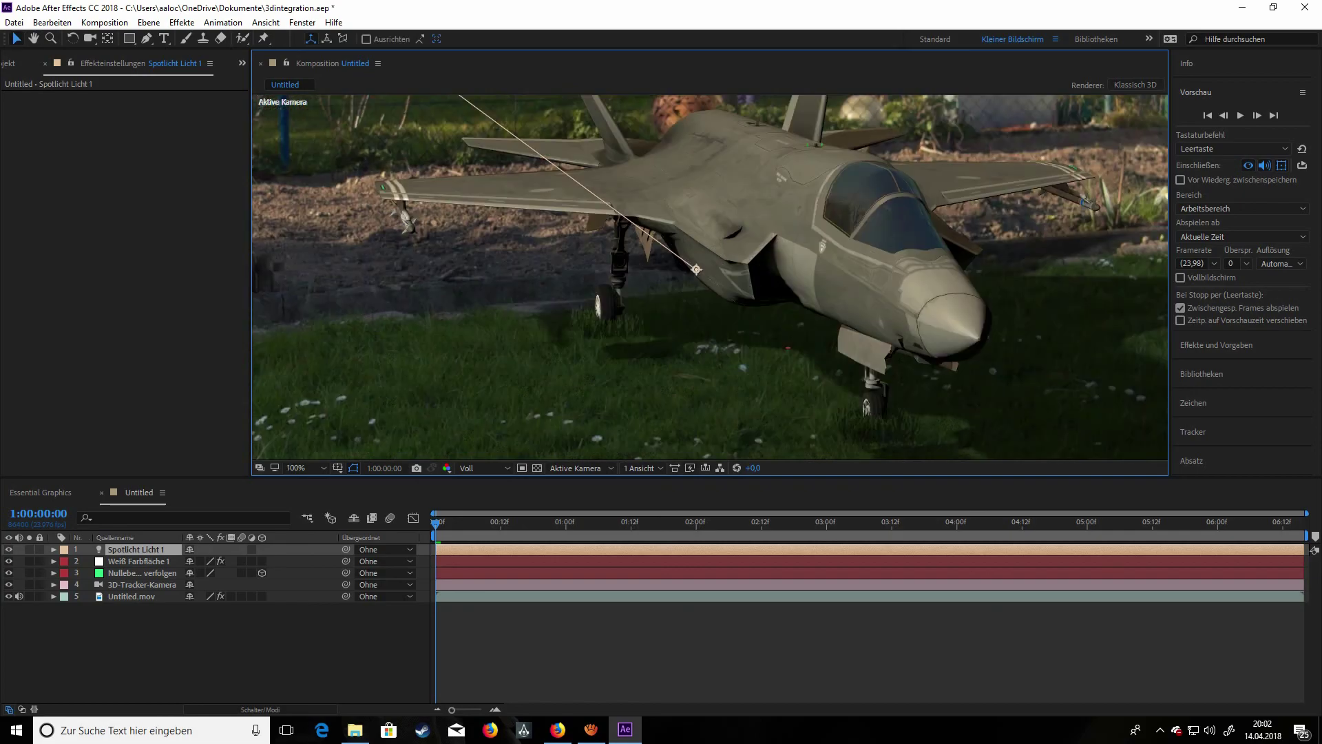
{"action": "key", "text": "period"}
{"action": "key", "text": "comma"}
{"action": "key", "text": "comma"}
{"action": "key", "text": "period"}
{"action": "key", "text": "period"}
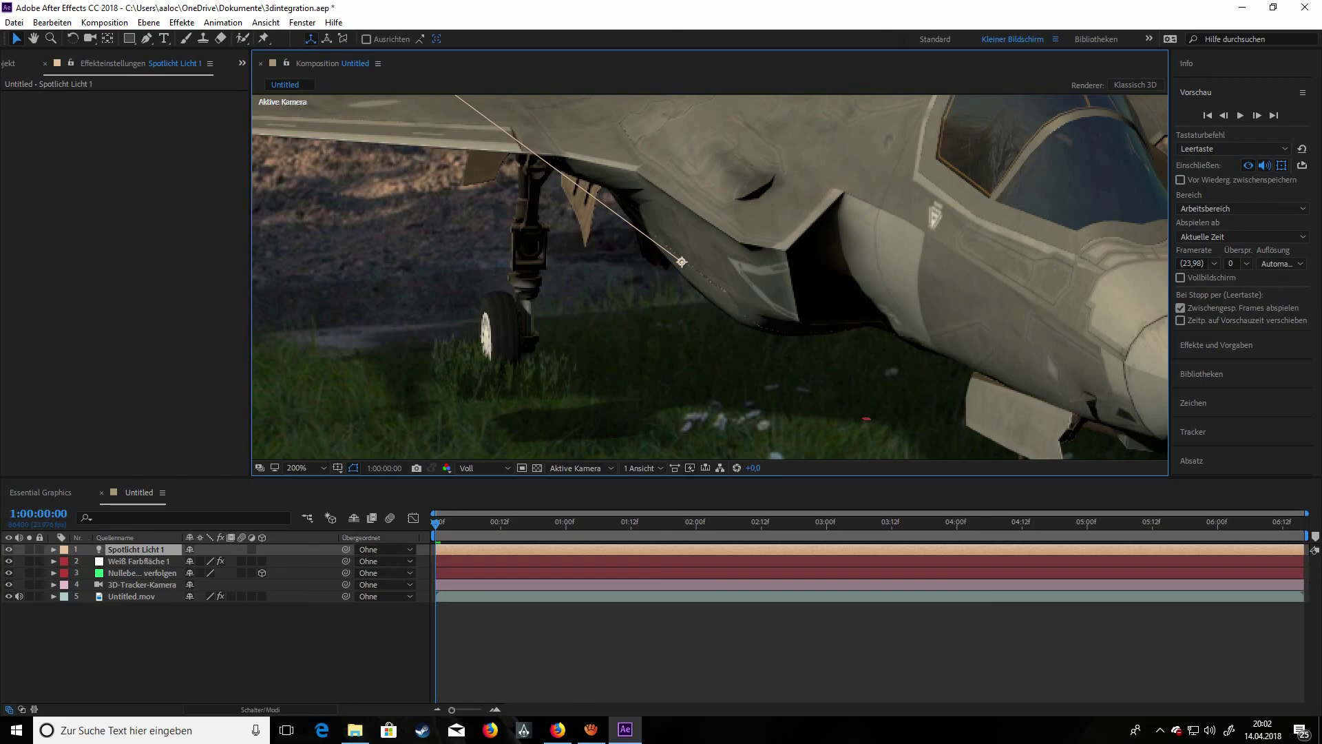
{"action": "mouse_move", "coordinate": [436, 523]}
{"action": "left_mouse_down"}
{"action": "mouse_move", "coordinate": [569, 523]}
{"action": "mouse_move", "coordinate": [435, 524]}
{"action": "left_mouse_up"}
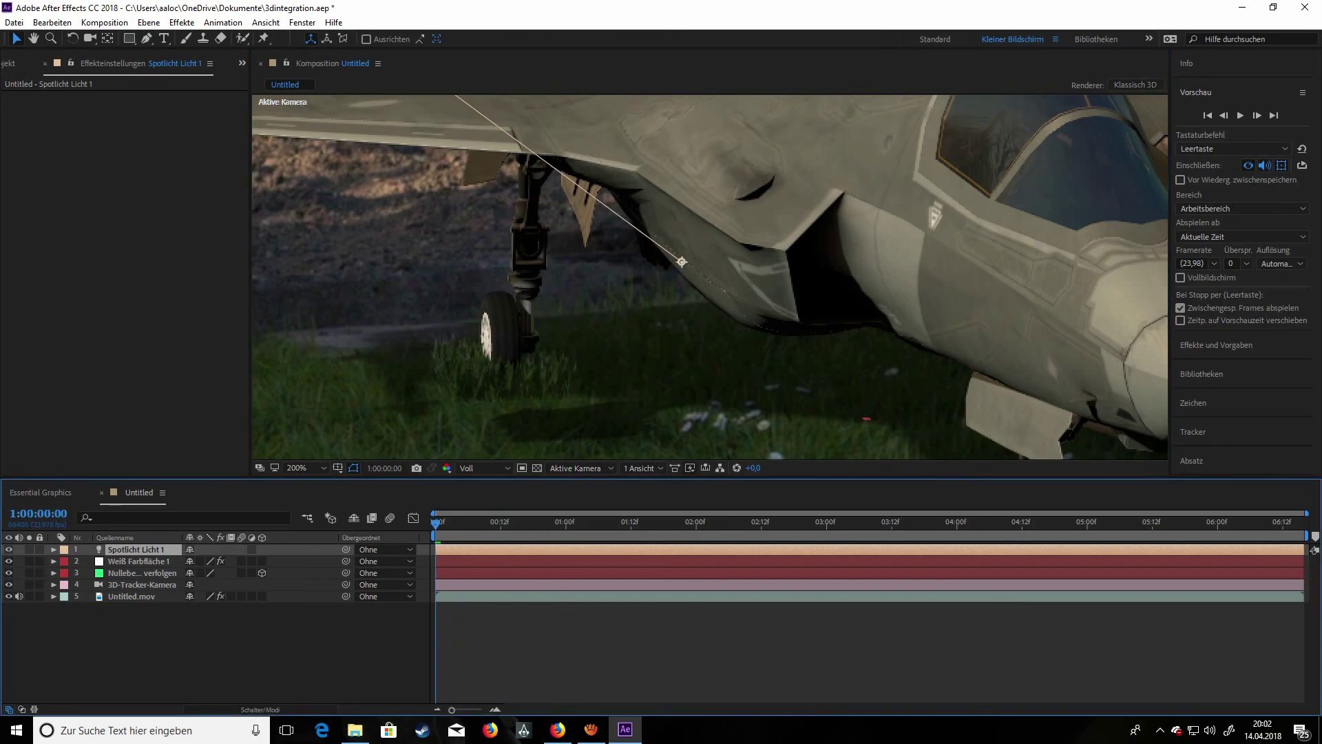
- Raise the Plane Model slightly in the Element Scene Setup of Weiß Farbfläche 1 and apply the scene
{"action": "key", "text": "ctrl+0"}
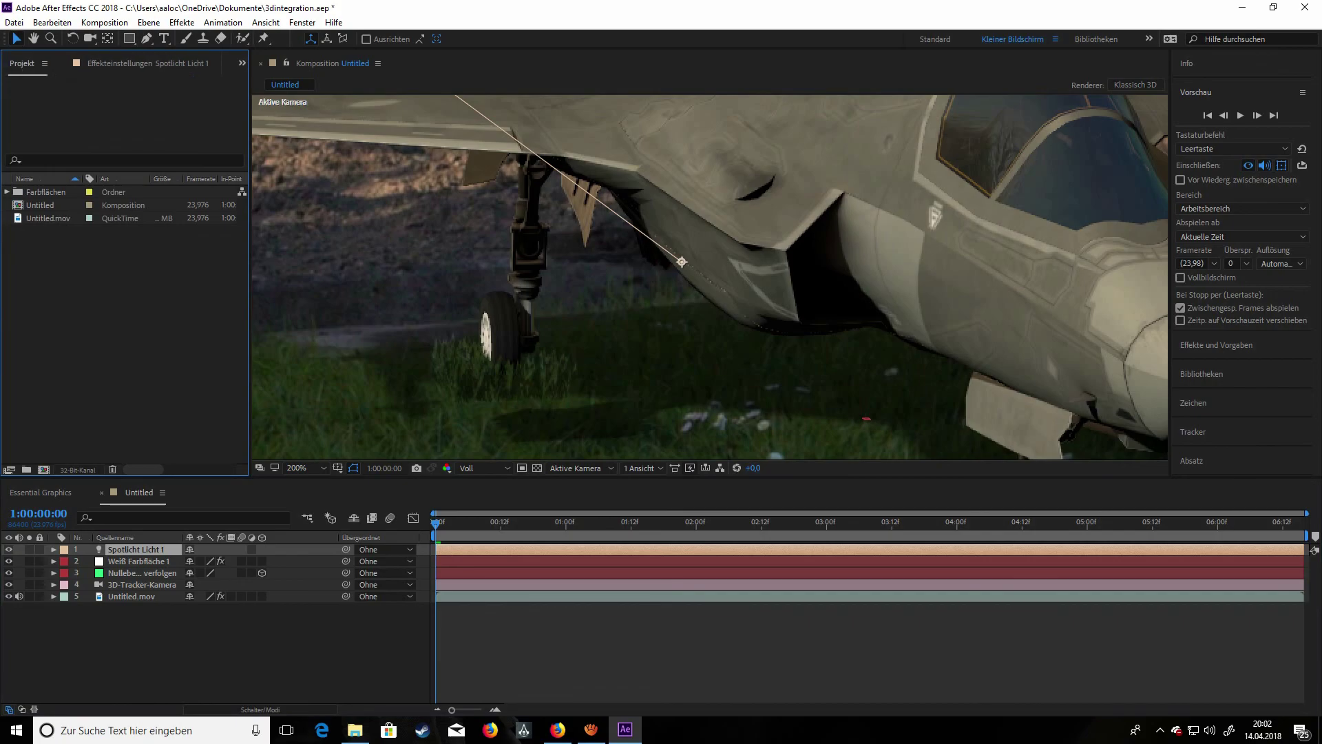
{"action": "left_click", "coordinate": [141, 572]}
{"action": "left_click", "coordinate": [138, 560]}
{"action": "key", "text": "F3"}
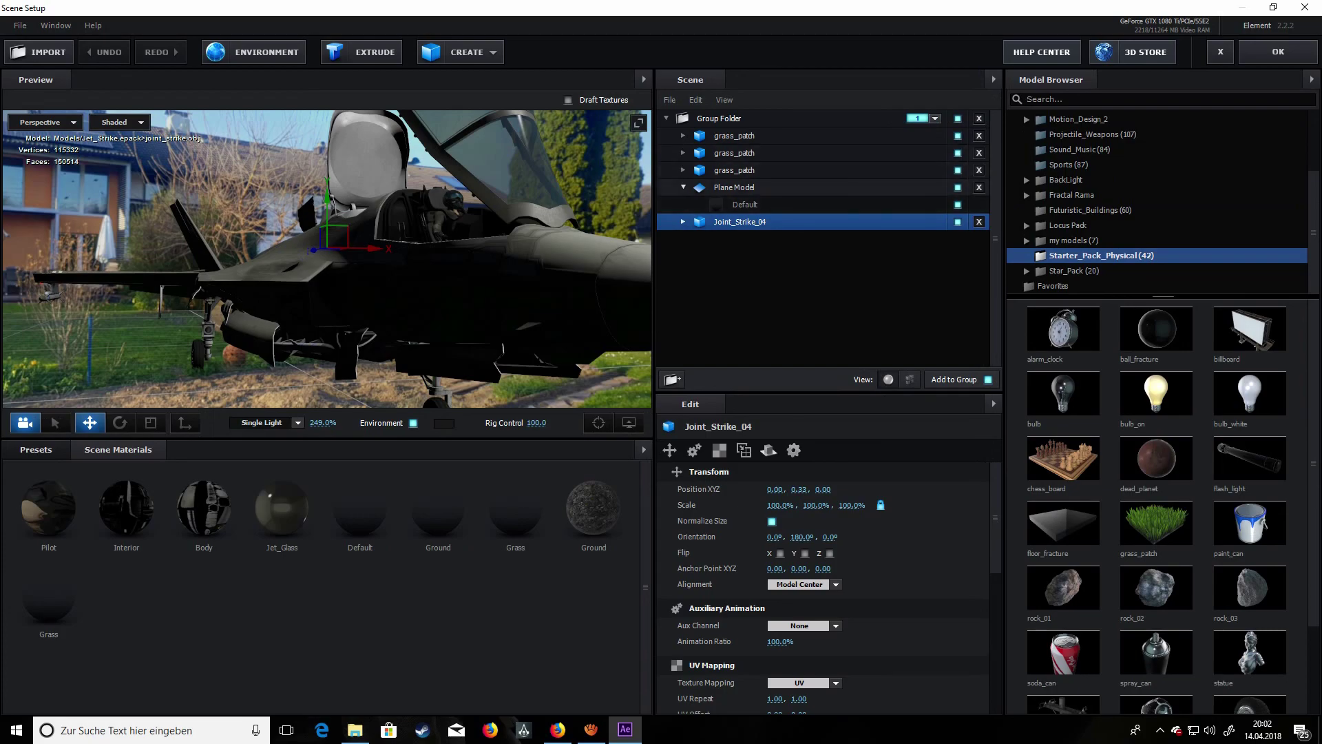
{"action": "left_click", "coordinate": [734, 187]}
{"action": "left_click_drag", "start_coordinate": [413, 276], "coordinate": [186, 242]}
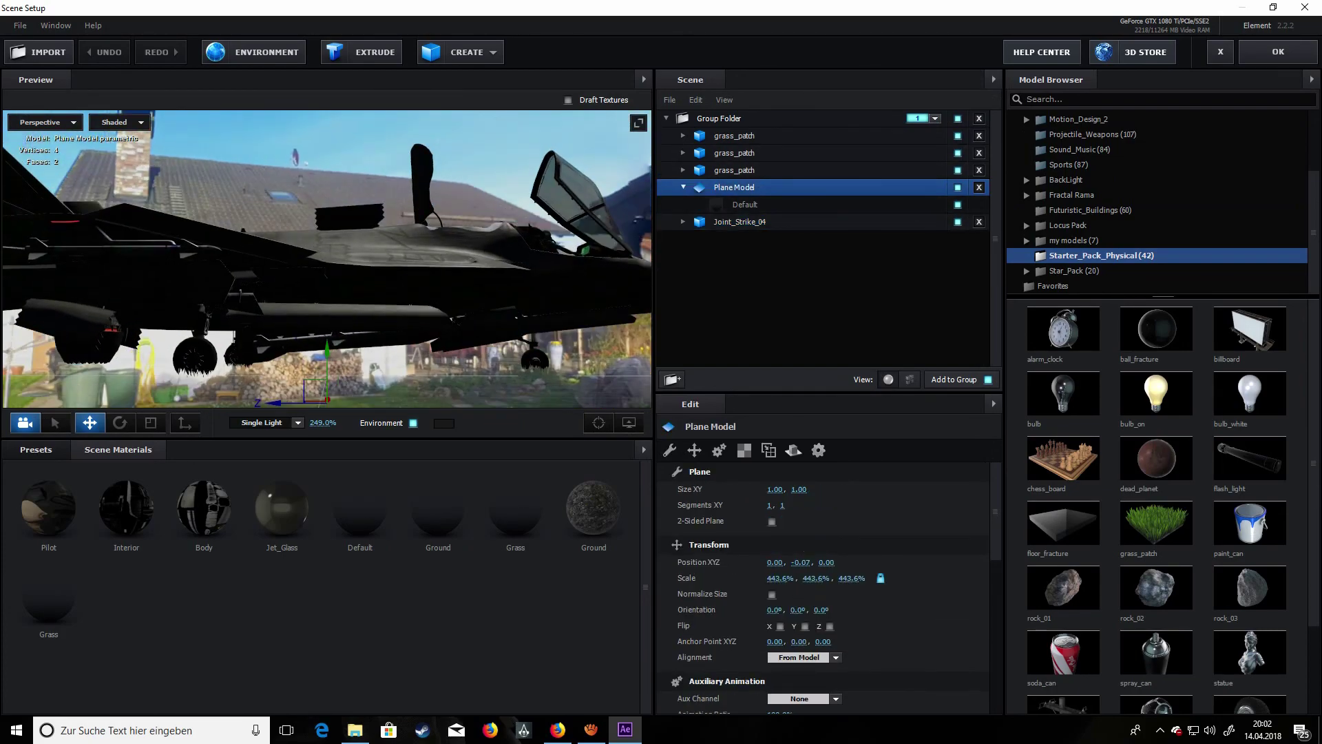
{"action": "mouse_move", "coordinate": [328, 351]}
{"action": "left_mouse_down"}
{"action": "mouse_move", "coordinate": [327, 328]}
{"action": "mouse_move", "coordinate": [327, 340]}
{"action": "left_mouse_up"}
{"action": "left_click", "coordinate": [1278, 51]}
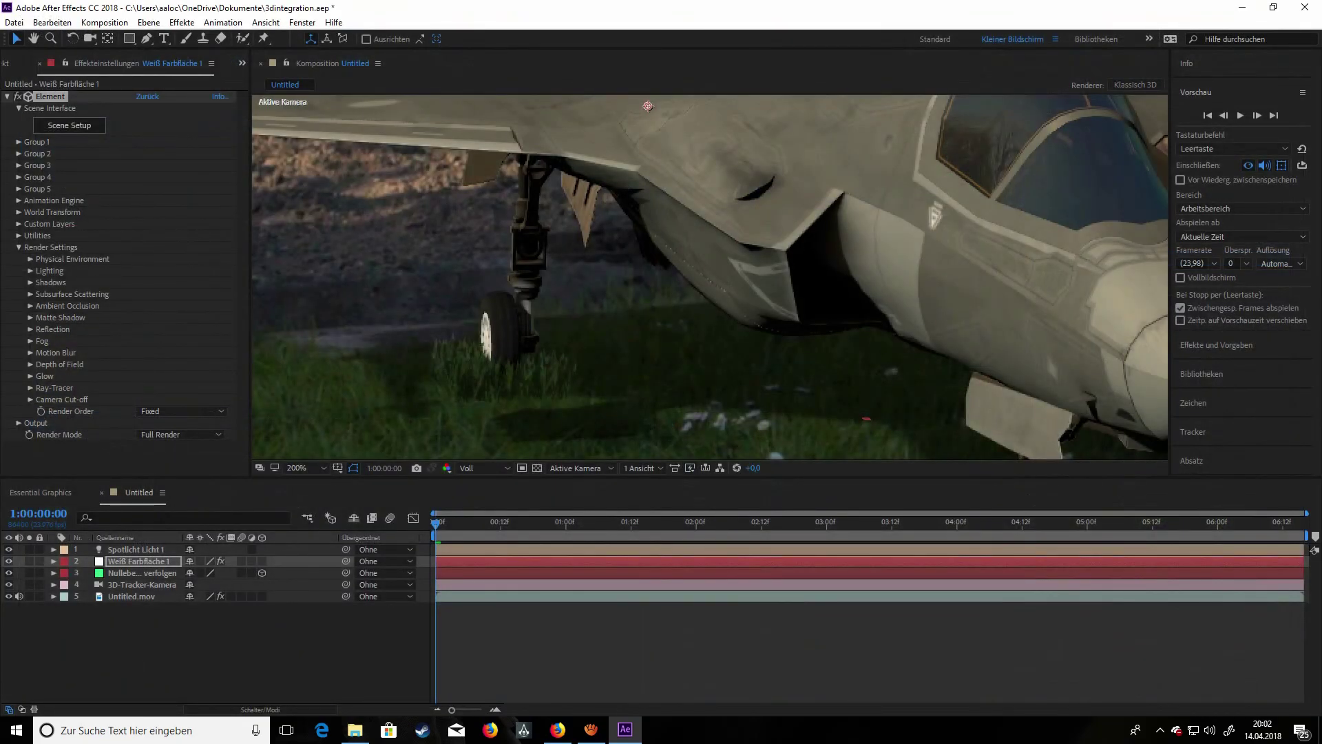
- Inspect the jet's ground contact, shadow and upper body against the garden at several magnifications
{"action": "scroll", "coordinate": [710, 276], "scroll_direction": "down", "scroll_amount": 2}
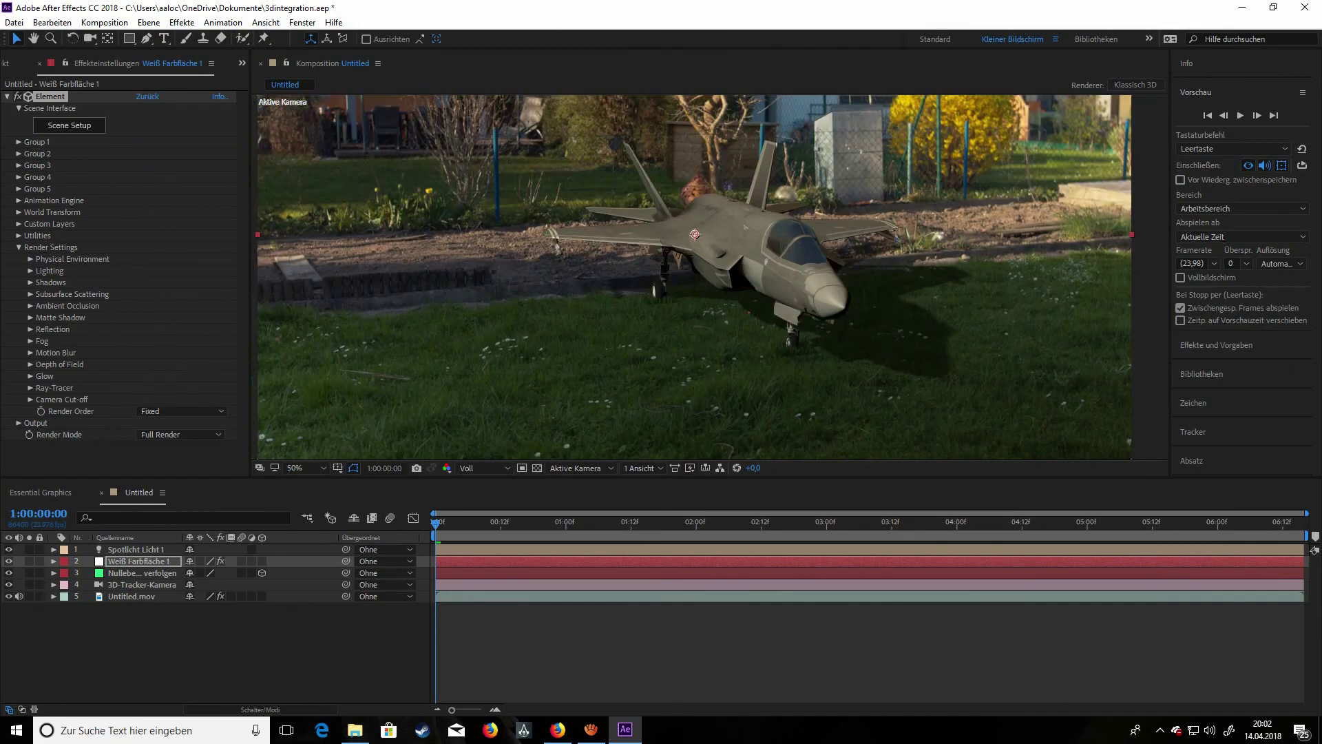
{"action": "key", "text": "comma"}
{"action": "key", "text": "comma"}
{"action": "key", "text": "comma"}
{"action": "key", "text": "period"}
{"action": "key", "text": "period"}
{"action": "key", "text": "period"}
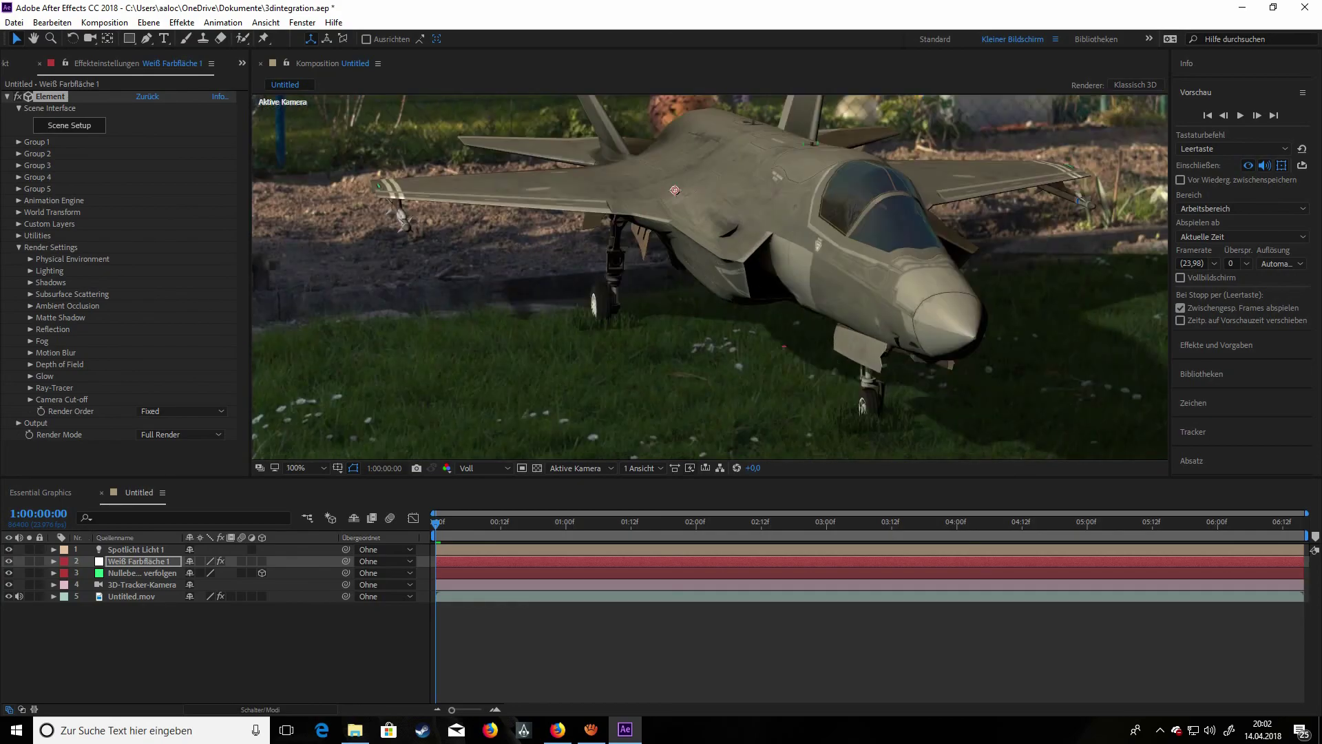
{"action": "key", "text": "h"}
{"action": "left_click_drag", "start_coordinate": [675, 190], "coordinate": [525, 328]}
{"action": "key", "text": "v"}
- Start a new light of type Umgebung with an intensity of 25 %
{"action": "right_click", "coordinate": [105, 653]}
{"action": "mouse_move", "coordinate": [199, 503]}
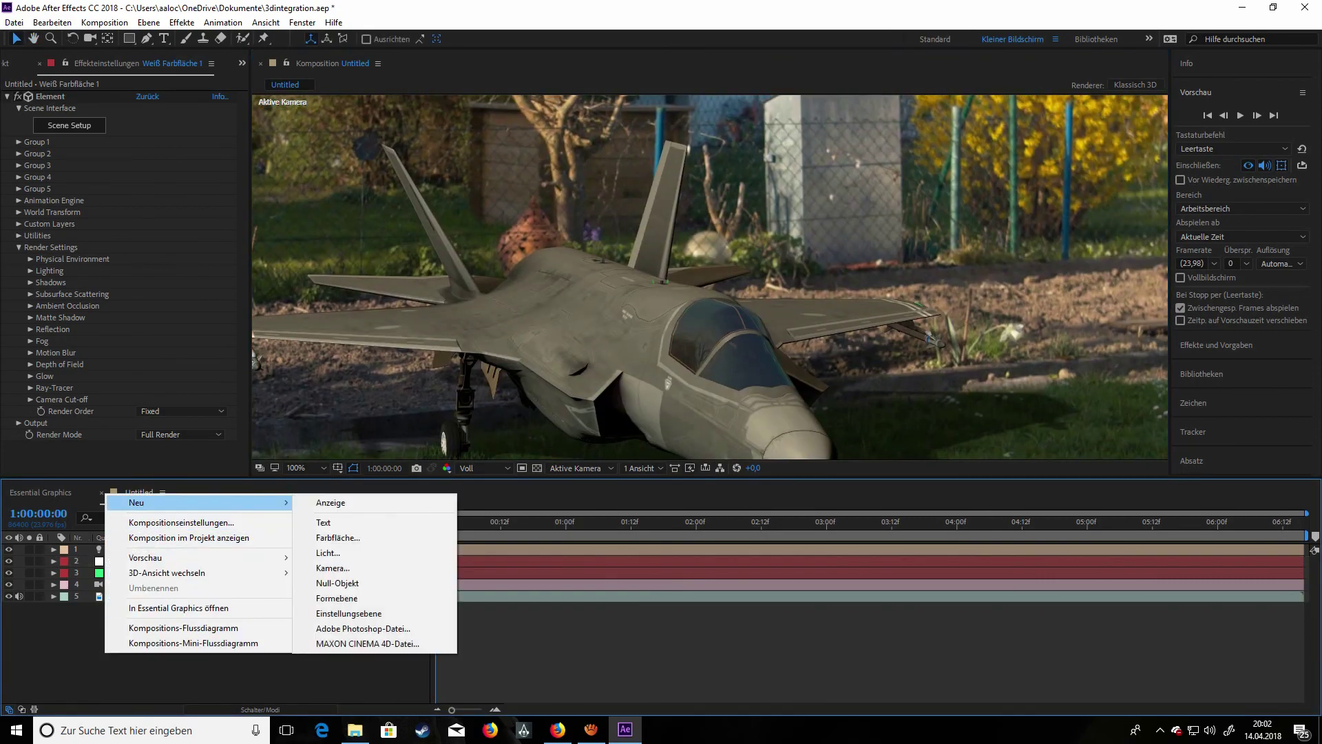
{"action": "left_click", "coordinate": [329, 552]}
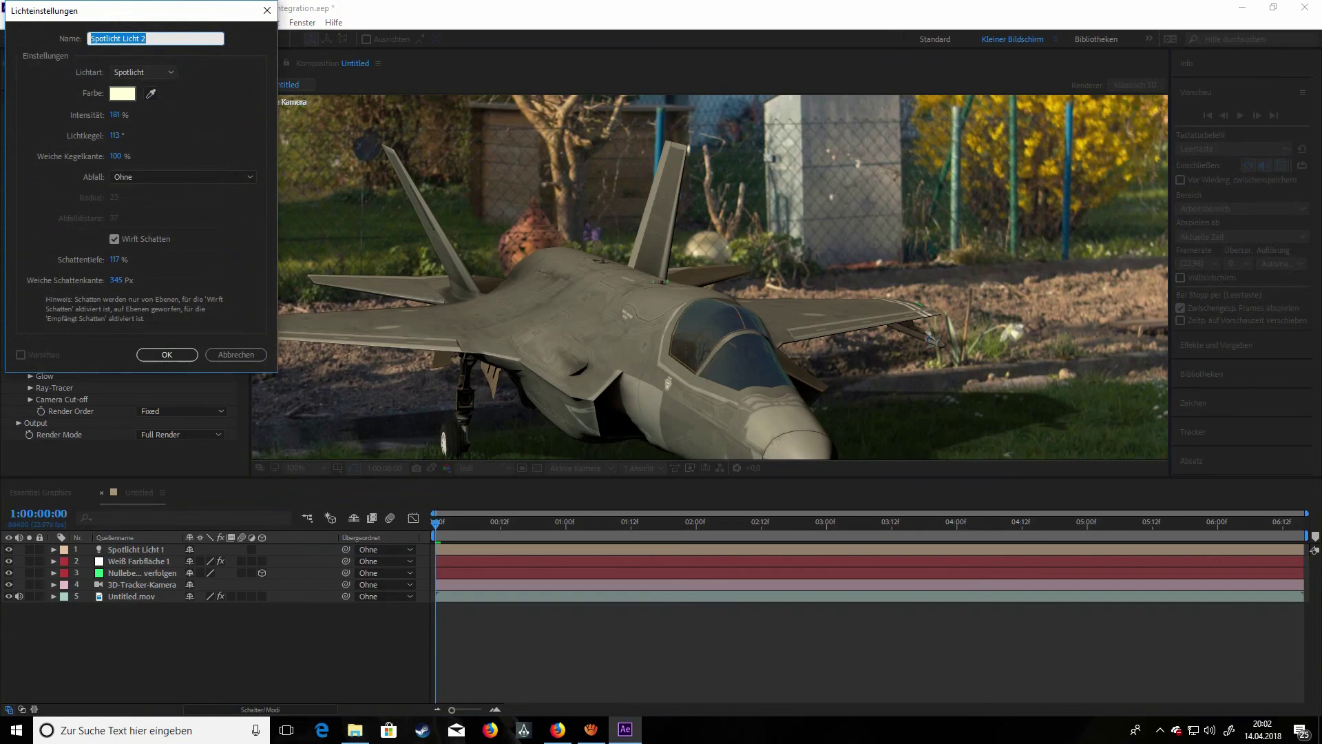
{"action": "left_click", "coordinate": [143, 72]}
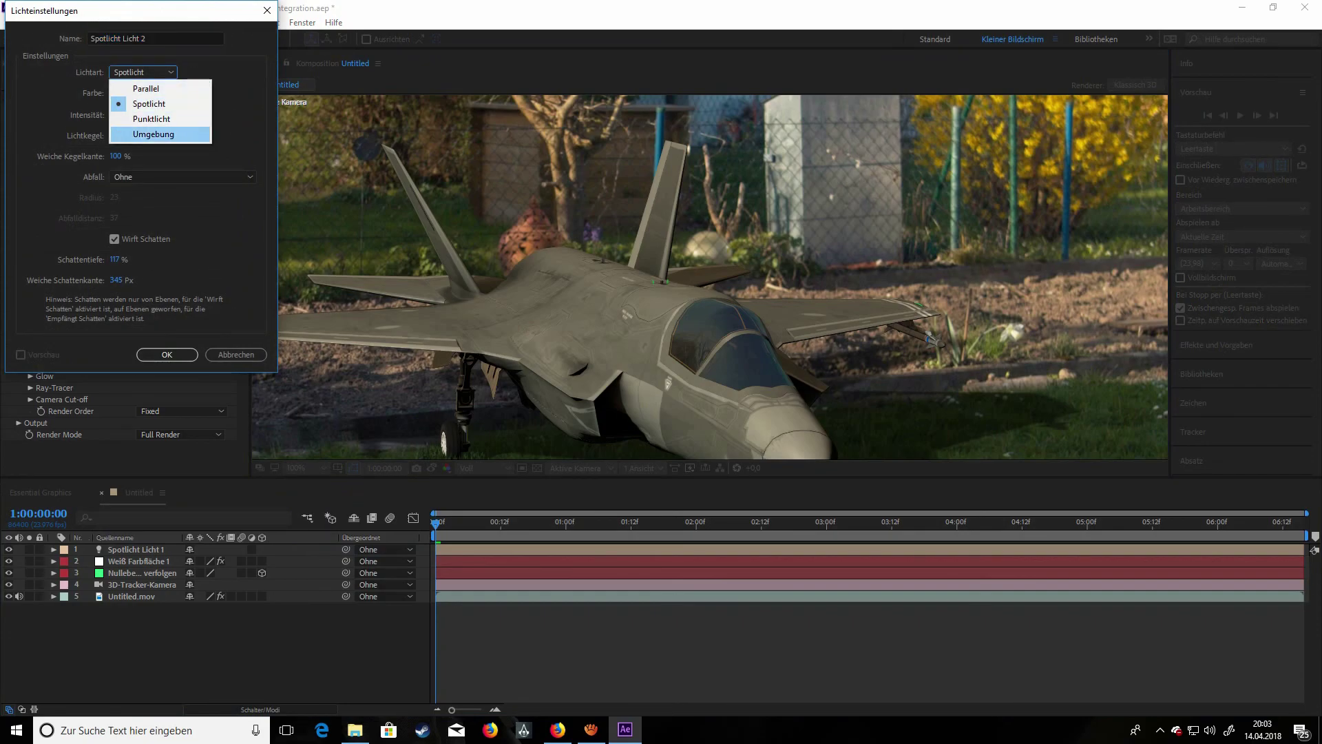
{"action": "left_click", "coordinate": [153, 134]}
{"action": "left_click_drag", "start_coordinate": [114, 115], "coordinate": [7, 115]}
- Give the new ambient light the yellow colour FFD800 and create it
{"action": "left_click", "coordinate": [123, 92]}
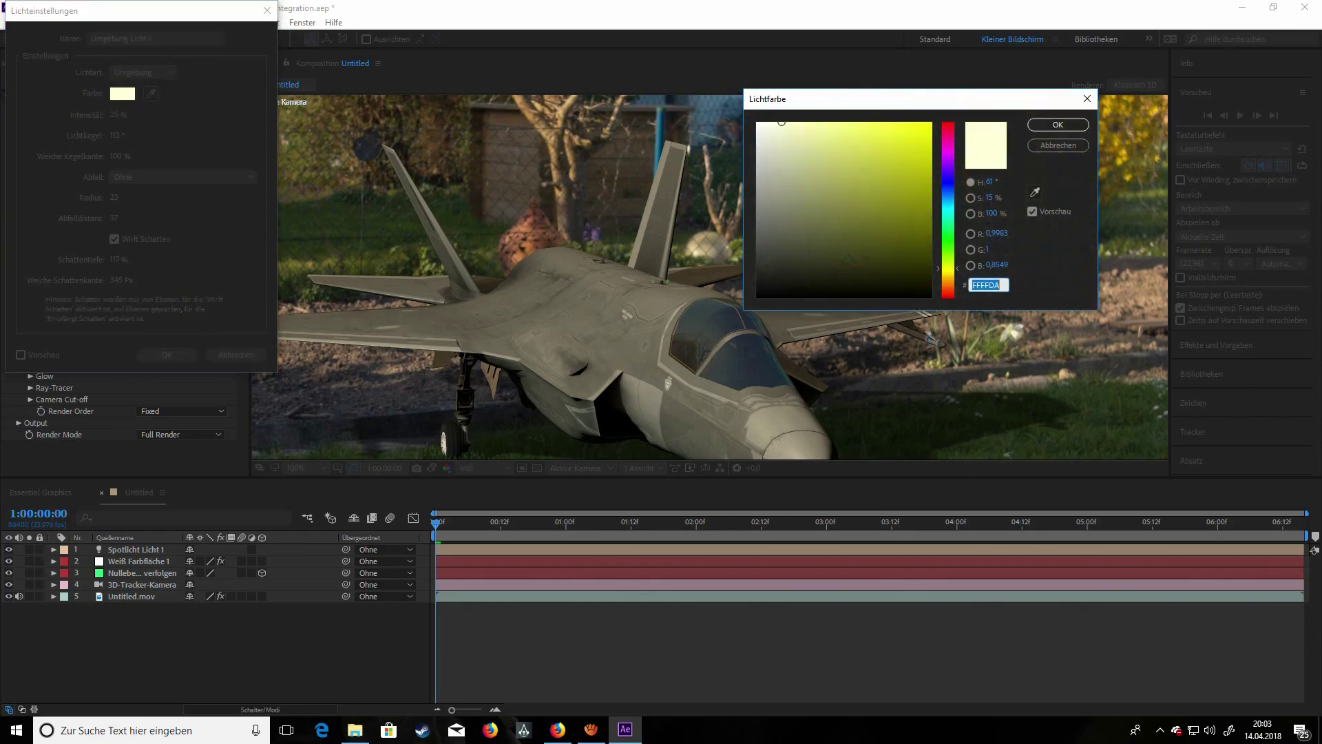
{"action": "type", "text": "D0B939"}
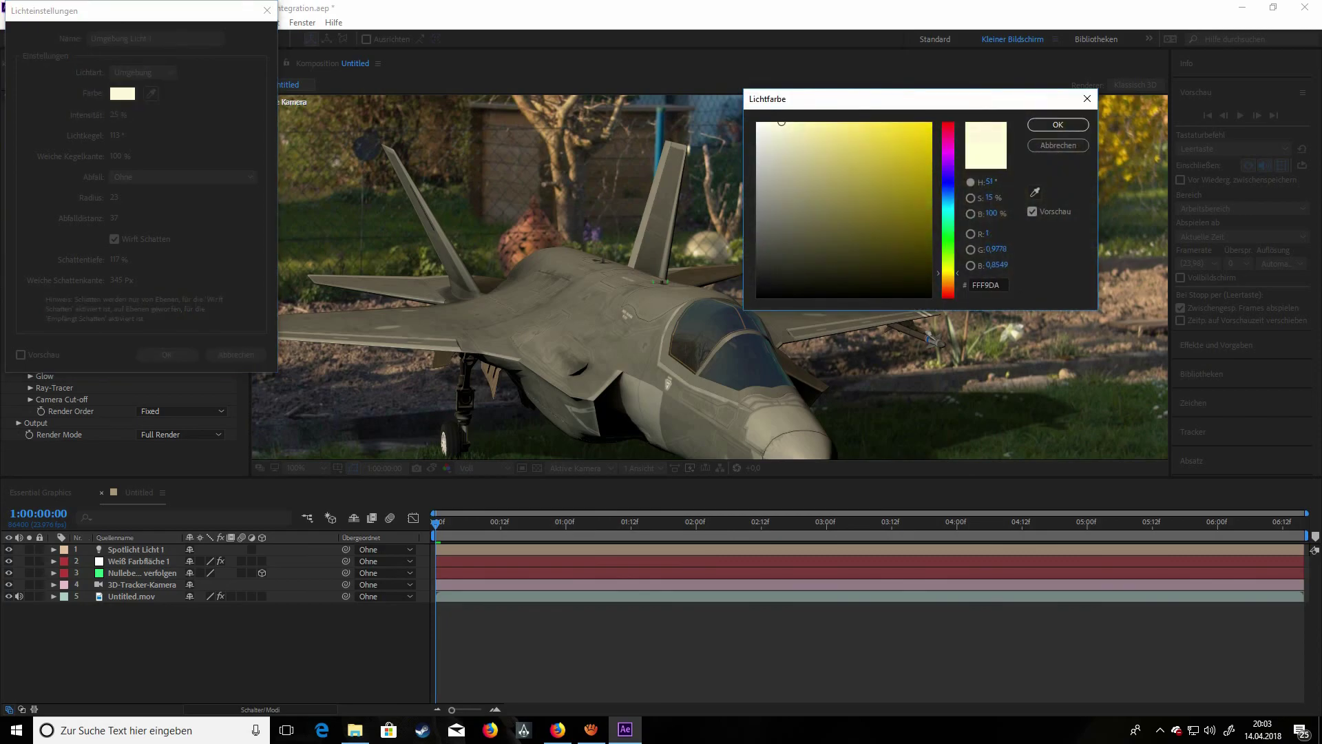
{"action": "type", "text": "FFD800"}
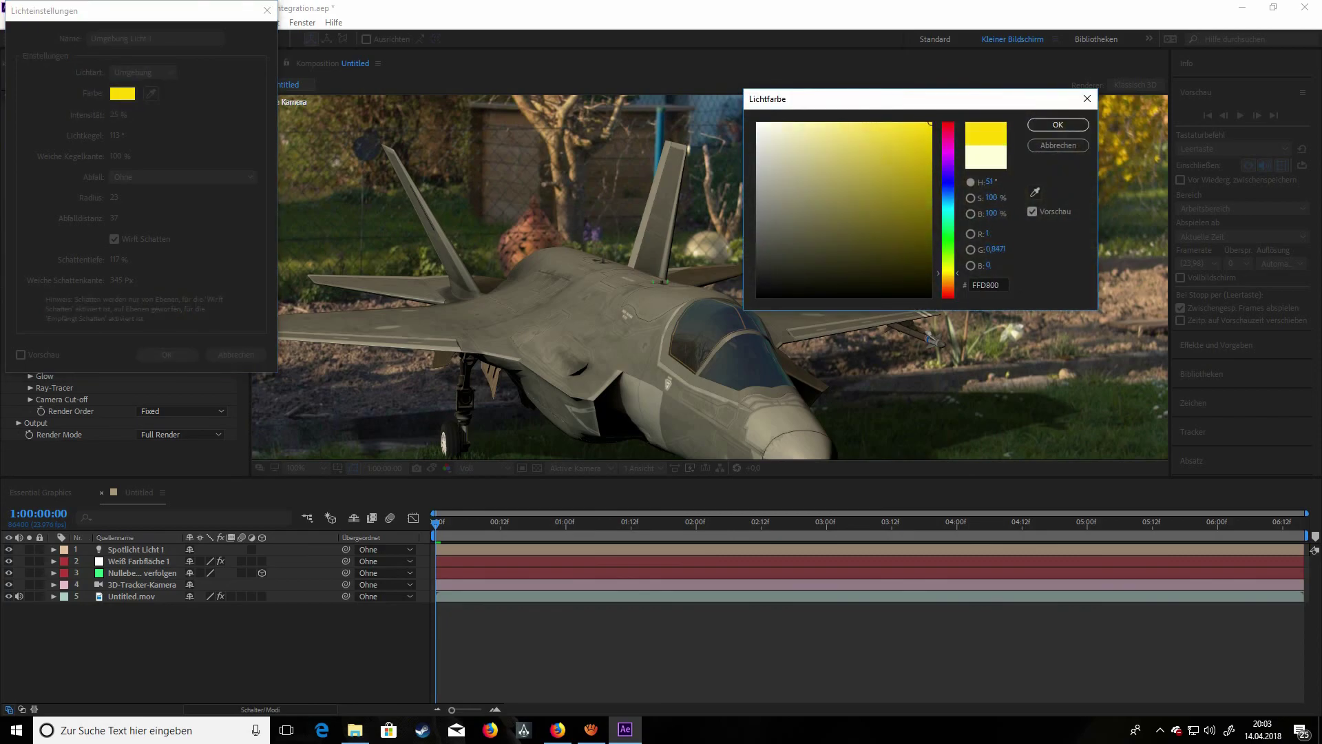
{"action": "key", "text": "Return"}
{"action": "left_click", "coordinate": [167, 355]}
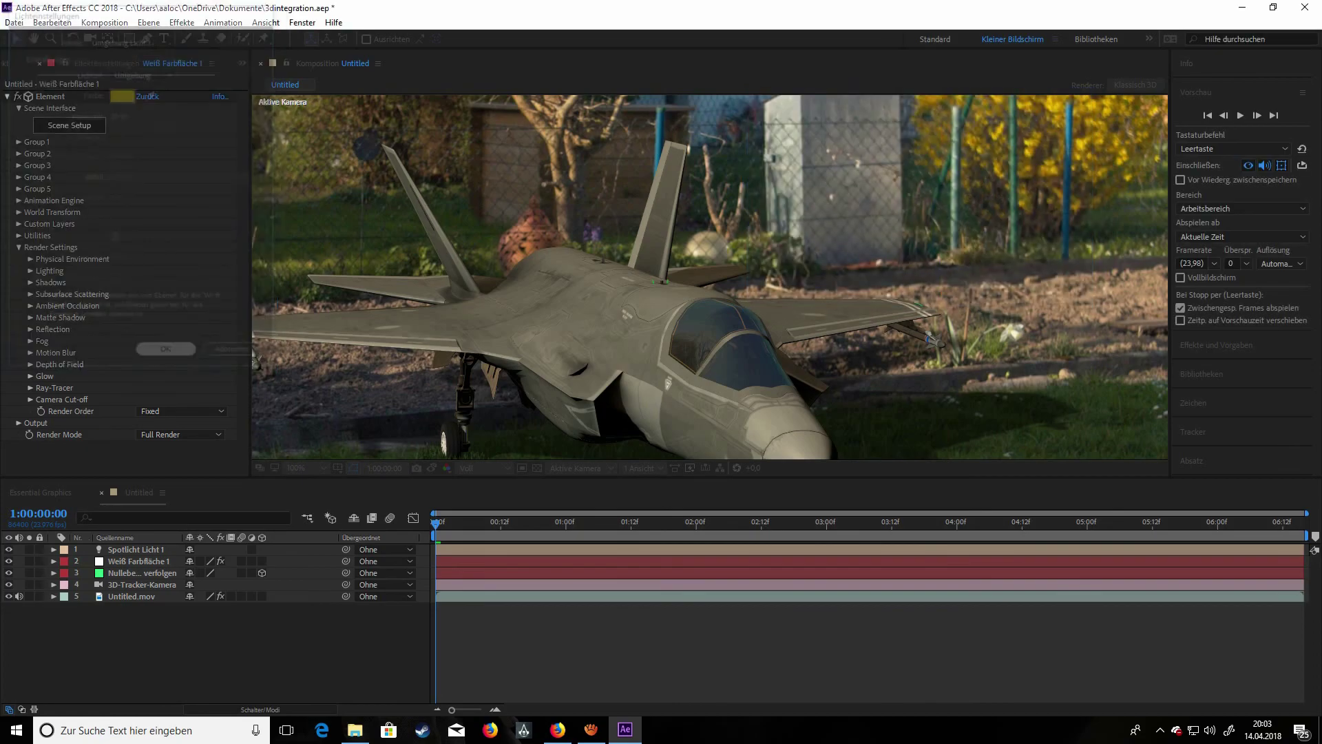
- Check the jet under Umgebung Licht 1, and set that light's colour to pale yellow FFF09E and its intensity to 17 %
{"action": "scroll", "coordinate": [710, 277], "scroll_direction": "down", "scroll_amount": 1}
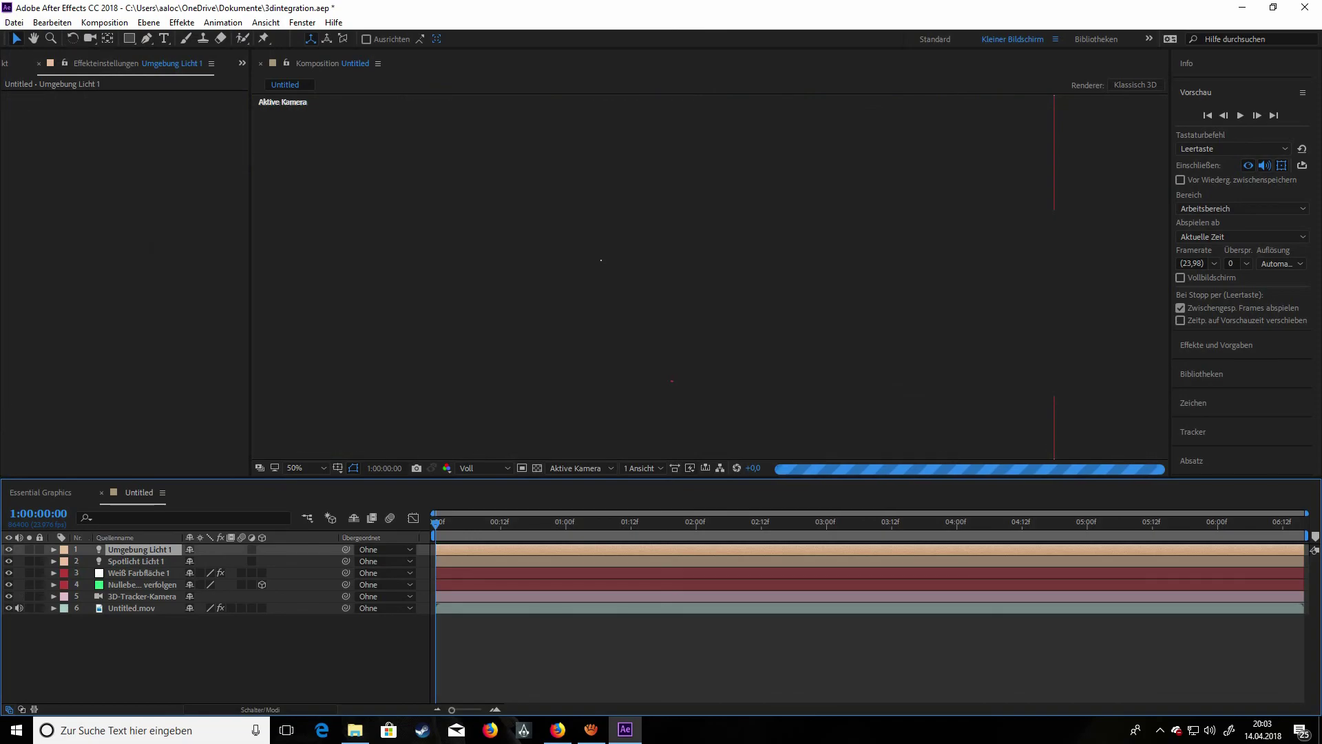
{"action": "scroll", "coordinate": [710, 277], "scroll_direction": "up", "scroll_amount": 1}
{"action": "scroll", "coordinate": [710, 277], "scroll_direction": "down", "scroll_amount": 1}
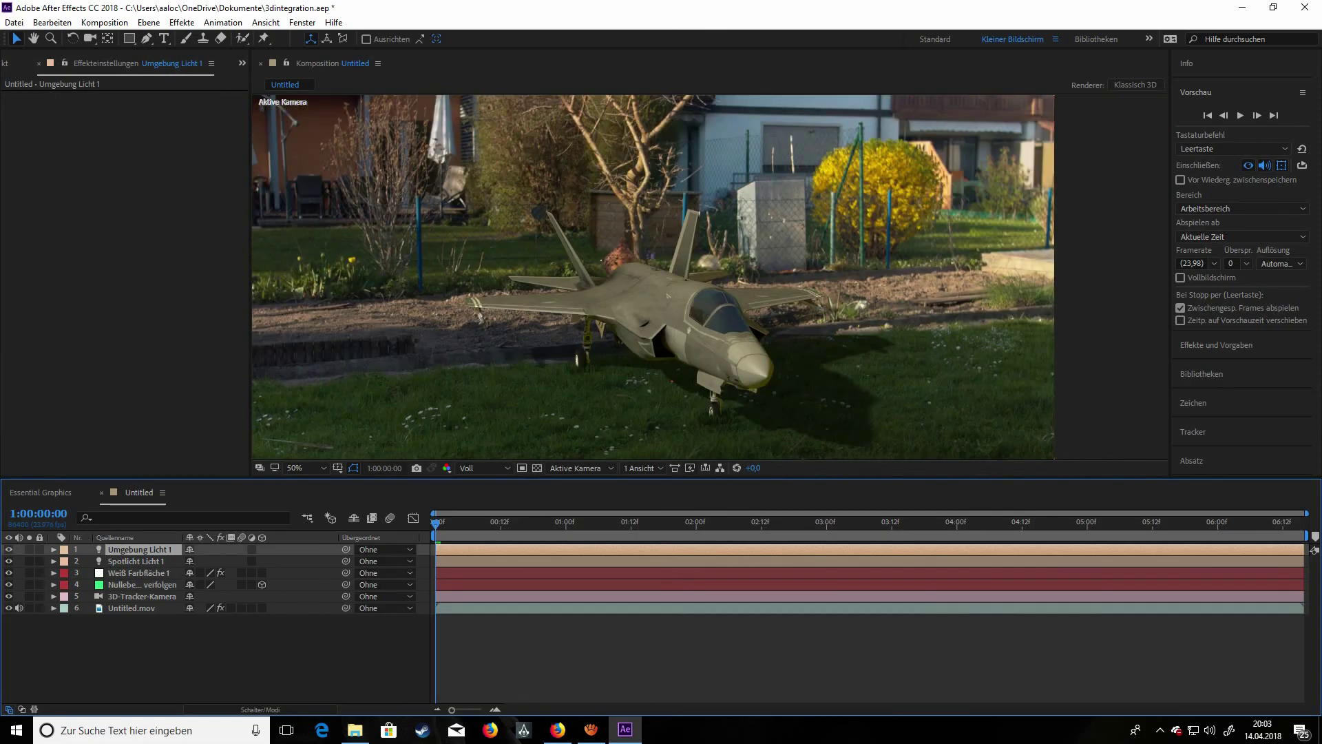
{"action": "key", "text": "ctrl+shift+y"}
{"action": "left_click", "coordinate": [123, 93]}
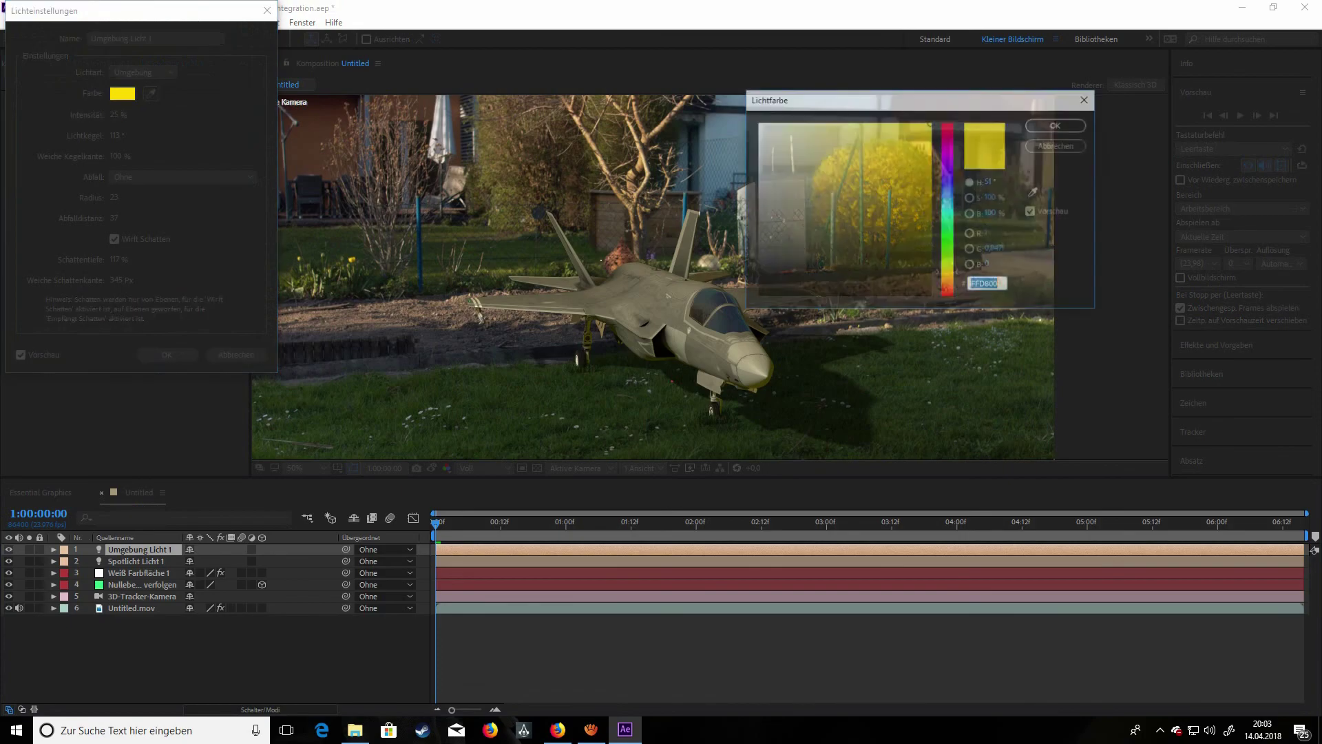
{"action": "left_click_drag", "start_coordinate": [861, 123], "coordinate": [837, 123]}
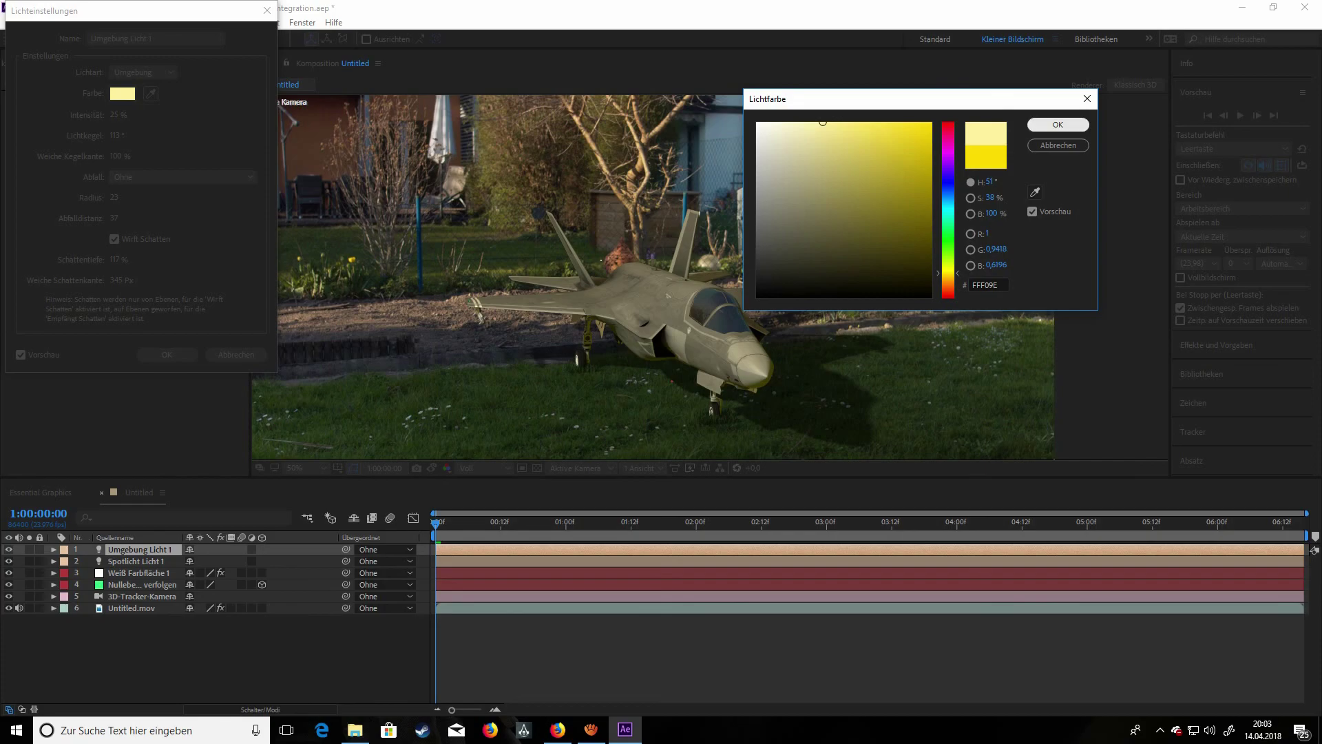
{"action": "left_click", "coordinate": [1058, 124]}
{"action": "left_click_drag", "start_coordinate": [114, 115], "coordinate": [103, 115]}
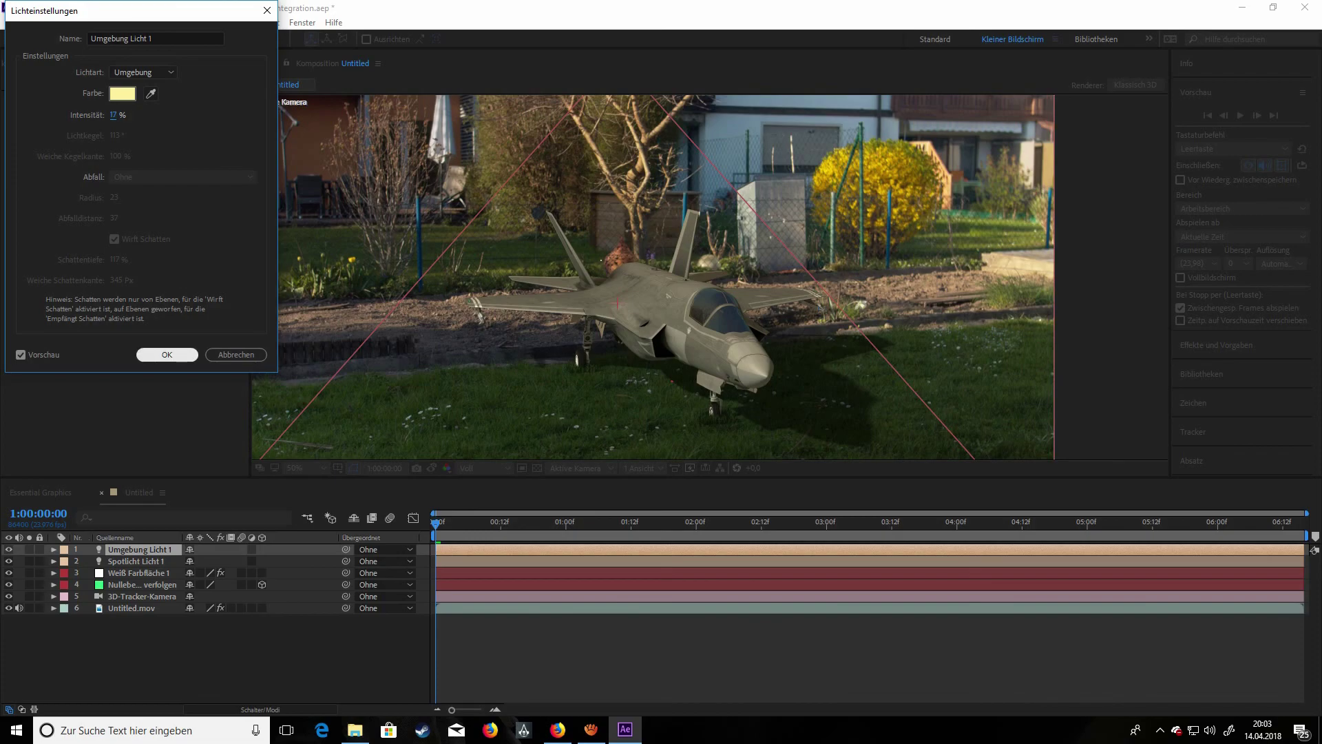
{"action": "left_click", "coordinate": [167, 354]}
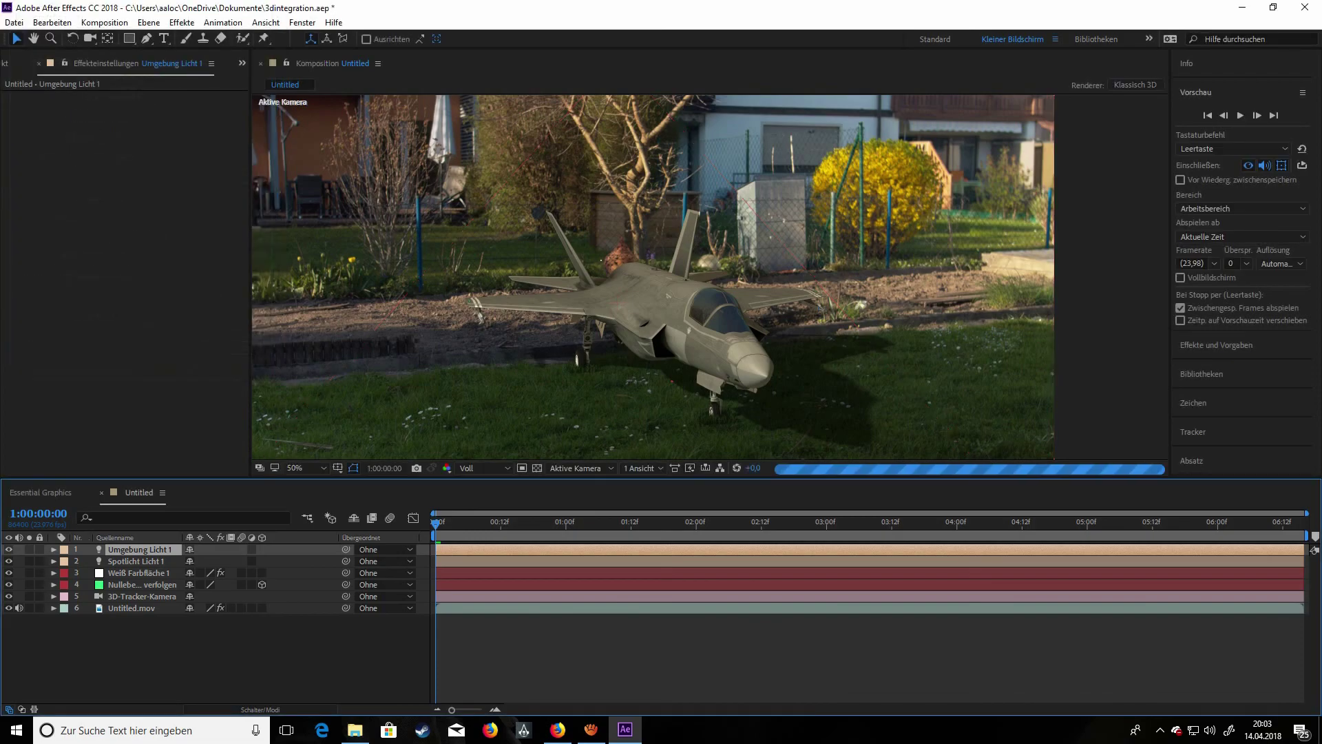
- Set the colour of Spotlicht Licht 1 to the near-white yellow FFFFEB
{"action": "double_click", "coordinate": [136, 561]}
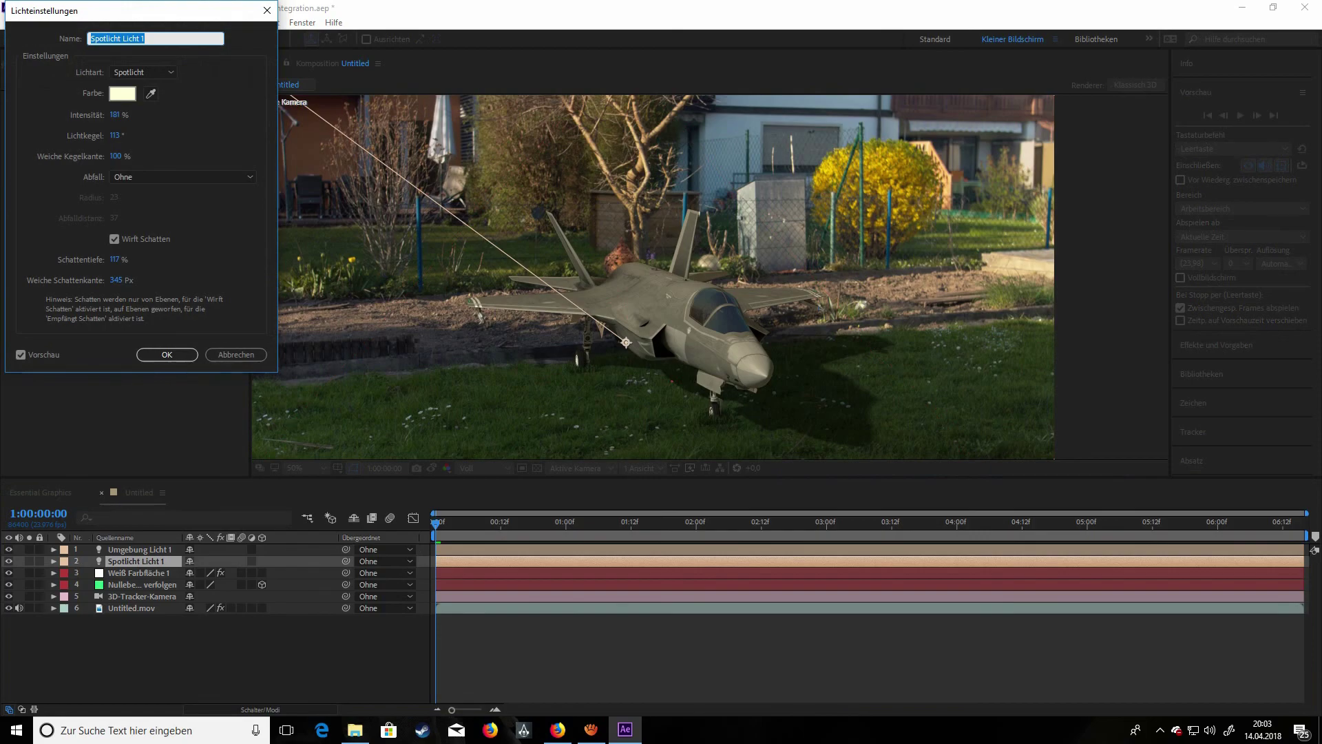
{"action": "left_click", "coordinate": [122, 93]}
{"action": "left_click_drag", "start_coordinate": [782, 122], "coordinate": [772, 122]}
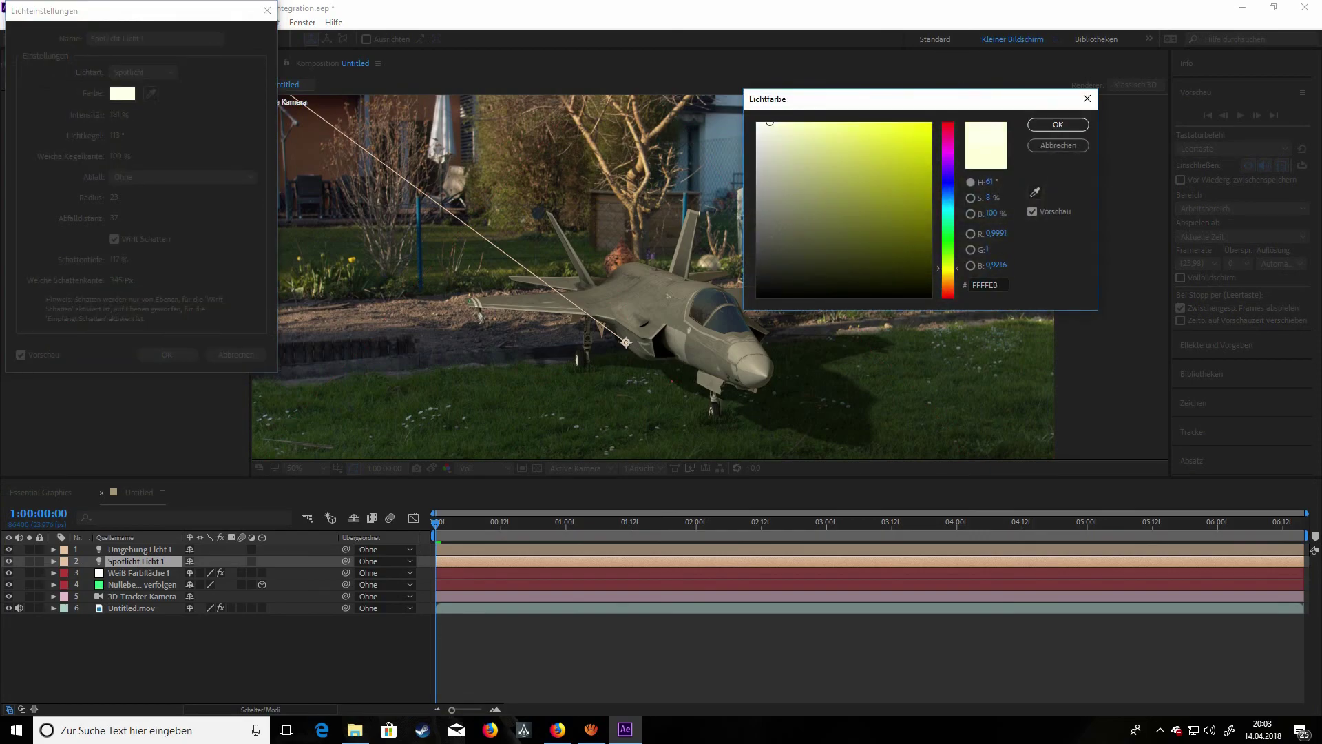
{"action": "left_click", "coordinate": [1058, 125]}
{"action": "left_click", "coordinate": [166, 354]}
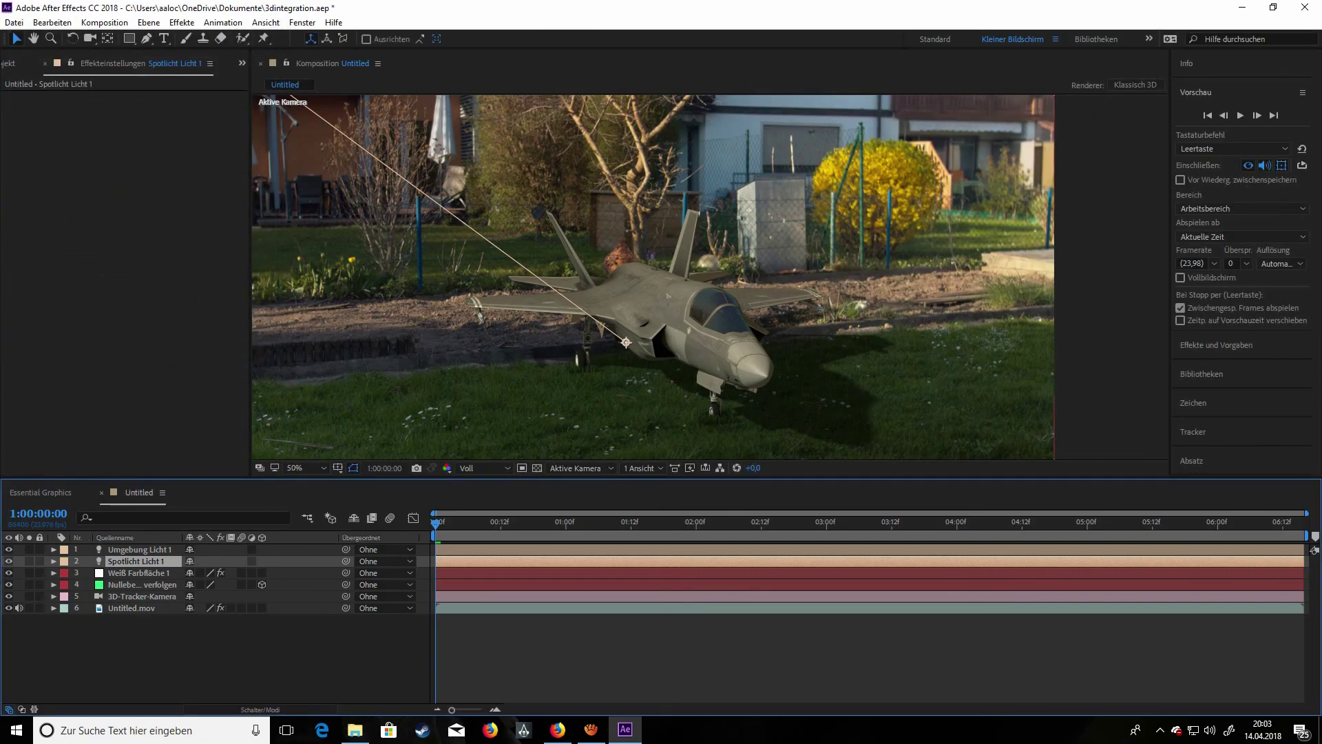
- Select the Weiß Farbfläche 1 layer and collapse the Shadows, Utilities and Render Settings groups of its Element effect
{"action": "left_click", "coordinate": [139, 573]}
{"action": "left_click", "coordinate": [29, 282]}
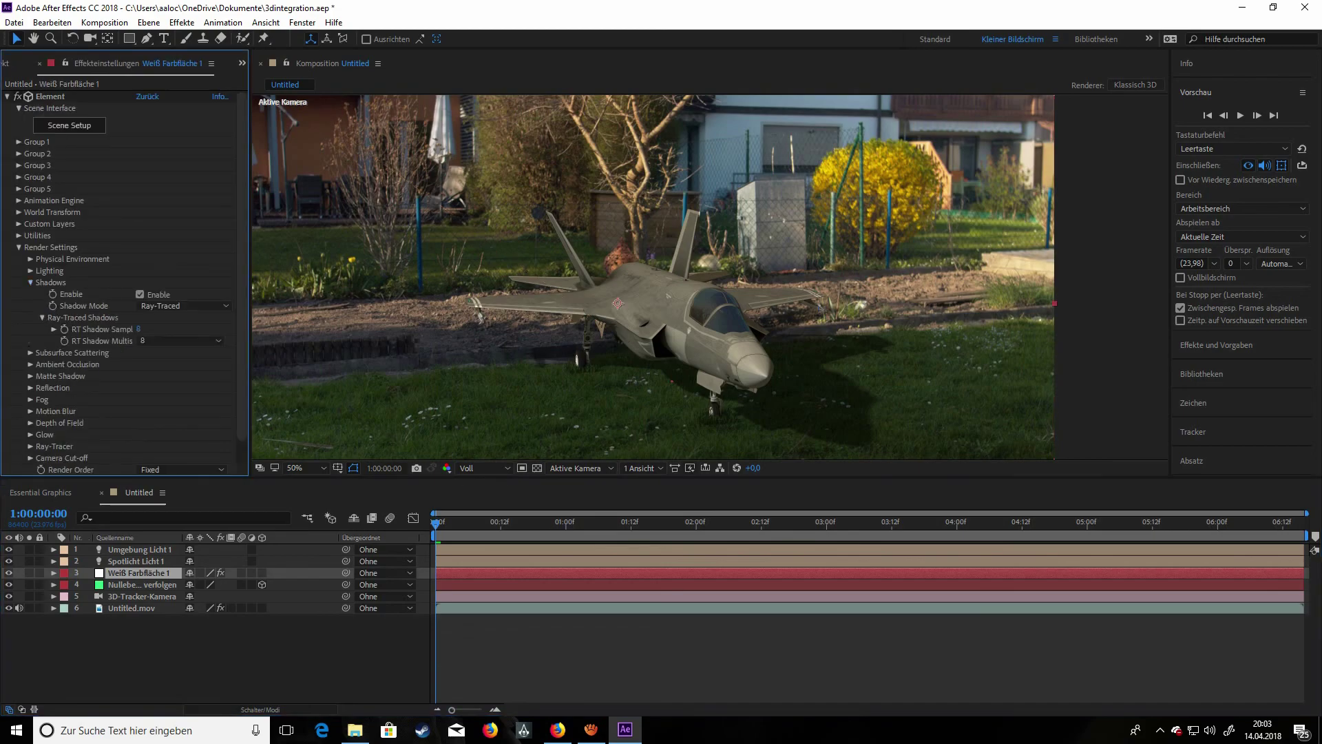
{"action": "left_click", "coordinate": [30, 282]}
{"action": "left_click", "coordinate": [19, 236]}
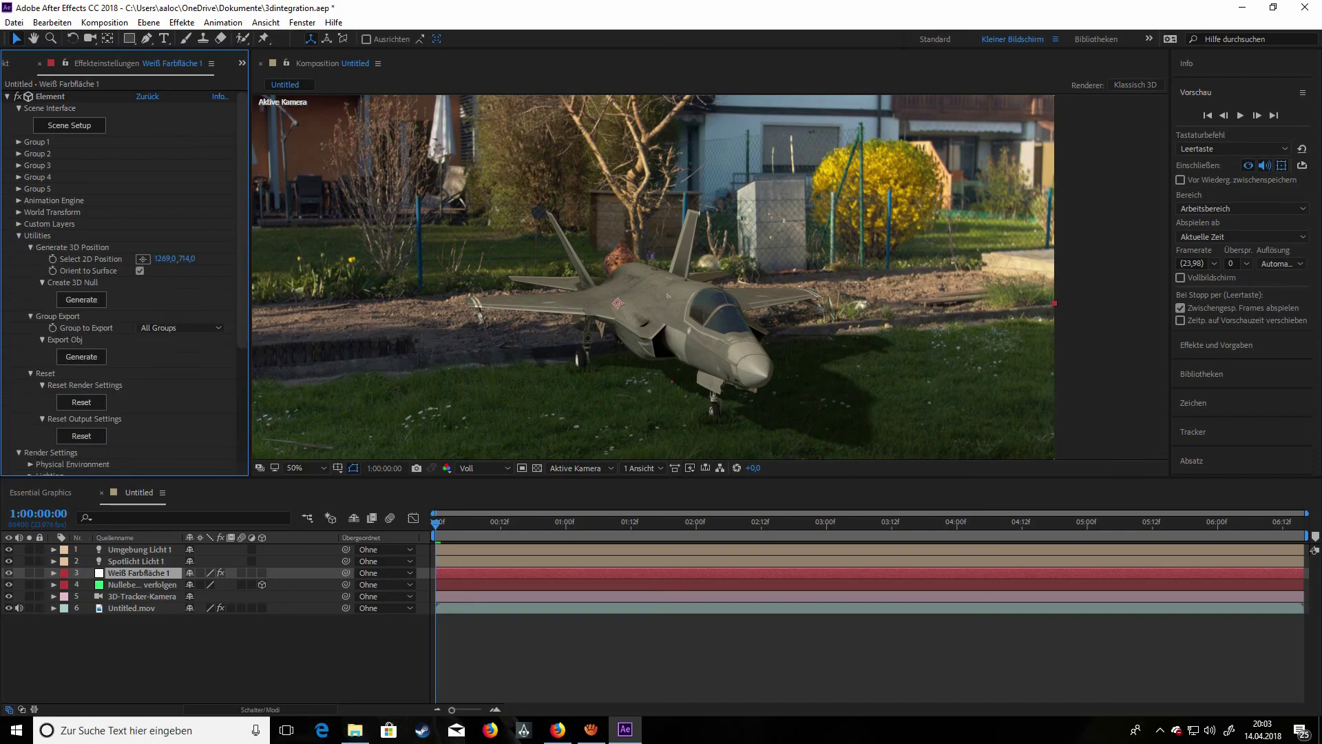
{"action": "left_click", "coordinate": [18, 235]}
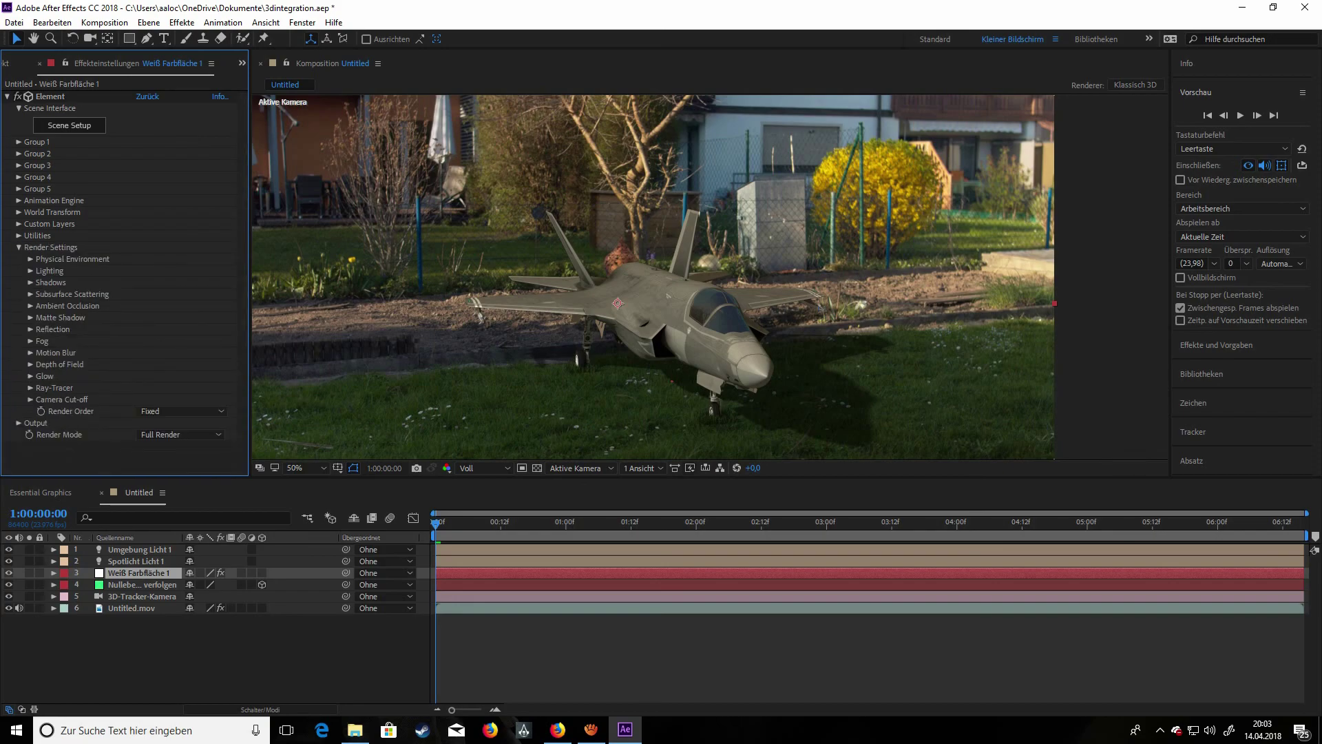
{"action": "left_click", "coordinate": [19, 247]}
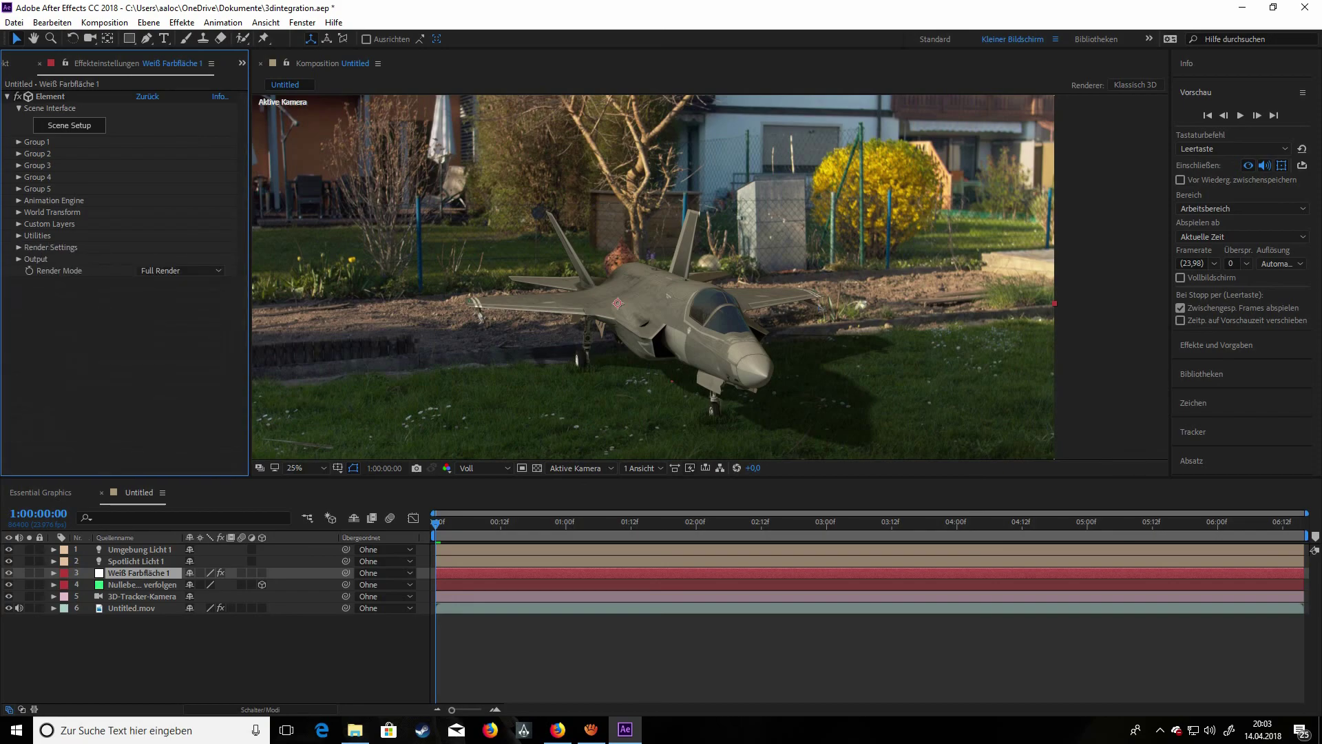
- Examine the jet's lighting, surface and ground shadow in the composition, both close up and within the whole frame
{"action": "key", "text": "comma"}
{"action": "key", "text": "period"}
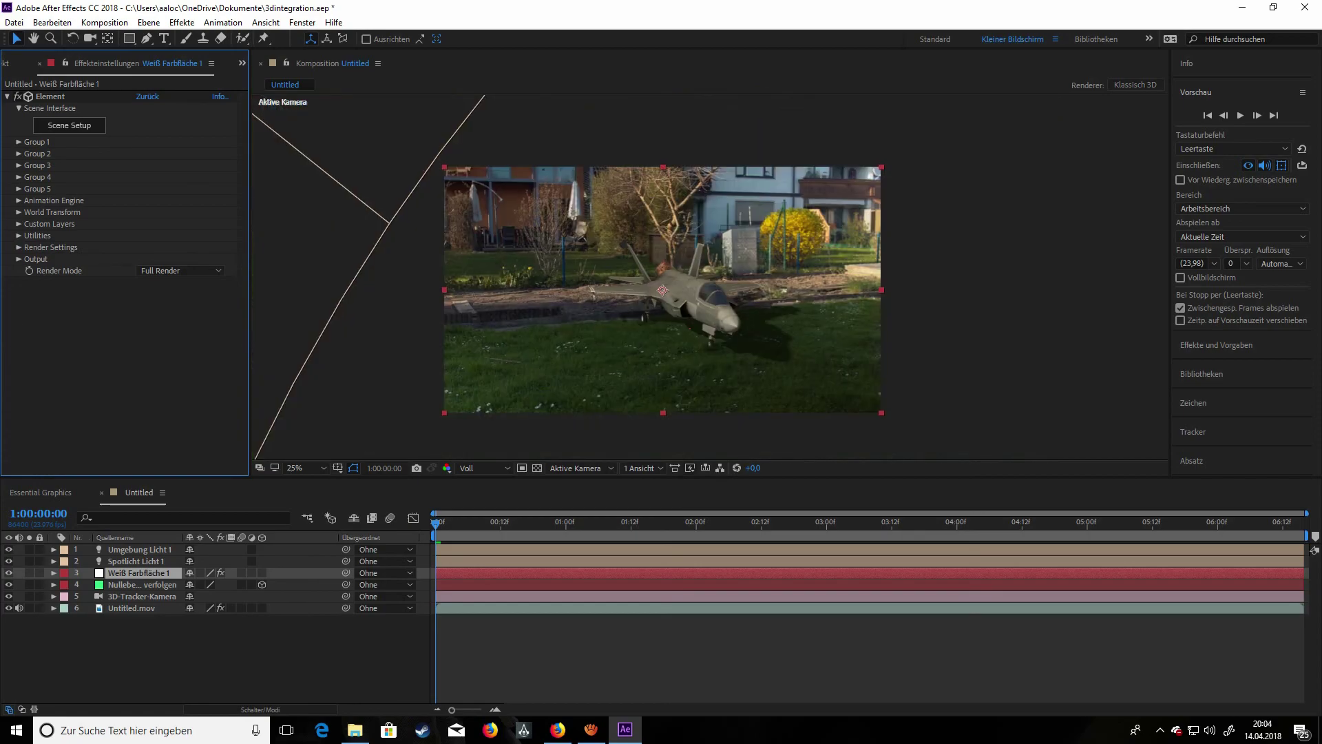
{"action": "key", "text": "period"}
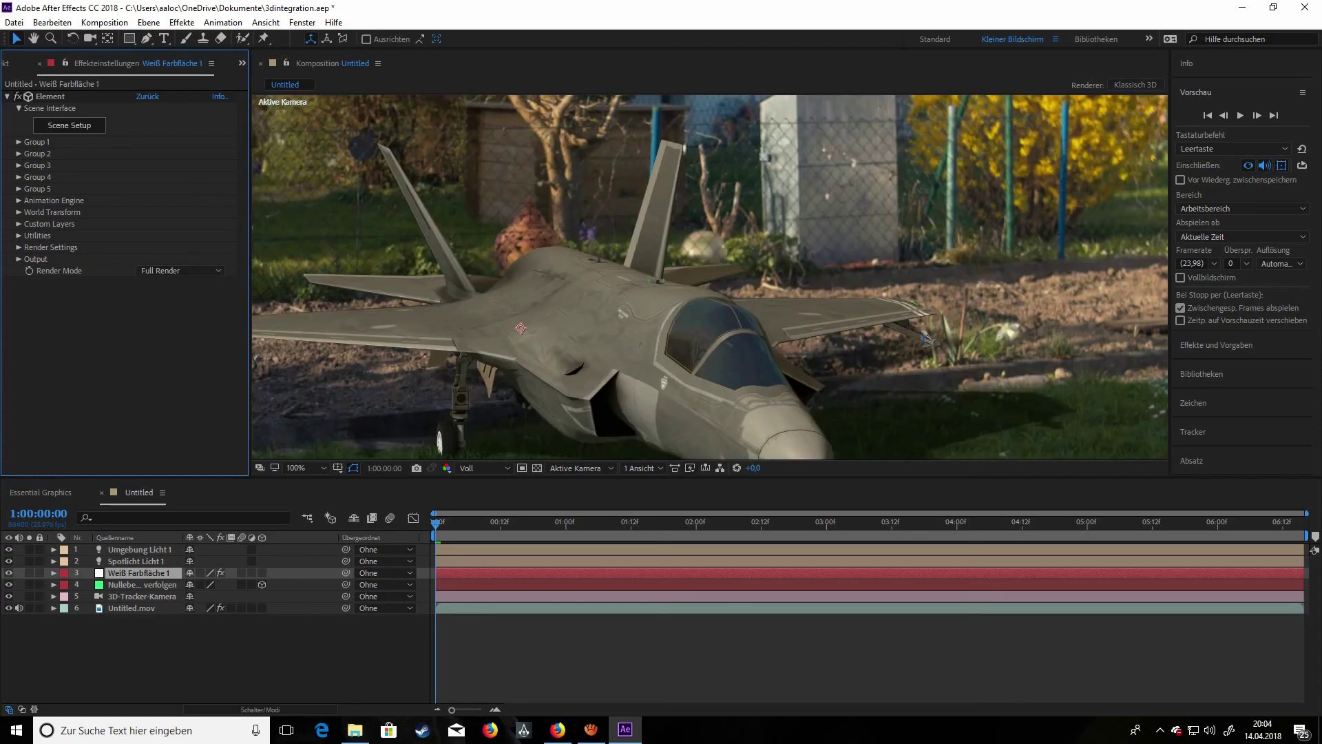
{"action": "key", "text": "comma"}
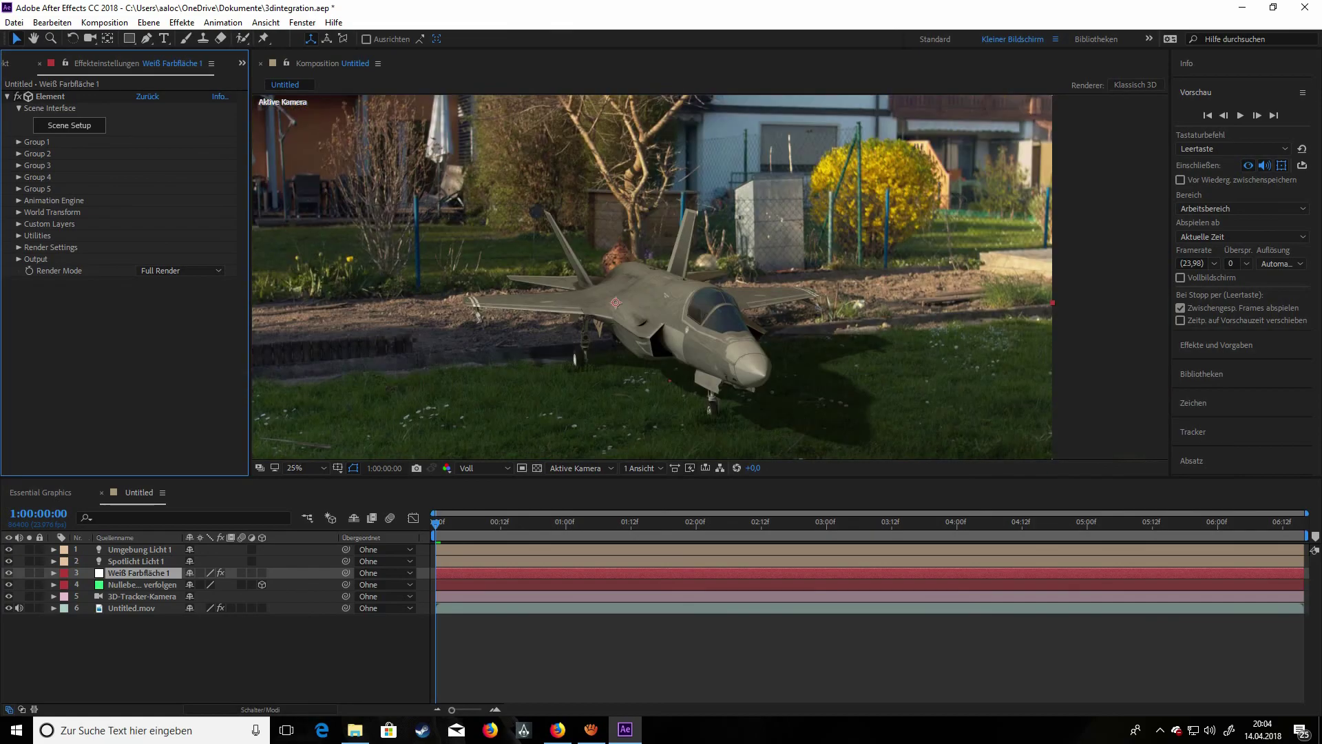
{"action": "key", "text": "period"}
{"action": "key", "text": "period"}
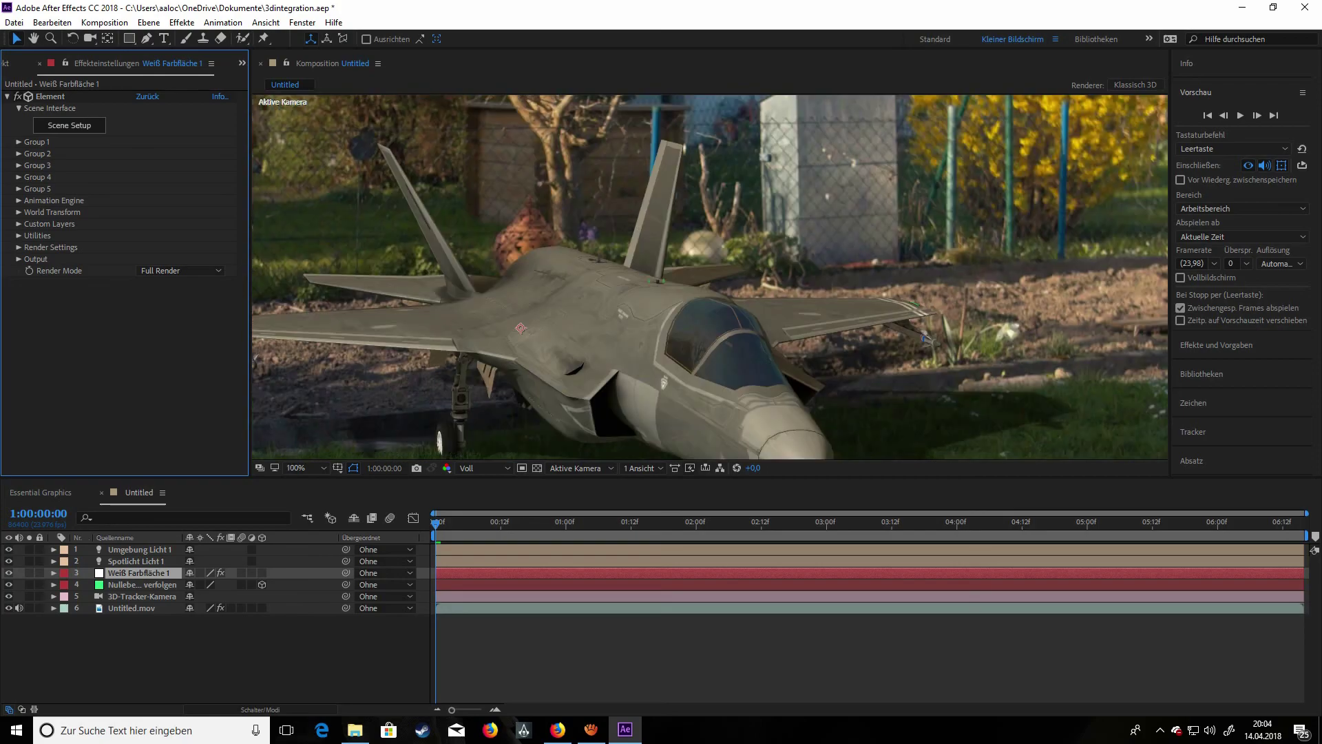
{"action": "key", "text": "comma"}
{"action": "key", "text": "period"}
{"action": "key", "text": "comma"}
{"action": "key", "text": "period"}
{"action": "key", "text": "comma"}
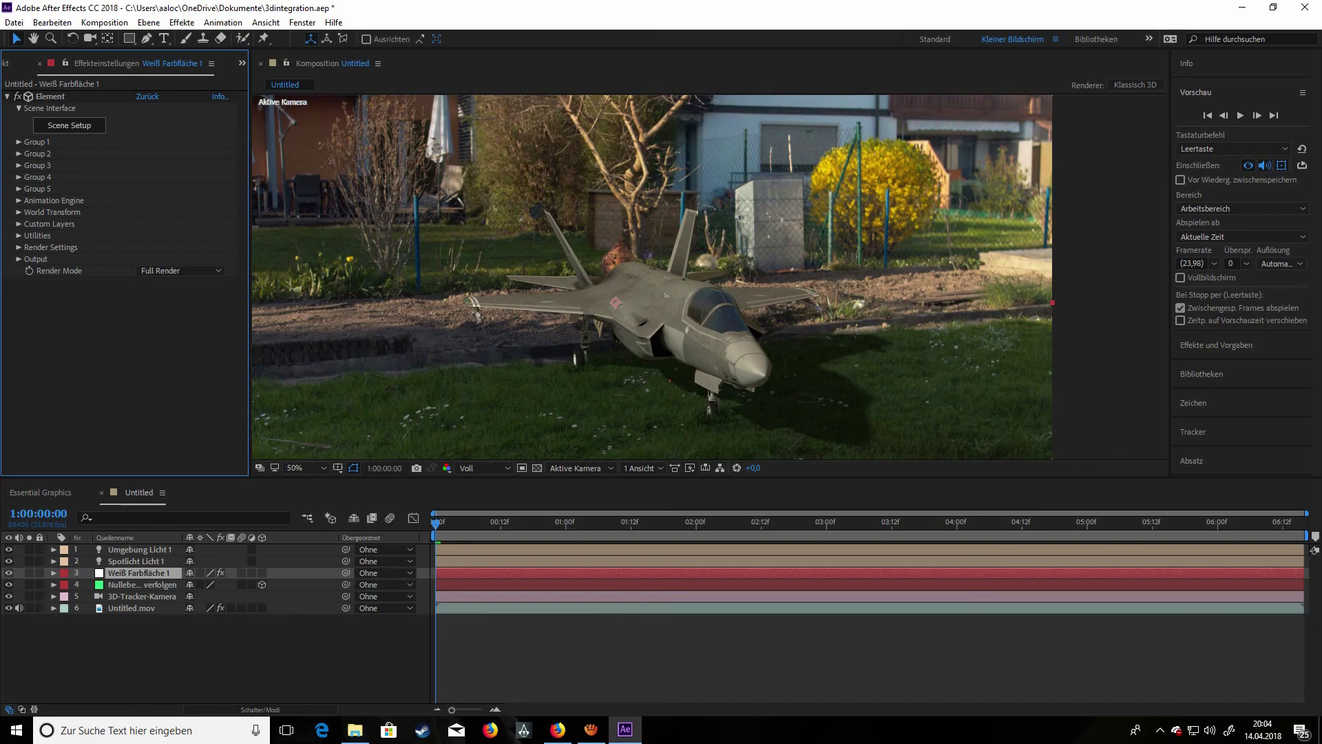
{"action": "key", "text": "comma"}
{"action": "key", "text": "period"}
{"action": "key", "text": "period"}
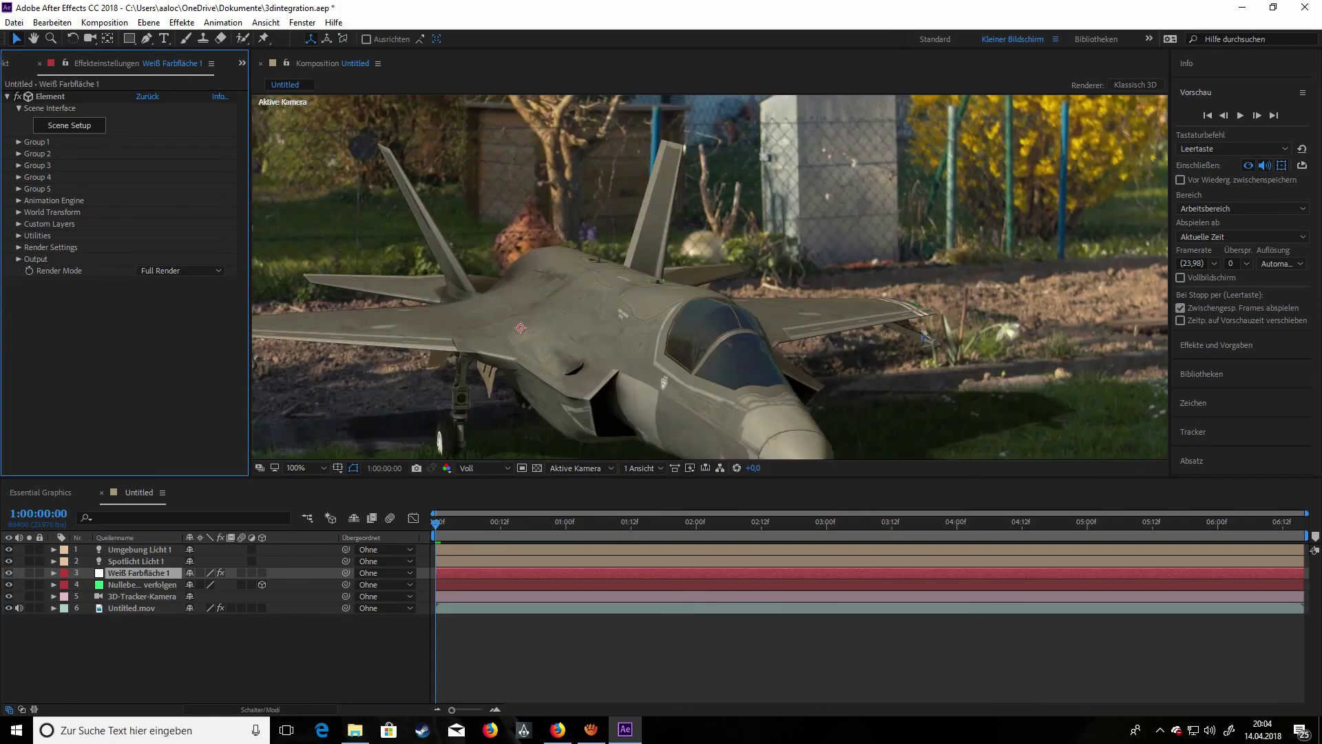
{"action": "key", "text": "comma"}
{"action": "key", "text": "comma"}
{"action": "key", "text": "comma"}
{"action": "key", "text": "comma"}
{"action": "key", "text": "period"}
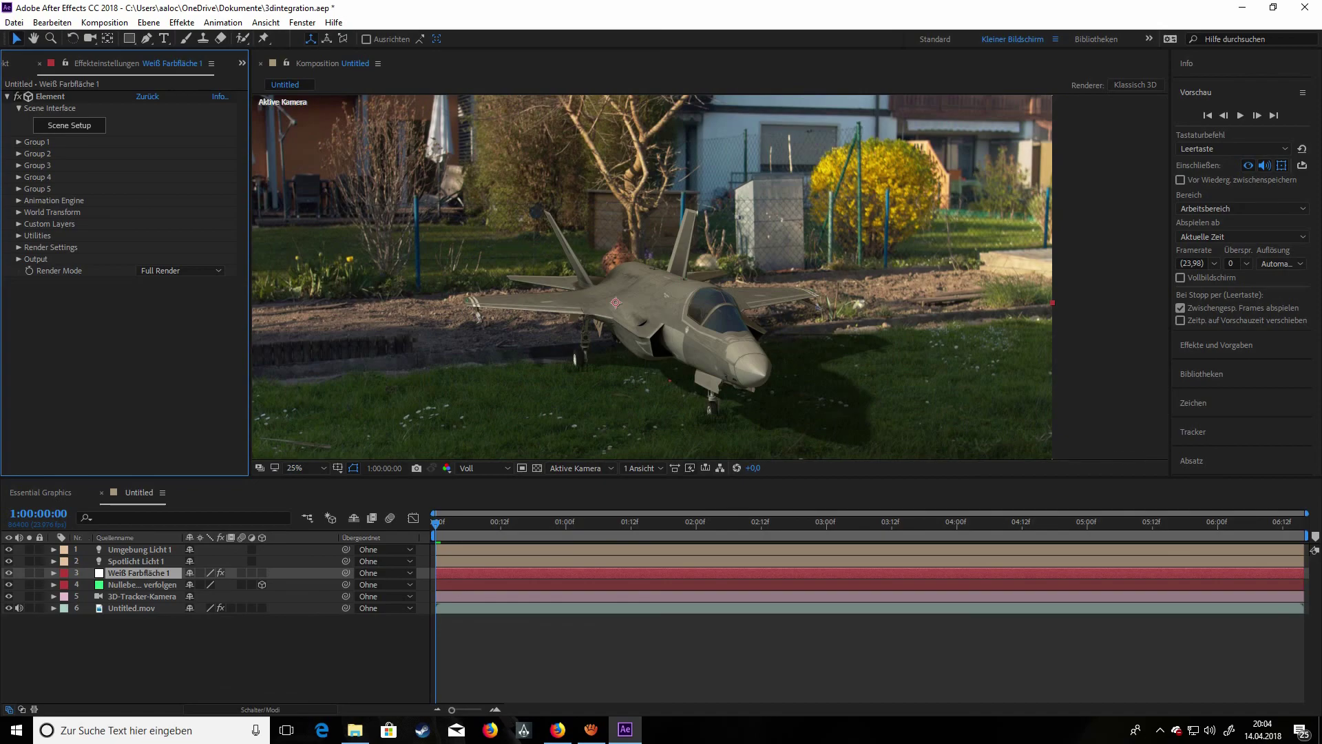
{"action": "key", "text": "period"}
{"action": "key", "text": "period"}
{"action": "key", "text": "period"}
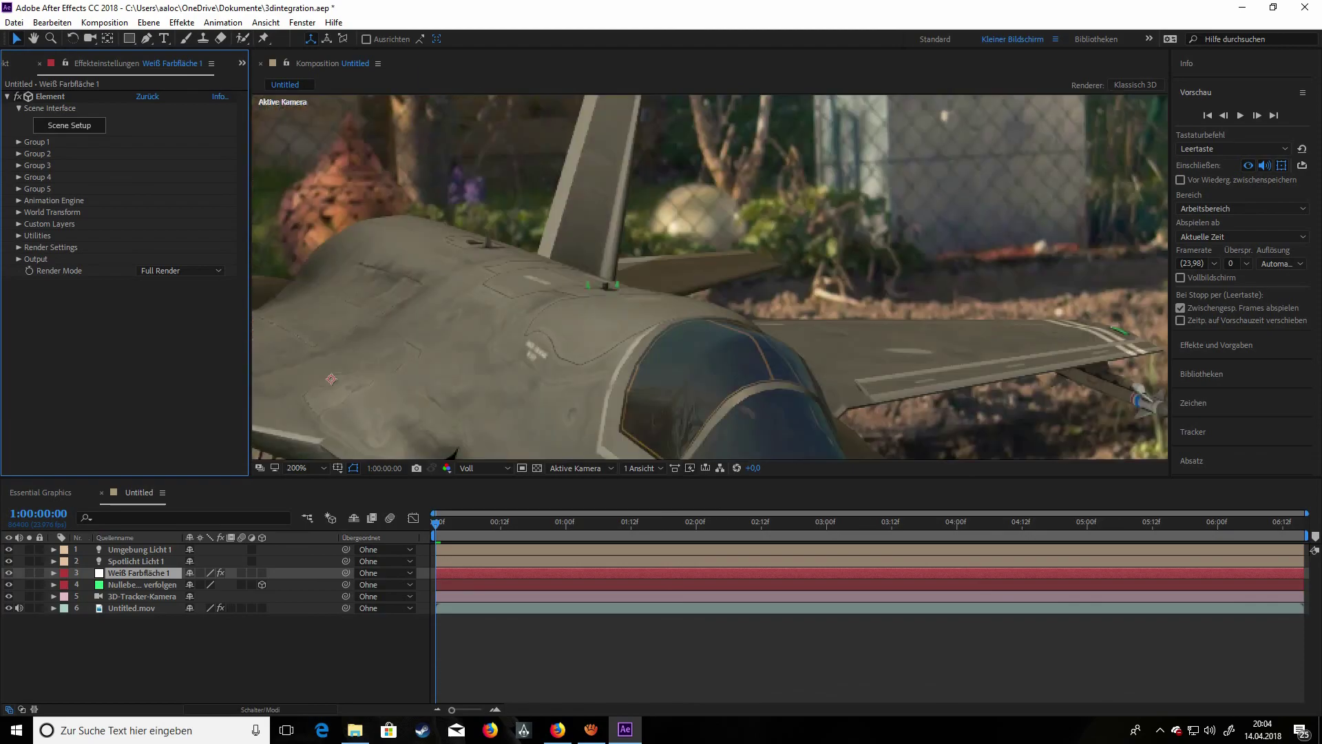
{"action": "key", "text": "comma"}
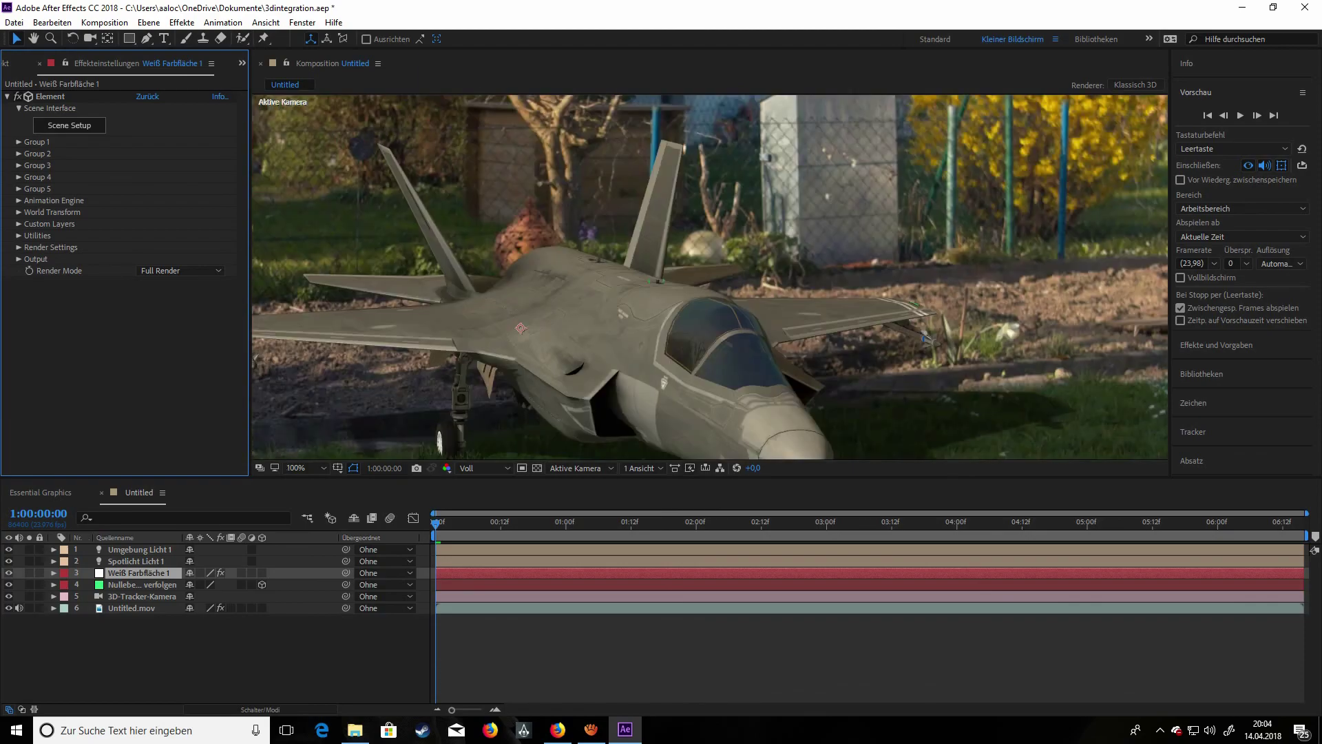
{"action": "key", "text": "comma"}
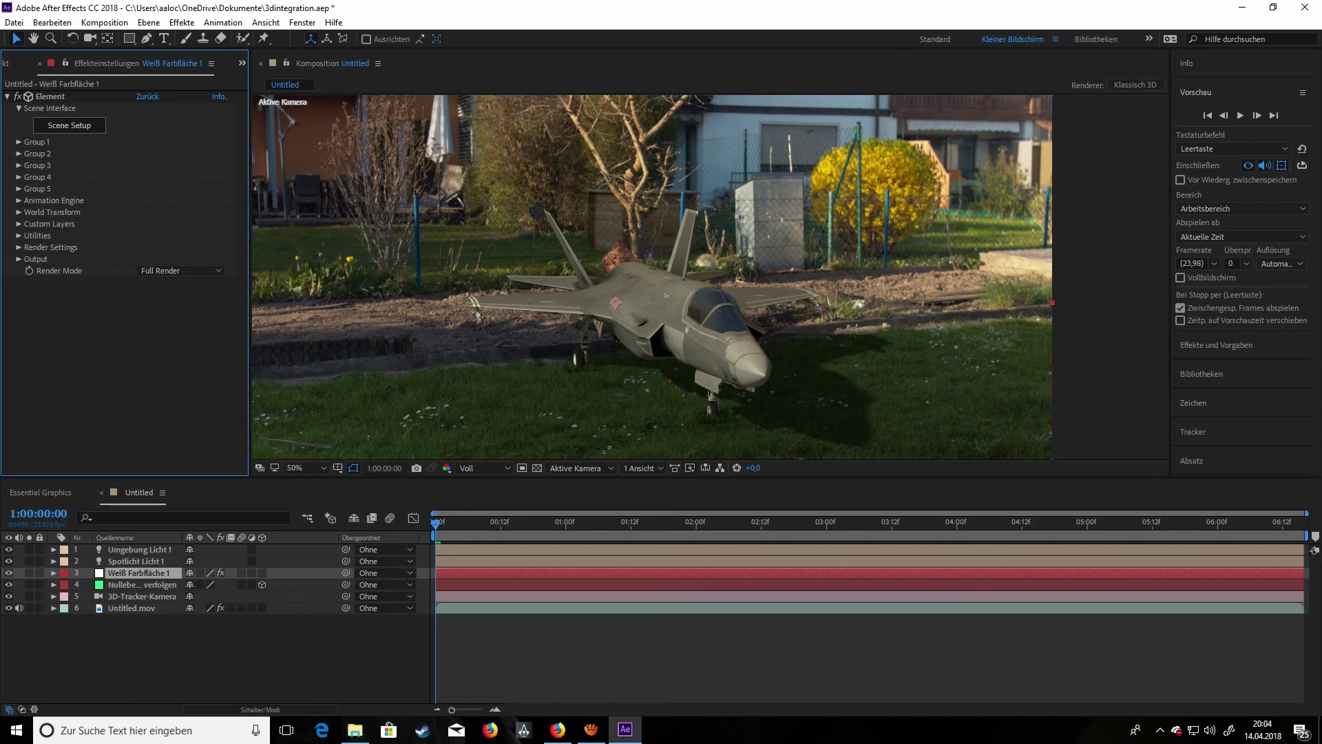
- Open the Element scene setup, select the Jet_Glass material and close the jet's canopy by setting Rig Control to 0 %
{"action": "left_click", "coordinate": [50, 96]}
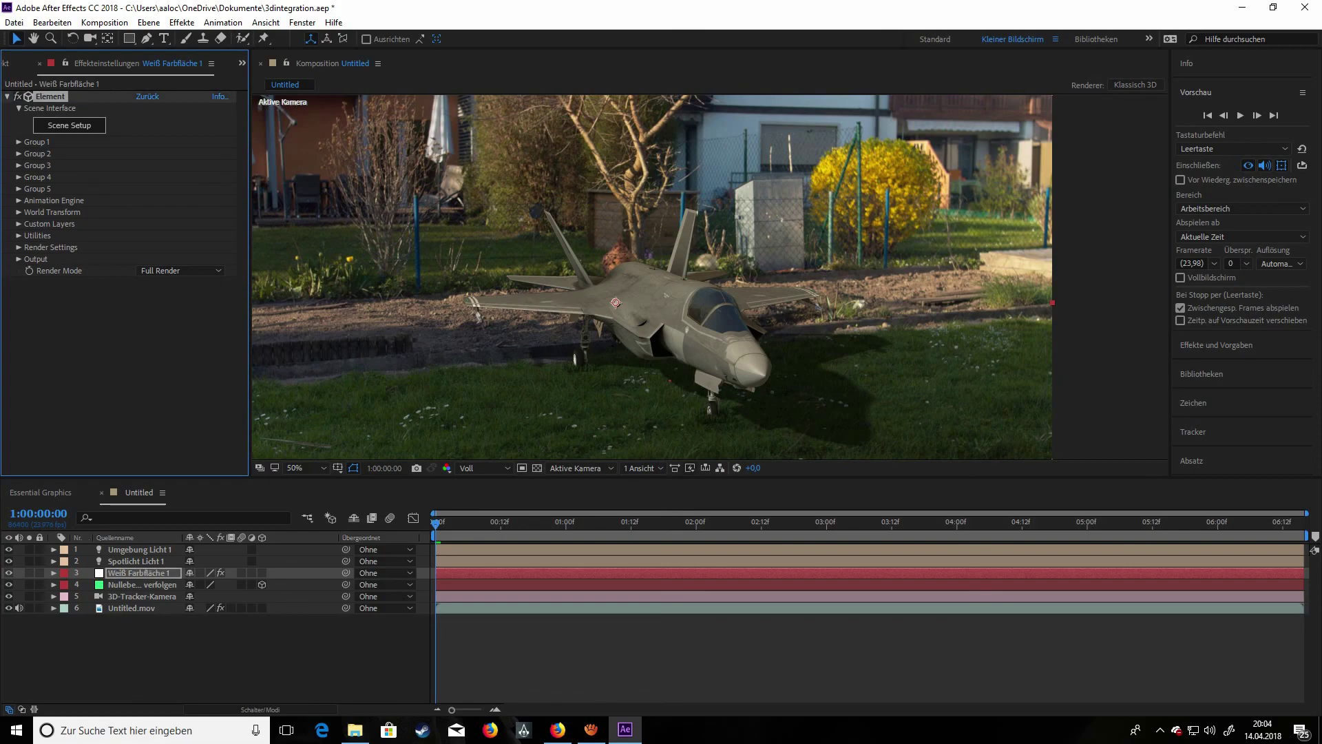
{"action": "left_click", "coordinate": [69, 126]}
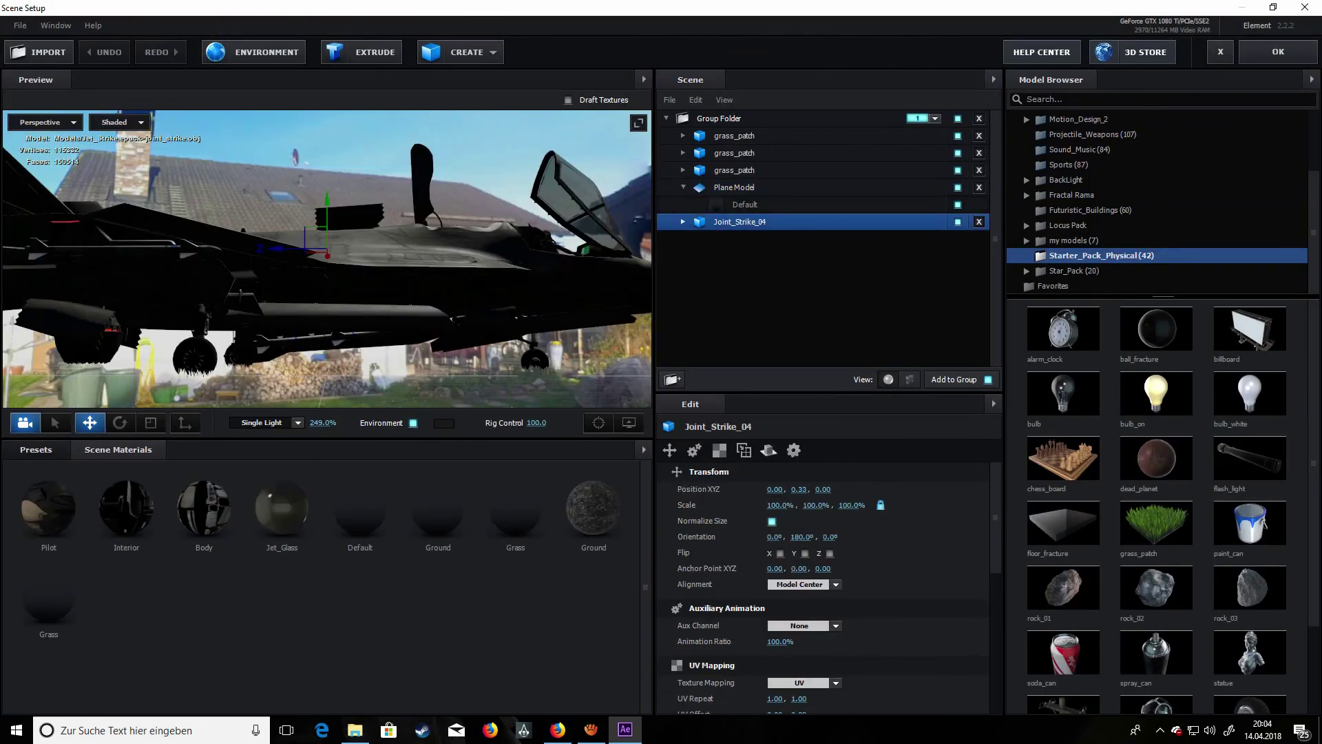
{"action": "left_click_drag", "start_coordinate": [565, 207], "coordinate": [438, 185]}
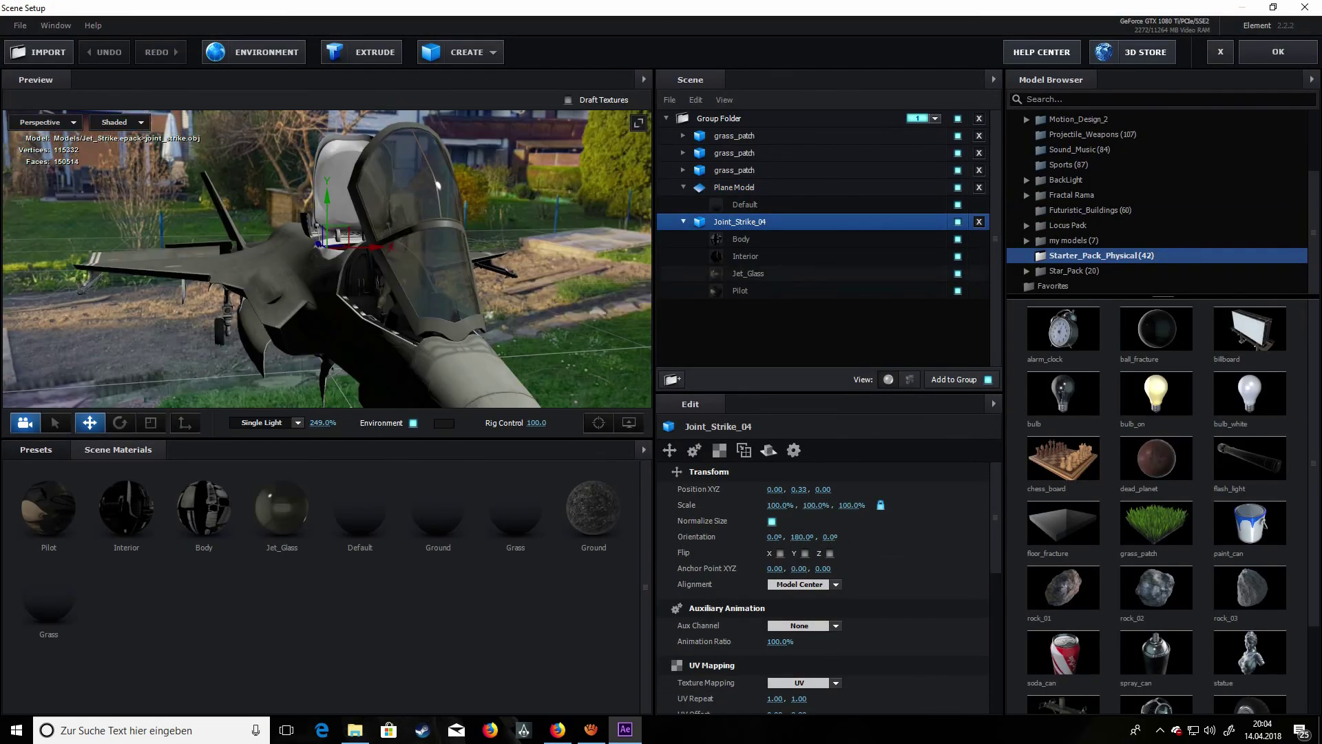
{"action": "left_click", "coordinate": [748, 273]}
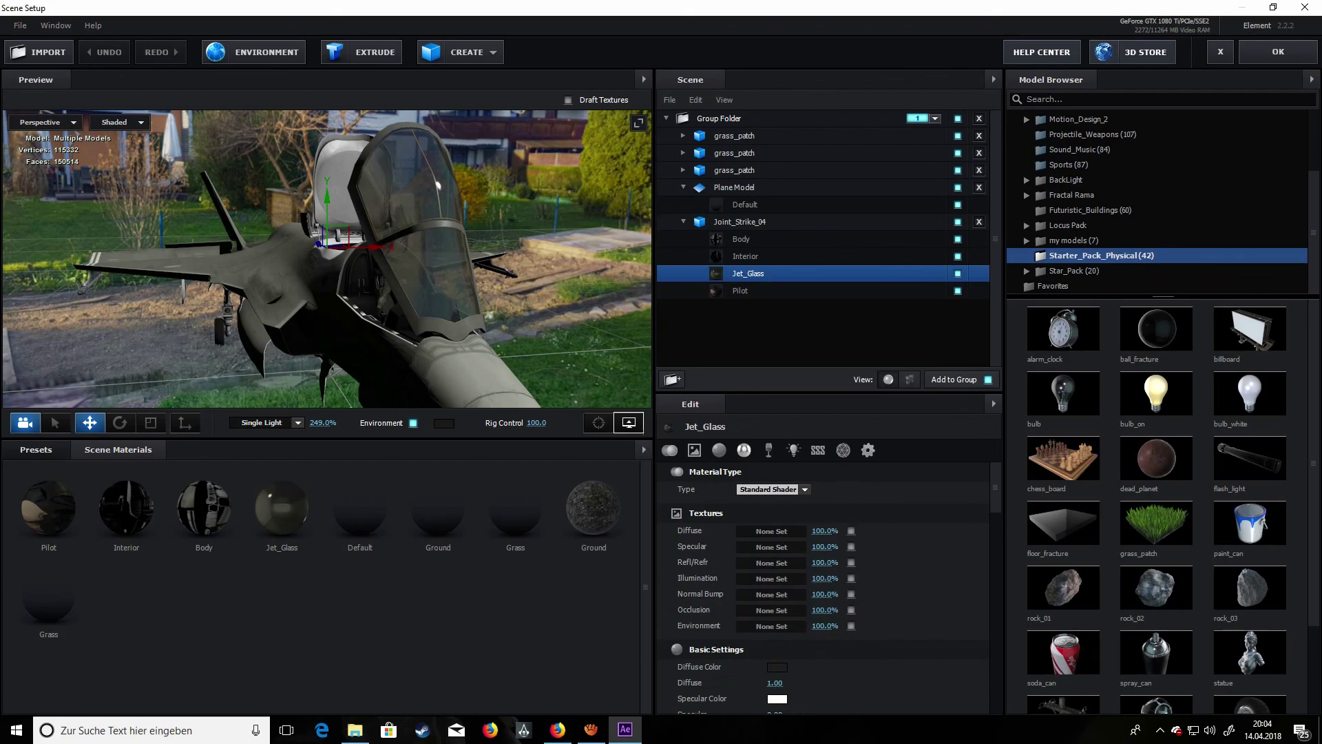
{"action": "left_click_drag", "start_coordinate": [536, 423], "coordinate": [462, 422]}
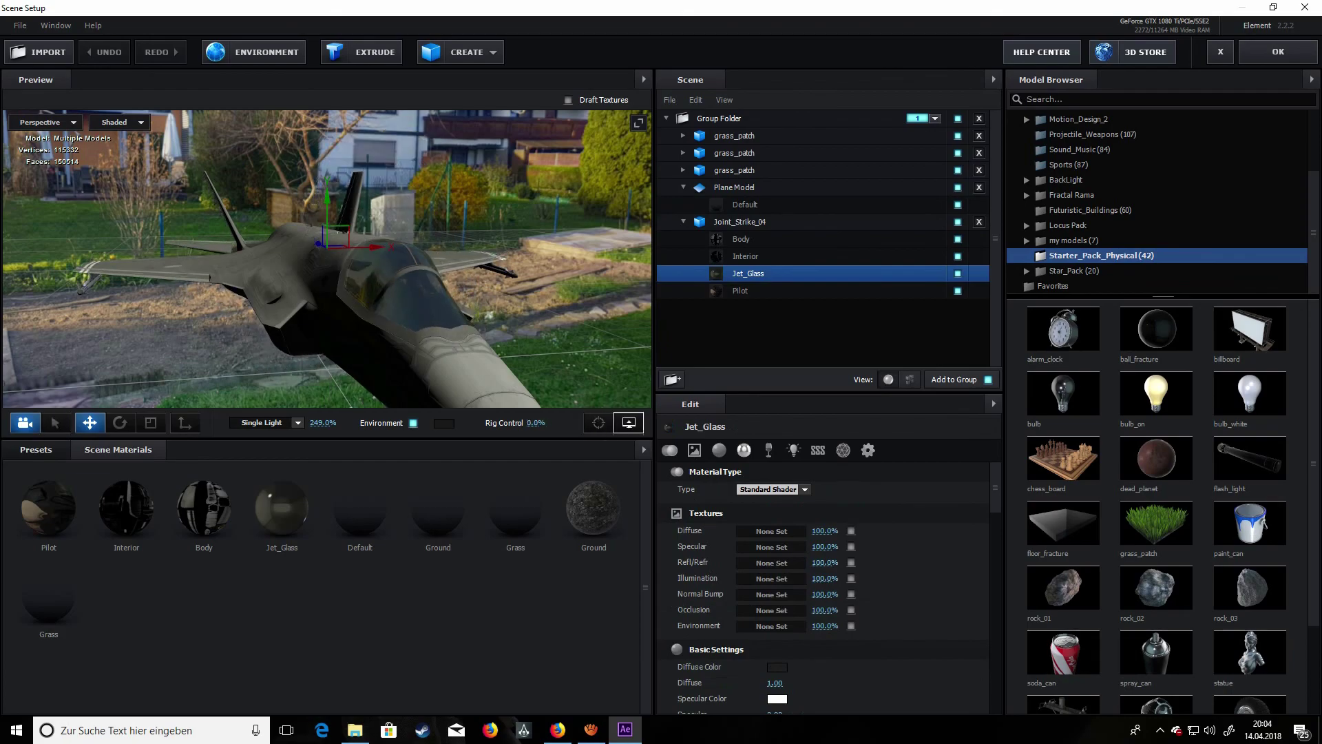
- Set the Jet_Glass material's specular to 4.68, specular shininess to 9.48 and ambient to 1.17
{"action": "scroll", "coordinate": [826, 531], "scroll_direction": "down", "scroll_amount": 1}
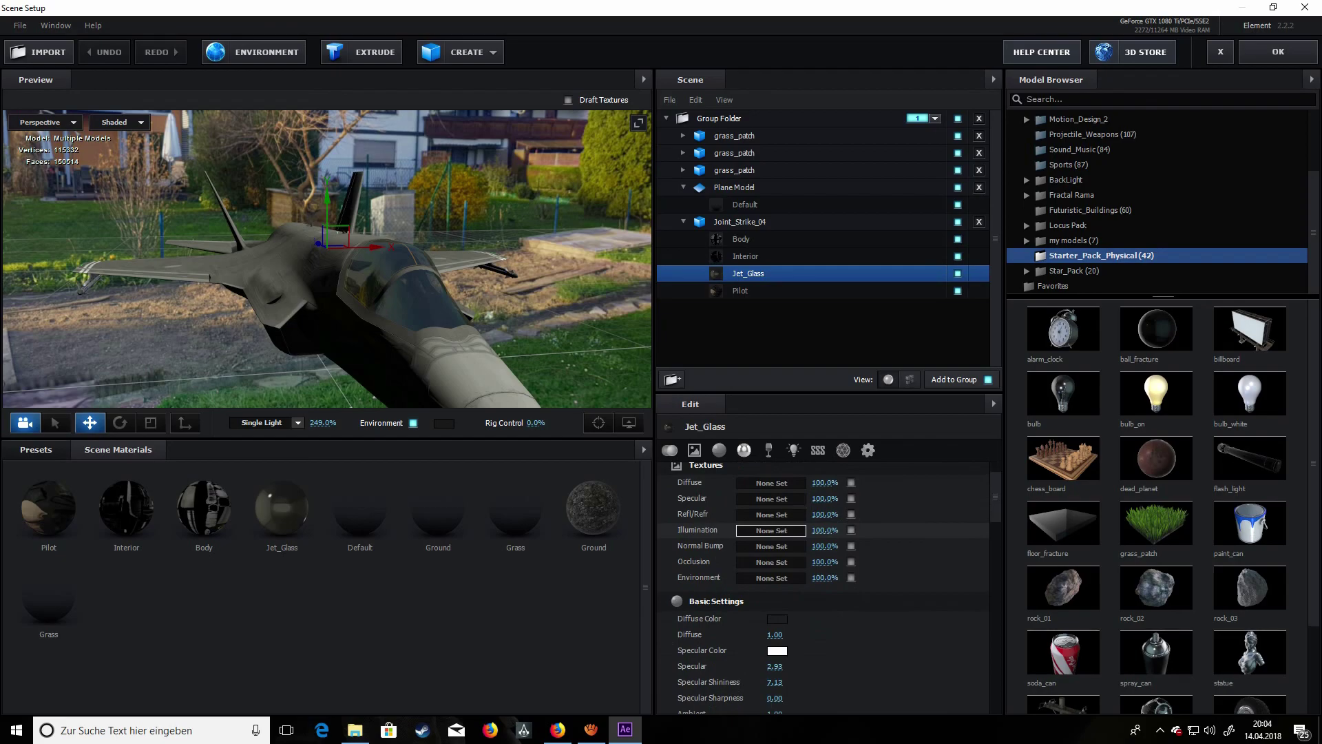
{"action": "scroll", "coordinate": [826, 593], "scroll_direction": "down", "scroll_amount": 1}
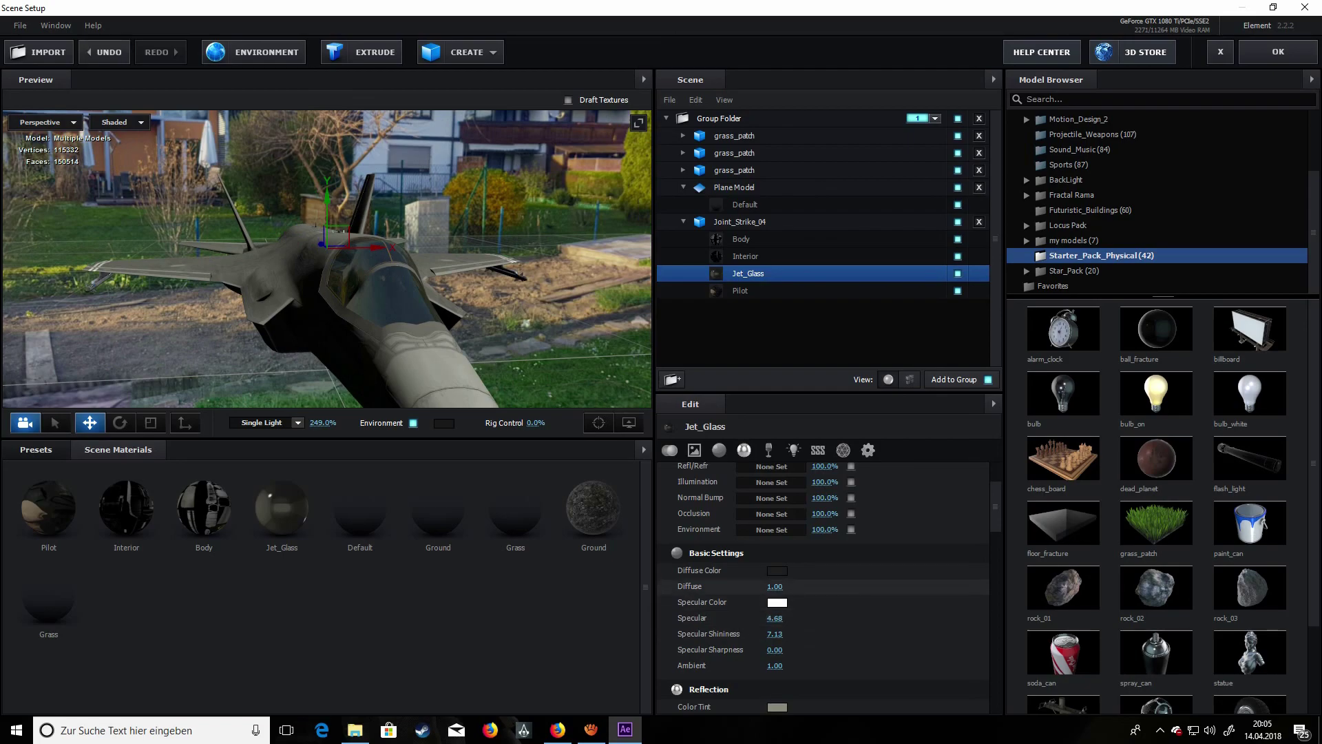
{"action": "left_click_drag", "start_coordinate": [775, 634], "coordinate": [789, 647]}
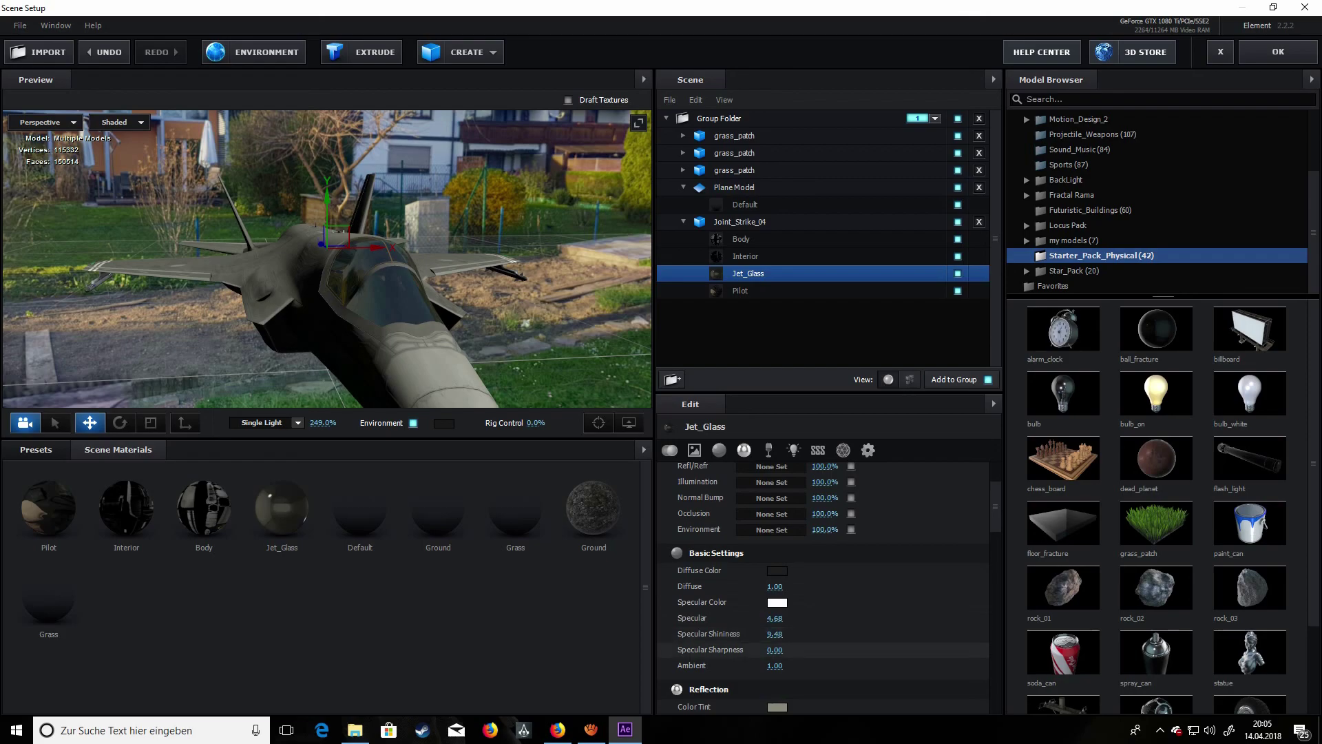
{"action": "scroll", "coordinate": [757, 624], "scroll_direction": "down", "scroll_amount": 1}
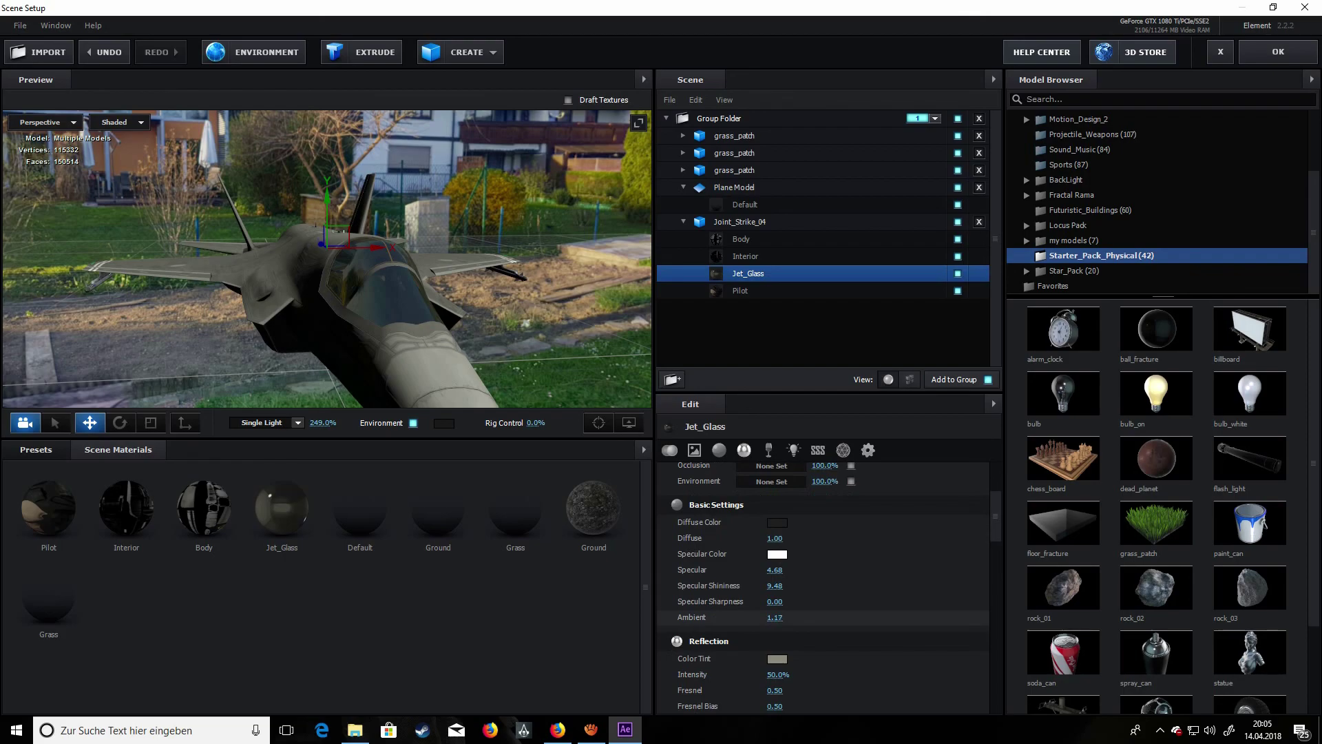
{"action": "scroll", "coordinate": [827, 606], "scroll_direction": "down", "scroll_amount": 1}
- Set the Jet_Glass reflection intensity to 118 %, Fresnel to 0.64 and Fresnel bias to 0.49, checking the canopy from several angles
{"action": "left_click_drag", "start_coordinate": [327, 275], "coordinate": [220, 290]}
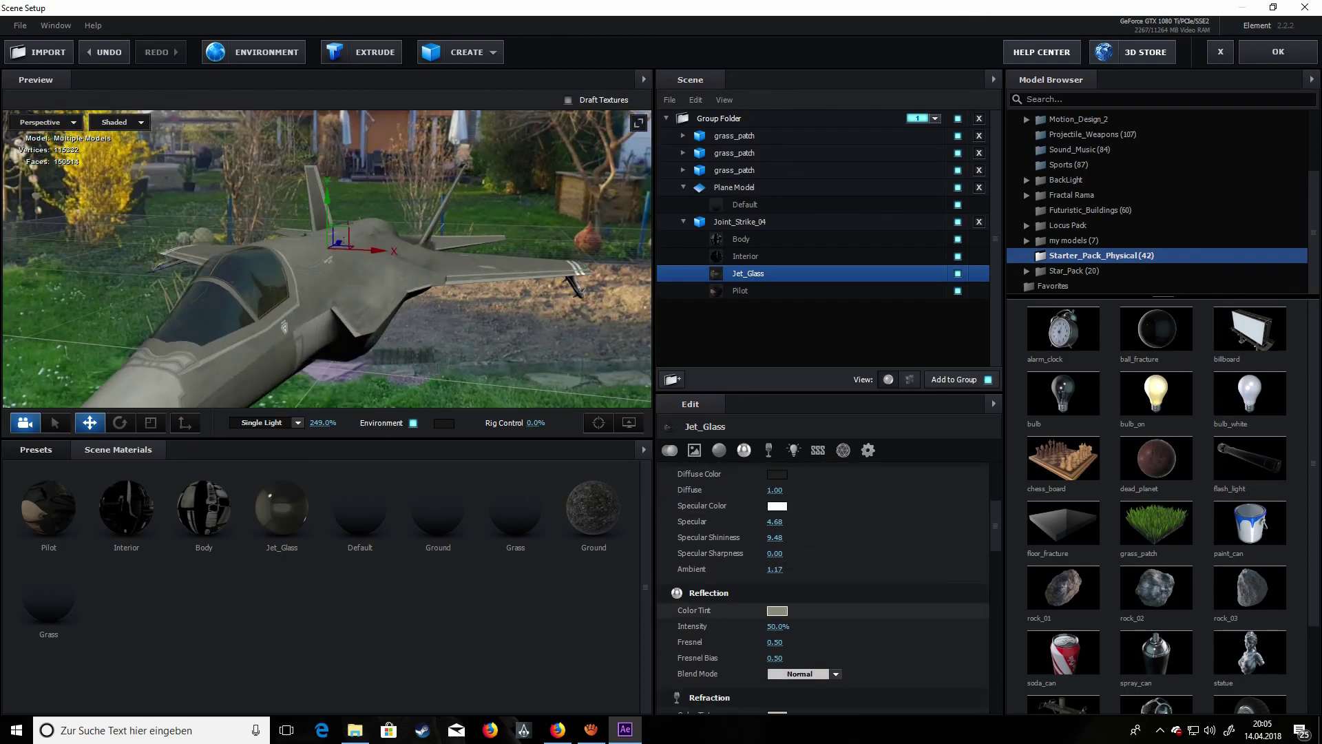
{"action": "scroll", "coordinate": [758, 626], "scroll_direction": "down", "scroll_amount": 1}
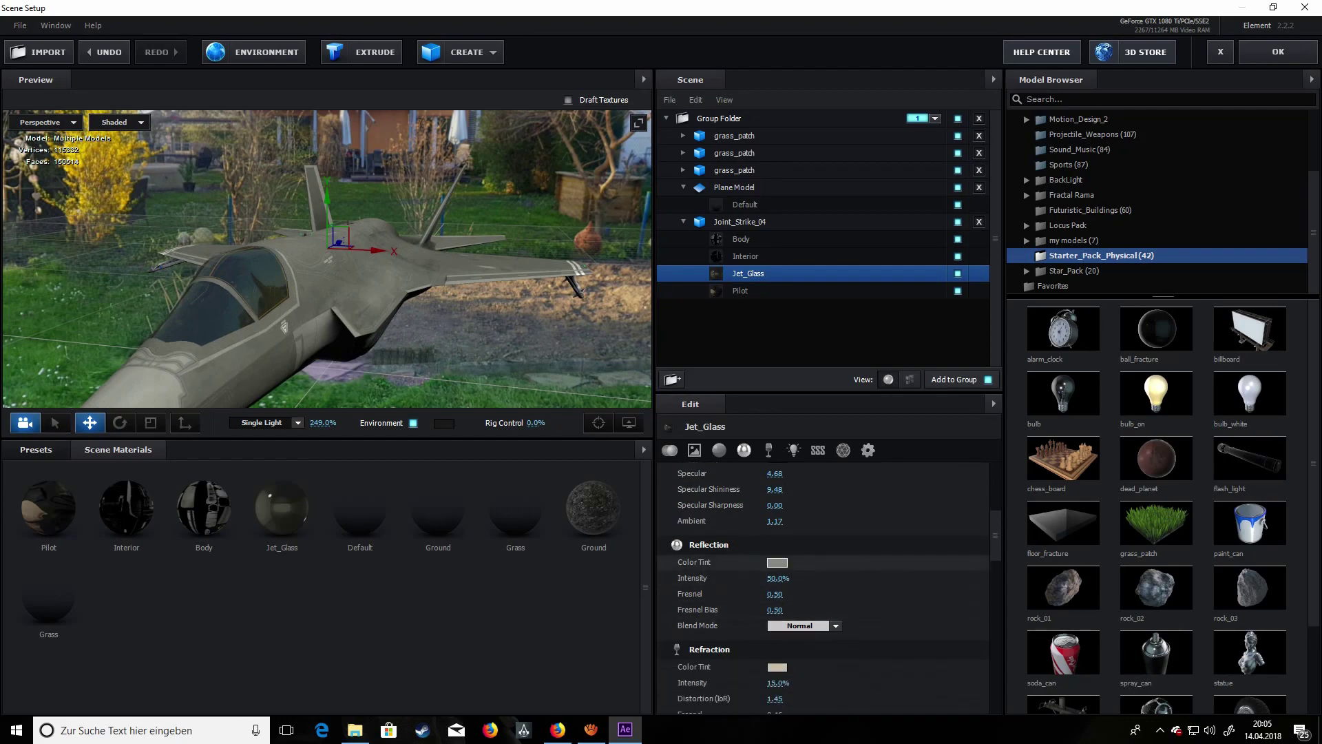
{"action": "left_click_drag", "start_coordinate": [778, 578], "coordinate": [822, 578]}
{"action": "left_click_drag", "start_coordinate": [172, 276], "coordinate": [317, 222]}
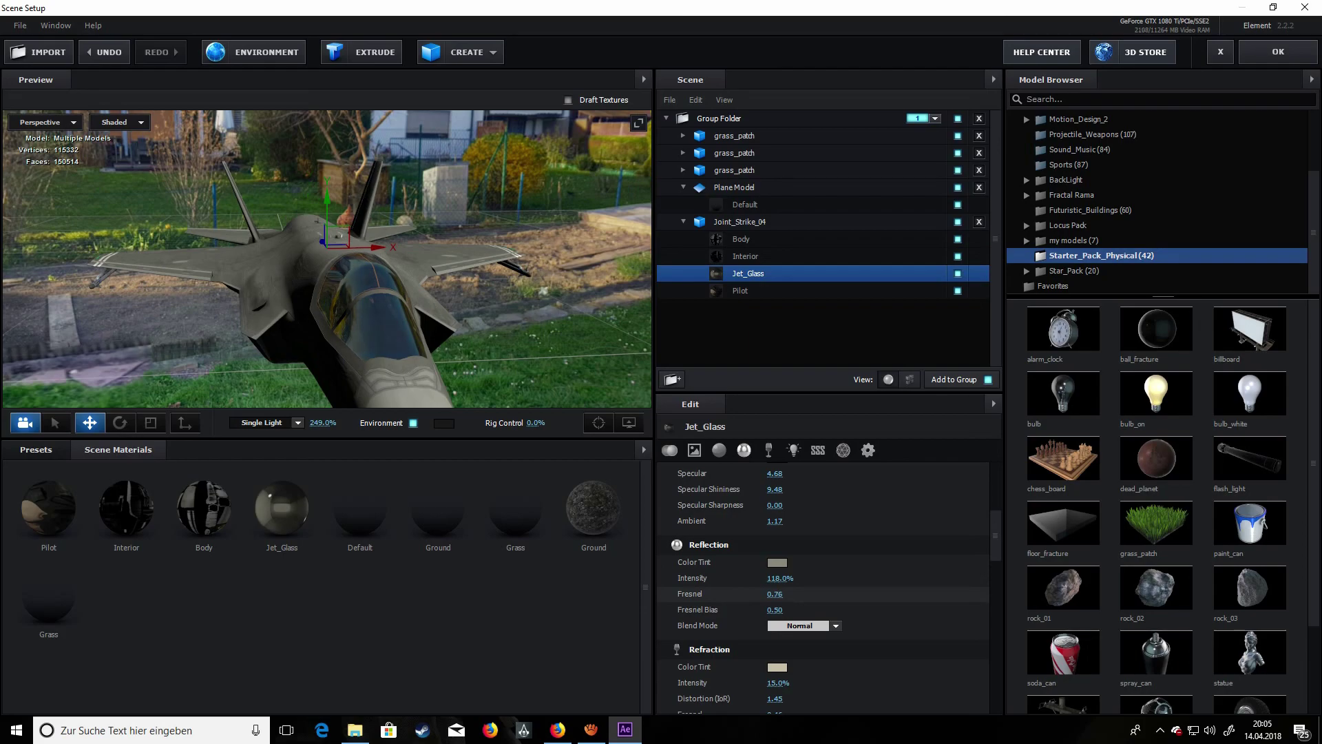
{"action": "left_click_drag", "start_coordinate": [775, 609], "coordinate": [778, 610]}
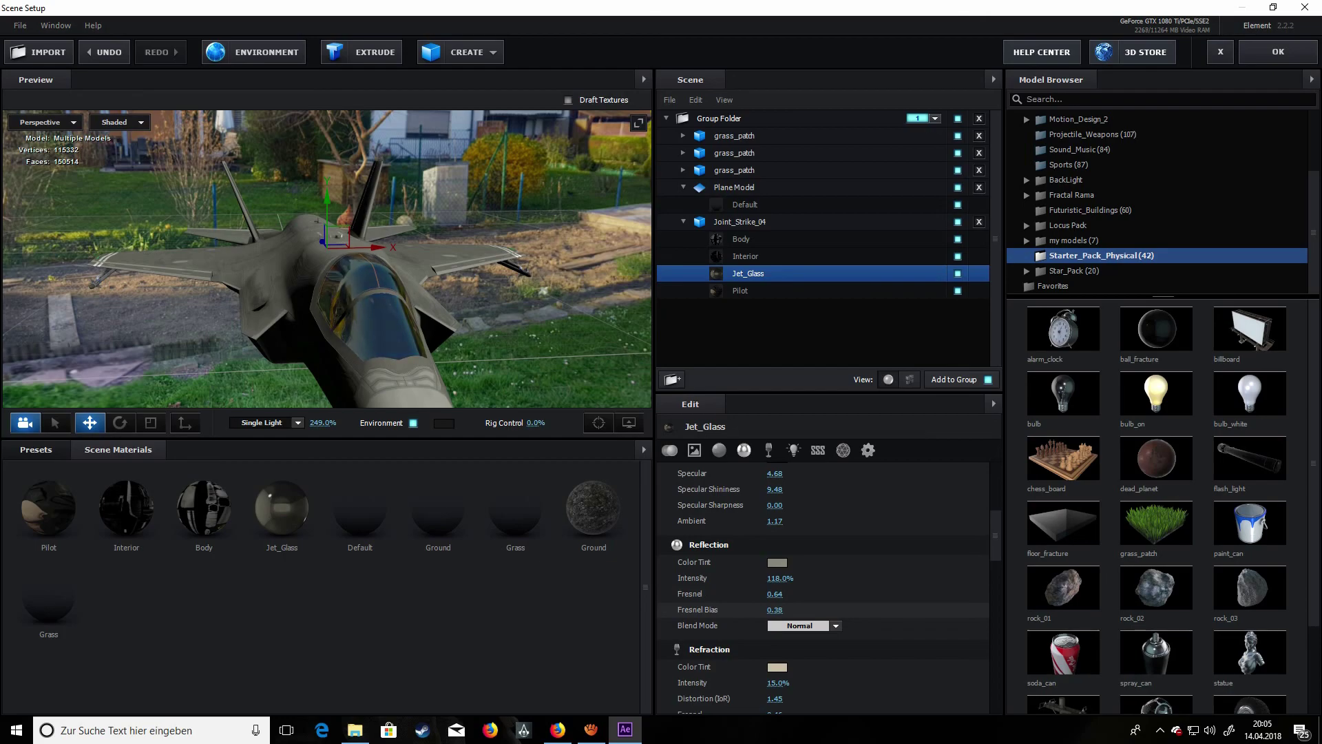
{"action": "left_click_drag", "start_coordinate": [413, 275], "coordinate": [371, 297]}
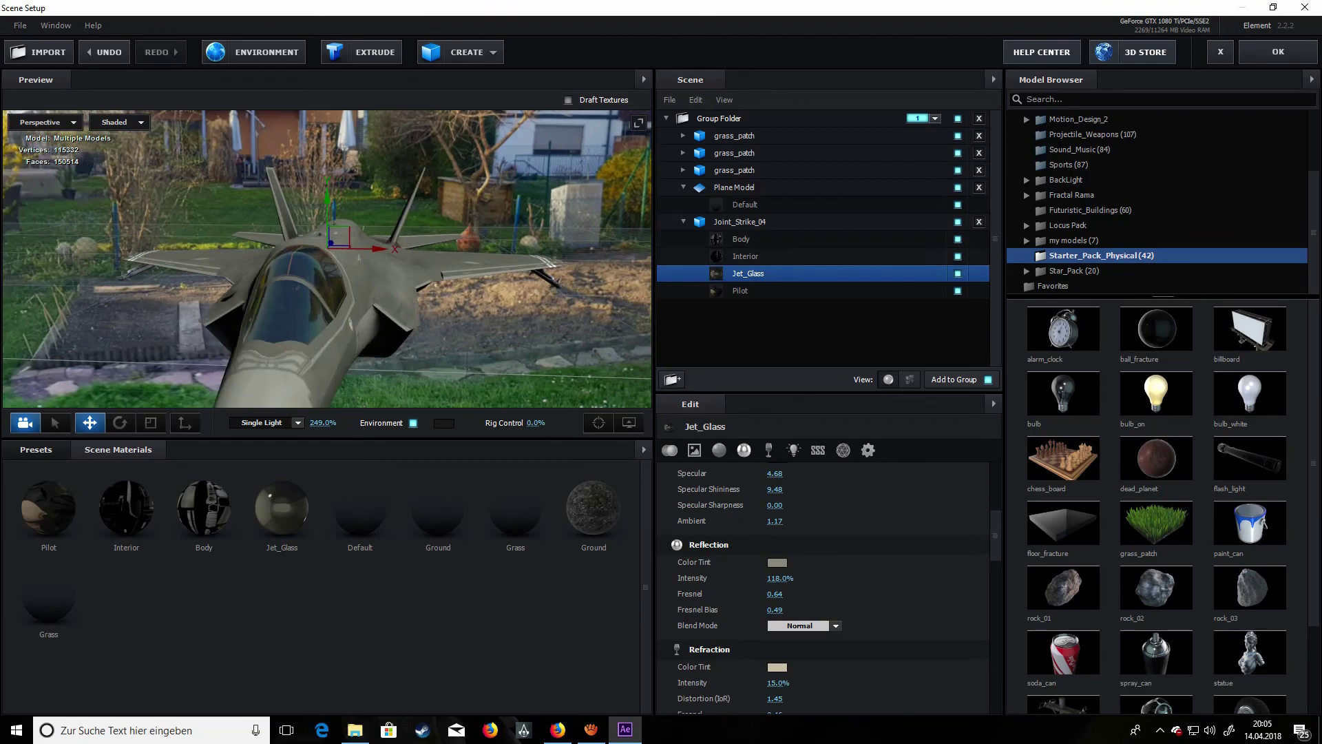
- Review the jet's Body material settings and inspect its specular and reflection/refraction texture channels
{"action": "left_click", "coordinate": [741, 239]}
{"action": "left_click_drag", "start_coordinate": [386, 275], "coordinate": [303, 276]}
{"action": "scroll", "coordinate": [826, 586], "scroll_direction": "down", "scroll_amount": 3}
{"action": "scroll", "coordinate": [823, 586], "scroll_direction": "down", "scroll_amount": 1}
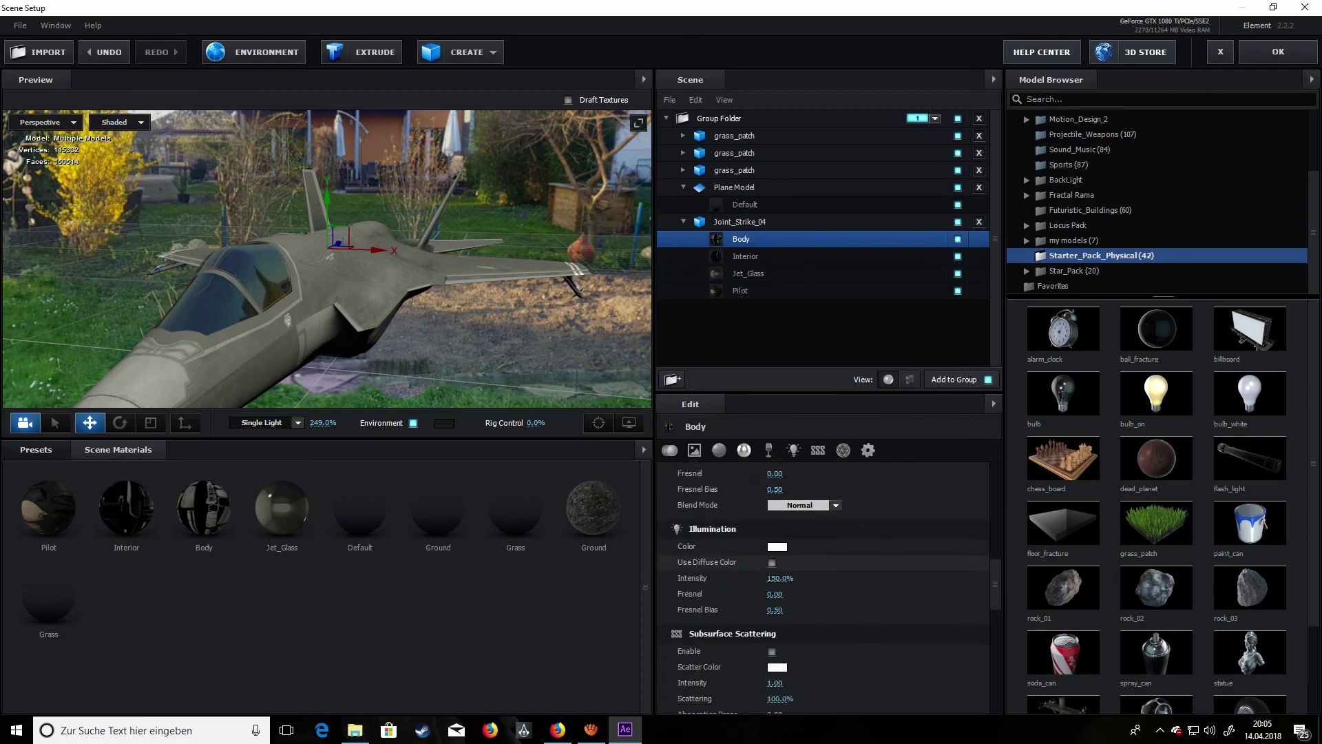
{"action": "scroll", "coordinate": [823, 585], "scroll_direction": "up", "scroll_amount": 6}
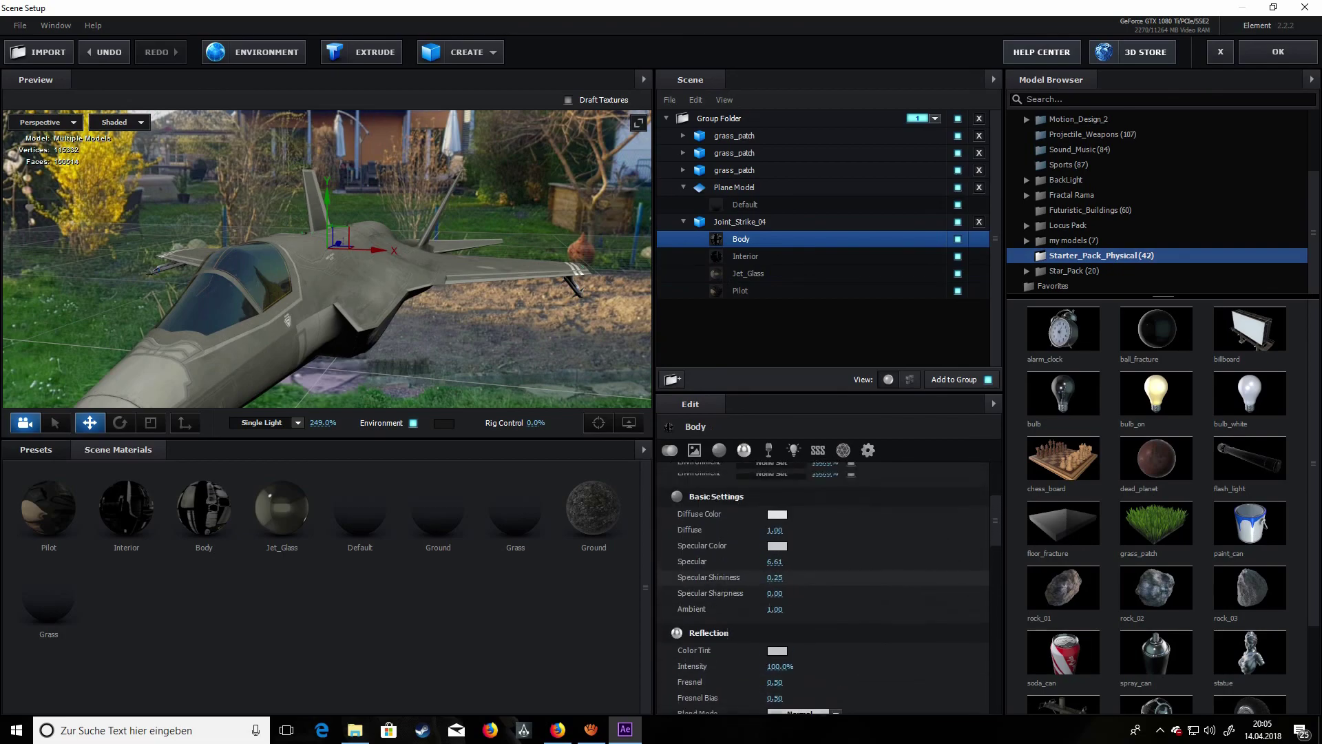
{"action": "scroll", "coordinate": [823, 566], "scroll_direction": "up", "scroll_amount": 1}
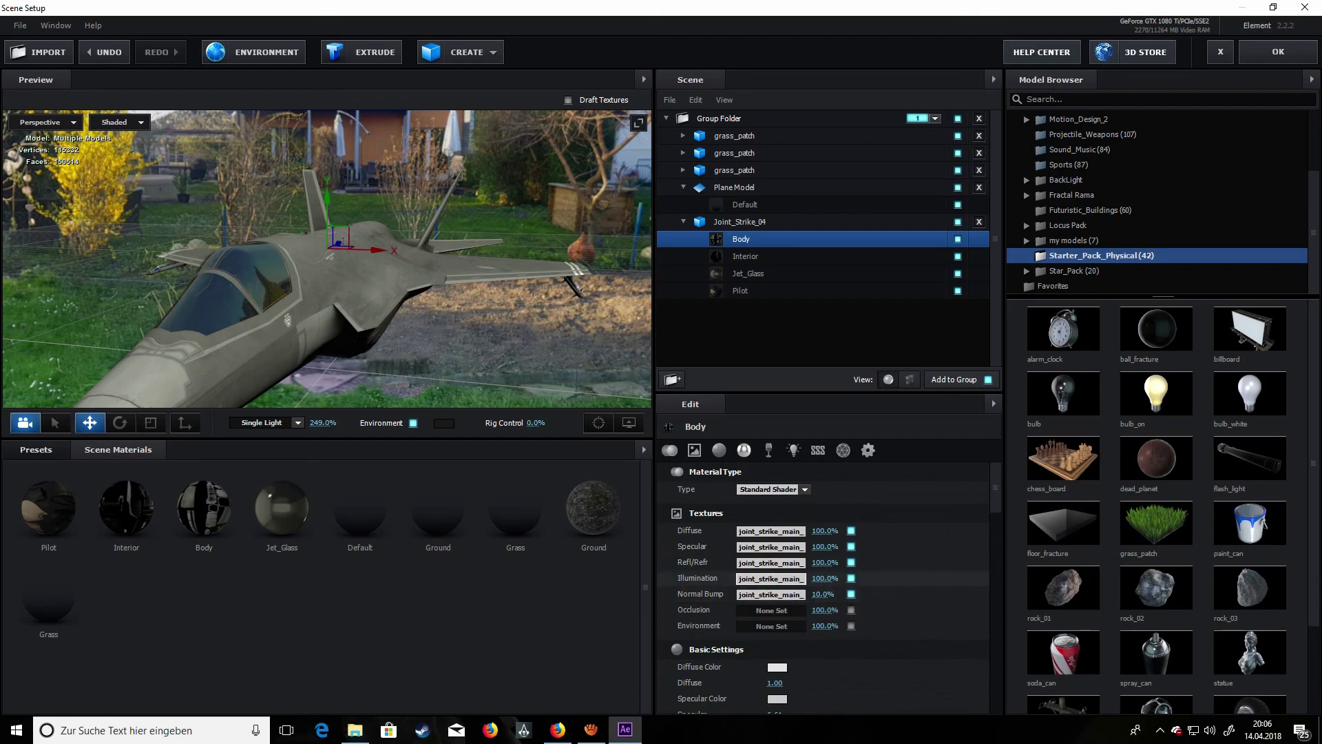
{"action": "left_click", "coordinate": [772, 547]}
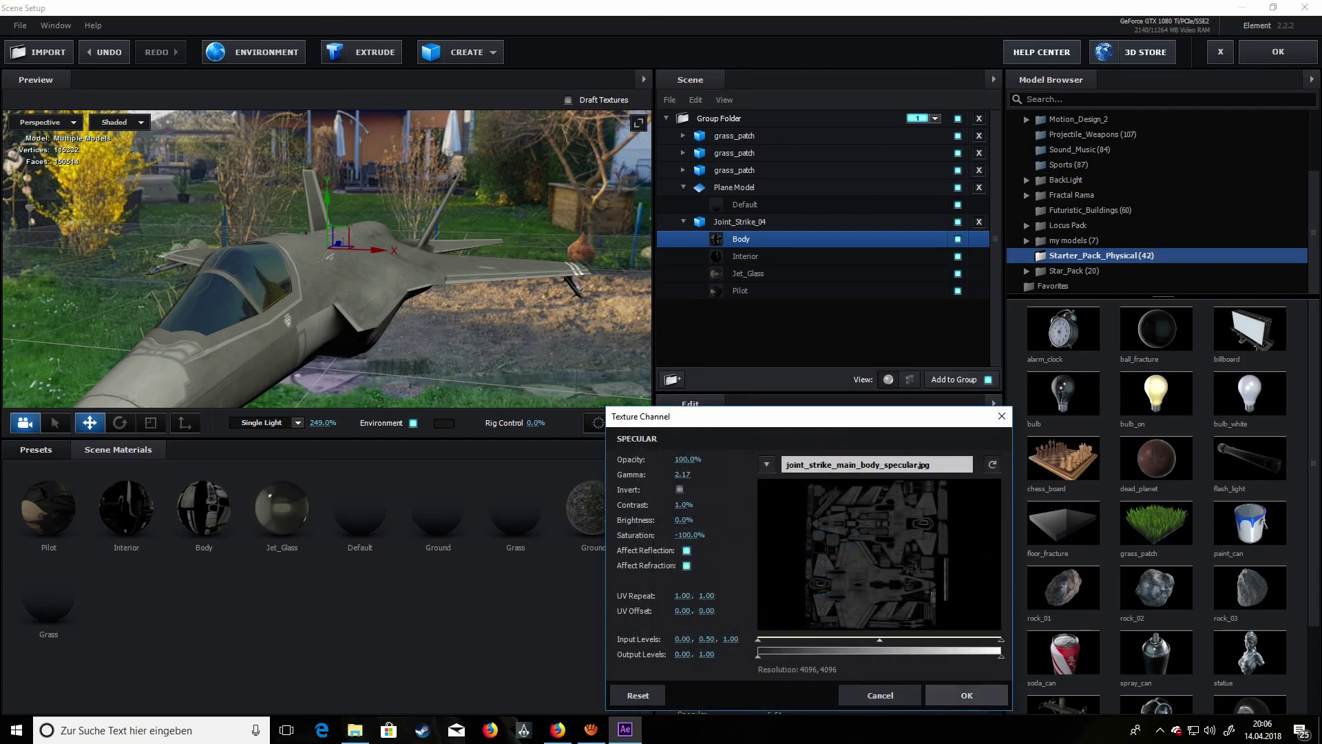
{"action": "left_click", "coordinate": [966, 695]}
{"action": "left_click", "coordinate": [772, 563]}
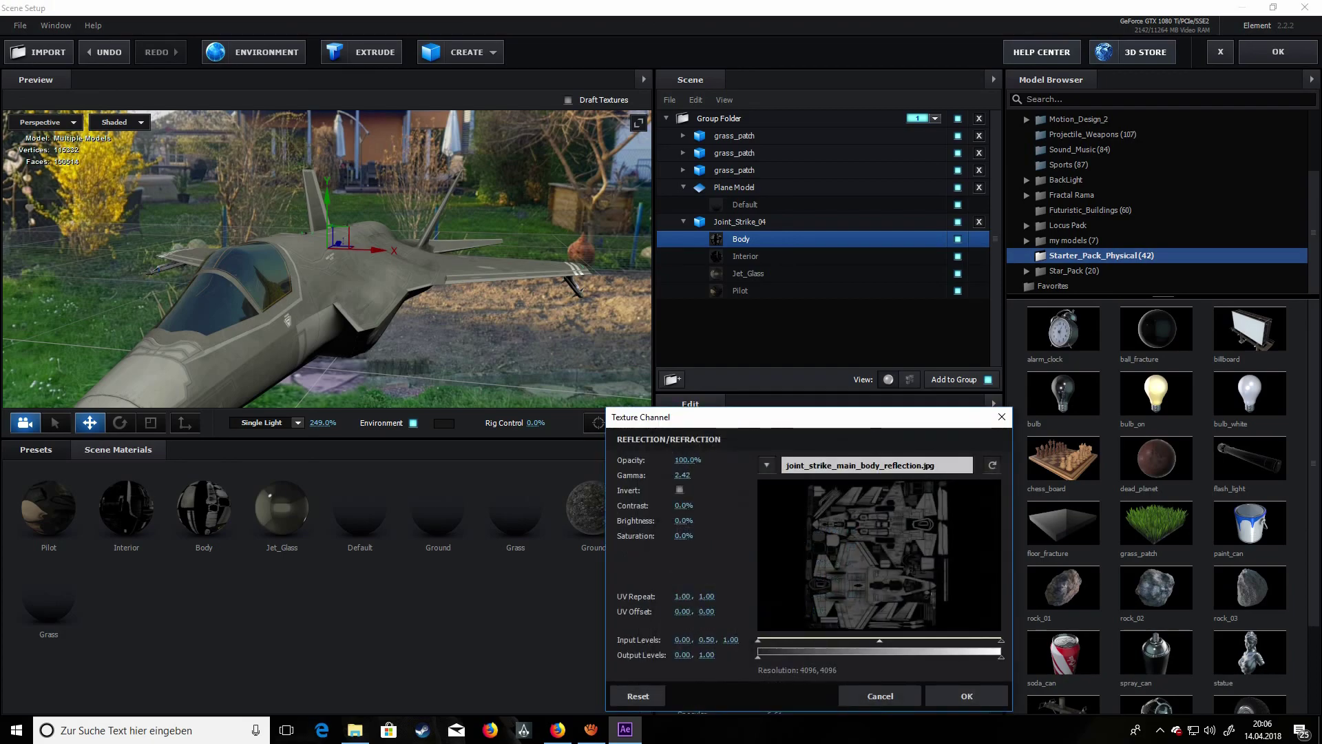
{"action": "left_click", "coordinate": [967, 695]}
- Set the Body material's reflection intensity to 560 % and Fresnel to 1.00, and lighten its reflection colour tint
{"action": "scroll", "coordinate": [827, 585], "scroll_direction": "down", "scroll_amount": 5}
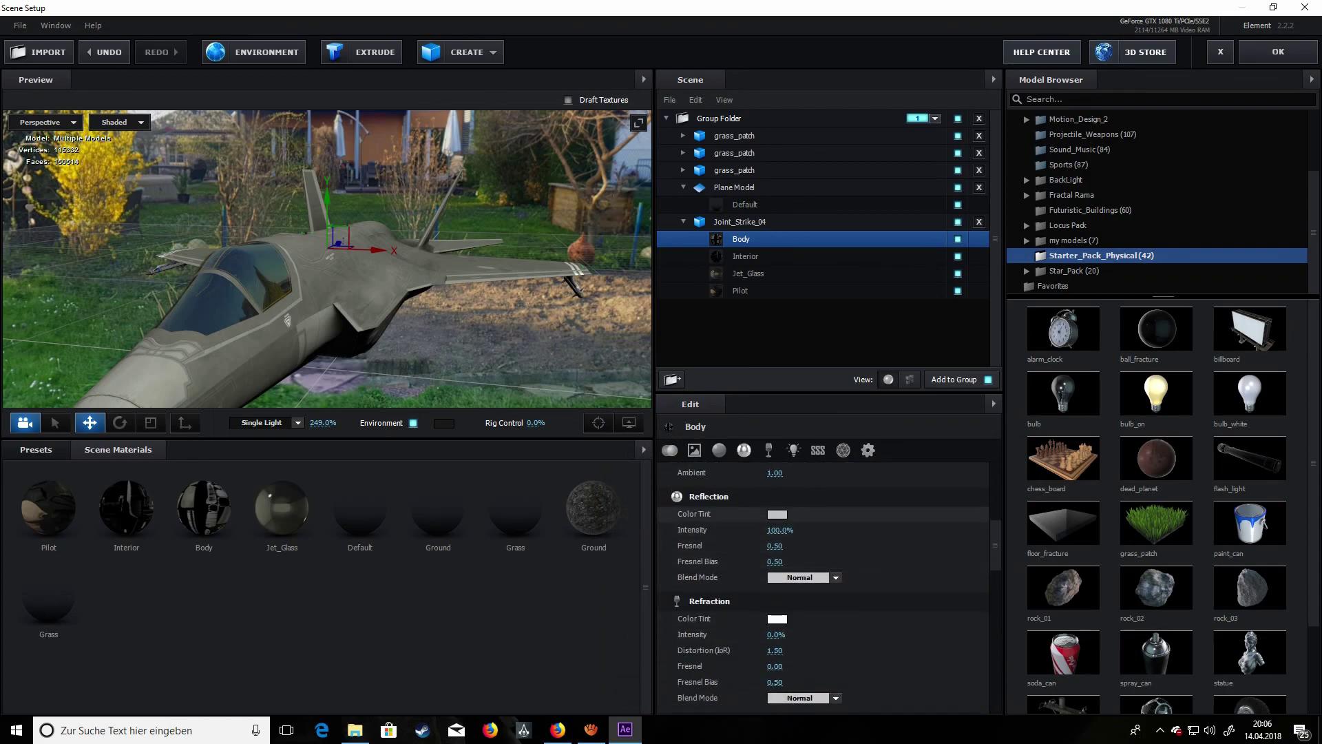
{"action": "left_click_drag", "start_coordinate": [780, 529], "coordinate": [911, 529]}
{"action": "left_click", "coordinate": [777, 514]}
{"action": "left_click_drag", "start_coordinate": [657, 488], "coordinate": [657, 475]}
{"action": "left_click", "coordinate": [885, 613]}
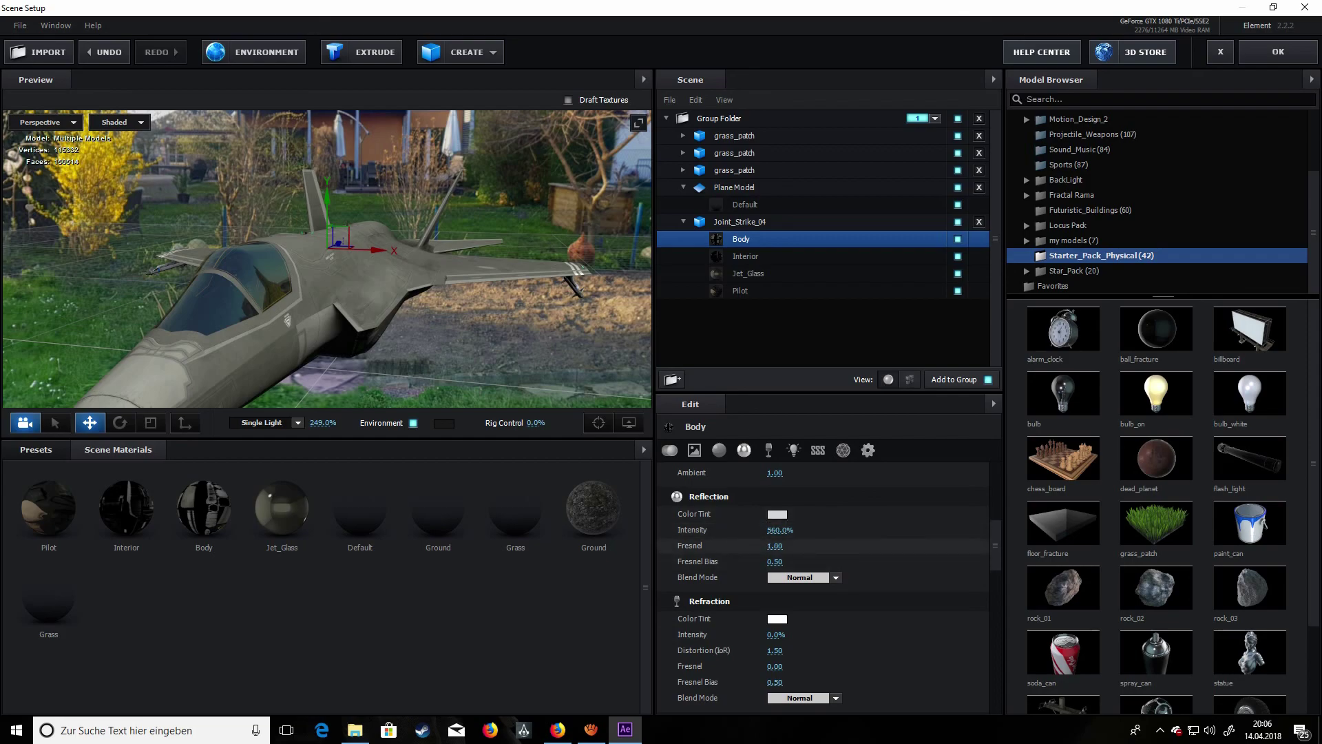
- Set the Body material's reflection Fresnel to -0.83 and Fresnel bias to 0.00, checking the fuselage from other angles
{"action": "left_click_drag", "start_coordinate": [776, 545], "coordinate": [737, 559]}
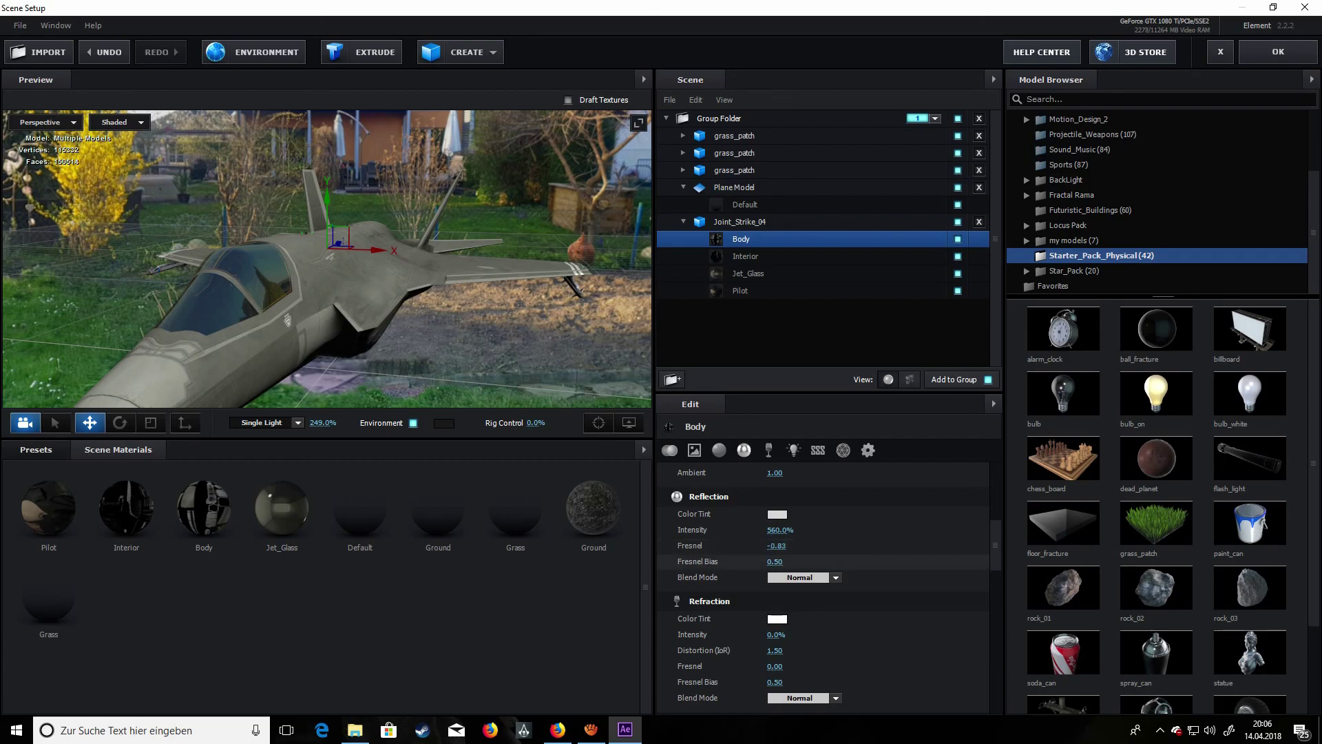
{"action": "left_click_drag", "start_coordinate": [327, 275], "coordinate": [406, 276]}
{"action": "left_click_drag", "start_coordinate": [376, 232], "coordinate": [258, 244]}
{"action": "left_click_drag", "start_coordinate": [327, 275], "coordinate": [117, 265]}
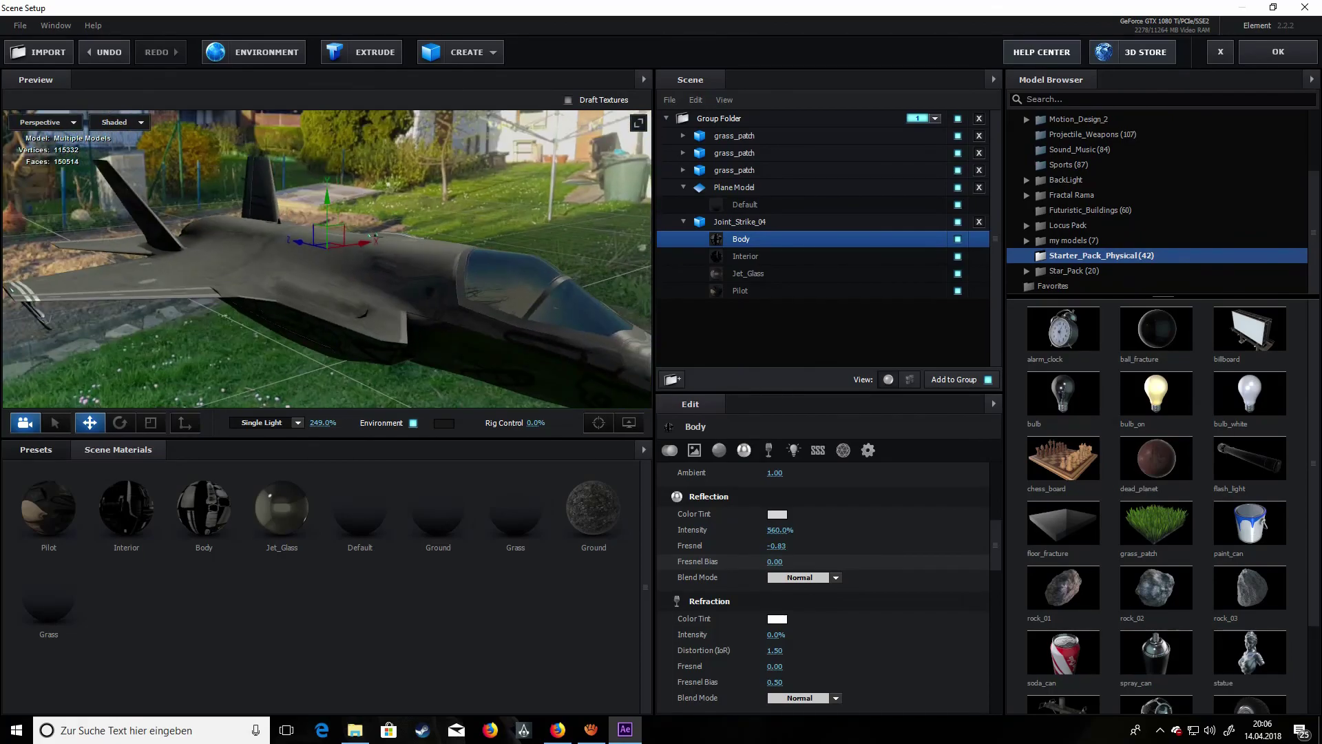
- Set the Body material's specular to 12.56 and specular shininess to 0.10
{"action": "scroll", "coordinate": [823, 554], "scroll_direction": "up", "scroll_amount": 3}
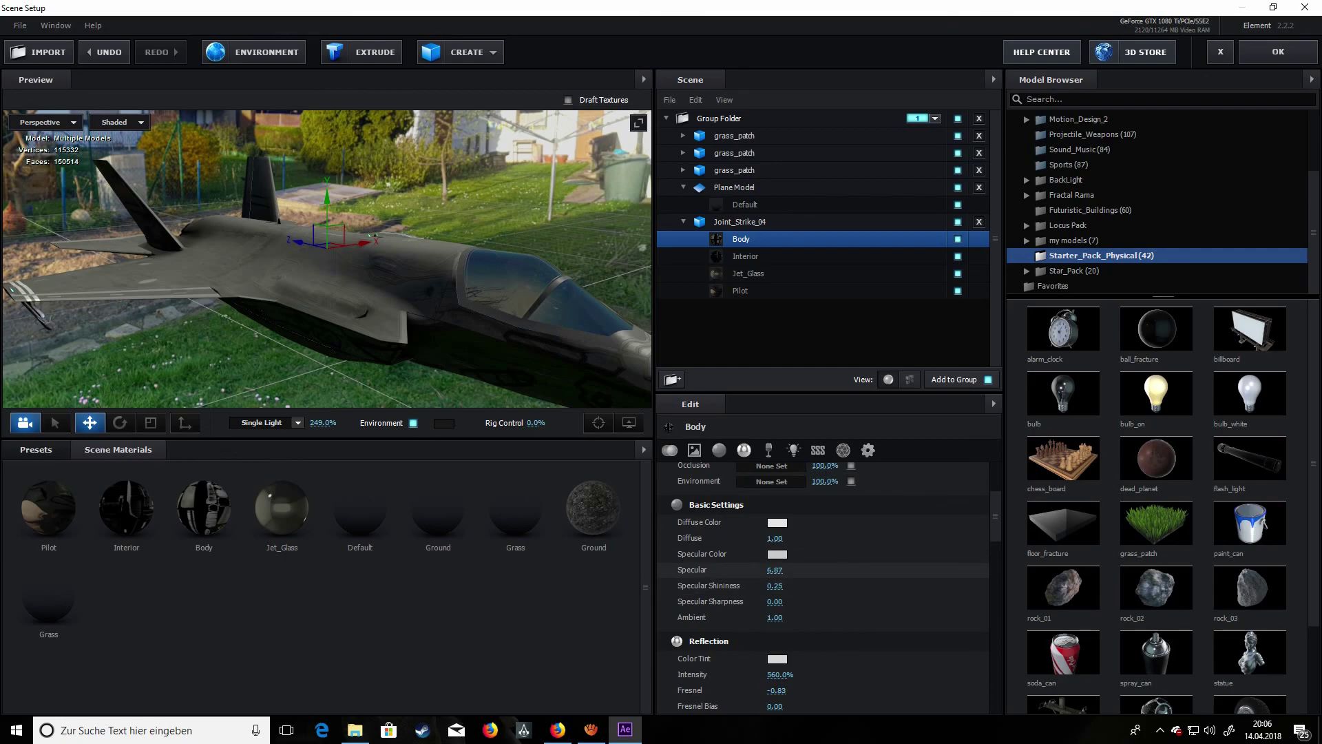
{"action": "mouse_move", "coordinate": [775, 585]}
{"action": "left_mouse_down"}
{"action": "mouse_move", "coordinate": [806, 585]}
{"action": "mouse_move", "coordinate": [775, 586]}
{"action": "left_mouse_up"}
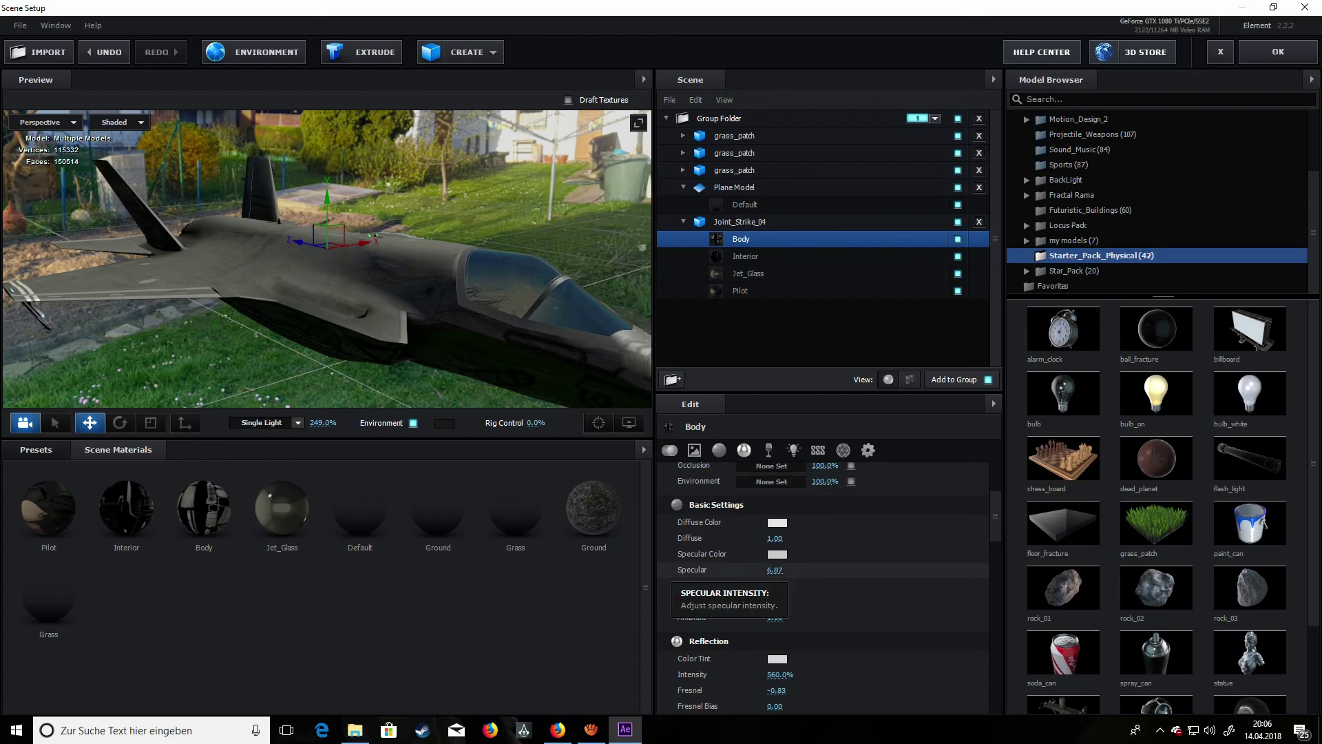
{"action": "left_click_drag", "start_coordinate": [775, 570], "coordinate": [802, 569]}
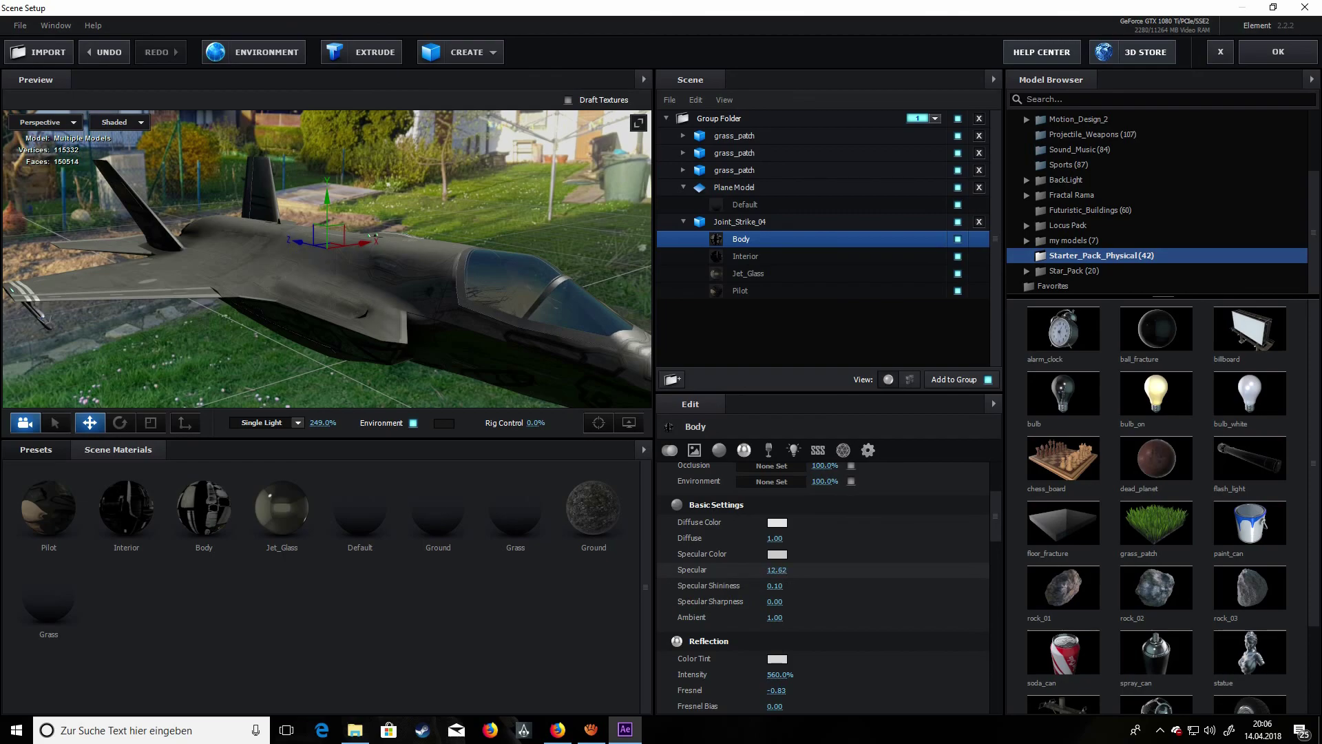
{"action": "left_click_drag", "start_coordinate": [413, 317], "coordinate": [458, 318]}
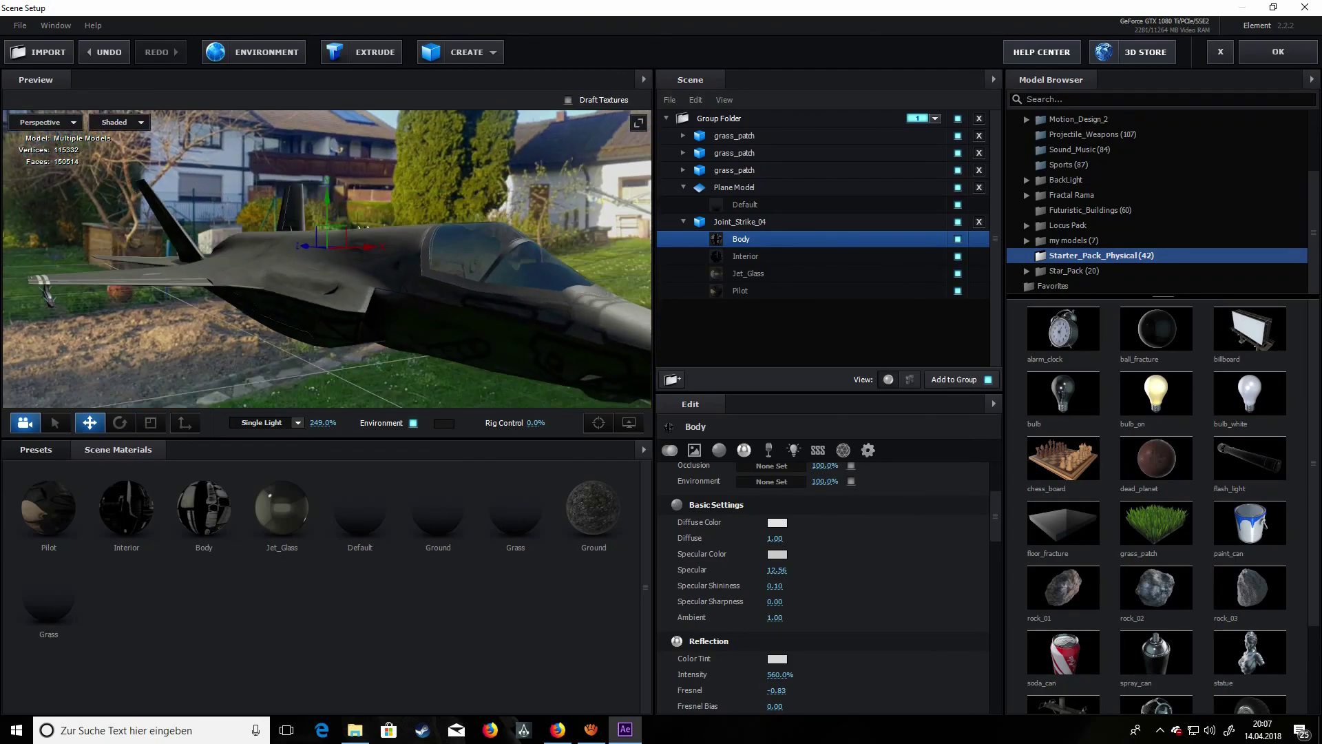
- Set the Body material's reflection intensity to 117 % and its ambient value to 1.74
{"action": "scroll", "coordinate": [827, 551], "scroll_direction": "down", "scroll_amount": 3}
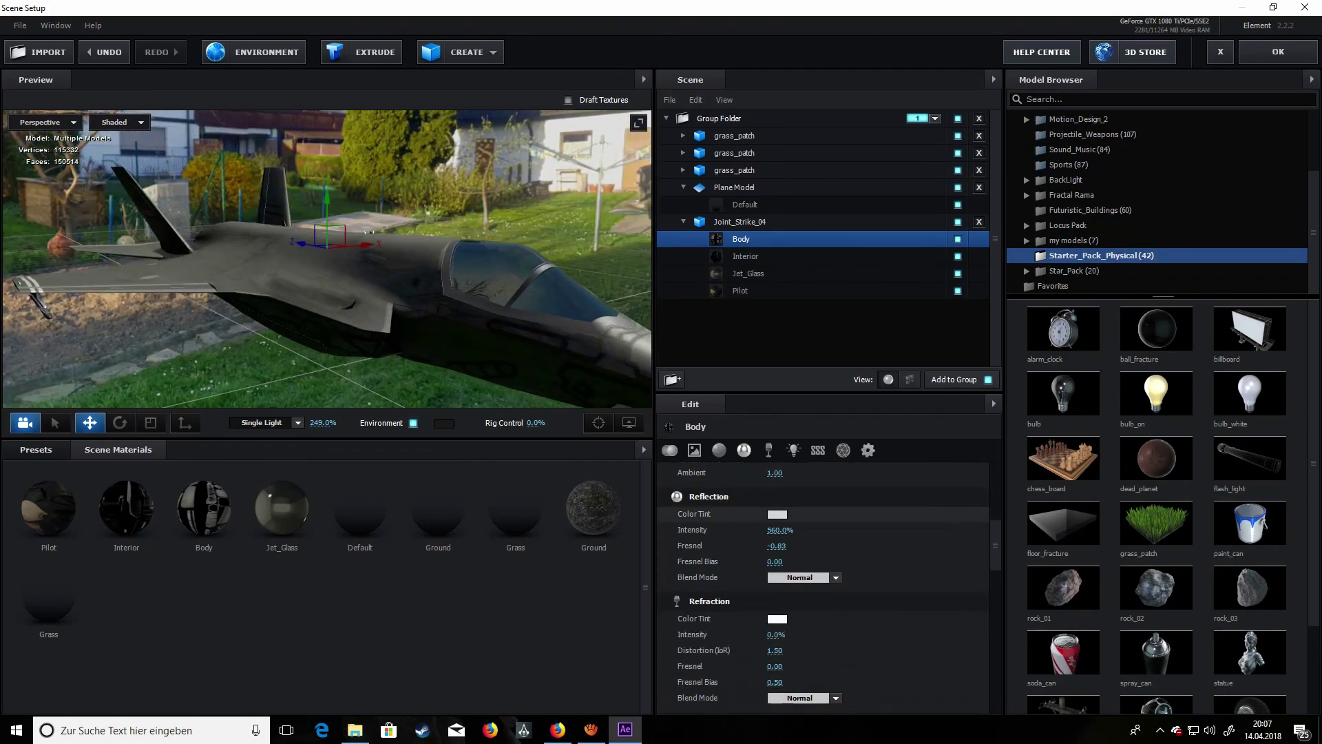
{"action": "left_click_drag", "start_coordinate": [780, 530], "coordinate": [716, 529]}
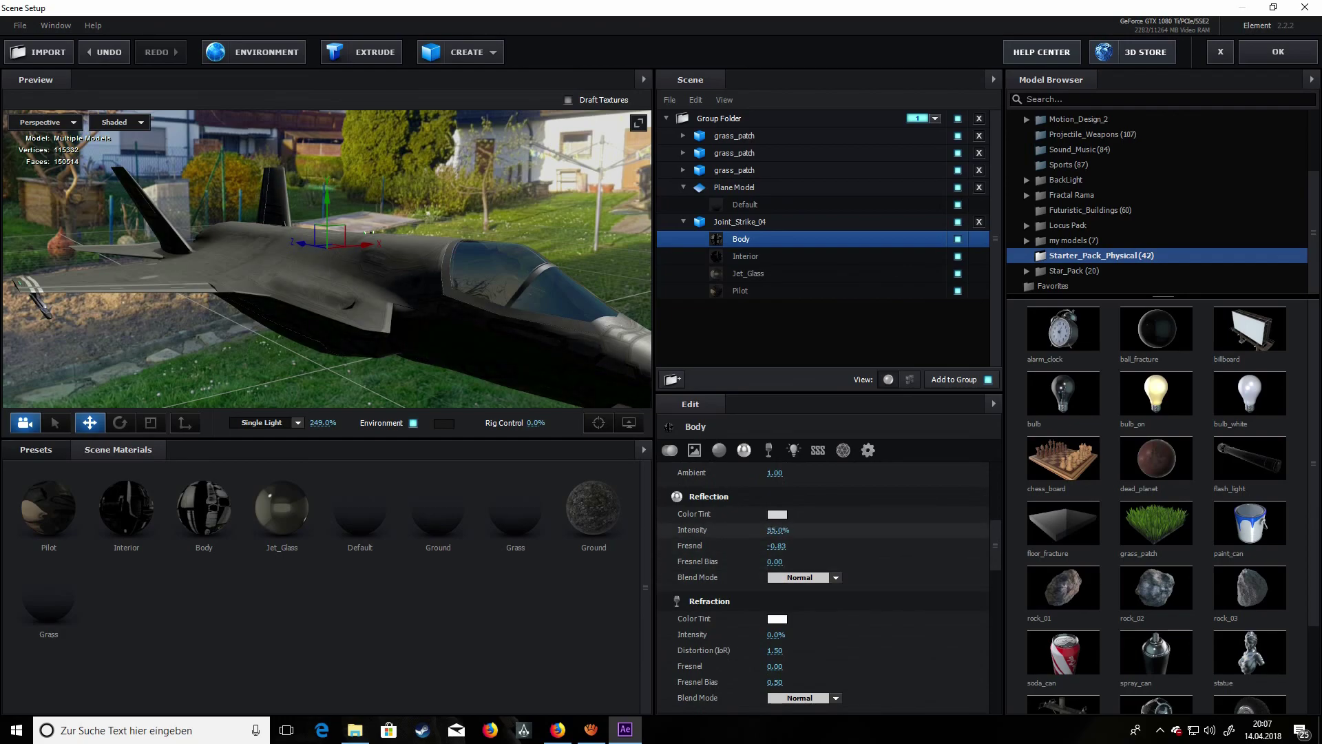
{"action": "scroll", "coordinate": [827, 585], "scroll_direction": "up", "scroll_amount": 3}
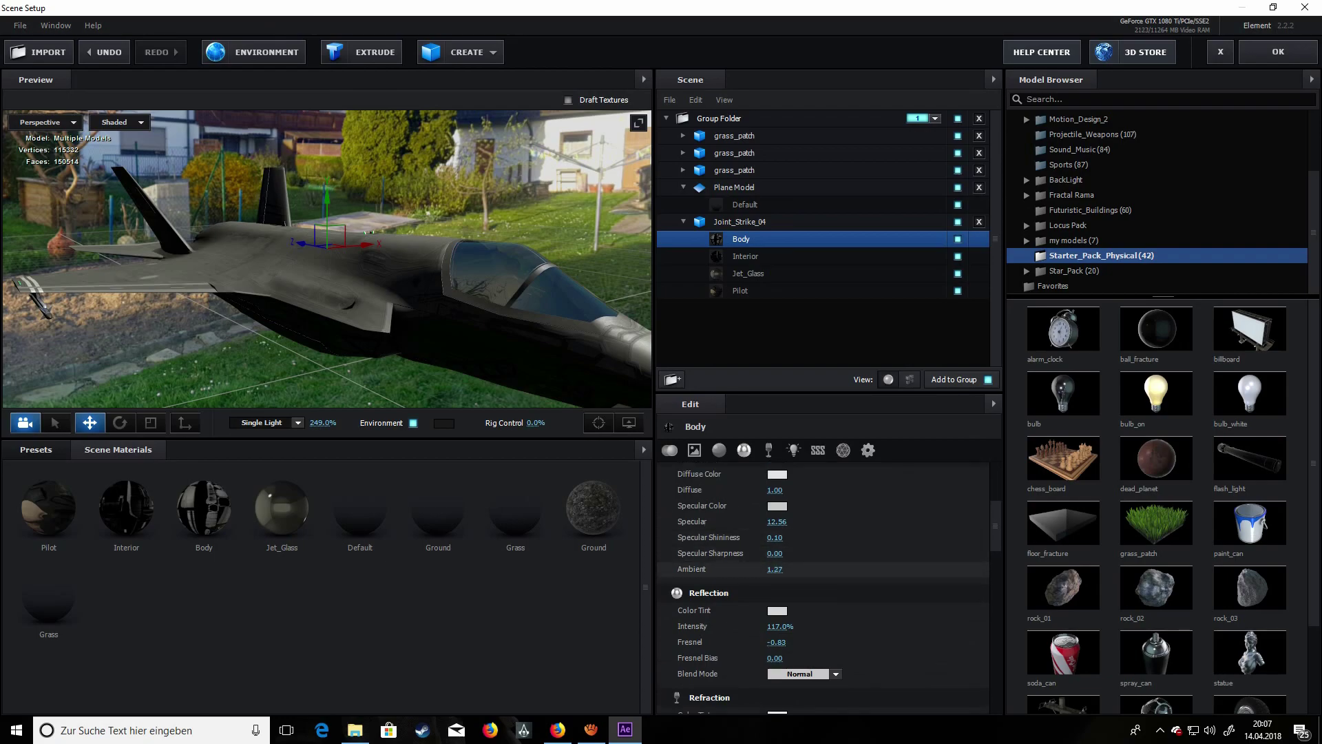
{"action": "left_click_drag", "start_coordinate": [775, 569], "coordinate": [890, 553]}
{"action": "left_click_drag", "start_coordinate": [806, 553], "coordinate": [771, 553]}
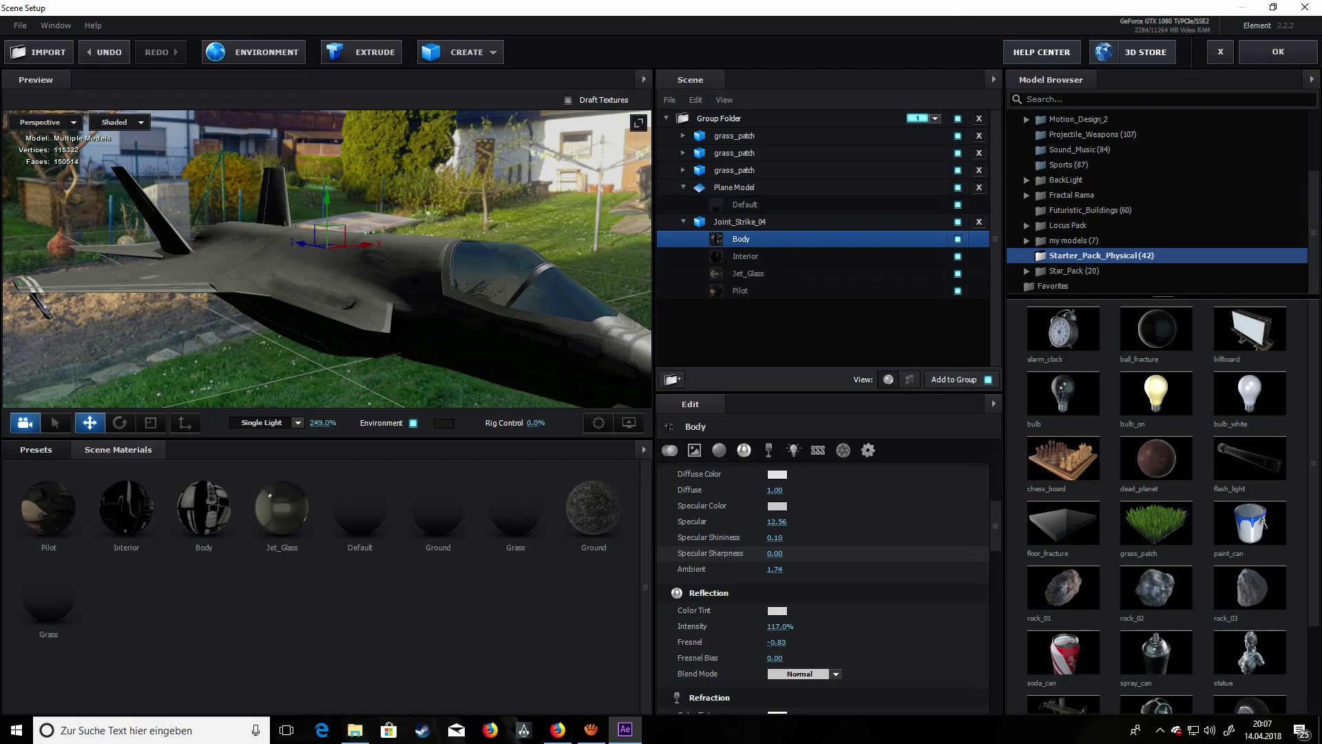
{"action": "left_click_drag", "start_coordinate": [483, 303], "coordinate": [307, 289]}
{"action": "scroll", "coordinate": [715, 538], "scroll_direction": "down", "scroll_amount": 1}
{"action": "scroll", "coordinate": [826, 585], "scroll_direction": "down", "scroll_amount": 4}
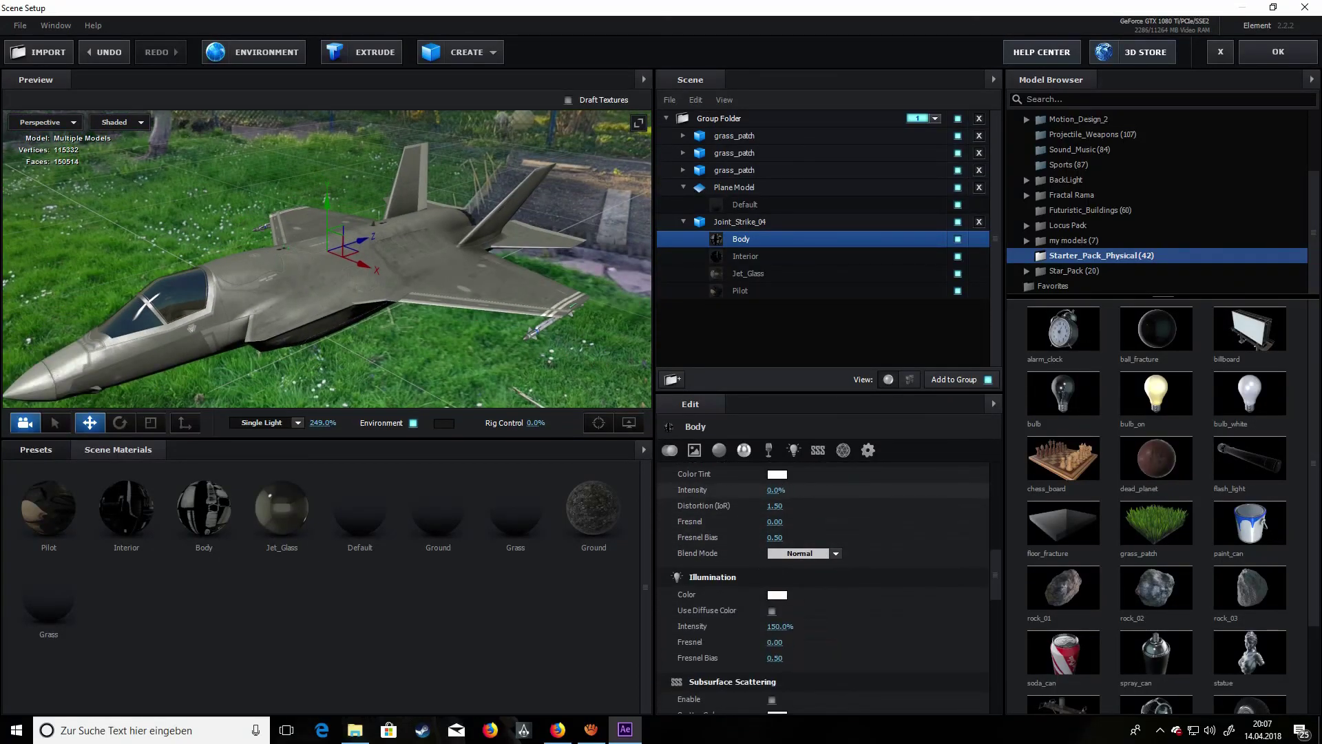
- Hide and reshow the jet's Interior material to examine which parts it covers, viewing the jet from behind
{"action": "left_click", "coordinate": [745, 255]}
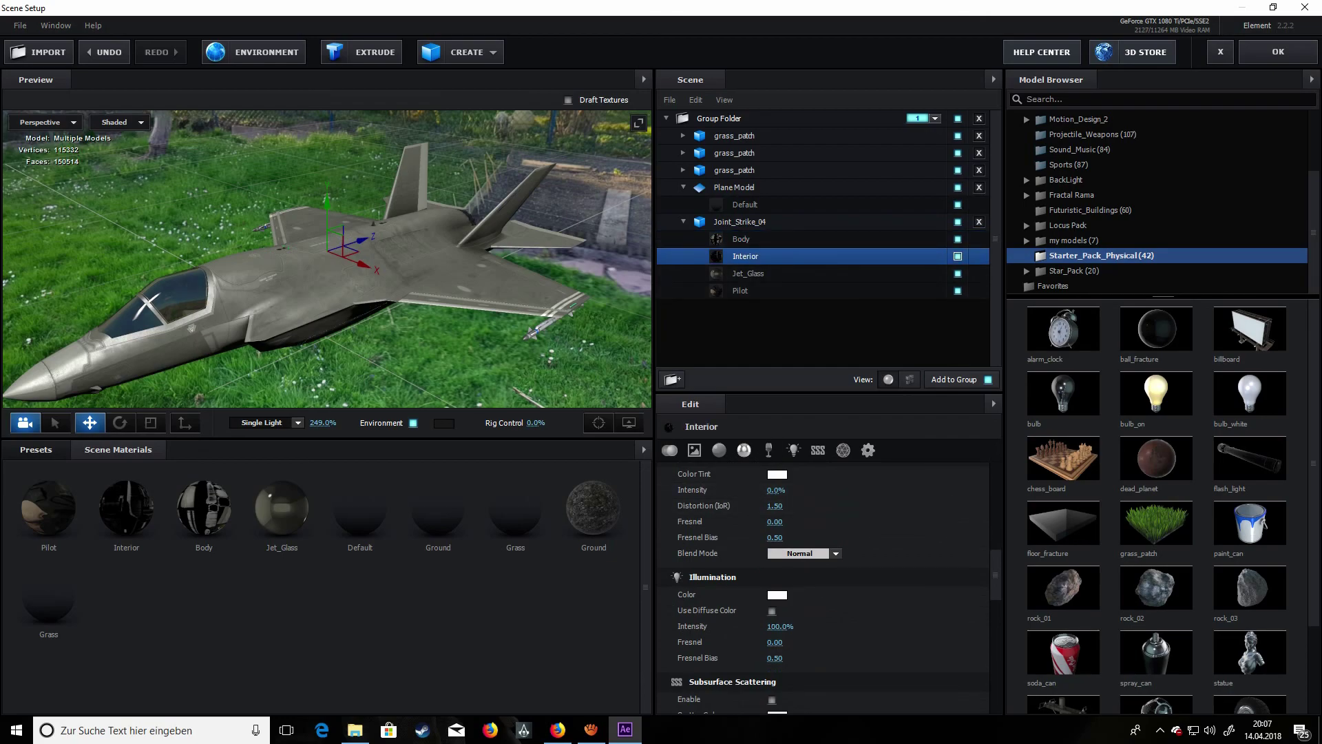
{"action": "left_click_drag", "start_coordinate": [482, 275], "coordinate": [207, 276]}
{"action": "left_click_drag", "start_coordinate": [327, 276], "coordinate": [327, 238]}
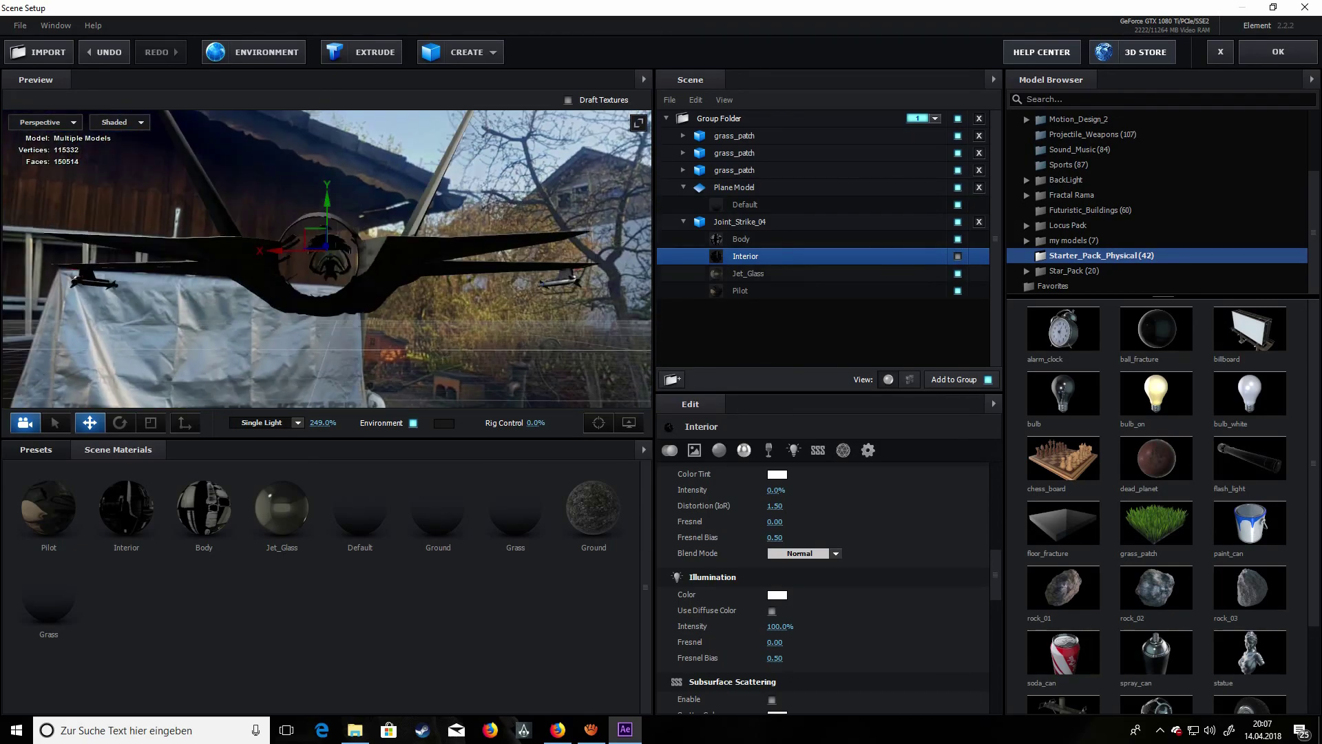
{"action": "left_click", "coordinate": [957, 255]}
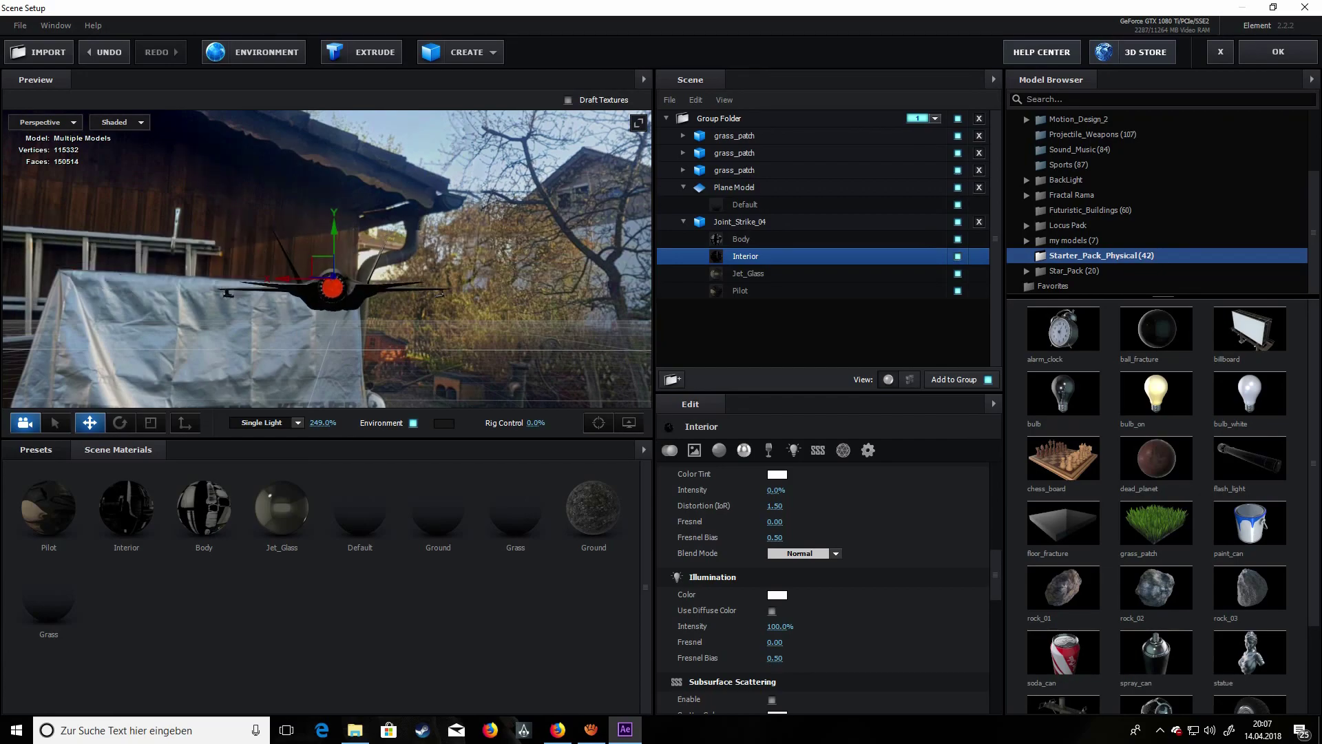
{"action": "key", "text": "ctrl+z"}
{"action": "left_click_drag", "start_coordinate": [327, 259], "coordinate": [440, 289]}
{"action": "scroll", "coordinate": [327, 259], "scroll_direction": "down", "scroll_amount": 6}
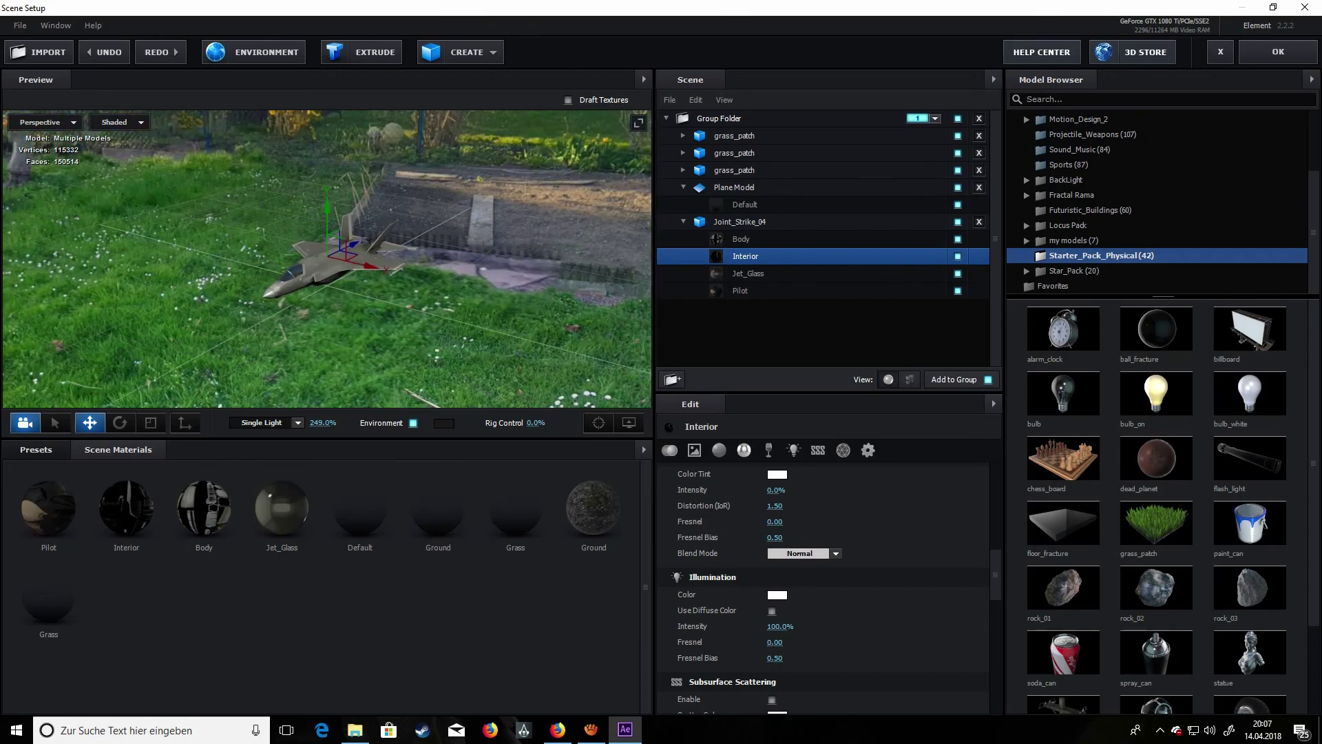
- Apply the scene setup changes to the composition and inspect the rendered jet up close
{"action": "left_click_drag", "start_coordinate": [327, 259], "coordinate": [482, 276]}
{"action": "left_click", "coordinate": [1279, 52]}
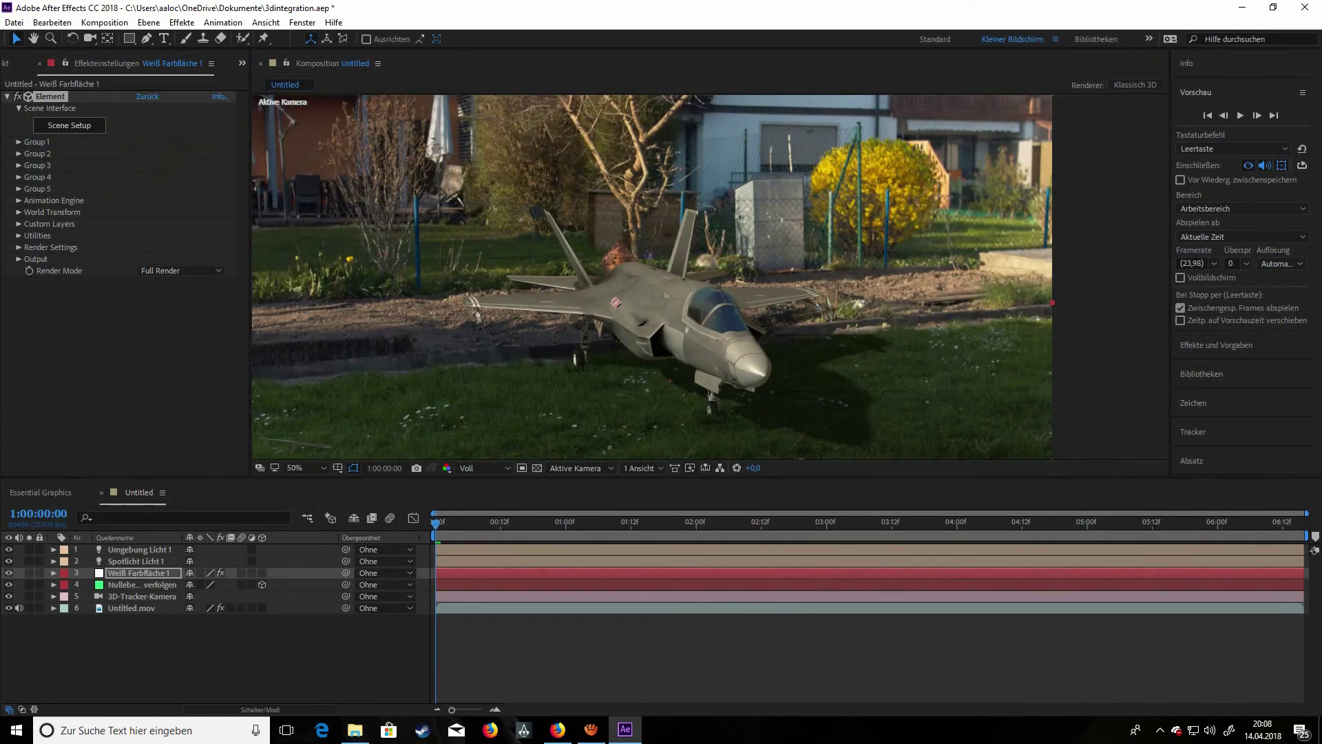
{"action": "left_click", "coordinate": [213, 655]}
{"action": "scroll", "coordinate": [710, 277], "scroll_direction": "up", "scroll_amount": 1}
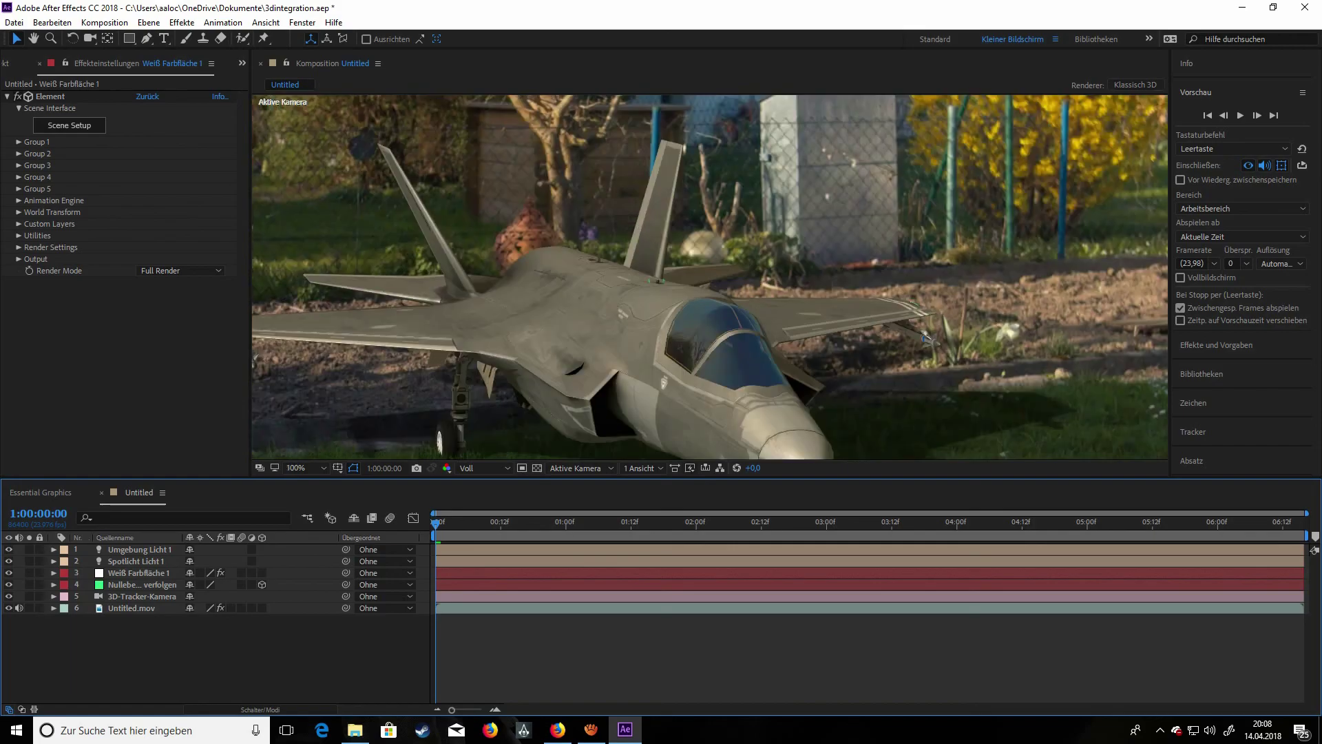
{"action": "key", "text": "comma"}
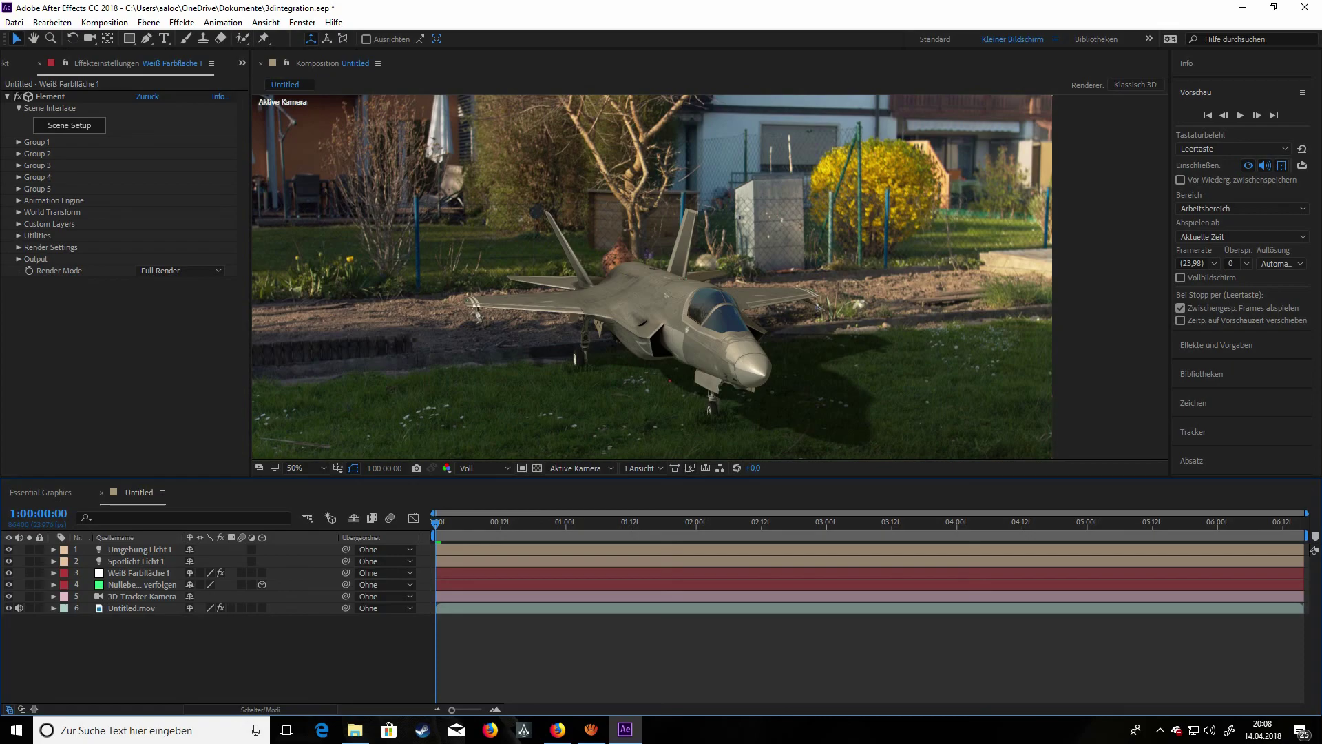
- Reopen the Element scene setup, lower the Joint_Strike_04 model's anchor point to Y -0.33, and apply the change
{"action": "left_click", "coordinate": [139, 573]}
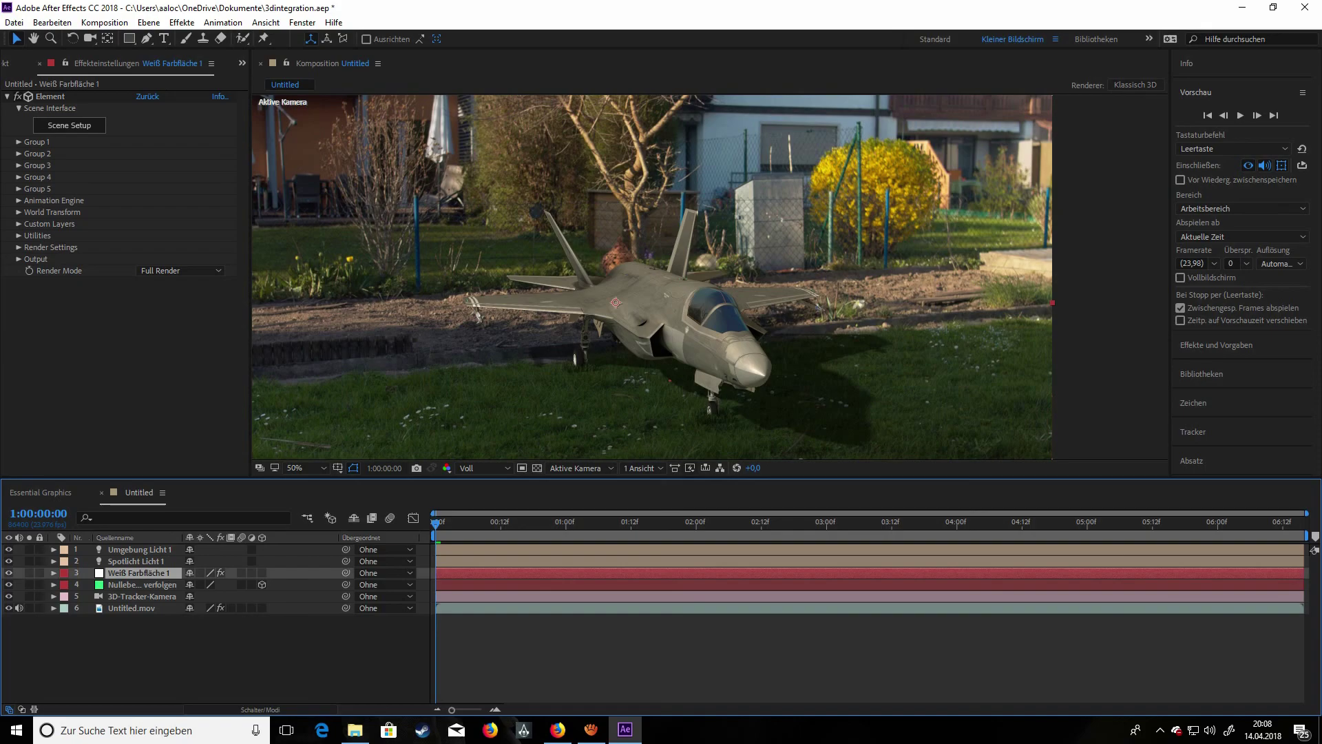
{"action": "left_click", "coordinate": [50, 97]}
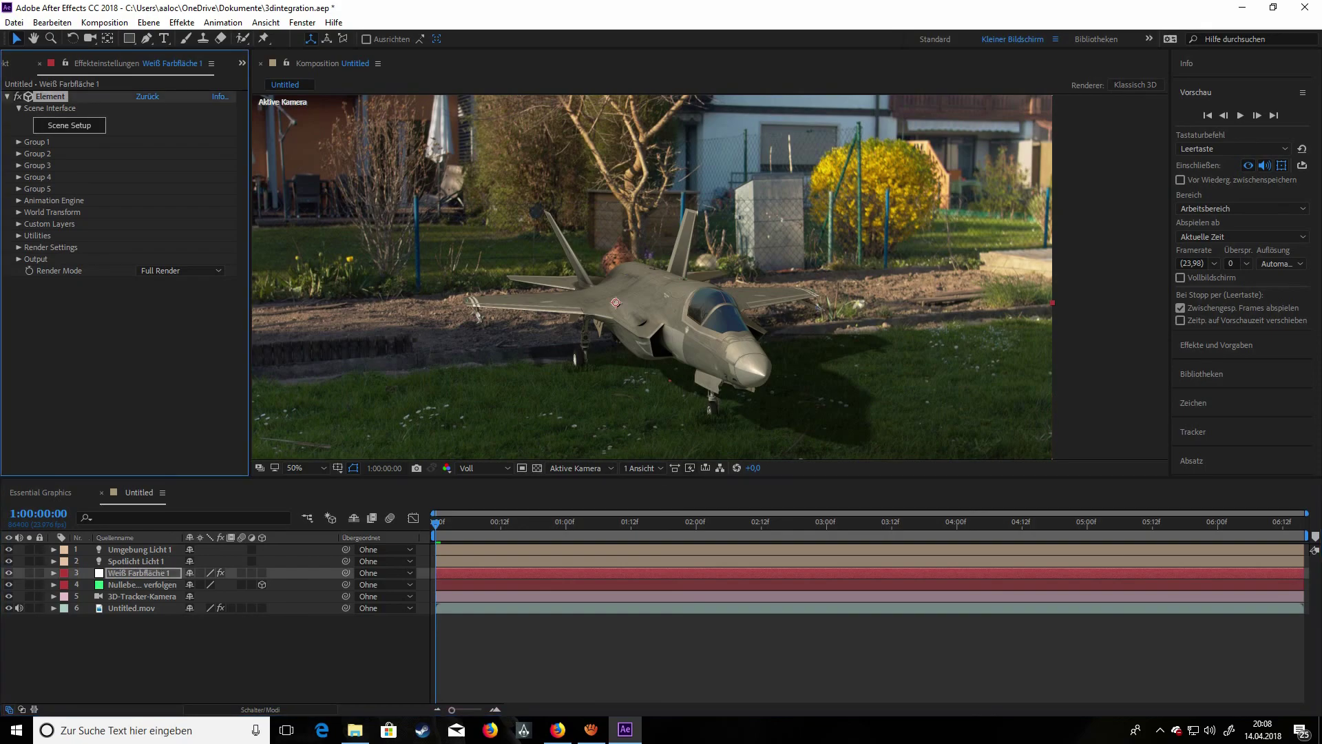
{"action": "left_click", "coordinate": [69, 125]}
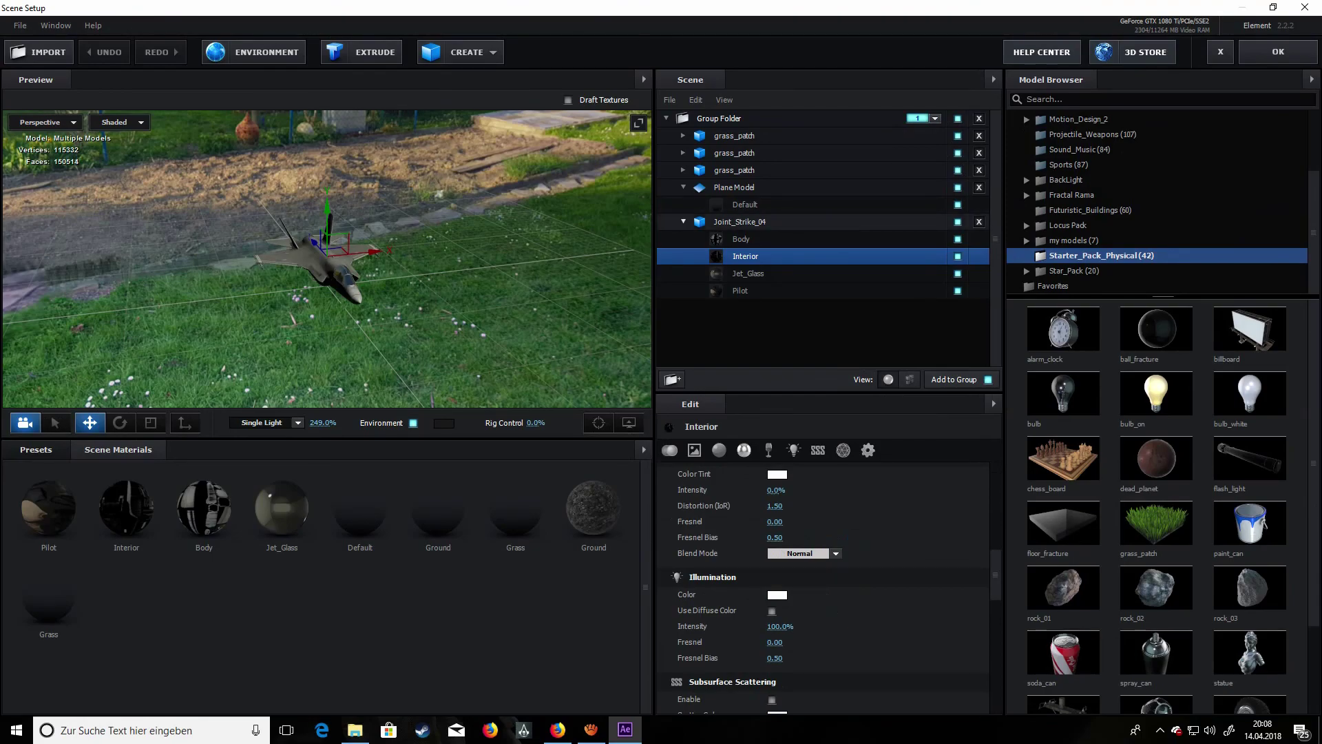
{"action": "left_click", "coordinate": [740, 221]}
{"action": "left_click_drag", "start_coordinate": [327, 259], "coordinate": [440, 207]}
{"action": "left_click_drag", "start_coordinate": [331, 282], "coordinate": [387, 253]}
{"action": "left_click", "coordinate": [185, 422]}
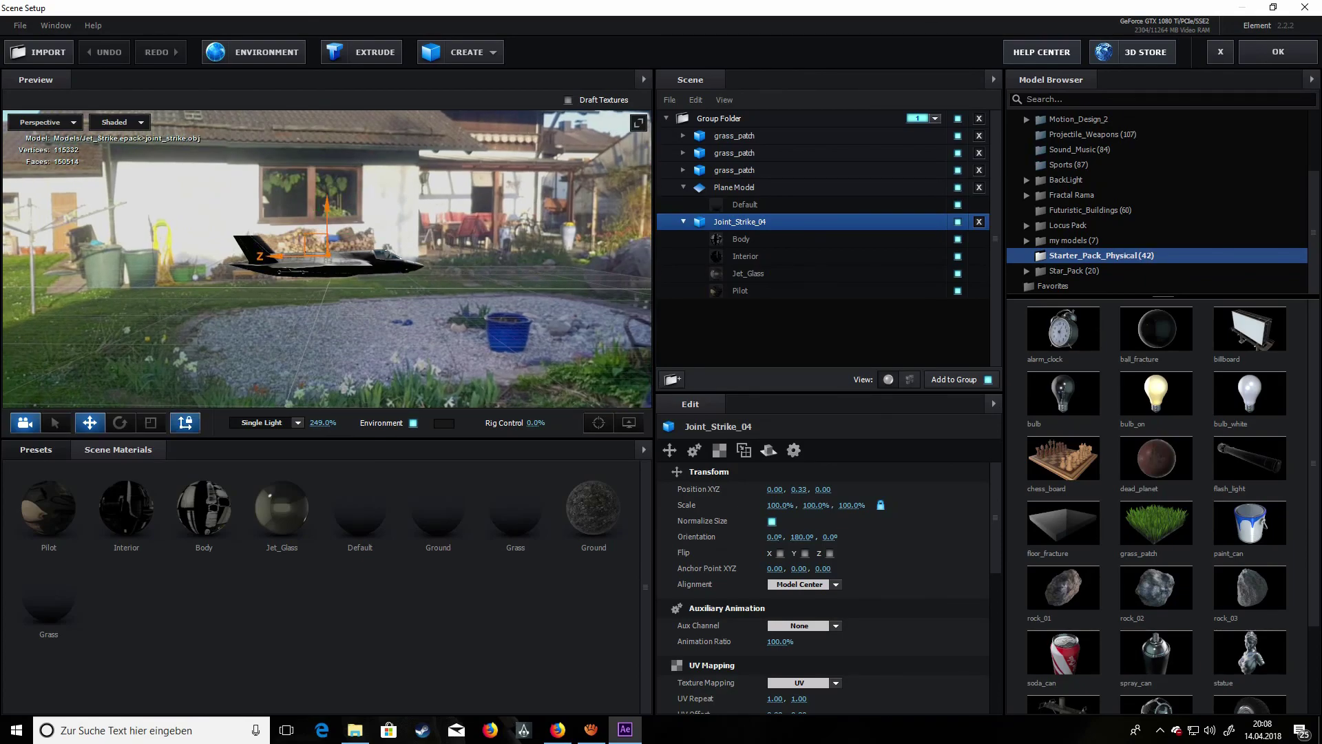
{"action": "left_click_drag", "start_coordinate": [327, 207], "coordinate": [372, 237]}
{"action": "scroll", "coordinate": [327, 258], "scroll_direction": "up", "scroll_amount": 5}
{"action": "left_click_drag", "start_coordinate": [327, 317], "coordinate": [327, 288]}
{"action": "left_click_drag", "start_coordinate": [413, 262], "coordinate": [234, 264]}
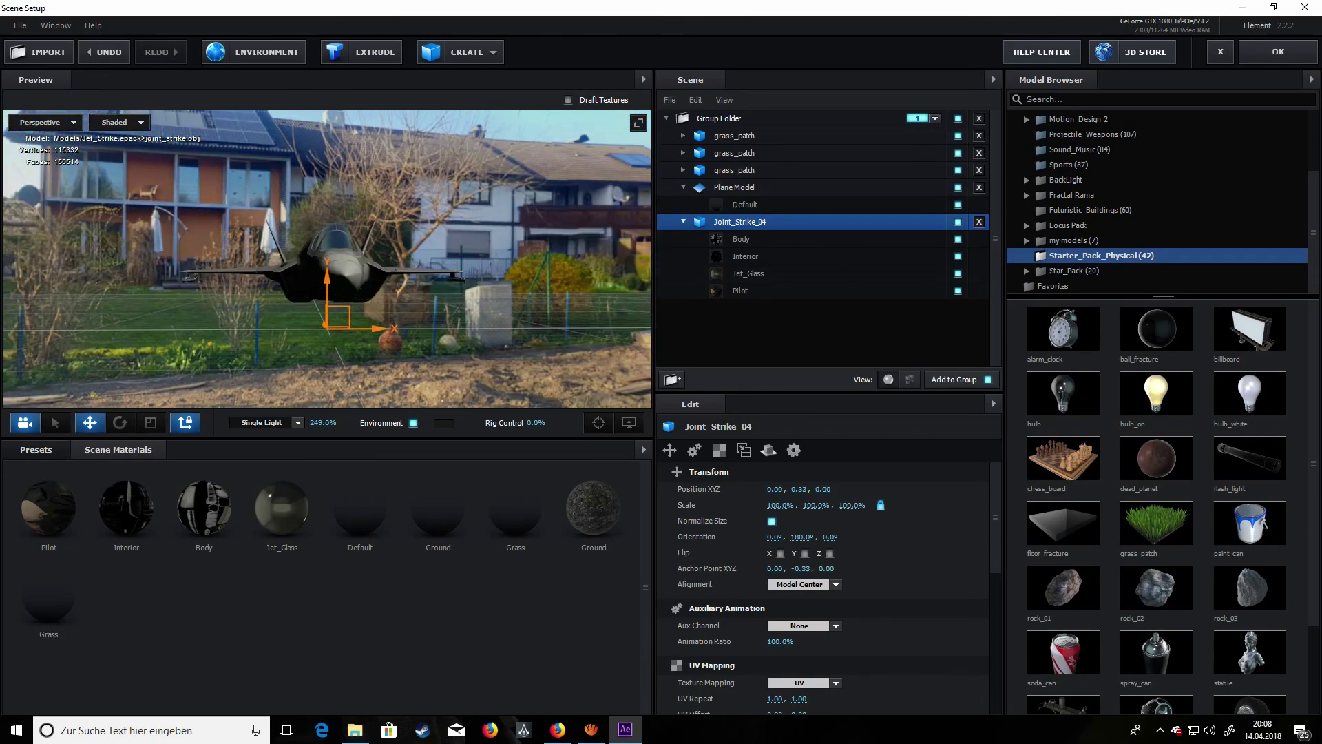
{"action": "left_click", "coordinate": [185, 422]}
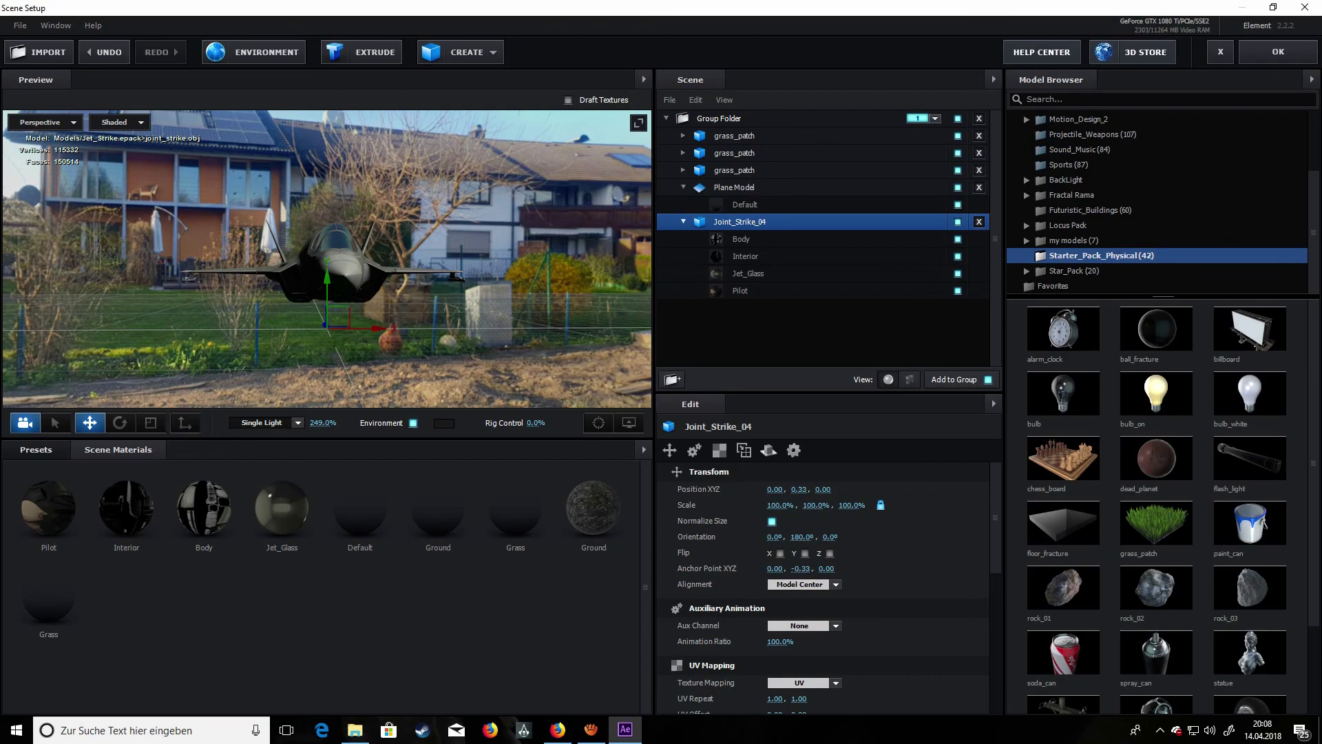
{"action": "left_click", "coordinate": [1278, 51]}
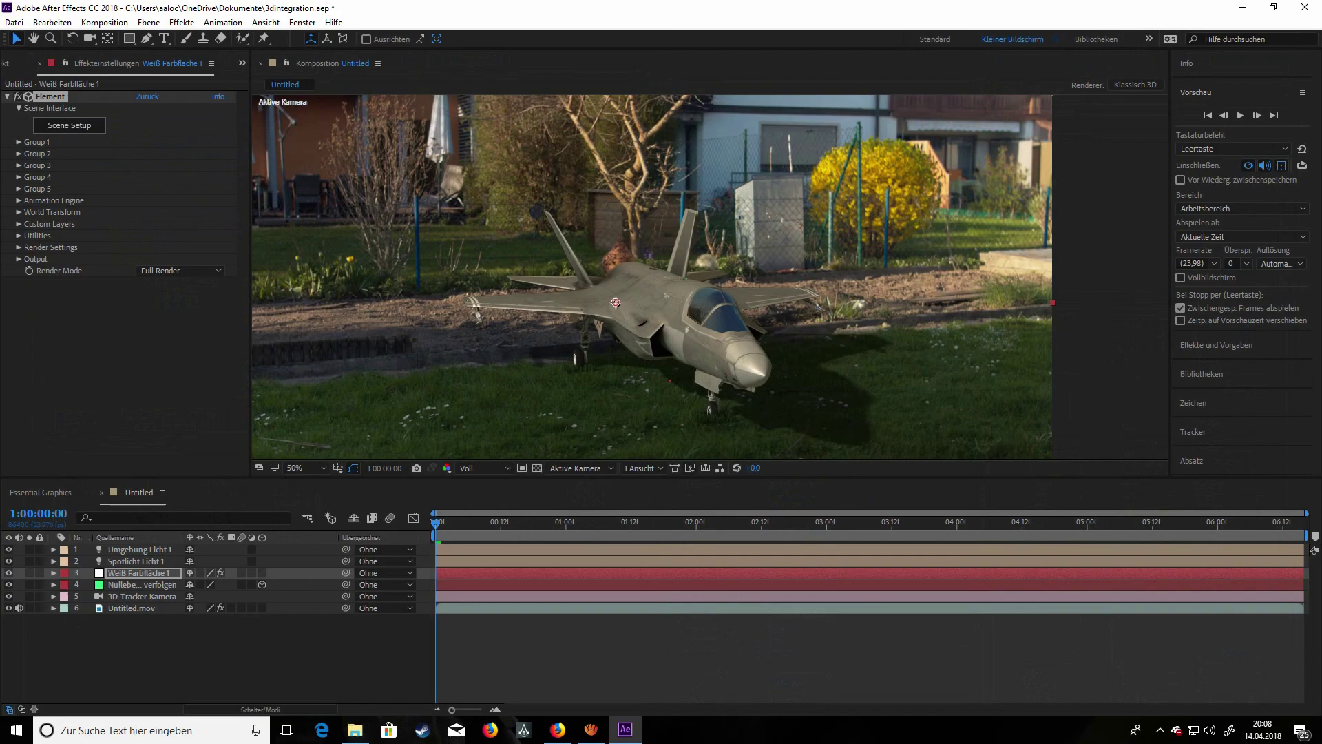
- Enlarge the jet by setting Group 1's particle size to 157,60 in the Element effect
{"action": "left_click", "coordinate": [18, 142]}
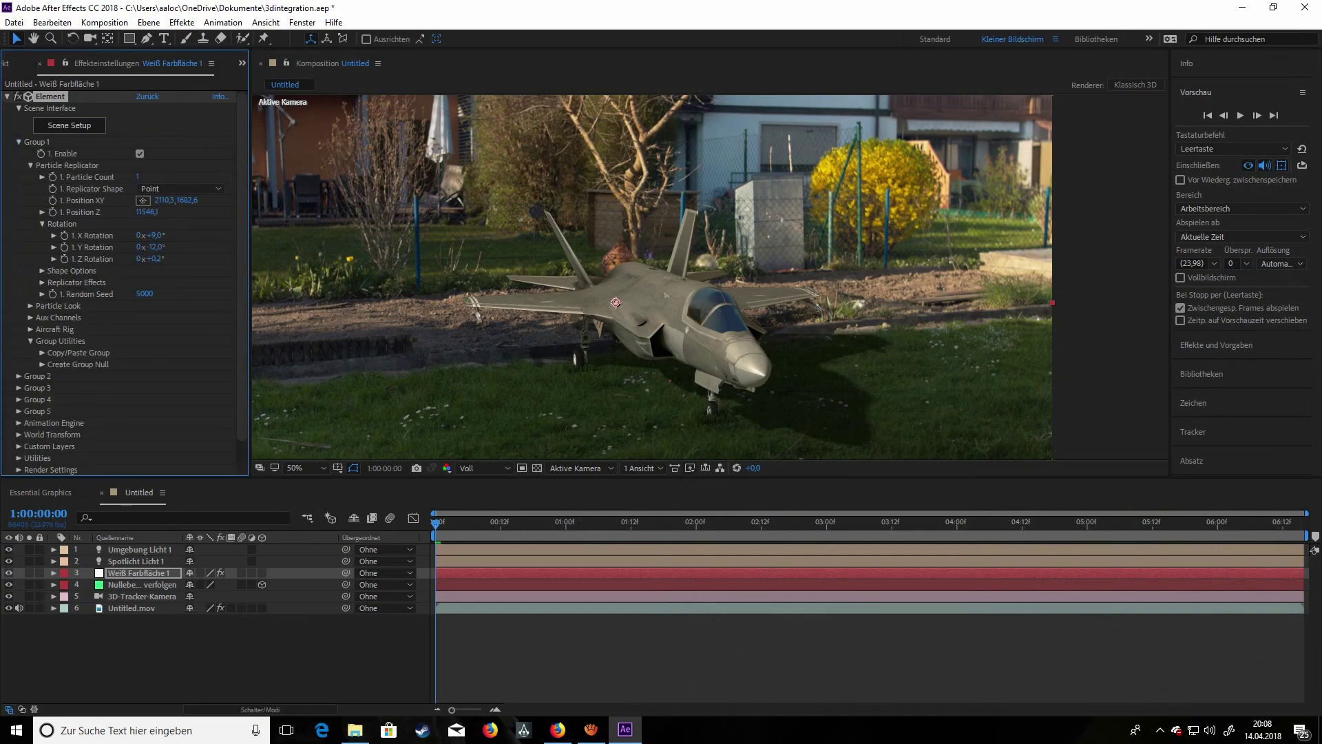
{"action": "left_click", "coordinate": [30, 306]}
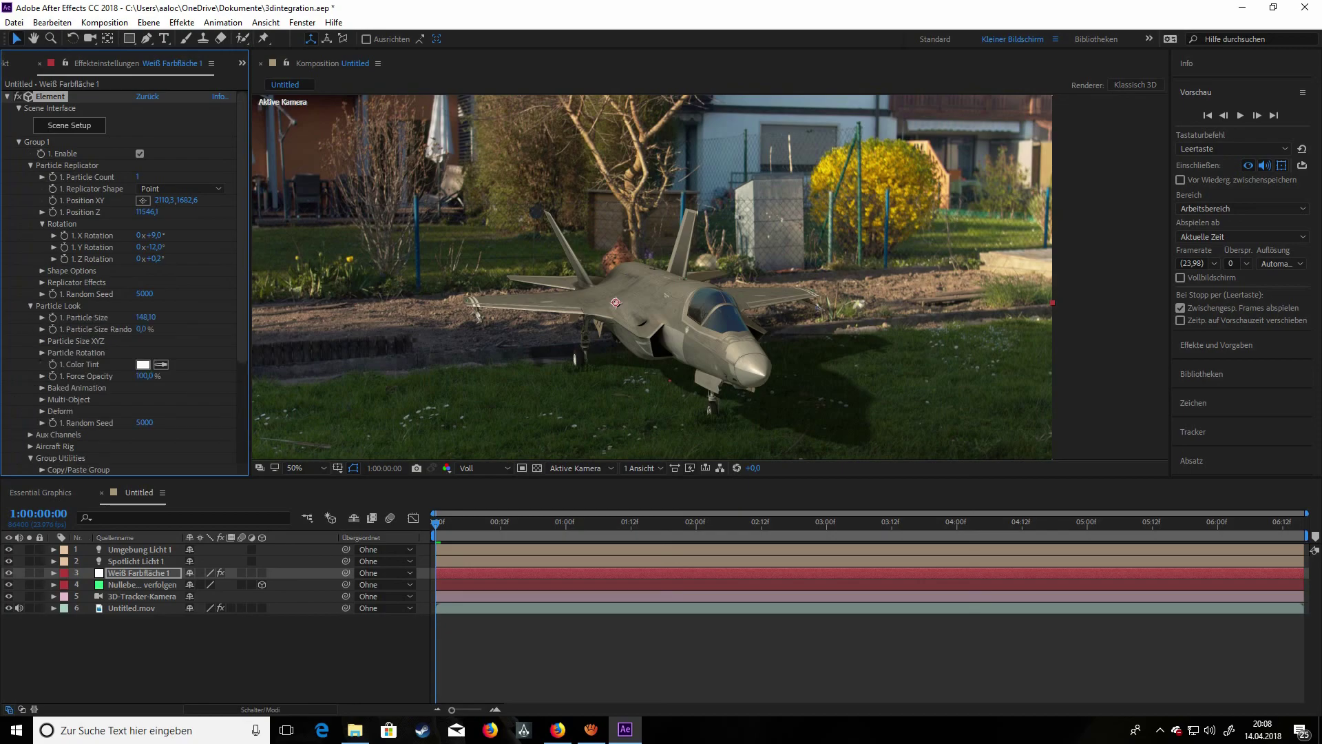
{"action": "left_click_drag", "start_coordinate": [145, 316], "coordinate": [147, 317]}
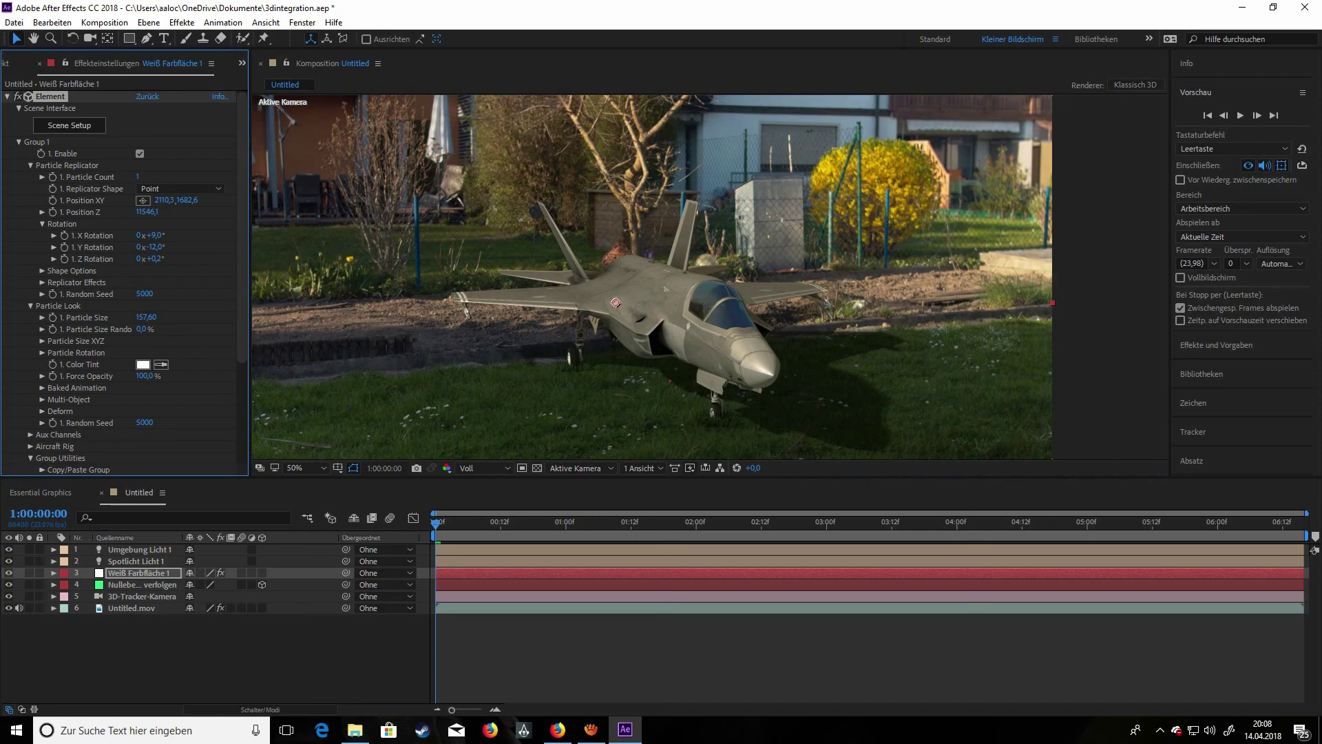
{"action": "scroll", "coordinate": [711, 277], "scroll_direction": "up", "scroll_amount": 2}
{"action": "scroll", "coordinate": [710, 276], "scroll_direction": "down", "scroll_amount": 2}
{"action": "left_click", "coordinate": [19, 142]}
- Add a new adjustment layer above all other layers in the Untitled composition
{"action": "scroll", "coordinate": [652, 277], "scroll_direction": "down", "scroll_amount": 3}
{"action": "key", "text": "period"}
{"action": "key", "text": "period"}
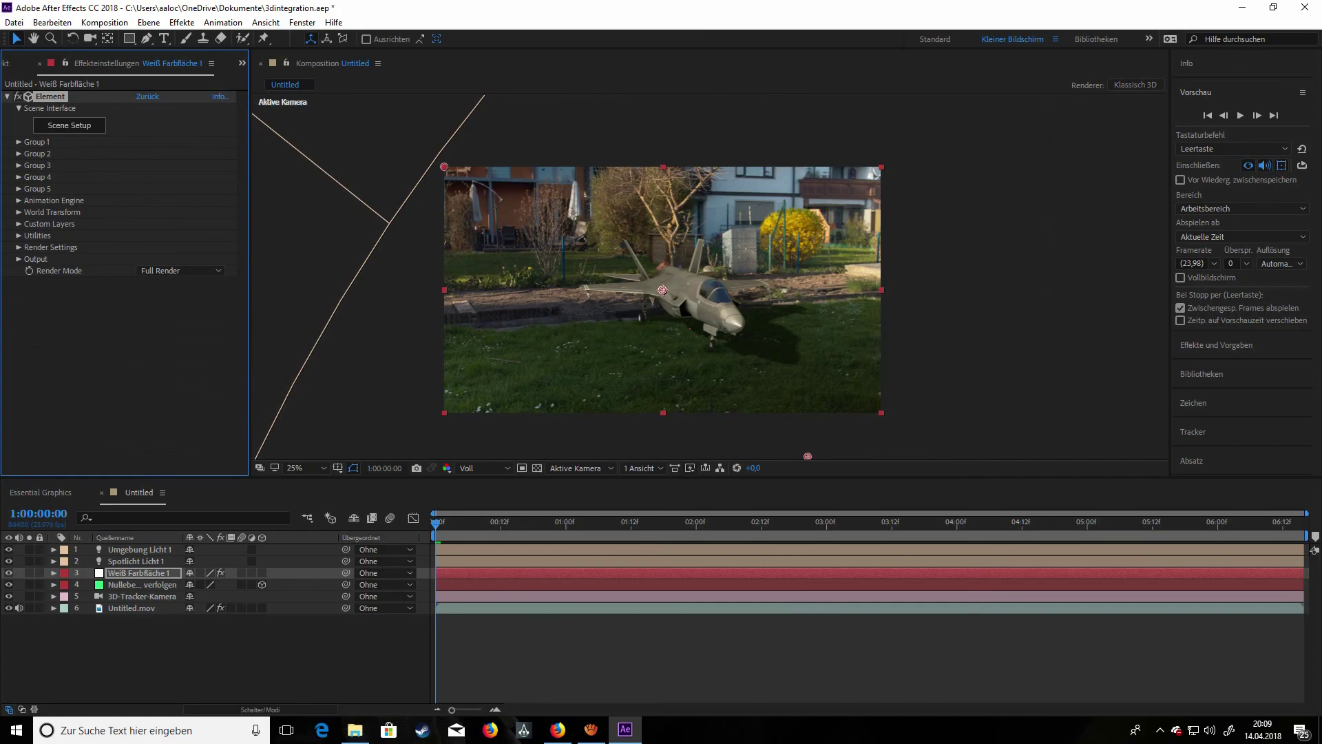
{"action": "right_click", "coordinate": [157, 651]}
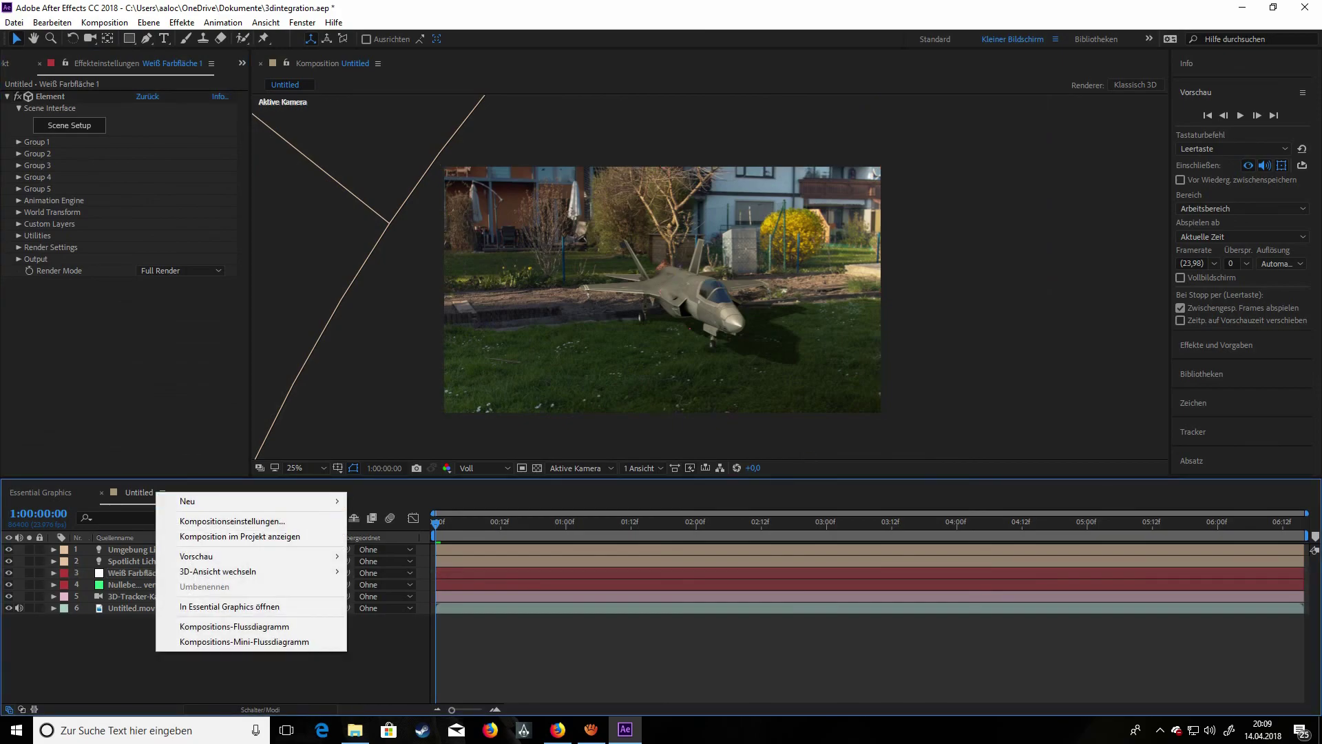
{"action": "mouse_move", "coordinate": [250, 501]}
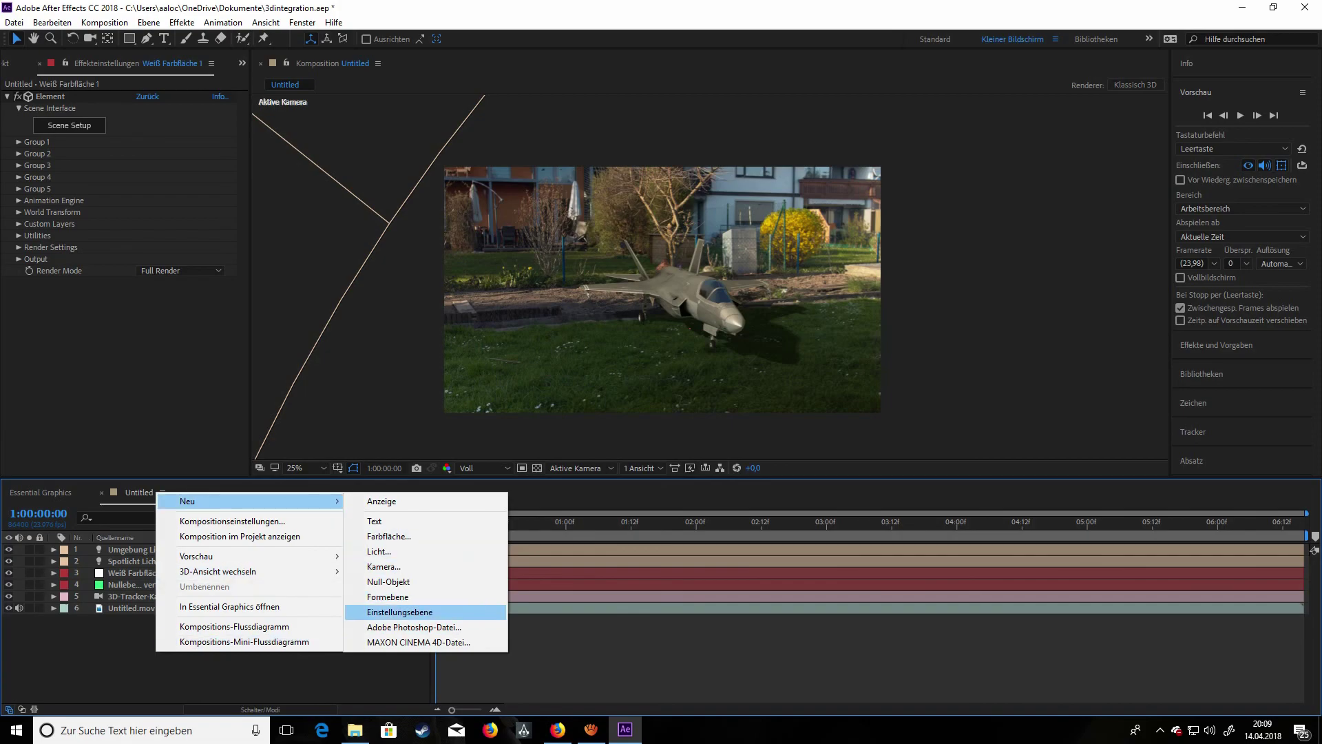
{"action": "left_click", "coordinate": [399, 611]}
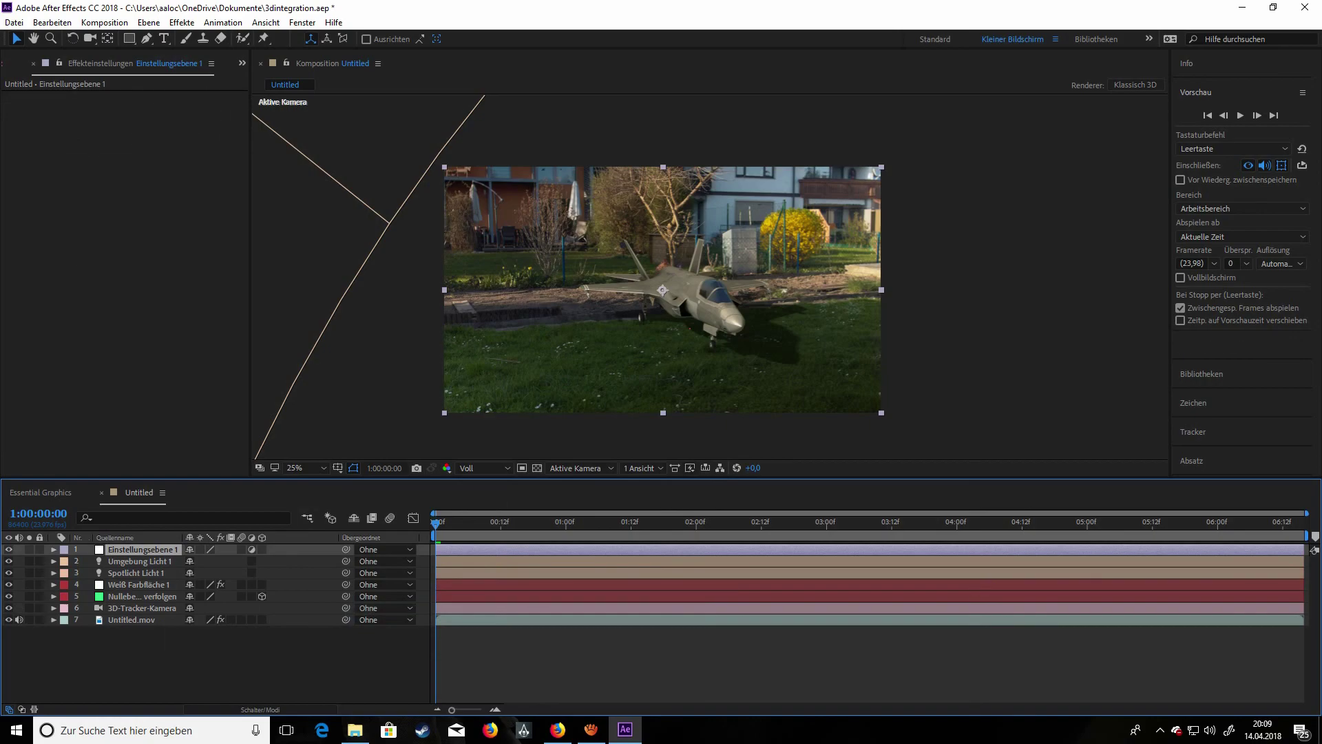
- Save the project, find the Farb-LUT anwenden effect with the search term "lut", and apply it to Einstellungsebene 1
{"action": "key", "text": "ctrl+5"}
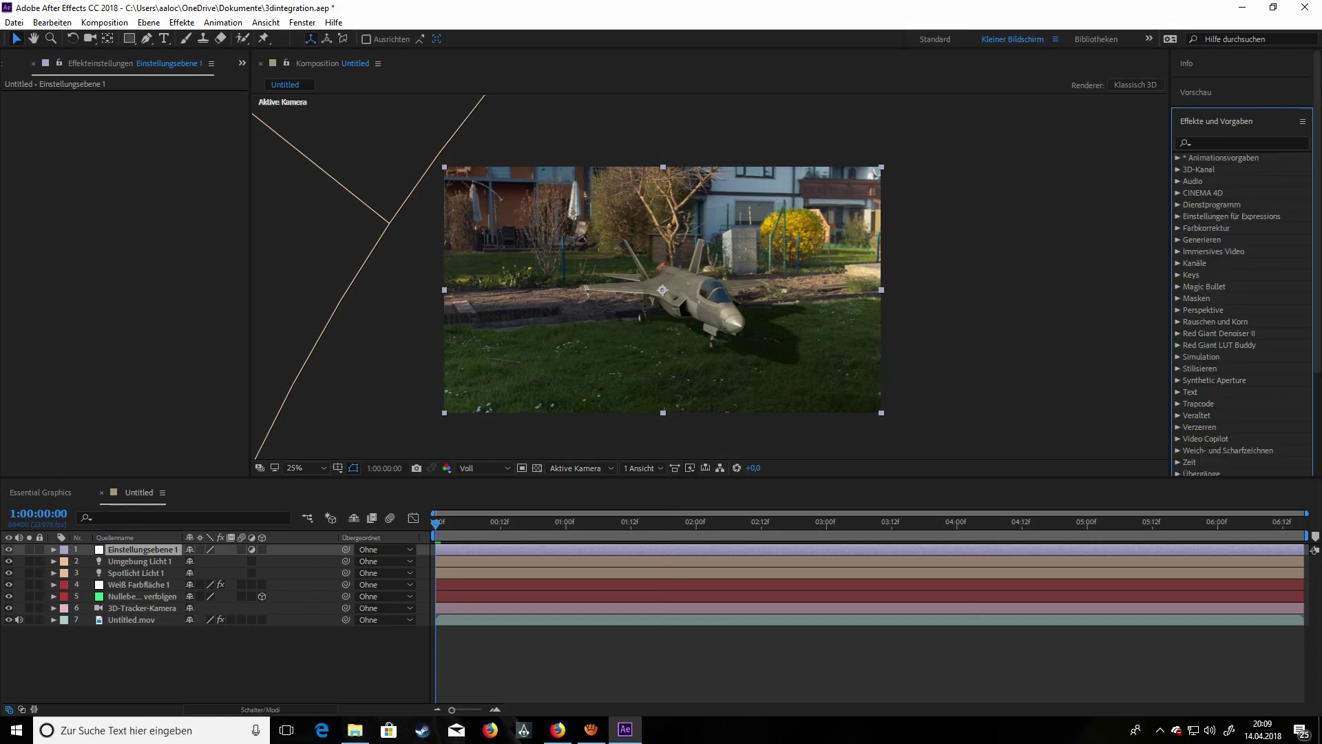
{"action": "key", "text": "ctrl+s"}
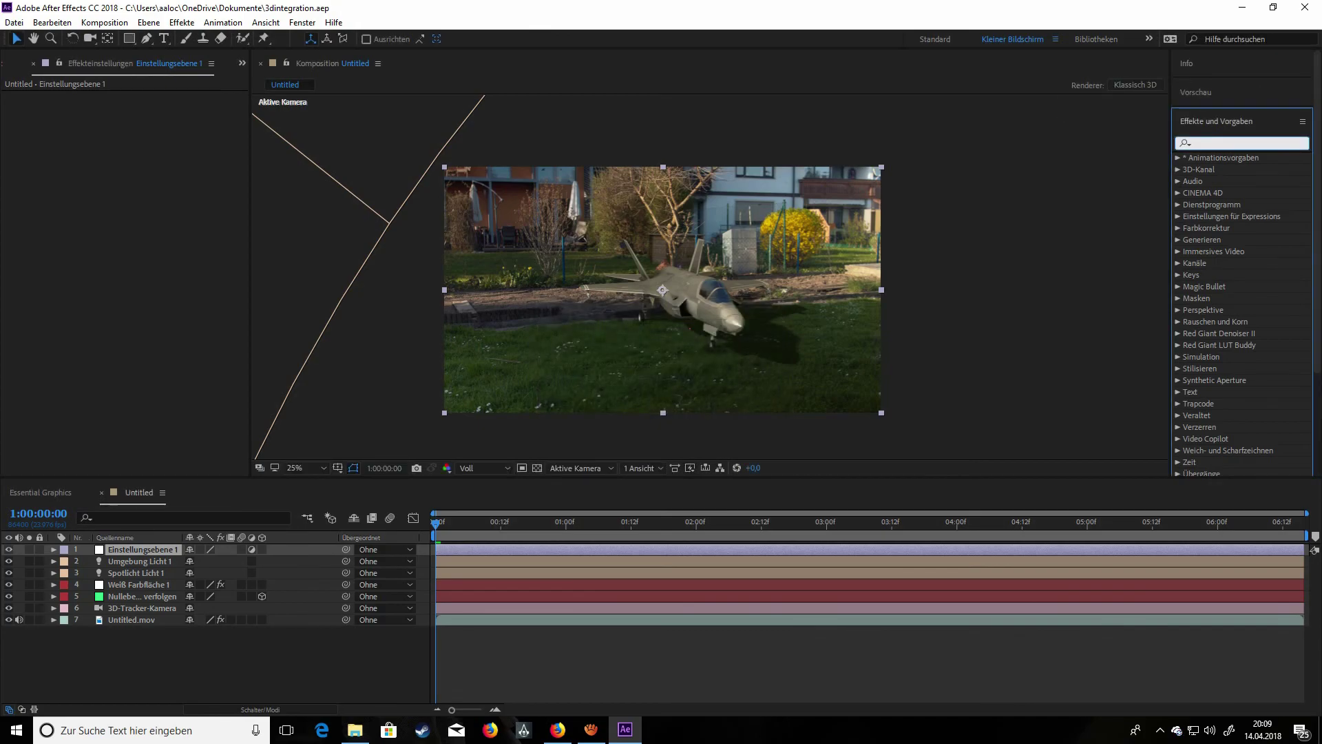
{"action": "scroll", "coordinate": [1241, 289], "scroll_direction": "down", "scroll_amount": 1}
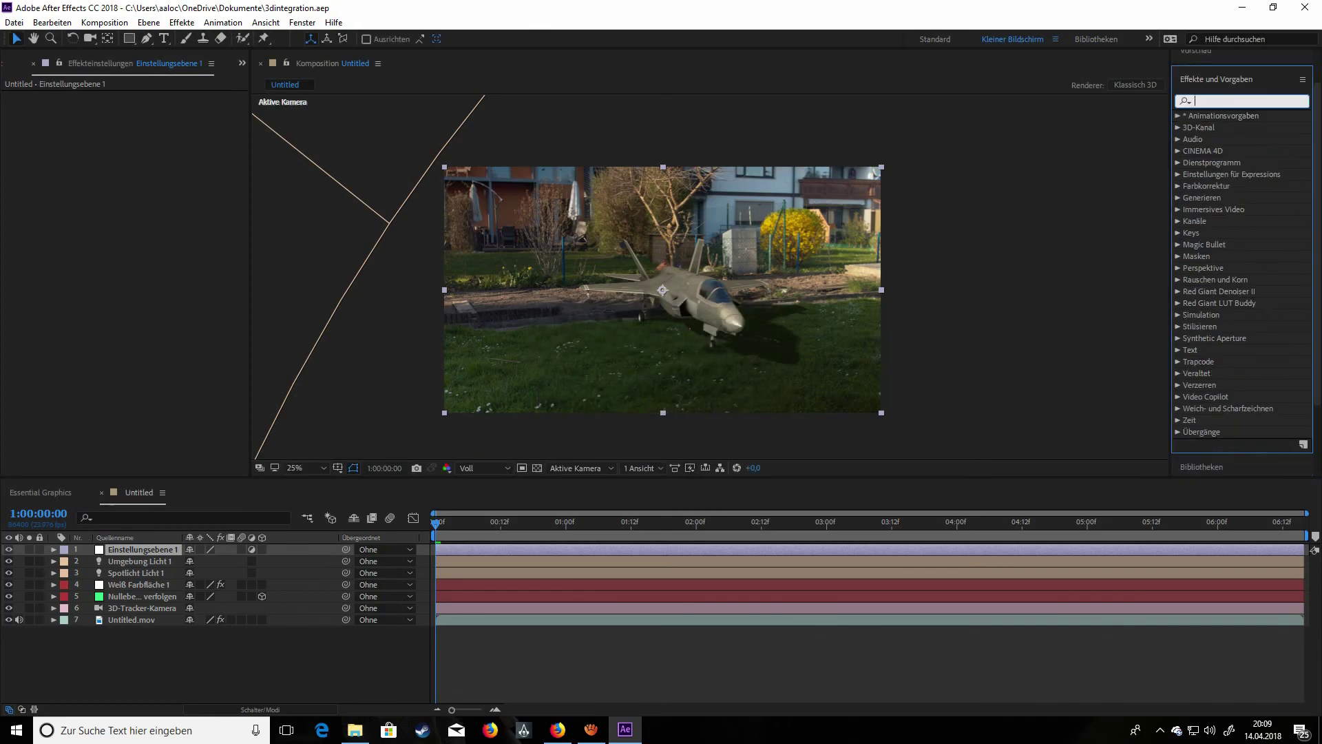
{"action": "type", "text": "lut"}
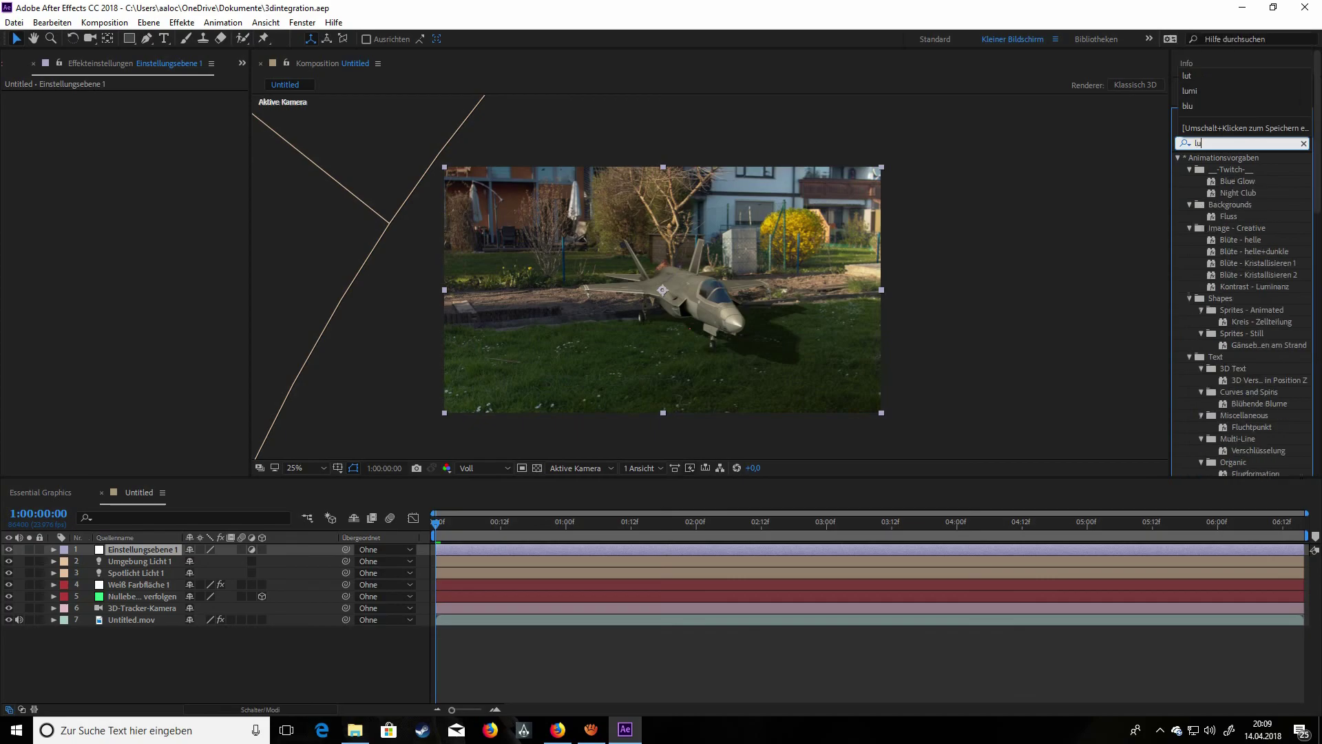
{"action": "left_click_drag", "start_coordinate": [1240, 170], "coordinate": [103, 550]}
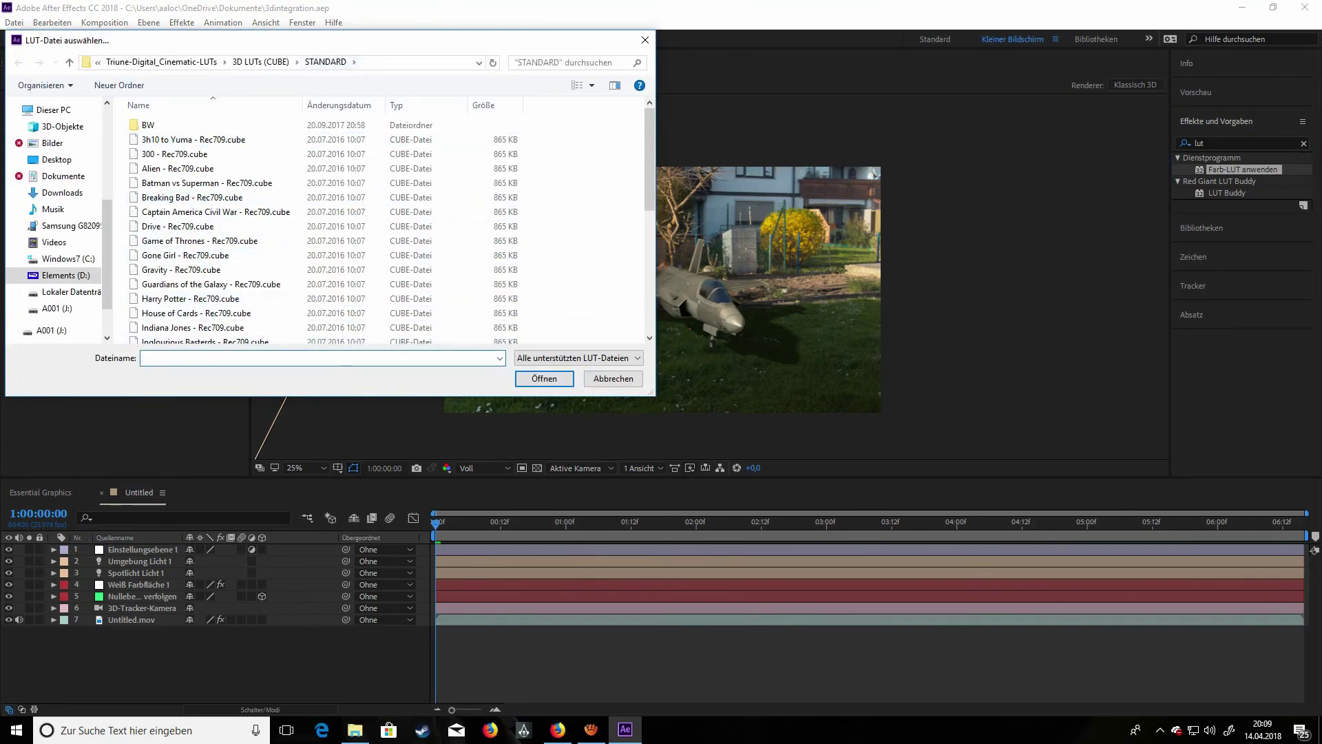
- Load the "Mission Impossible - Rec709.cube" file from the STANDARD folder as the effect's LUT
{"action": "scroll", "coordinate": [206, 275], "scroll_direction": "down", "scroll_amount": 4}
{"action": "scroll", "coordinate": [207, 303], "scroll_direction": "down", "scroll_amount": 2}
{"action": "scroll", "coordinate": [207, 306], "scroll_direction": "down", "scroll_amount": 1}
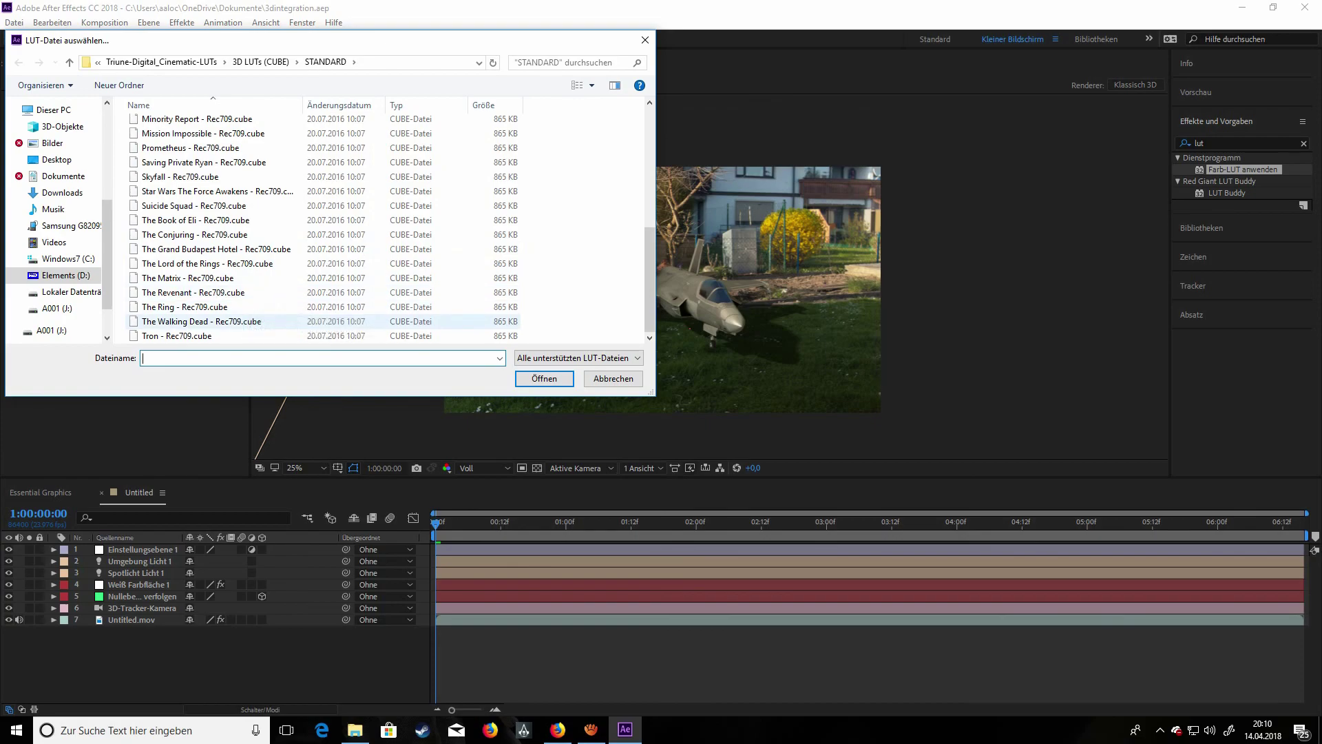
{"action": "scroll", "coordinate": [207, 249], "scroll_direction": "up", "scroll_amount": 1}
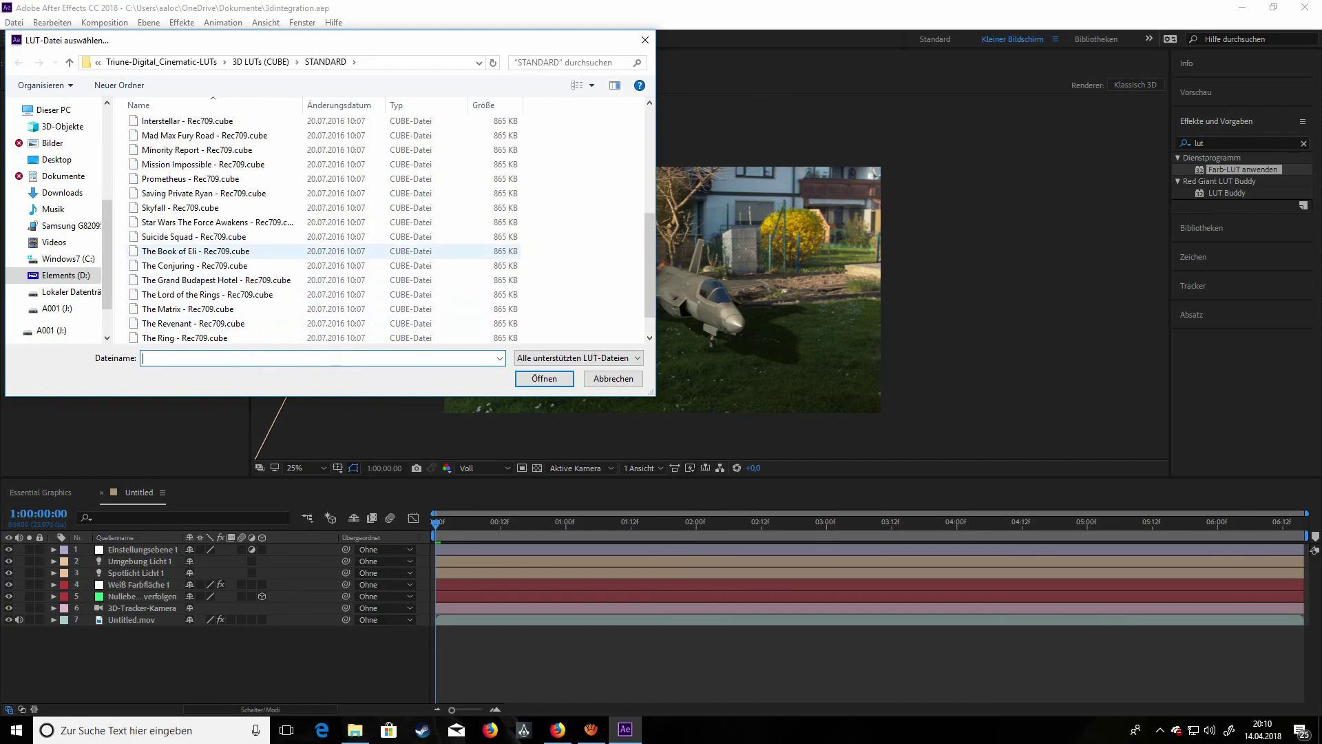
{"action": "double_click", "coordinate": [207, 164]}
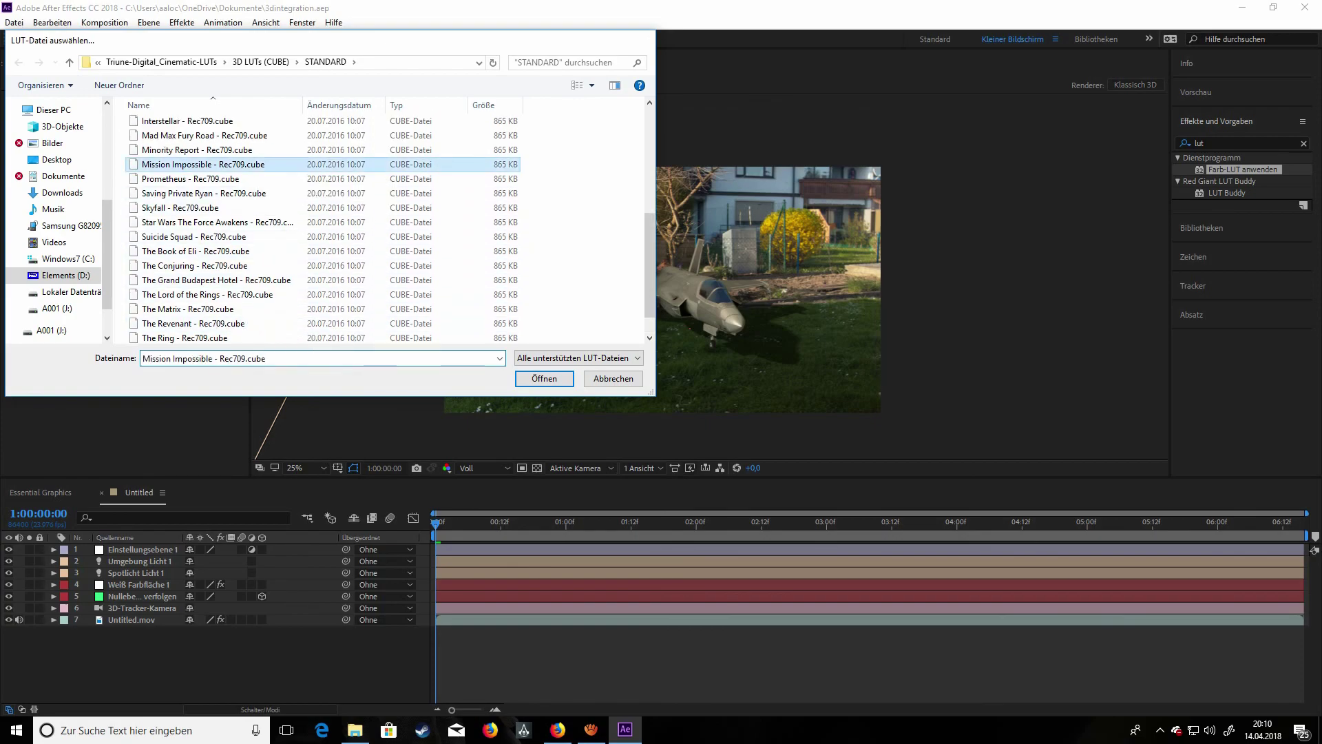
- Examine the colour-graded jet and its surroundings, both close up and in the whole frame
{"action": "key", "text": "slash"}
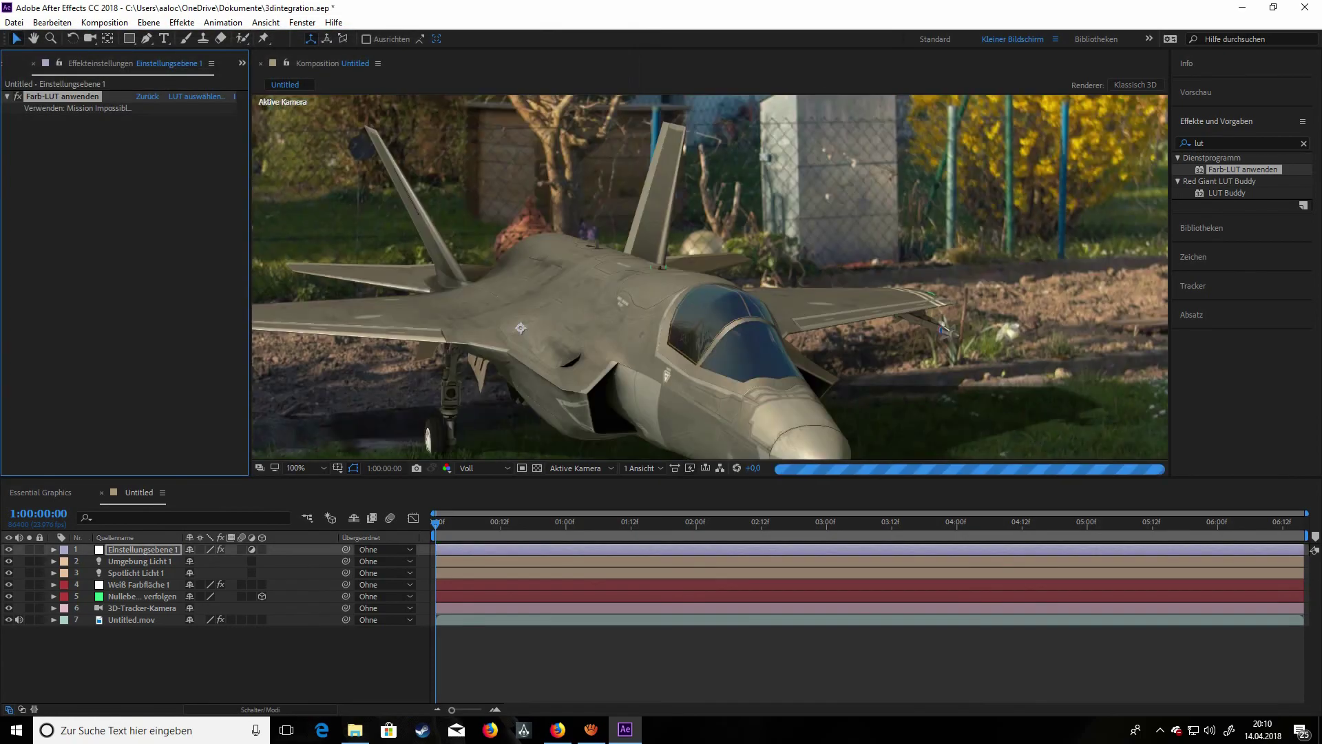
{"action": "key", "text": "comma"}
{"action": "key", "text": "comma"}
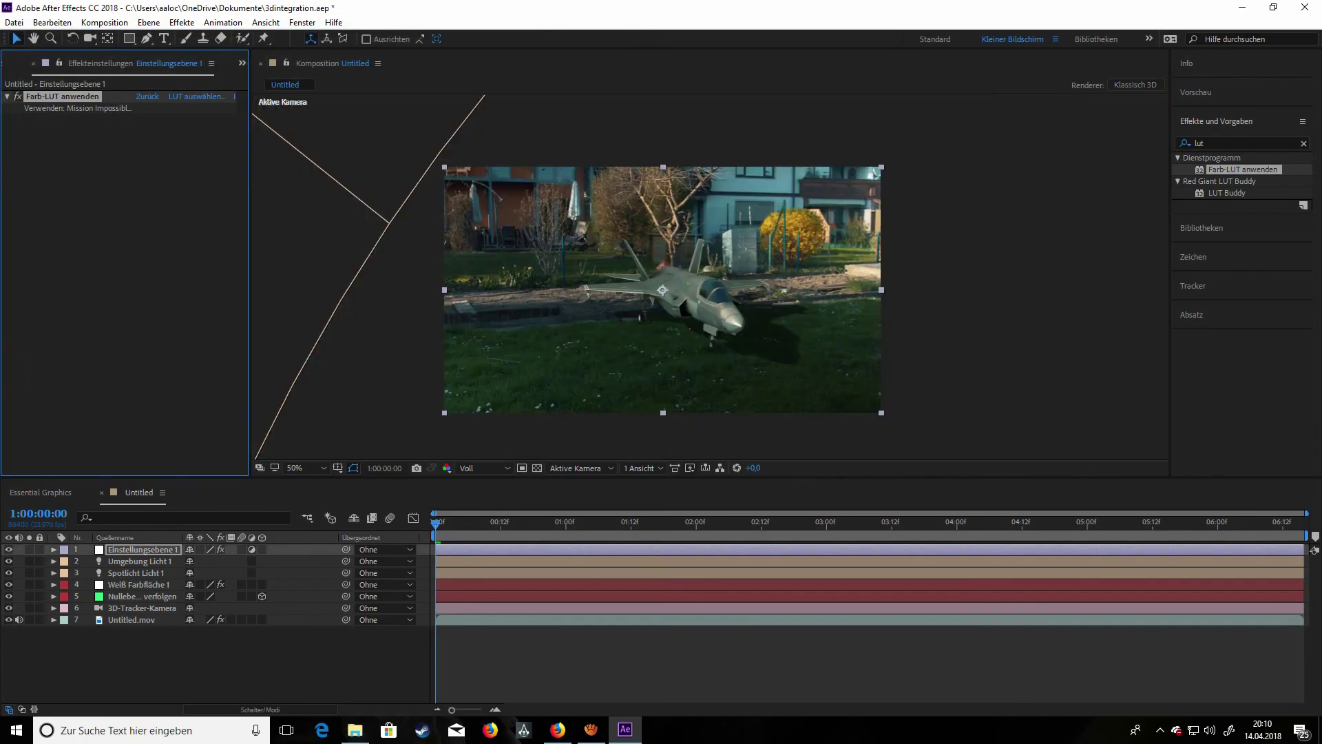
{"action": "key", "text": "period"}
{"action": "key", "text": "comma"}
{"action": "key", "text": "period"}
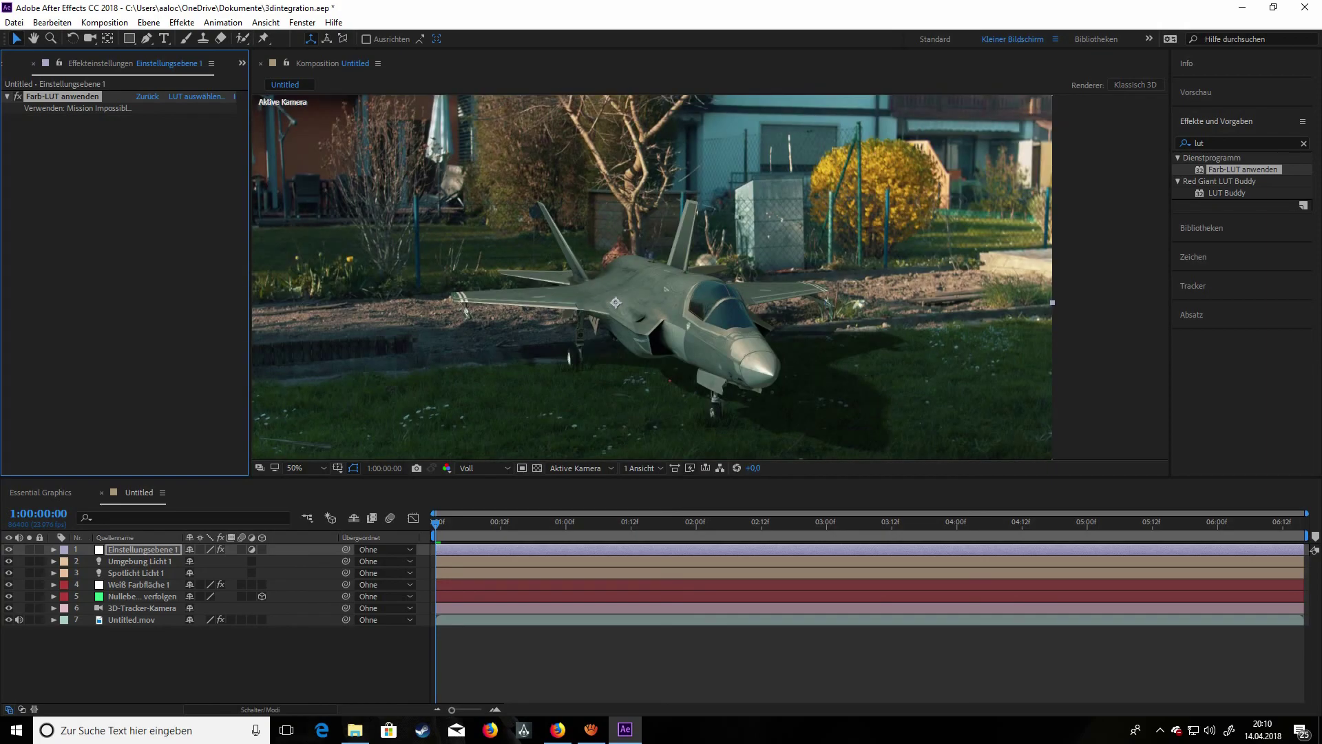
{"action": "key", "text": "period"}
- Enable motion blur on the Weiß Farbfläche 1 layer and for the whole composition
{"action": "left_click", "coordinate": [420, 536]}
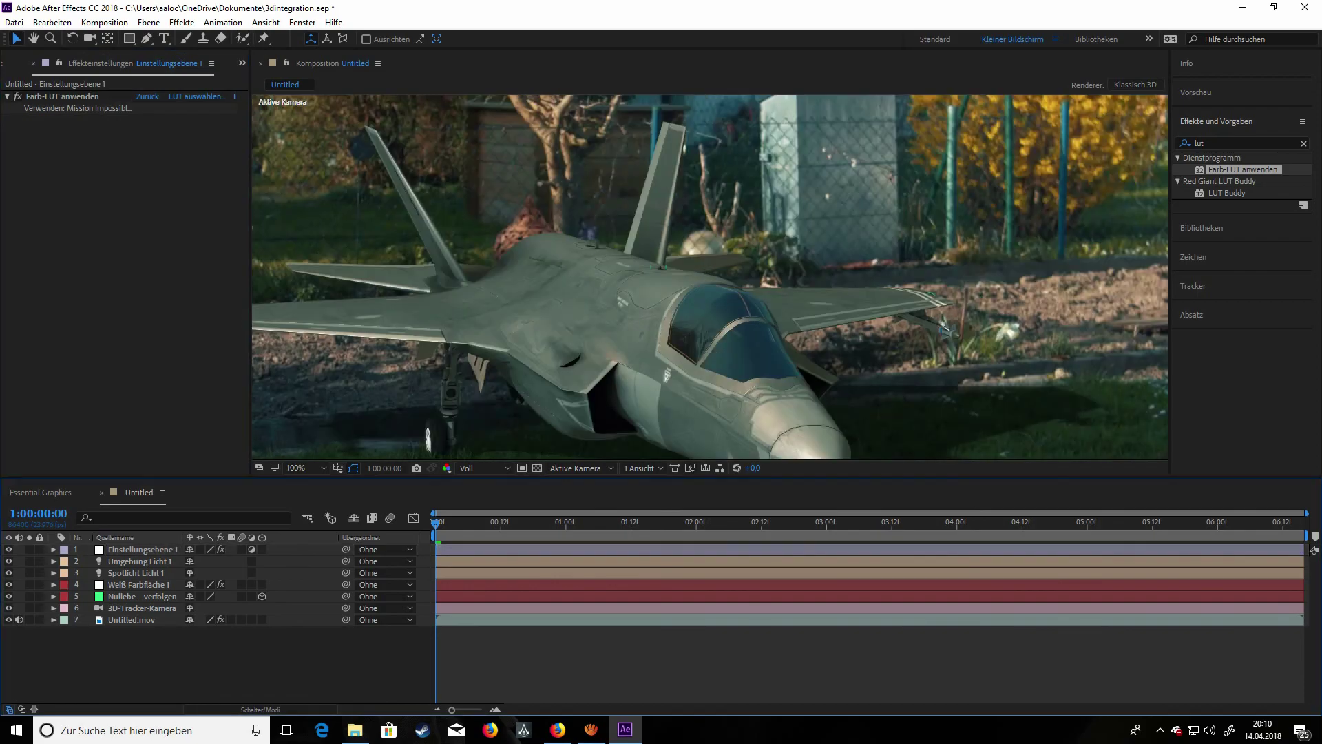
{"action": "left_click", "coordinate": [241, 584]}
{"action": "left_click", "coordinate": [390, 518]}
- Inspect the jet's integration at the first frame and at 1:00:01:12, and return to the start of the composition
{"action": "key", "text": "comma"}
{"action": "key", "text": "comma"}
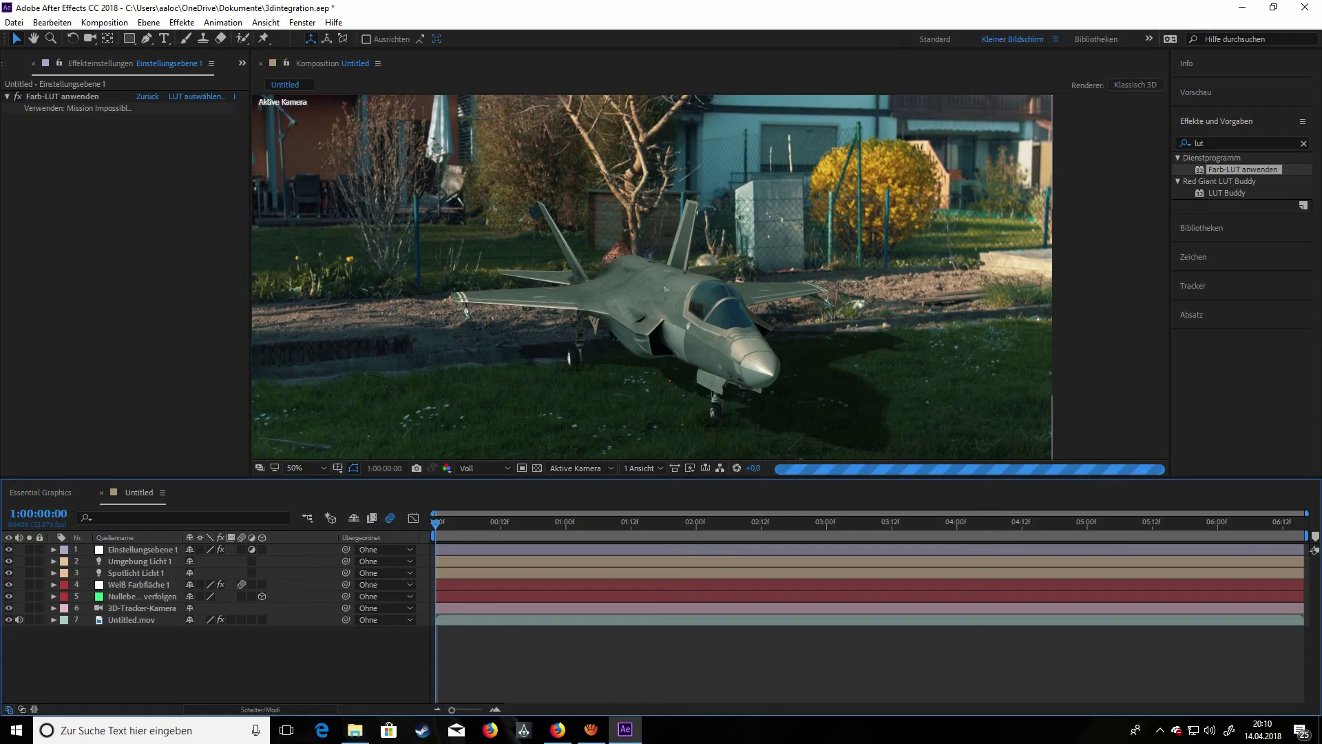
{"action": "key", "text": "period"}
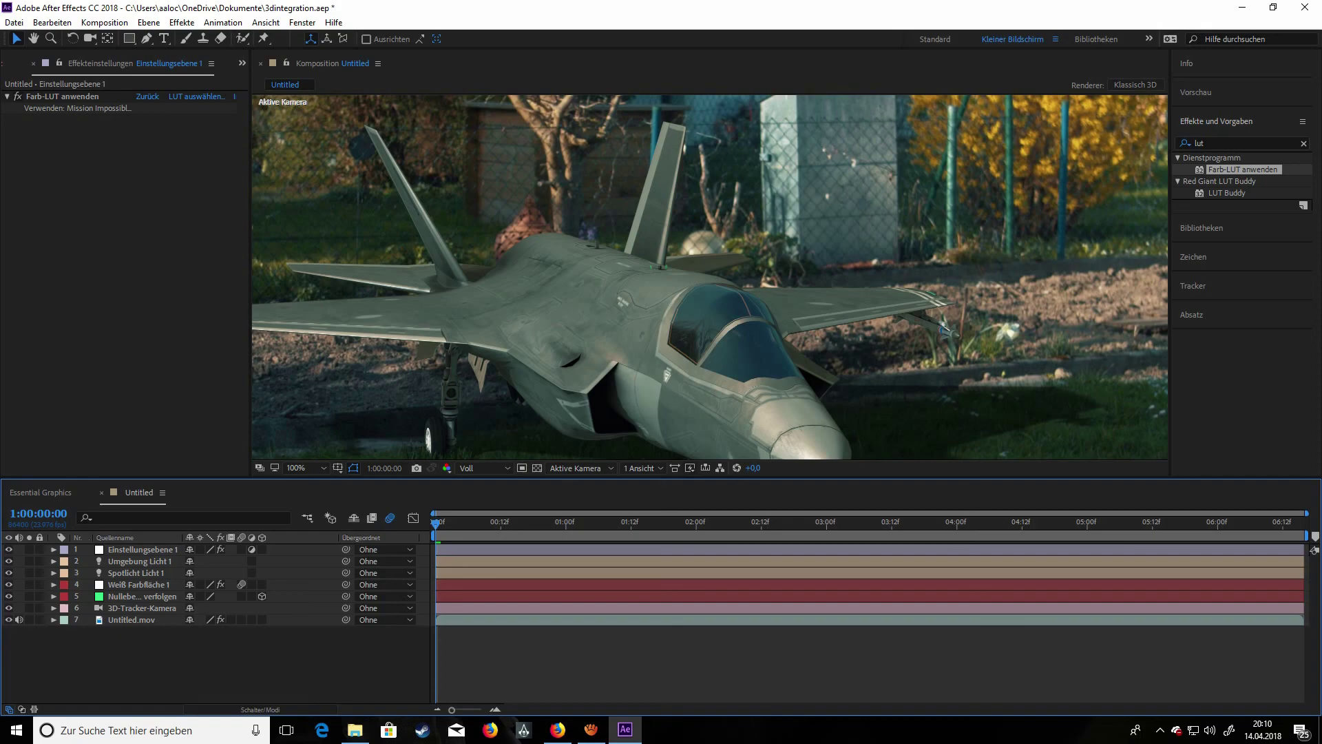
{"action": "key", "text": "comma"}
{"action": "key", "text": "period"}
{"action": "left_click", "coordinate": [631, 523]}
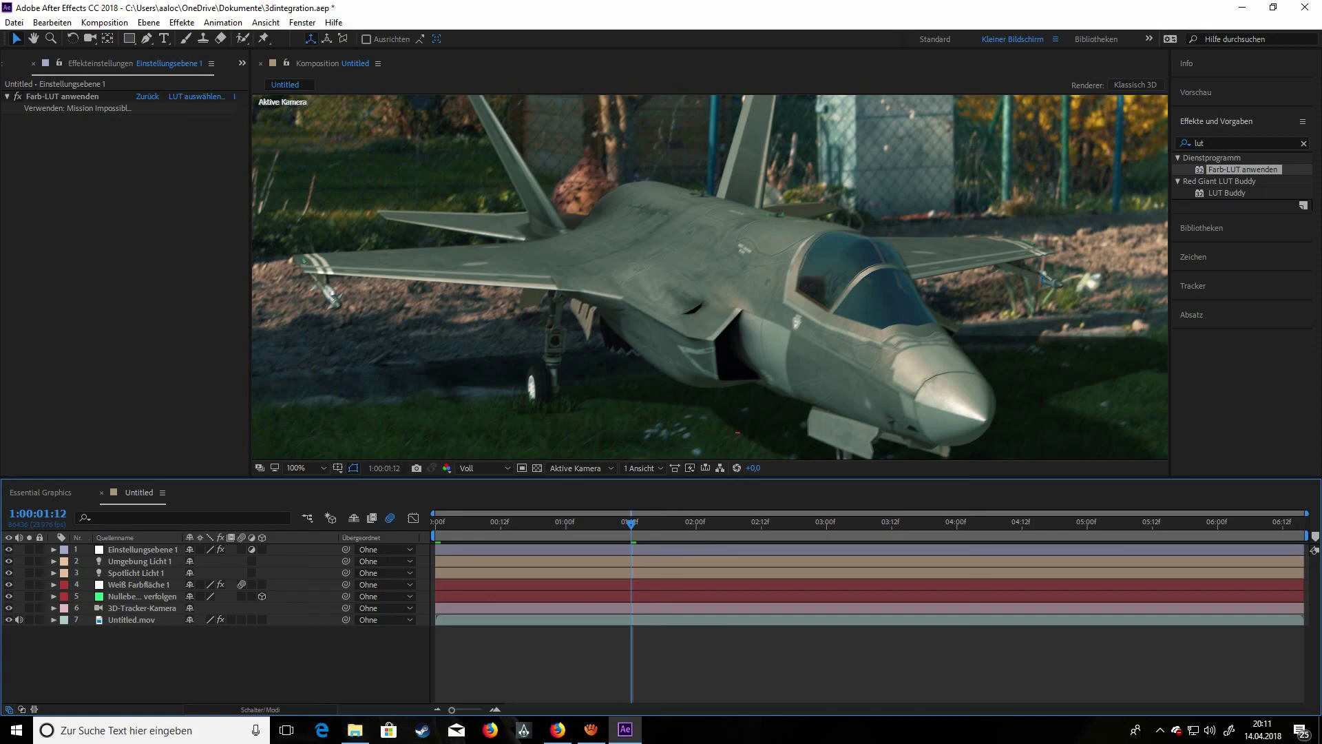
{"action": "key", "text": "comma"}
{"action": "key", "text": "period"}
{"action": "key", "text": "comma"}
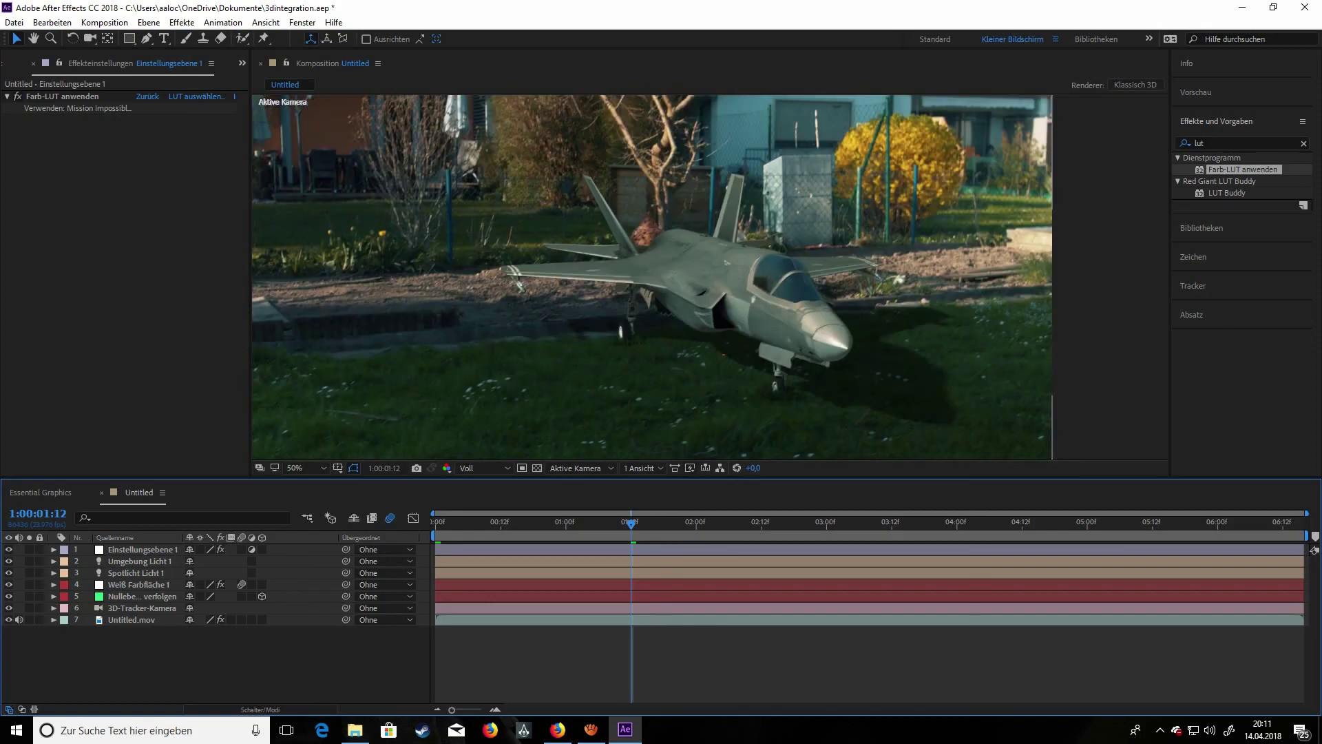
{"action": "key", "text": "comma"}
{"action": "key", "text": "period"}
{"action": "left_click_drag", "start_coordinate": [631, 522], "coordinate": [434, 523]}
- Select the Weiß Farbfläche 1 layer, search the effects for "schärfe", and clear the layer selection
{"action": "left_click", "coordinate": [139, 584]}
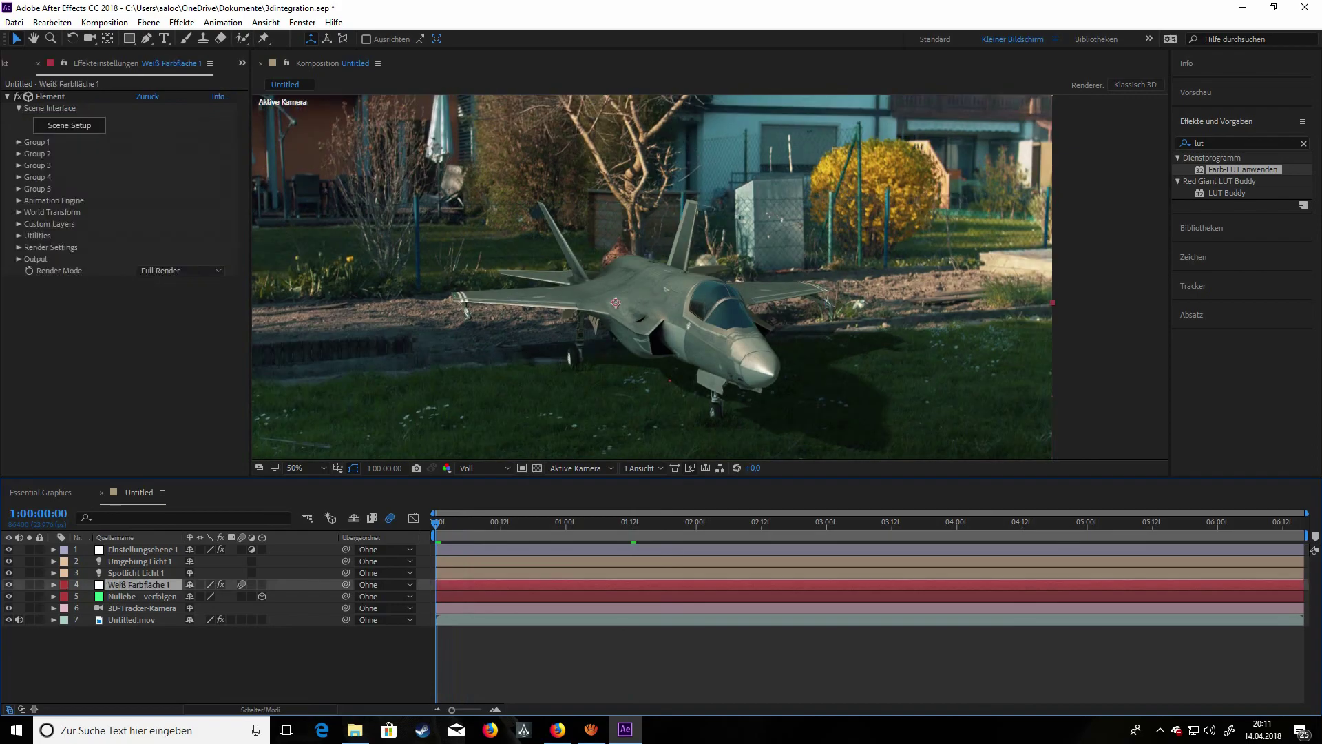
{"action": "left_click", "coordinate": [182, 22]}
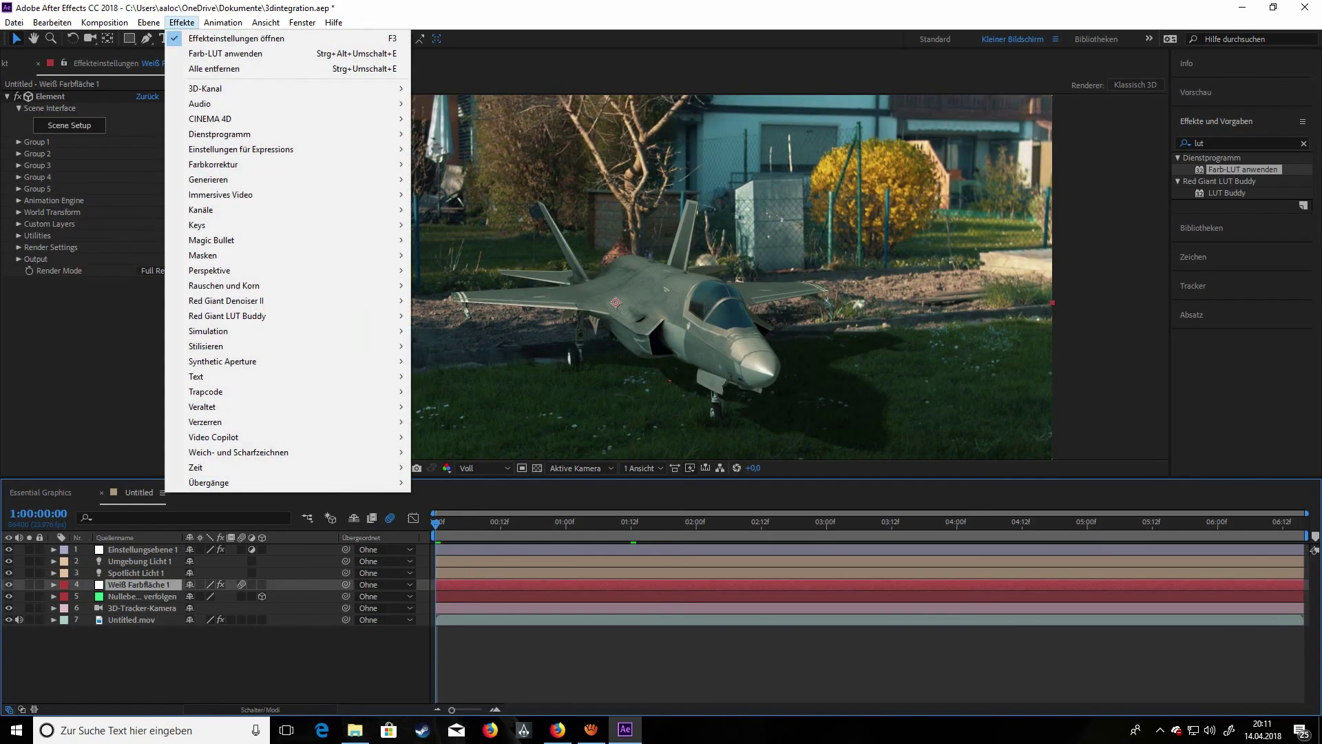
{"action": "mouse_move", "coordinate": [334, 22]}
{"action": "left_click", "coordinate": [1240, 142]}
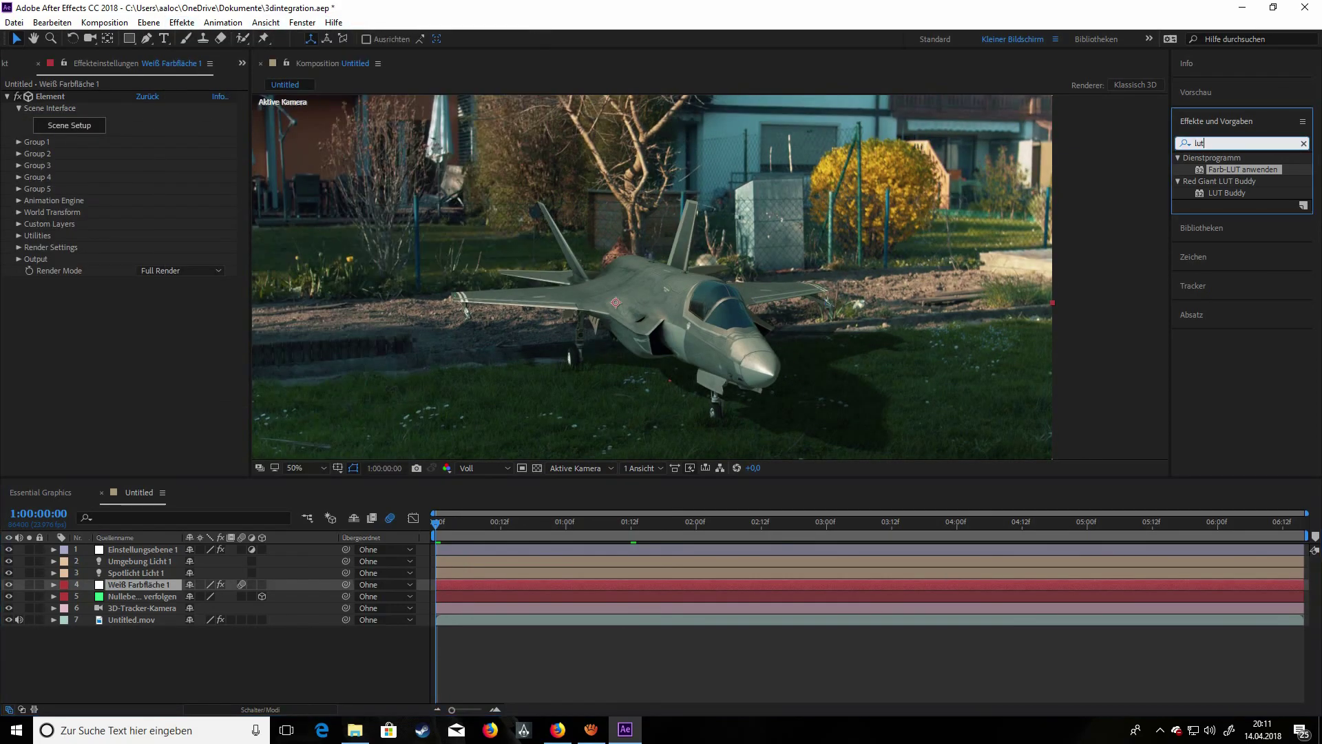
{"action": "type", "text": "l"}
{"action": "key", "text": "BackSpace"}
{"action": "type", "text": "s"}
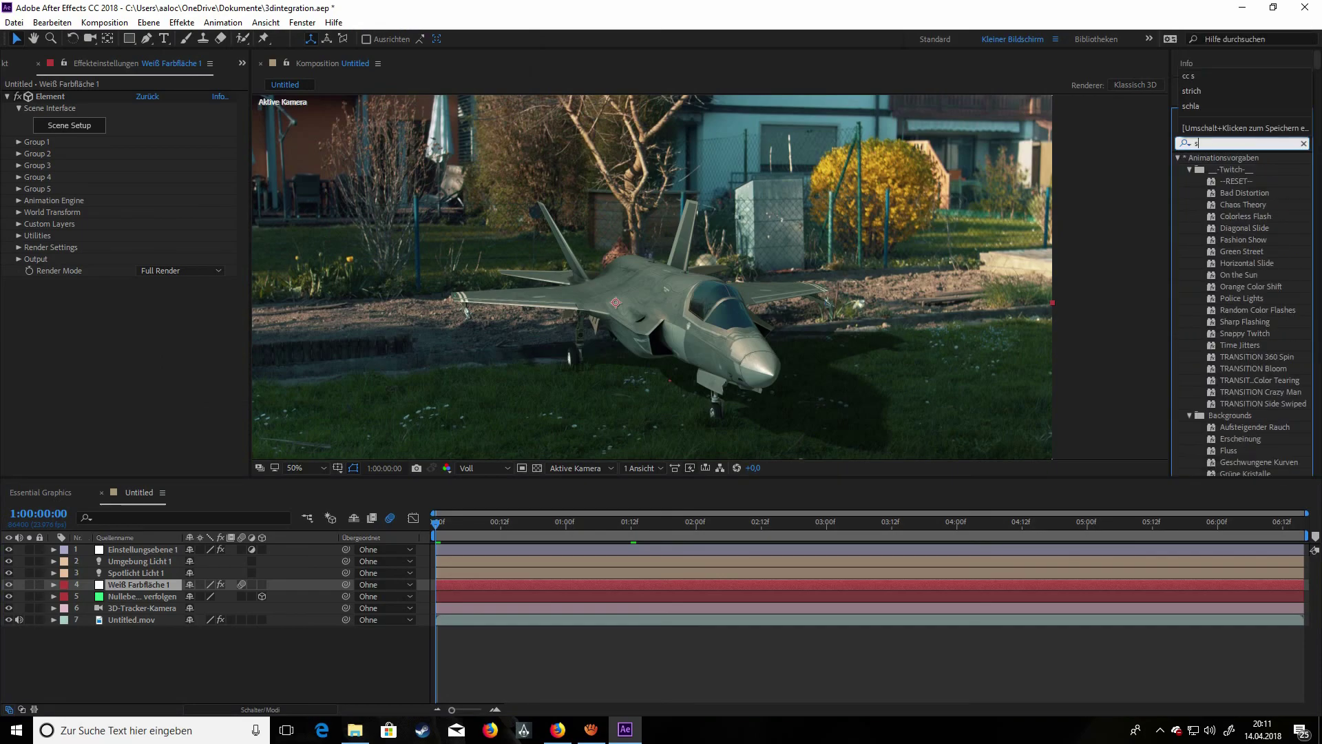
{"action": "type", "text": "chä"}
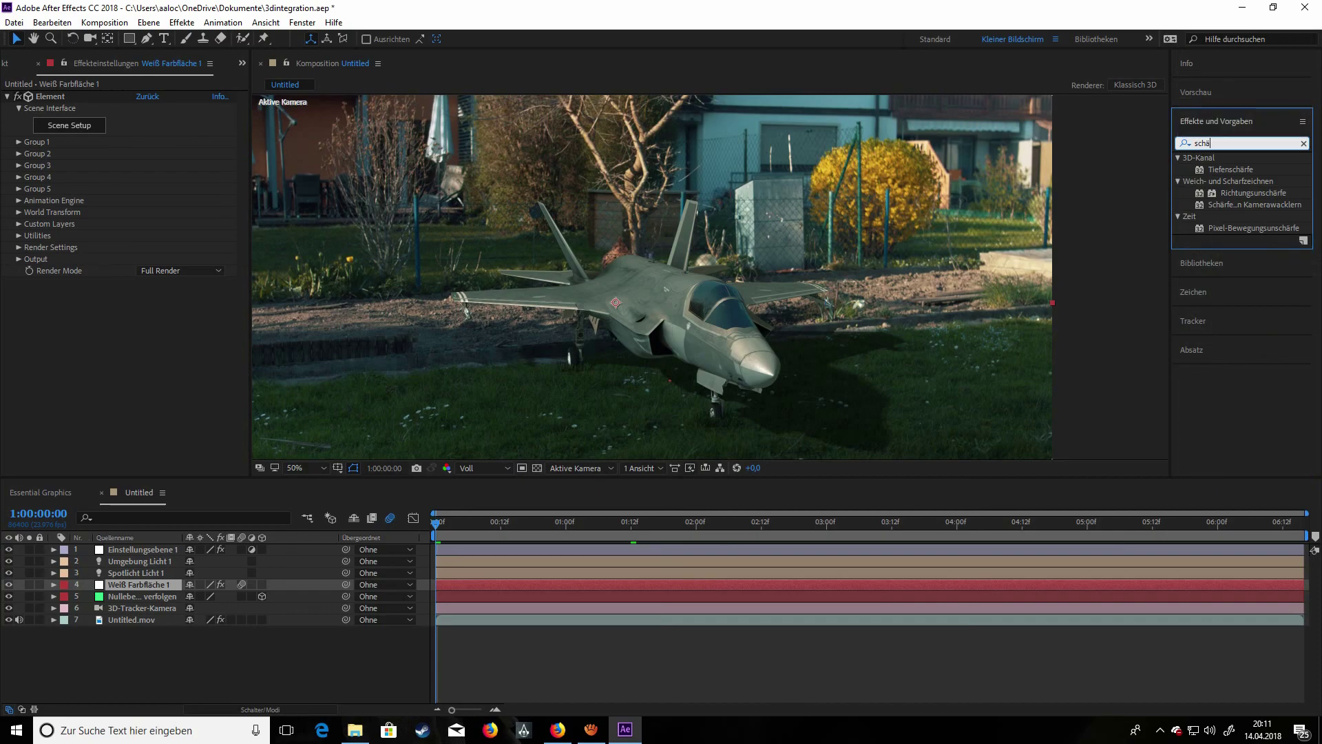
{"action": "type", "text": "rfe"}
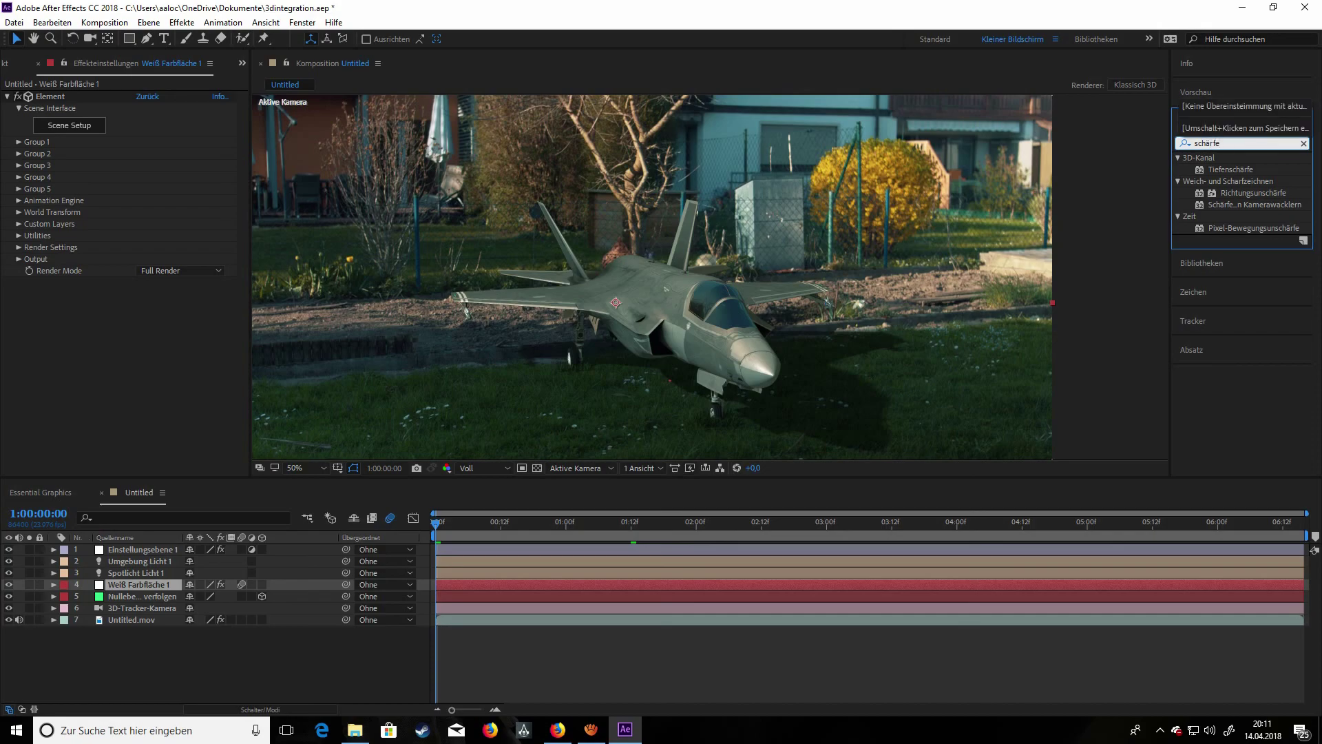
{"action": "left_click", "coordinate": [138, 661]}
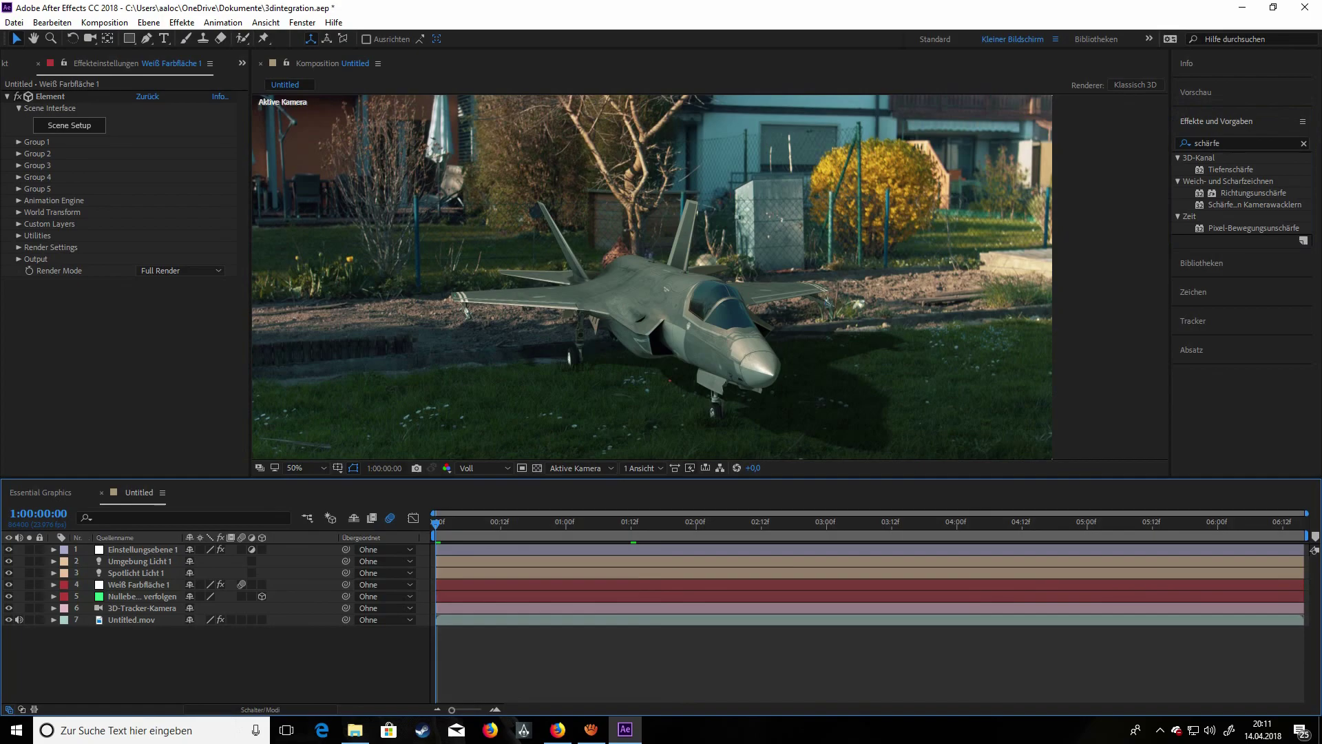
- Select the 3D-Tracker-Kamera layer and switch the composition view to Oben to see the camera from above
{"action": "left_click", "coordinate": [142, 608]}
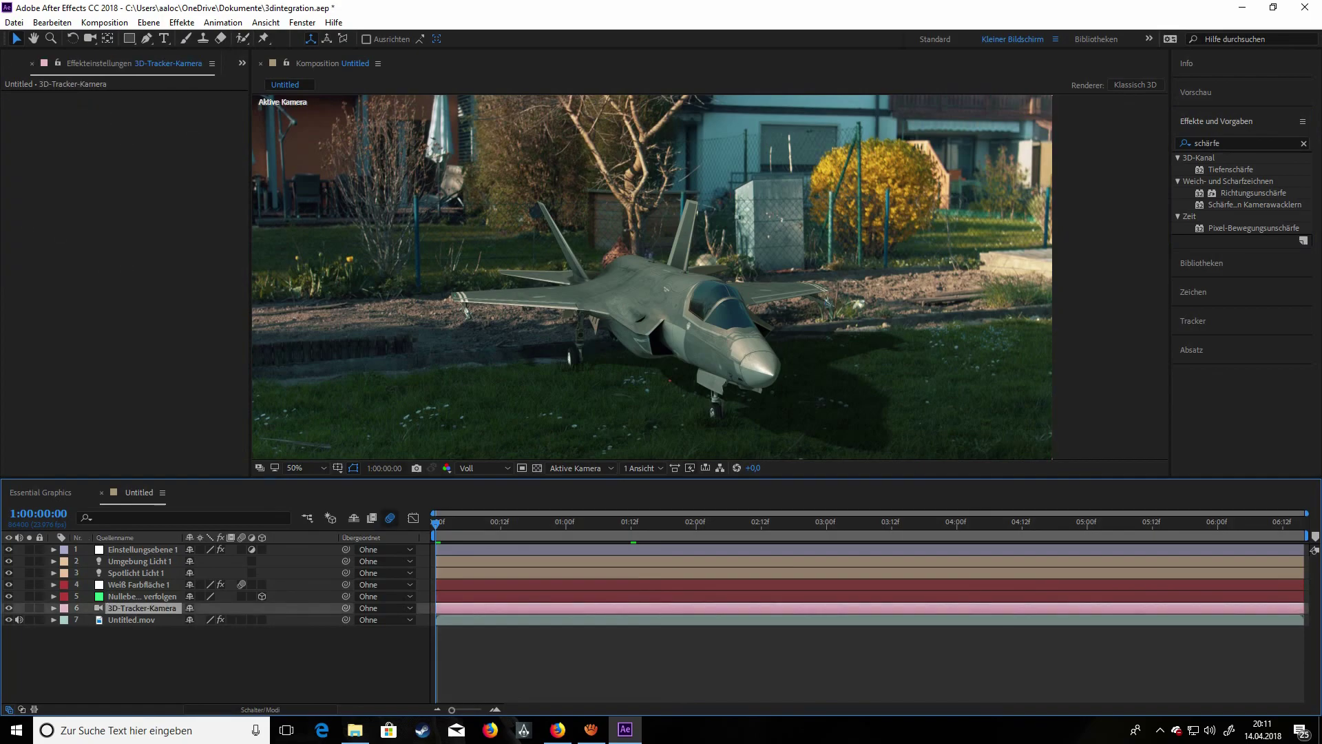
{"action": "left_click", "coordinate": [575, 467]}
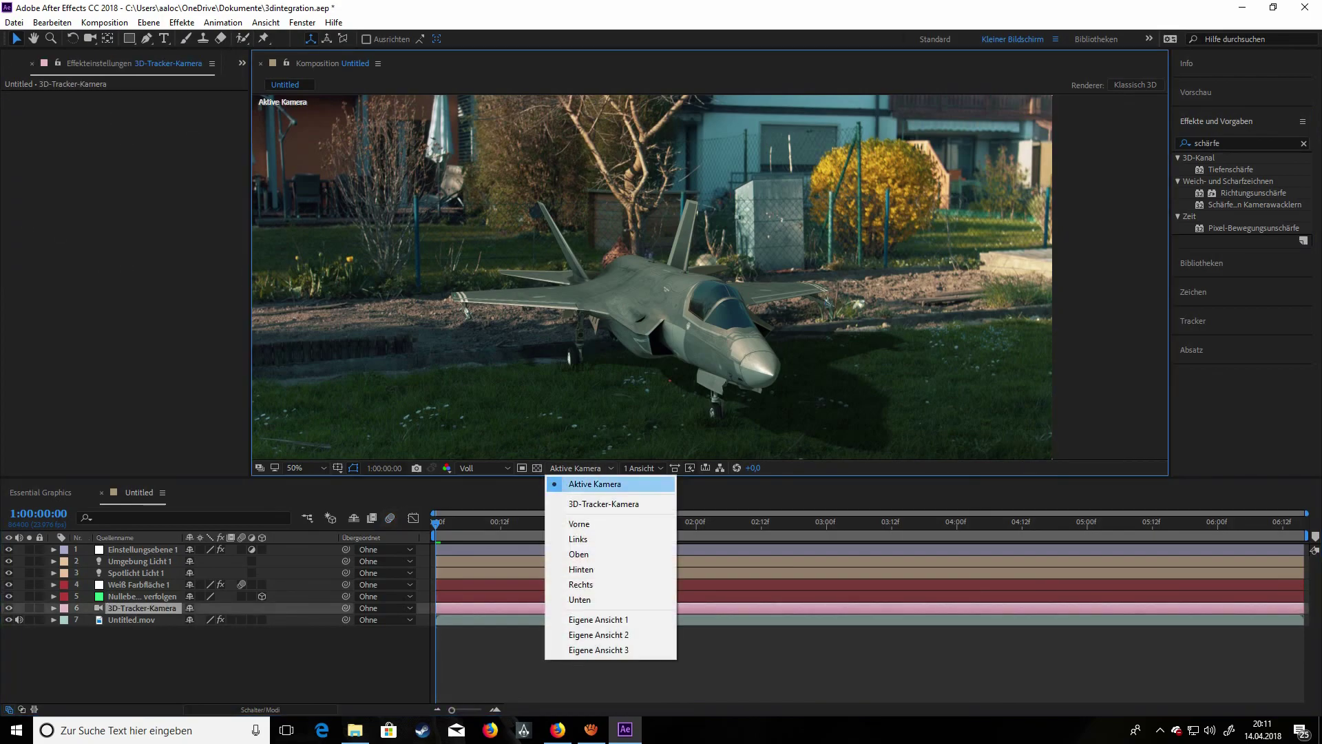
{"action": "left_click", "coordinate": [579, 553]}
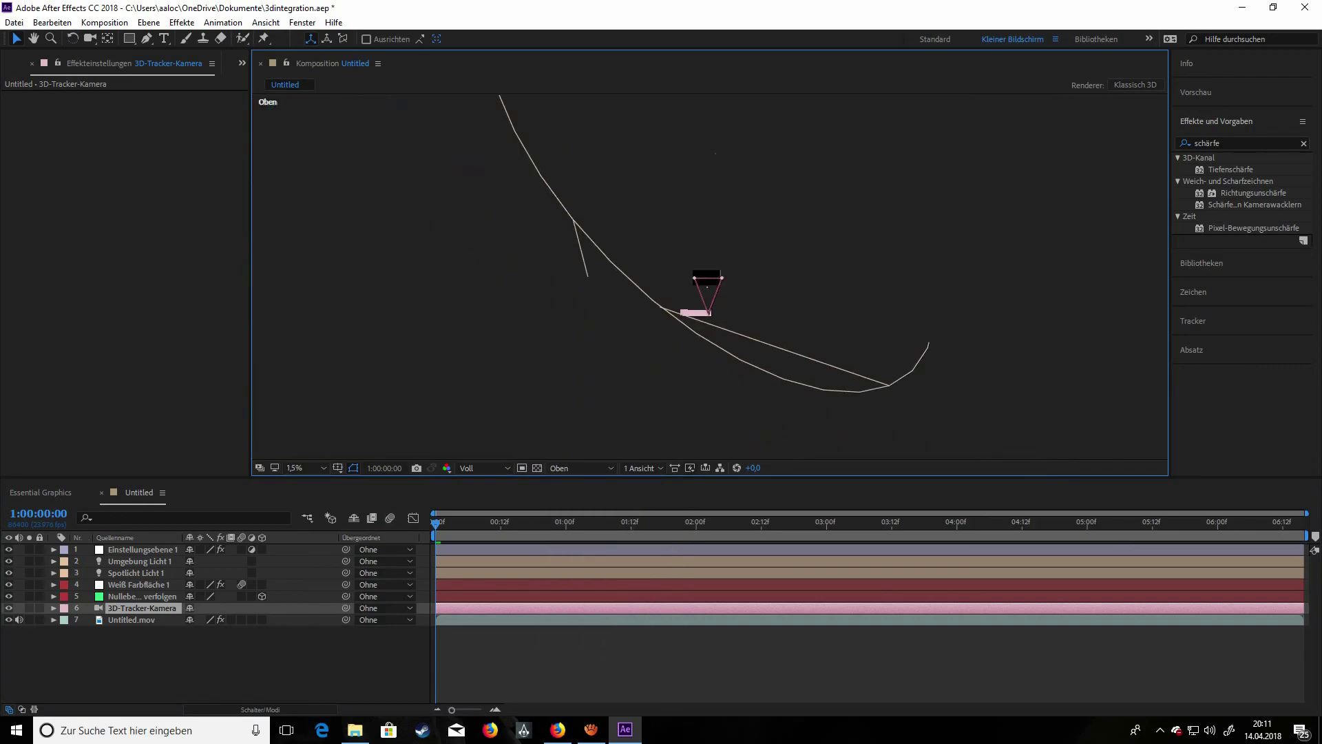
{"action": "scroll", "coordinate": [710, 277], "scroll_direction": "up", "scroll_amount": 2}
{"action": "scroll", "coordinate": [709, 277], "scroll_direction": "down", "scroll_amount": 2}
{"action": "scroll", "coordinate": [710, 277], "scroll_direction": "up", "scroll_amount": 1}
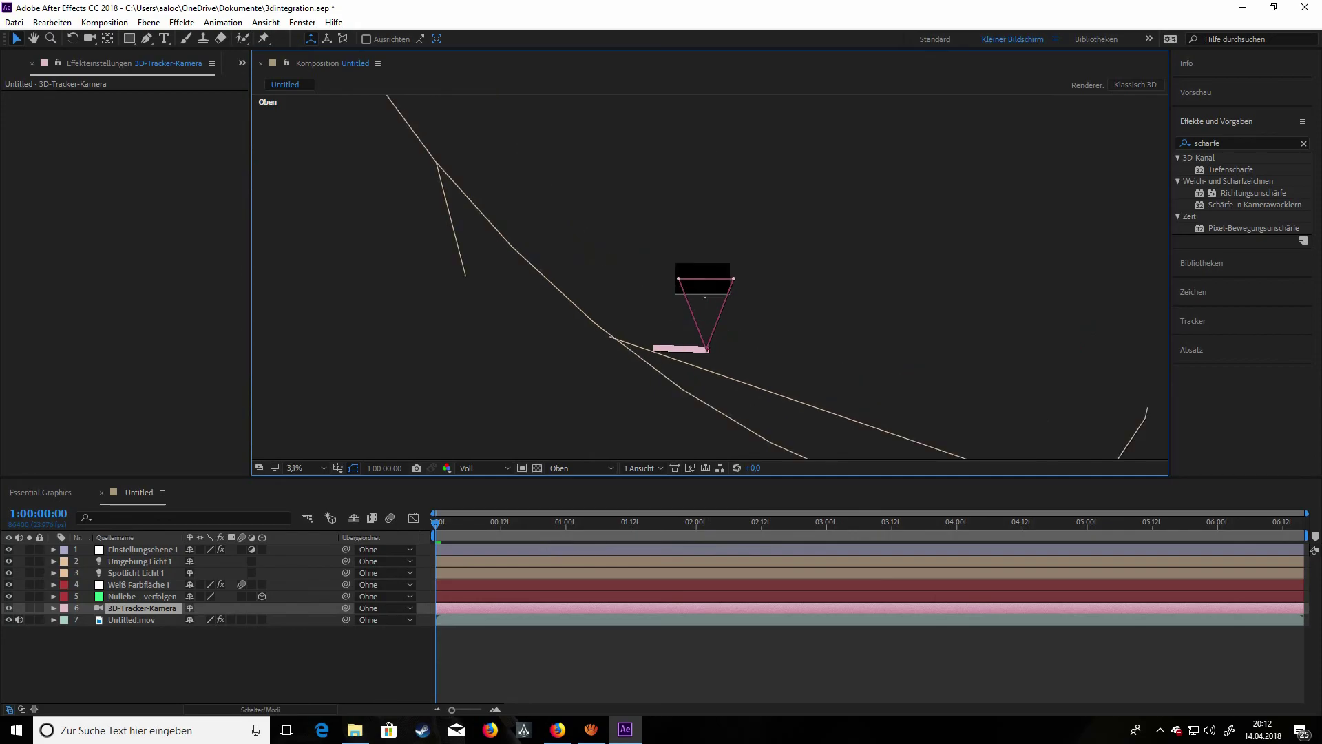
- Turn on Tiefenschärfe in the tracker camera's options and set its Fokusentfernung to 6958 pixels
{"action": "left_click", "coordinate": [53, 608]}
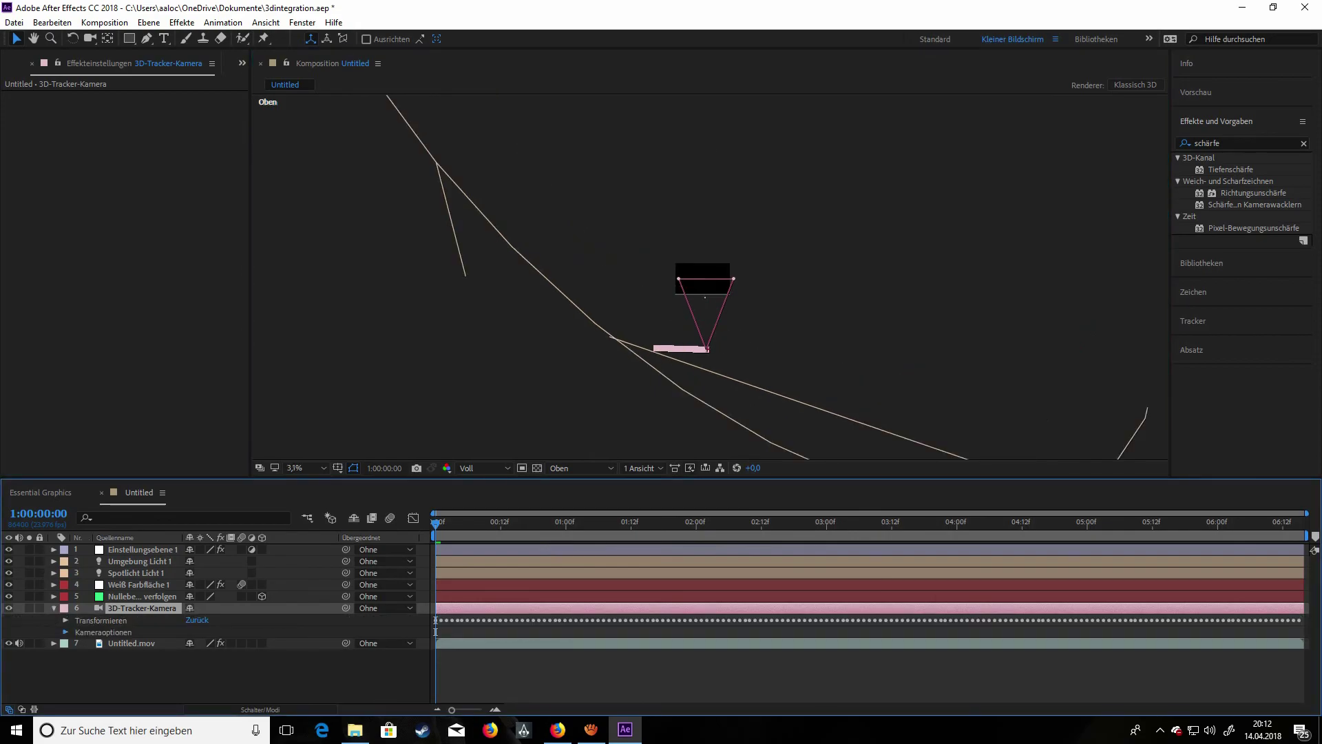
{"action": "left_click", "coordinate": [66, 631]}
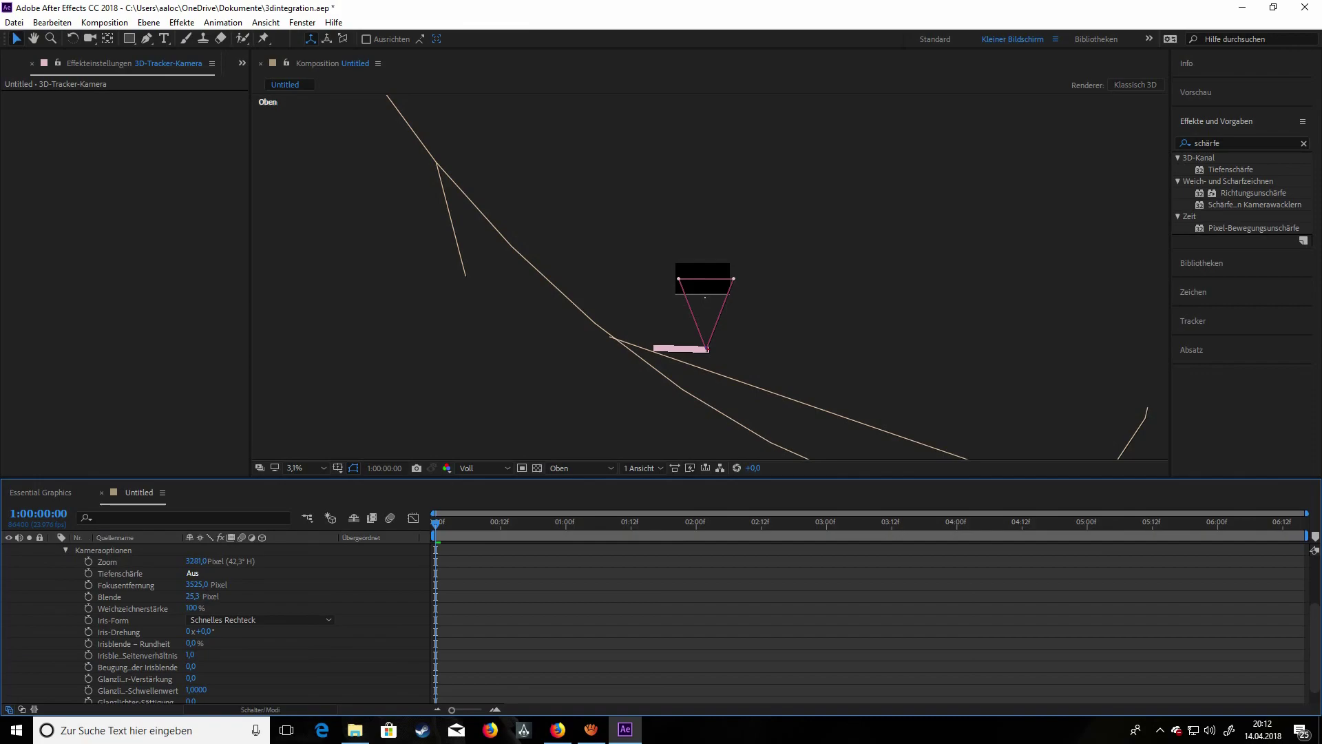
{"action": "left_click", "coordinate": [193, 573]}
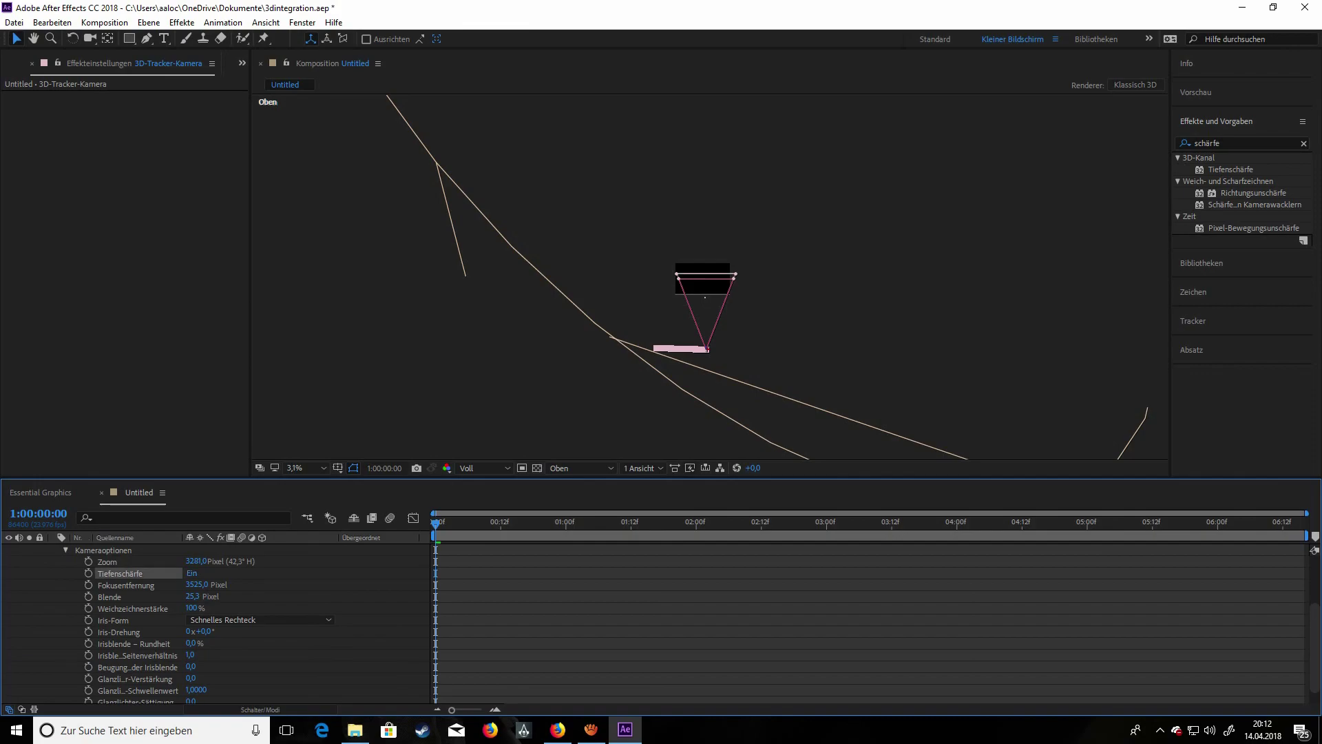
{"action": "key", "text": "comma"}
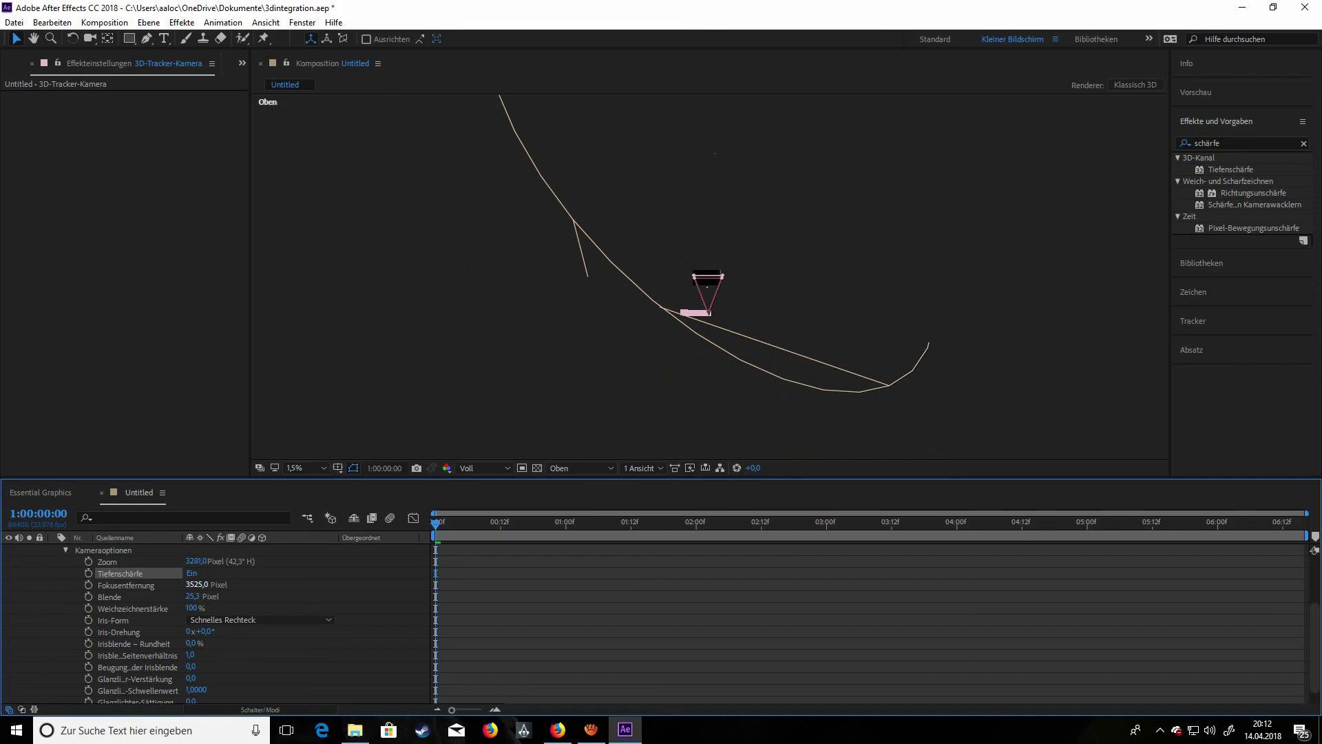
{"action": "left_click_drag", "start_coordinate": [196, 584], "coordinate": [341, 584]}
- Switch the composition view back to Aktive Kamera to see the jet in the tracked shot
{"action": "left_click", "coordinate": [582, 468]}
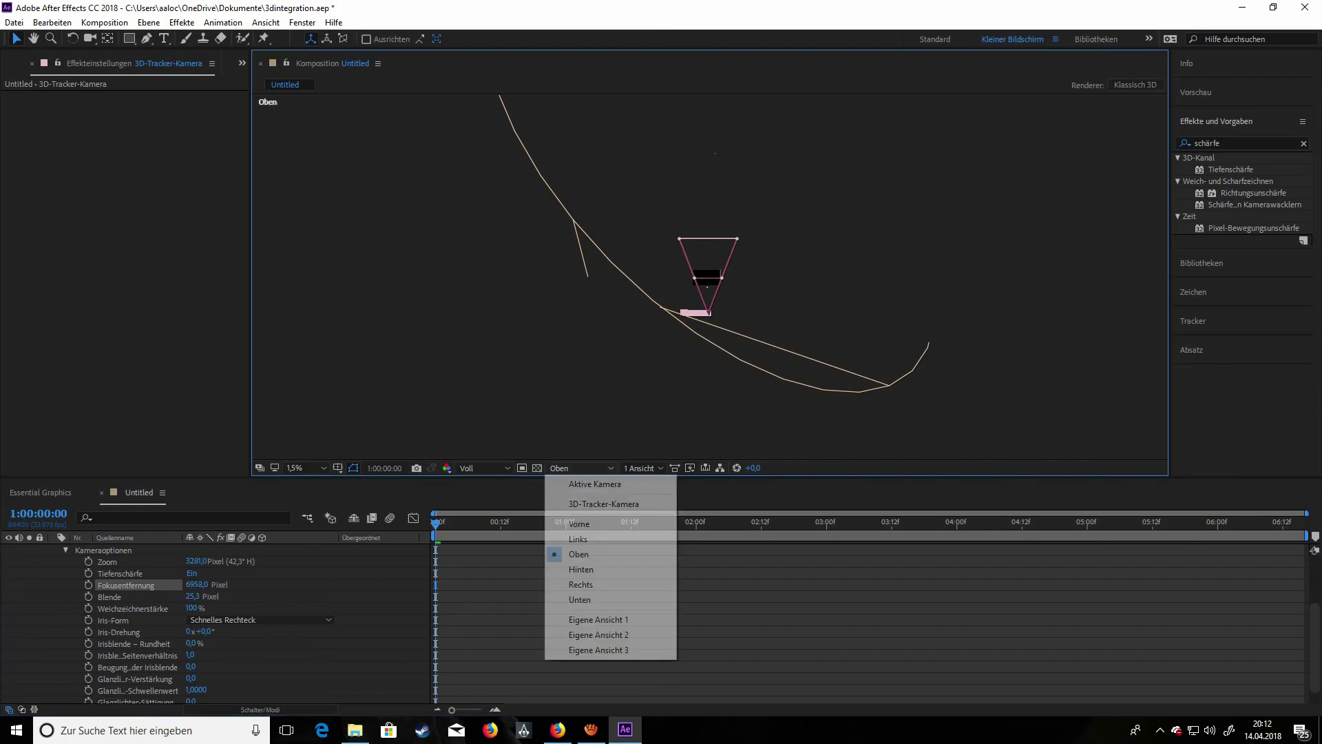
{"action": "left_click", "coordinate": [578, 481]}
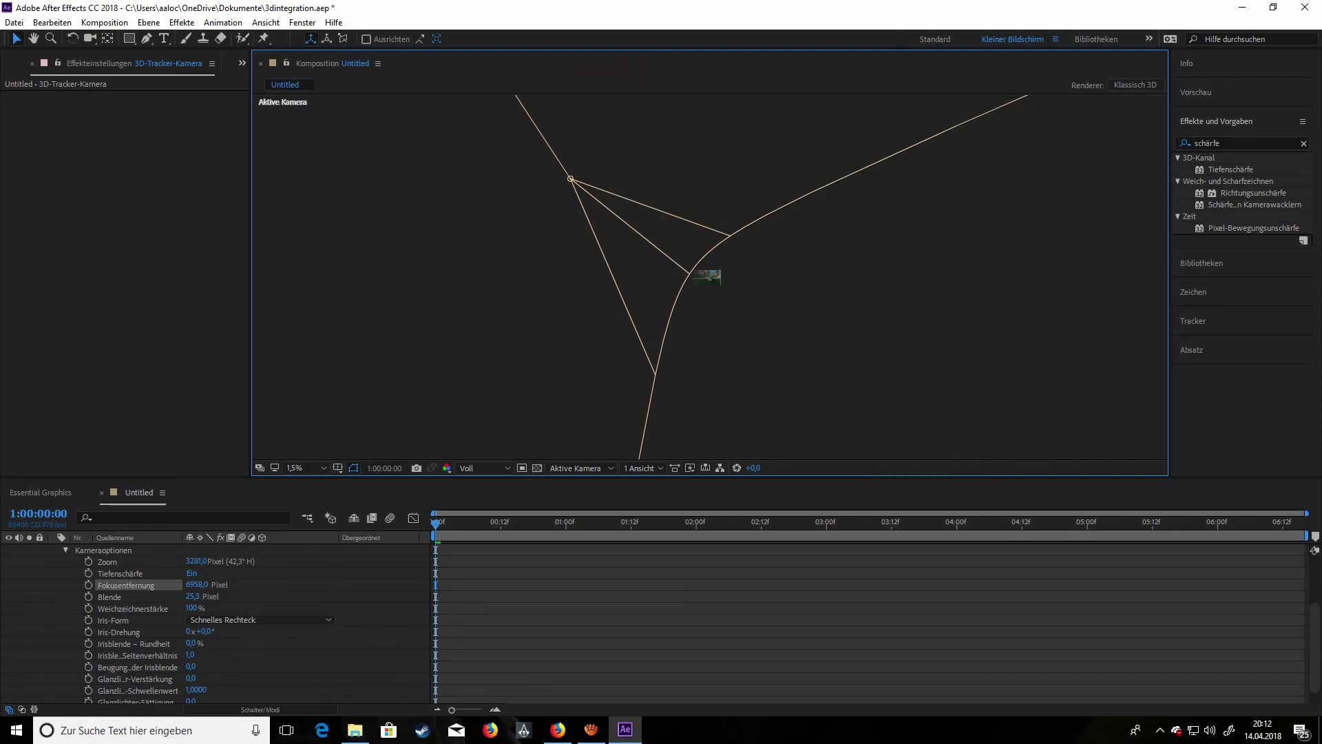
{"action": "scroll", "coordinate": [710, 277], "scroll_direction": "up", "scroll_amount": 6}
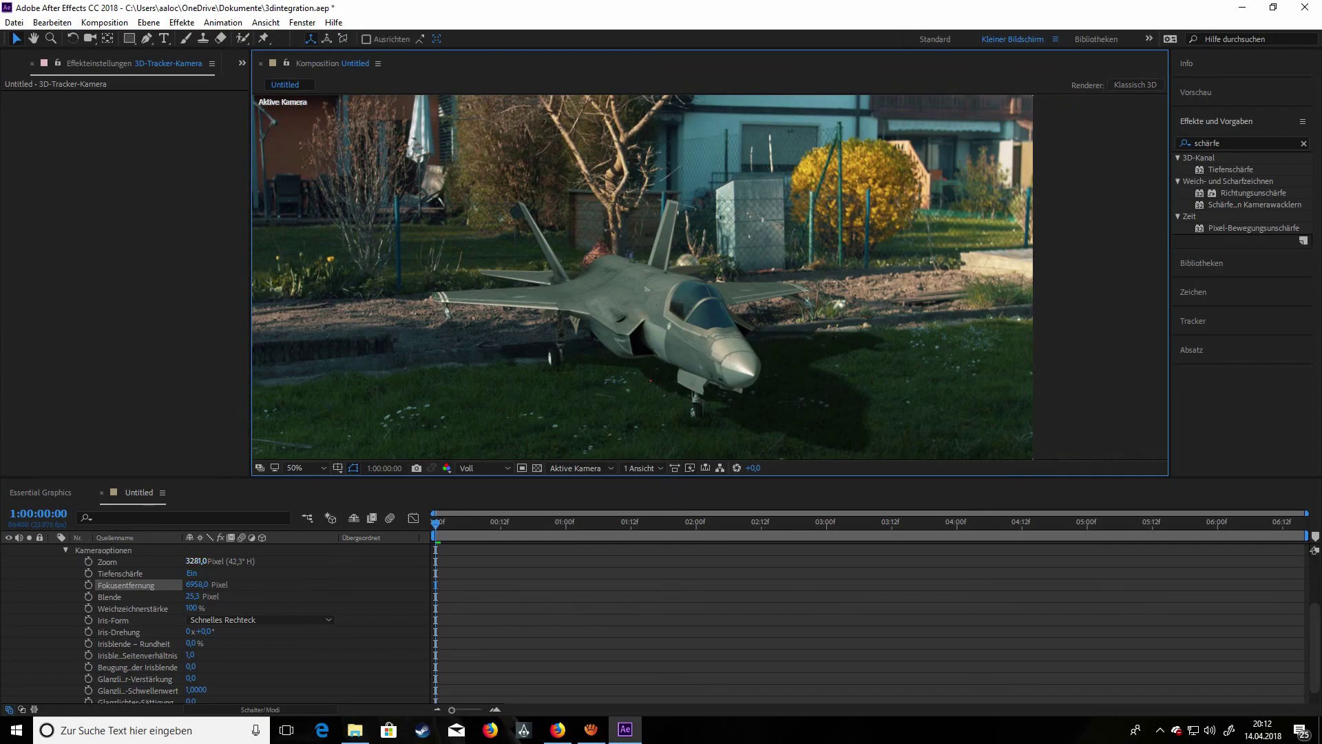
- Set the tracker camera's Fokusentfernung to 7463 pixels and its Blende to 312,3 pixels
{"action": "left_click_drag", "start_coordinate": [196, 584], "coordinate": [661, 584]}
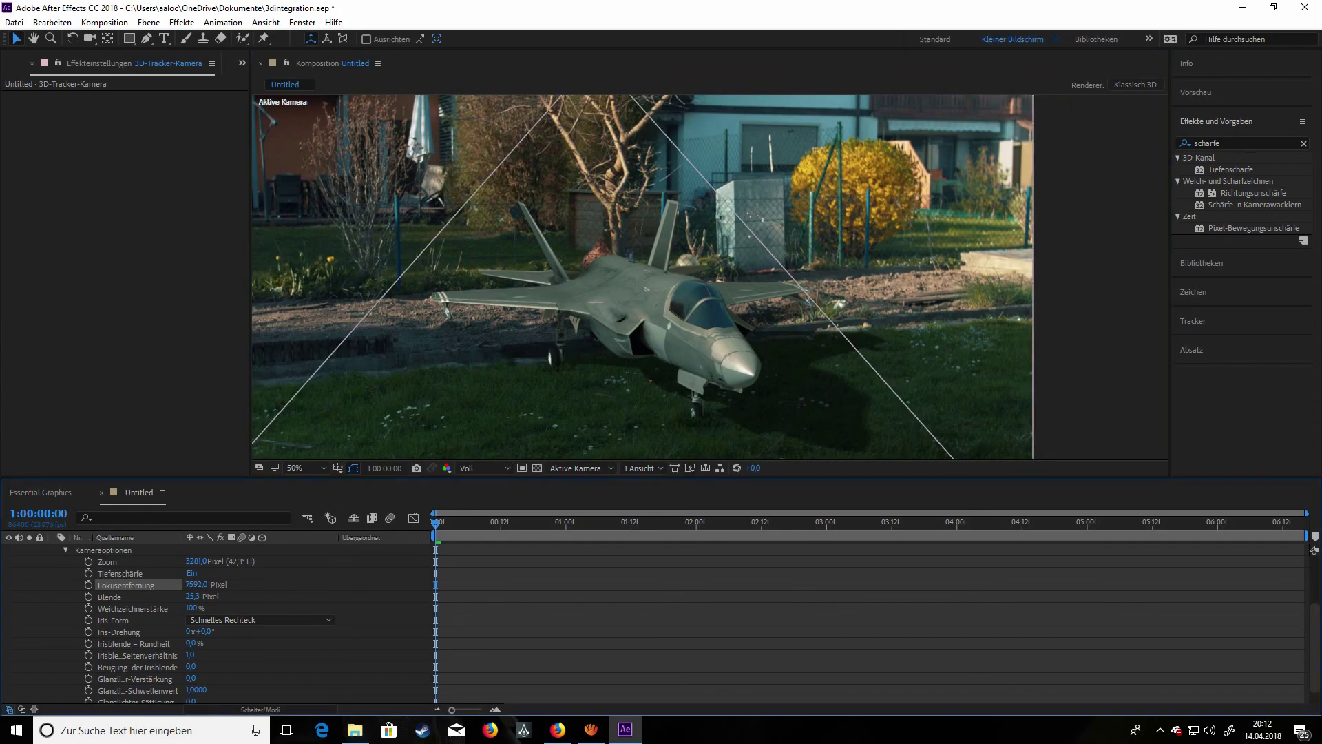
{"action": "left_click_drag", "start_coordinate": [192, 596], "coordinate": [389, 596]}
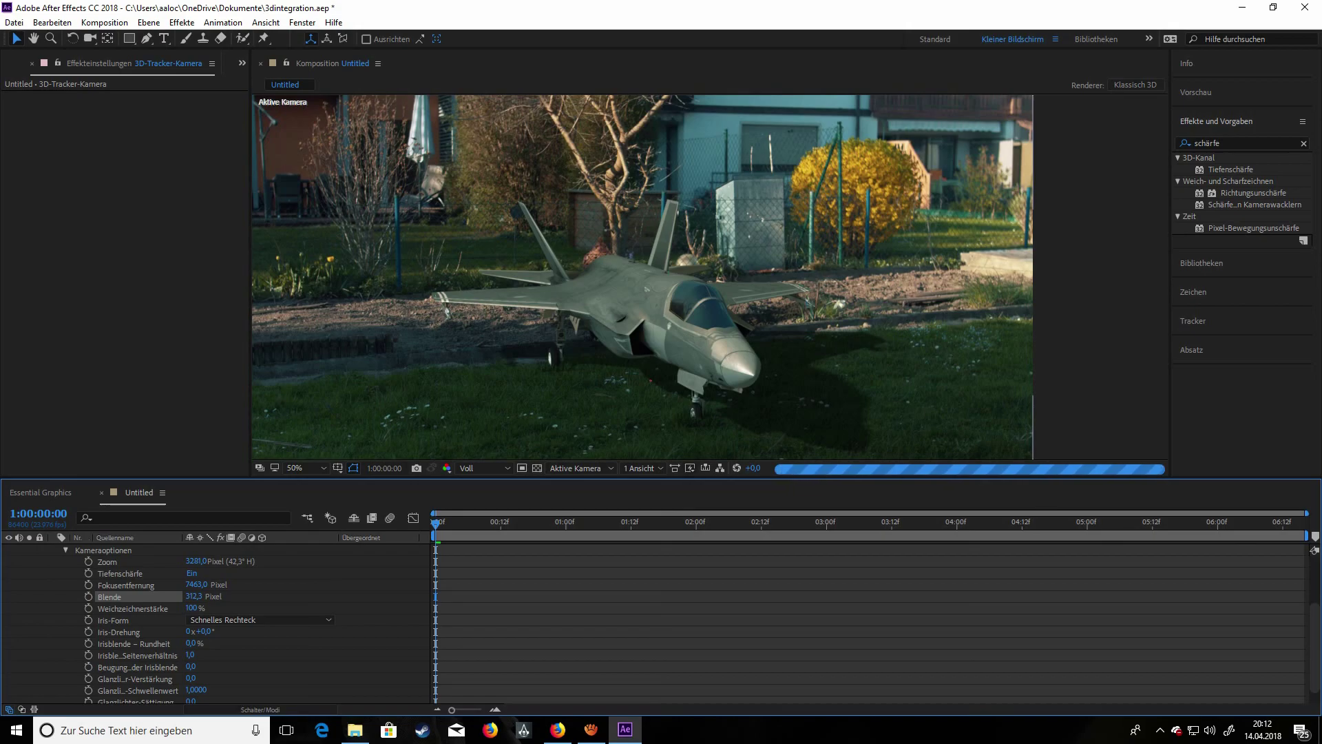
{"action": "key", "text": "."}
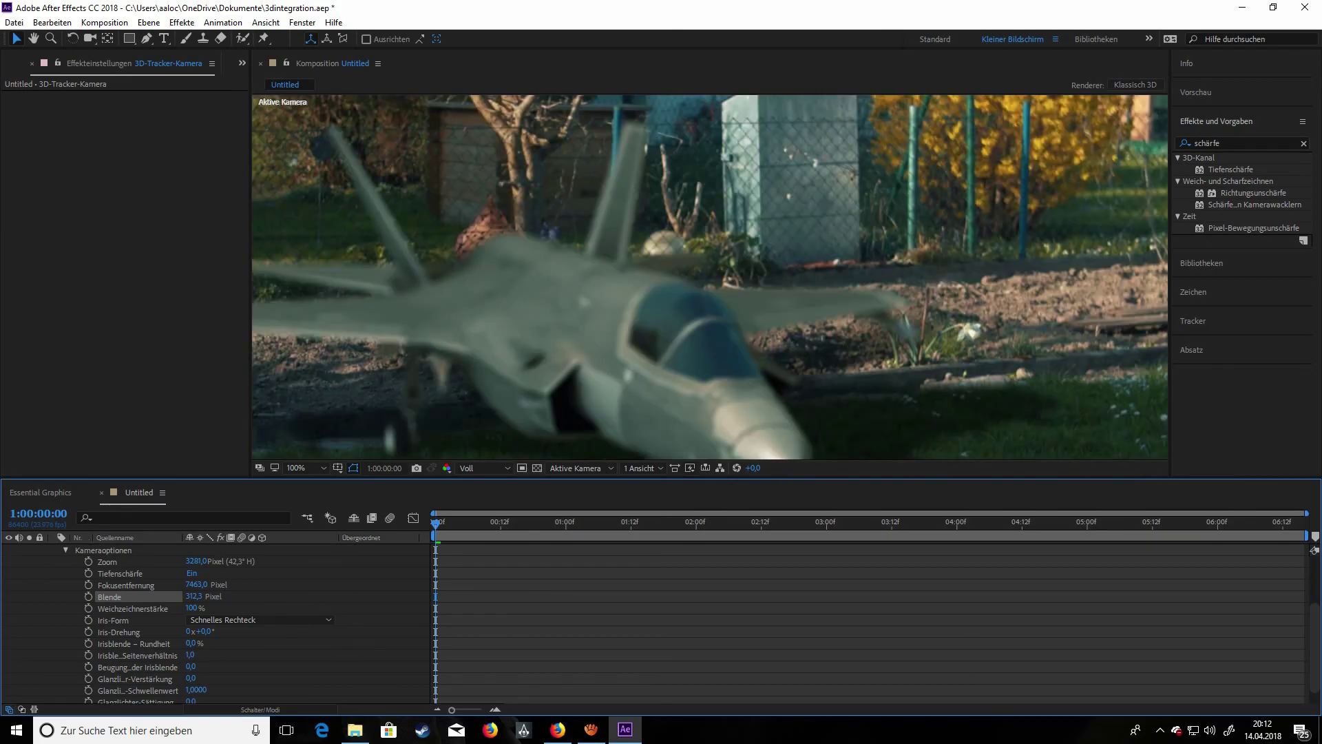
{"action": "key", "text": "comma"}
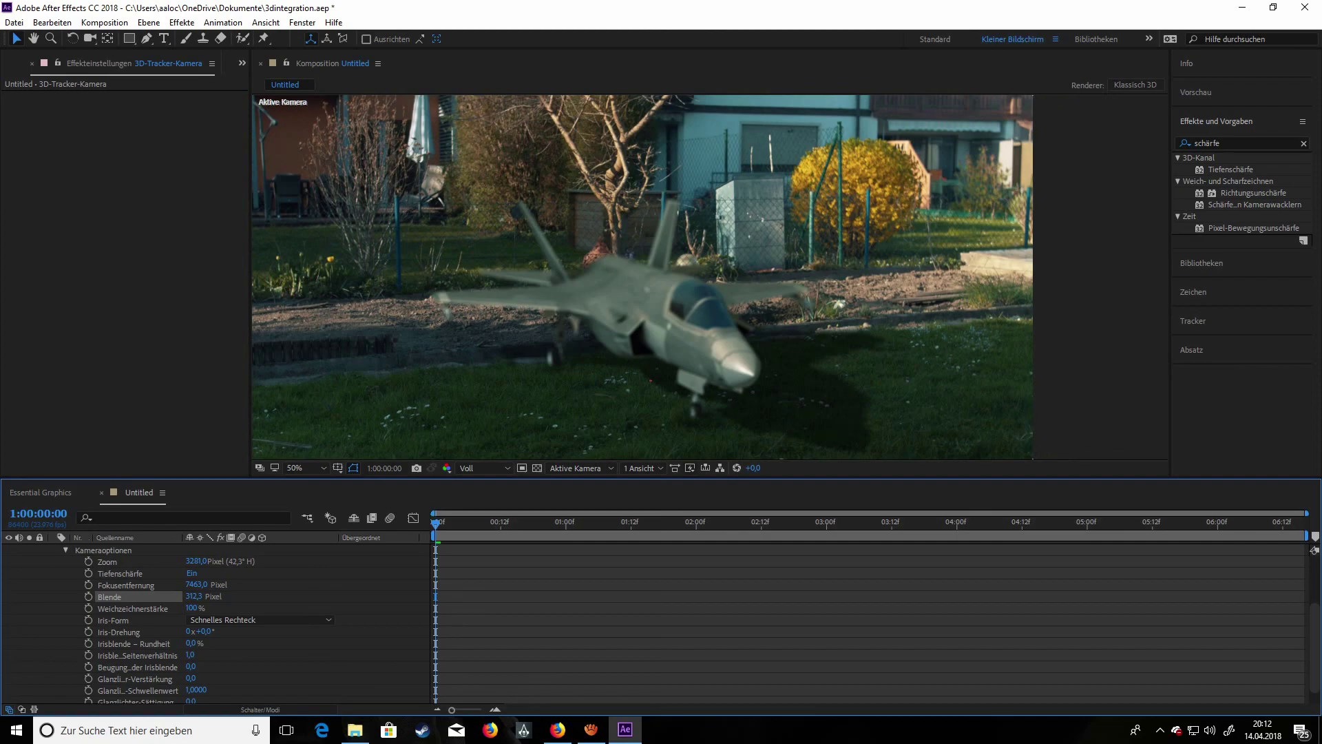
- Adjust the tracker camera's Fokusentfernung in stages, checking the jet's sharpness, until it is set to 10432 pixels
{"action": "left_click_drag", "start_coordinate": [197, 584], "coordinate": [263, 584]}
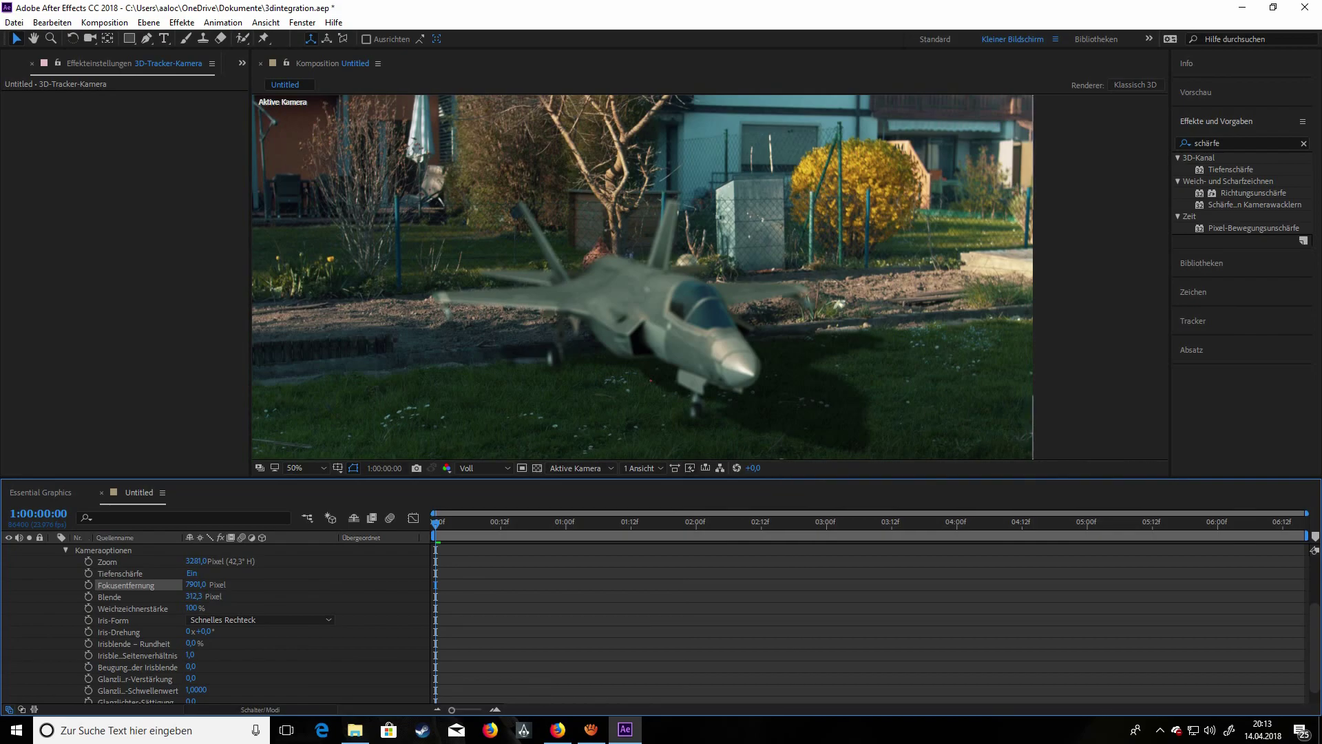
{"action": "left_click_drag", "start_coordinate": [195, 585], "coordinate": [551, 584]}
{"action": "scroll", "coordinate": [710, 277], "scroll_direction": "up", "scroll_amount": 1}
{"action": "scroll", "coordinate": [710, 277], "scroll_direction": "down", "scroll_amount": 1}
{"action": "type", "text": "8825"}
{"action": "key", "text": "Return"}
{"action": "key", "text": "slash"}
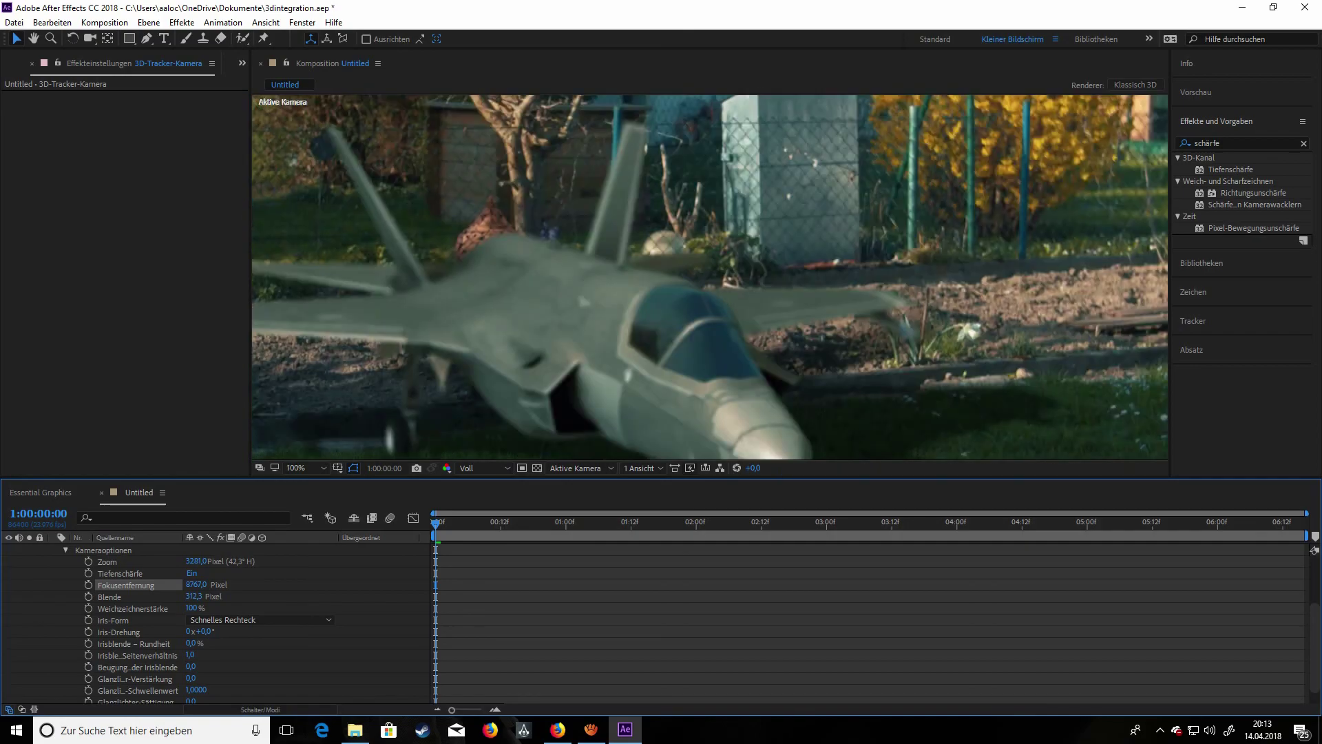
{"action": "left_click_drag", "start_coordinate": [196, 584], "coordinate": [231, 584]}
{"action": "key", "text": "comma"}
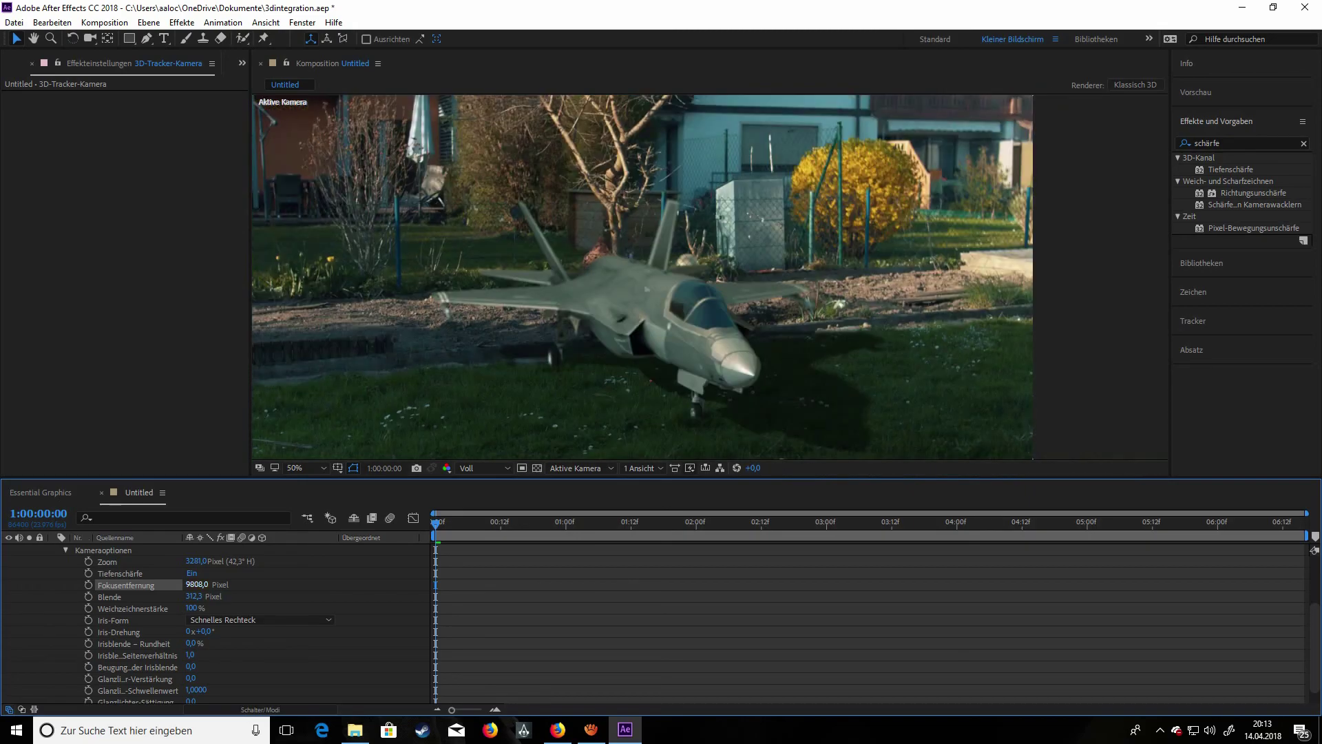
{"action": "left_click_drag", "start_coordinate": [197, 584], "coordinate": [626, 584]}
{"action": "scroll", "coordinate": [710, 277], "scroll_direction": "up", "scroll_amount": 1}
{"action": "key", "text": "comma"}
- Keyframe the Fokusentfernung at the composition start, and set it to 10446 pixels at 1:00:06:15
{"action": "left_click", "coordinate": [88, 585]}
{"action": "left_click_drag", "start_coordinate": [489, 523], "coordinate": [1300, 524]}
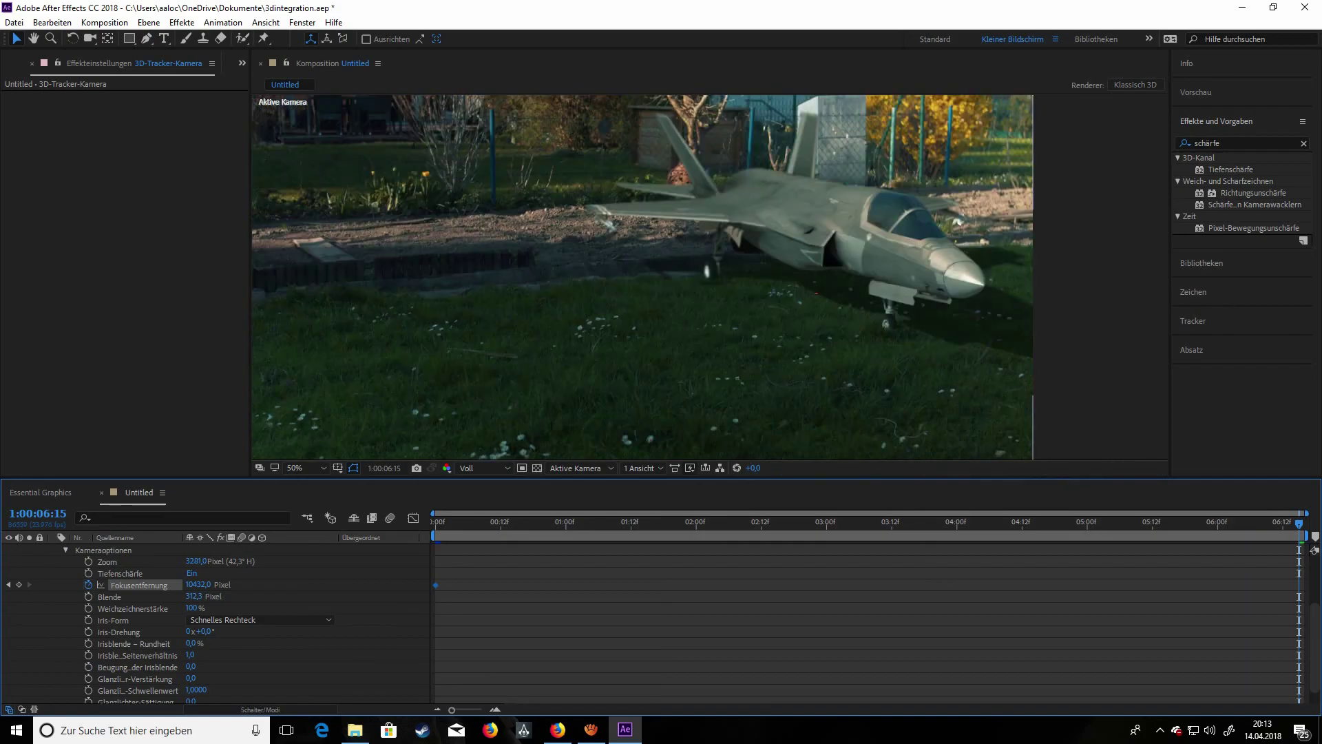
{"action": "key", "text": "period"}
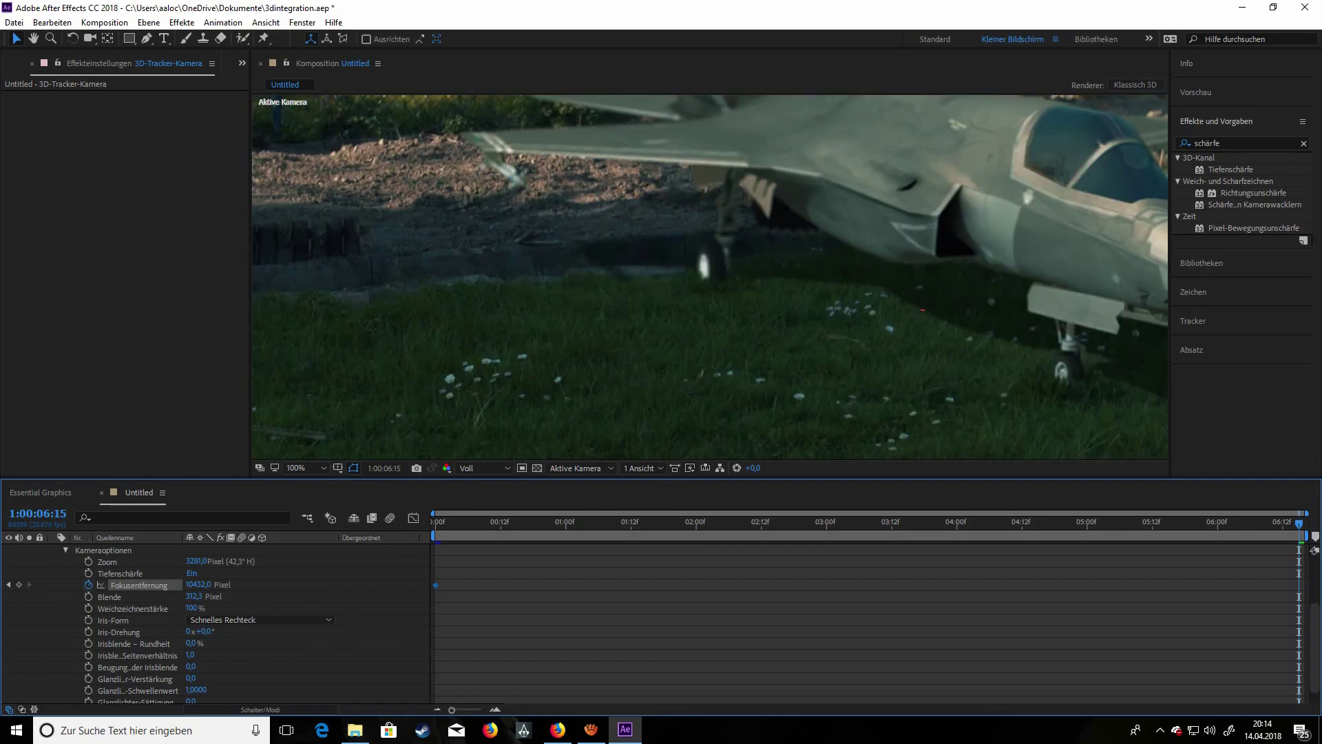
{"action": "key", "text": "comma"}
{"action": "left_click_drag", "start_coordinate": [198, 584], "coordinate": [207, 584]}
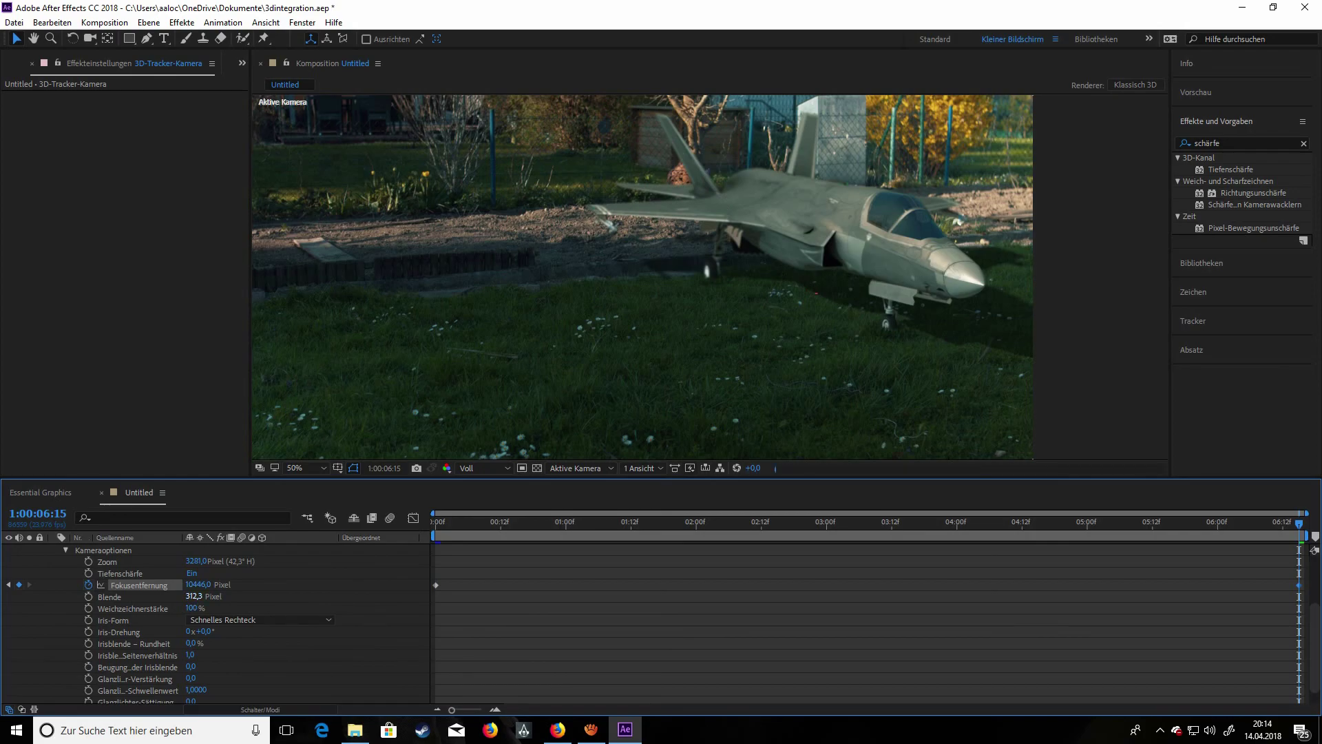
- Set the camera's Iris-Form to Zehneck and reduce its Blende to 67,3 pixels
{"action": "left_click", "coordinate": [259, 619]}
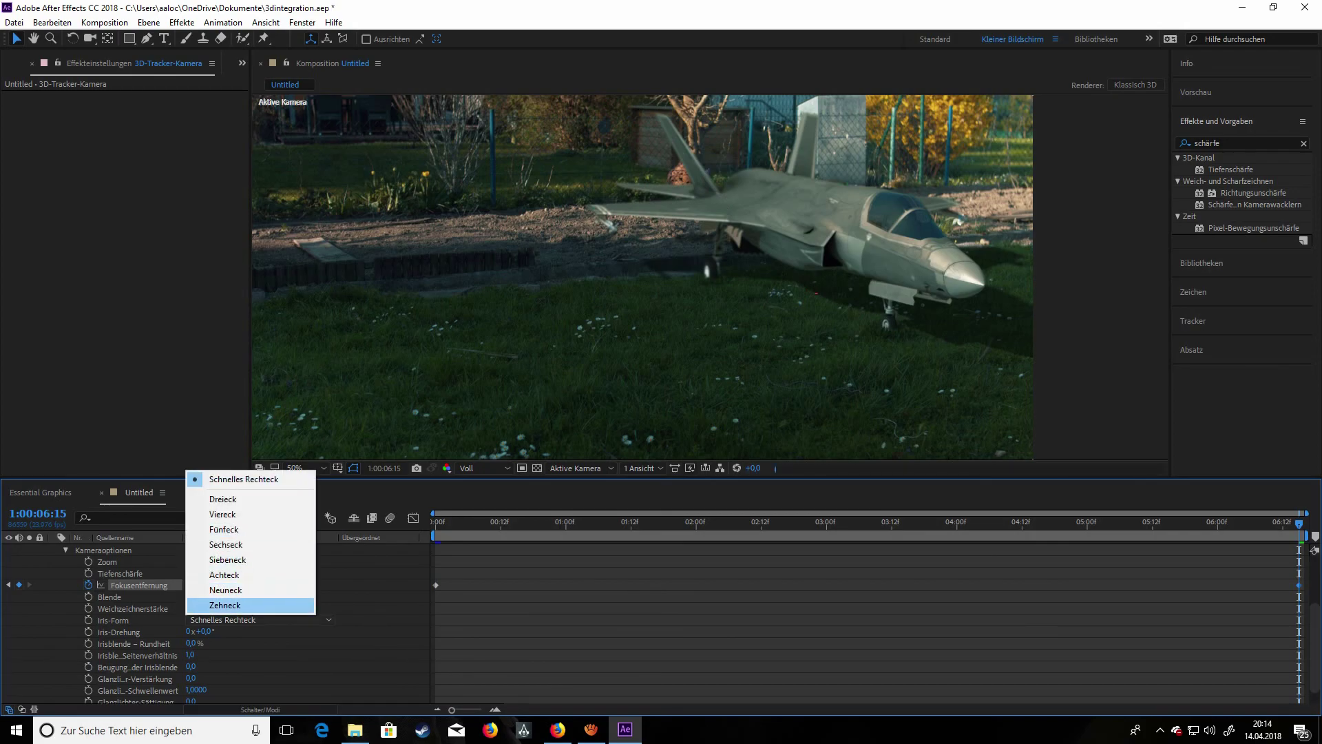
{"action": "left_click", "coordinate": [228, 605]}
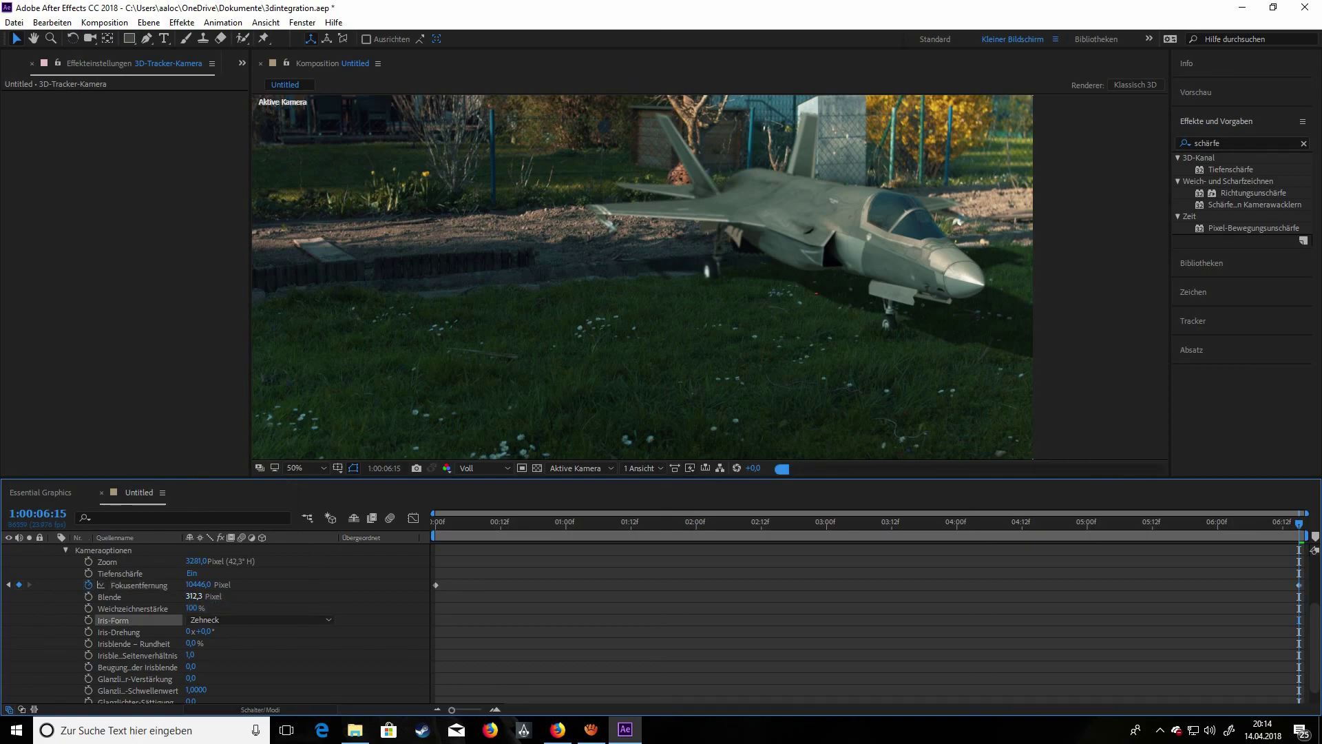
{"action": "left_click_drag", "start_coordinate": [195, 597], "coordinate": [94, 596]}
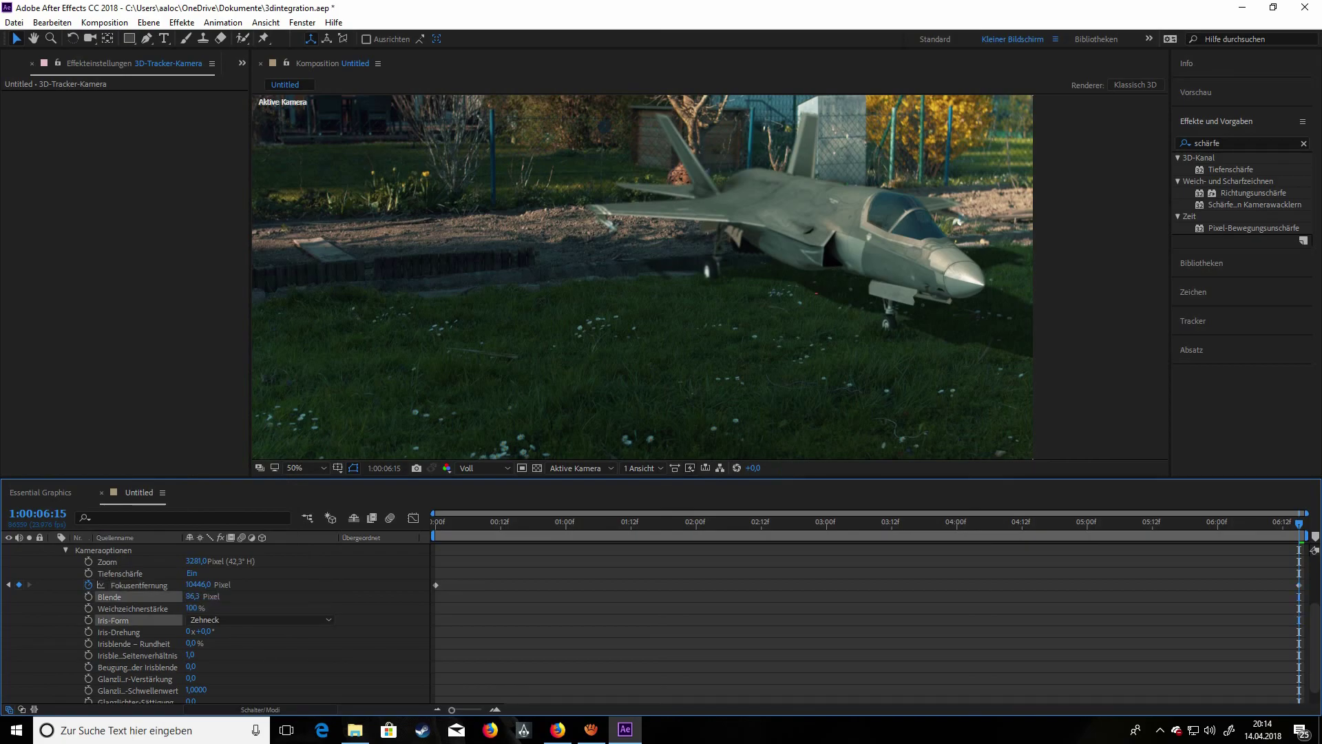
{"action": "left_click_drag", "start_coordinate": [192, 596], "coordinate": [193, 596]}
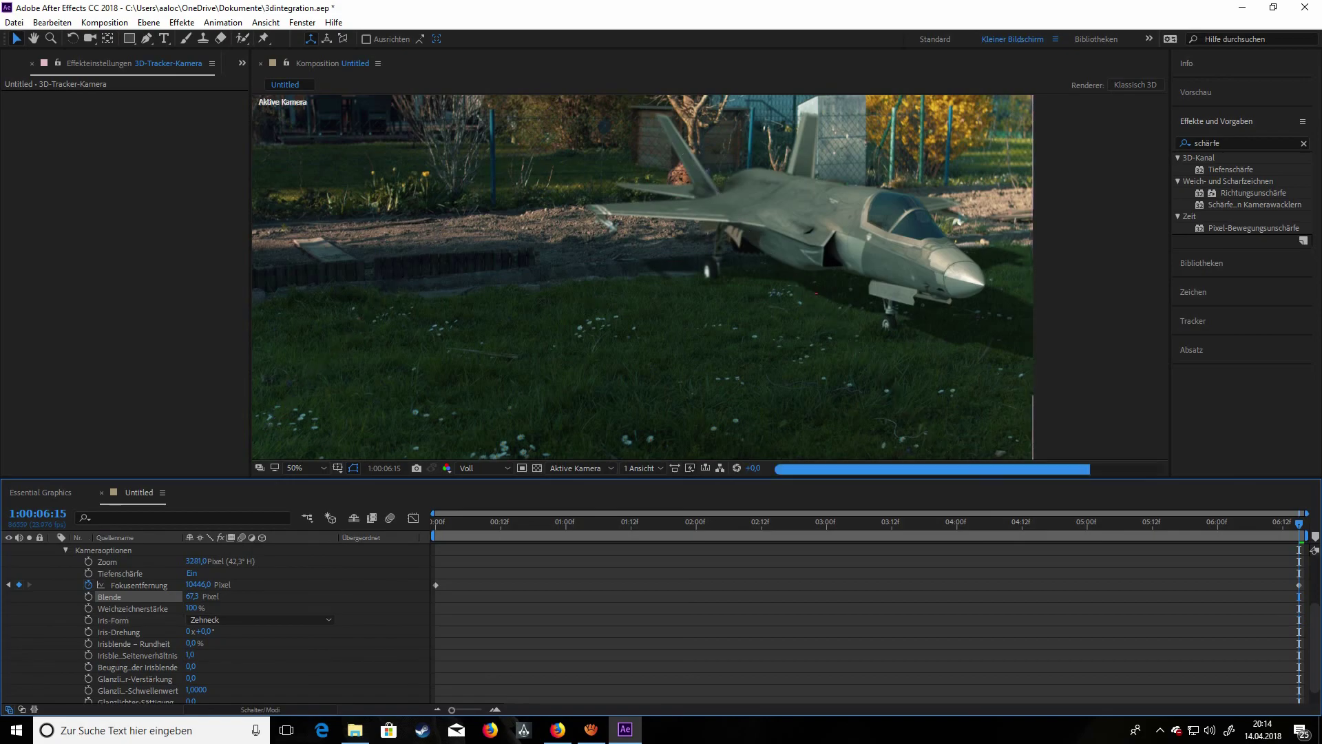
- Examine the blur on the jet's main wheel, wing and wingtip missile up close at 1:00:06:15
{"action": "scroll", "coordinate": [712, 275], "scroll_direction": "up", "scroll_amount": 2}
{"action": "scroll", "coordinate": [711, 268], "scroll_direction": "up", "scroll_amount": 1}
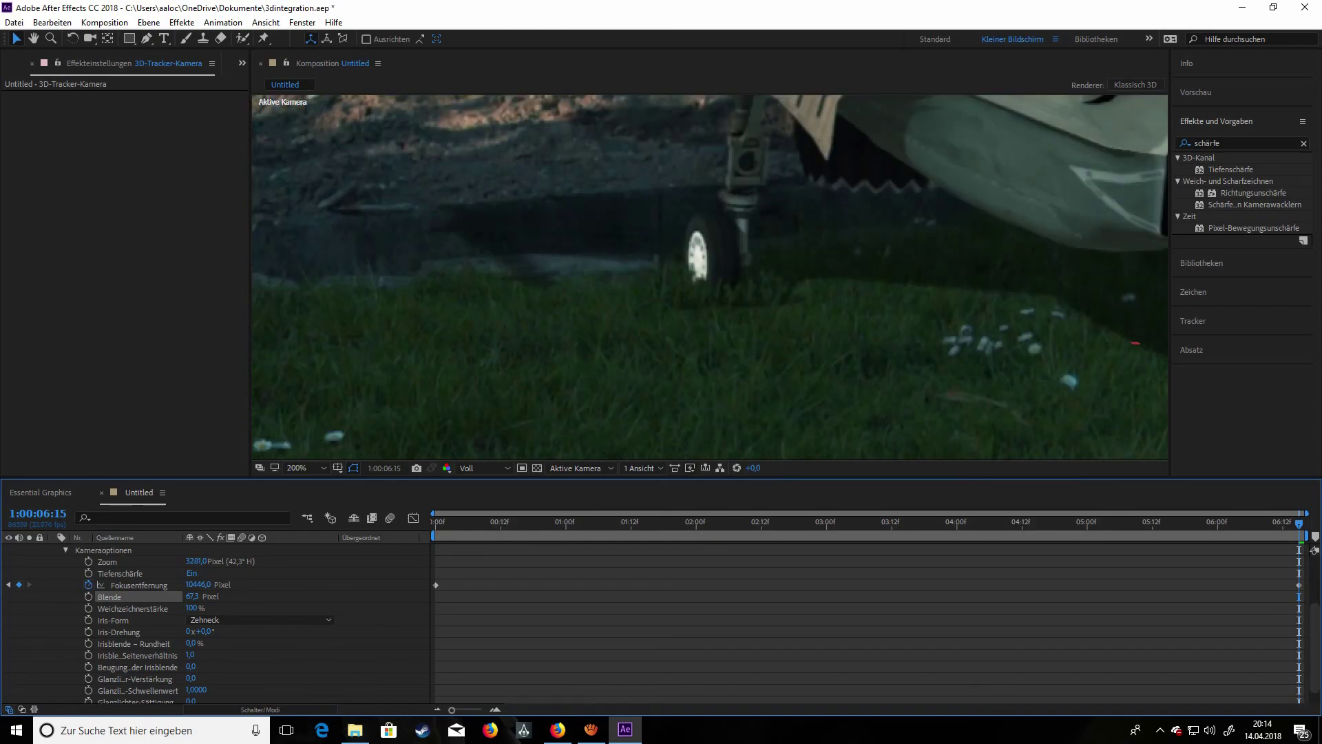
{"action": "scroll", "coordinate": [710, 275], "scroll_direction": "down", "scroll_amount": 1}
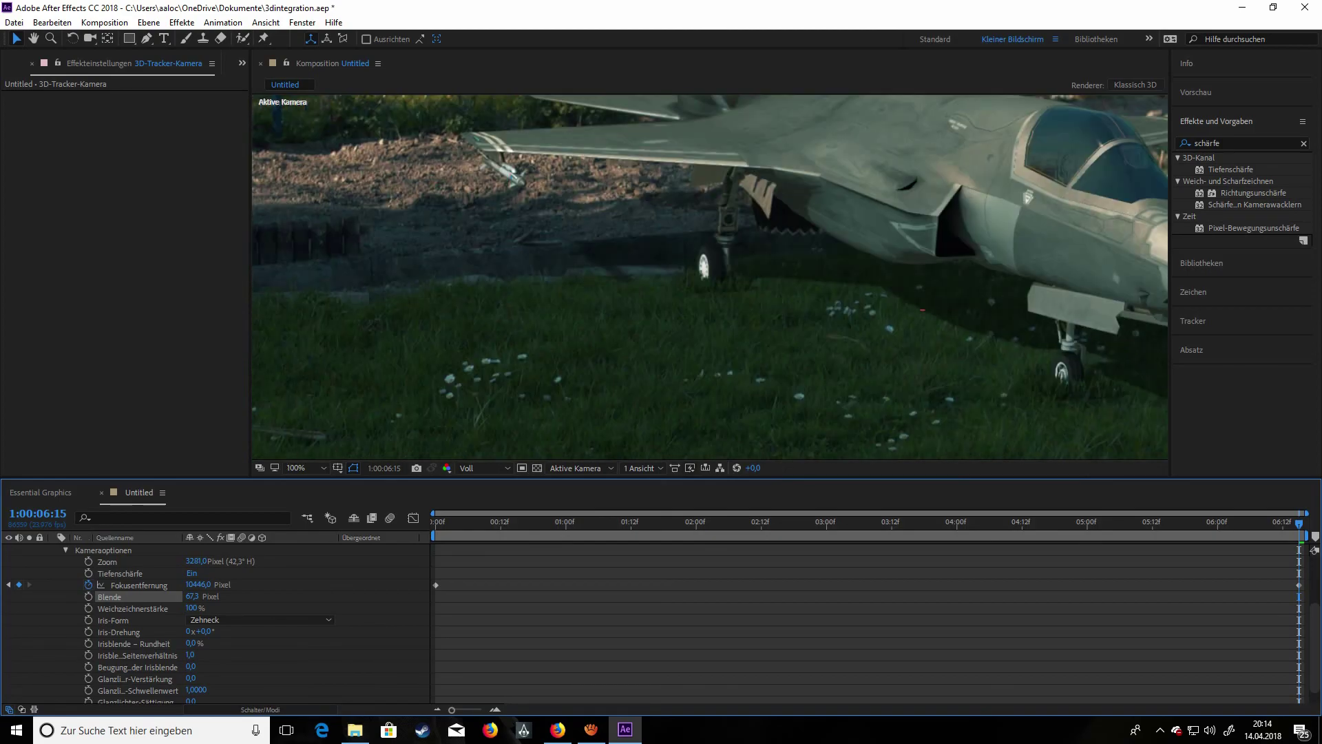
{"action": "scroll", "coordinate": [706, 269], "scroll_direction": "down", "scroll_amount": 1}
{"action": "scroll", "coordinate": [711, 276], "scroll_direction": "up", "scroll_amount": 2}
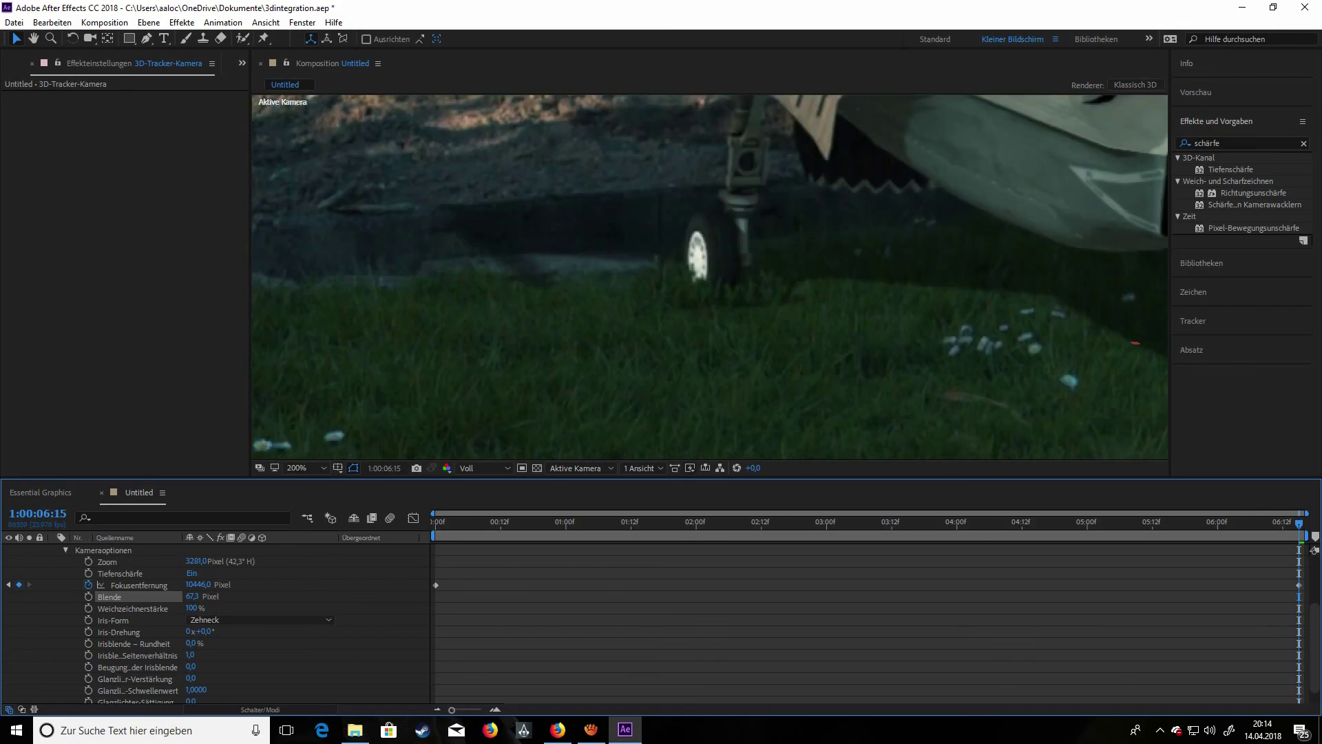
{"action": "scroll", "coordinate": [710, 269], "scroll_direction": "up", "scroll_amount": 1}
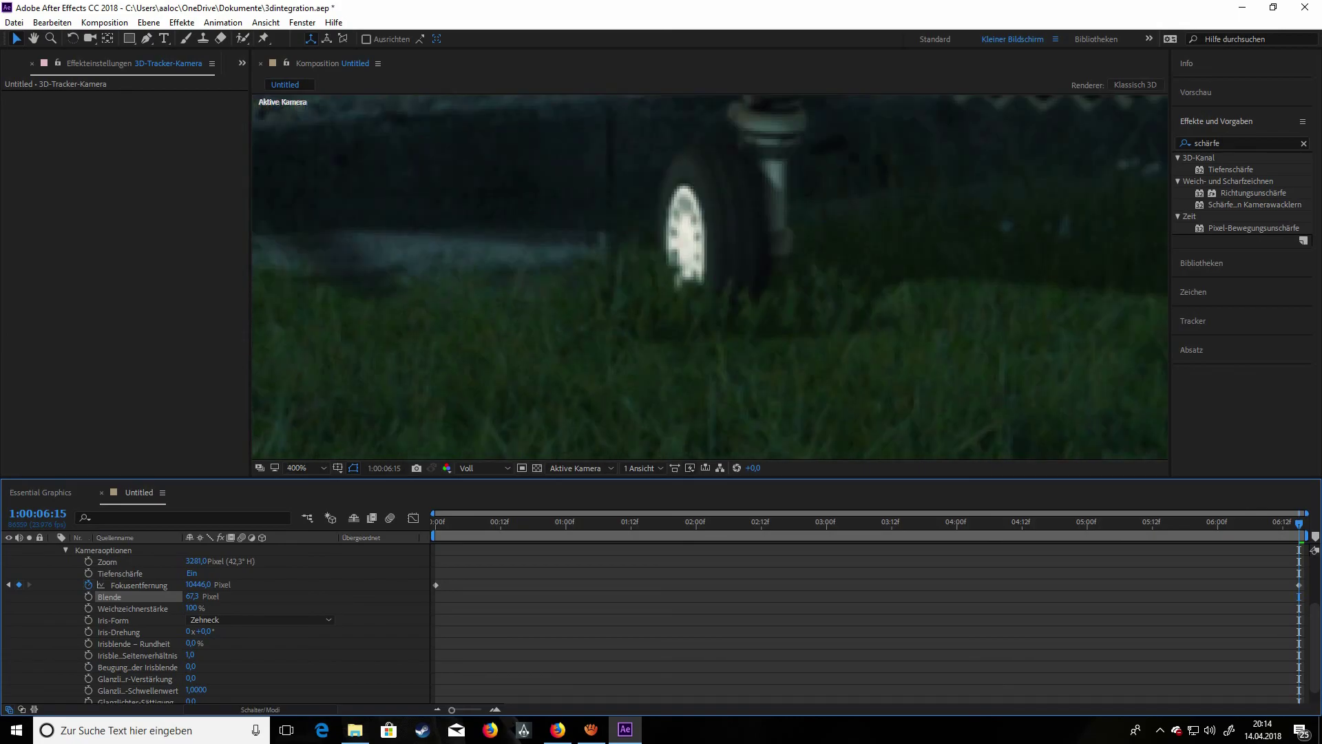
{"action": "scroll", "coordinate": [710, 274], "scroll_direction": "down", "scroll_amount": 1}
{"action": "left_click_drag", "start_coordinate": [710, 172], "coordinate": [727, 417]}
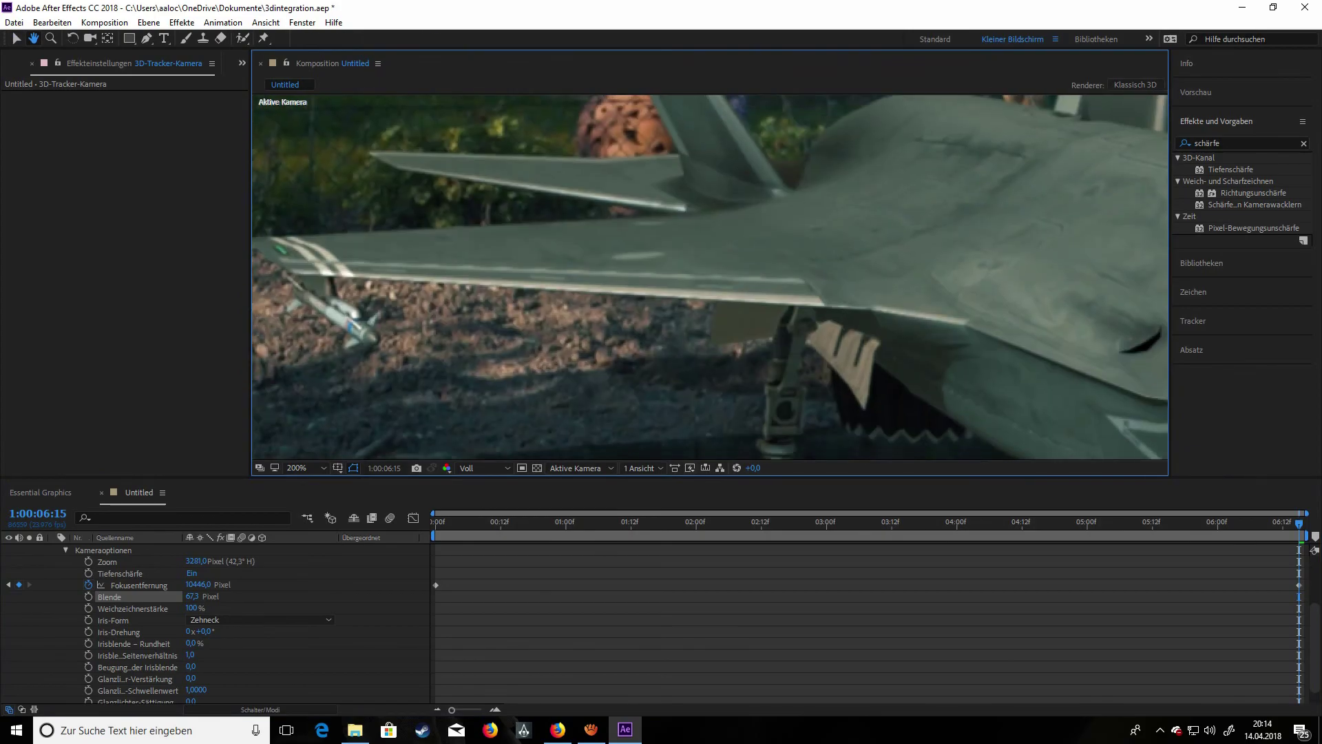
{"action": "scroll", "coordinate": [710, 277], "scroll_direction": "up", "scroll_amount": 1}
{"action": "left_click_drag", "start_coordinate": [710, 296], "coordinate": [711, 276]}
{"action": "left_click_drag", "start_coordinate": [366, 248], "coordinate": [1055, 306]}
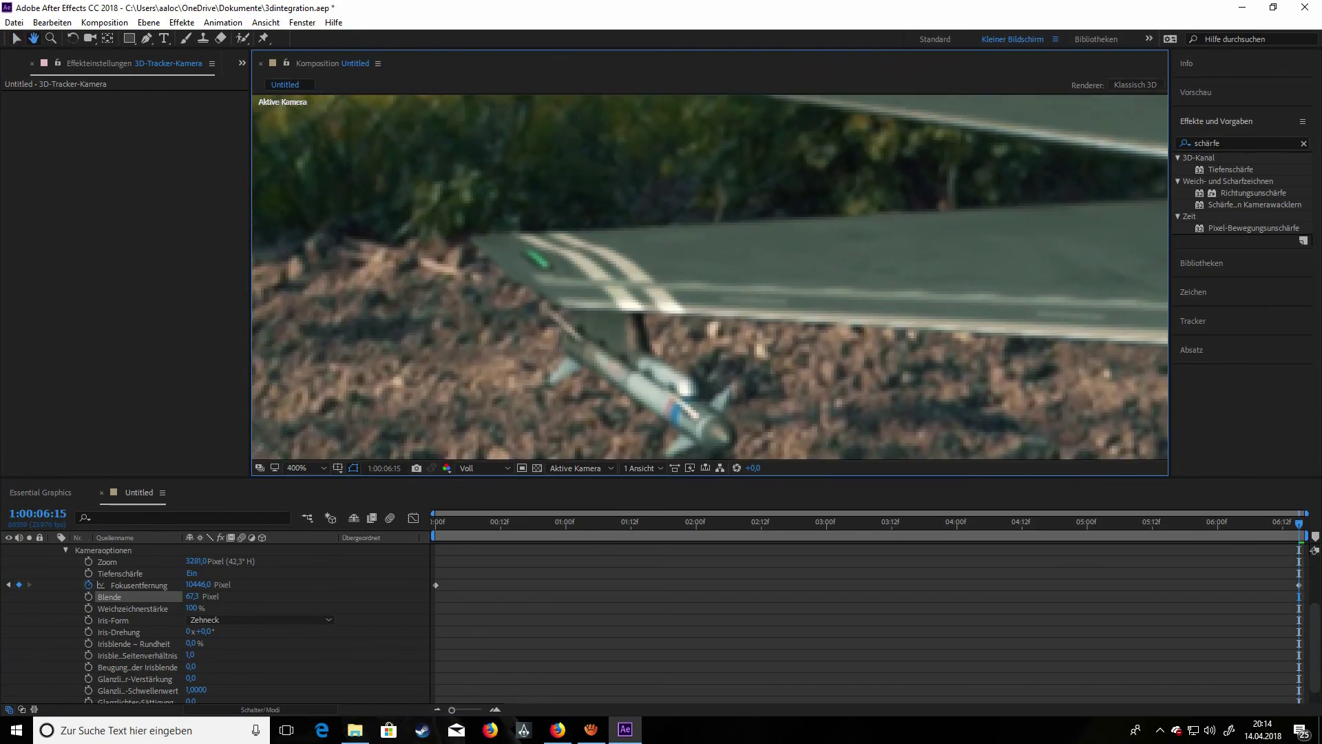
{"action": "scroll", "coordinate": [710, 277], "scroll_direction": "down", "scroll_amount": 1}
{"action": "left_click_drag", "start_coordinate": [710, 277], "coordinate": [854, 246]}
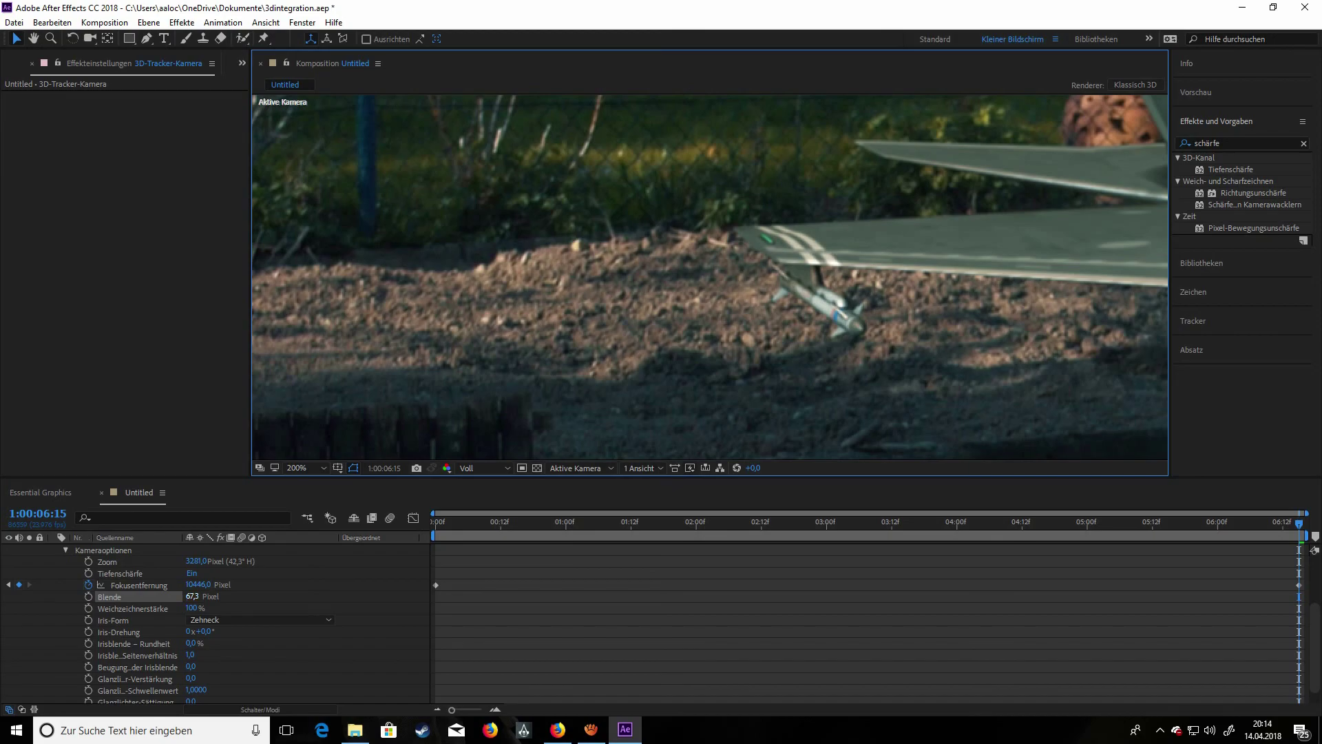
- Set the camera's Blende to 28,3 pixels, and raise it to 34,3 pixels
{"action": "type", "text": "28,3"}
{"action": "key", "text": "Return"}
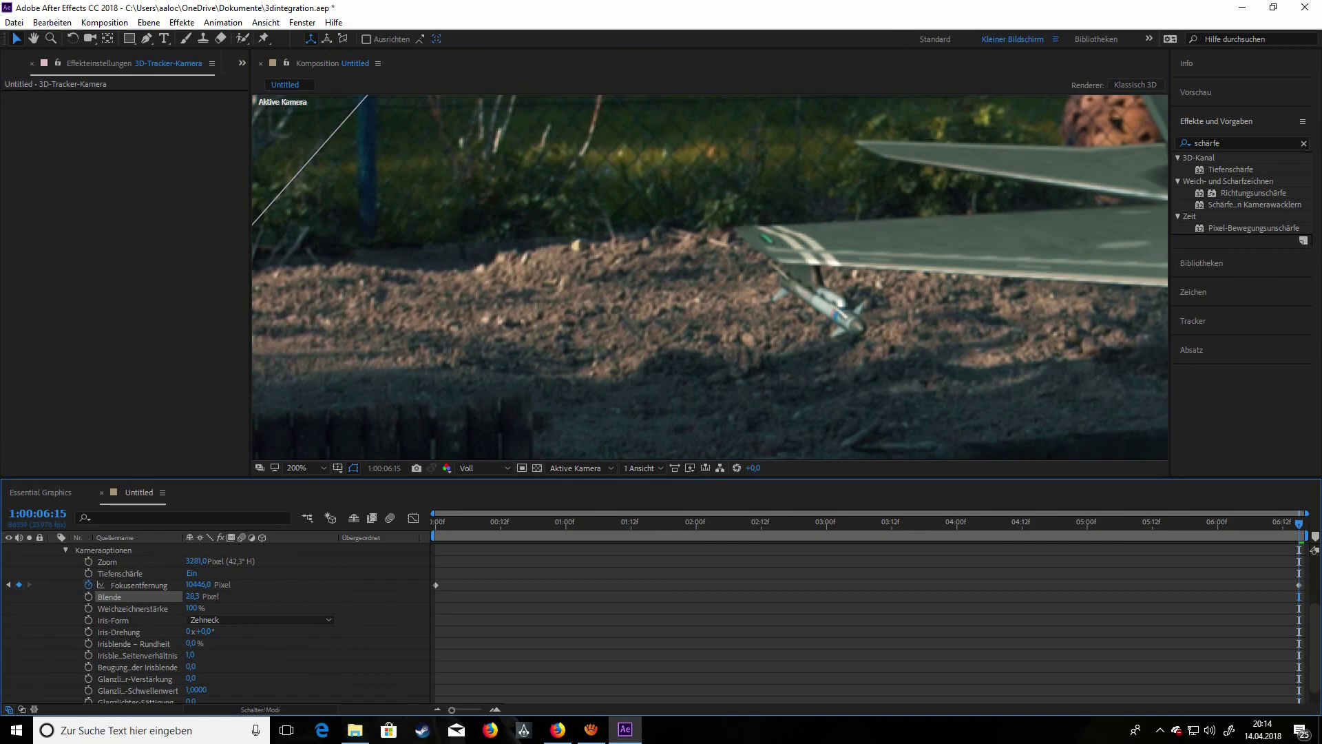
{"action": "left_click_drag", "start_coordinate": [192, 597], "coordinate": [195, 596]}
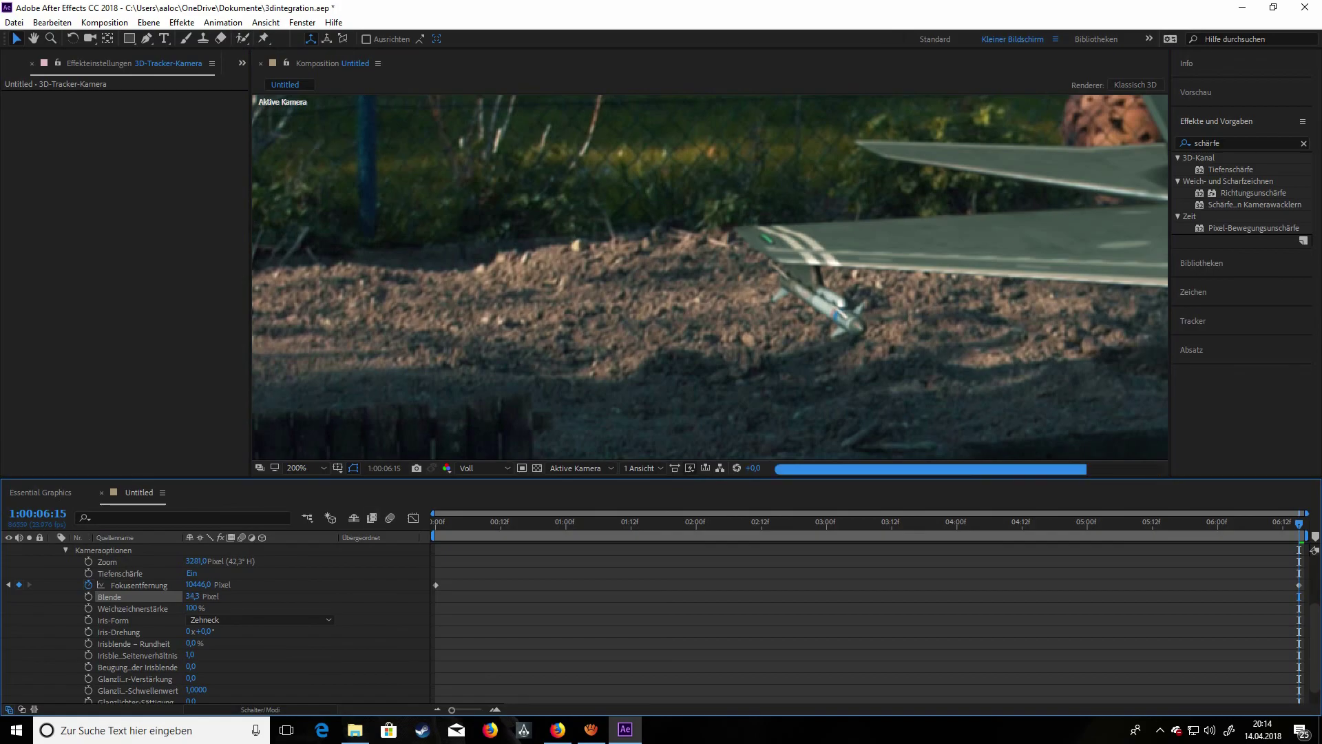
- Compare the sharpness of the wingtip, main wheel and fuselage with the surrounding footage at several magnifications
{"action": "key", "text": "period"}
{"action": "key", "text": "comma"}
{"action": "key", "text": "comma"}
{"action": "key", "text": "comma"}
{"action": "key", "text": "comma"}
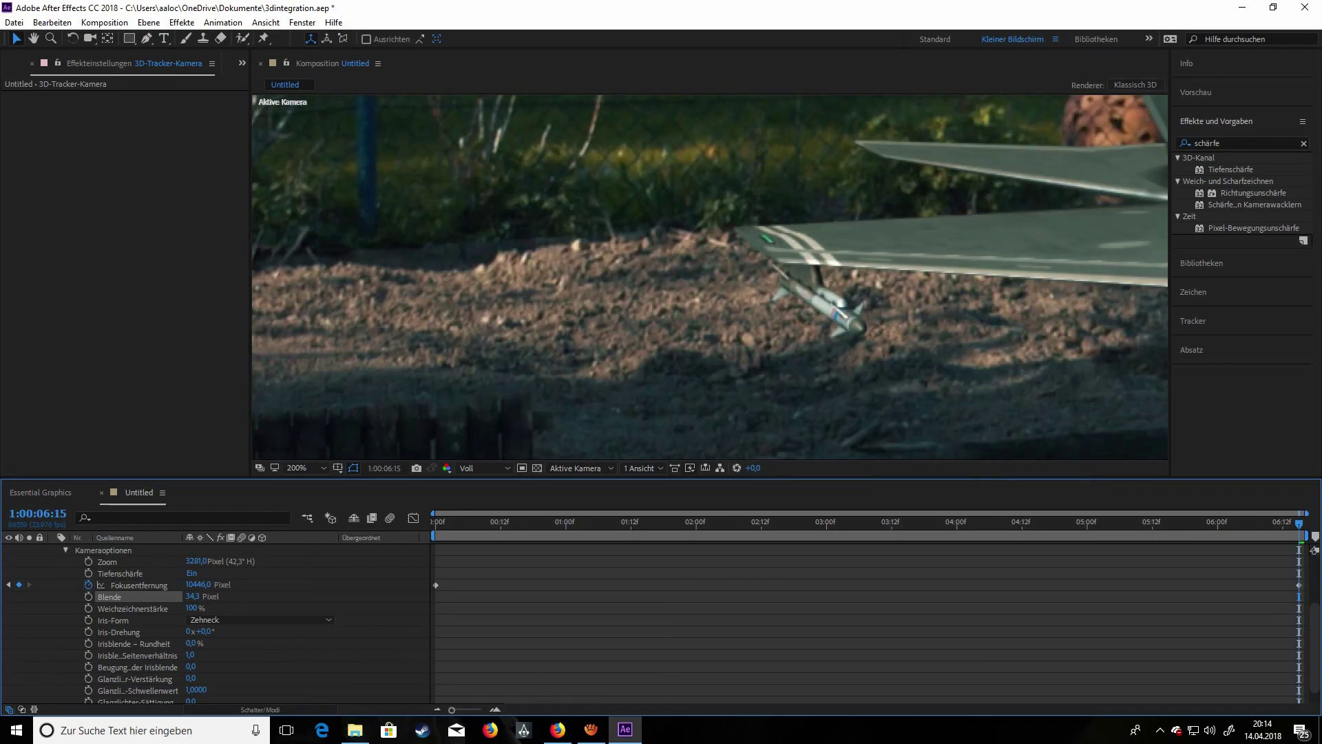
{"action": "key", "text": "period"}
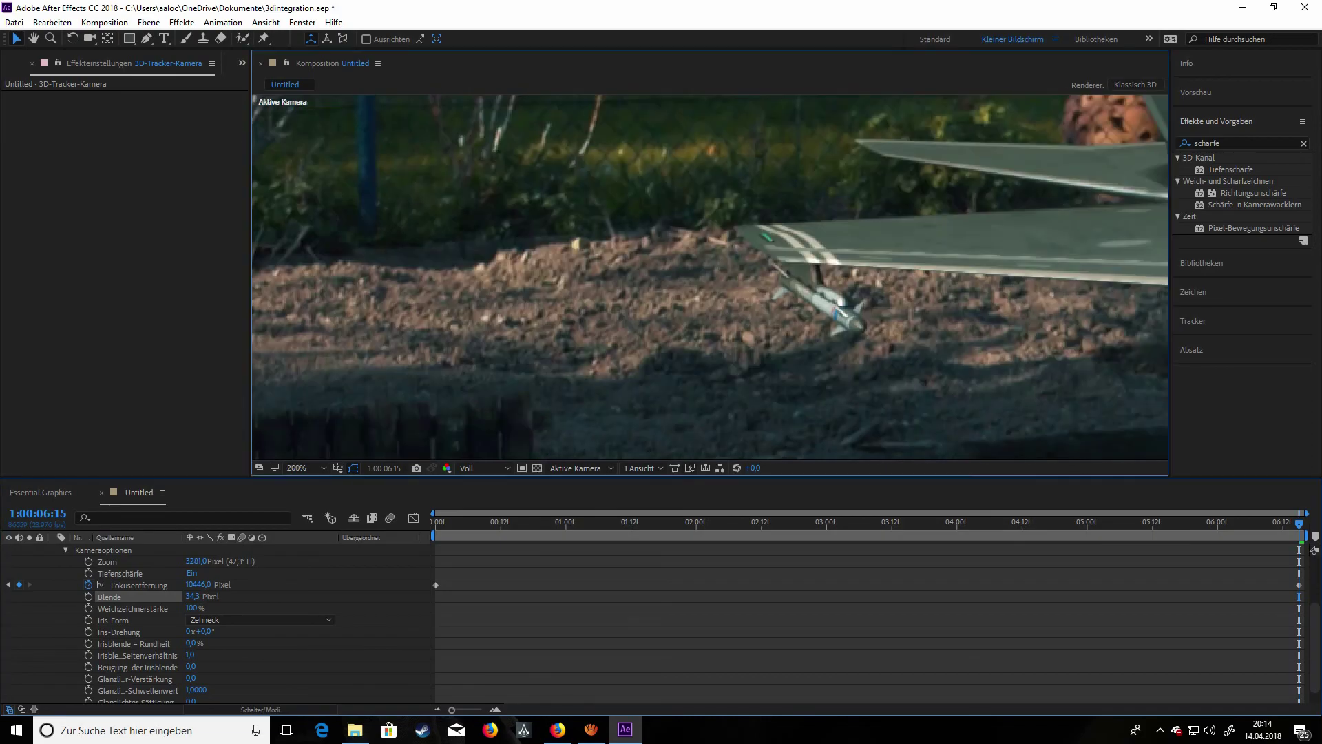
{"action": "left_click_drag", "start_coordinate": [999, 379], "coordinate": [396, 181]}
{"action": "key", "text": "period"}
{"action": "key", "text": "period"}
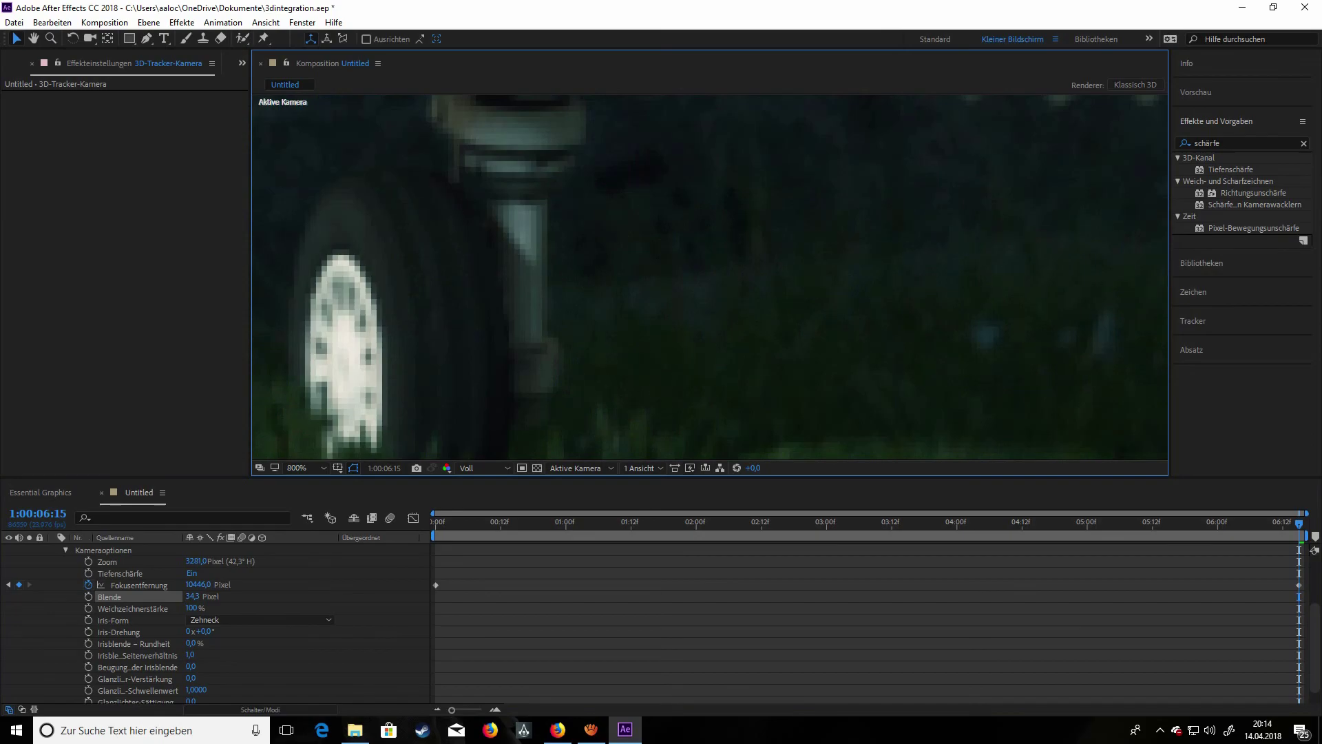
{"action": "key", "text": "comma"}
{"action": "key", "text": "comma"}
{"action": "left_click_drag", "start_coordinate": [710, 276], "coordinate": [763, 388]}
{"action": "key", "text": "period"}
{"action": "key", "text": "comma"}
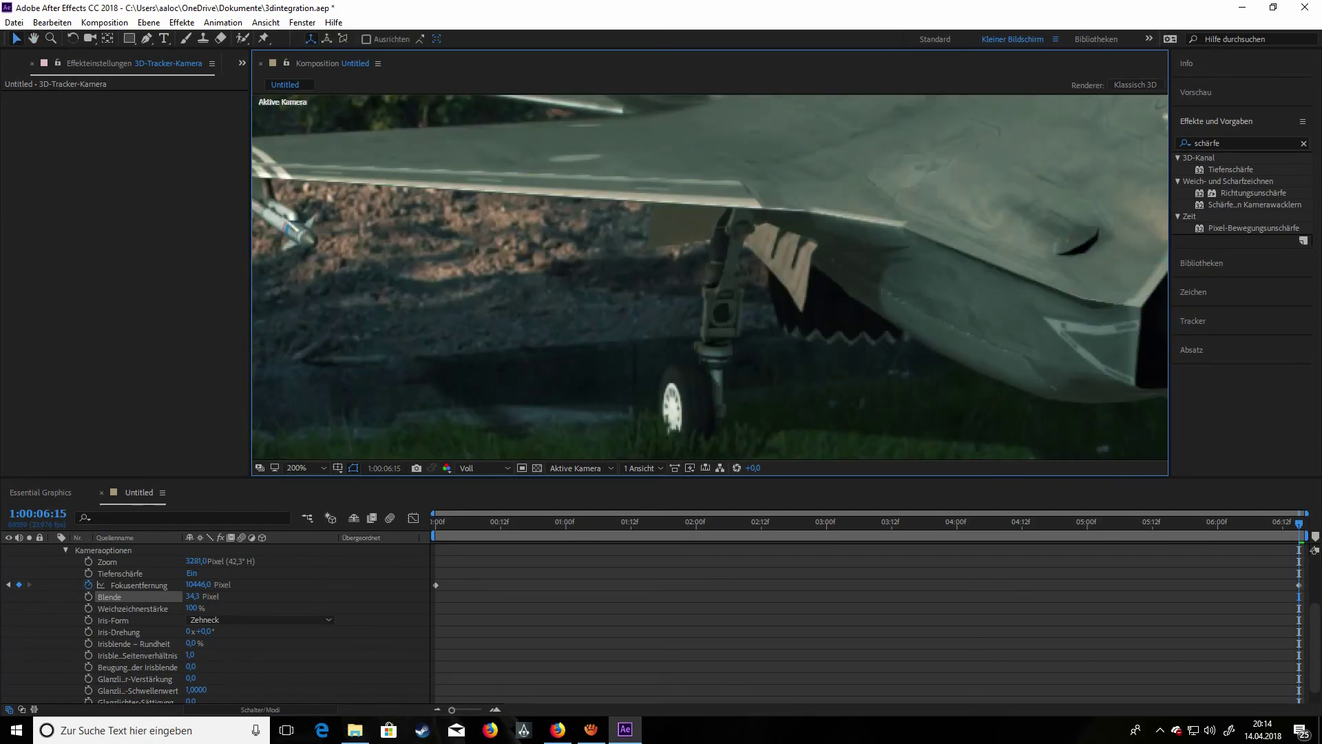
- Set the camera's Blende to 25 pixels, collapse the 3D-Tracker-Kamera layer and clear the selection
{"action": "left_click_drag", "start_coordinate": [195, 596], "coordinate": [186, 596]}
{"action": "key", "text": "ctrl+z"}
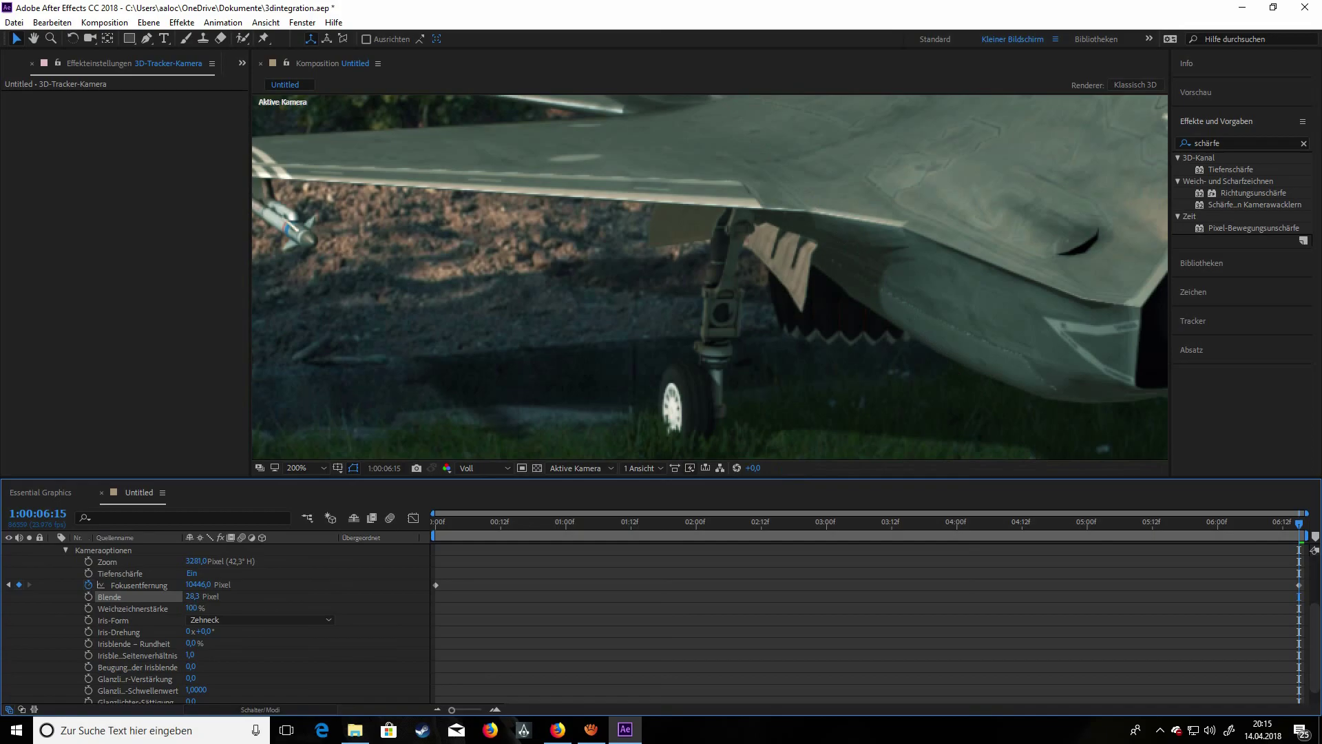
{"action": "left_click", "coordinate": [193, 597]}
{"action": "type", "text": "25"}
{"action": "key", "text": "Return"}
{"action": "scroll", "coordinate": [206, 620], "scroll_direction": "up", "scroll_amount": 2}
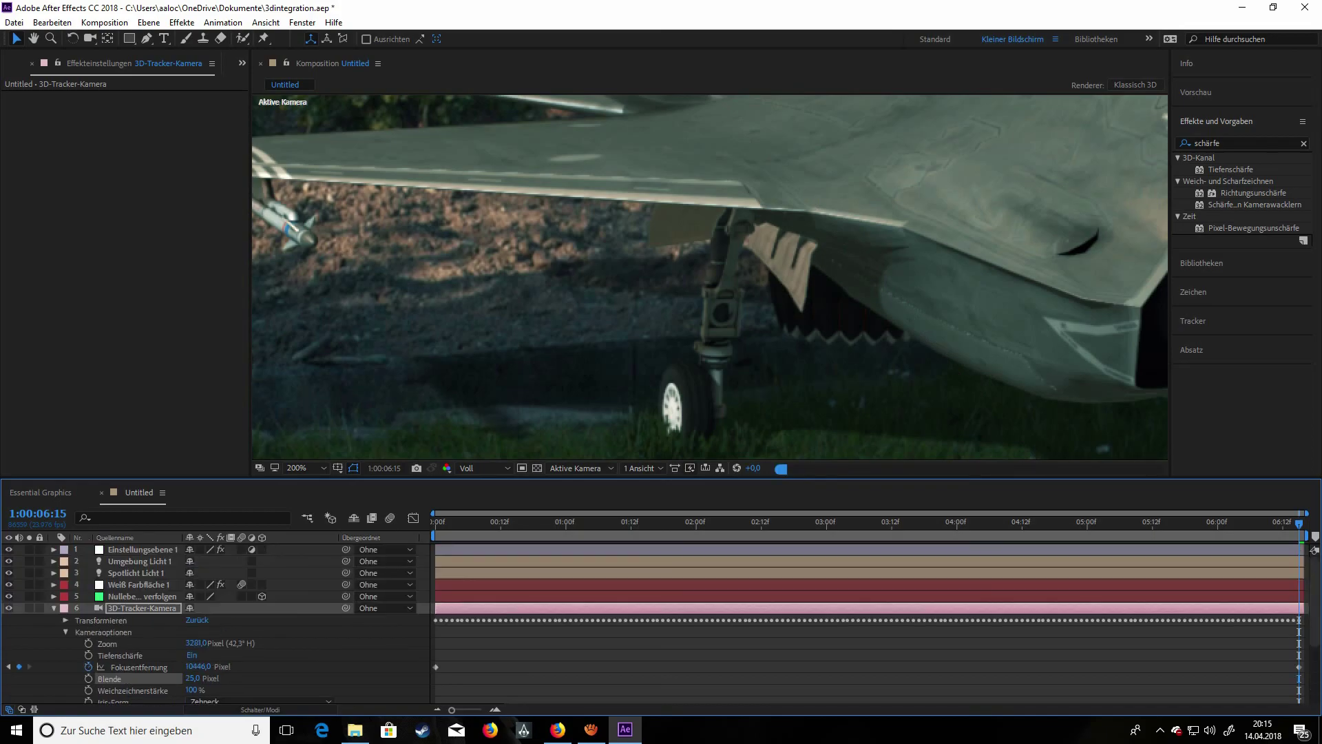
{"action": "left_click", "coordinate": [54, 608]}
{"action": "key", "text": "F2"}
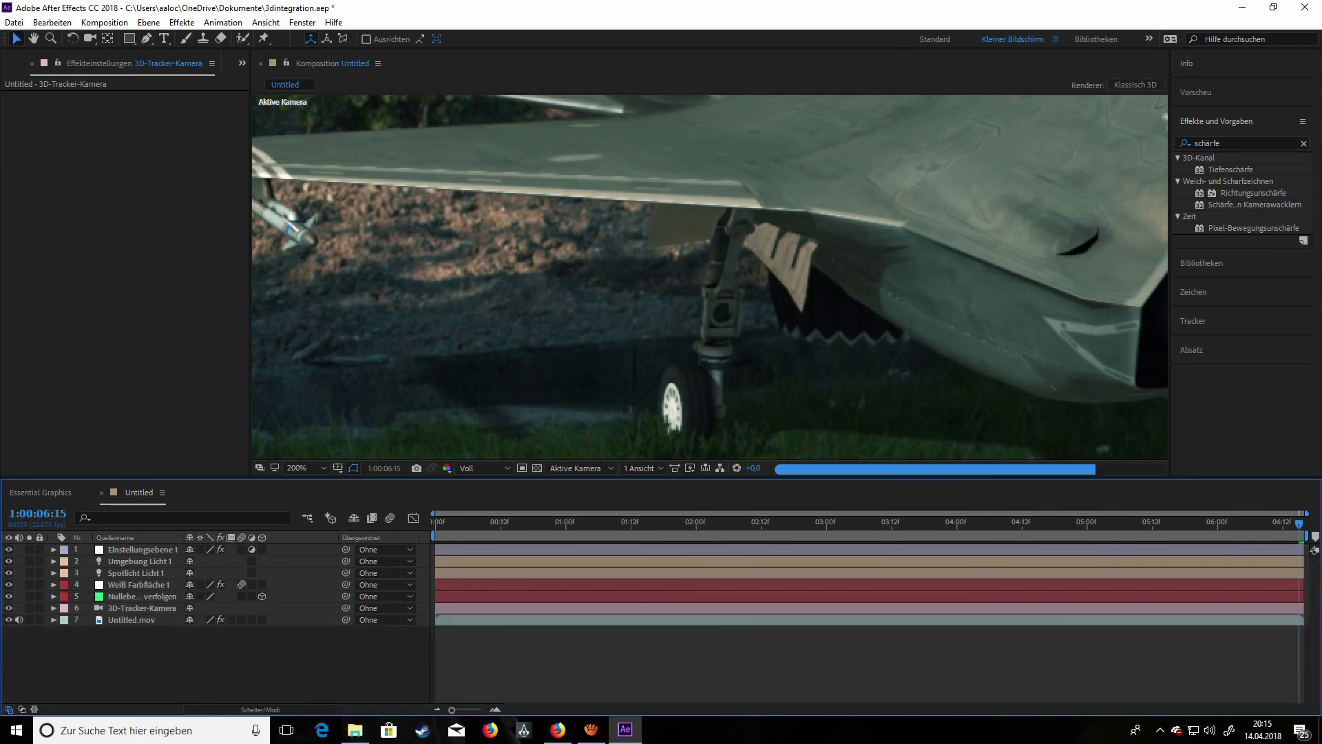
- Check the depth of field on the whole jet and its tail area at 1:00:06:15
{"action": "scroll", "coordinate": [709, 276], "scroll_direction": "down", "scroll_amount": 4}
{"action": "scroll", "coordinate": [709, 276], "scroll_direction": "up", "scroll_amount": 3}
{"action": "scroll", "coordinate": [710, 276], "scroll_direction": "down", "scroll_amount": 1}
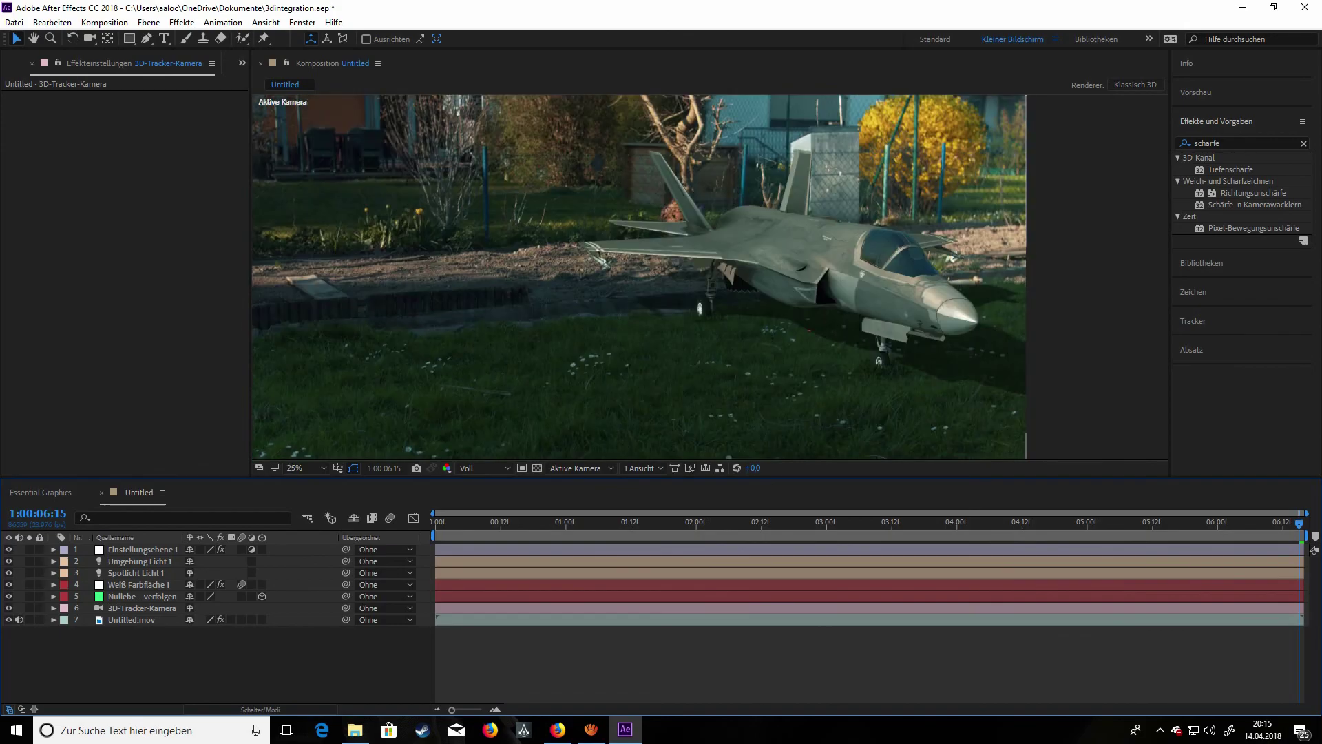
{"action": "scroll", "coordinate": [709, 277], "scroll_direction": "up", "scroll_amount": 3}
{"action": "key", "text": "comma"}
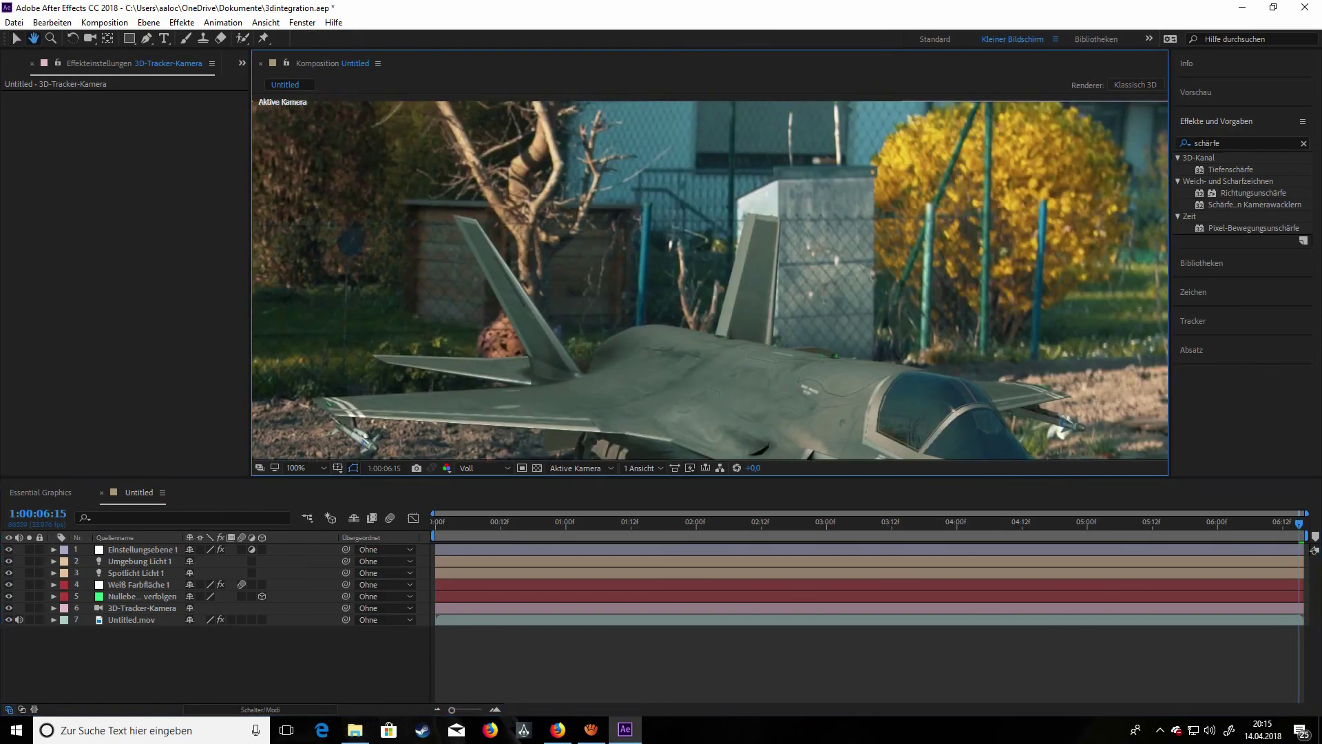
- Check how the jet sits in the garden frame at 1:00:06:15, comparing 25% and 50% magnification
{"action": "key", "text": "comma"}
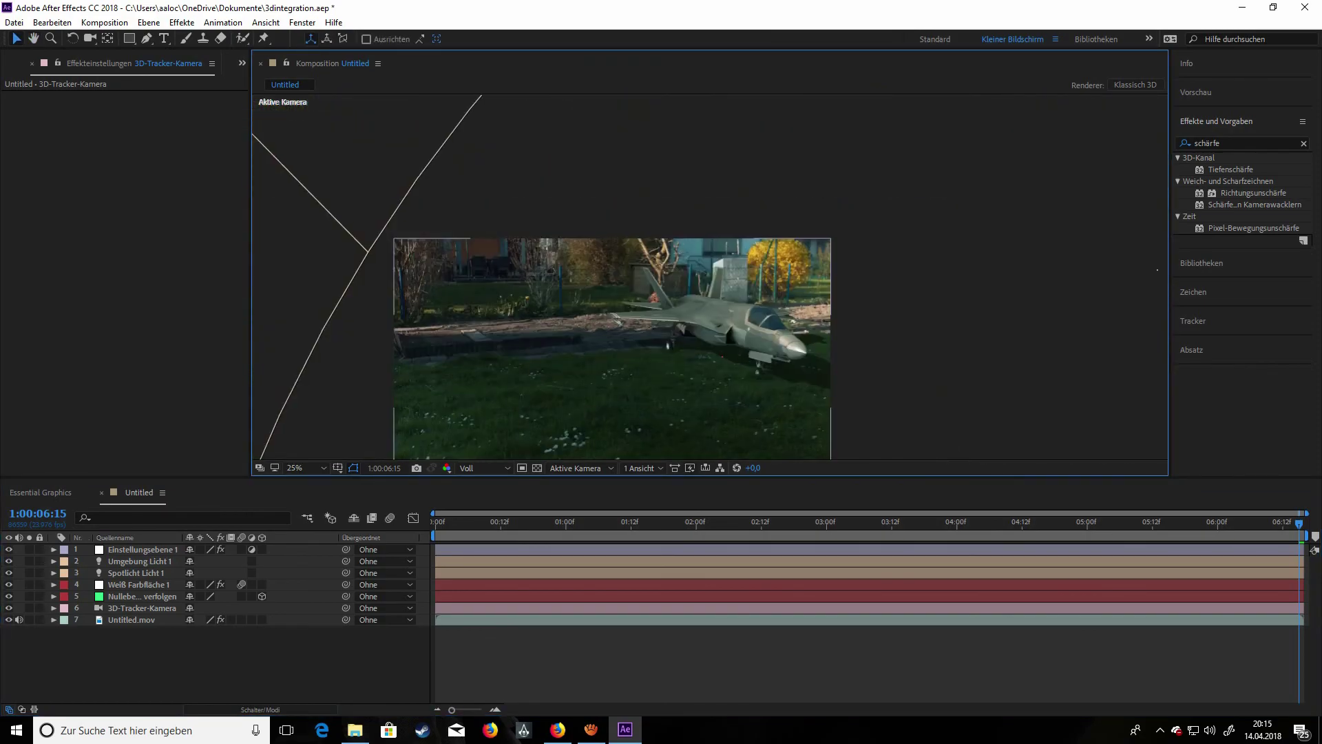
{"action": "key", "text": "space"}
{"action": "left_click_drag", "start_coordinate": [593, 317], "coordinate": [610, 242]}
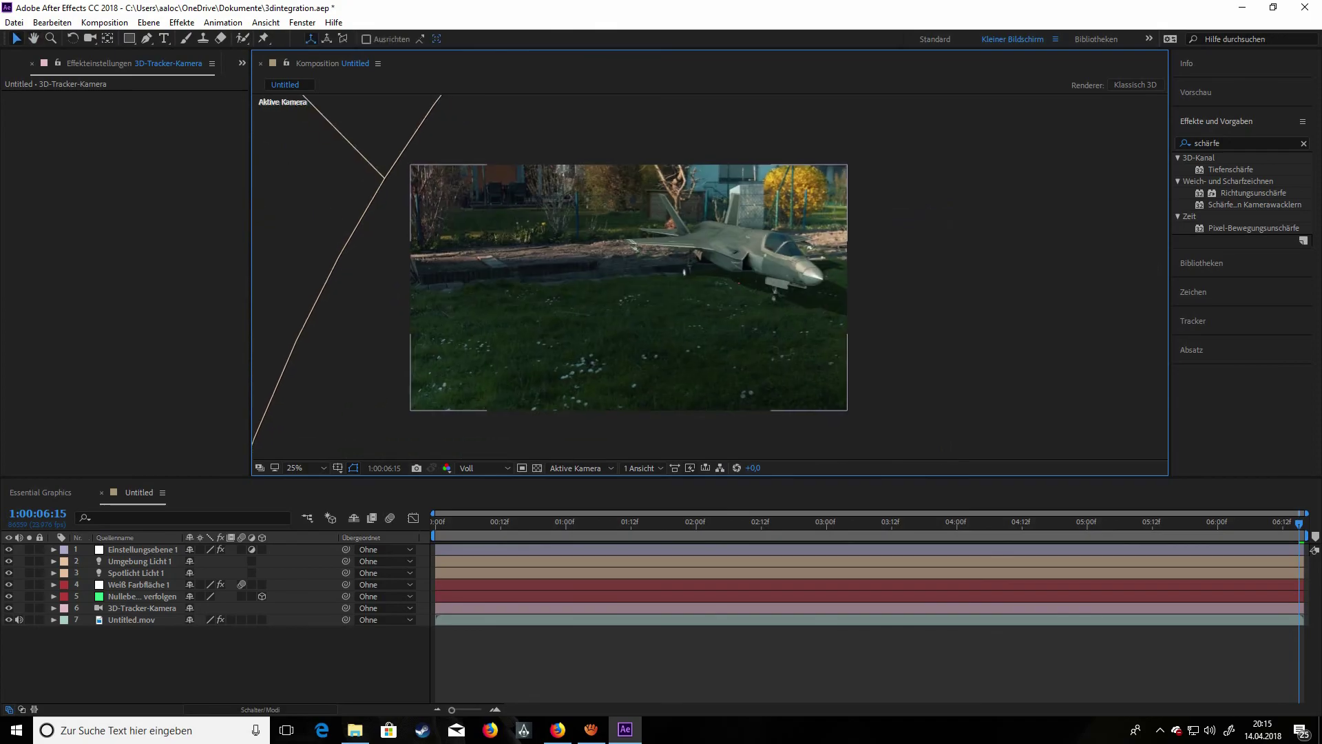
{"action": "key", "text": "period"}
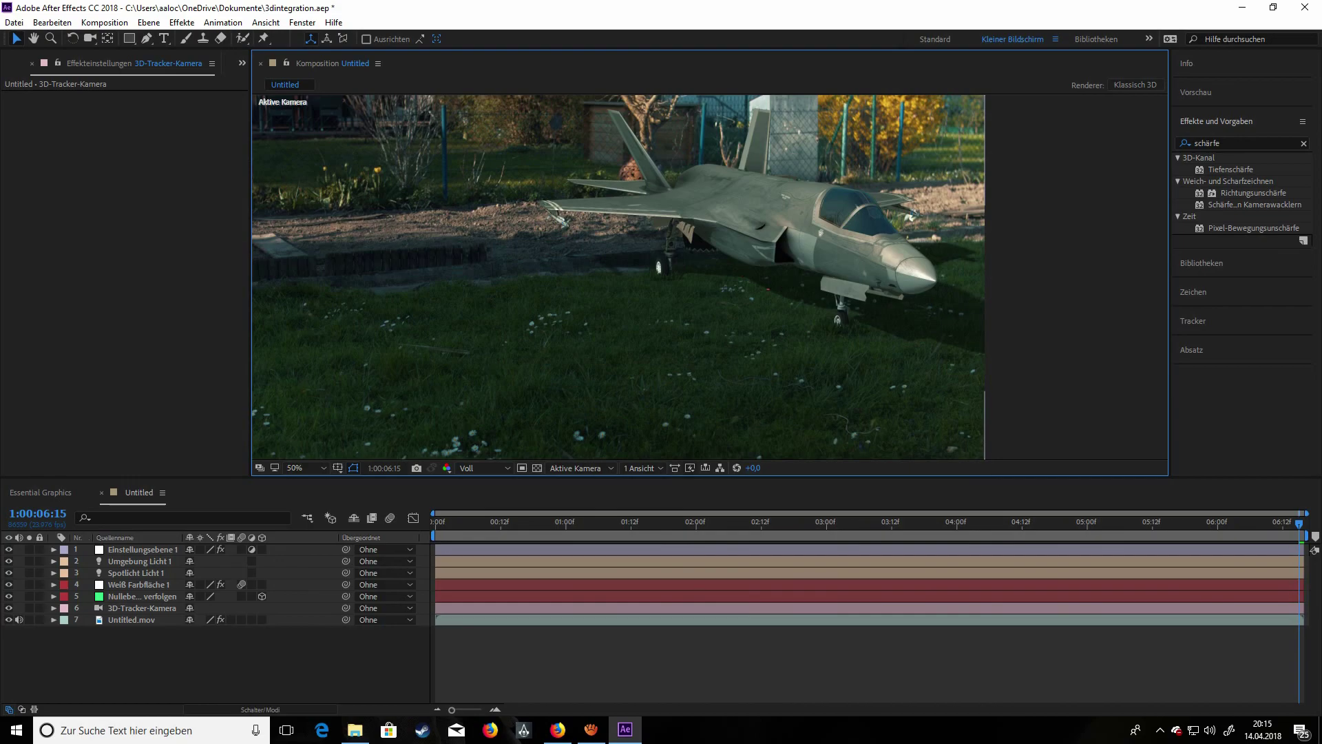
{"action": "key", "text": "comma"}
{"action": "key", "text": "period"}
- Return to the first frame at 1:00:00:00 and examine the jet, its shadow and the surrounding footage at several magnifications
{"action": "left_click_drag", "start_coordinate": [838, 524], "coordinate": [435, 523]}
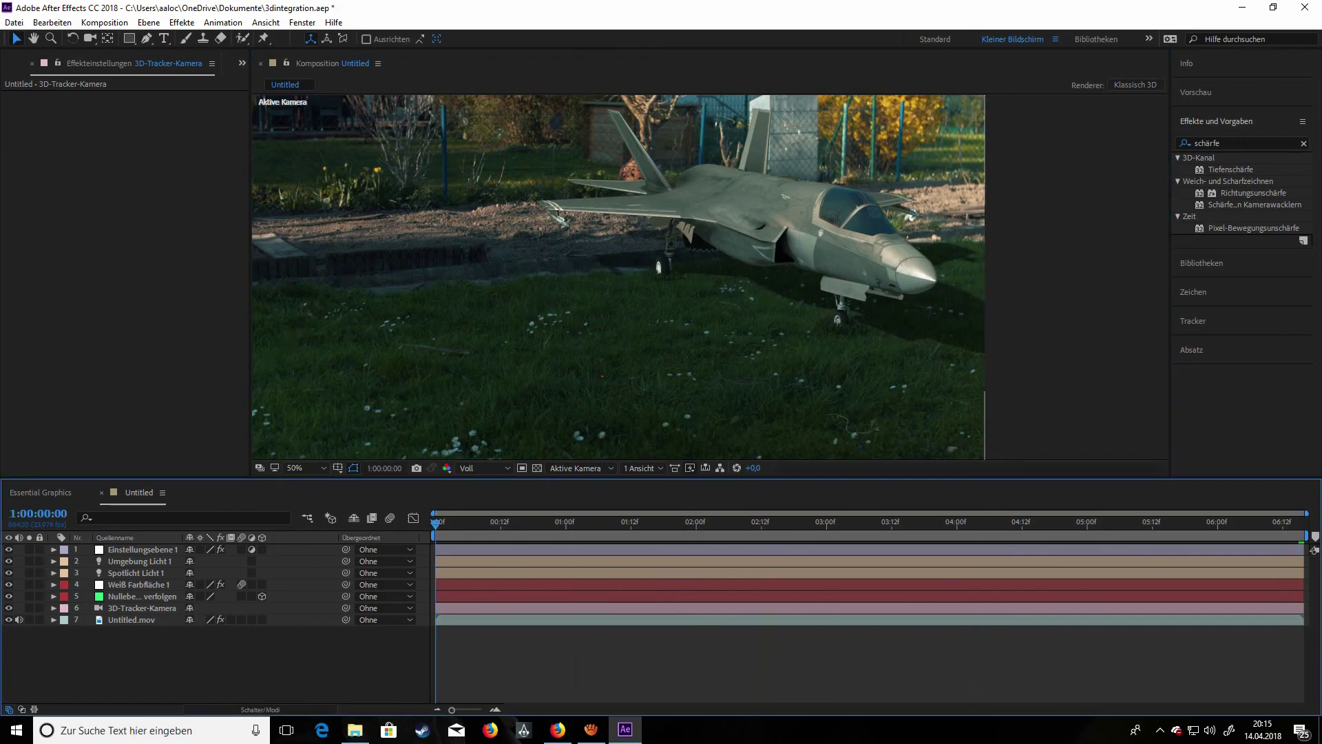
{"action": "key", "text": "comma"}
{"action": "key", "text": "comma"}
{"action": "key", "text": "period"}
{"action": "key", "text": "period"}
{"action": "key", "text": "period"}
{"action": "key", "text": "period"}
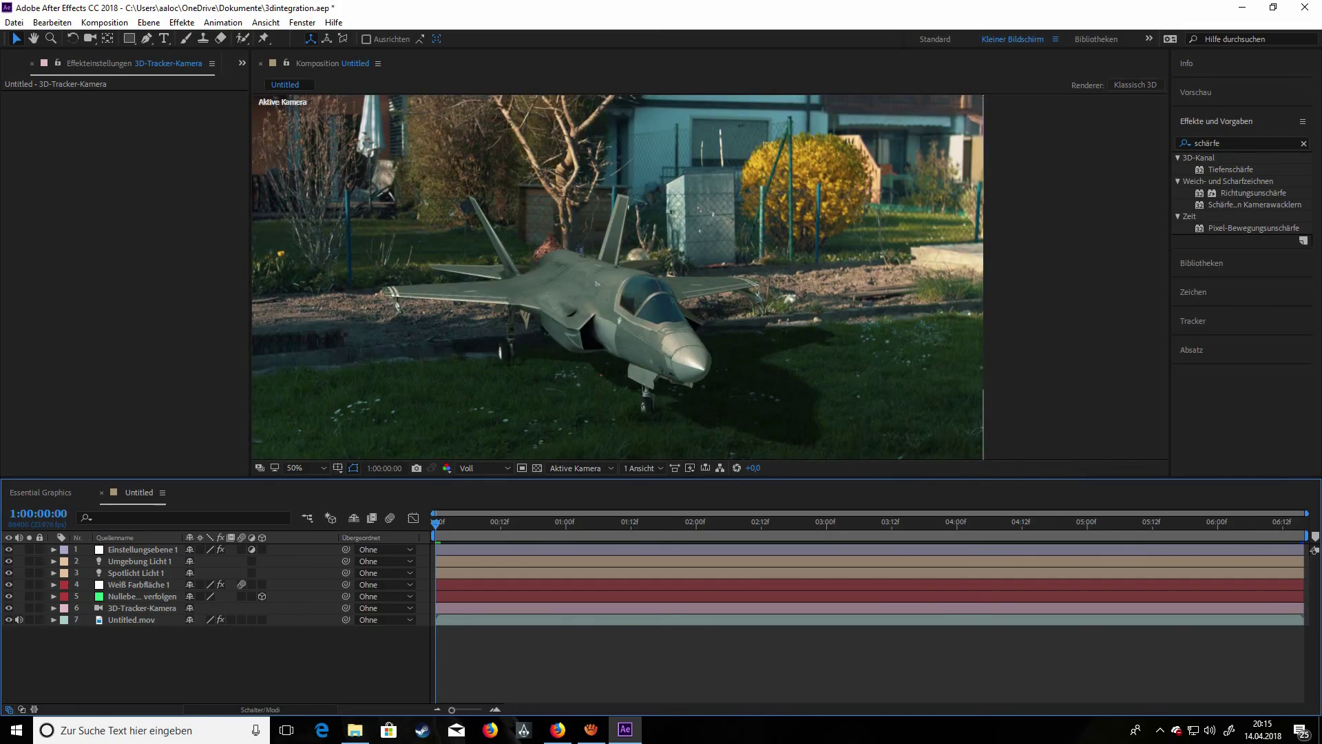
{"action": "key", "text": "comma"}
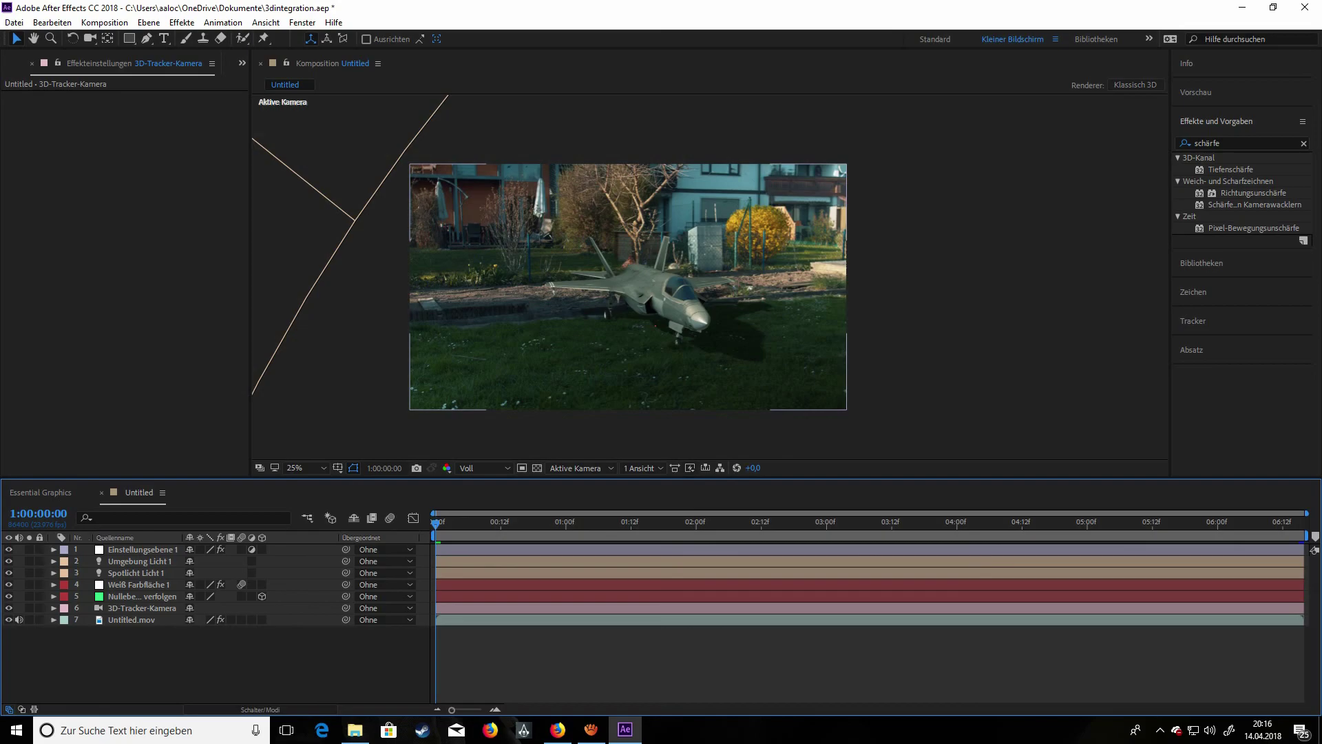
- Save the project 3dintegration.aep
{"action": "key", "text": "ctrl+s"}
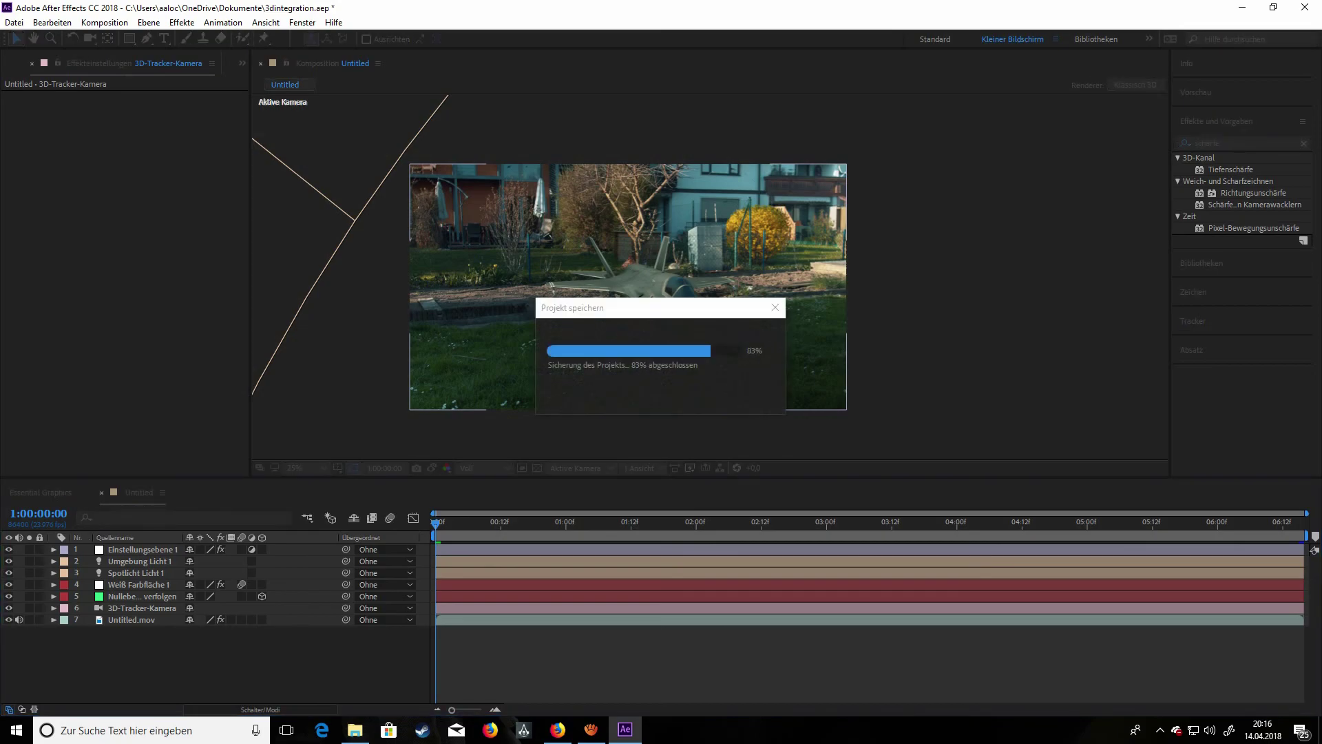
{"action": "mouse_move", "coordinate": [591, 729]}
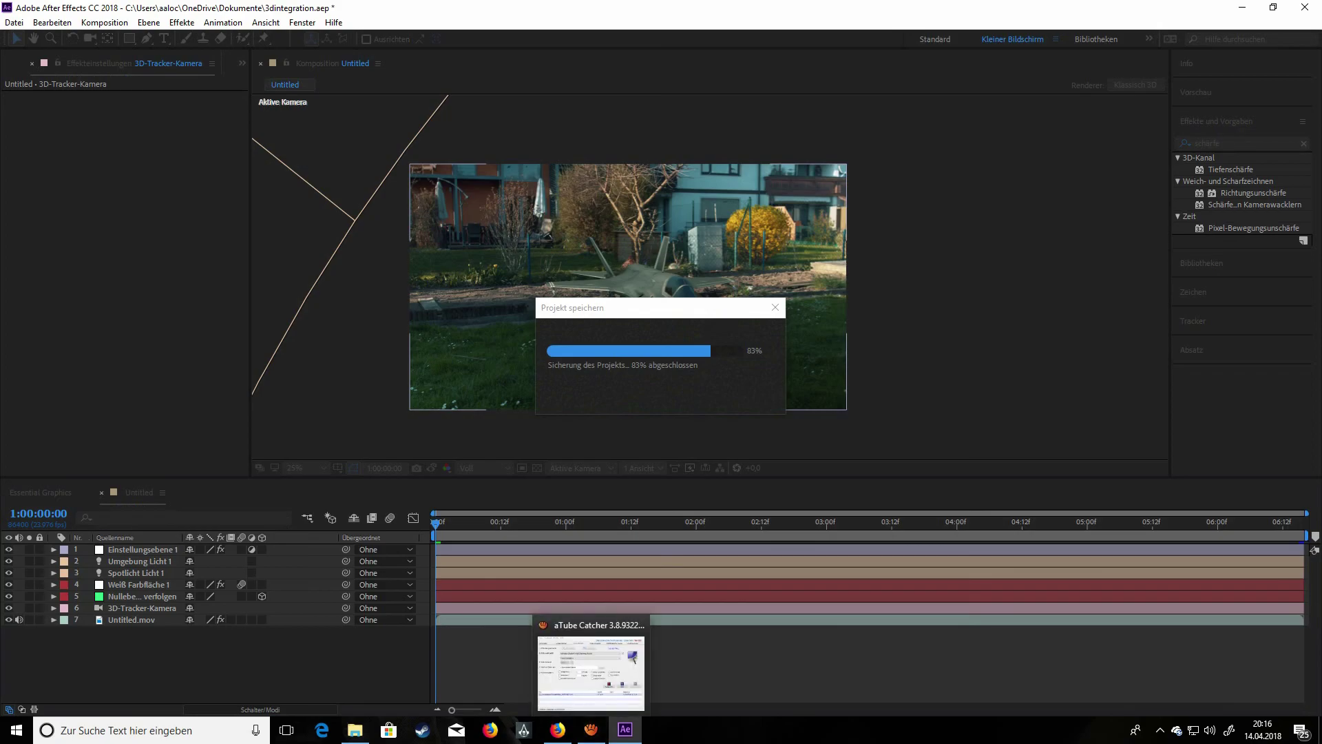